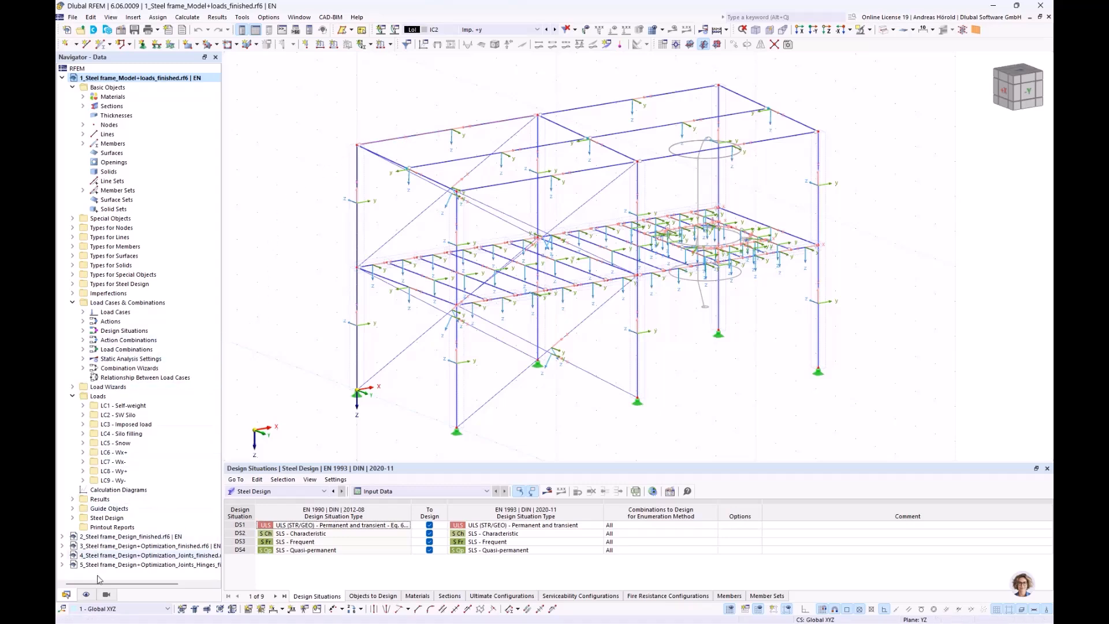
Step: Turn off the display of the member axis systems x, y, z in the model view
left_click(86, 595)
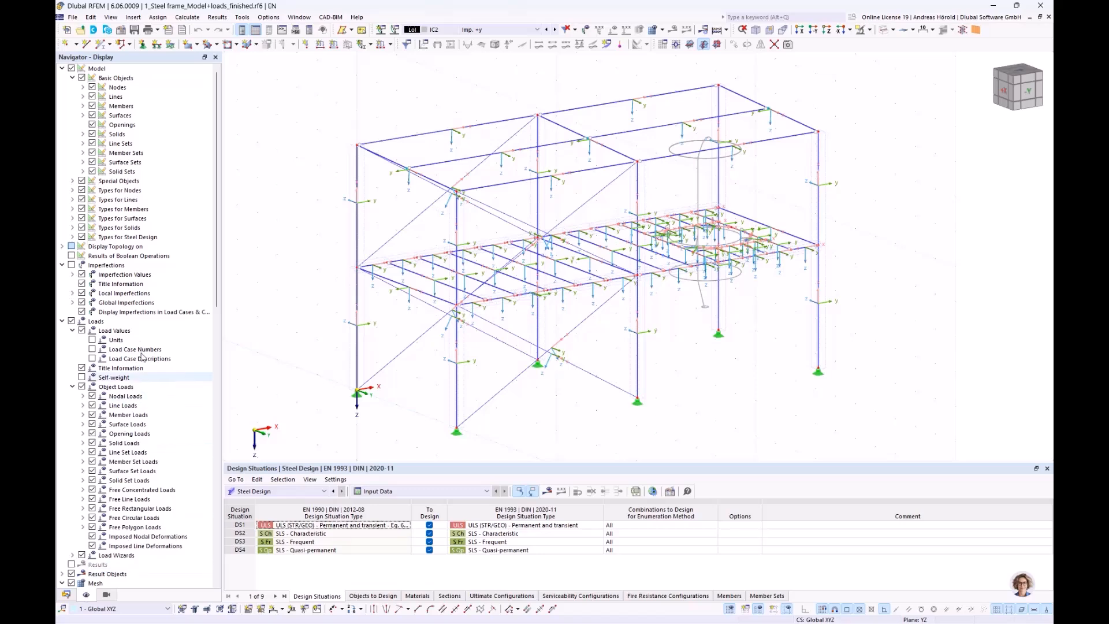
left_click(83, 106)
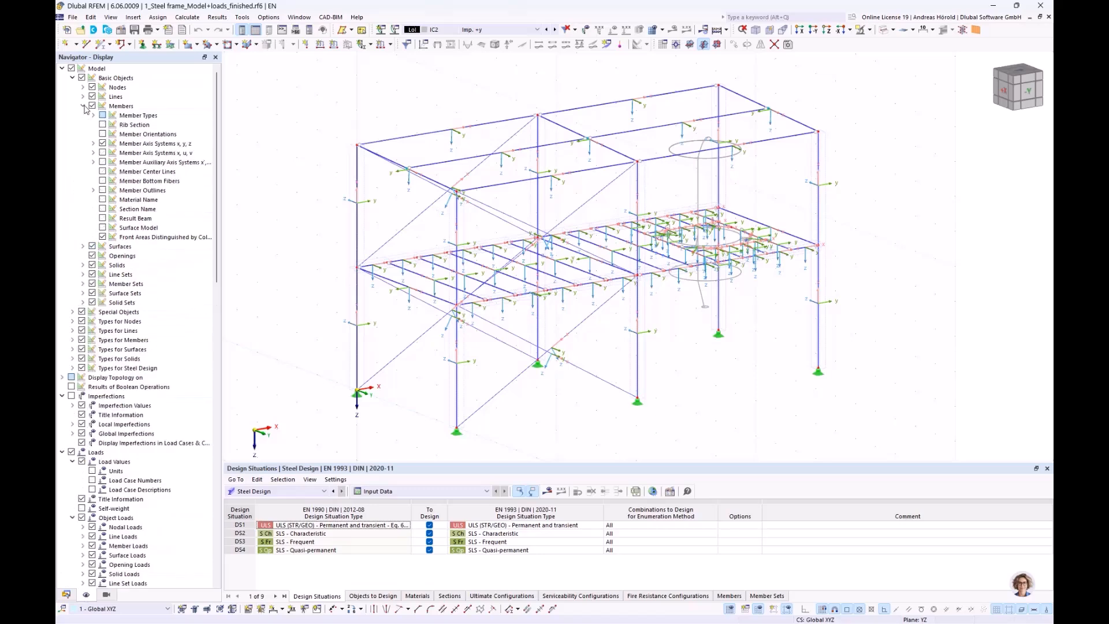
left_click(103, 143)
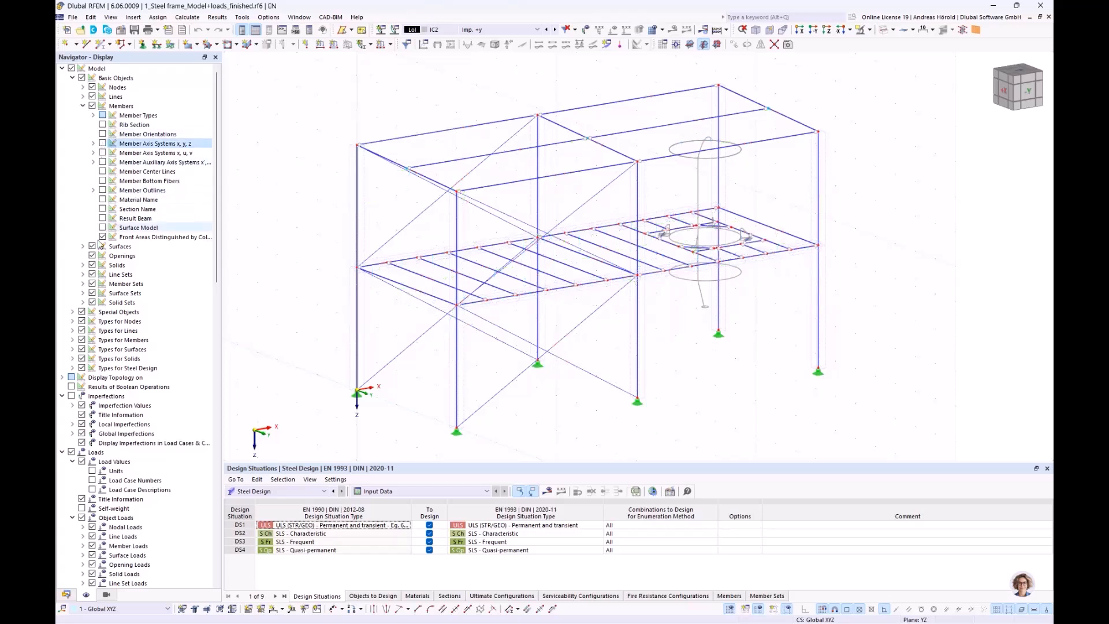
Step: Deactivate the Steel frame.dxf background layer among the guide objects
left_click(67, 595)
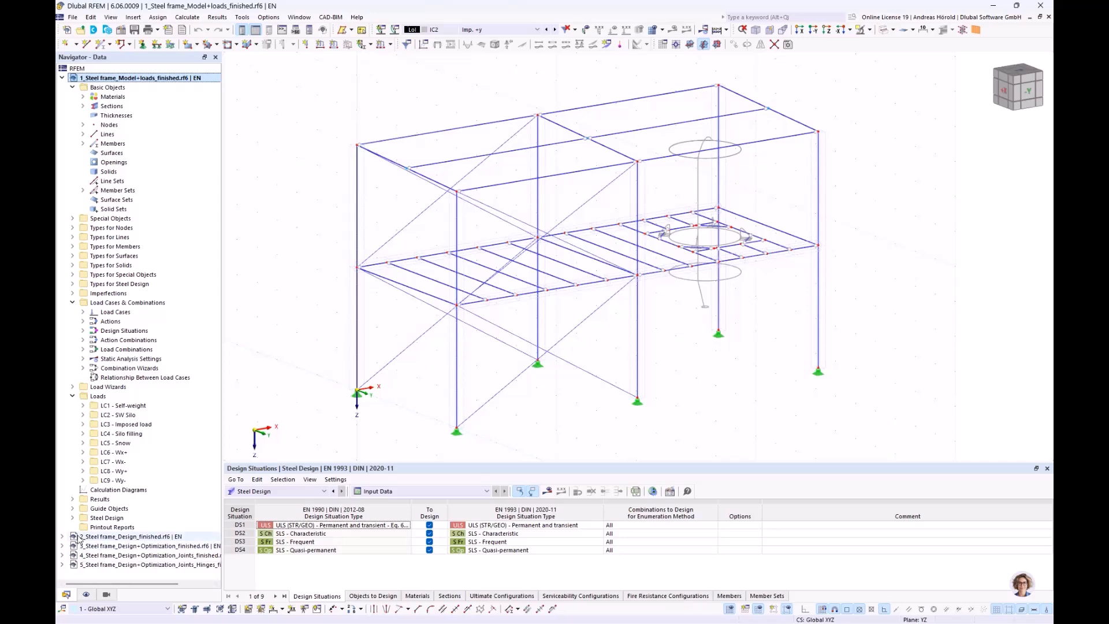
left_click(72, 508)
scroll(75, 511, "down", 3)
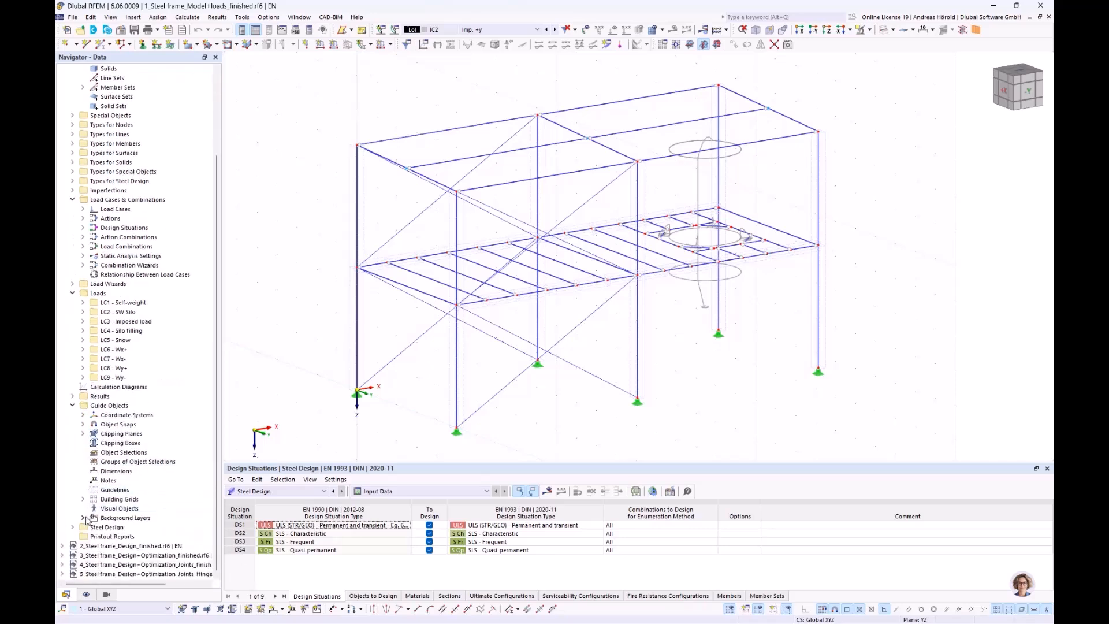
left_click(83, 518)
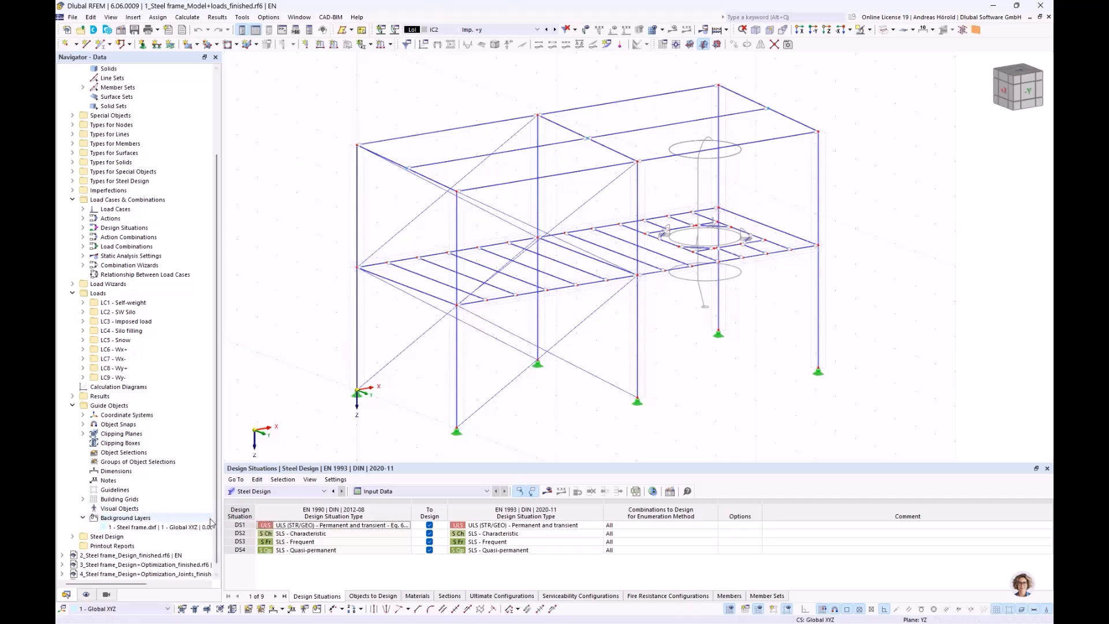
right_click(153, 528)
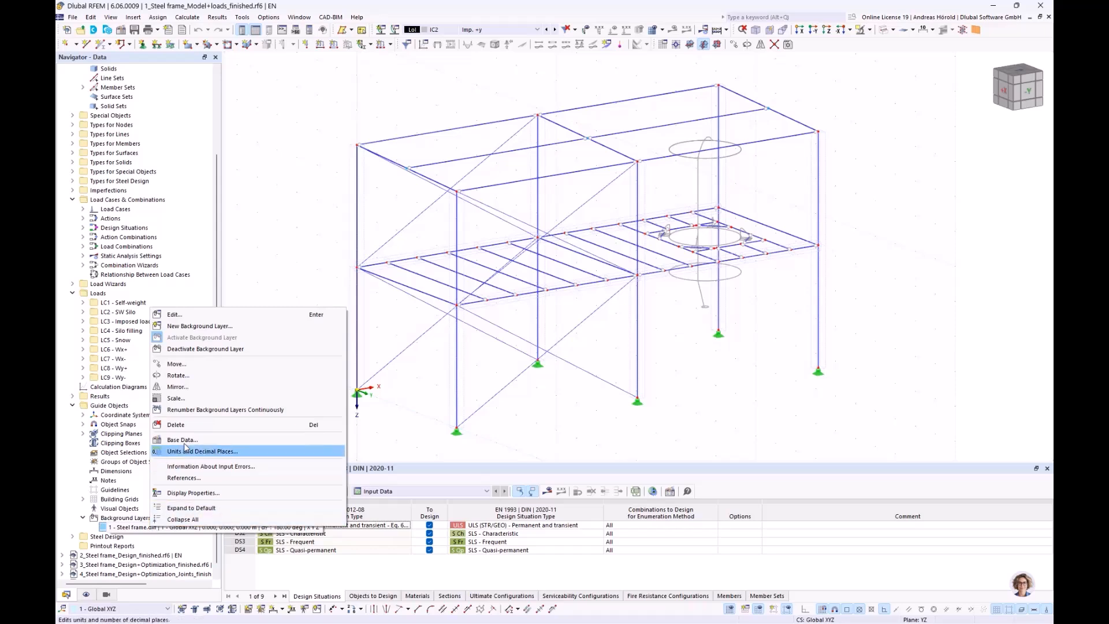
left_click(207, 349)
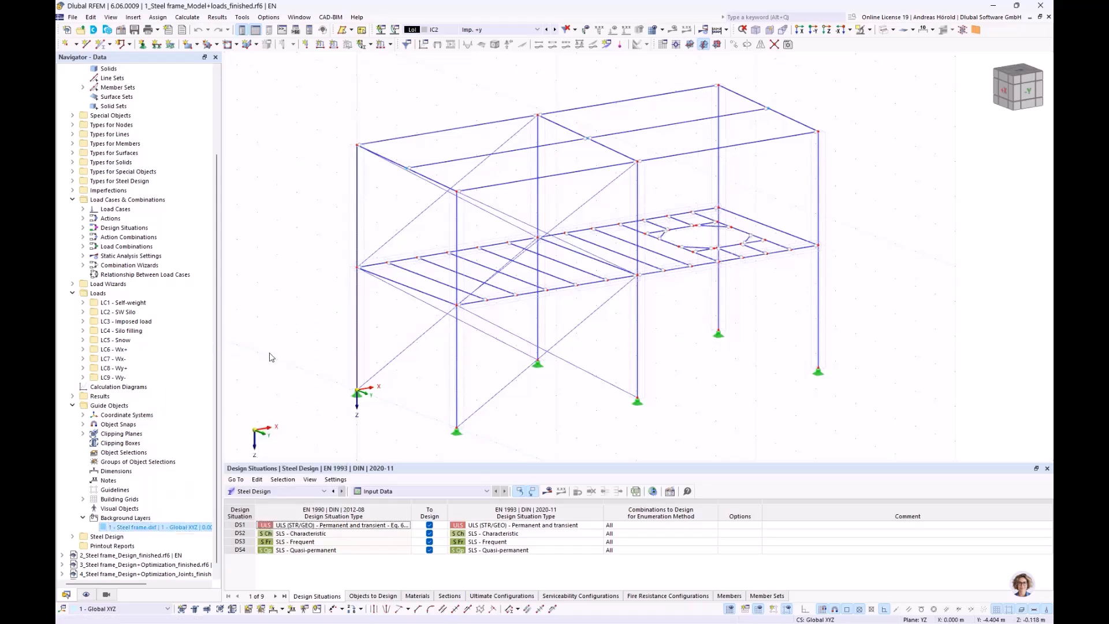
Step: Open the load cases and combinations settings and look through the available standard groups and national annexes
right_click(127, 201)
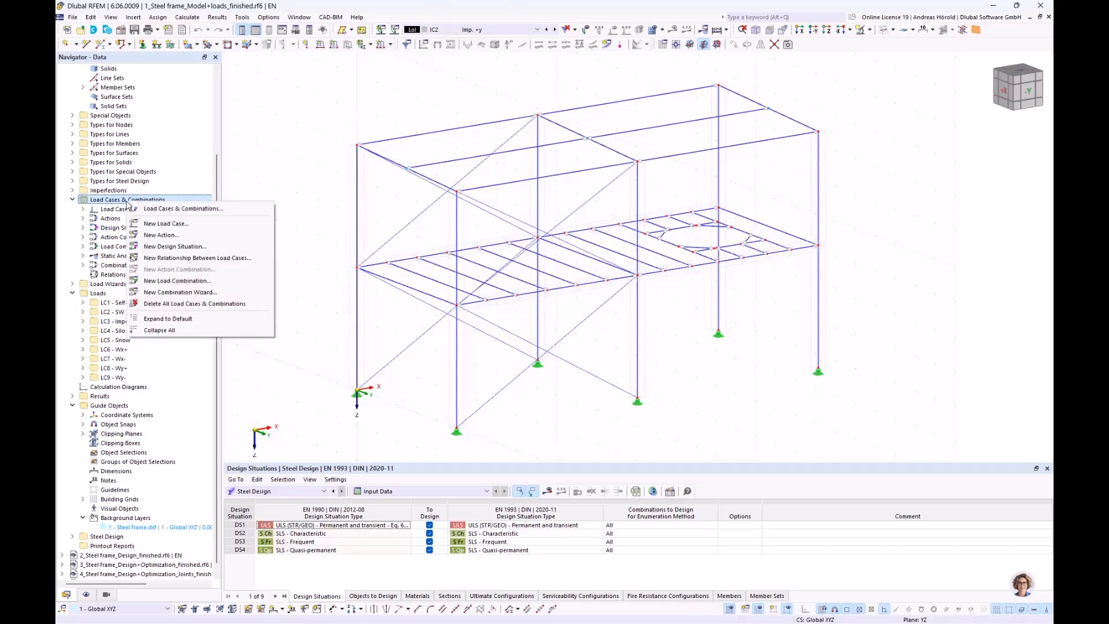
left_click(184, 210)
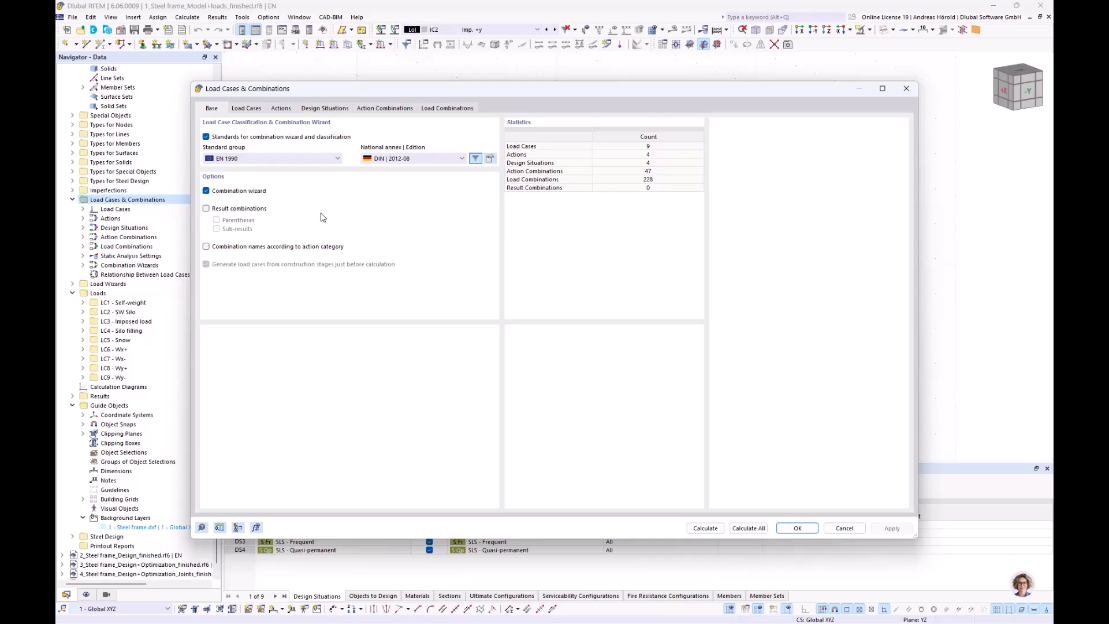
left_click(277, 160)
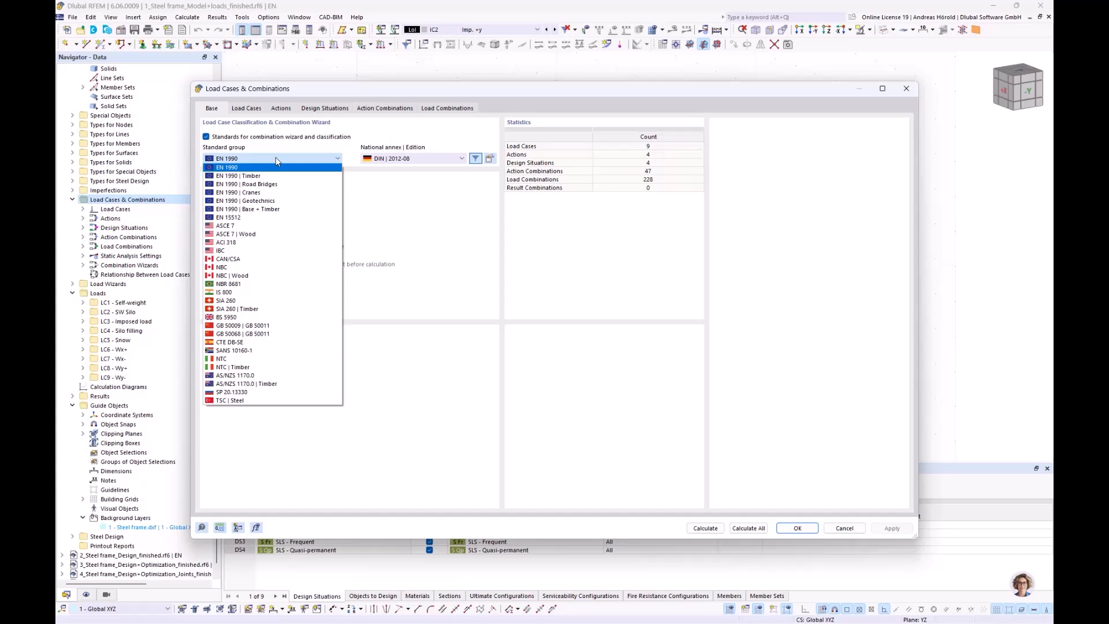
left_click(275, 157)
left_click(408, 157)
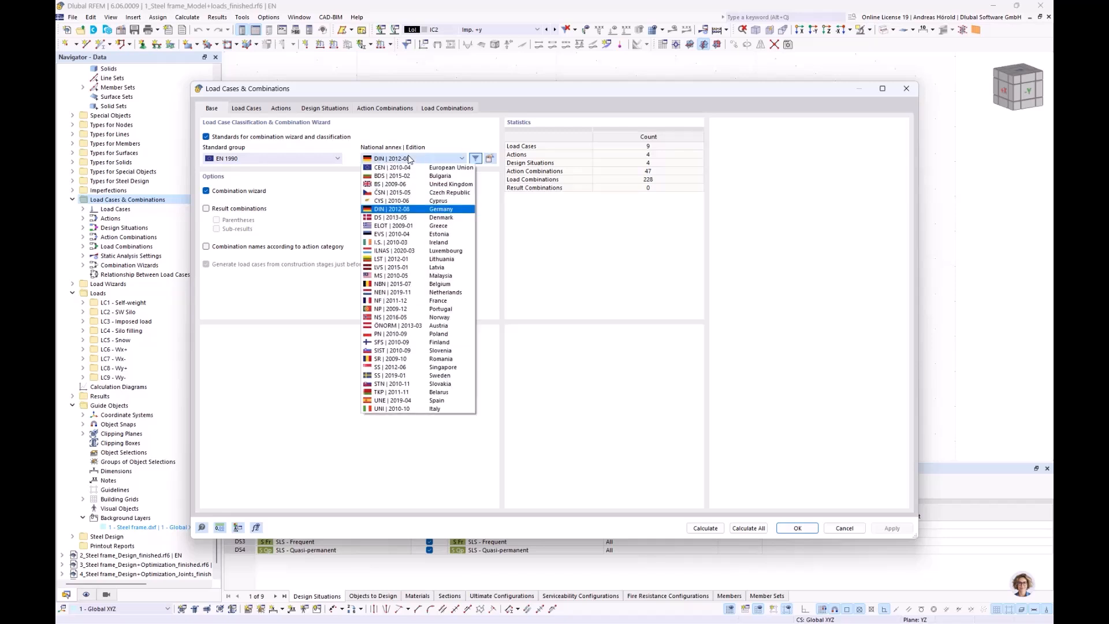
left_click(408, 157)
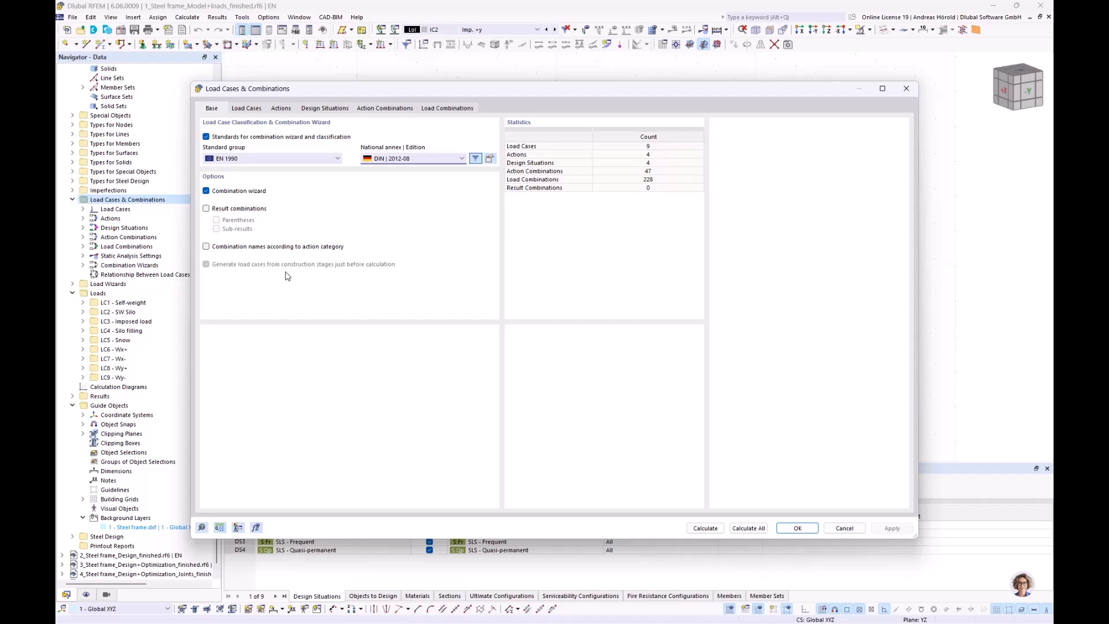
Step: Review the self-weight, SW Silo and imposed load cases, including the action categories selectable for the latter two
left_click(243, 110)
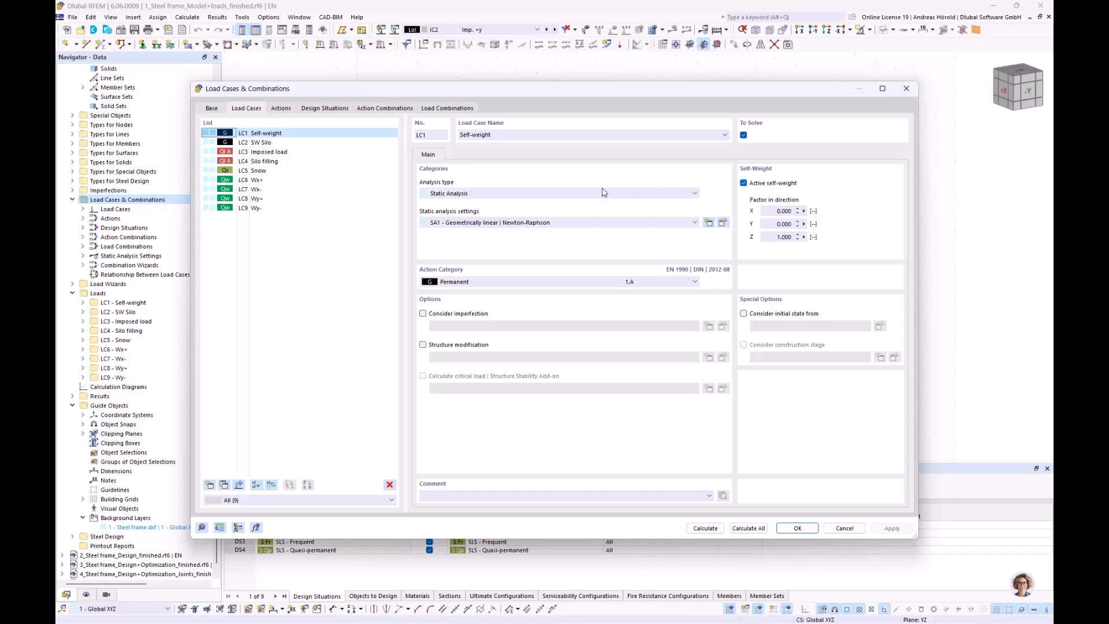
left_click(268, 144)
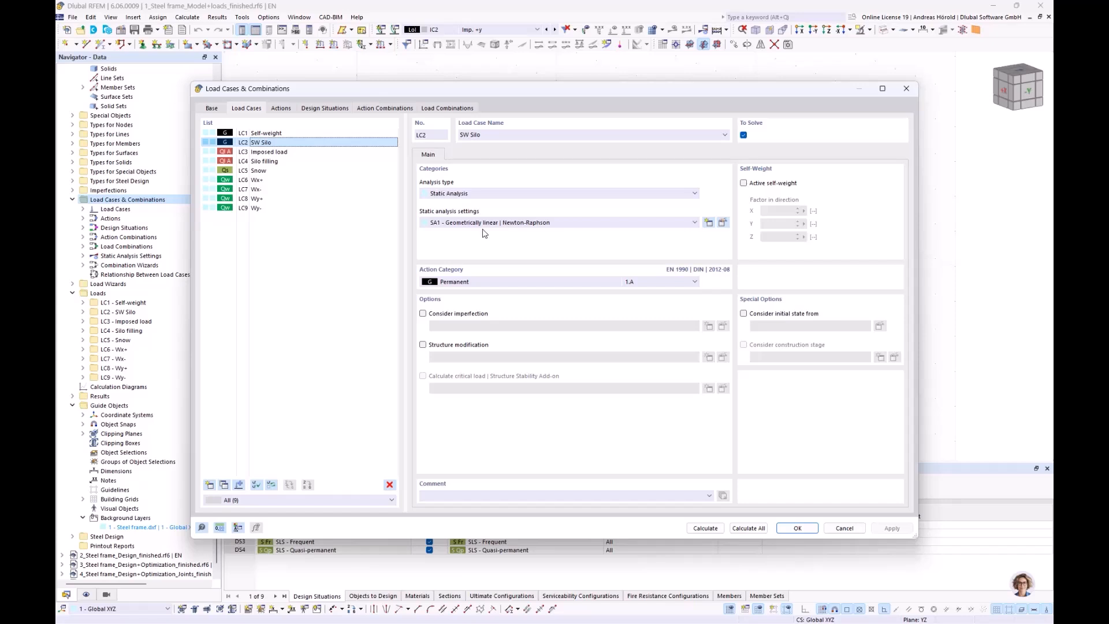
left_click(494, 282)
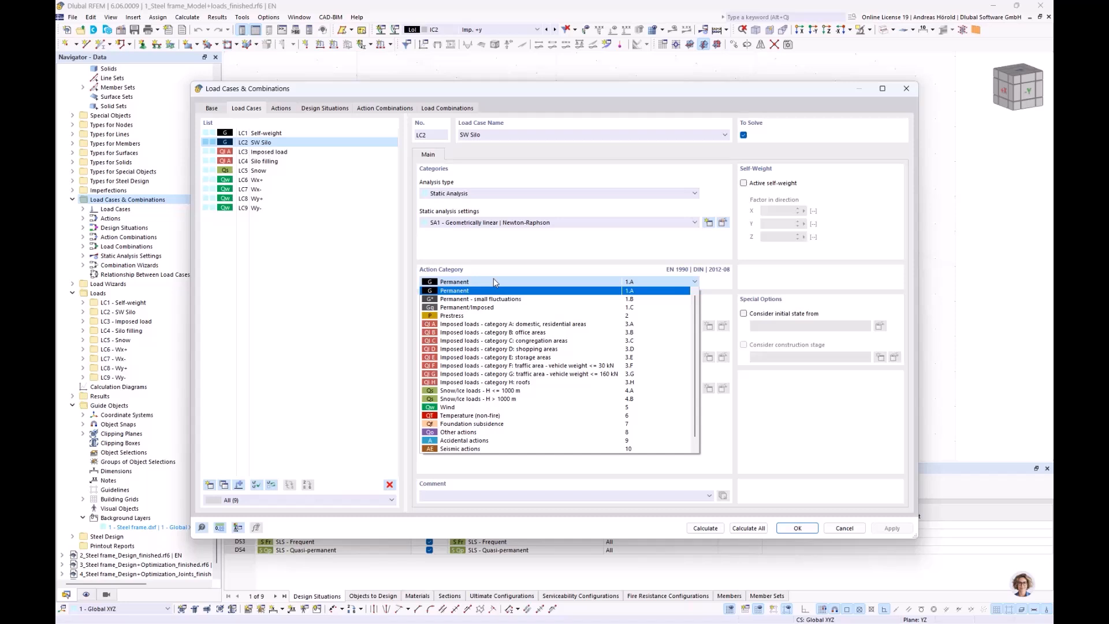
left_click(500, 281)
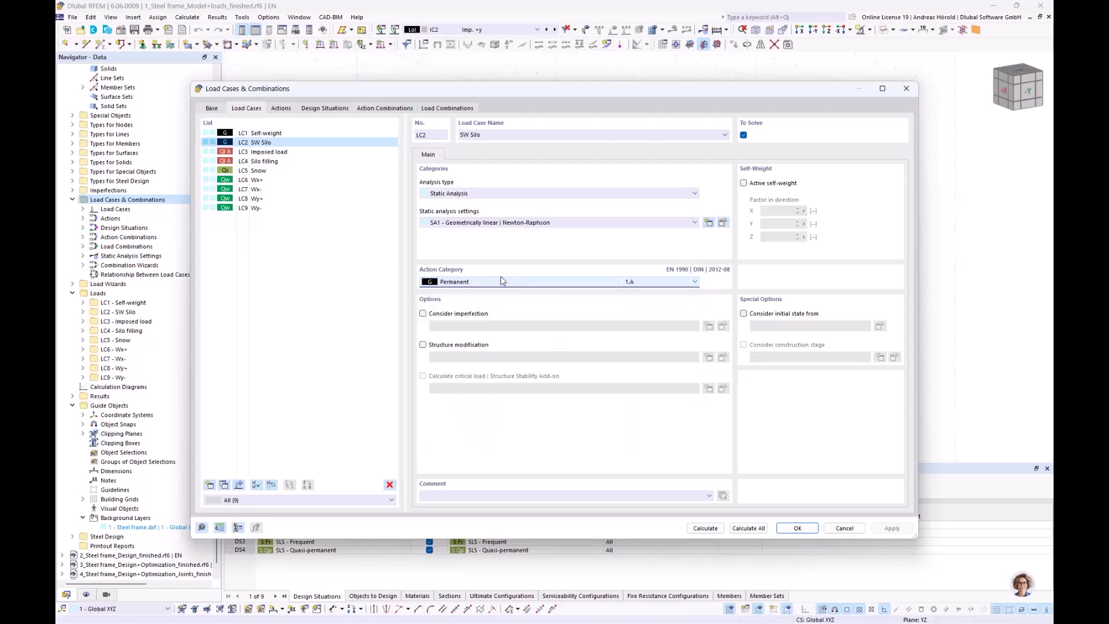
left_click(281, 152)
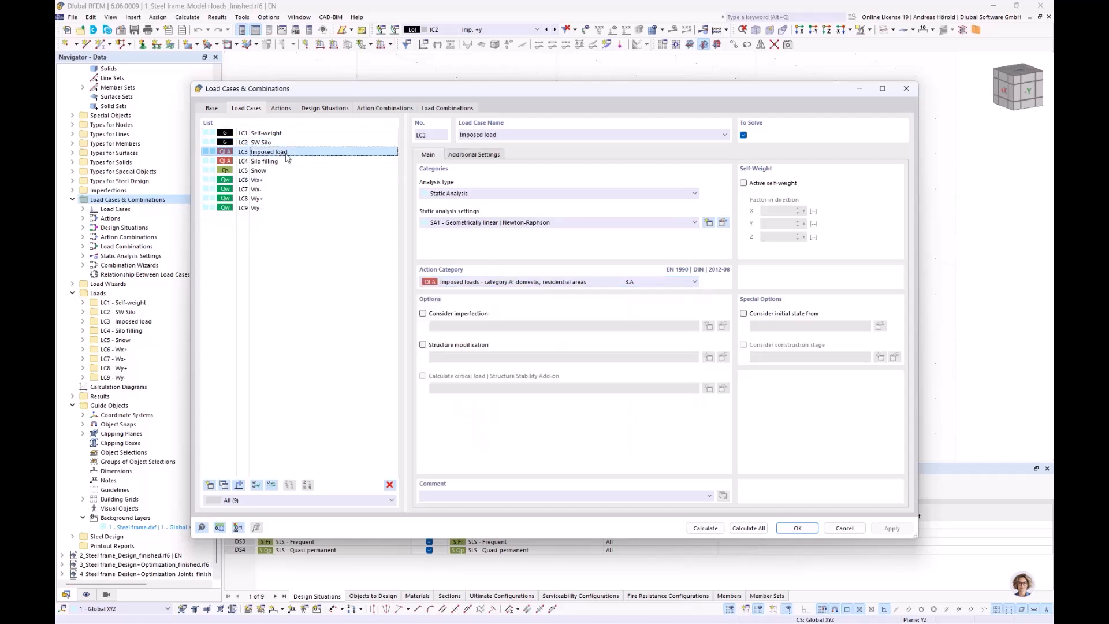
left_click(578, 281)
left_click(578, 282)
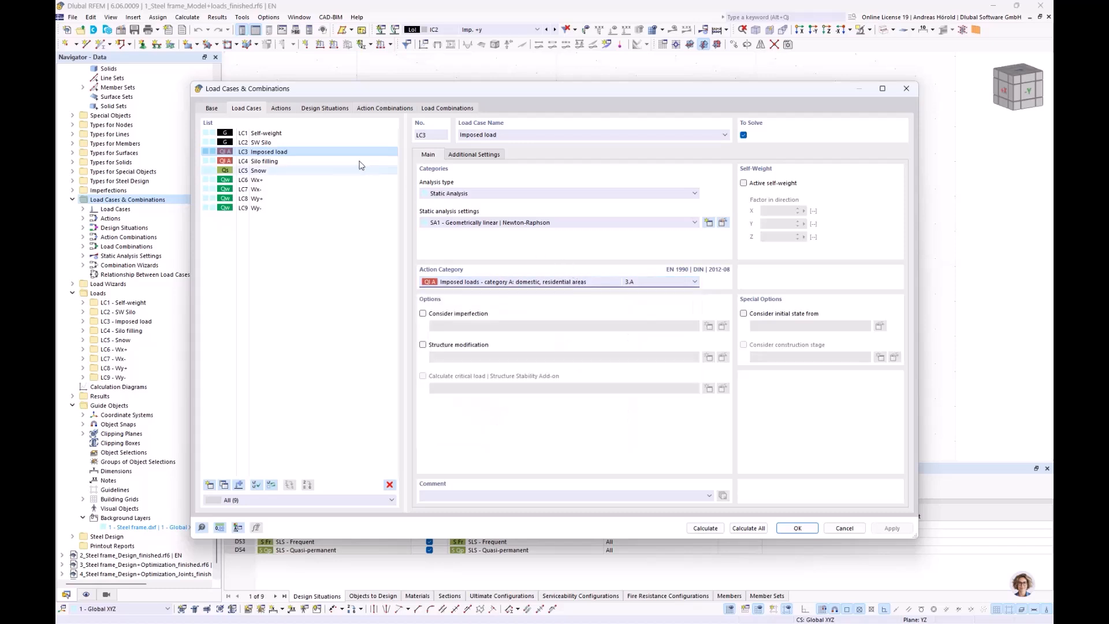
Step: Review the Permanent and Wind actions and the action types available for each
left_click(279, 109)
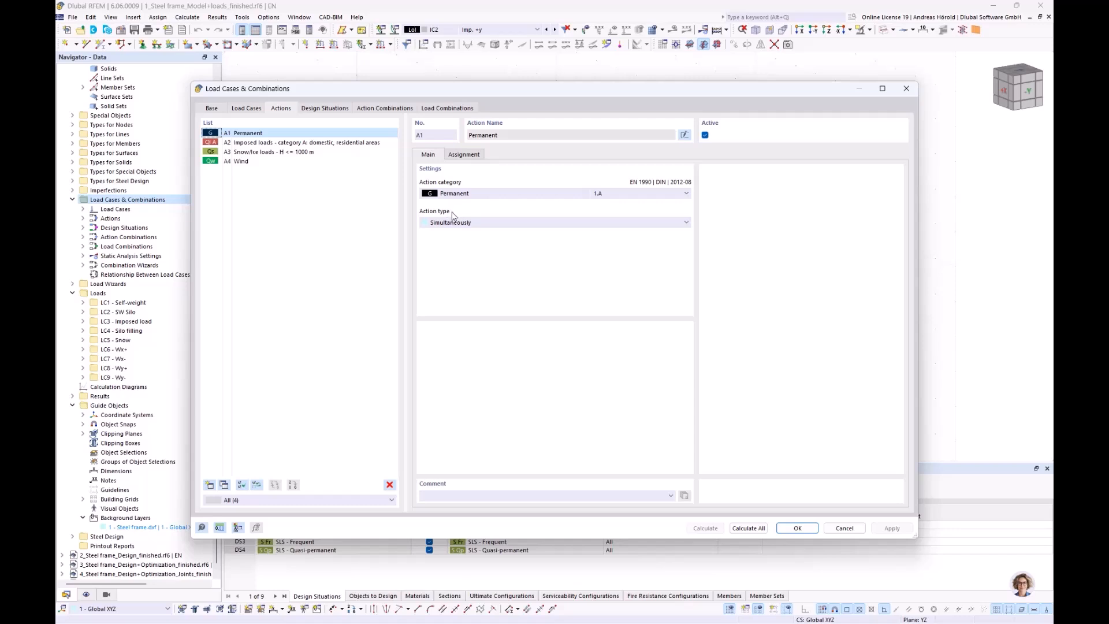
left_click(473, 224)
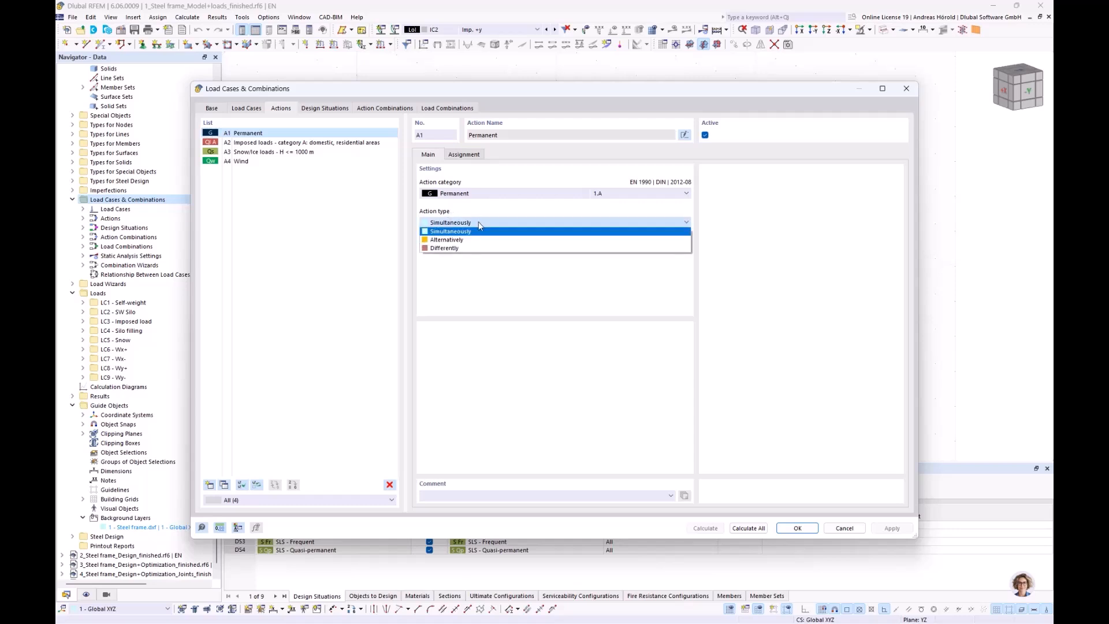
left_click(478, 213)
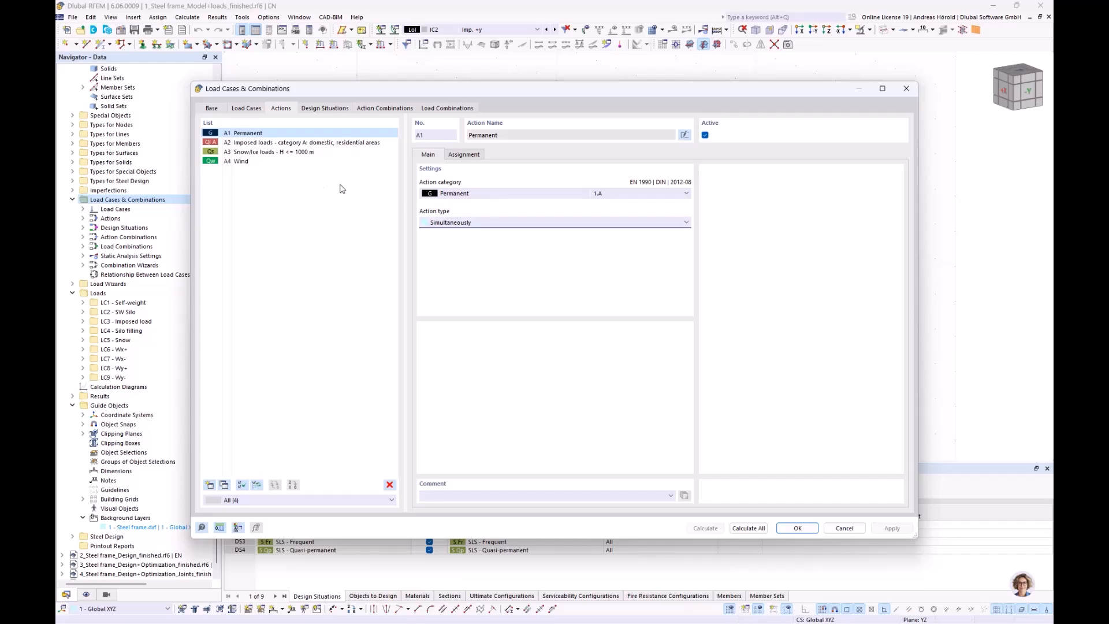
left_click(243, 162)
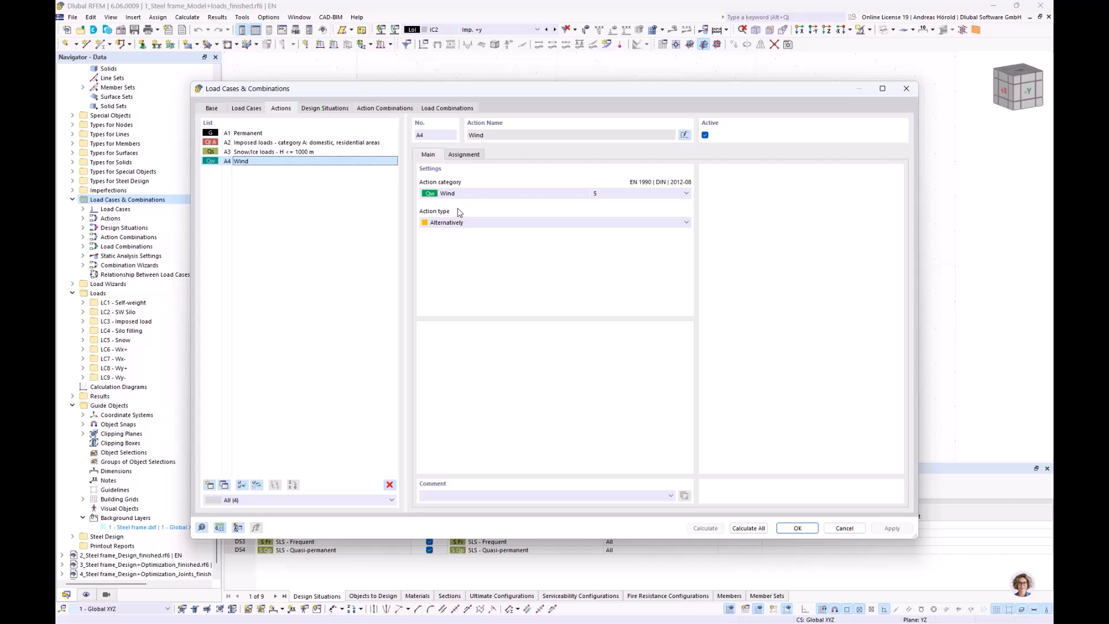
left_click(484, 222)
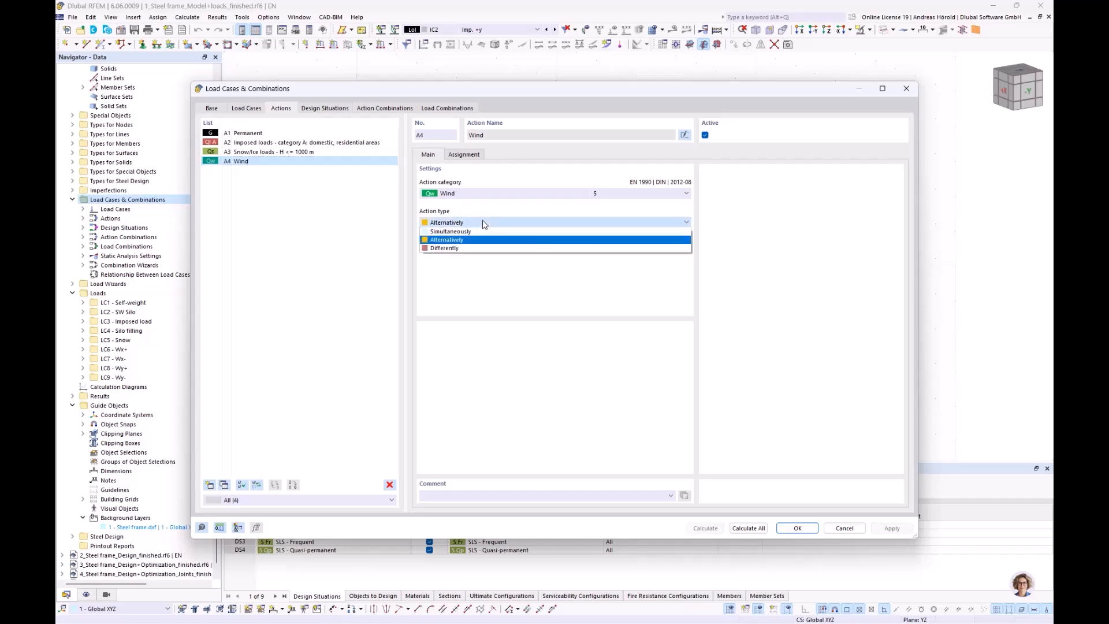
left_click(489, 213)
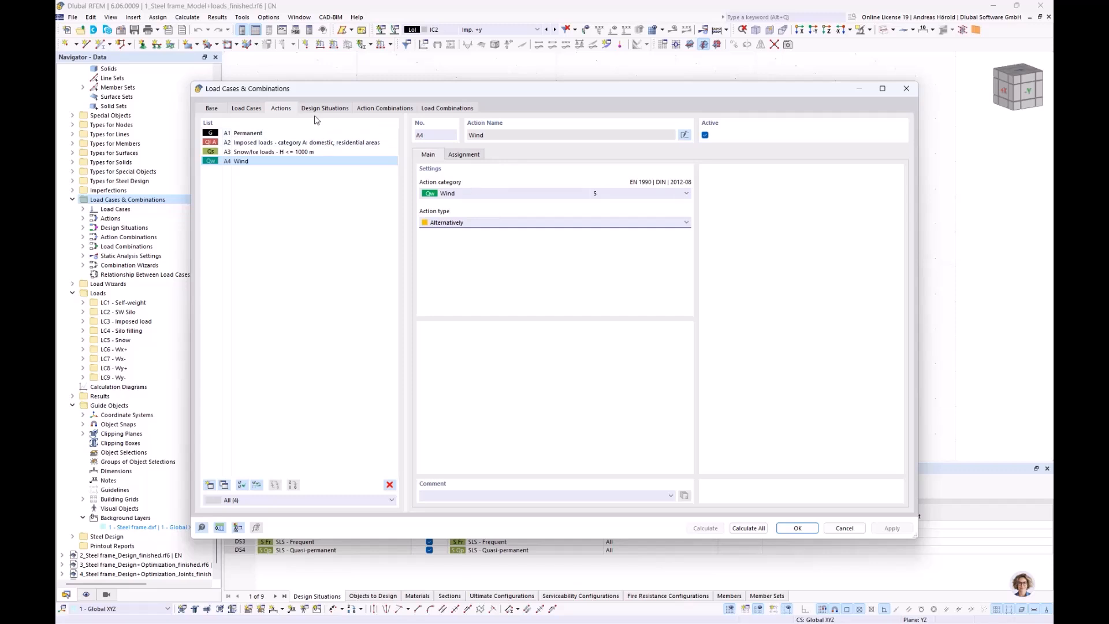
Step: Look through the settings of the ULS, SLS characteristic, frequent and quasi-permanent design situations
left_click(324, 109)
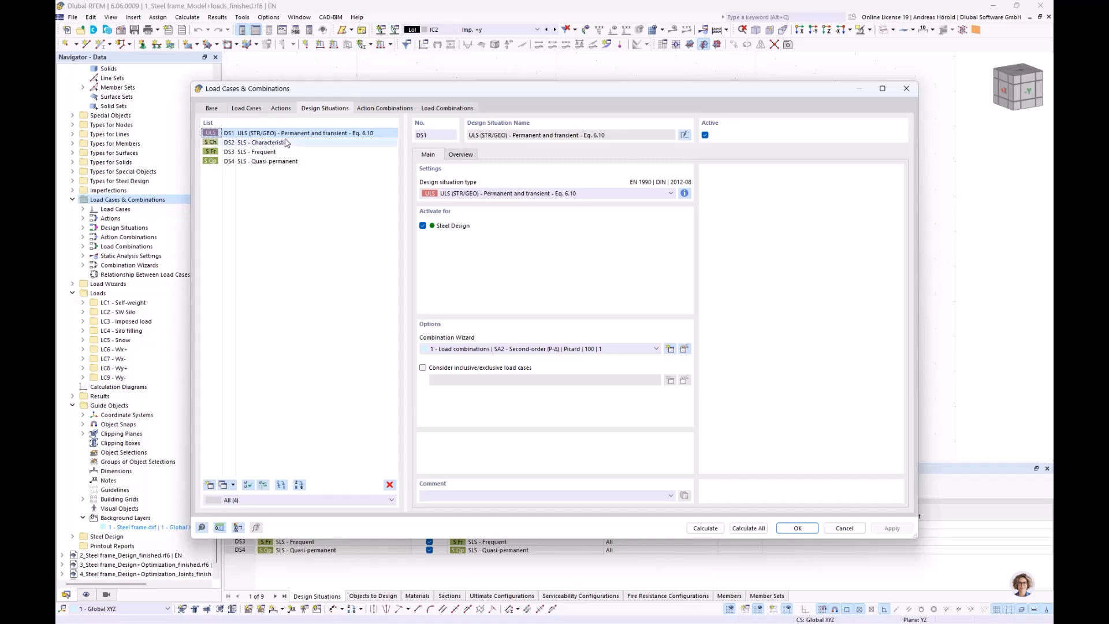
left_click(265, 142)
left_click(268, 152)
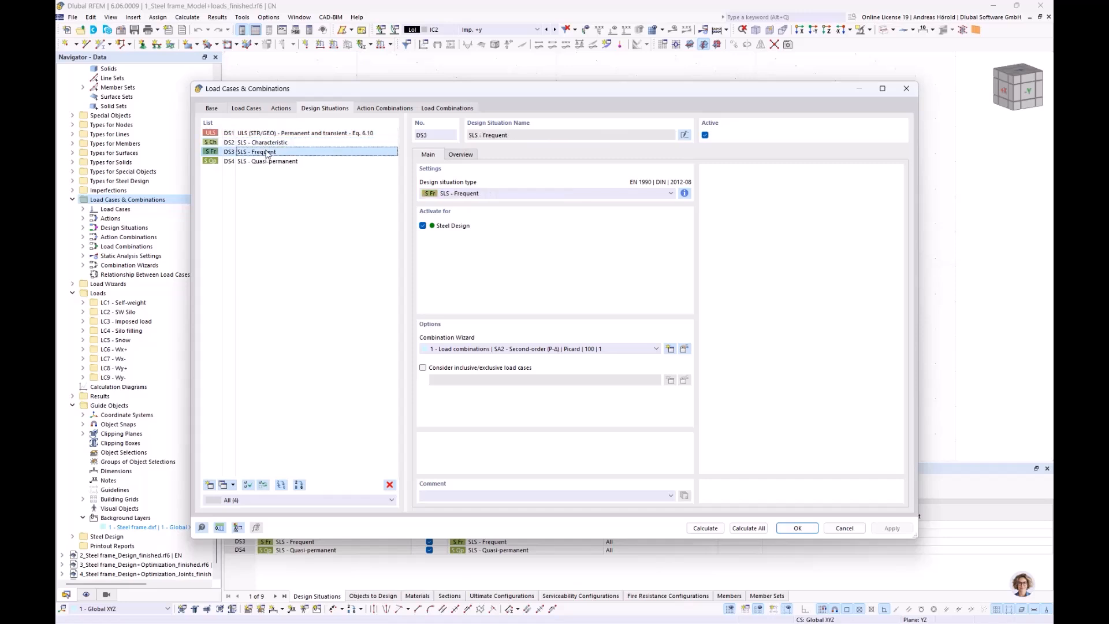
left_click(272, 161)
left_click(269, 143)
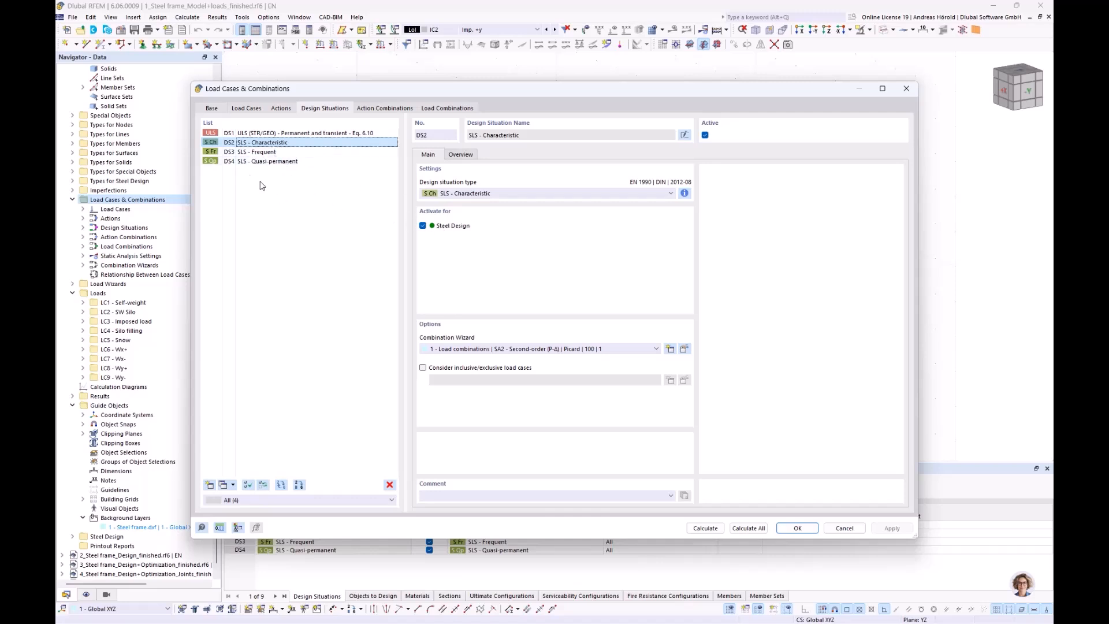
left_click(284, 134)
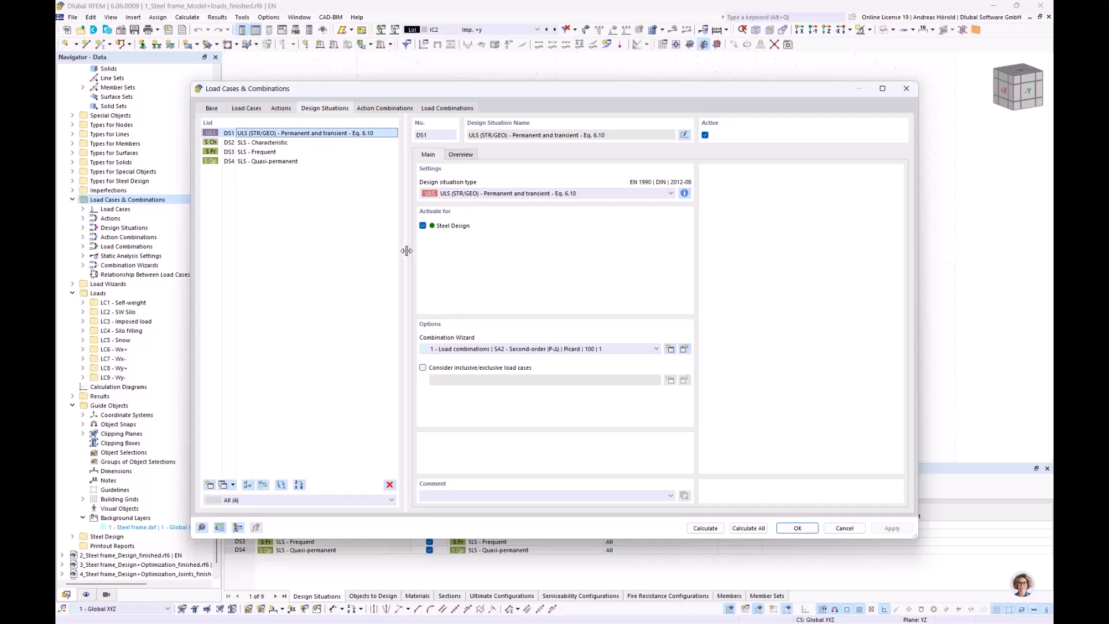
Step: Delete the SLS - Frequent and SLS - Quasi-permanent design situations and check the regenerated action combinations
left_click(272, 152)
left_click(272, 162, "ctrl")
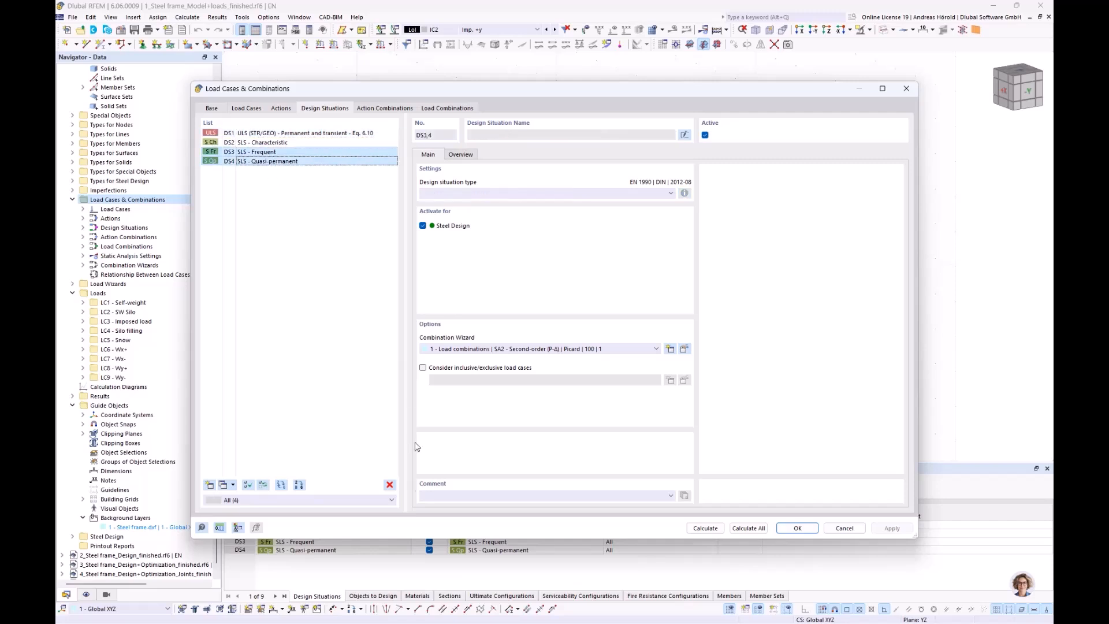
left_click(389, 485)
left_click(564, 352)
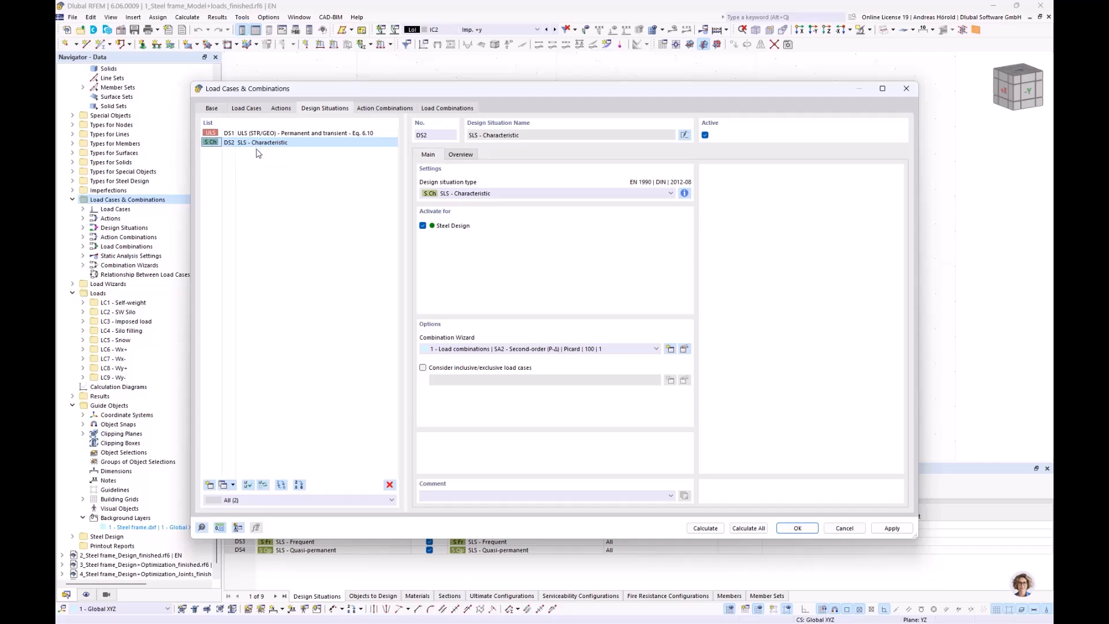
left_click(373, 108)
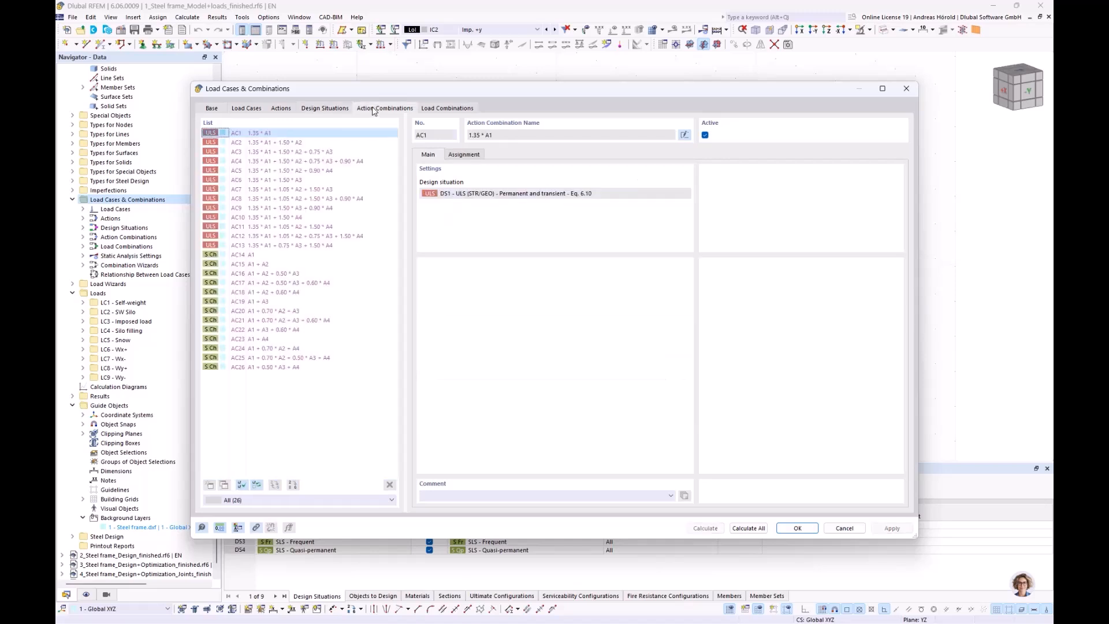
Step: Open the combination wizard assigned to the SLS - Characteristic design situation and inspect its main and standard options
left_click(324, 109)
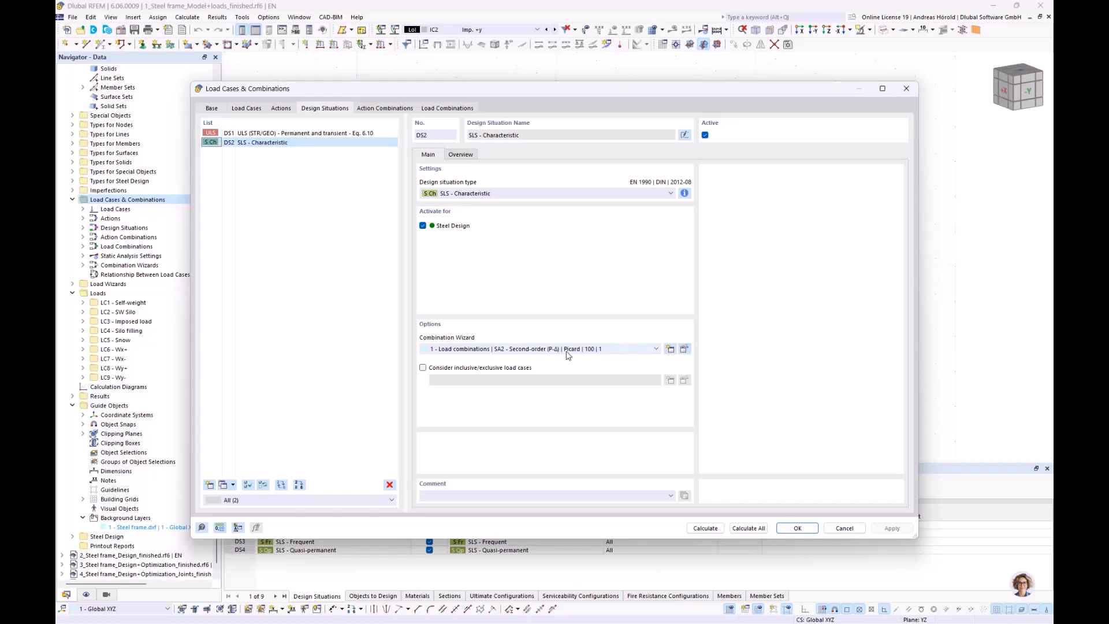
left_click(684, 350)
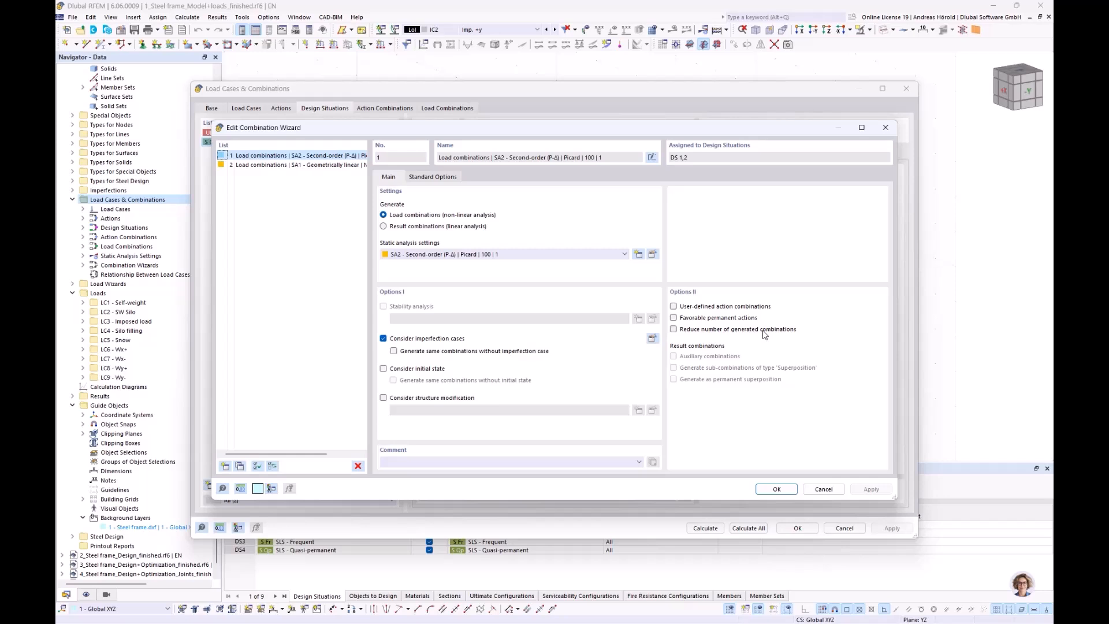
left_click(435, 178)
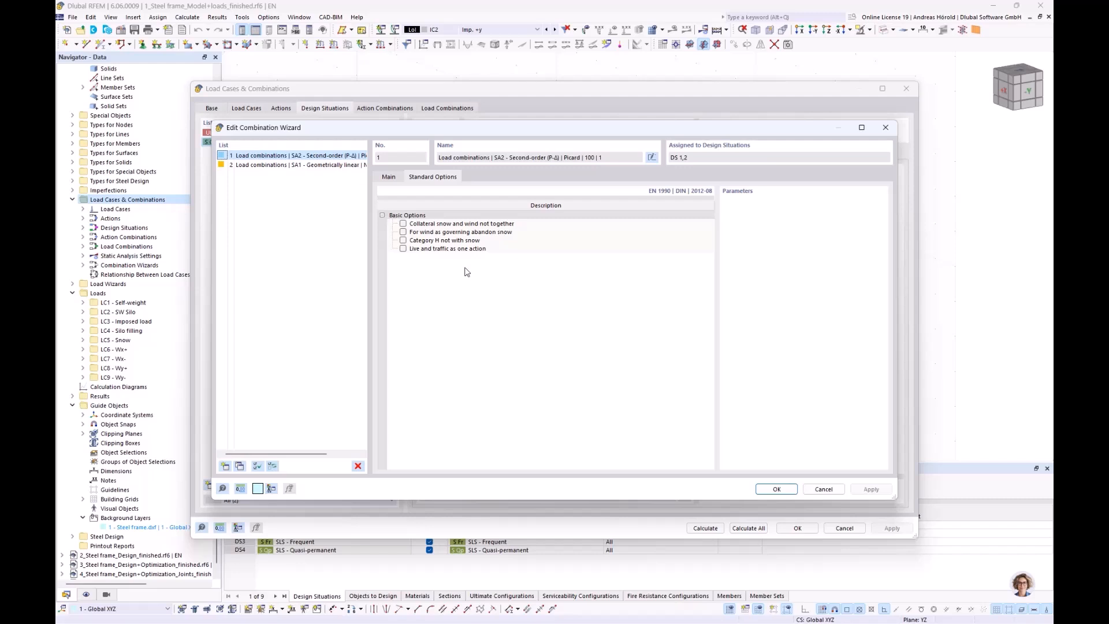
Step: Close the combination wizard settings and assign wizard 2, SA1 - Geometrically linear | Newton-Raphson, to the SLS - Characteristic design situation
left_click(388, 178)
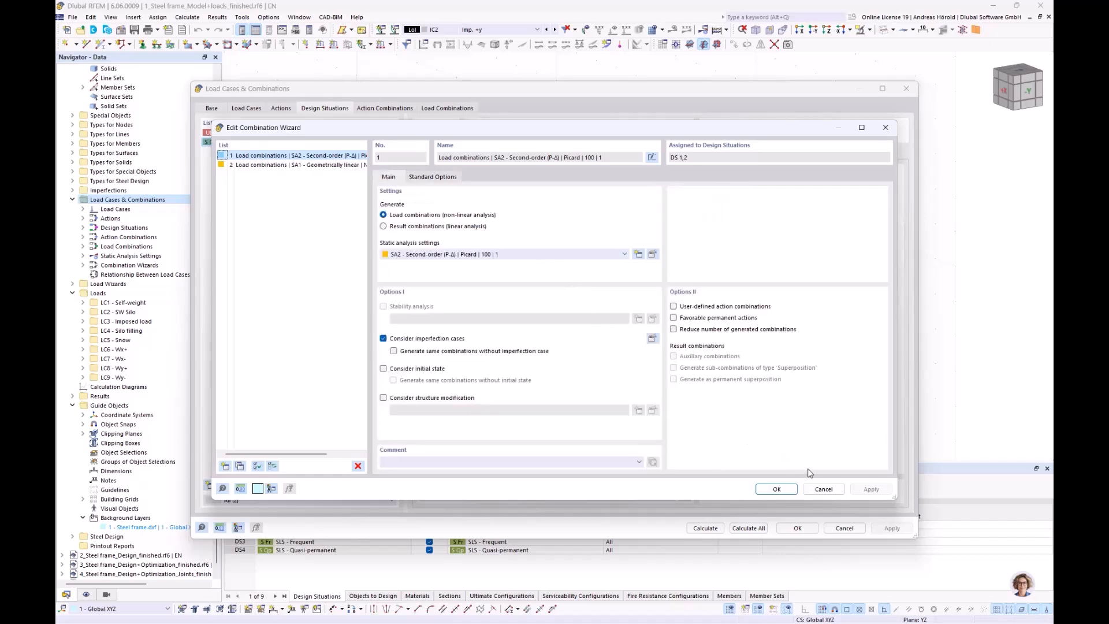
left_click(819, 489)
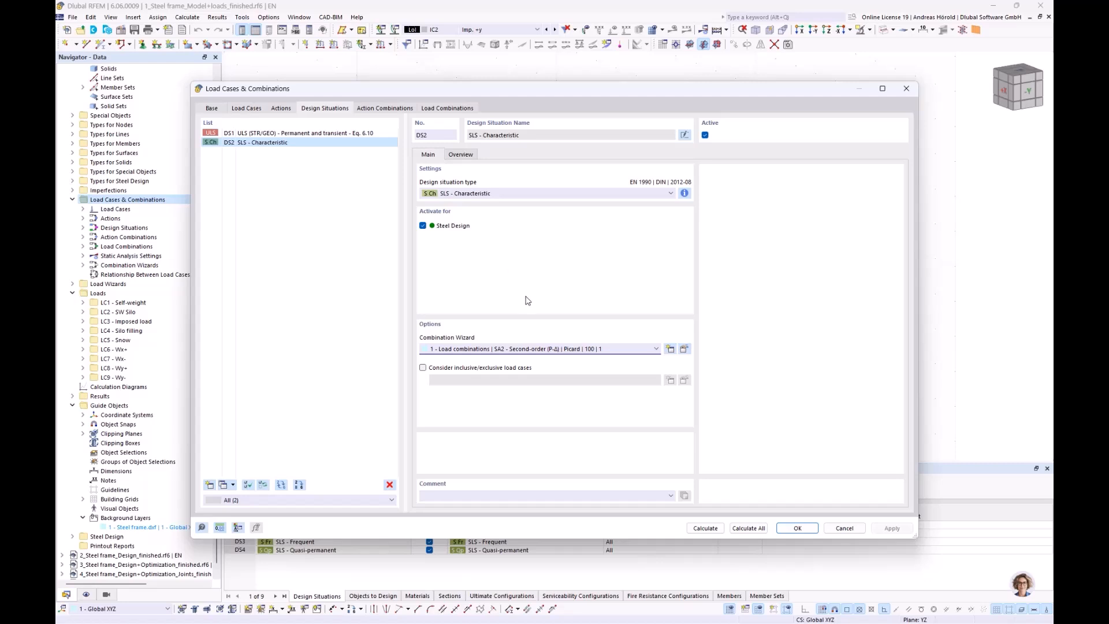
left_click(654, 350)
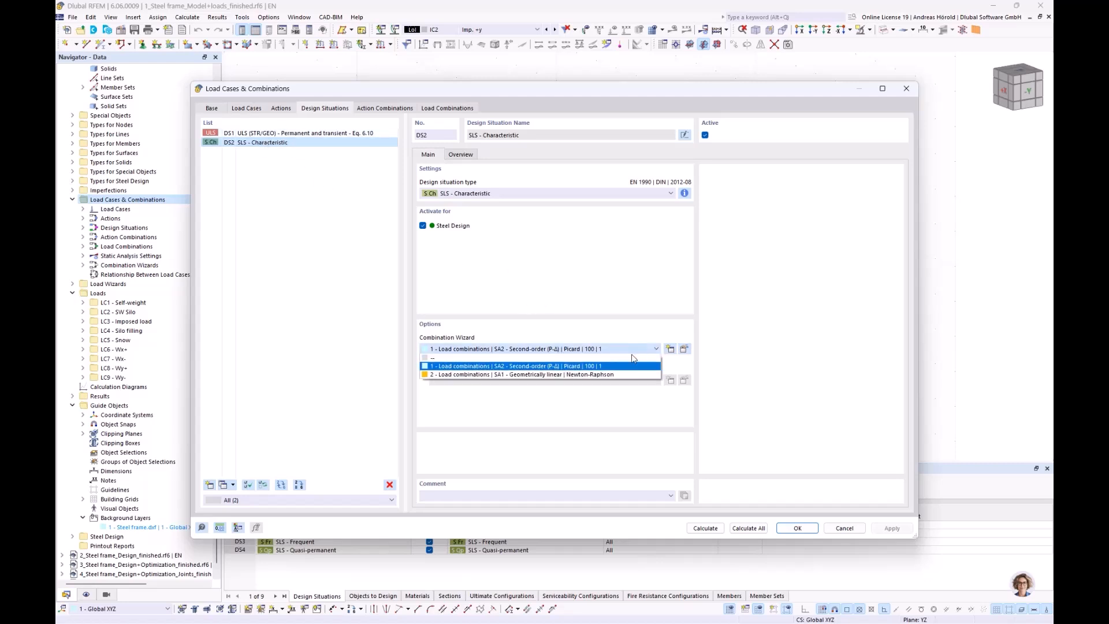
left_click(604, 373)
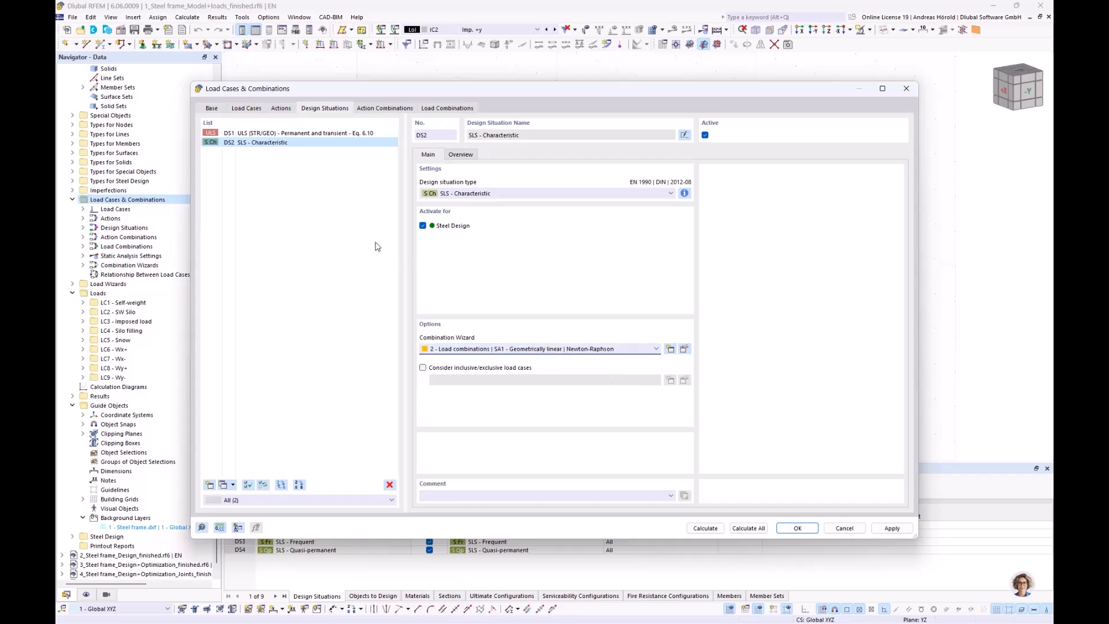
Step: Check the combination wizard assigned to the ULS design situation and compare the generated action combinations with the load combinations
left_click(287, 135)
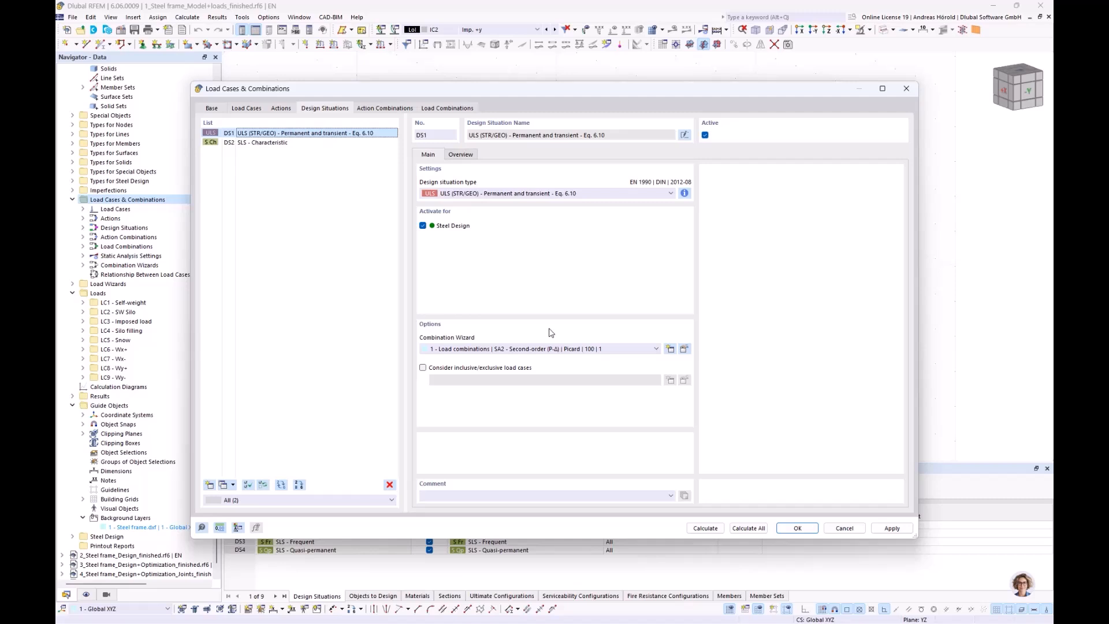
left_click(379, 108)
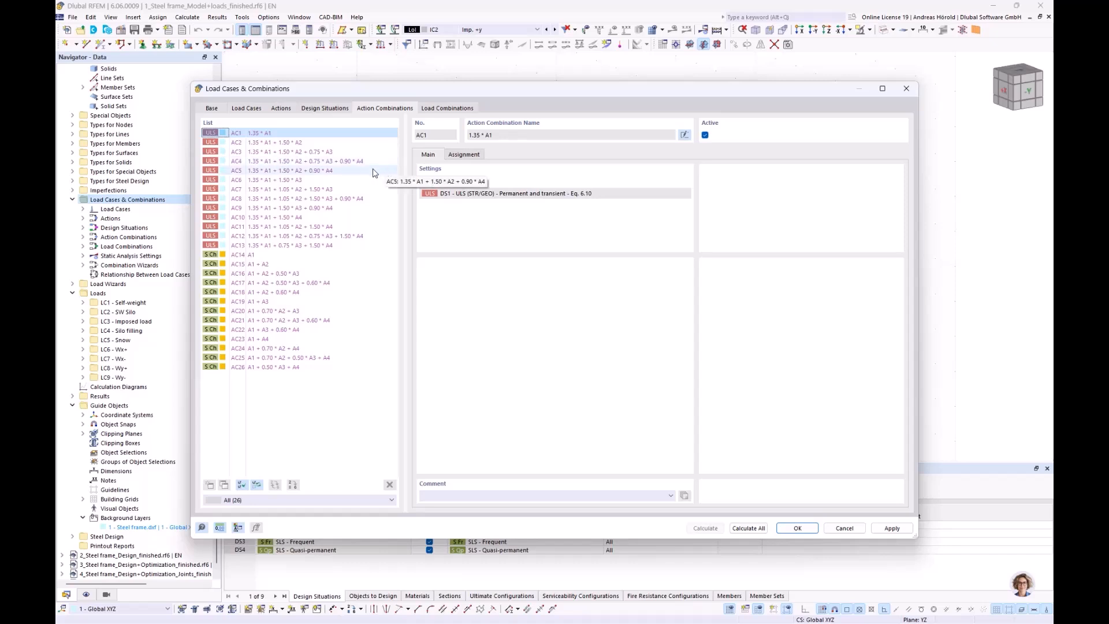
left_click(281, 164)
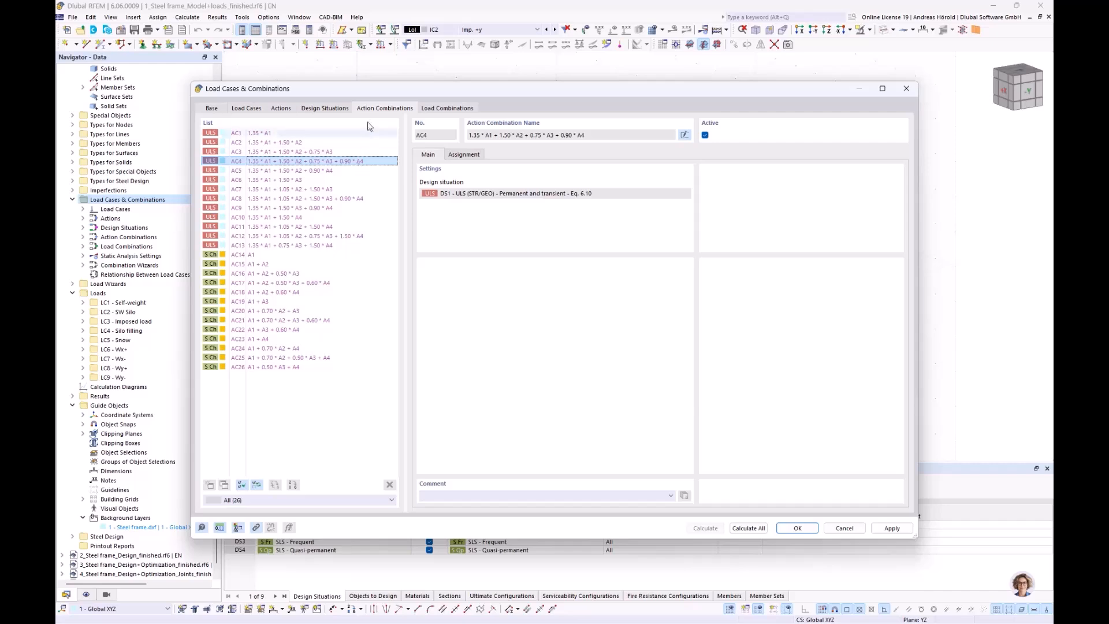
left_click(455, 108)
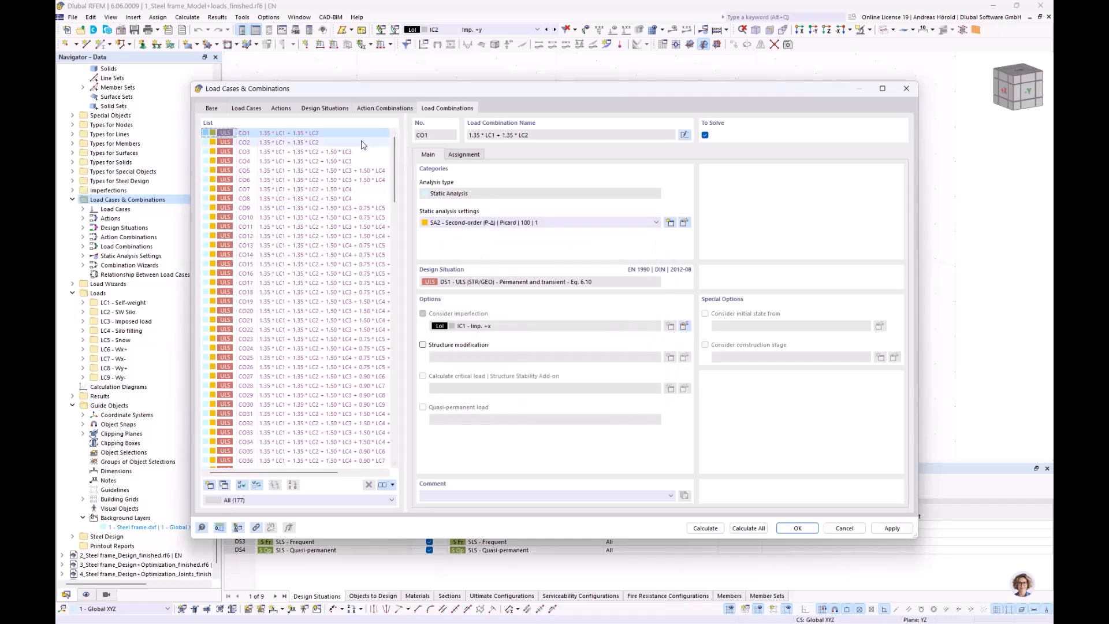
left_click(384, 109)
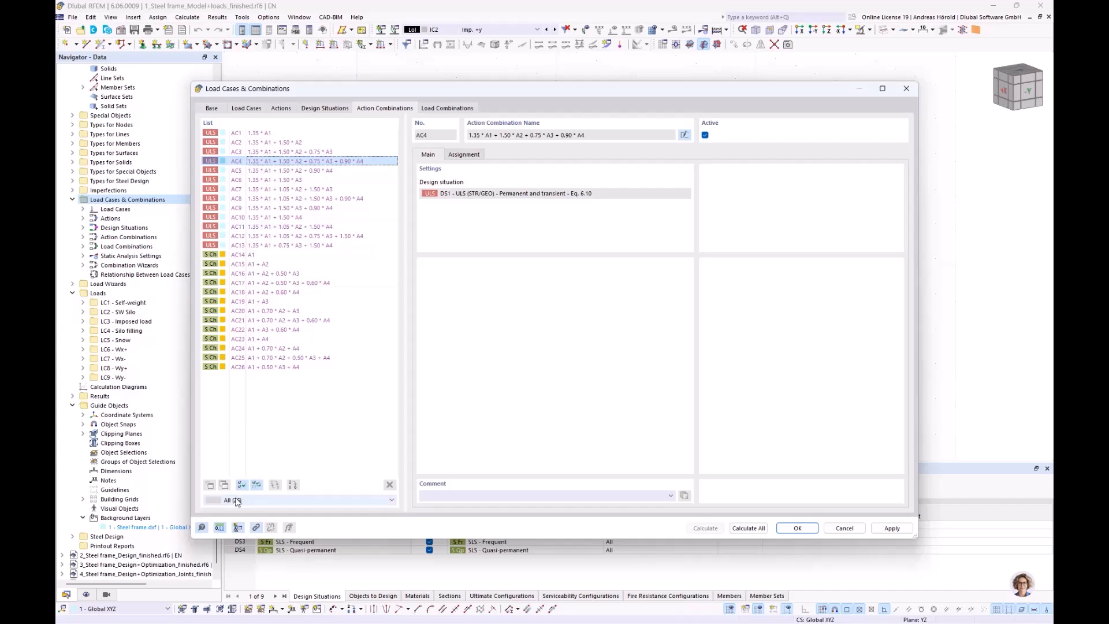
left_click(437, 110)
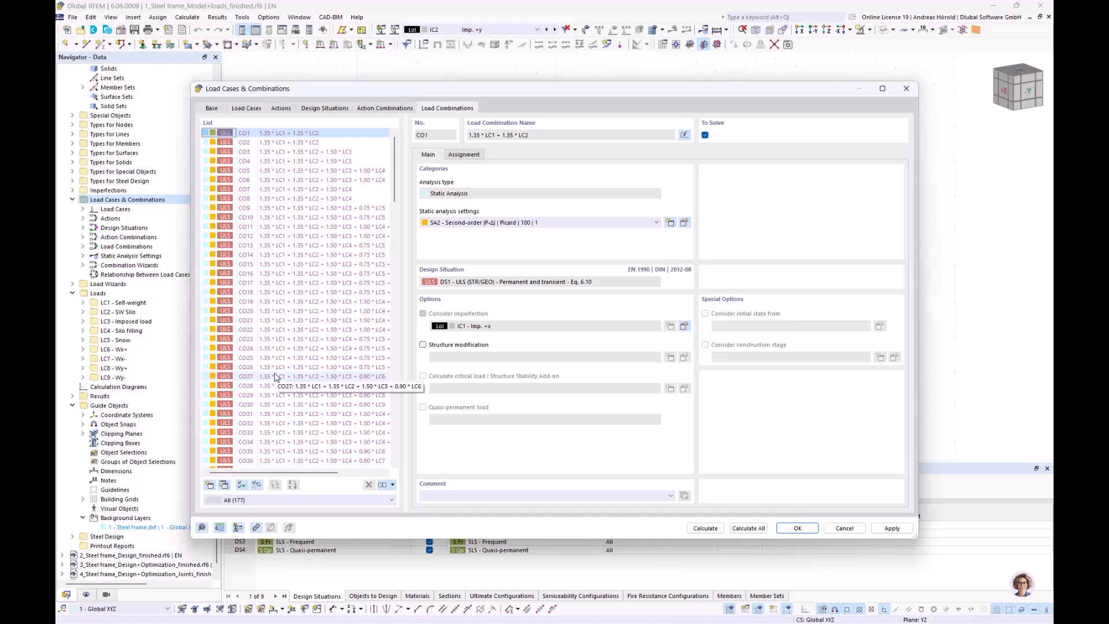
Step: Create a new user-defined load combination and assign LC1 Self-weight and LC7 Wx- to it
left_click(209, 486)
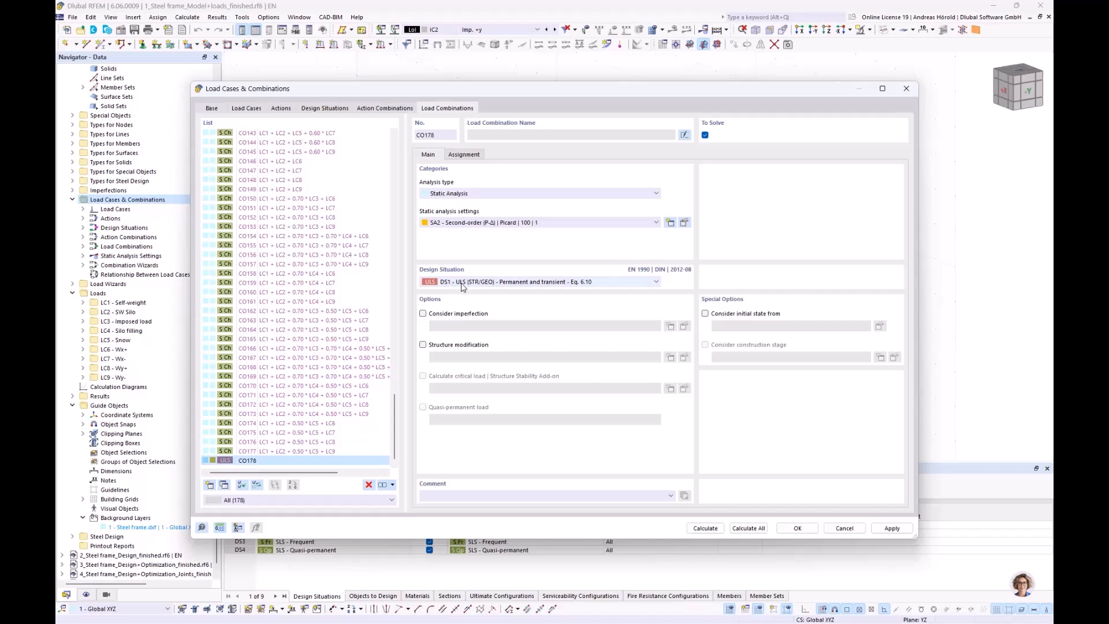
left_click(464, 154)
double_click(485, 180)
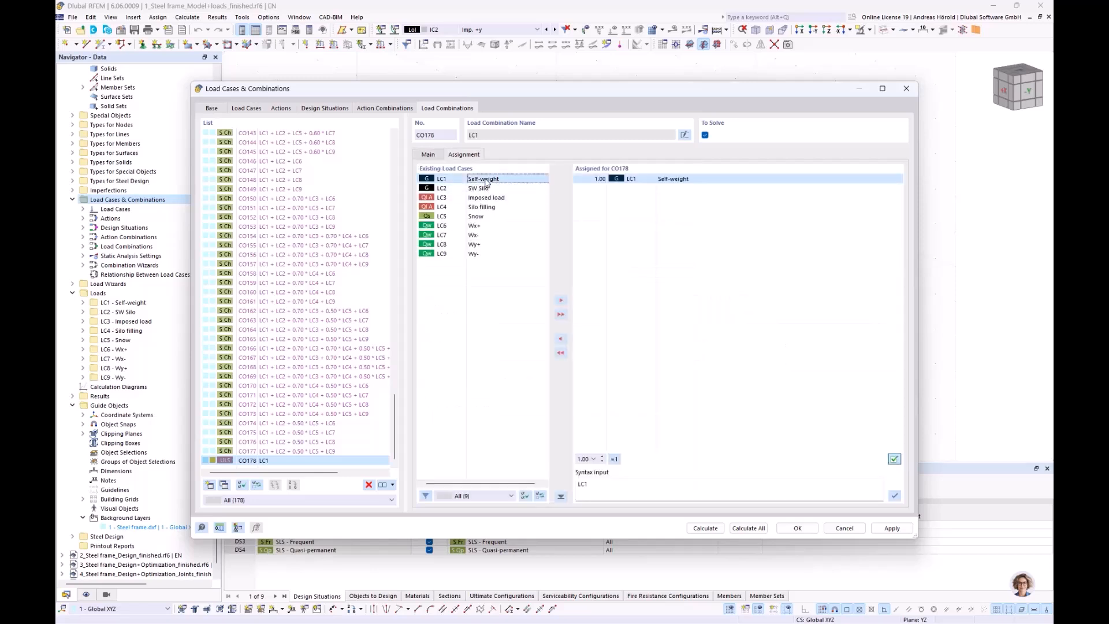
double_click(480, 236)
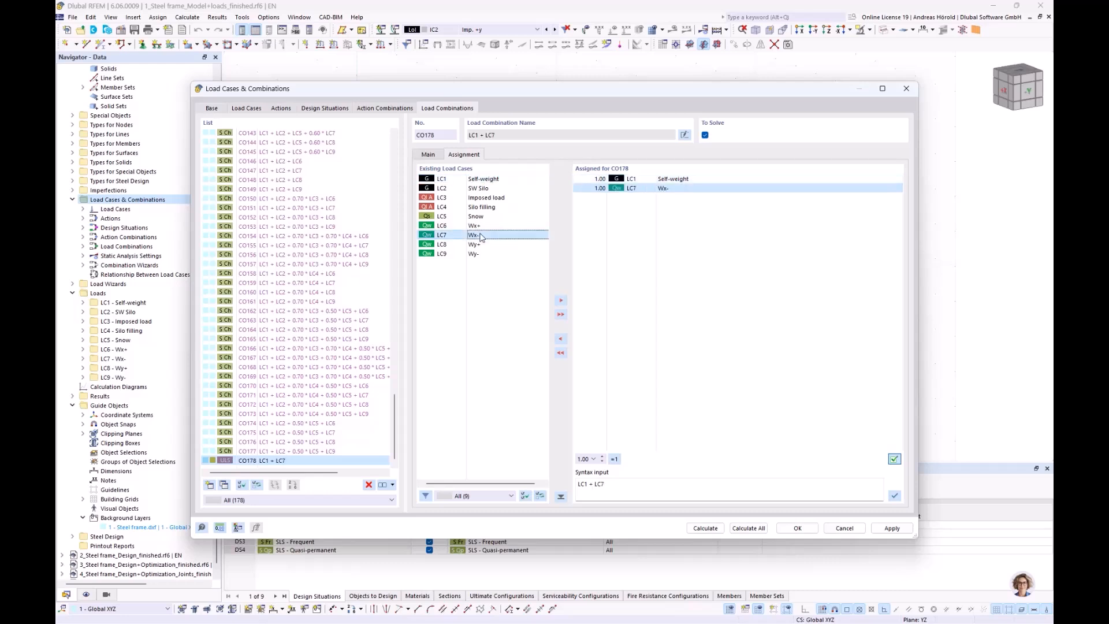
Step: Set the factors of the new load combination to 0.90 for LC1 Self-weight and 1.50 for LC7 Wx-
left_click(595, 179)
left_click(596, 181)
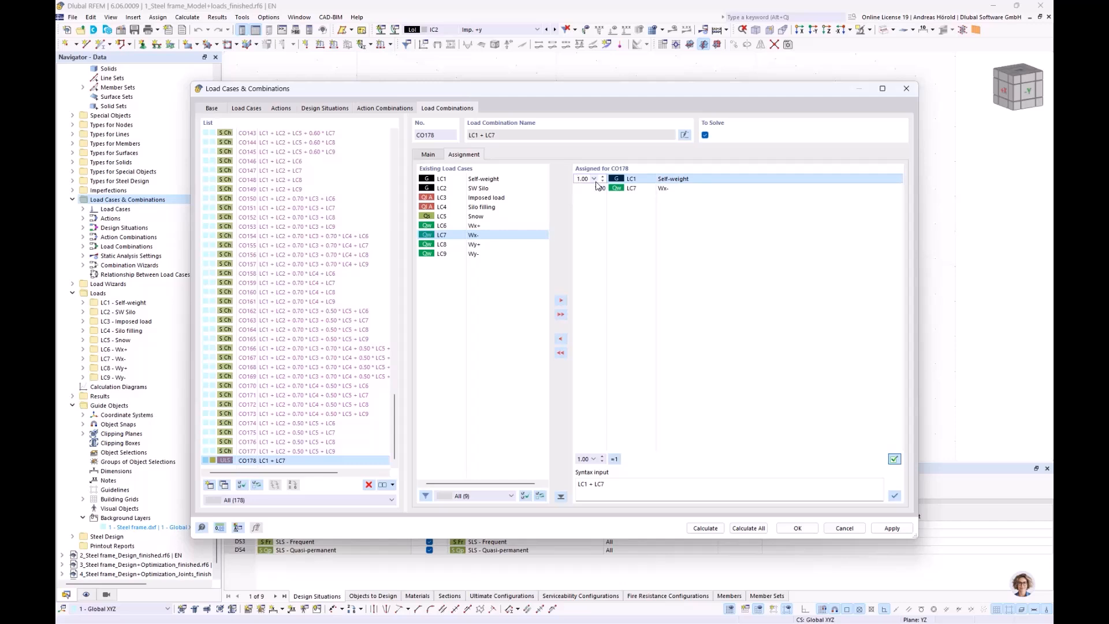
key("Delete")
key("Delete")
left_click(597, 191)
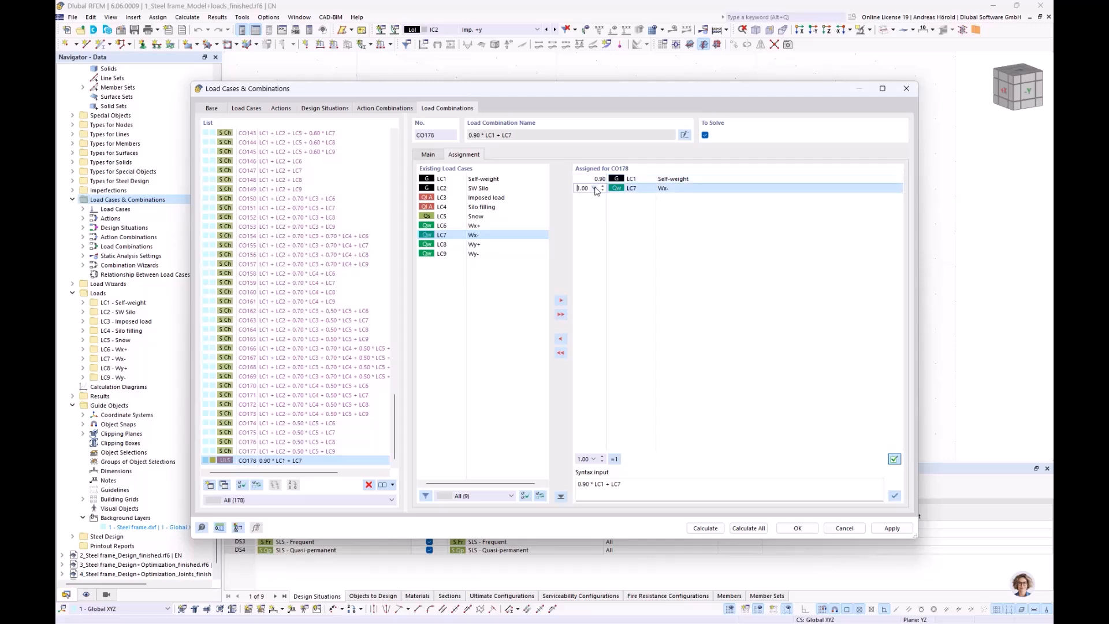
left_click(594, 189)
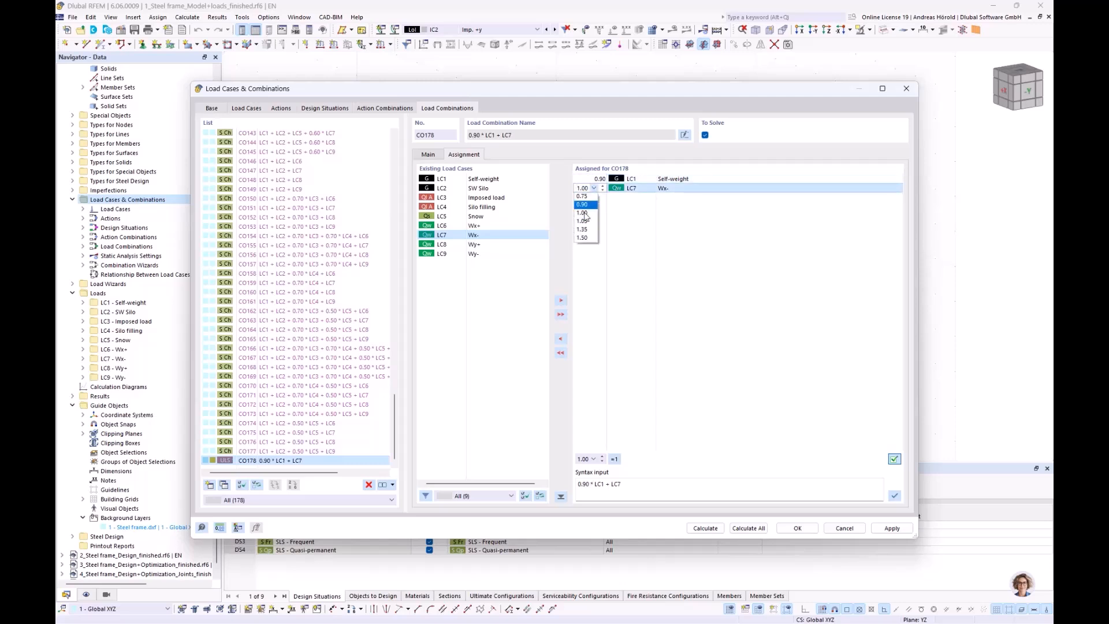
left_click(582, 238)
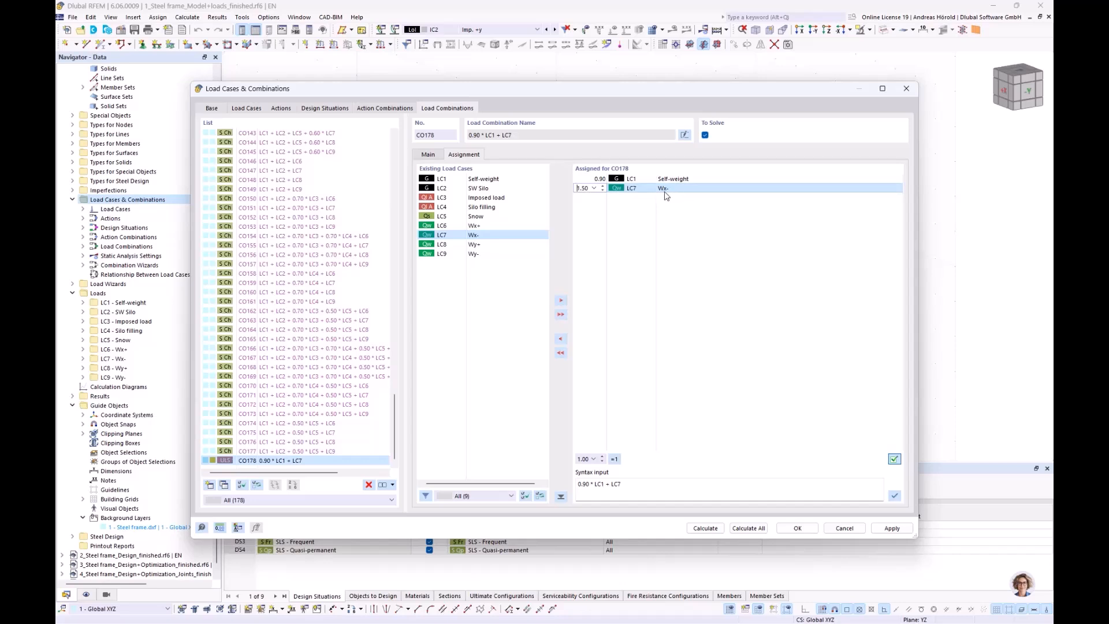
Step: Copy the new load combination and replace LC7 in the copy with LC9 Wy-, using a factor of 1.50
left_click(225, 486)
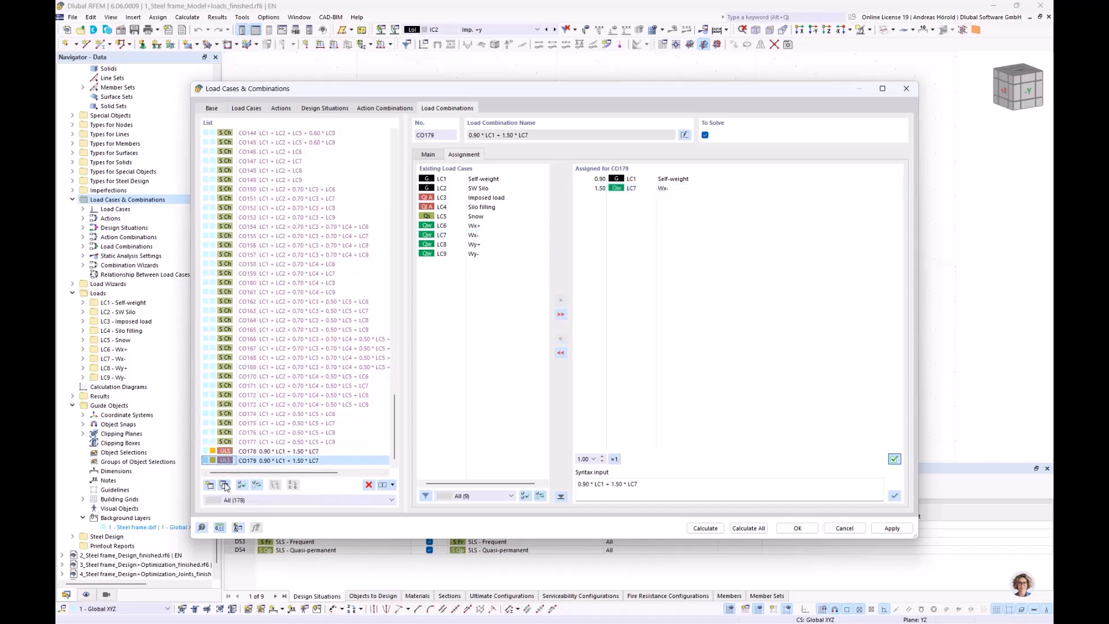
double_click(637, 191)
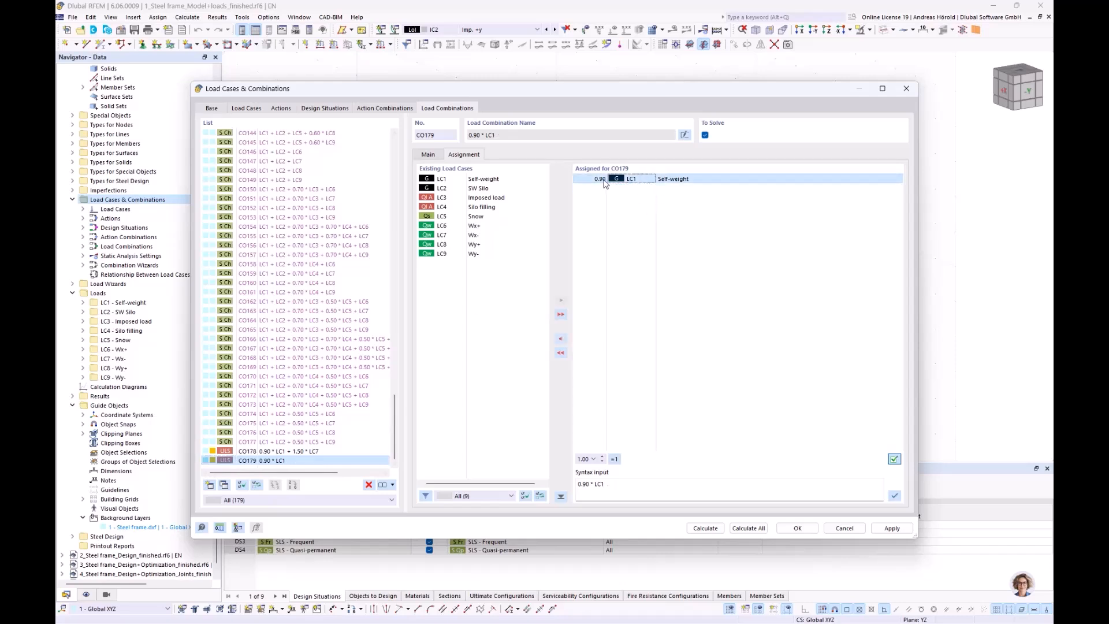
left_click(473, 255)
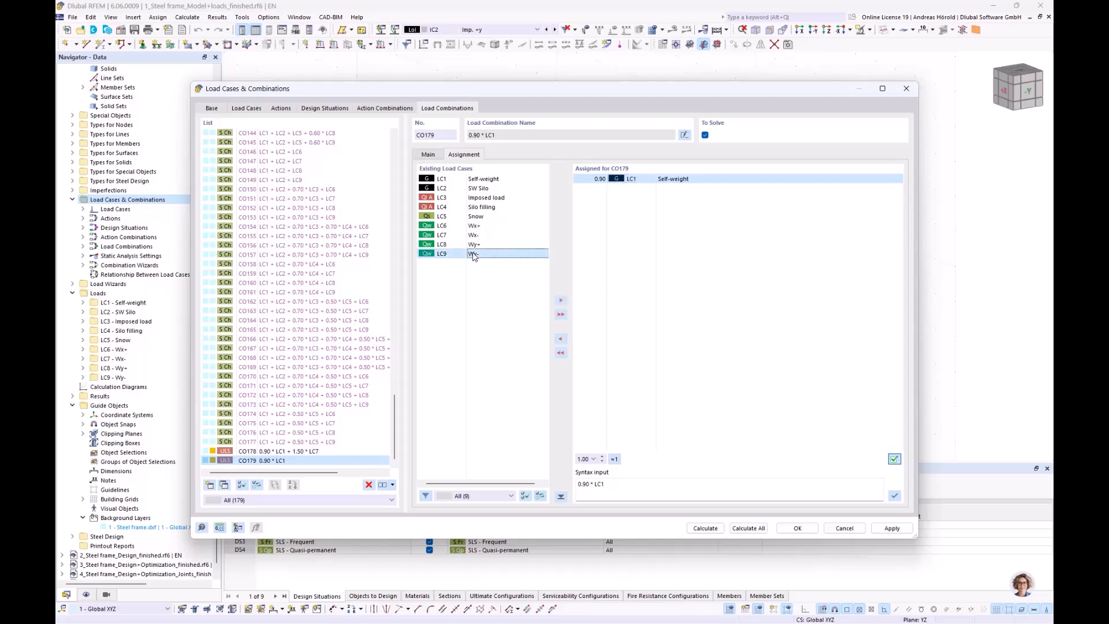
left_click(561, 301)
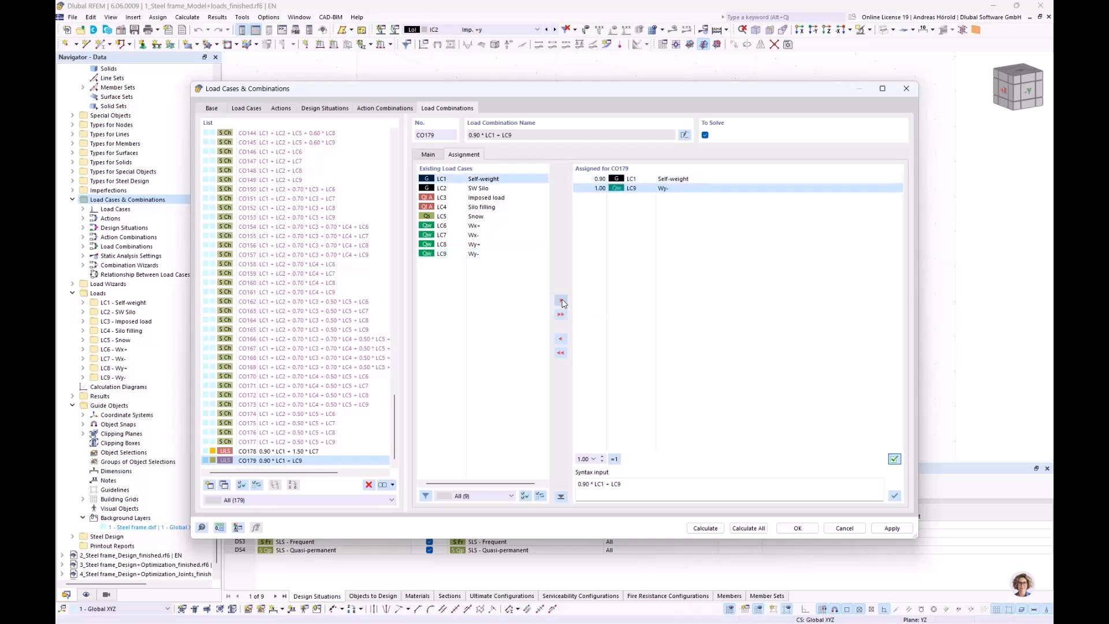
left_click(601, 191)
left_click(593, 188)
left_click(582, 238)
left_click(591, 216)
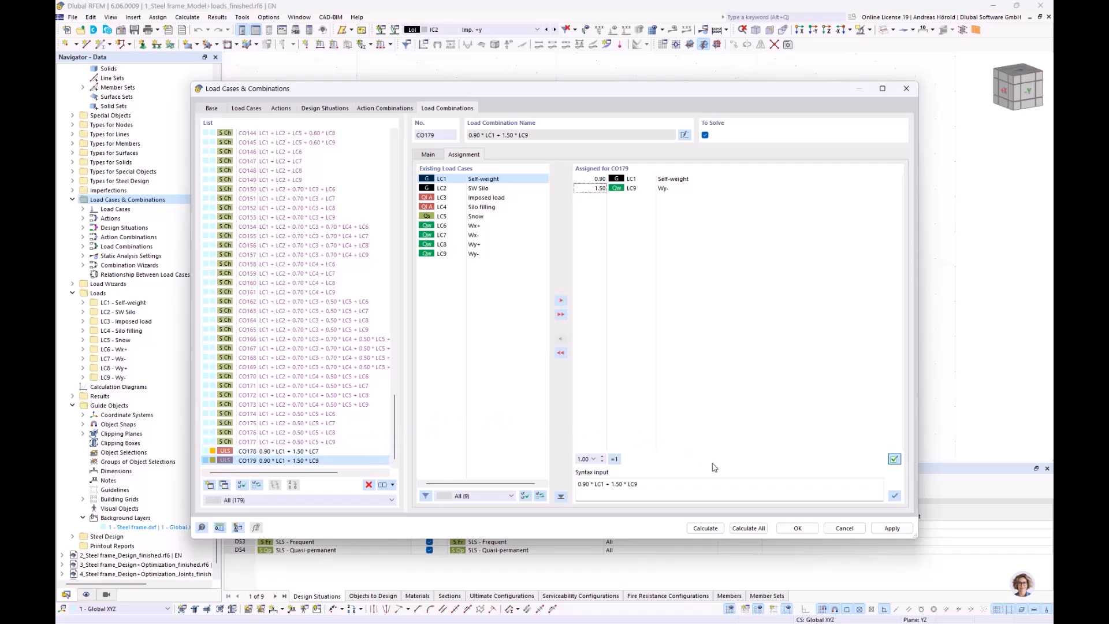
Step: Accept the load case and combination settings and hide the loads in the model view
left_click(797, 528)
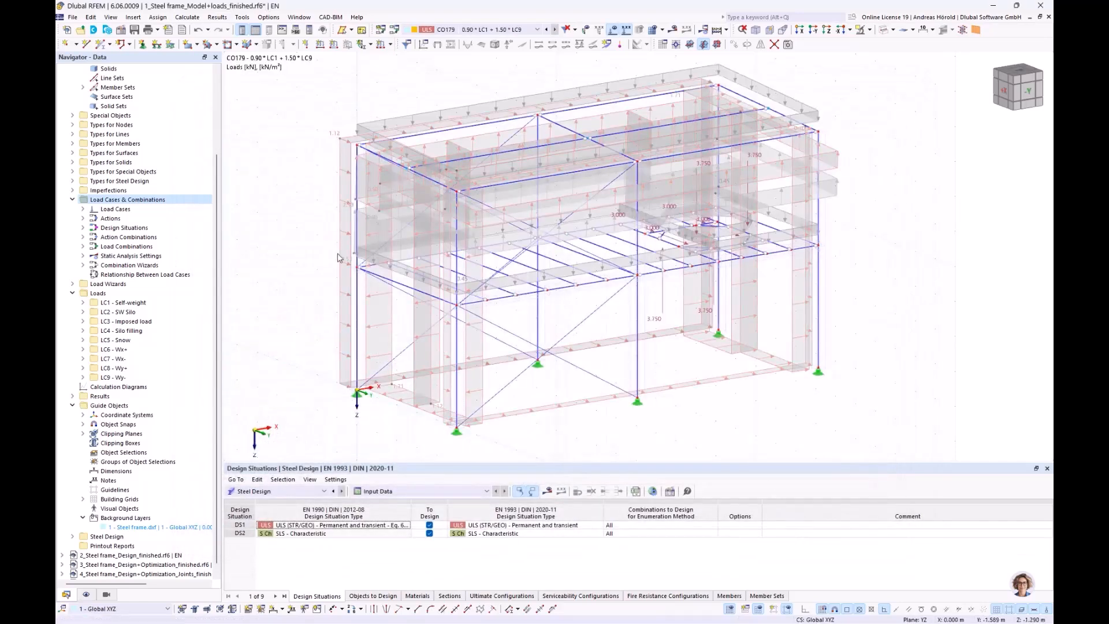
left_click(612, 30)
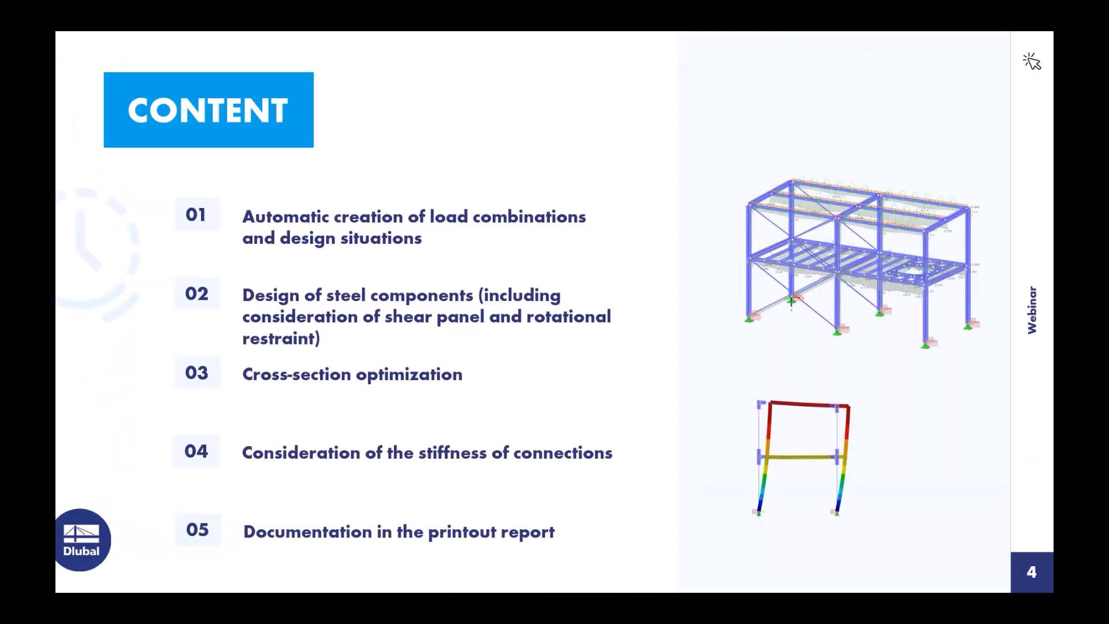
left_click(933, 413)
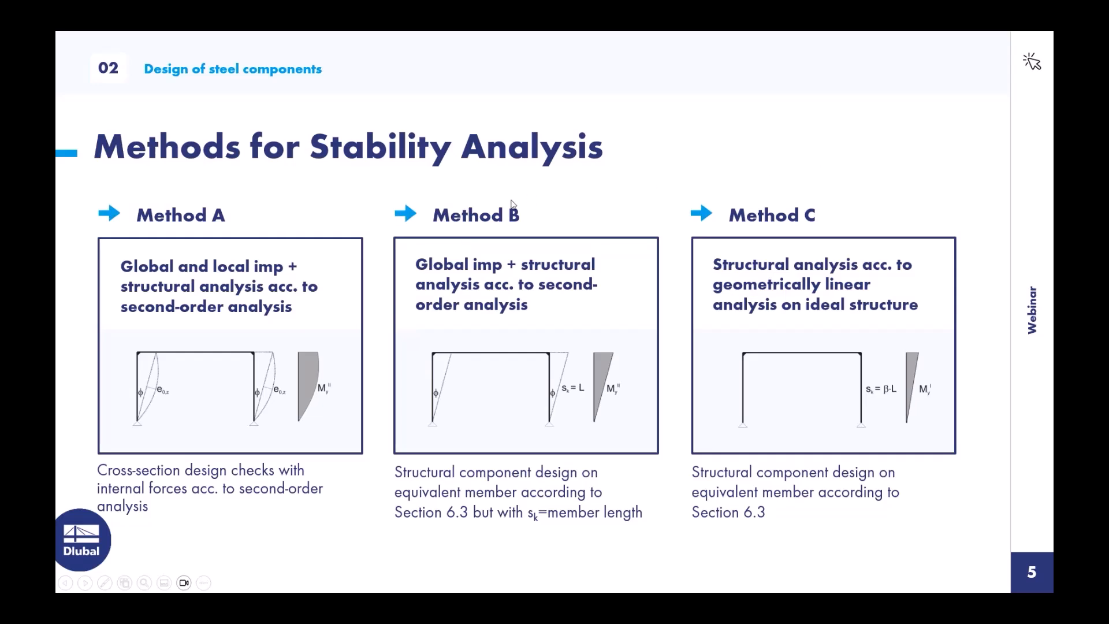
left_click(776, 161)
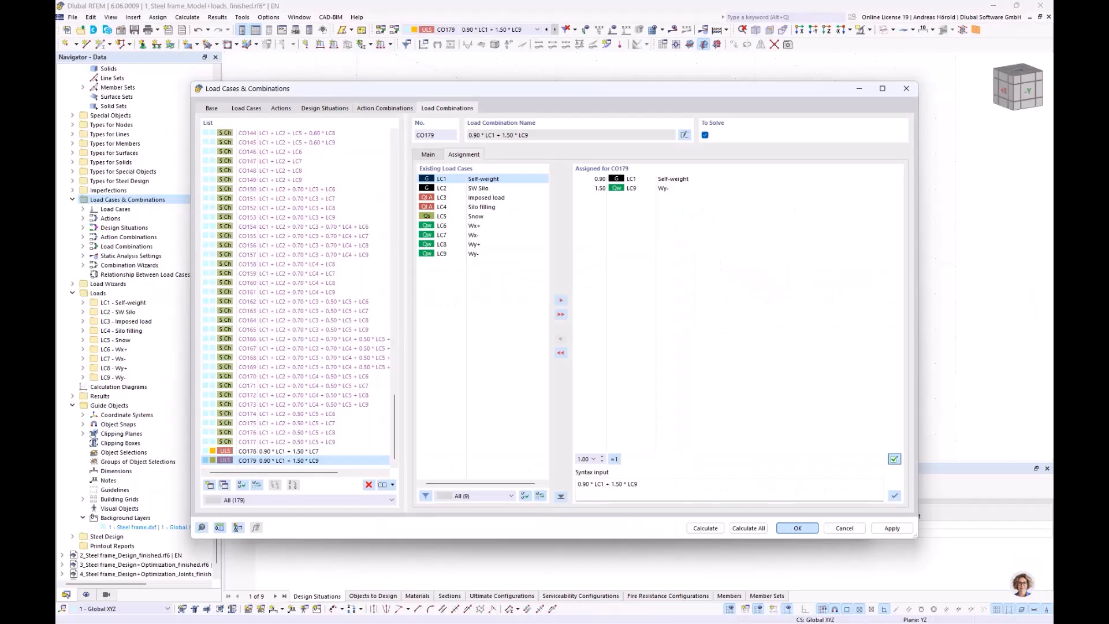
key("Return")
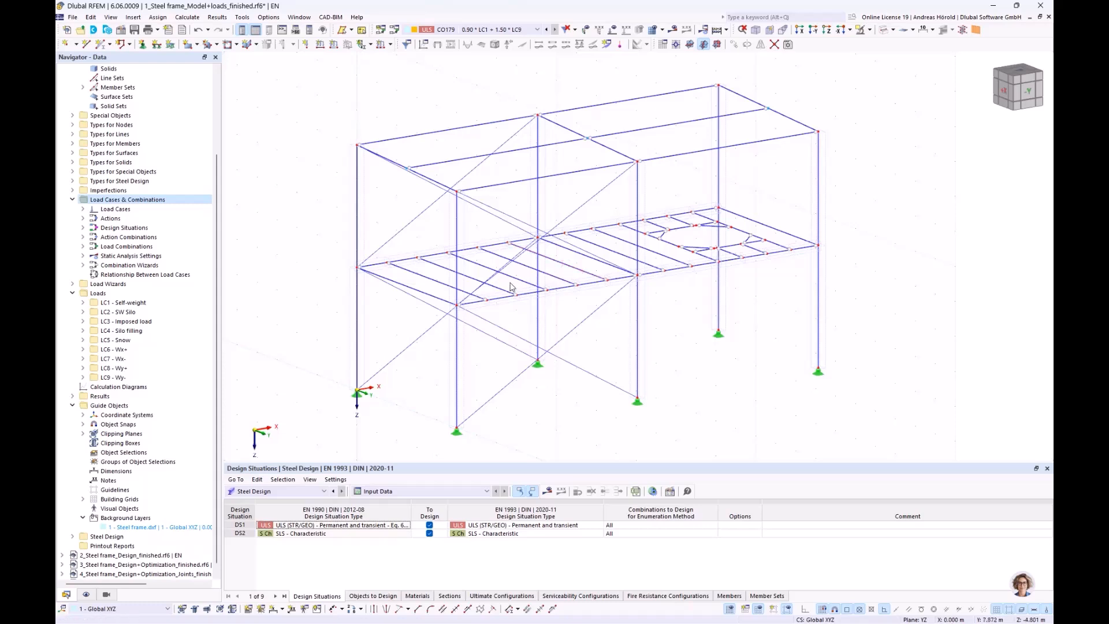
Step: Open the column member sets 1-6 for joint editing and activate their steel design properties
left_click(420, 295)
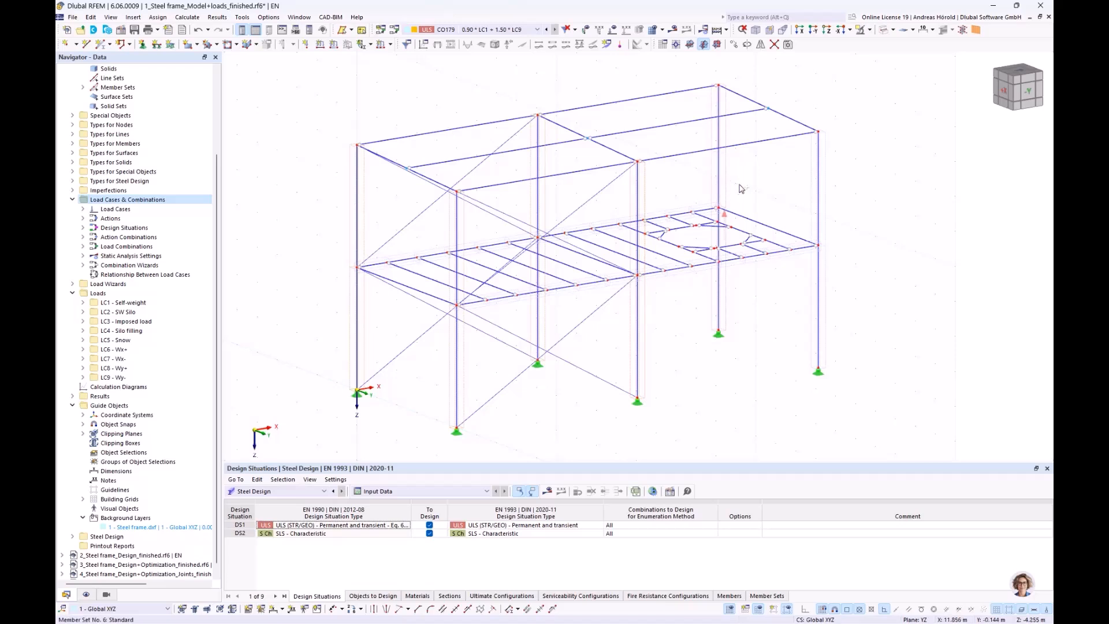
double_click(812, 201)
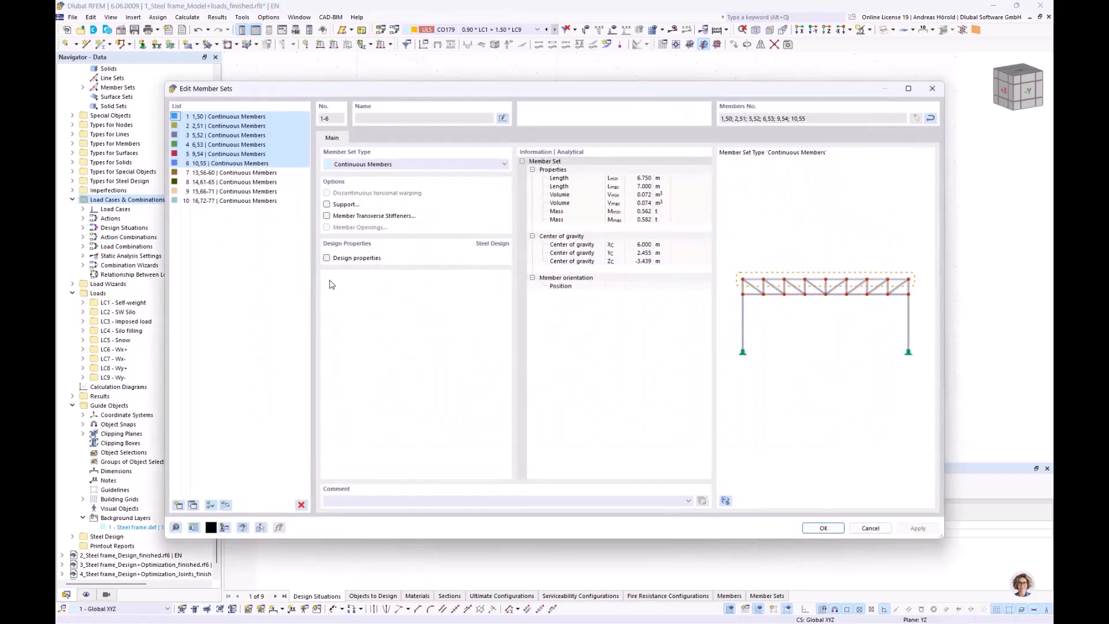
left_click(326, 258)
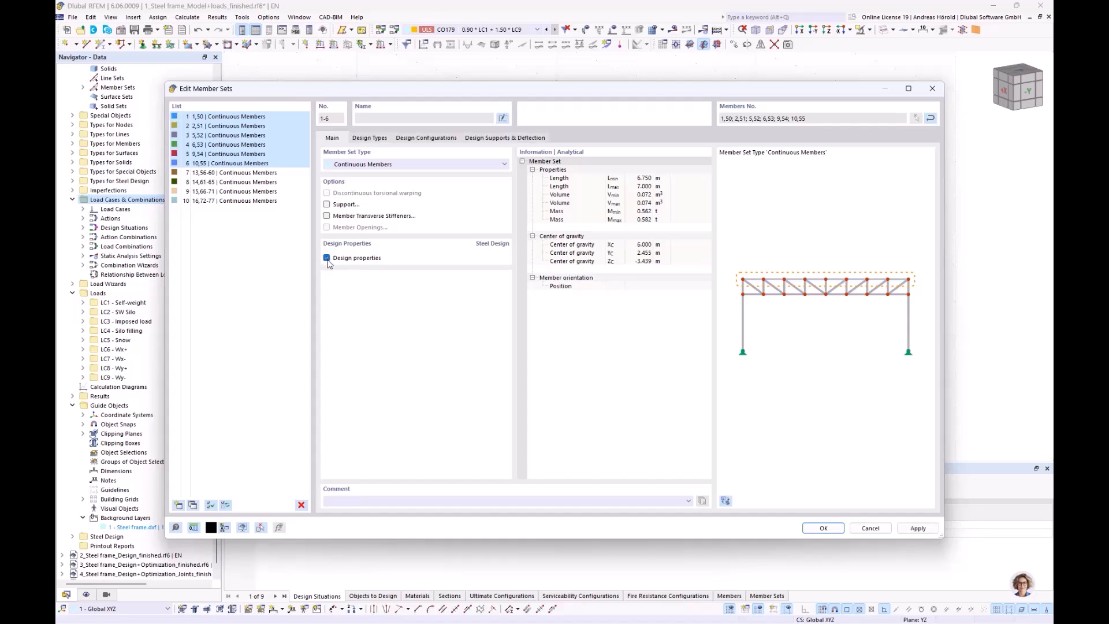
Step: Create a new effective lengths definition for member sets 1-6 in their steel design types
left_click(373, 138)
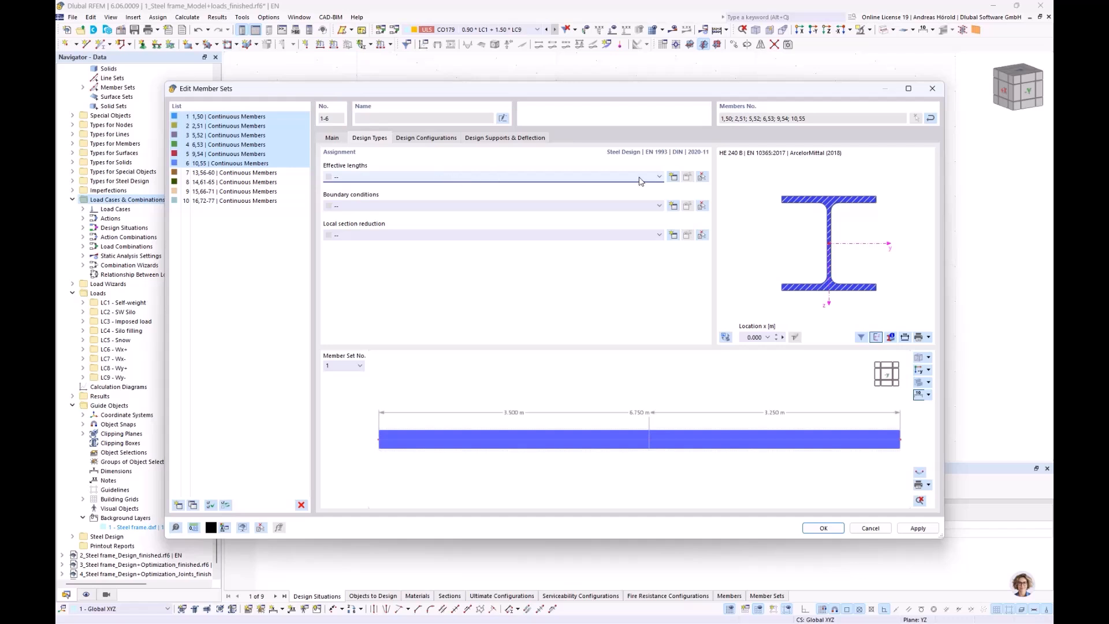
left_click(657, 178)
left_click(658, 180)
left_click(674, 179)
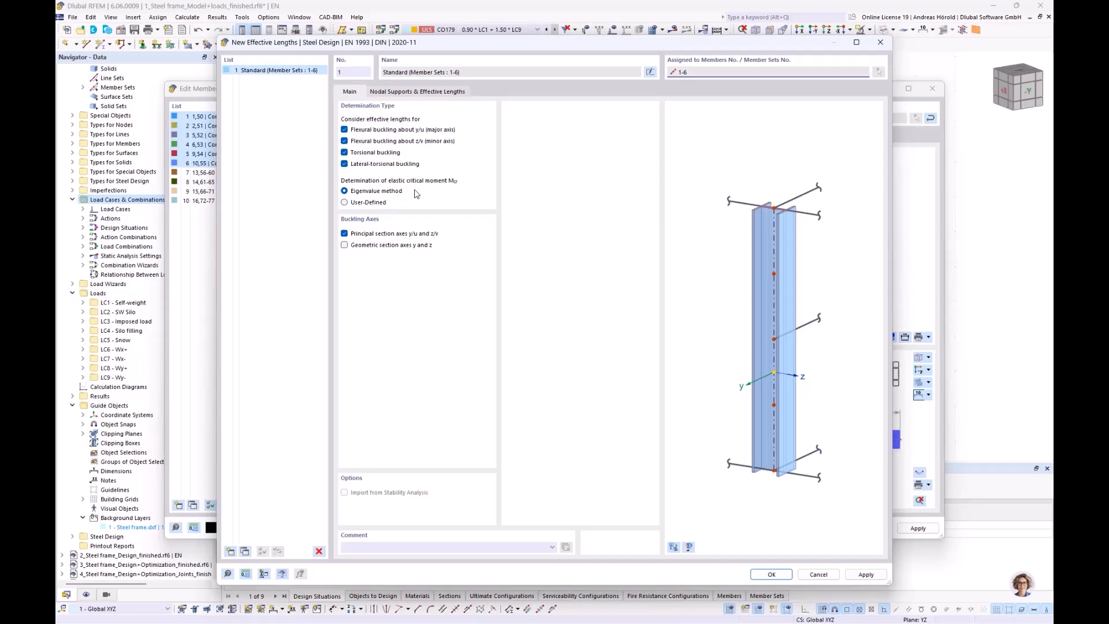
Step: Add intermediate nodes to the nodal supports of the effective lengths, taking them from a column member set in the model
left_click(409, 92)
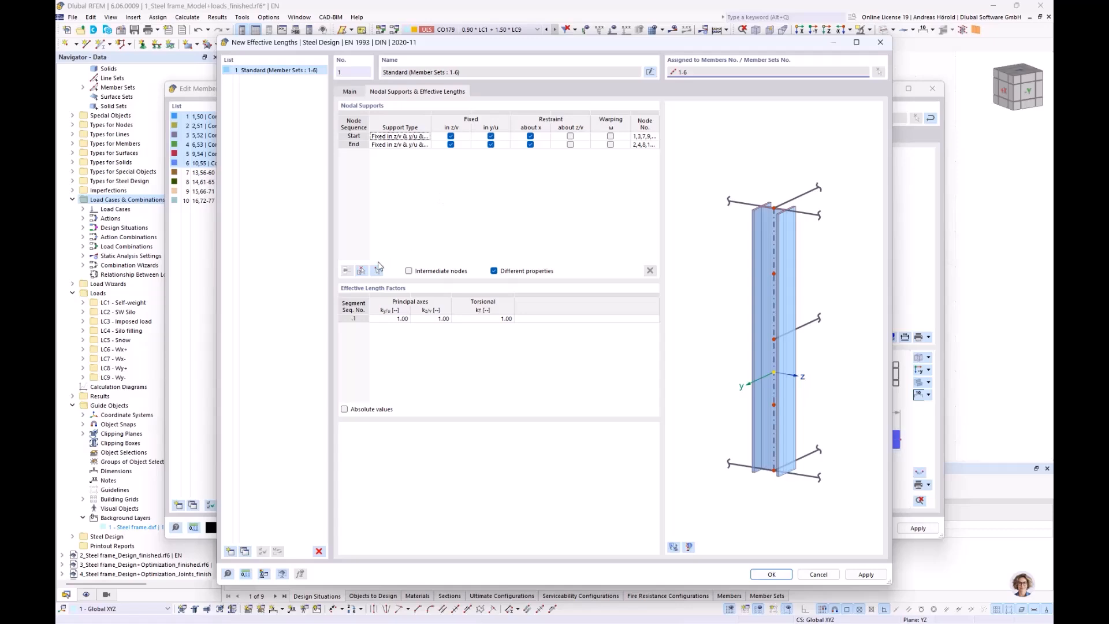
left_click(409, 271)
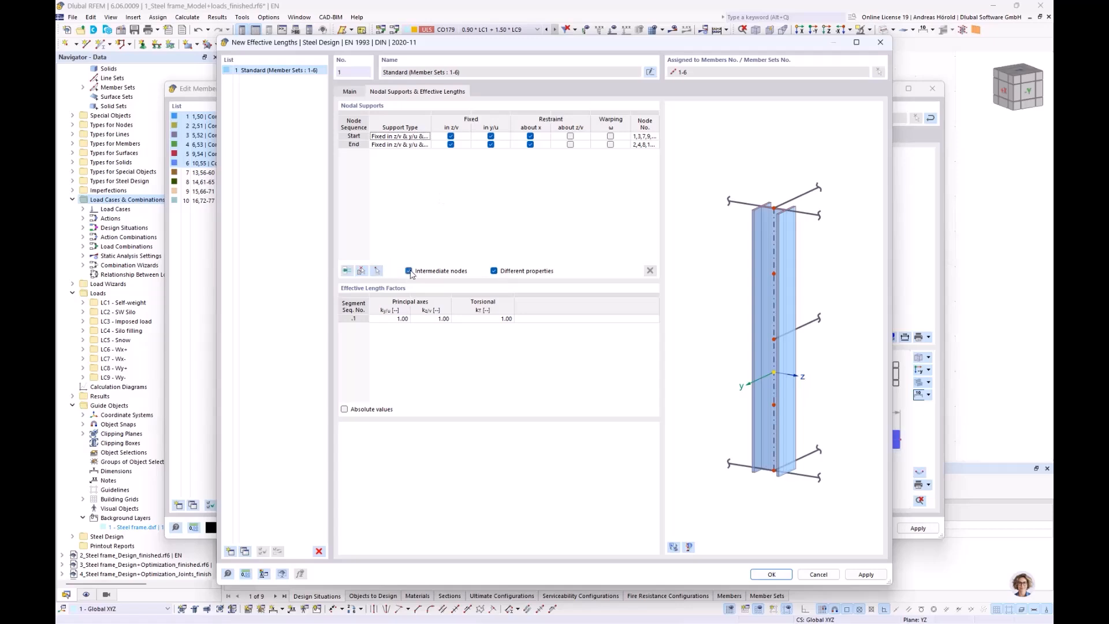
left_click(361, 270)
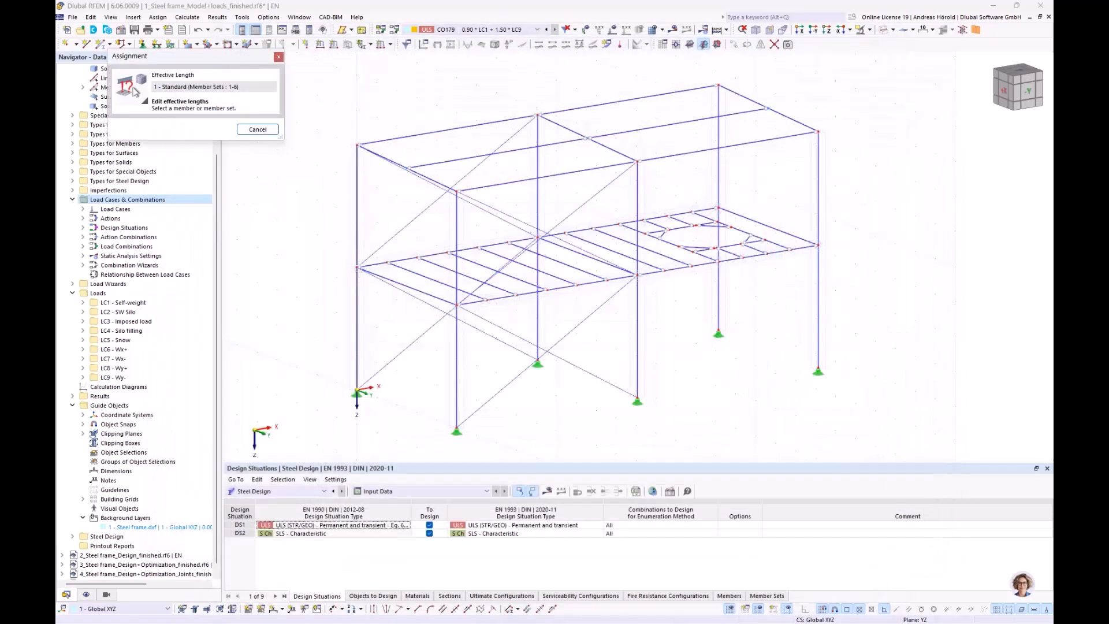
left_click(464, 339)
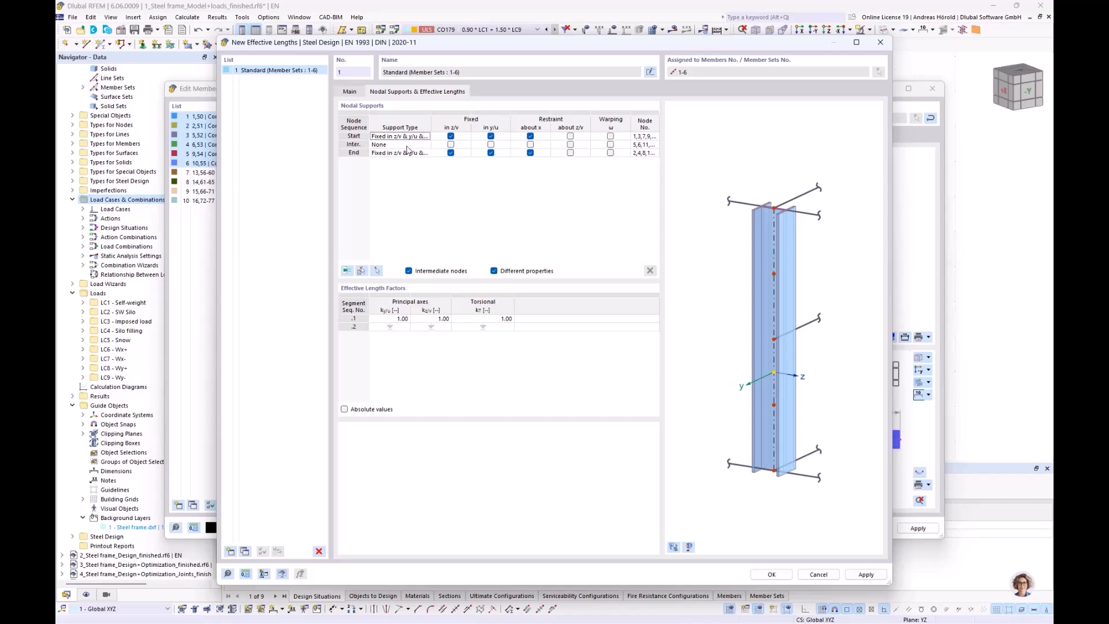
Step: Fix the intermediate nodes in z/v and y/u, restrain them about x, and accept the effective lengths and member set settings
left_click(450, 145)
left_click(491, 145)
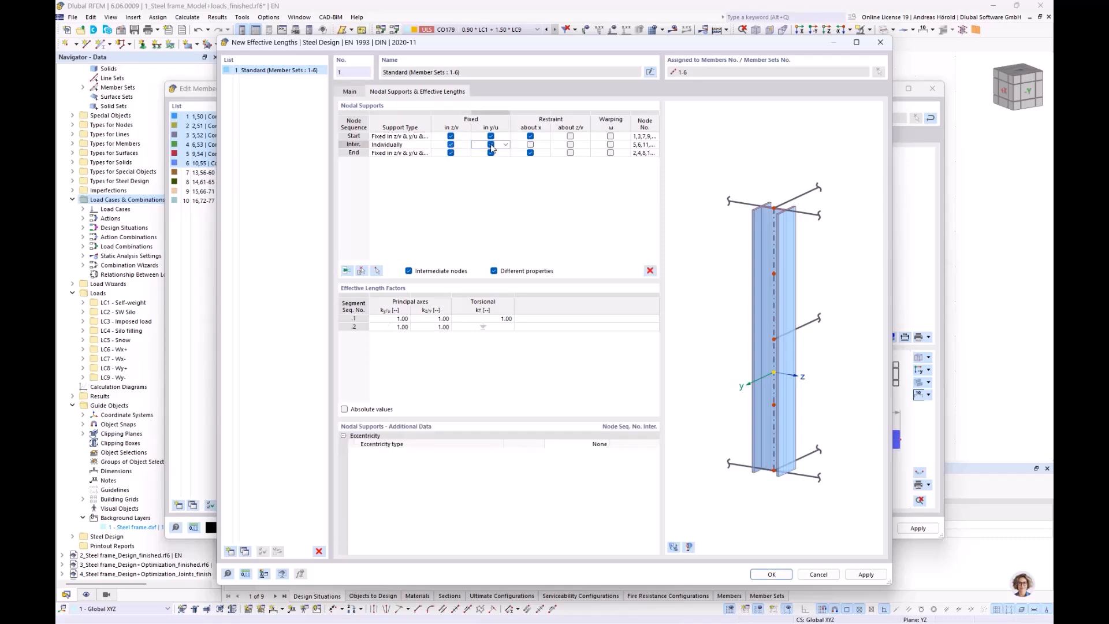
left_click(530, 145)
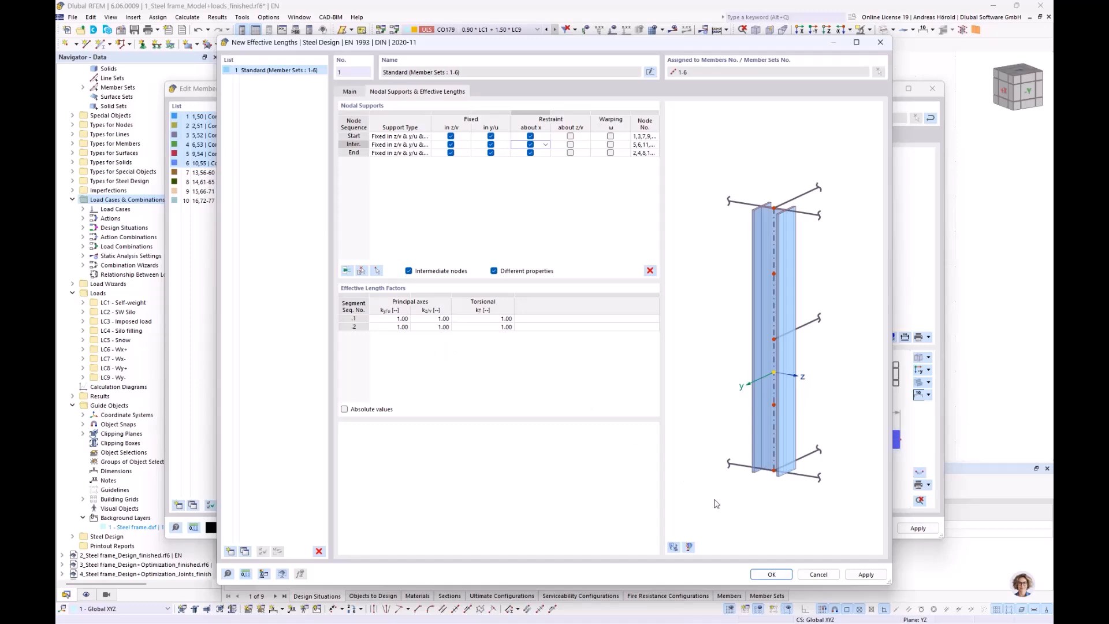
left_click(770, 574)
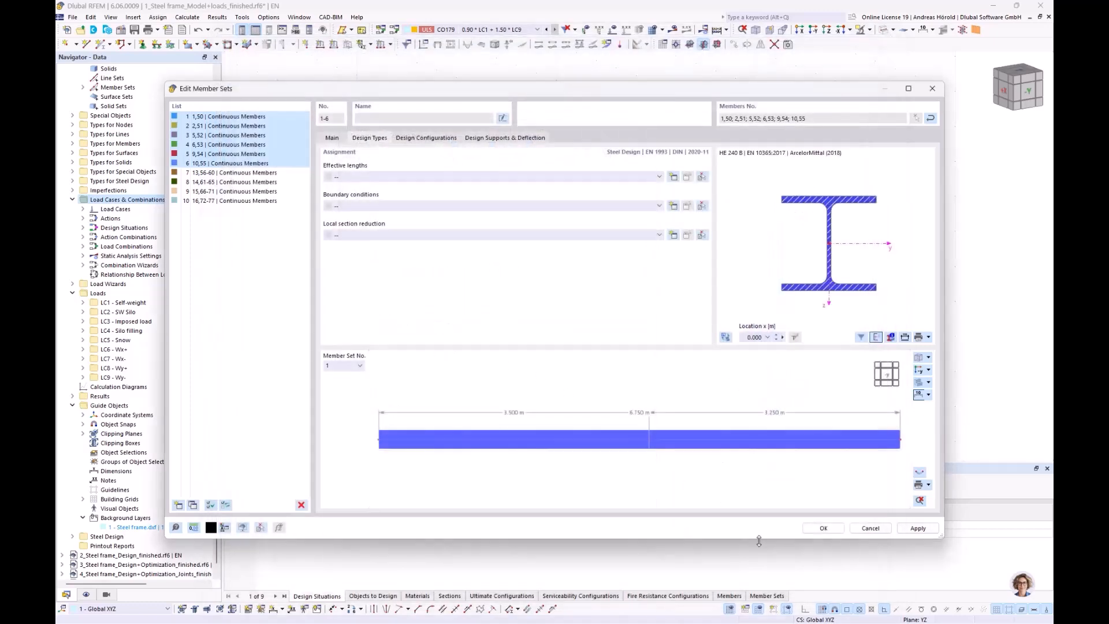
middle_click_drag(601, 411, 600, 465, "ctrl")
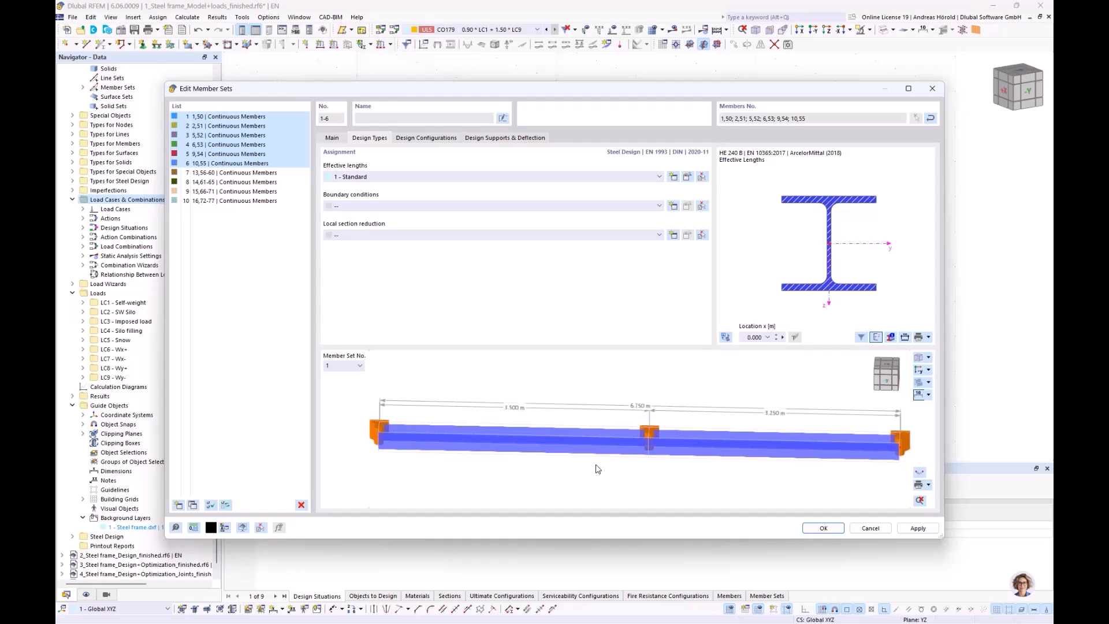
left_click(822, 527)
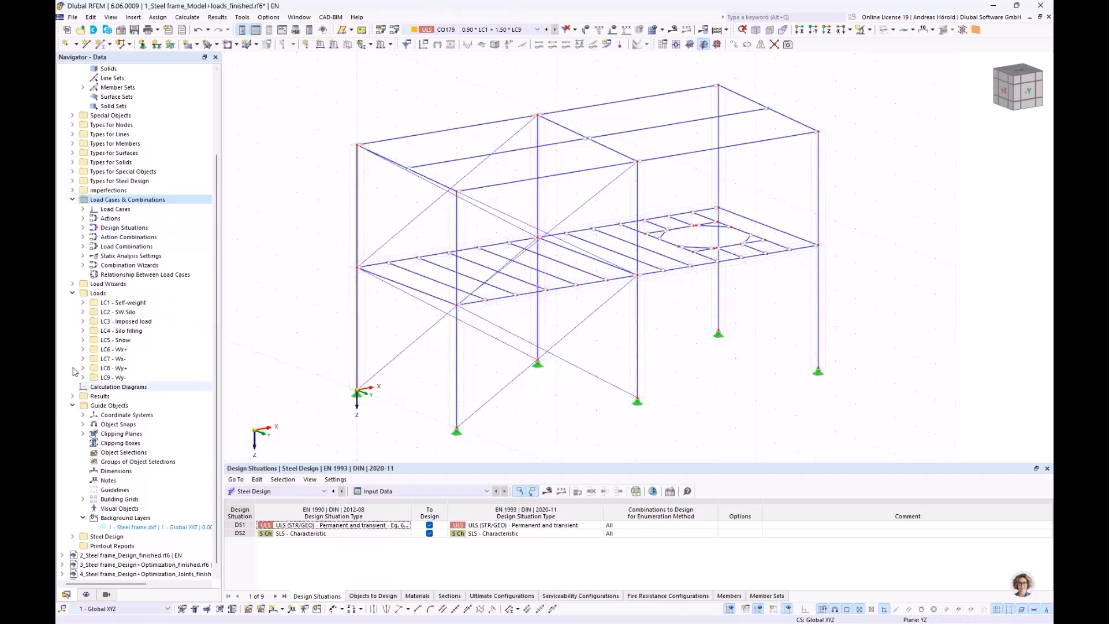
Step: List the individual member sets under the model's basic objects
scroll(97, 314, "up", 4)
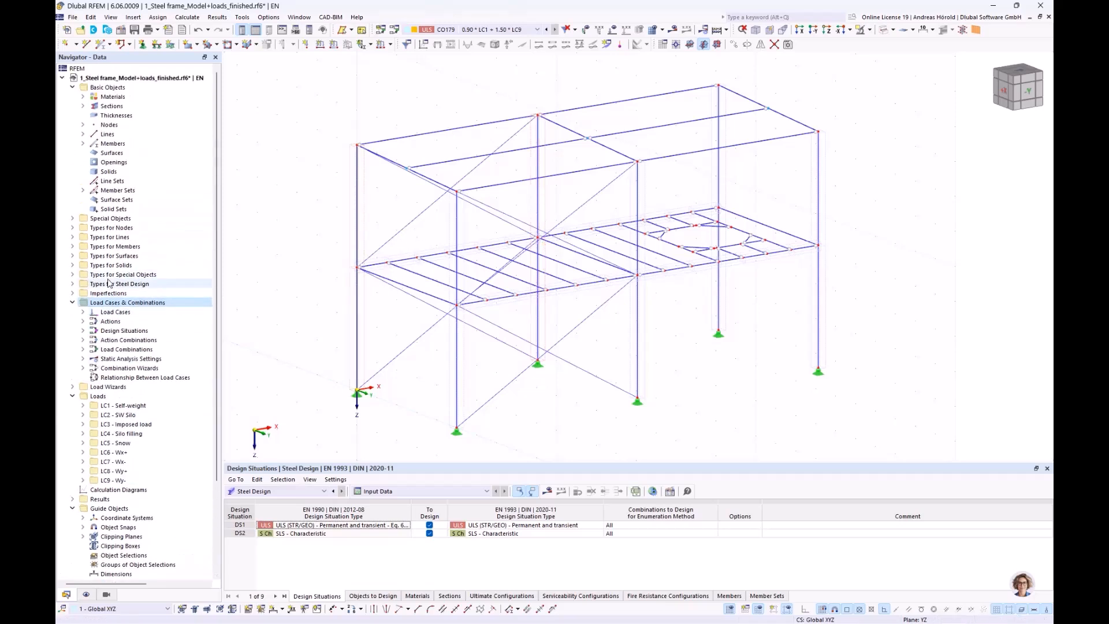
left_click(83, 190)
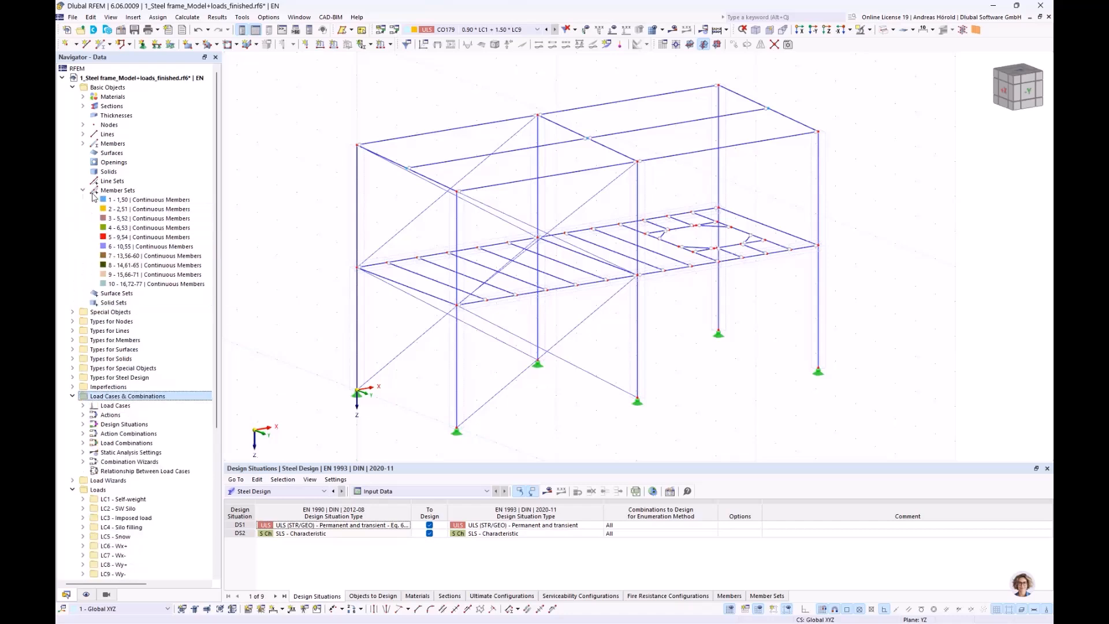
left_click(143, 199)
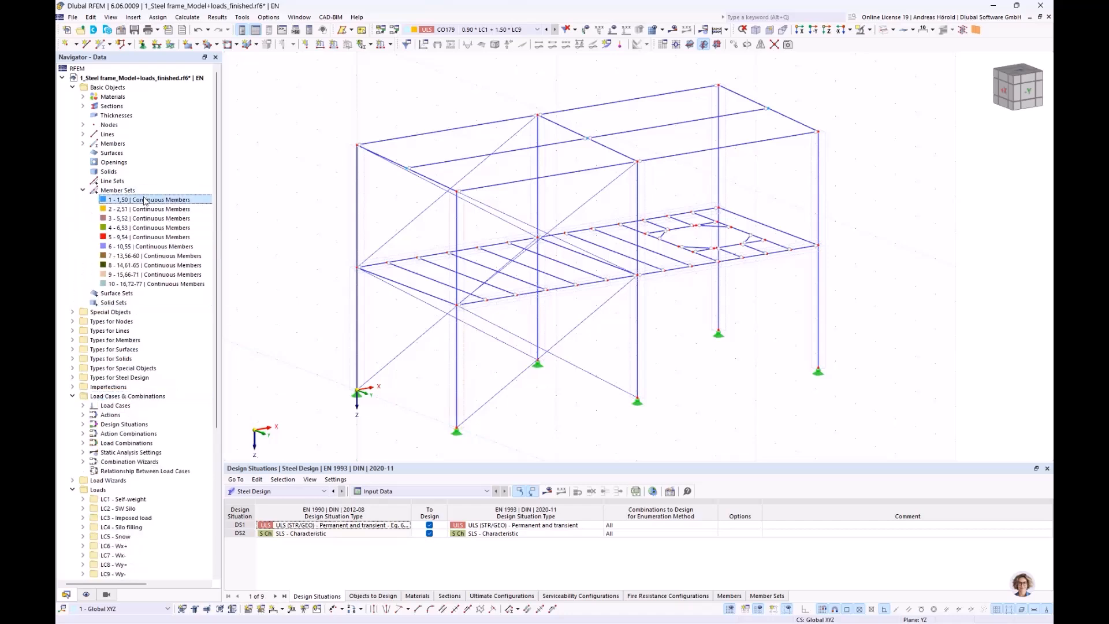
left_click(163, 247, "shift")
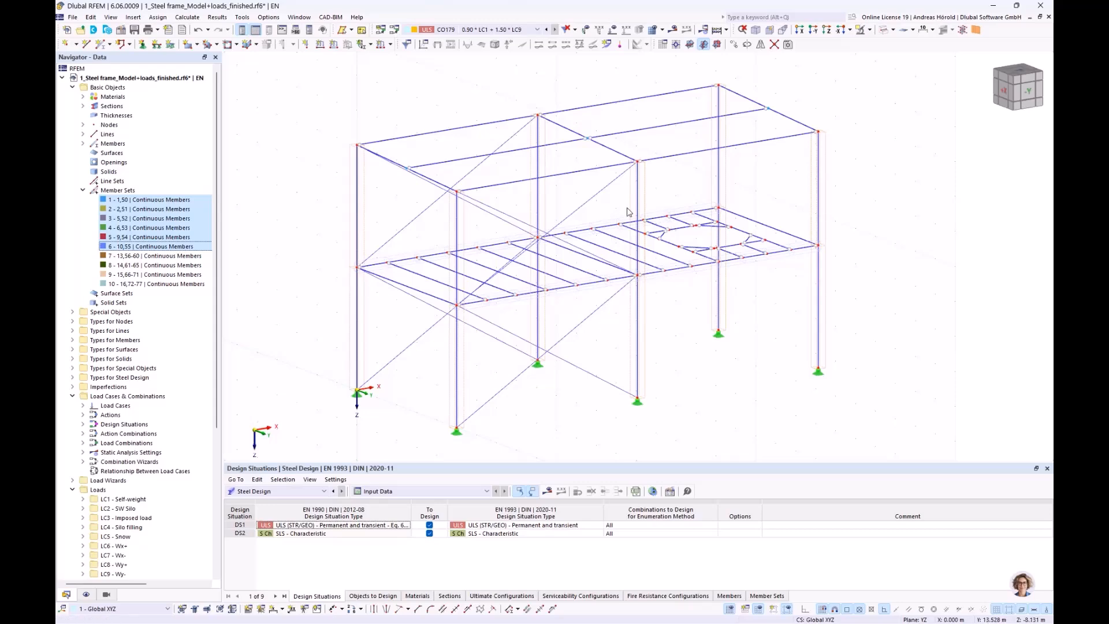
double_click(166, 220)
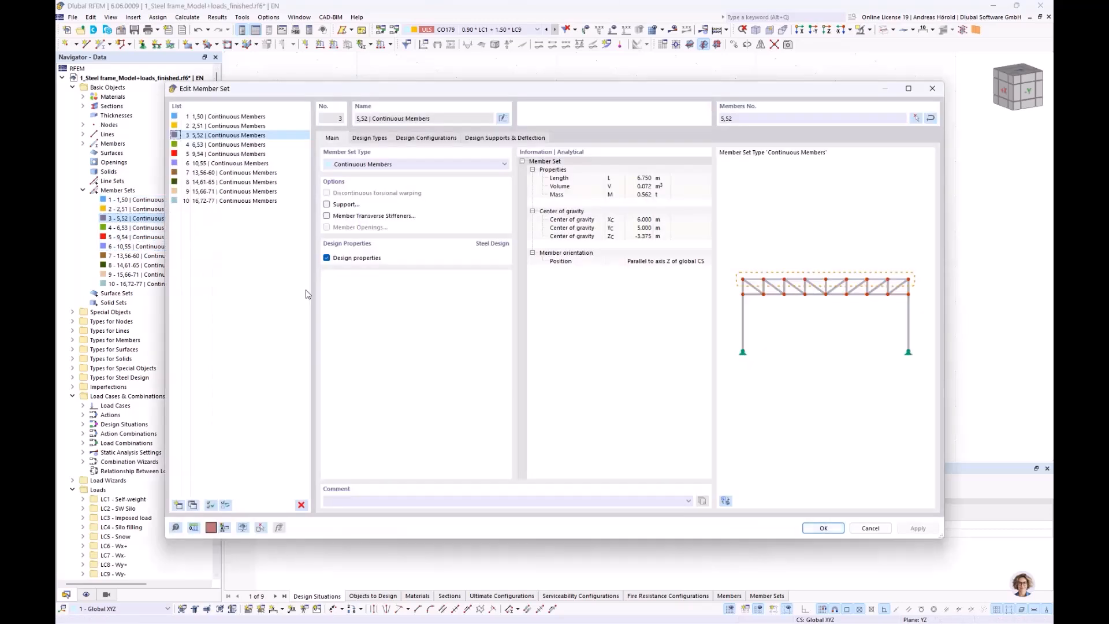
left_click(870, 527)
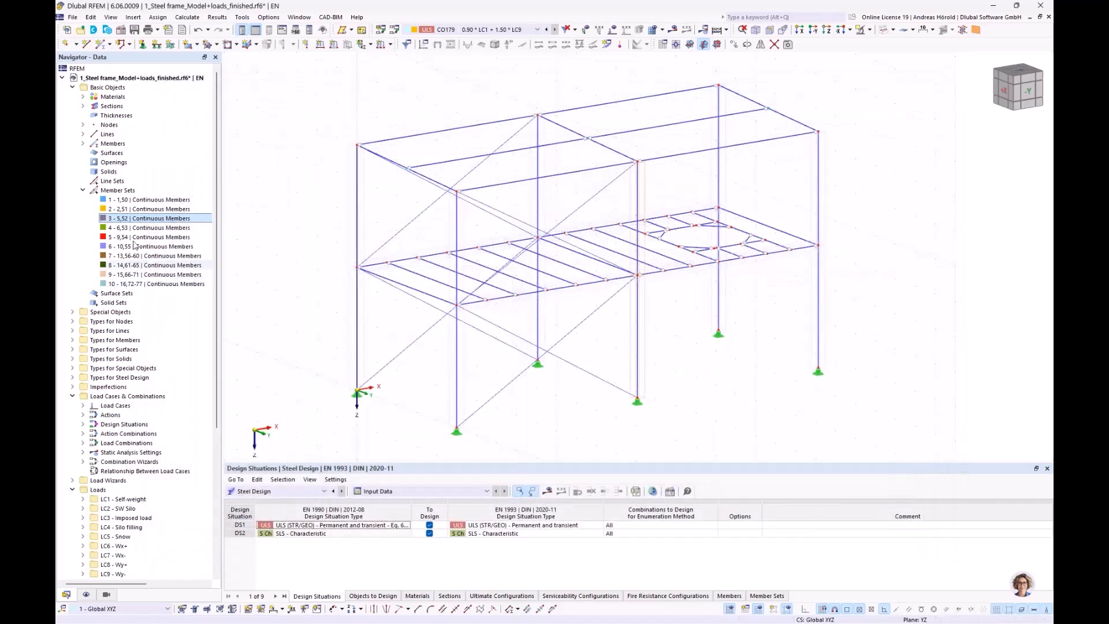
Step: Open the column member sets 1-6 together for joint editing
left_click(149, 199)
left_click(155, 247, "shift")
right_click(154, 247)
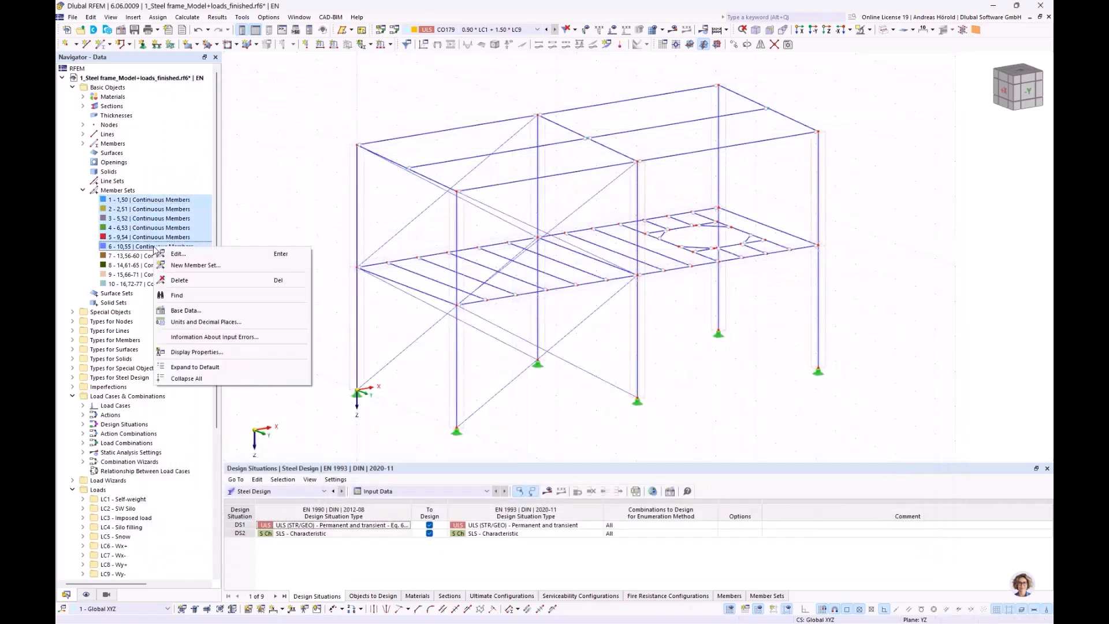
left_click(180, 255)
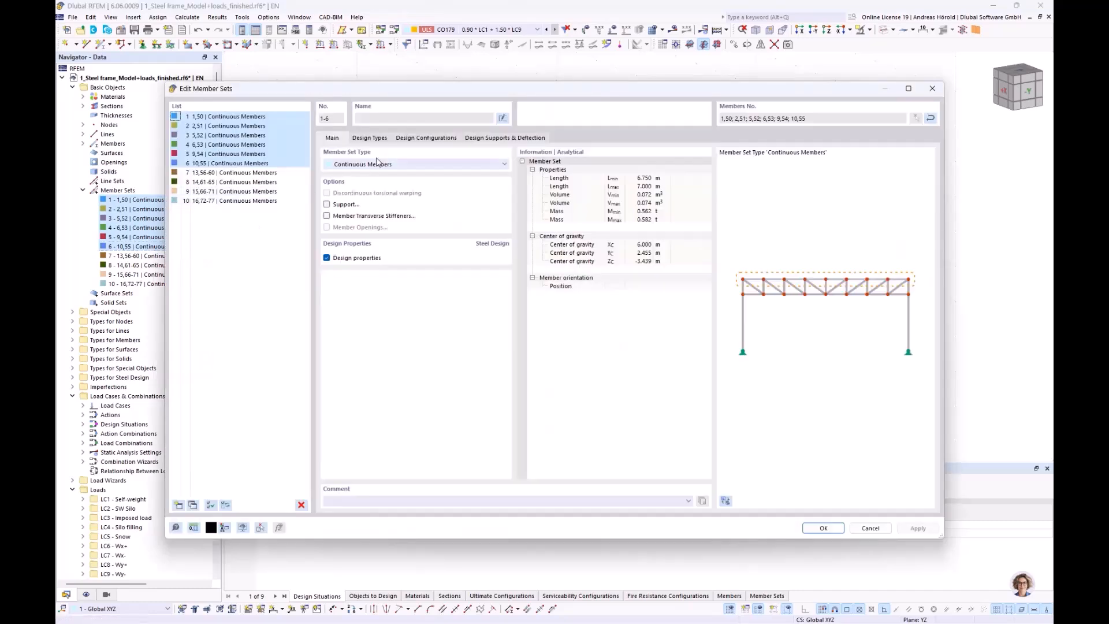
Step: Review the default ultimate configuration's main, stability and standard parameters and the default serviceability configuration's deflection limits
left_click(418, 141)
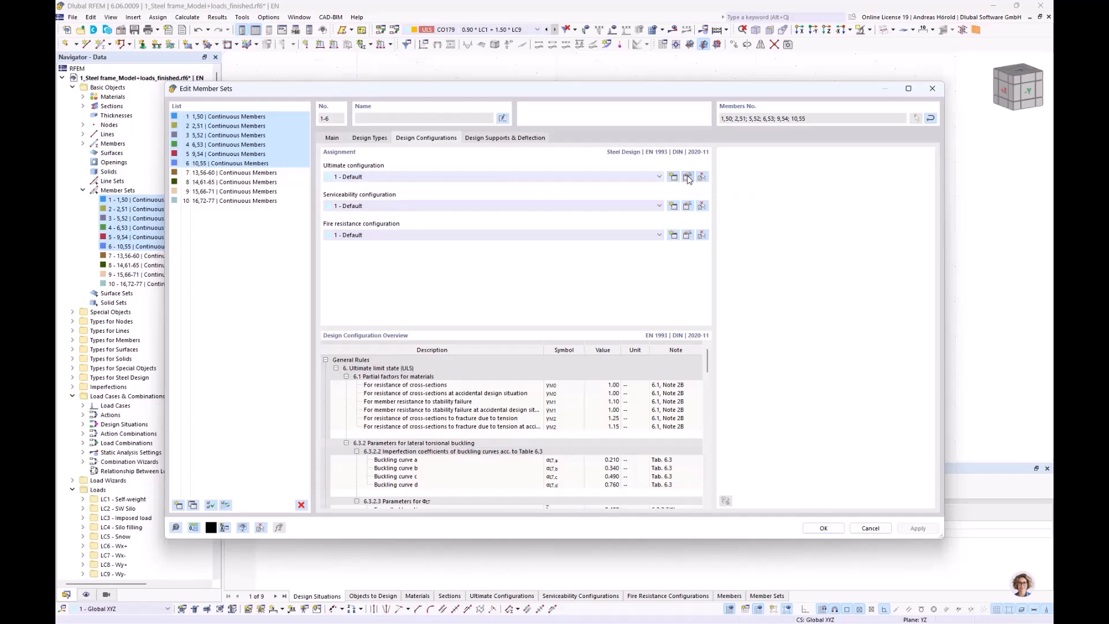
left_click(687, 177)
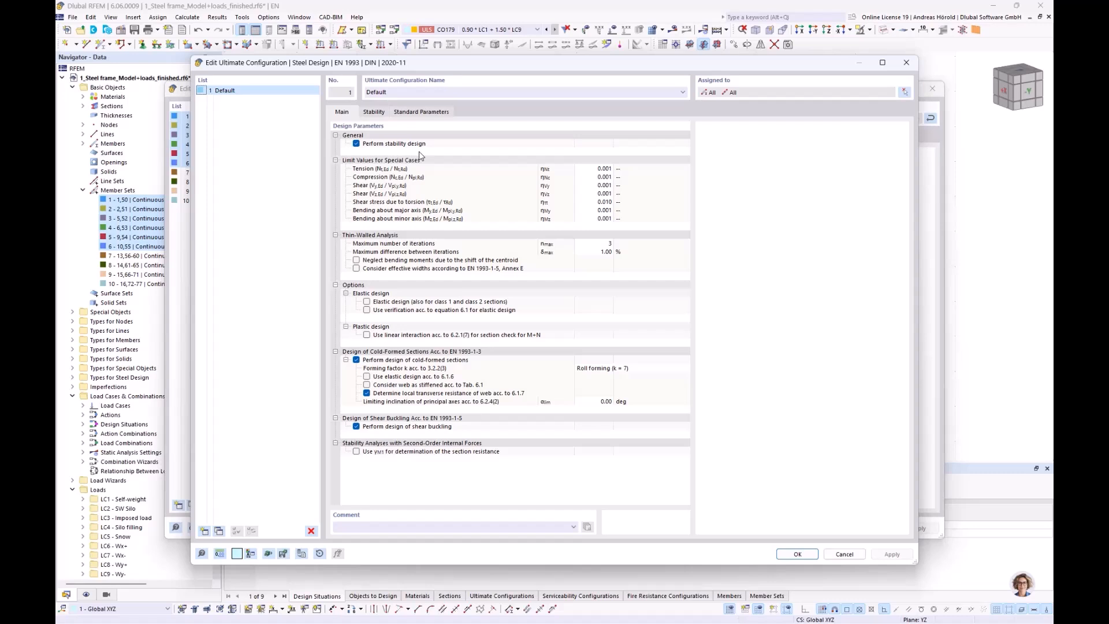
left_click(374, 113)
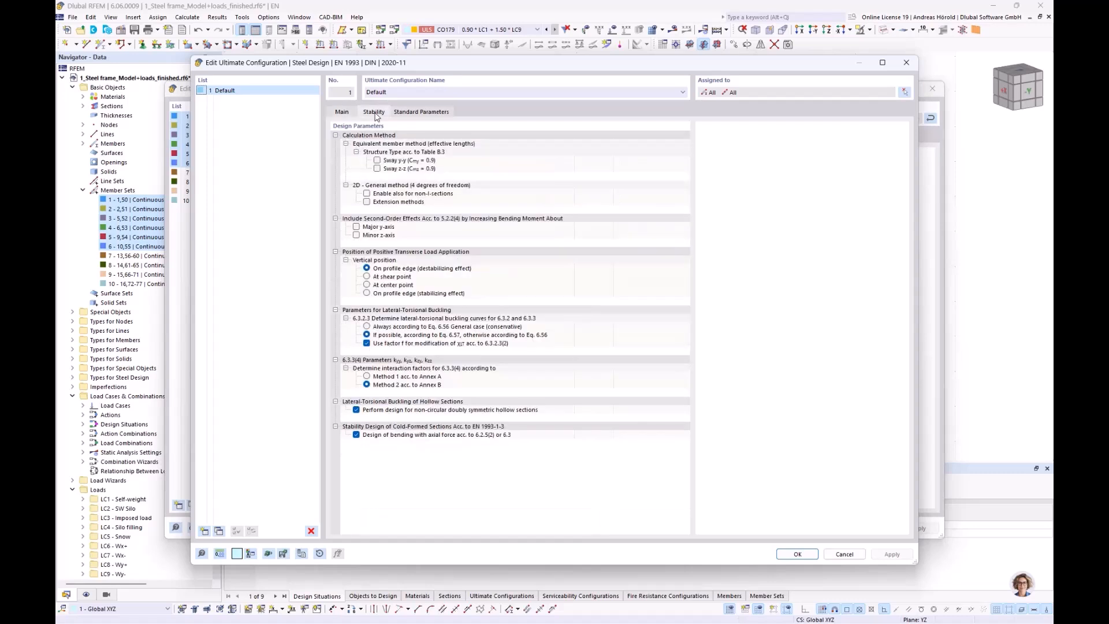
left_click(416, 114)
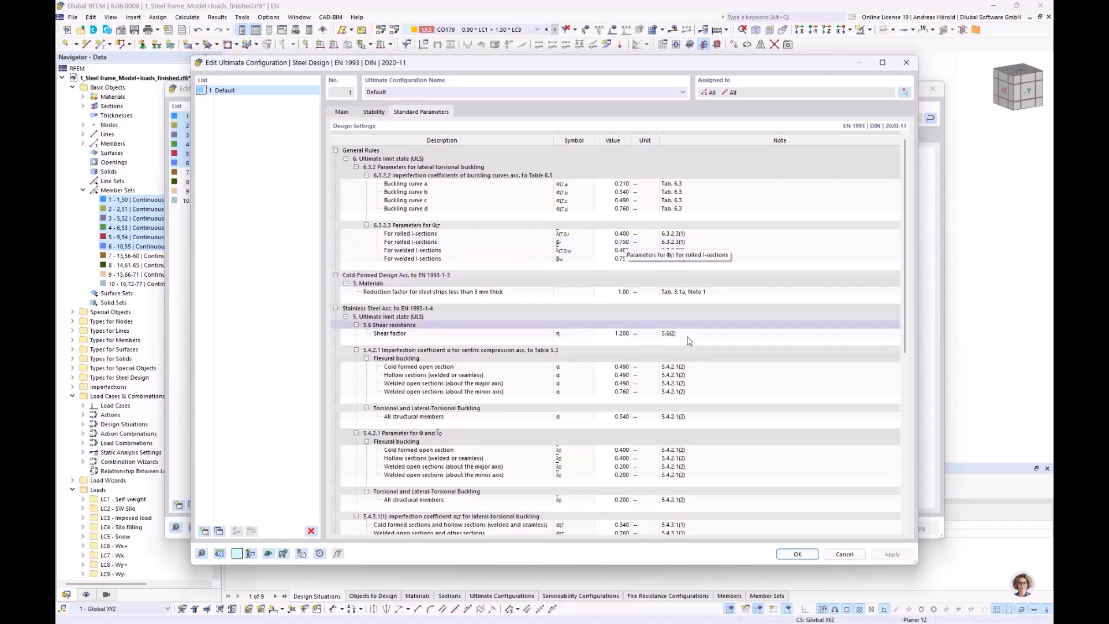
left_click(791, 553)
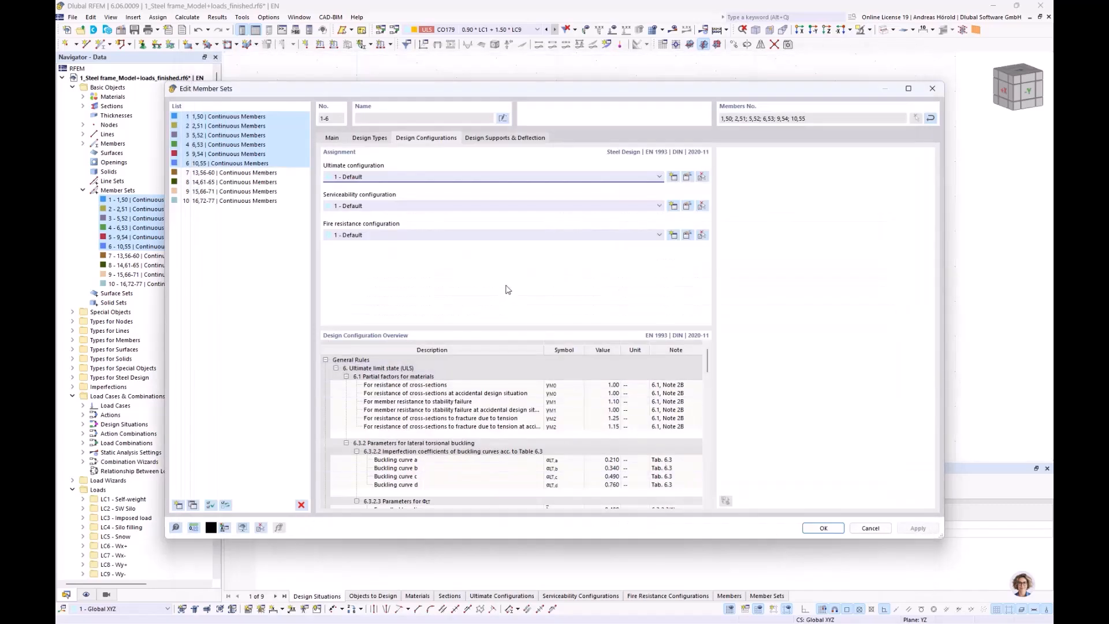
left_click(686, 206)
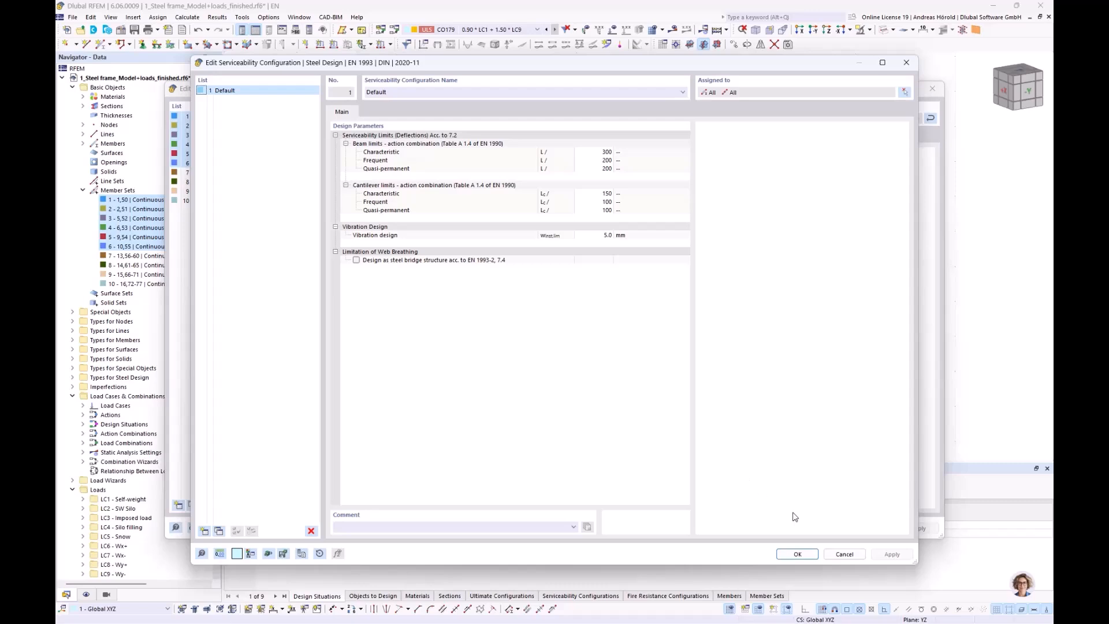
left_click(842, 555)
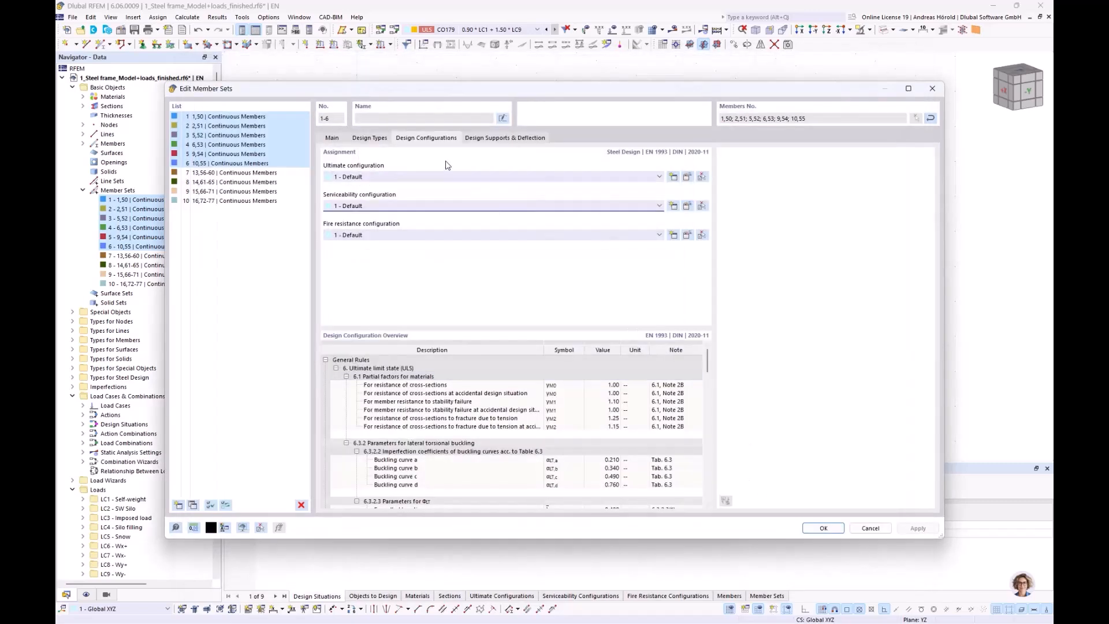
Step: Create a Steel design support with default settings at the start of member sets 1-6 and accept the member set changes
left_click(489, 138)
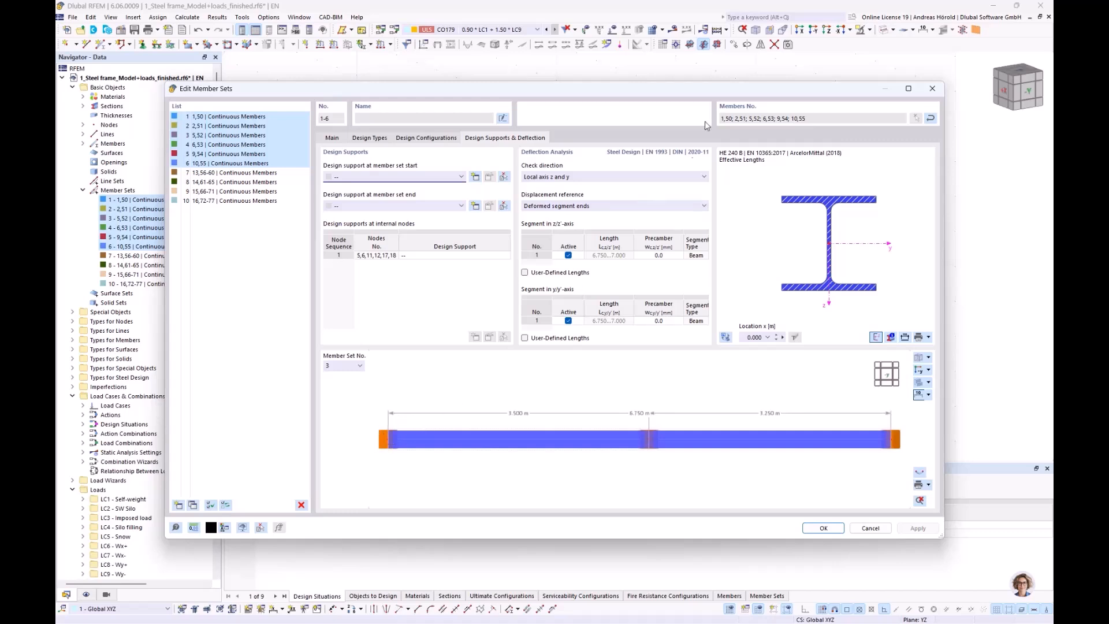
left_click_drag(733, 93, 518, 276)
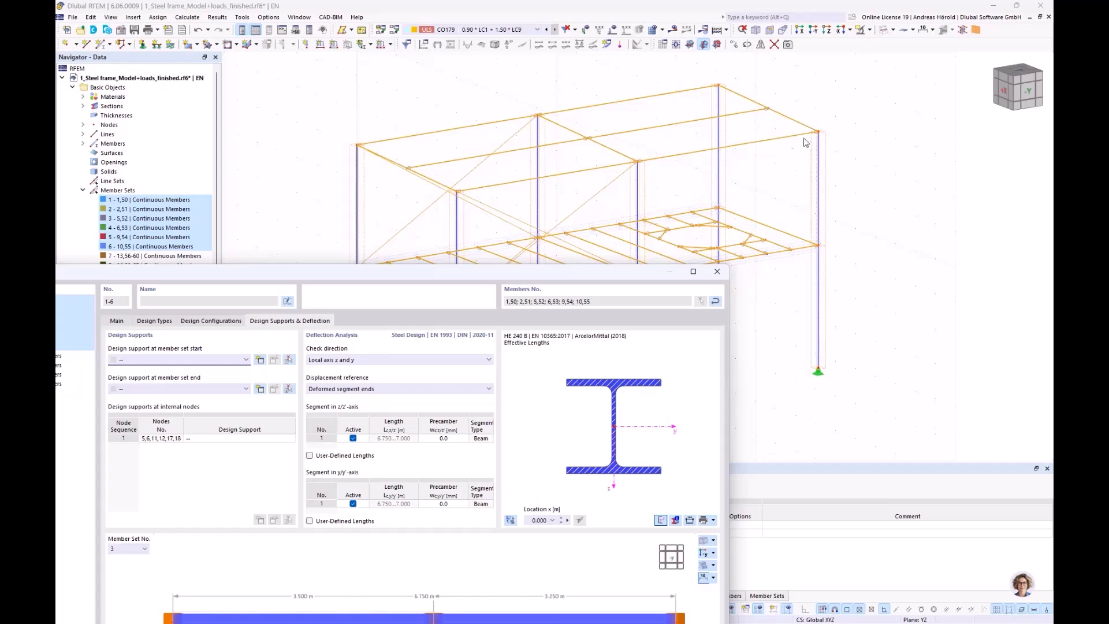
left_click_drag(445, 275, 631, 90)
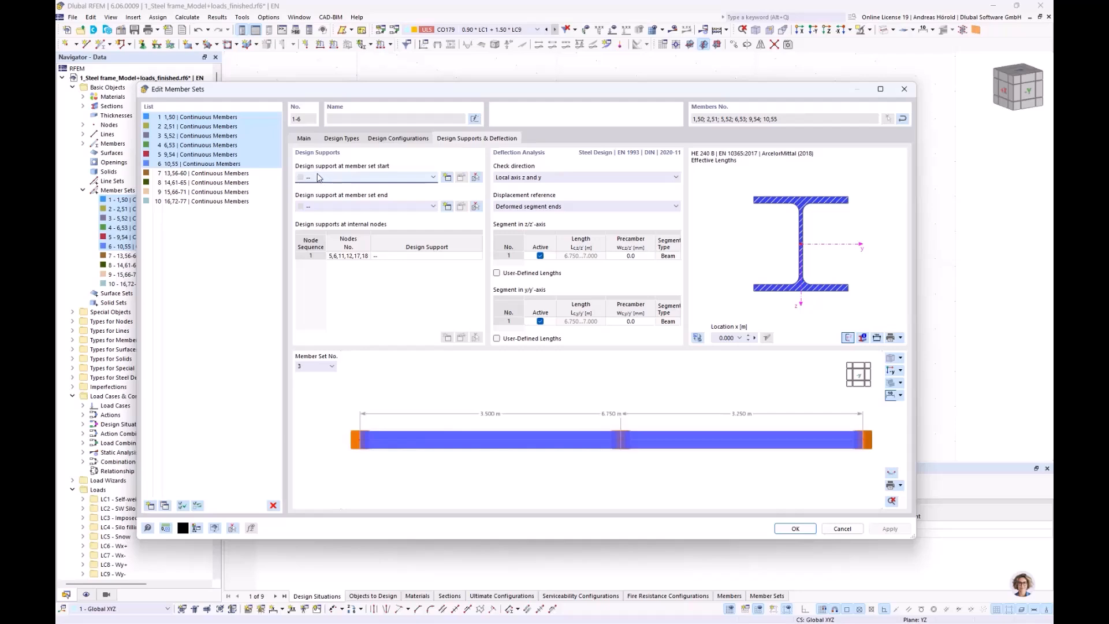
left_click(448, 178)
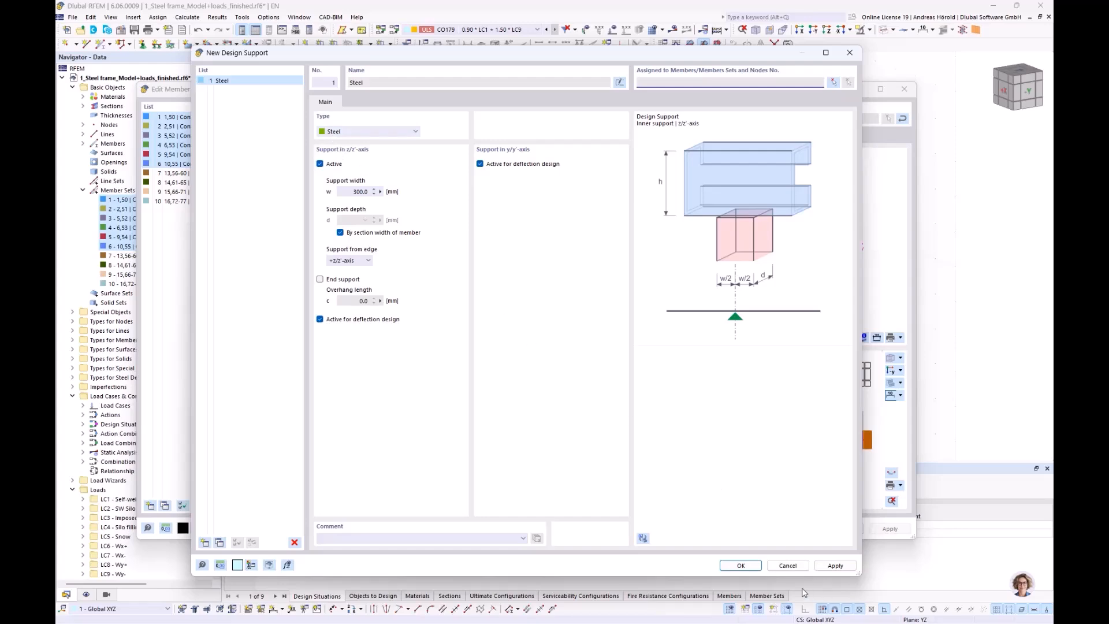
left_click(740, 565)
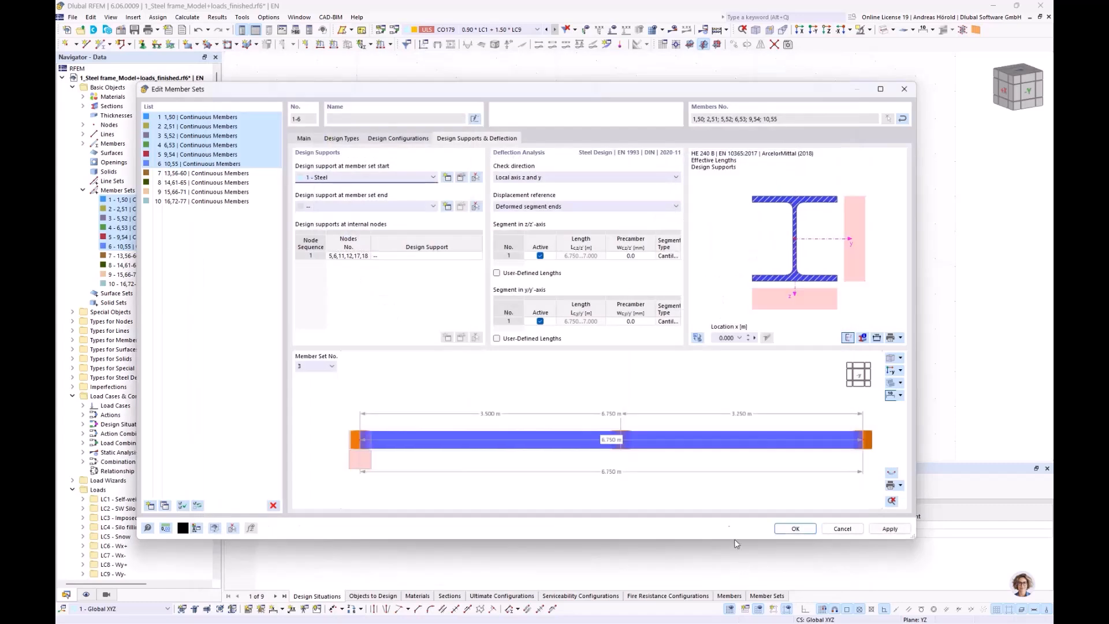
left_click(673, 257)
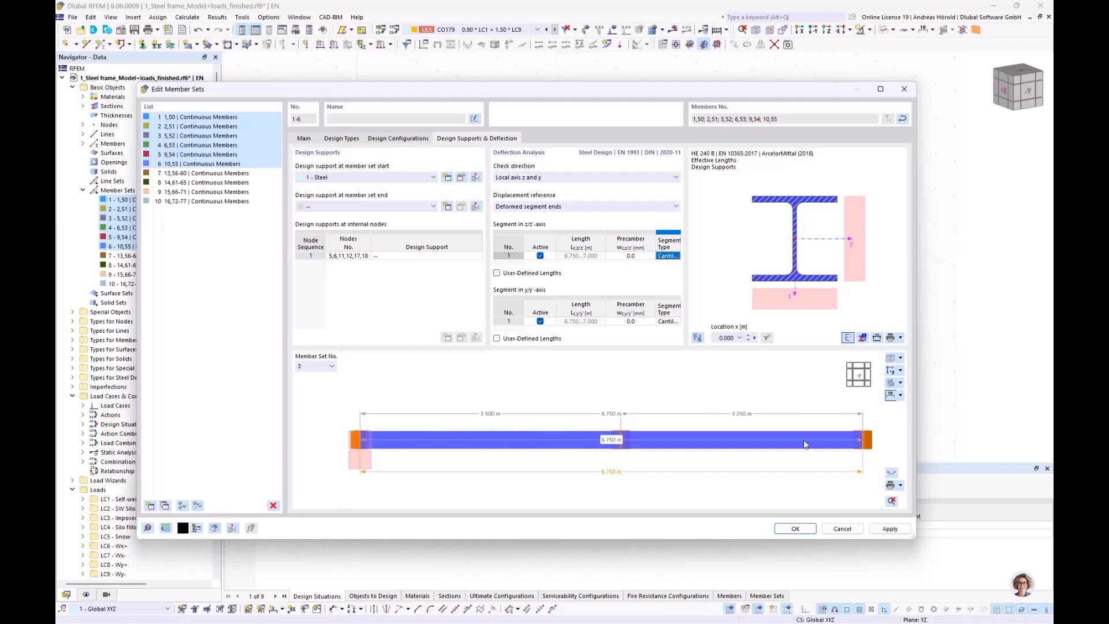
left_click(797, 528)
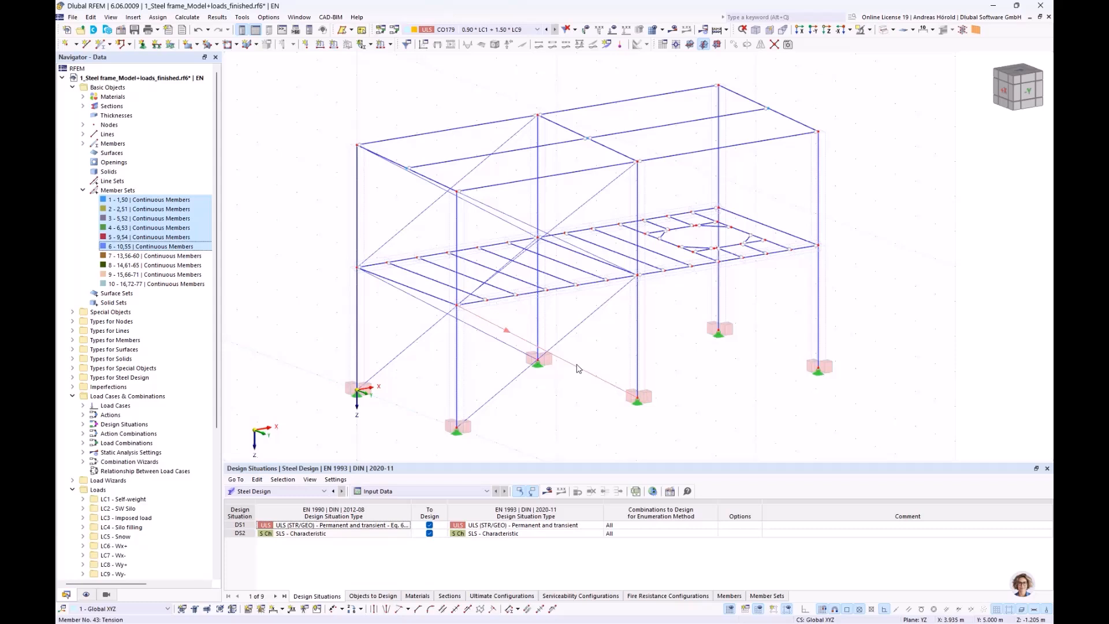
Step: Select the transverse beams 3, 4, 7, 8, 11 and 12 for joint editing and open their steel design types
left_click(419, 293)
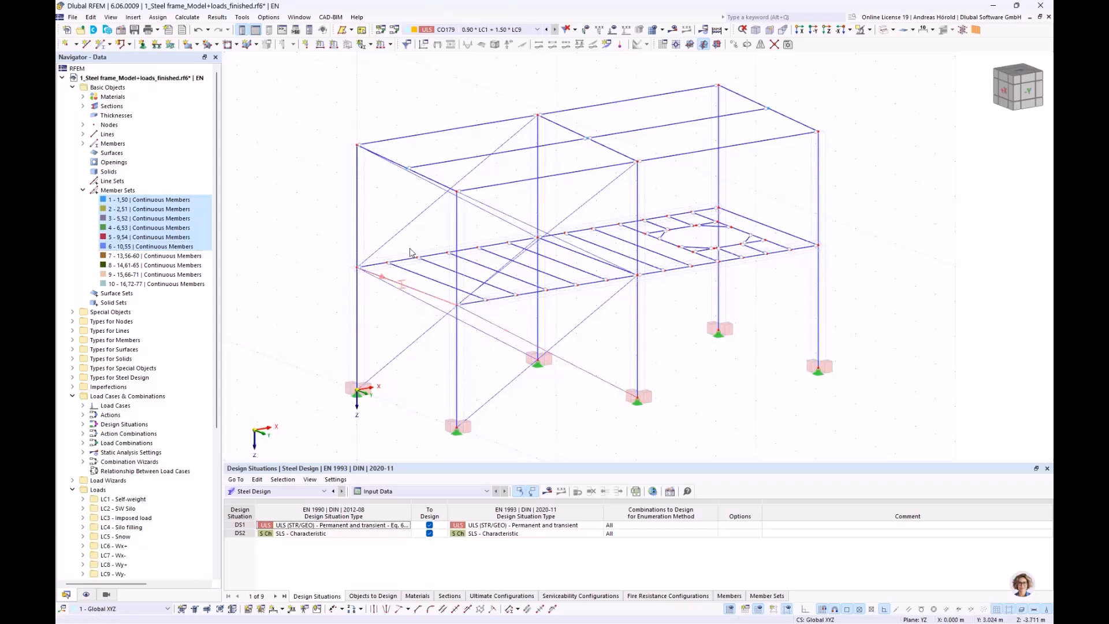
left_click(626, 156)
left_click(611, 267)
left_click(767, 229)
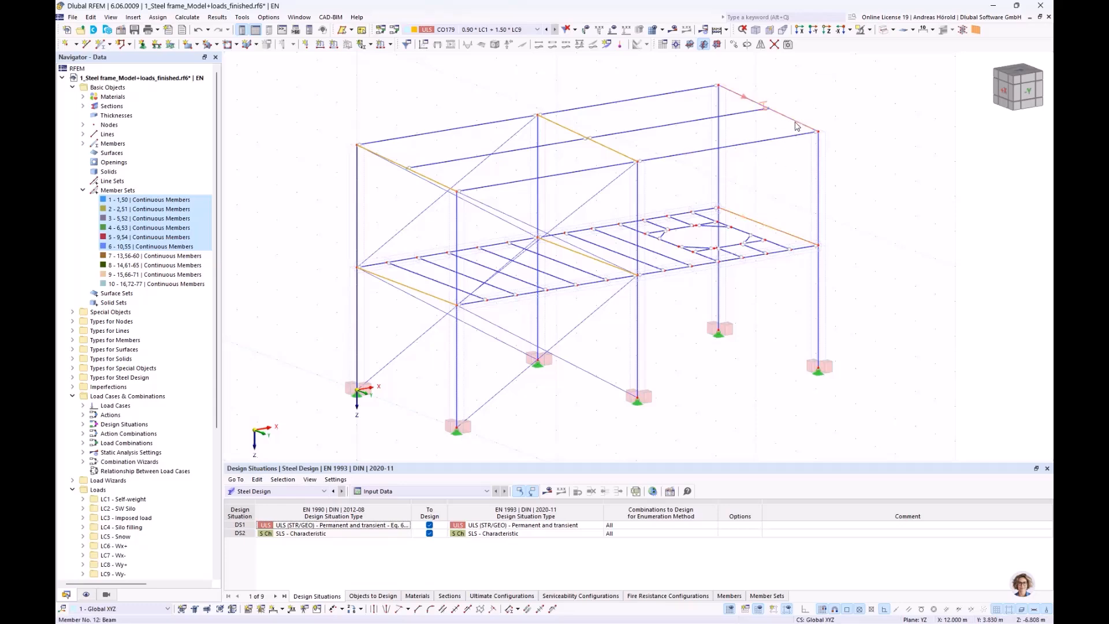
double_click(796, 126)
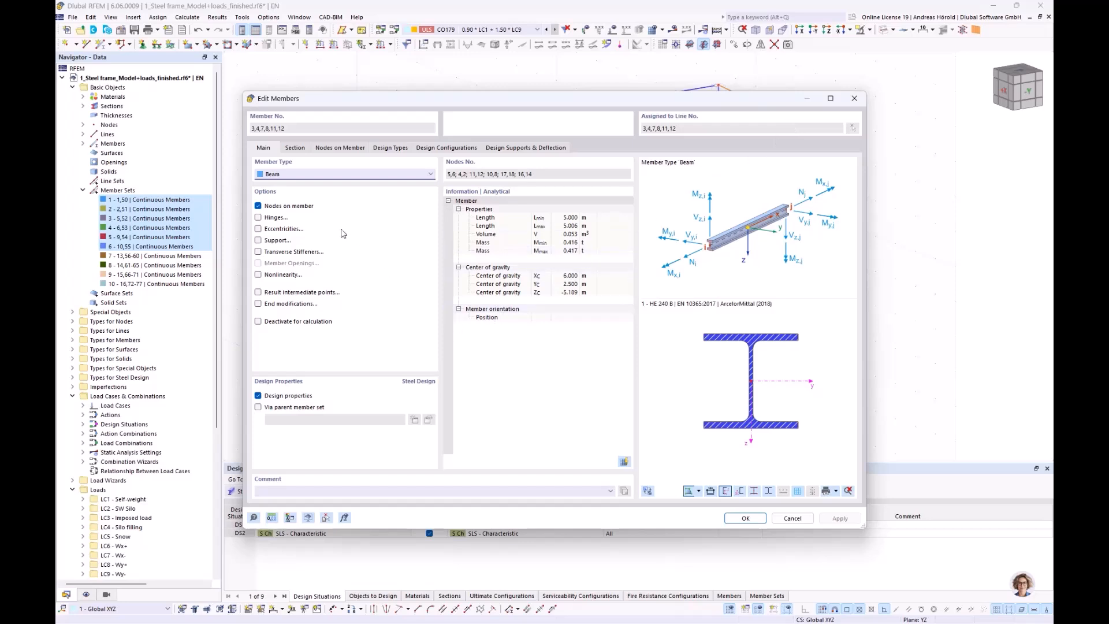
left_click(341, 149)
left_click(391, 149)
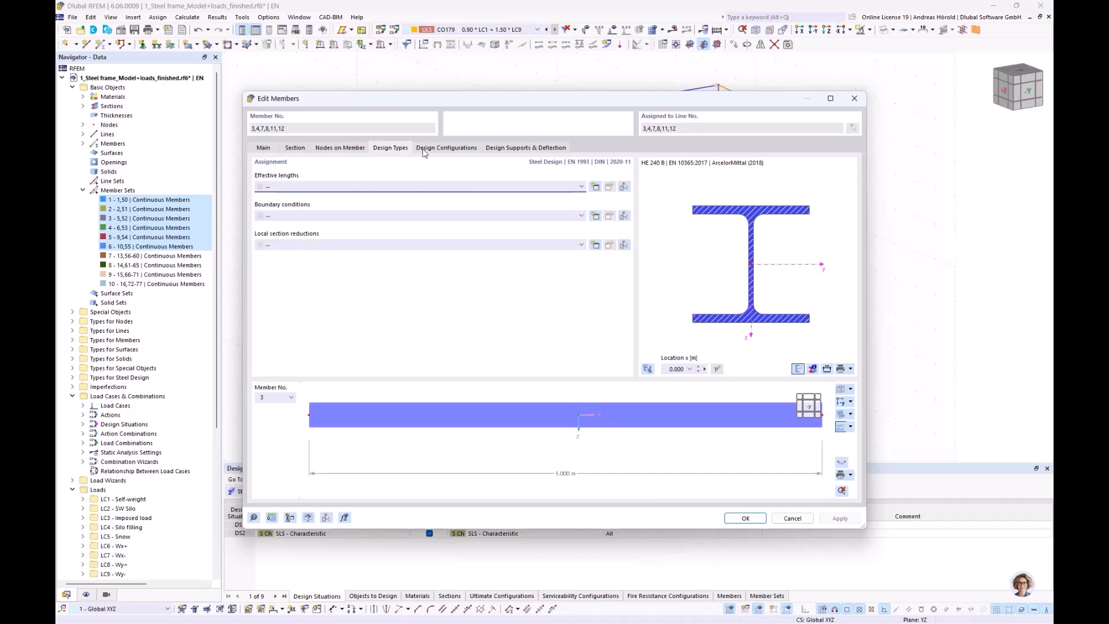
Step: Create Standard effective lengths with the default nodal supports and factors for beams 3, 4, 7, 8, 11 and 12 and accept the member changes
left_click(595, 186)
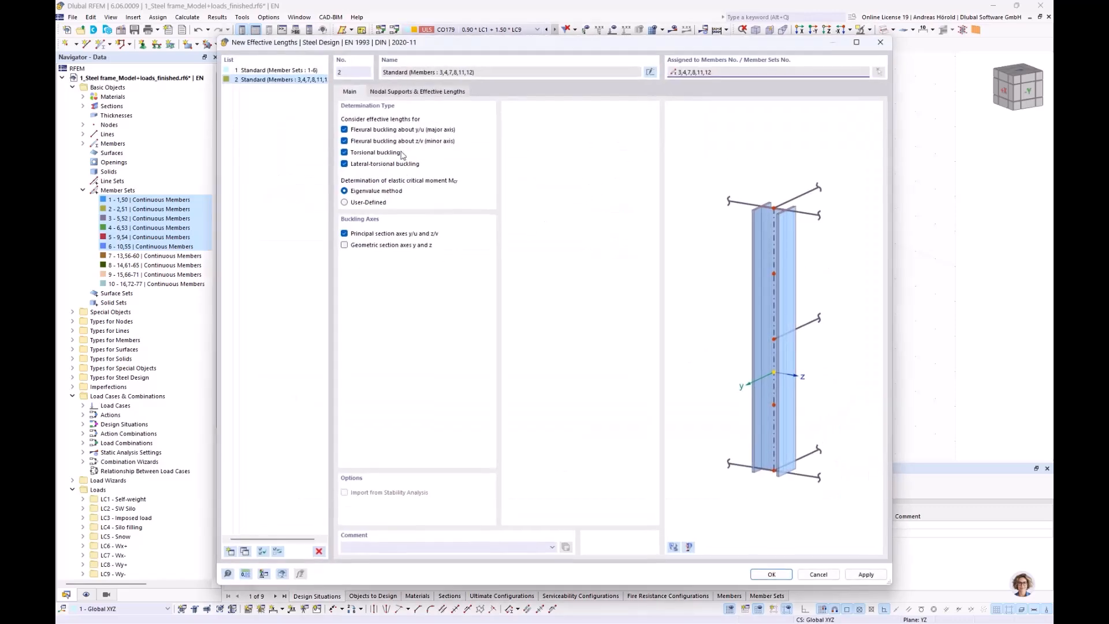
left_click(408, 92)
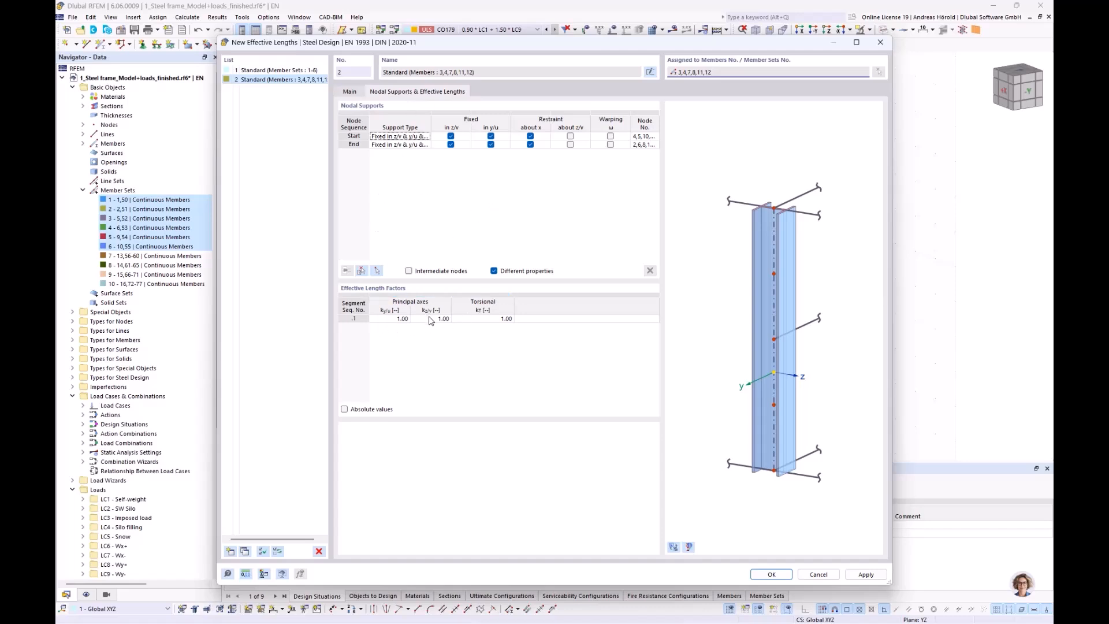
left_click(767, 576)
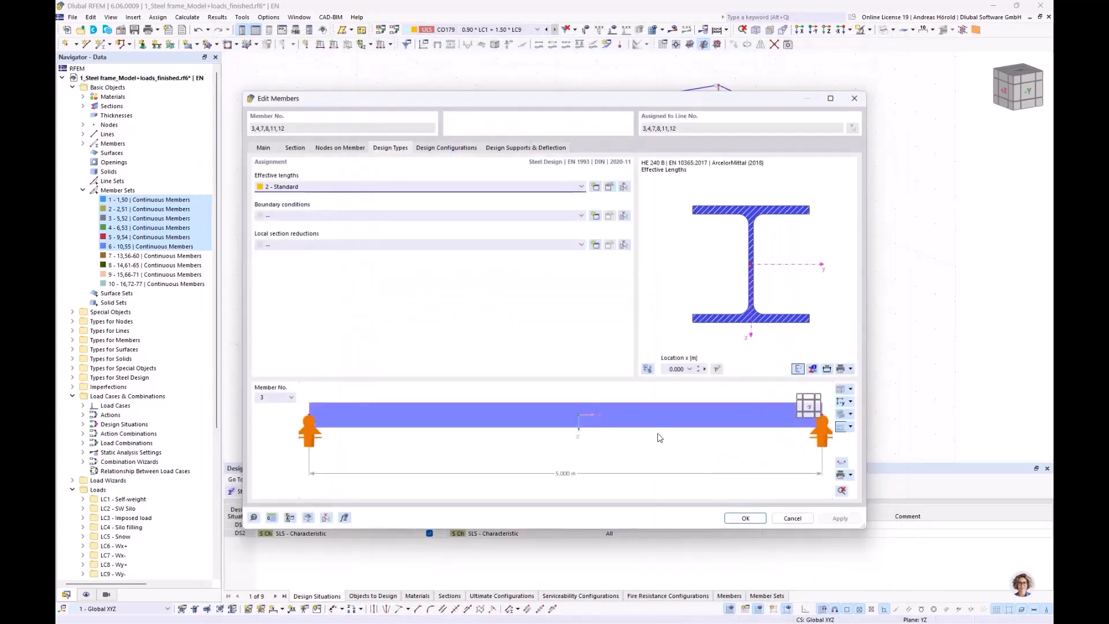
left_click(743, 518)
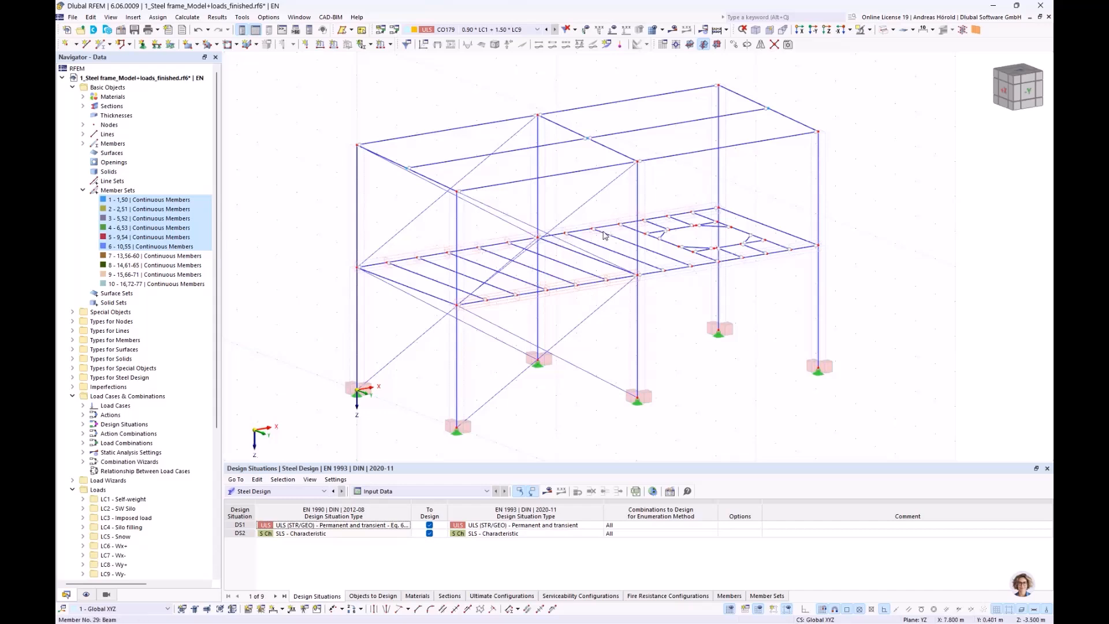
Step: Activate the design properties of member sets 7-10 for all their contained members and start new effective lengths for these sets
double_click(704, 273)
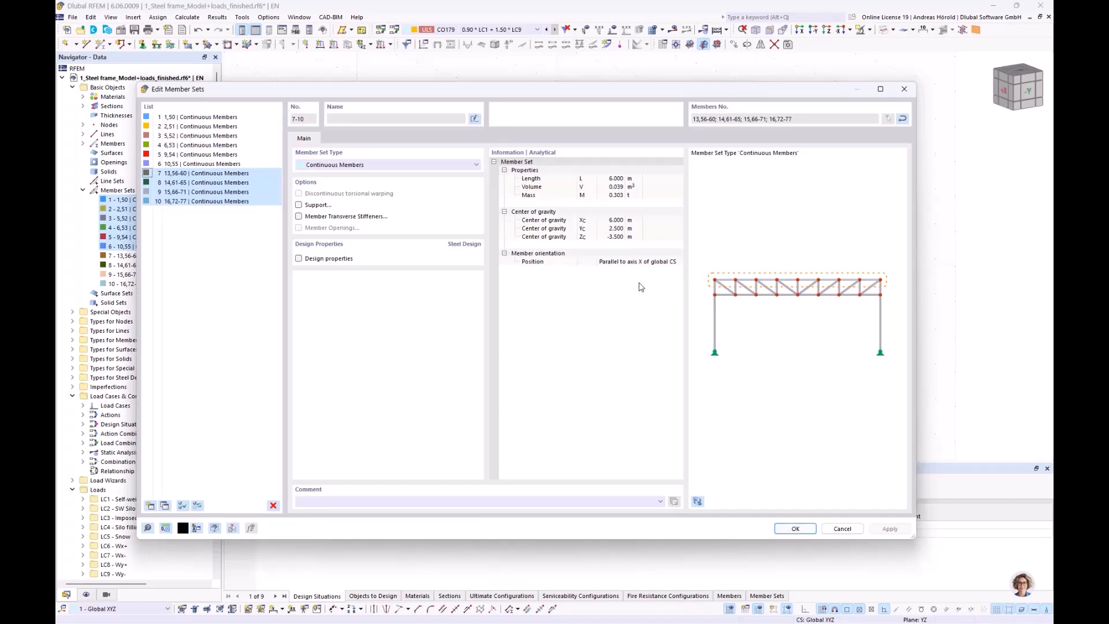
left_click(299, 259)
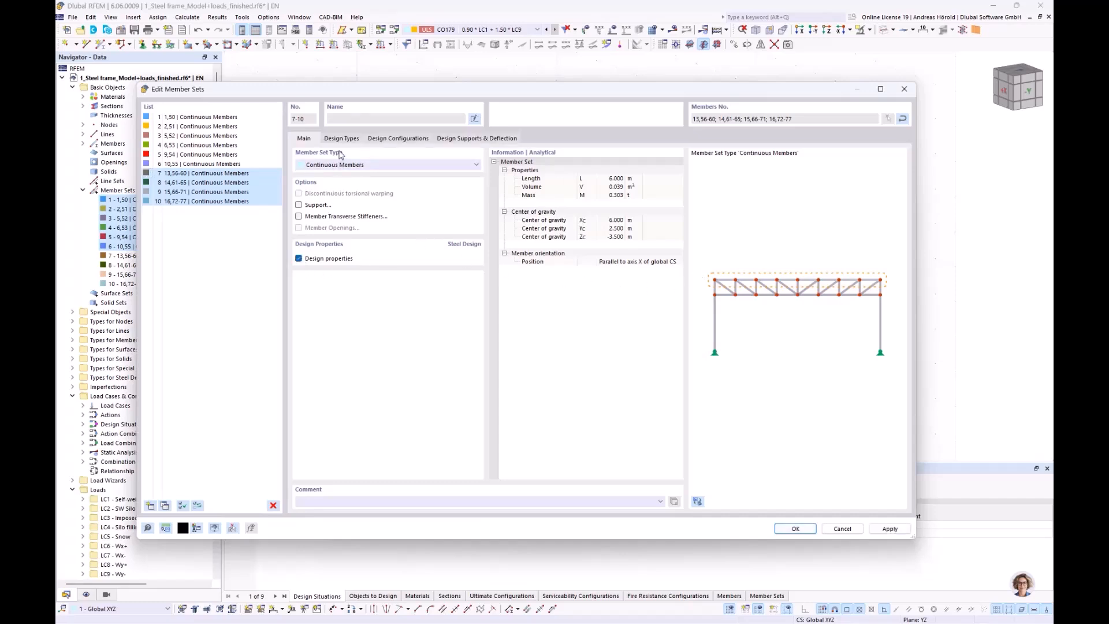
left_click(388, 141)
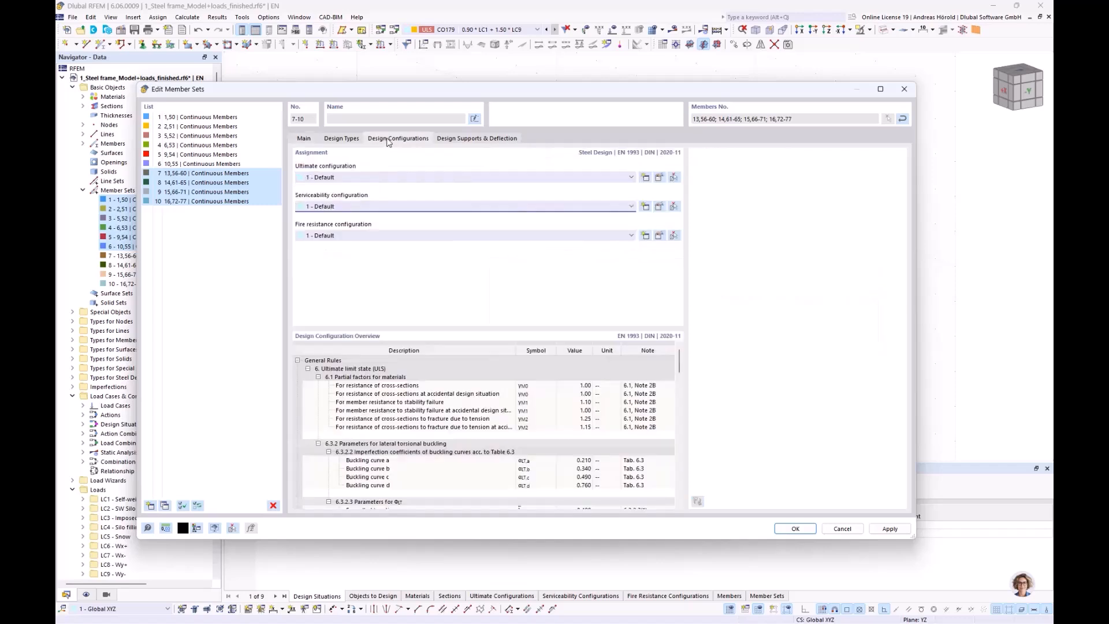
left_click(341, 139)
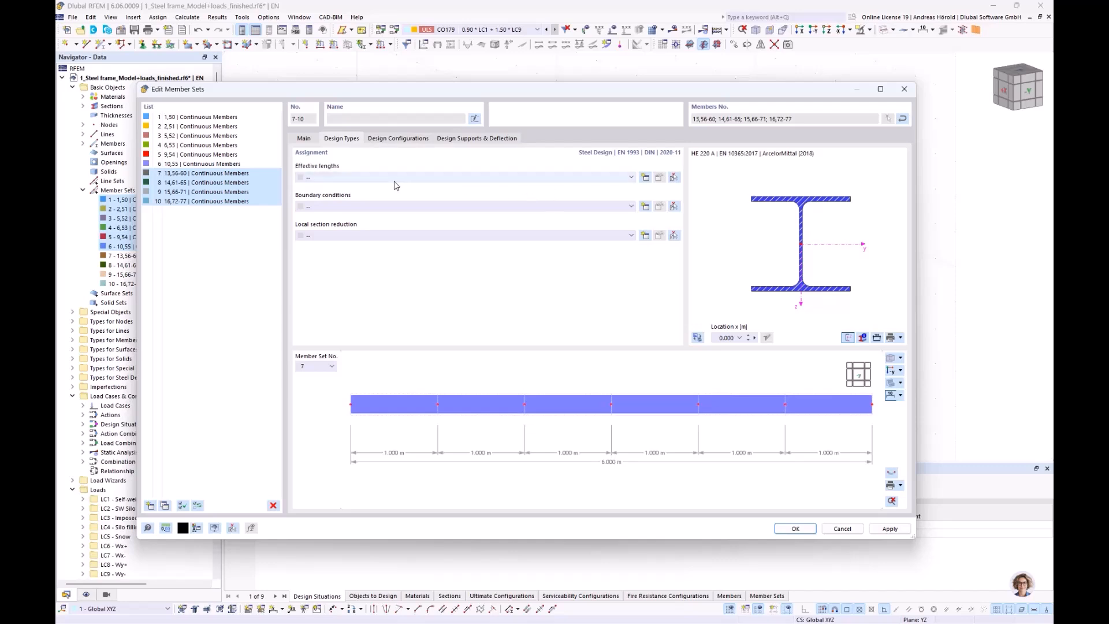
left_click(645, 178)
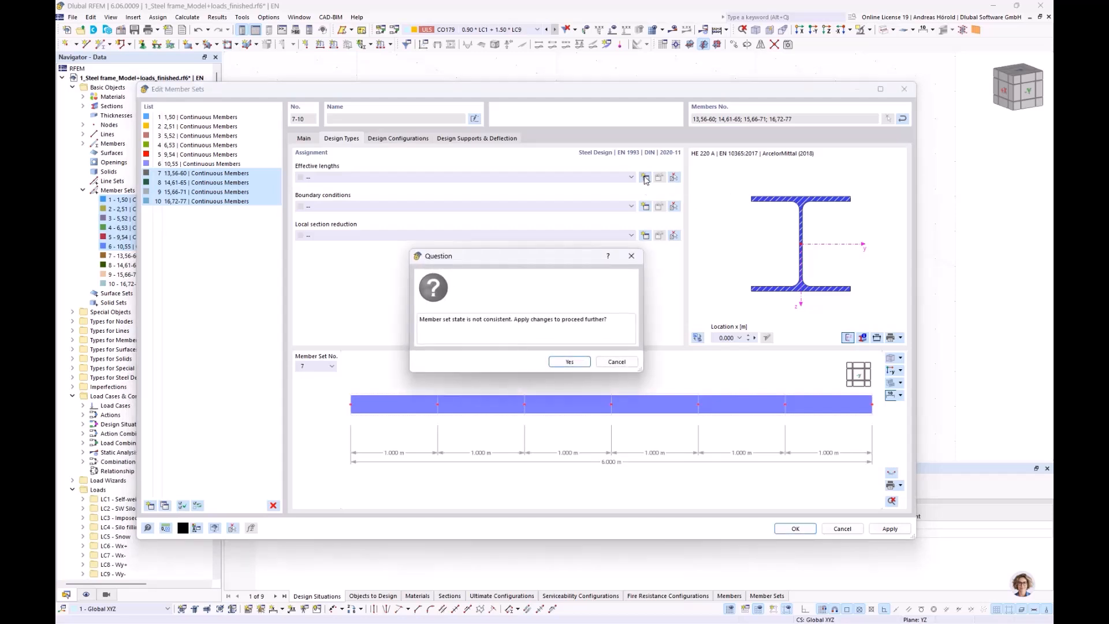
left_click(570, 361)
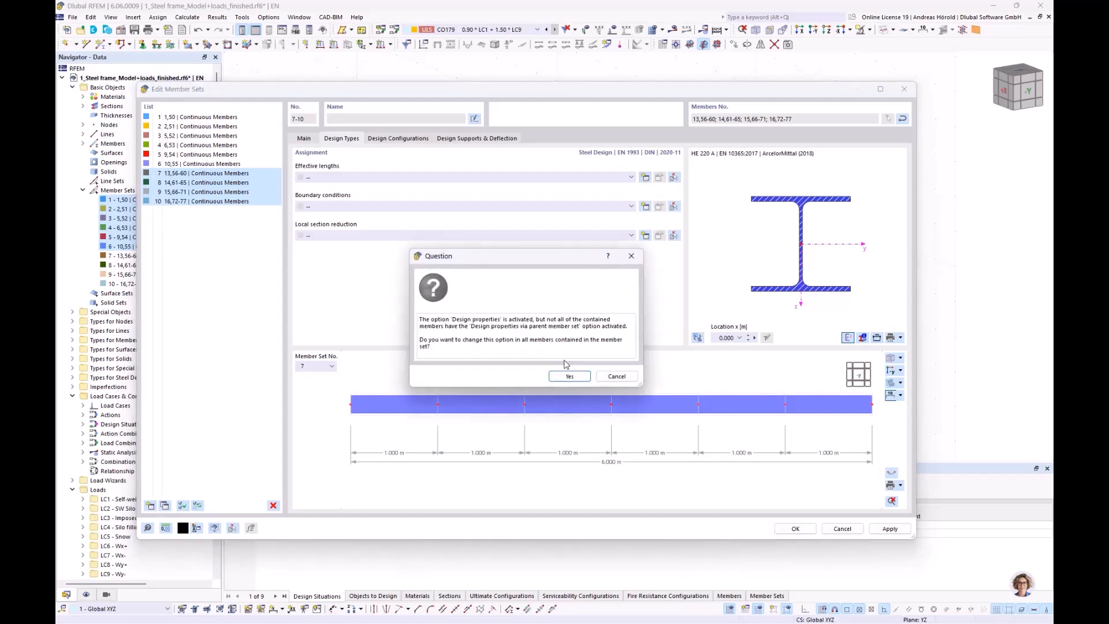
left_click(571, 379)
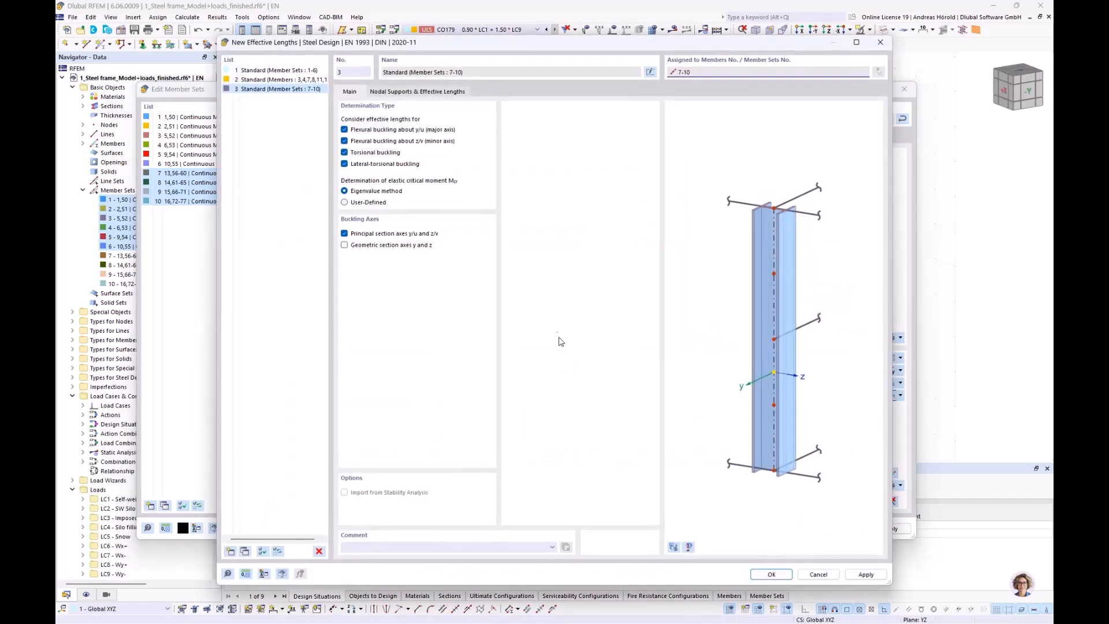
Step: Enable intermediate nodes for the effective lengths of member sets 7-10 and import the nodes from member set 9 in the model
left_click(396, 92)
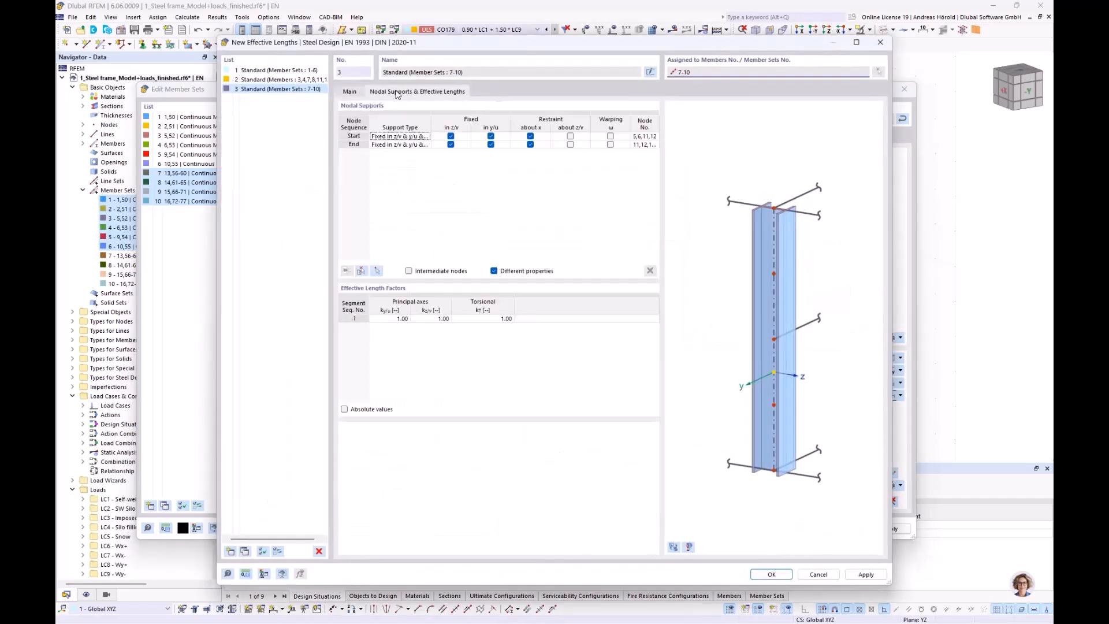
left_click(410, 272)
left_click(362, 272)
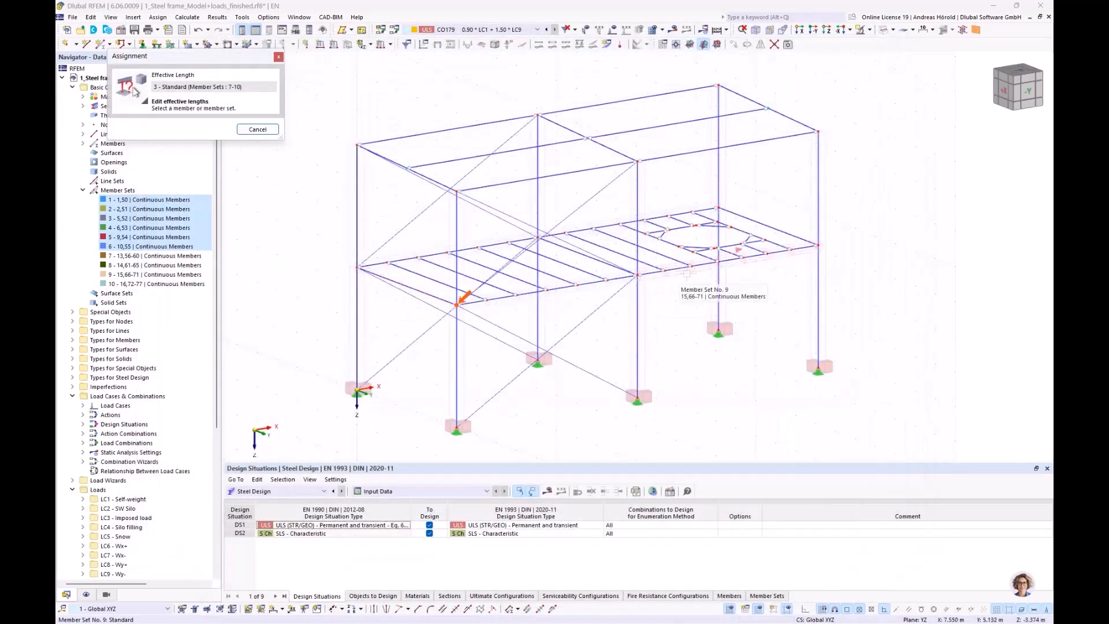
middle_click_drag(686, 273, 632, 306, "ctrl")
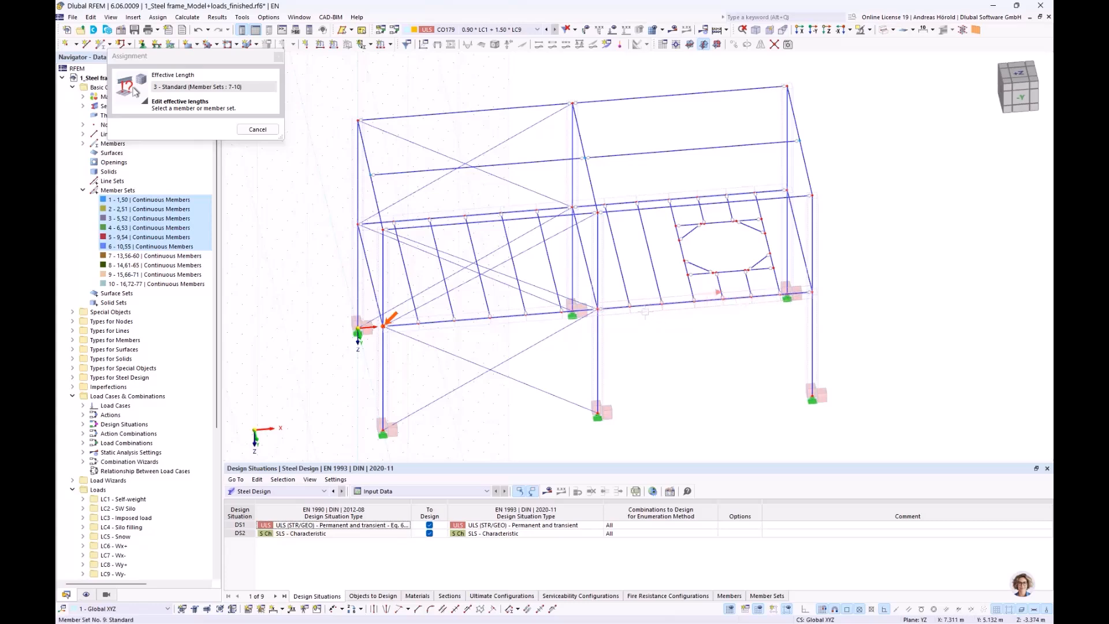
left_click(644, 312)
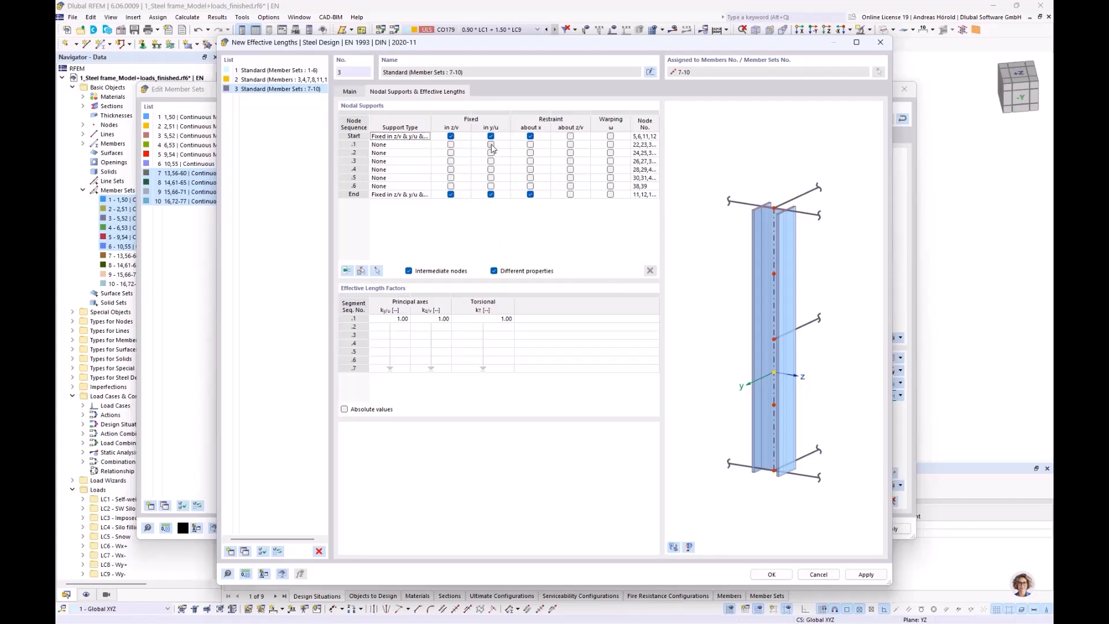
Step: Fix intermediate nodes .1 to .6 in y/u for member sets 7-10 and accept the effective lengths and member set changes
left_click(491, 145)
left_click(490, 153)
left_click(491, 161)
left_click(491, 169)
left_click(491, 178)
left_click(491, 186)
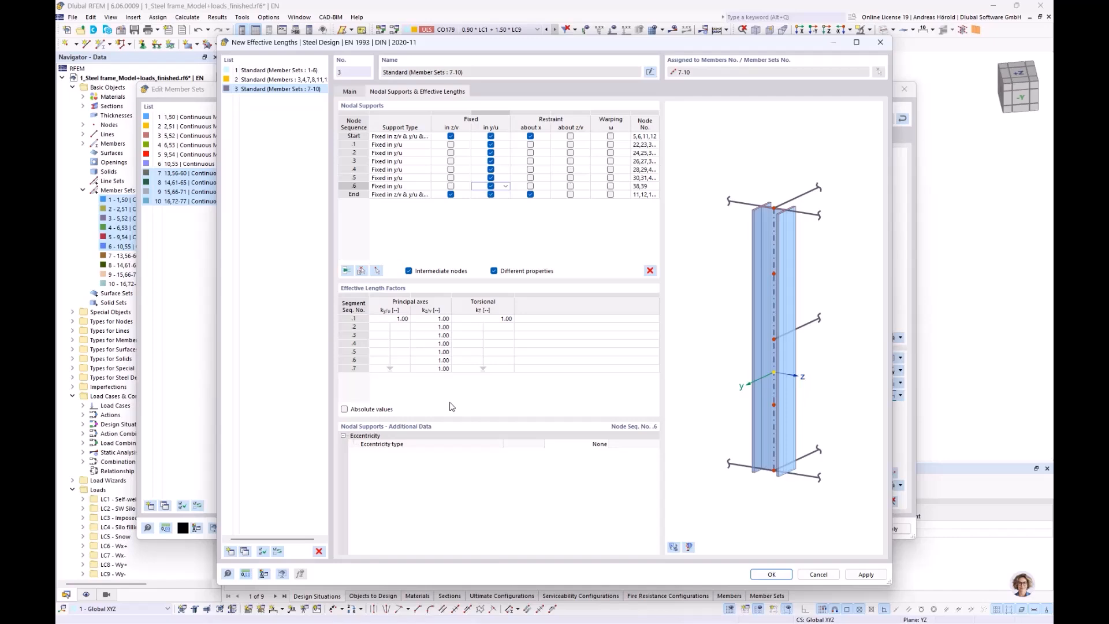
left_click(770, 573)
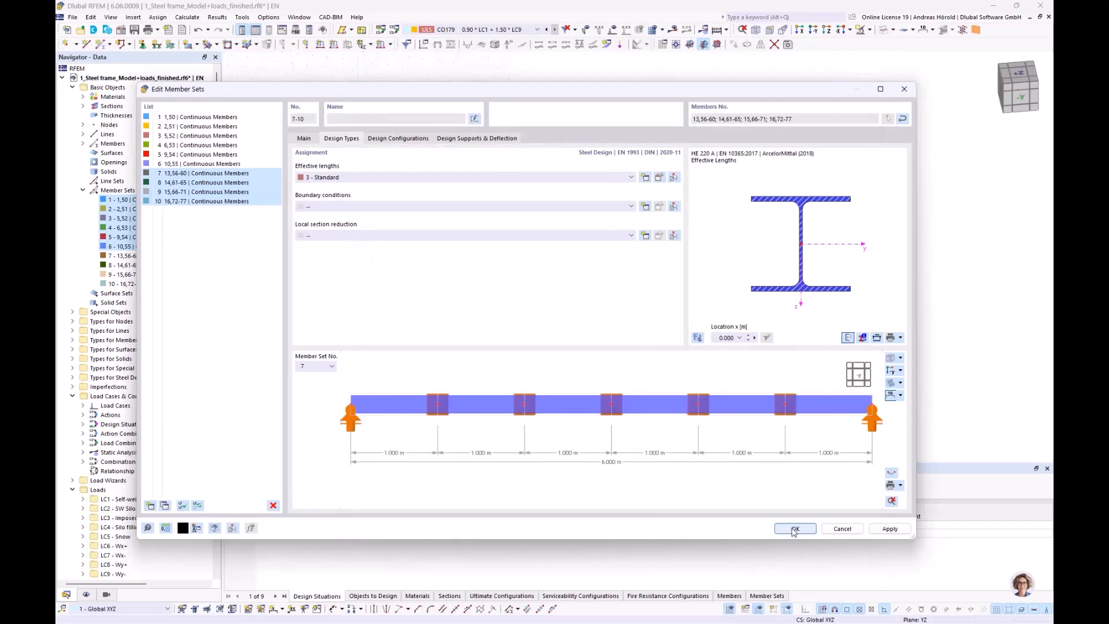
left_click(795, 529)
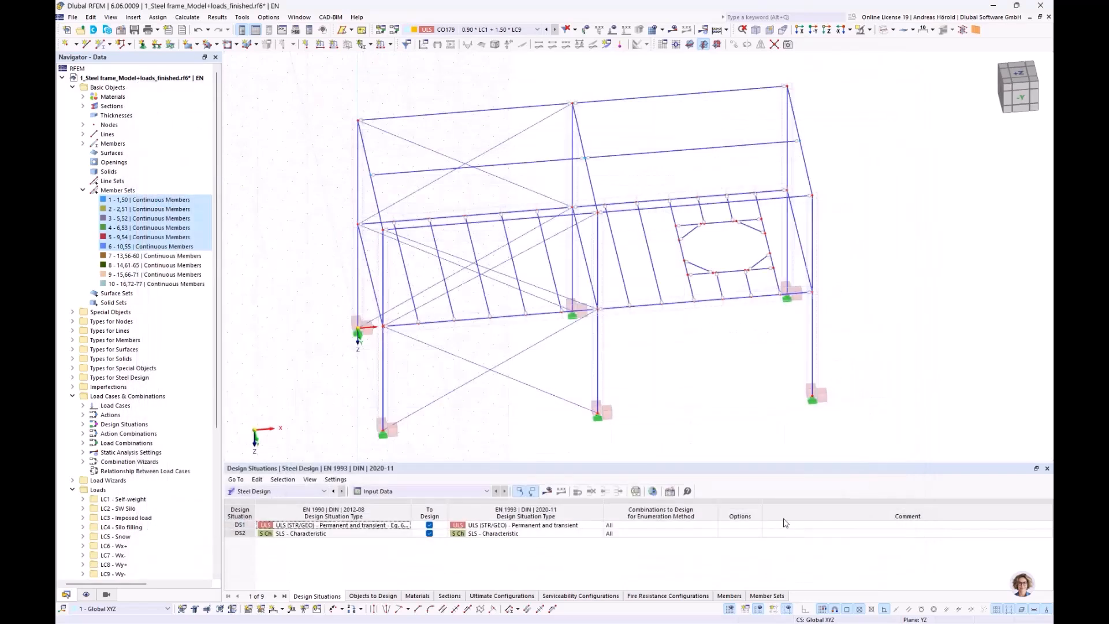
Step: Turn on the display of Member Effective Lengths among the steel design types in the model view
middle_click_drag(721, 379, 731, 378, "ctrl")
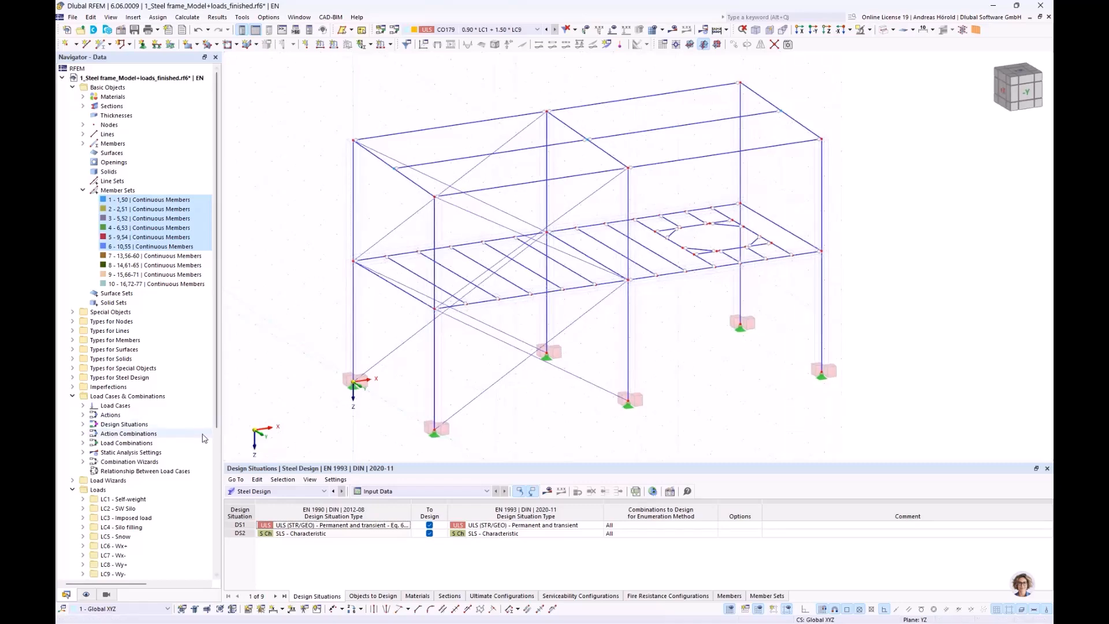
left_click(85, 594)
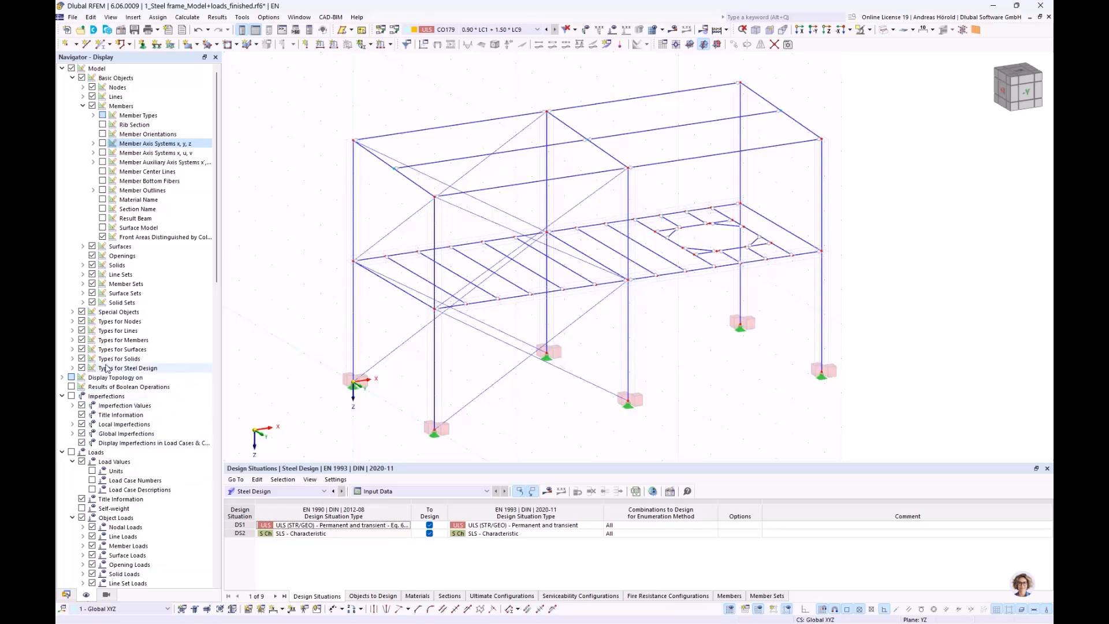
left_click(82, 284)
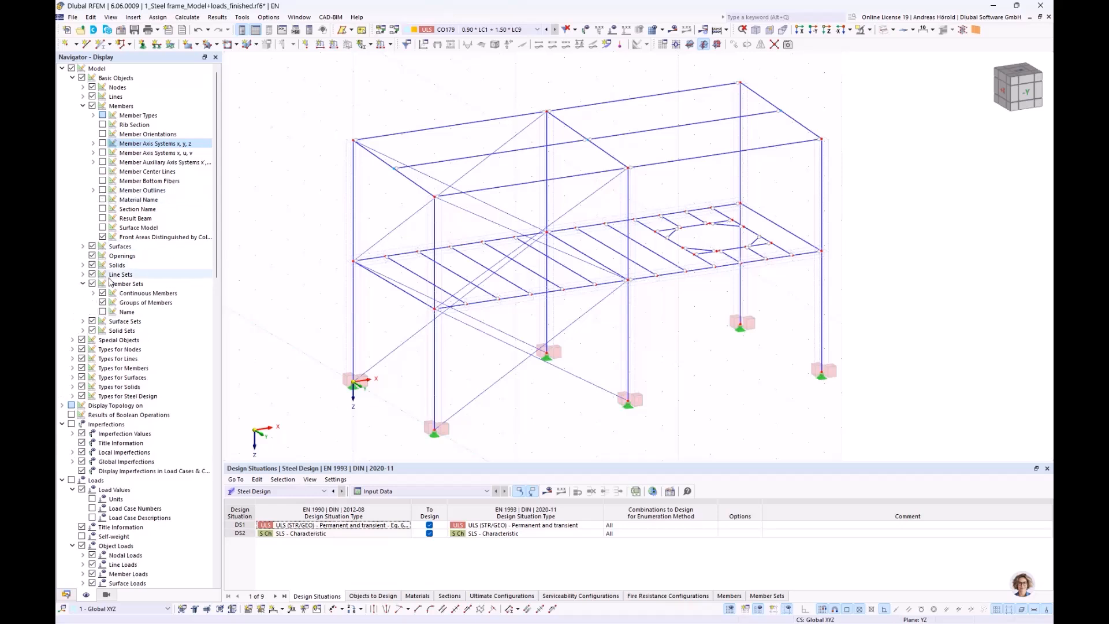
left_click(73, 397)
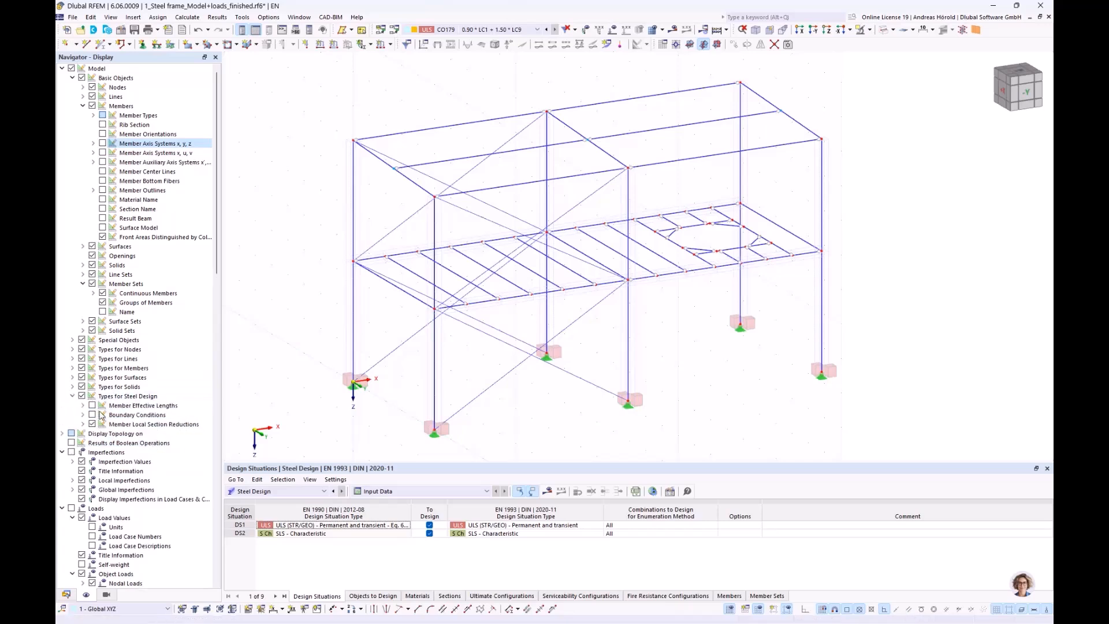
scroll(101, 417, "down", 2)
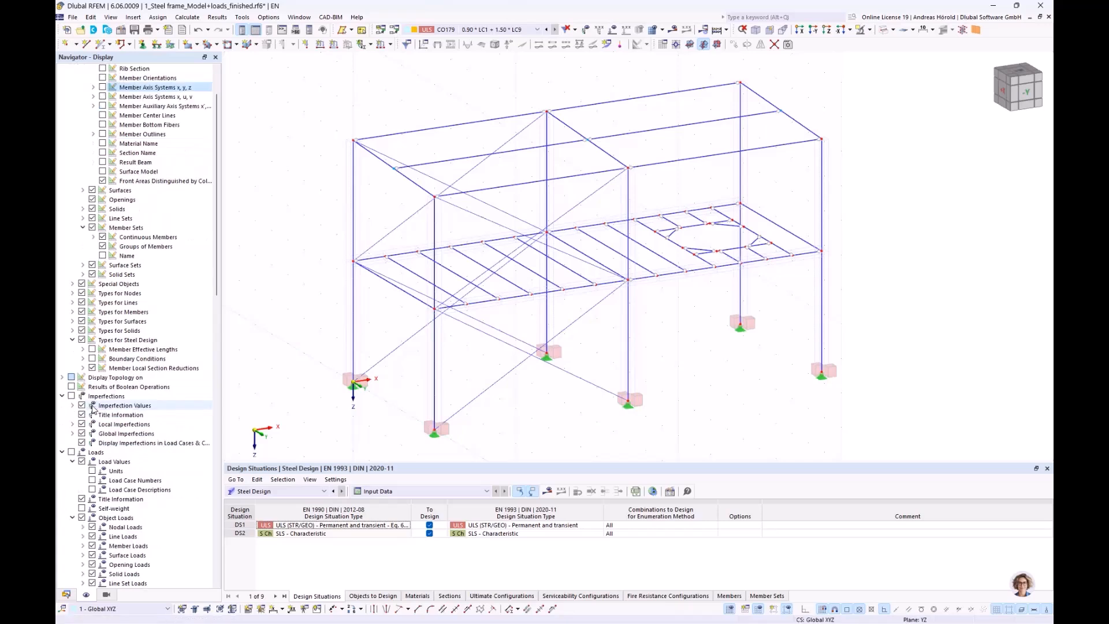
left_click(92, 349)
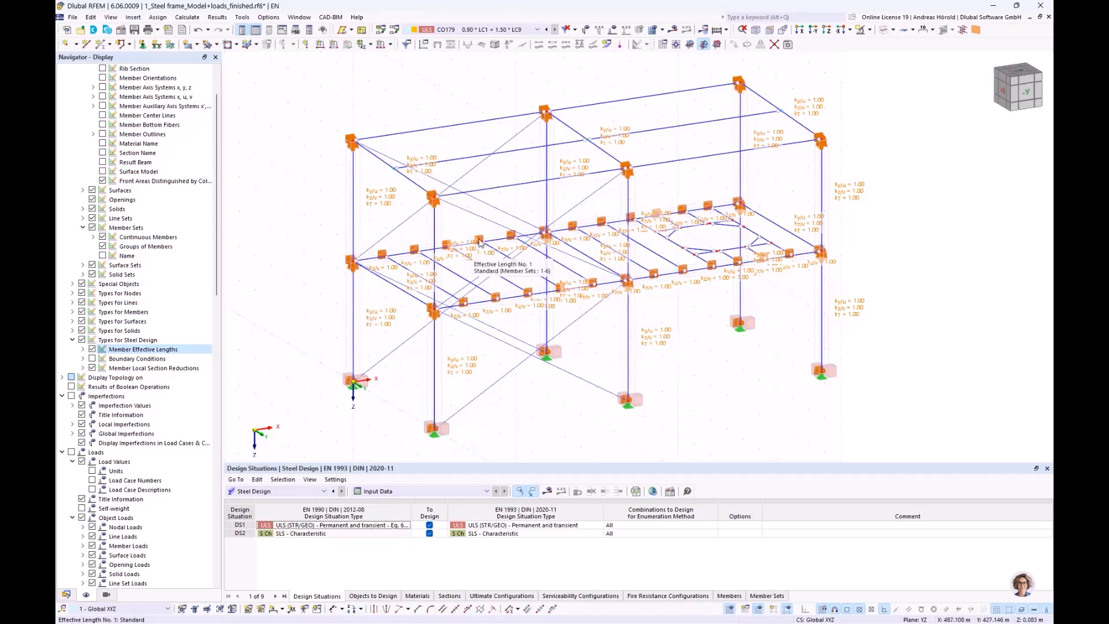
Step: Review member set 7's design configurations, effective lengths and intermediate nodal supports, and close everything without changes
double_click(601, 282)
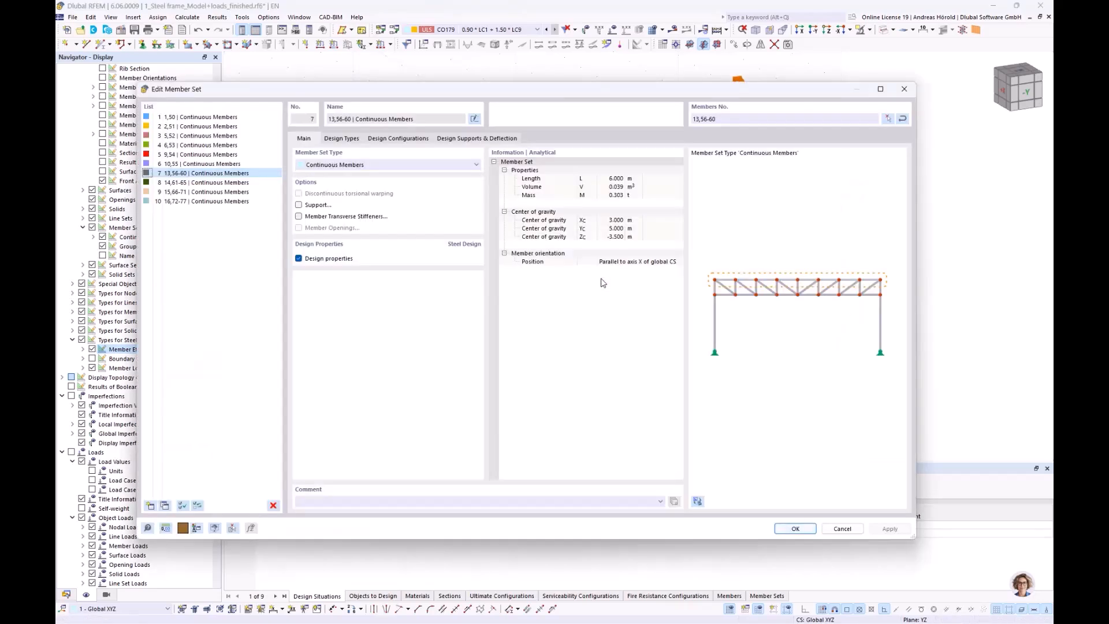
left_click(342, 140)
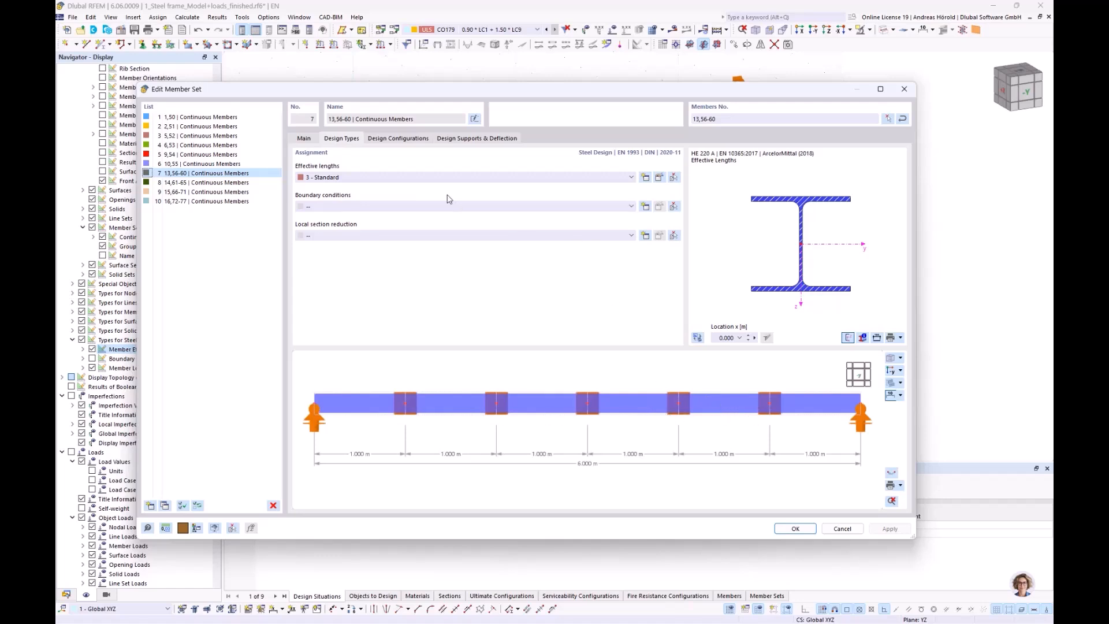
left_click(393, 138)
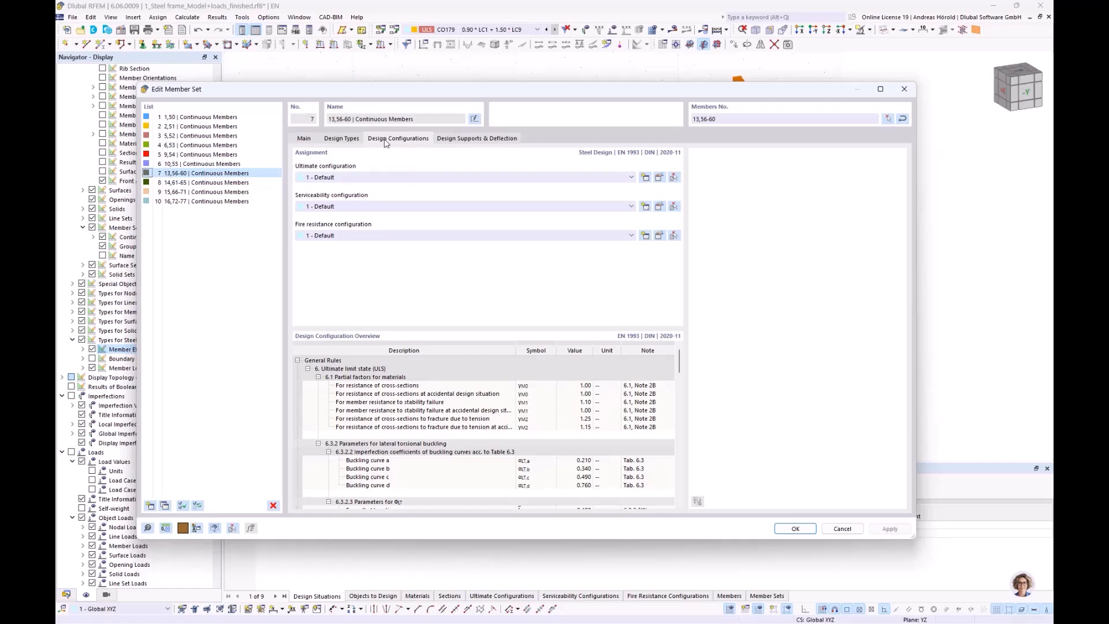
left_click(341, 138)
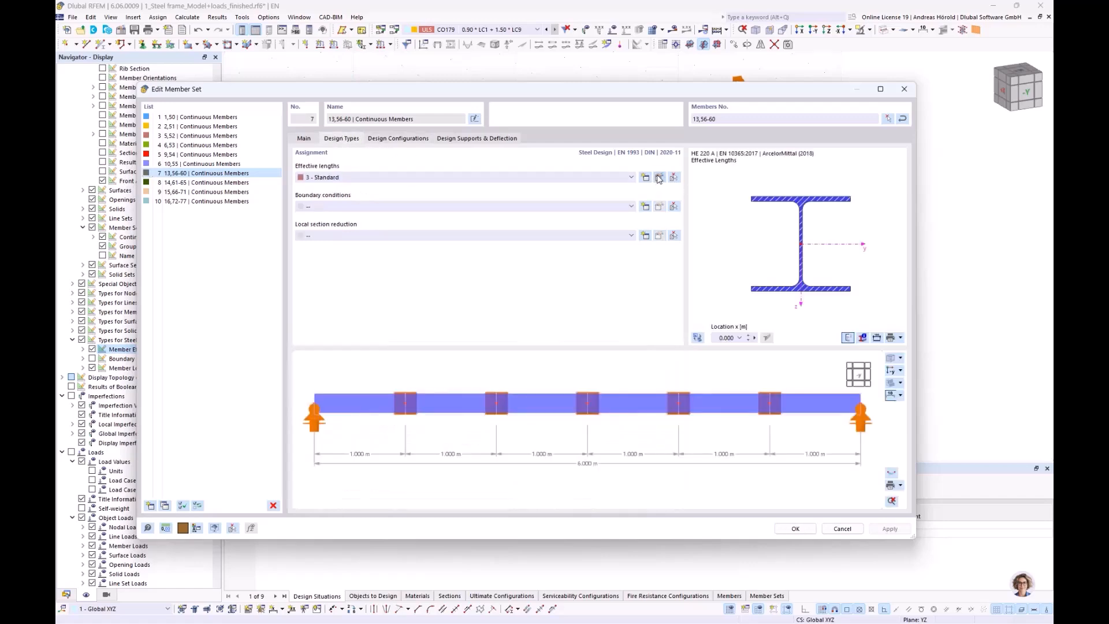
left_click(659, 177)
left_click(417, 92)
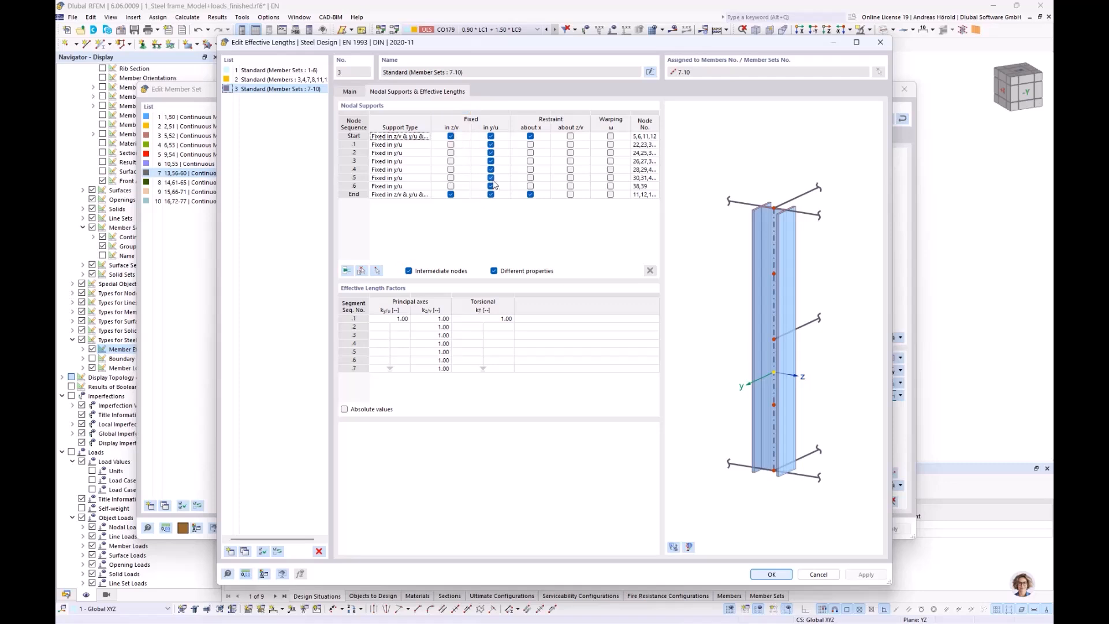
left_click(351, 93)
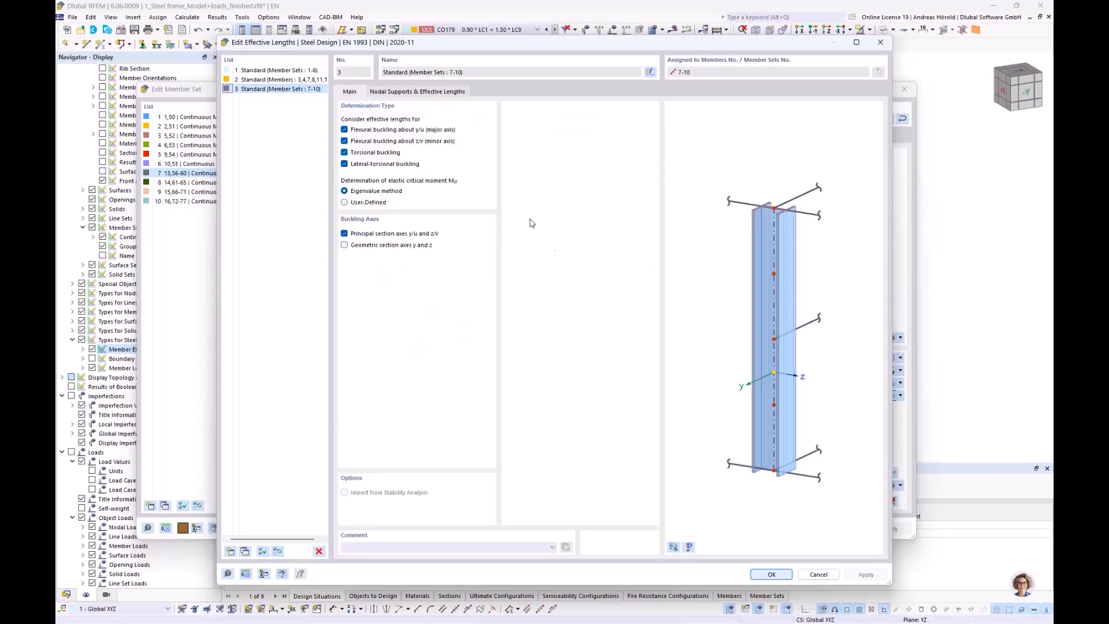
left_click(814, 575)
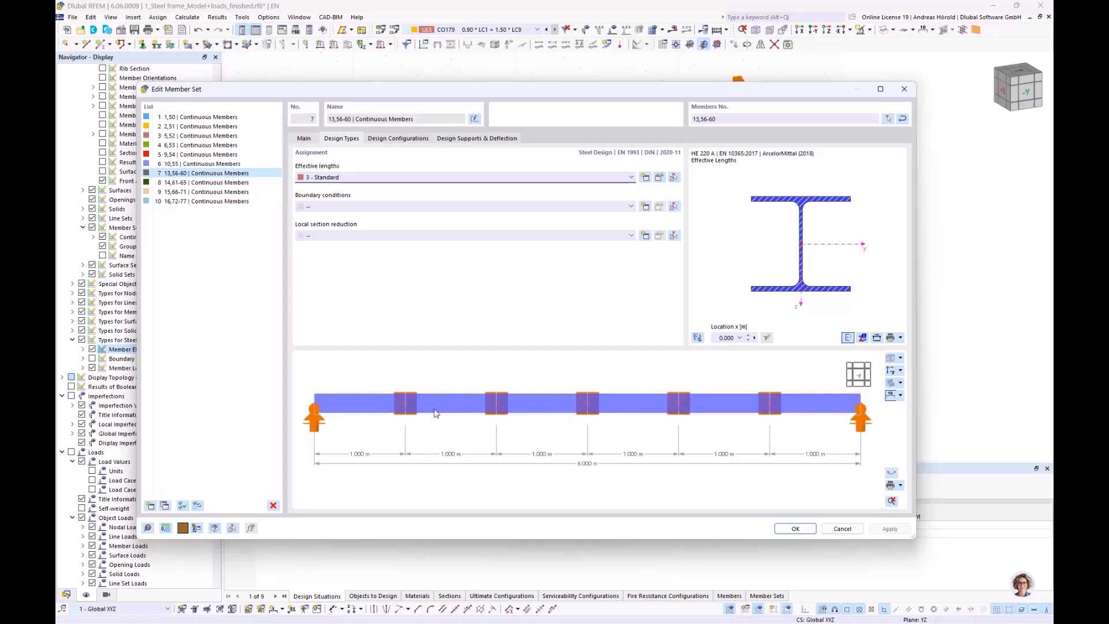
mouse_move(600, 450)
middle_mouse_down("ctrl")
mouse_move(610, 479)
mouse_move(619, 461)
middle_mouse_up("ctrl")
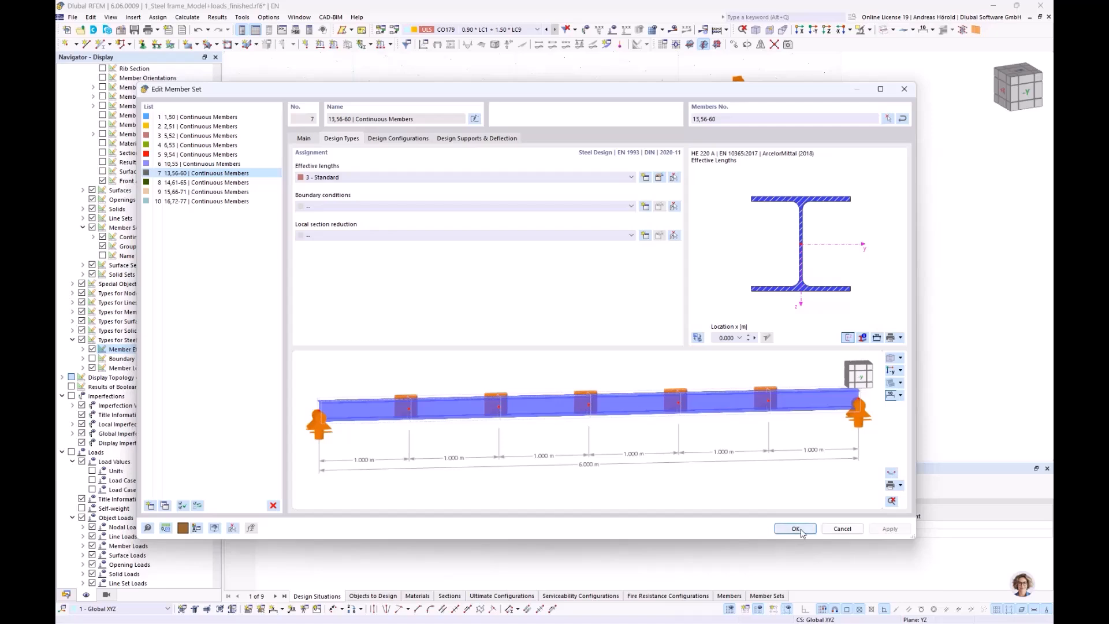
left_click(842, 529)
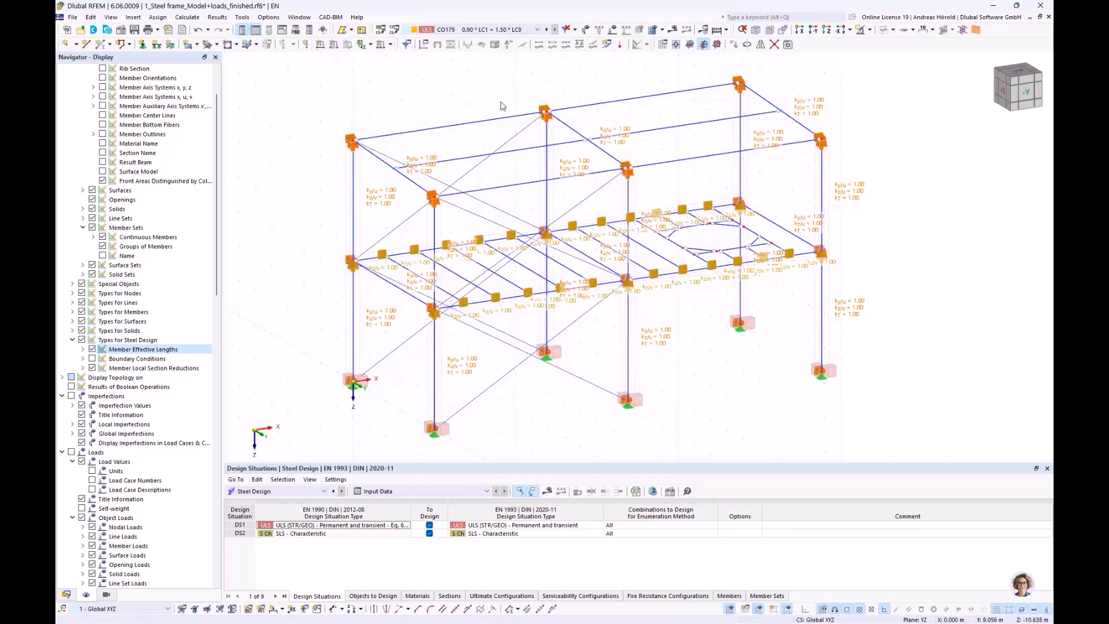
Step: Select the upper longitudinal beams 17-22 in the side view and open them for joint editing
scroll(985, 297, "down", 2)
middle_click_drag(943, 312, 893, 282, "ctrl")
left_click(575, 157)
left_click(739, 165)
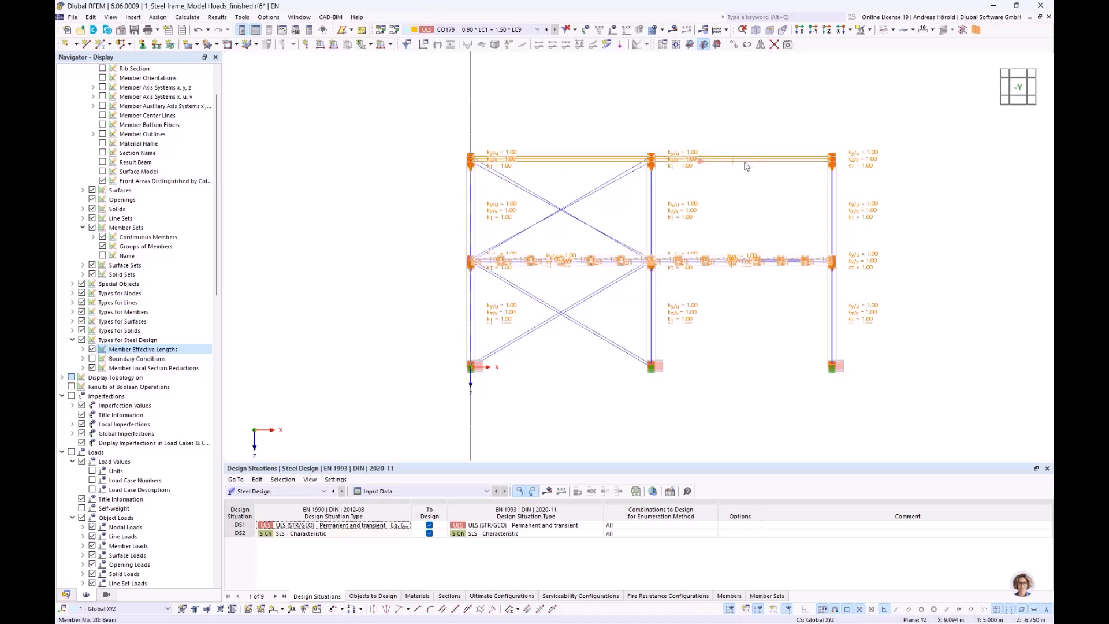
double_click(745, 166)
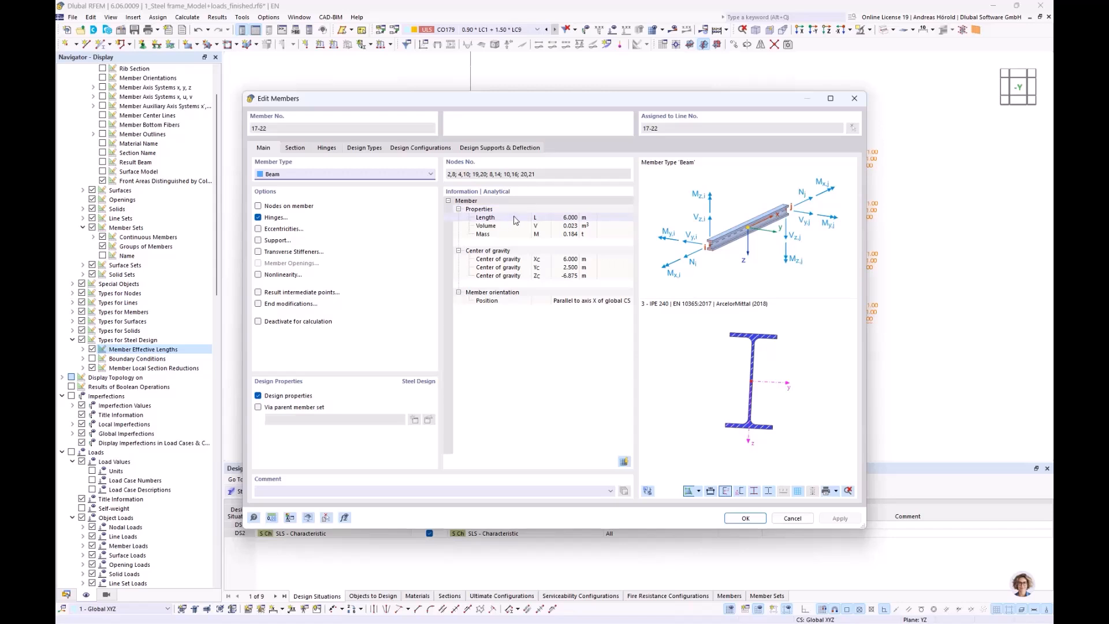
Step: Assign a new effective lengths definition with the default start and end nodal supports to members 17-22 and accept the member changes
left_click(364, 148)
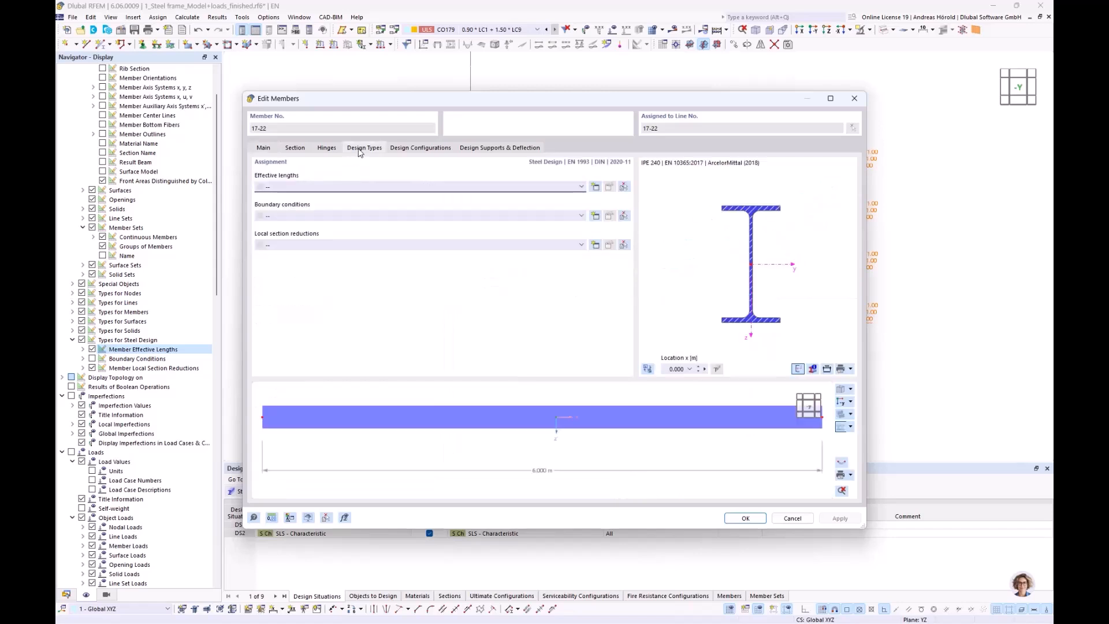
left_click(596, 188)
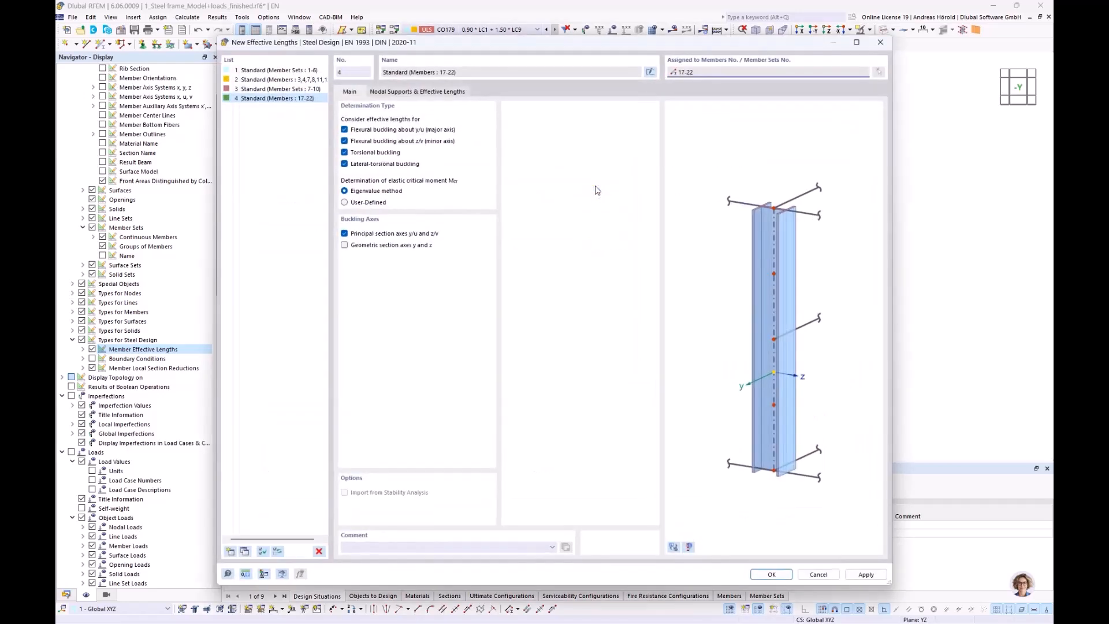
left_click(397, 92)
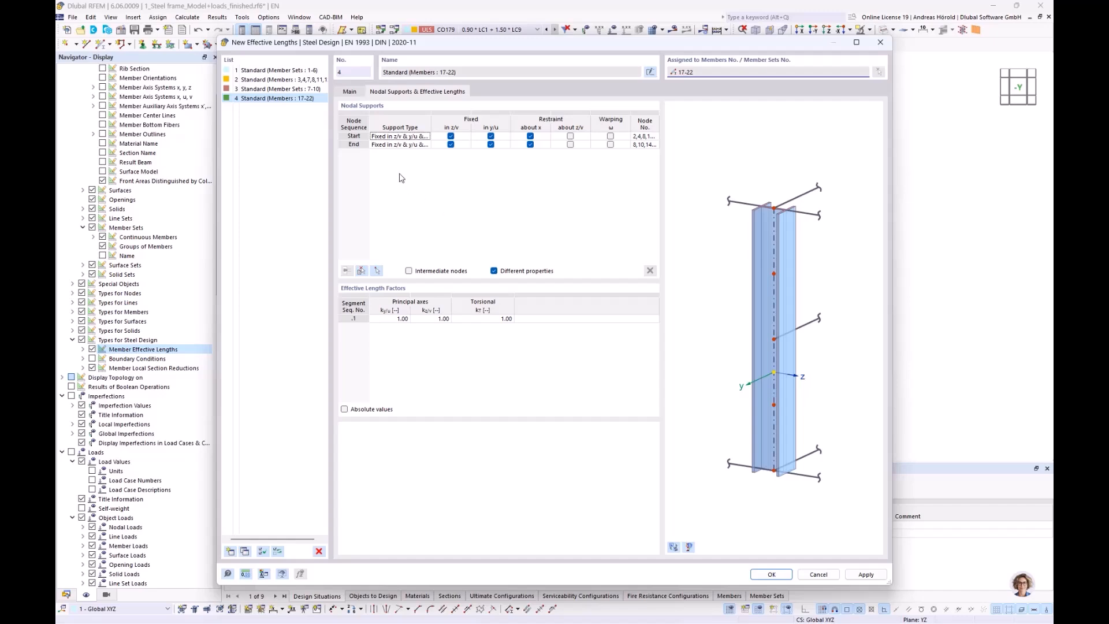
left_click(771, 573)
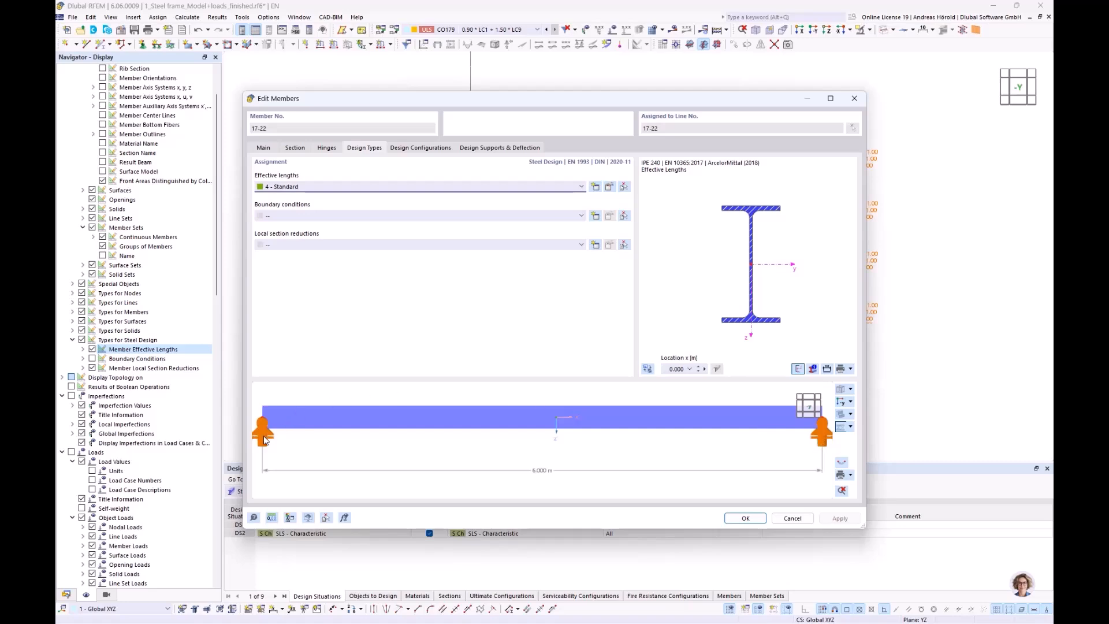
left_click(745, 518)
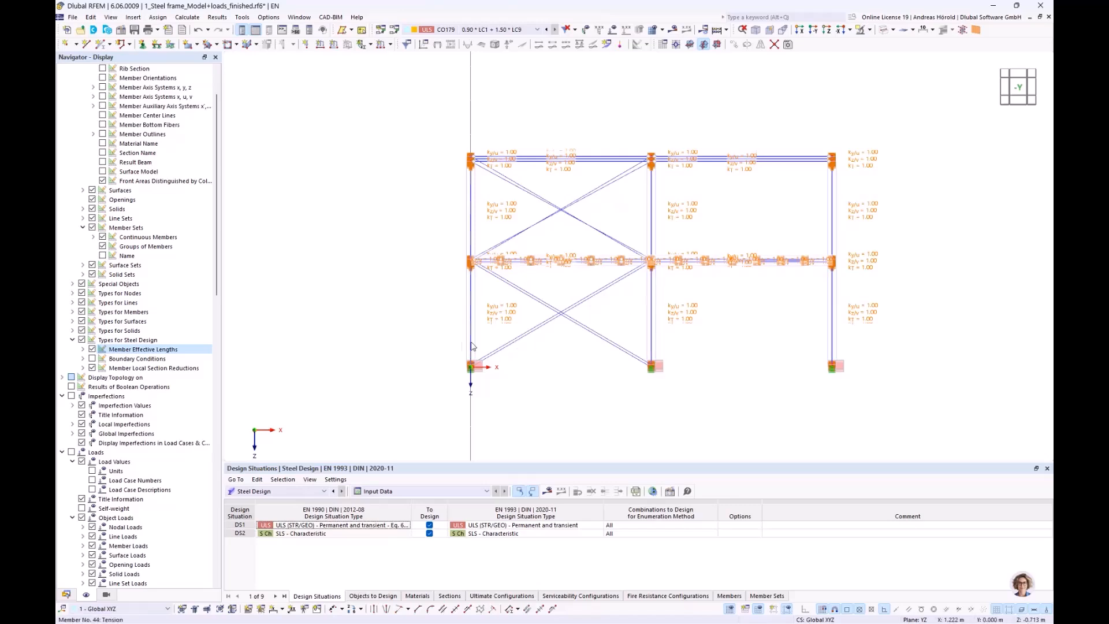
Step: Show the model's data tree in the navigator and bring the frame back to the side view
middle_click_drag(435, 342, 486, 383, "ctrl")
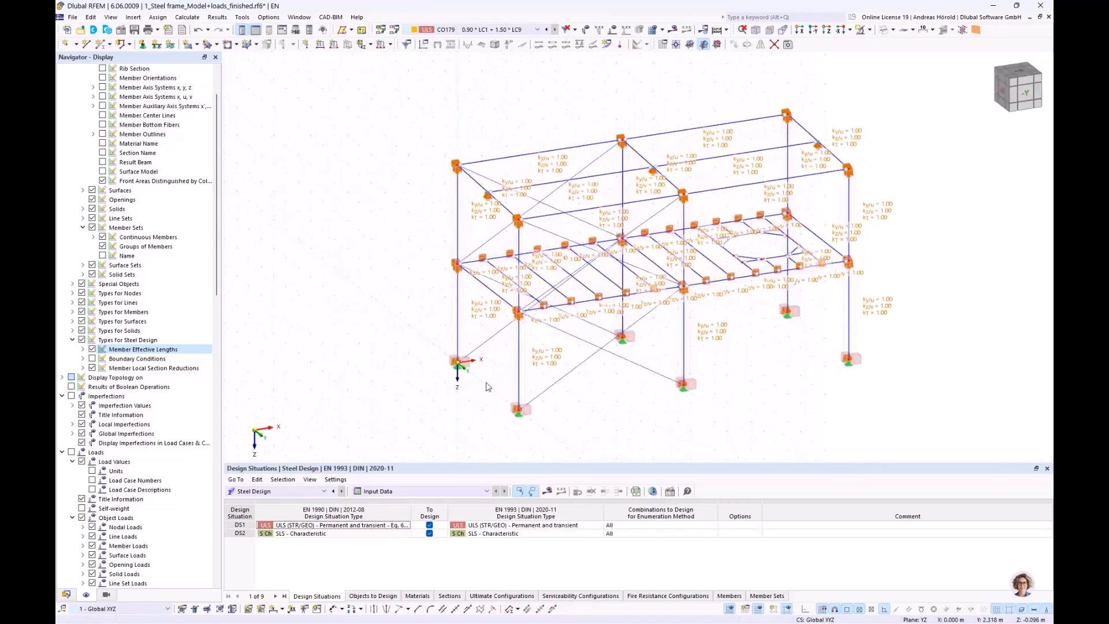
middle_click_drag(426, 363, 423, 355, "ctrl")
right_click(424, 354)
left_click(412, 362)
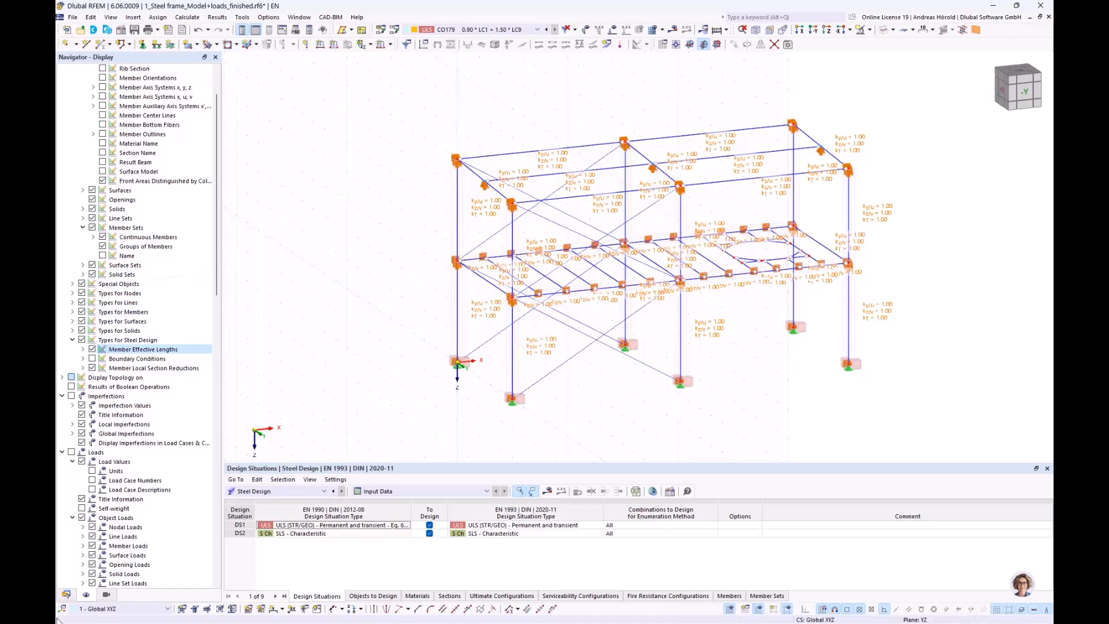
left_click(66, 595)
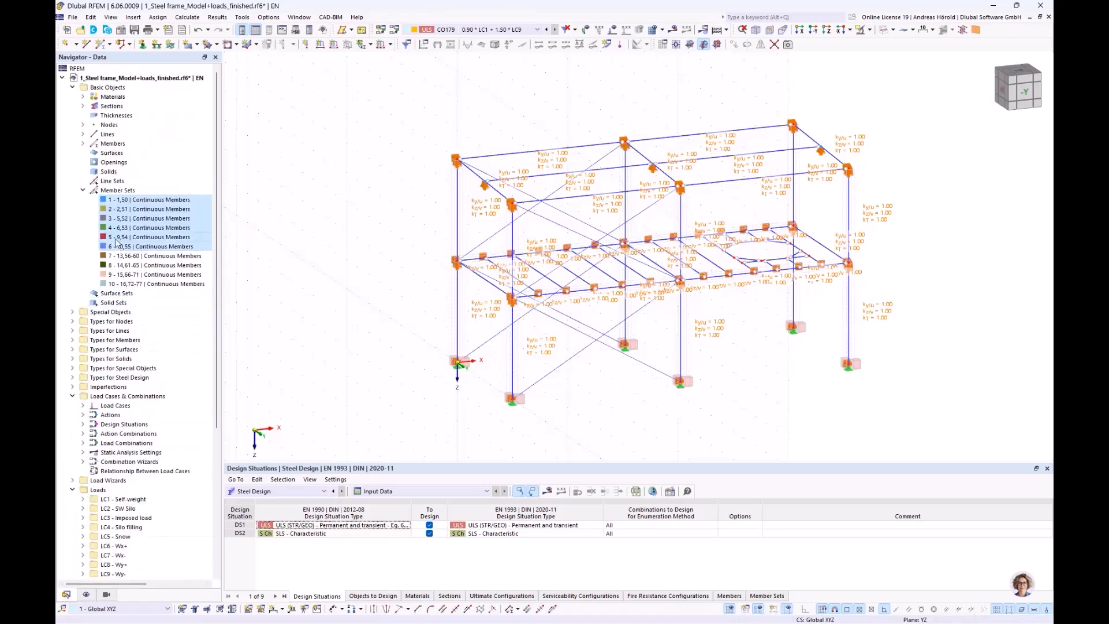
middle_click_drag(843, 407, 804, 373)
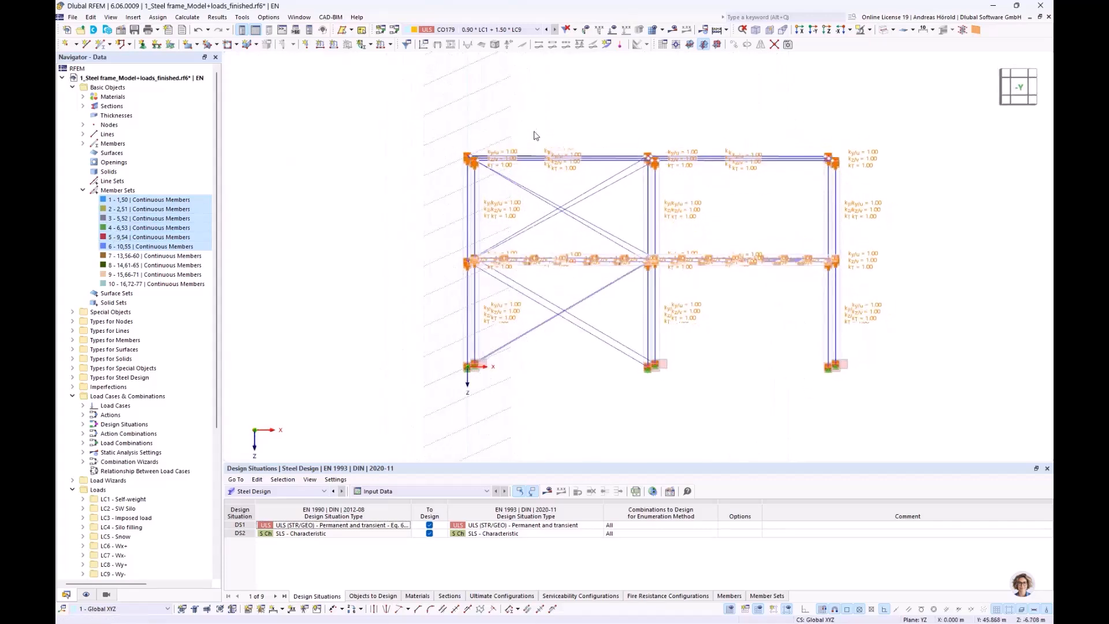
left_click(569, 157)
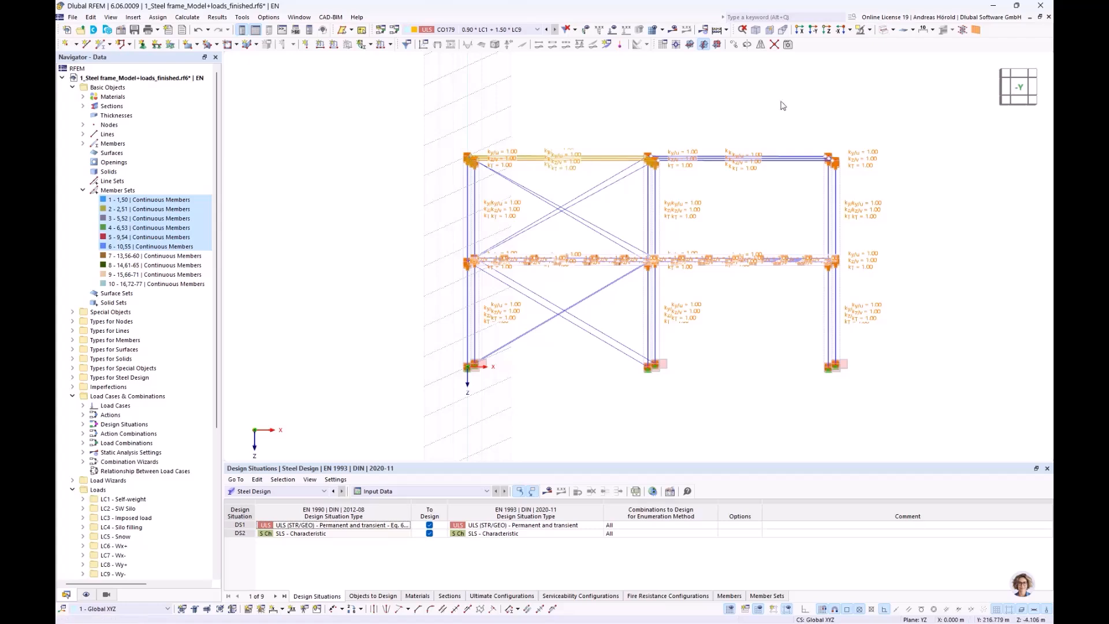
left_click(745, 164)
double_click(744, 163)
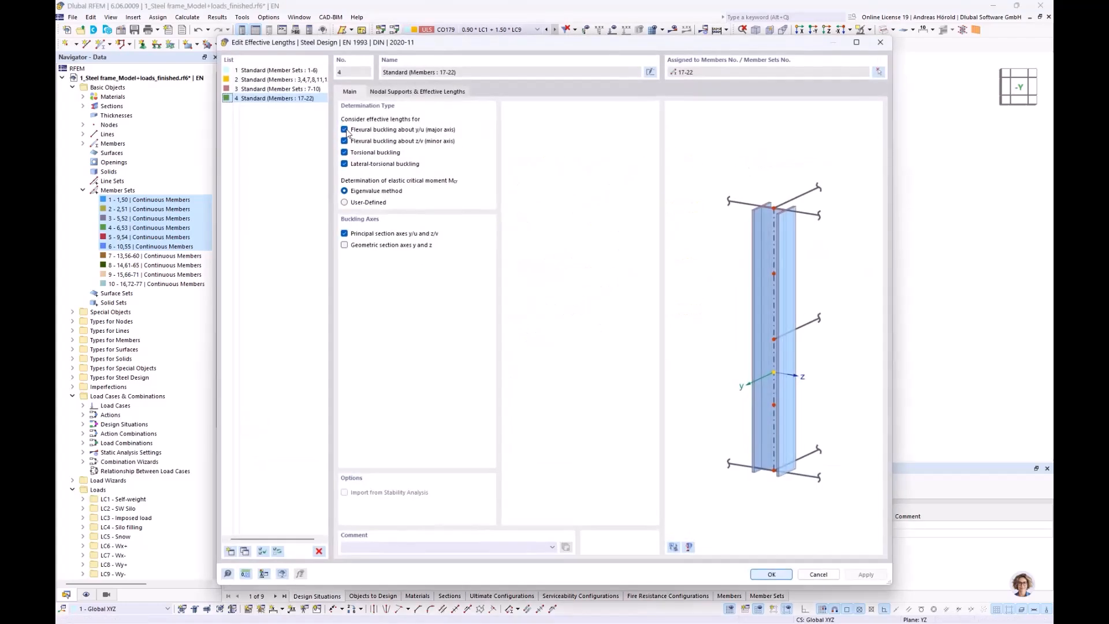
left_click(818, 574)
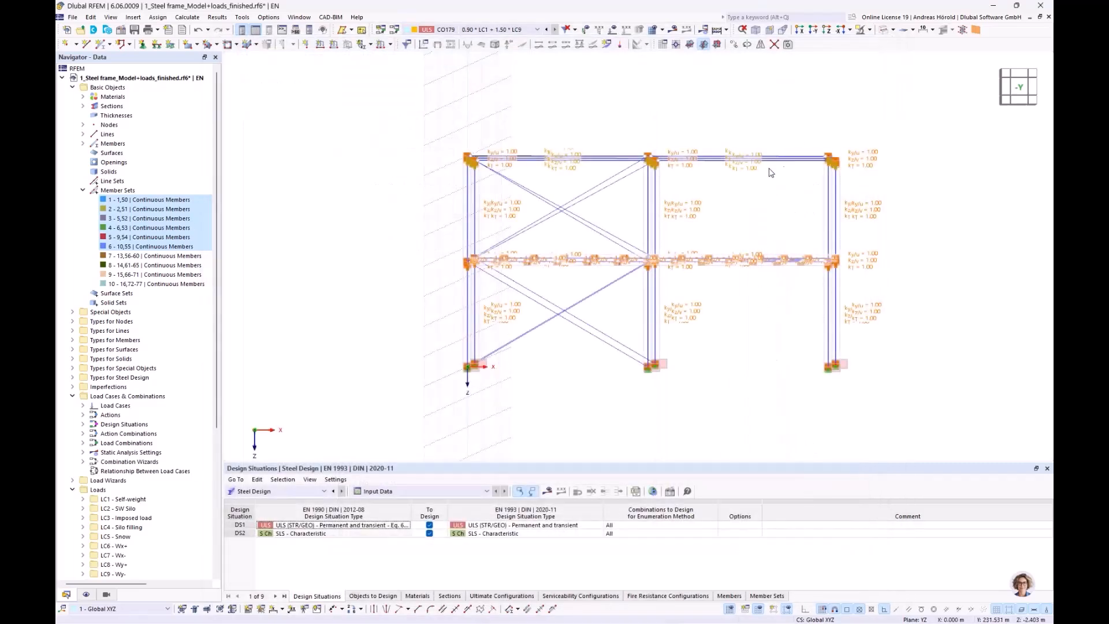
Step: Select the upper longitudinal beams 17-22 for joint editing and activate the member support option for them
left_click_drag(619, 144, 595, 178)
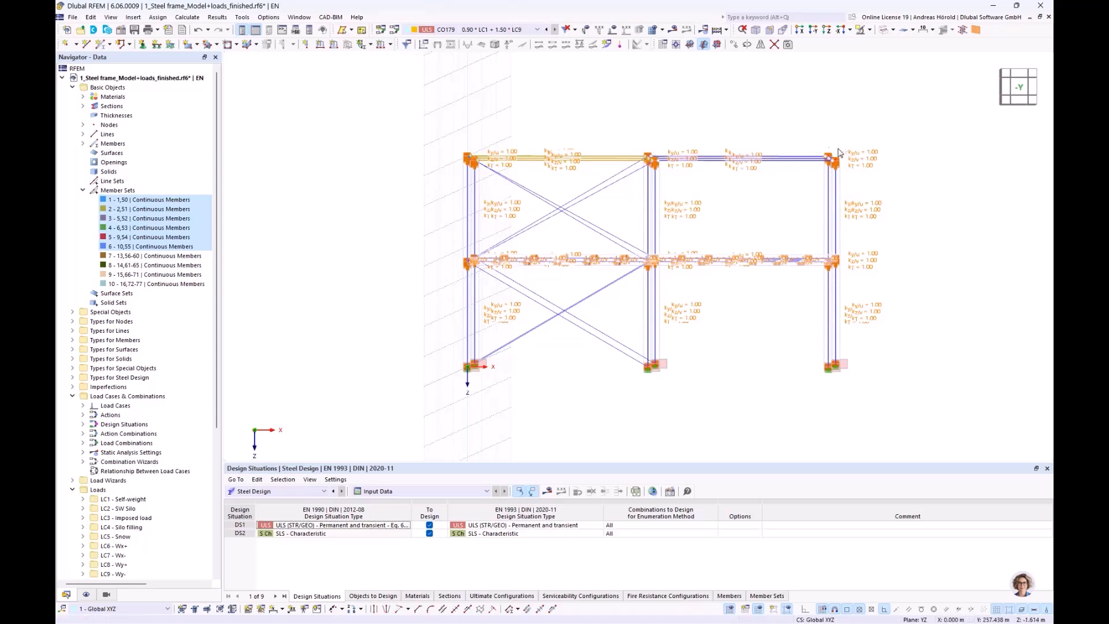
left_click_drag(804, 150, 791, 164, "ctrl")
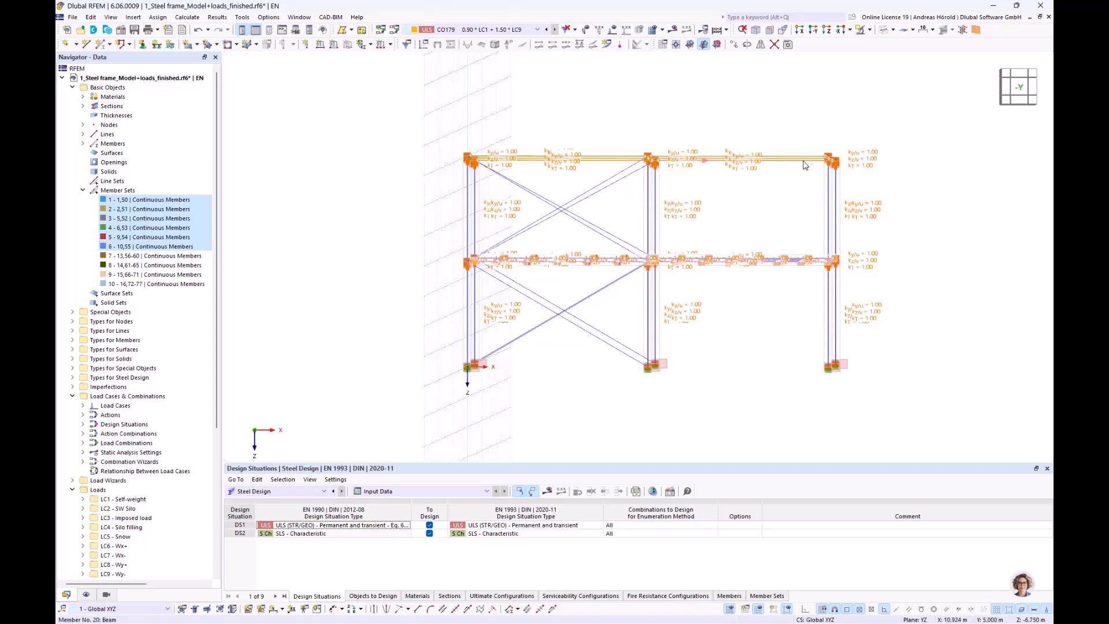
double_click(804, 164)
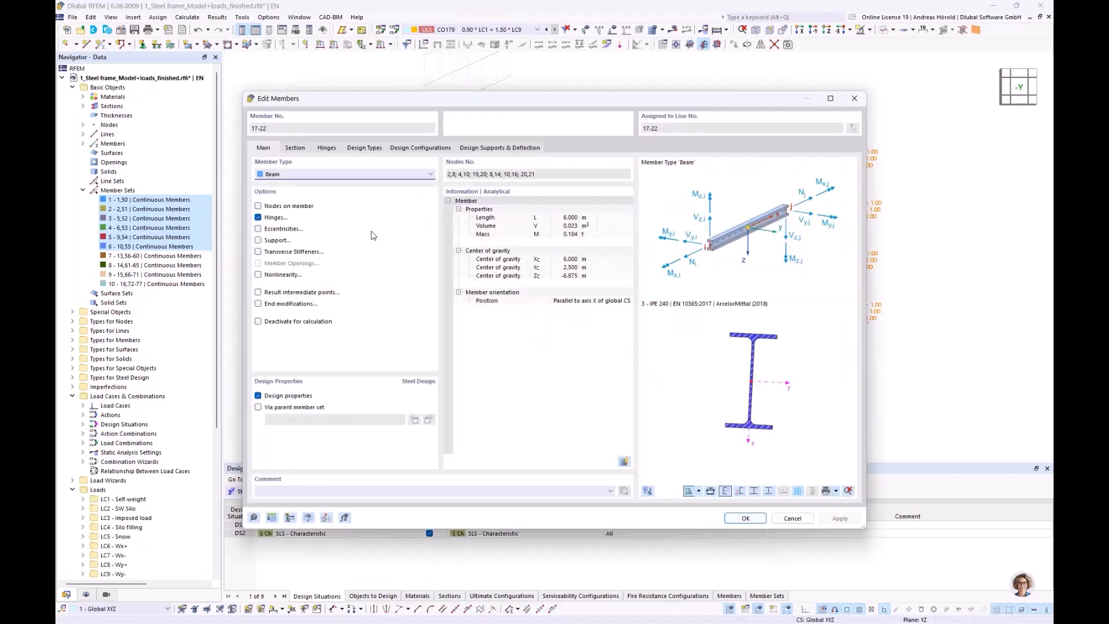
left_click(258, 240)
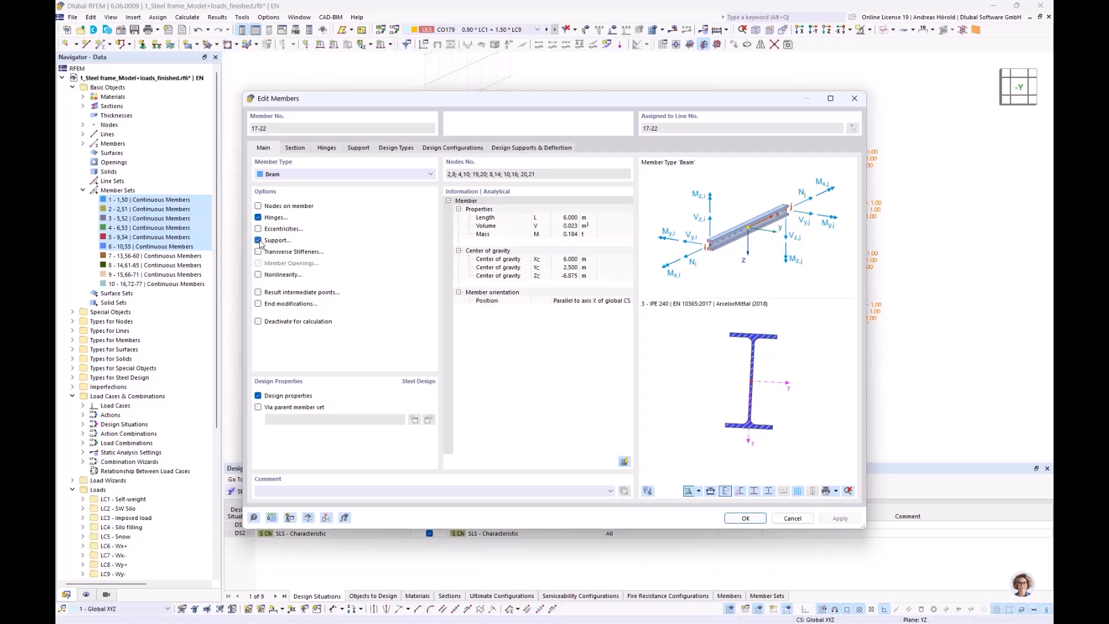
left_click(358, 148)
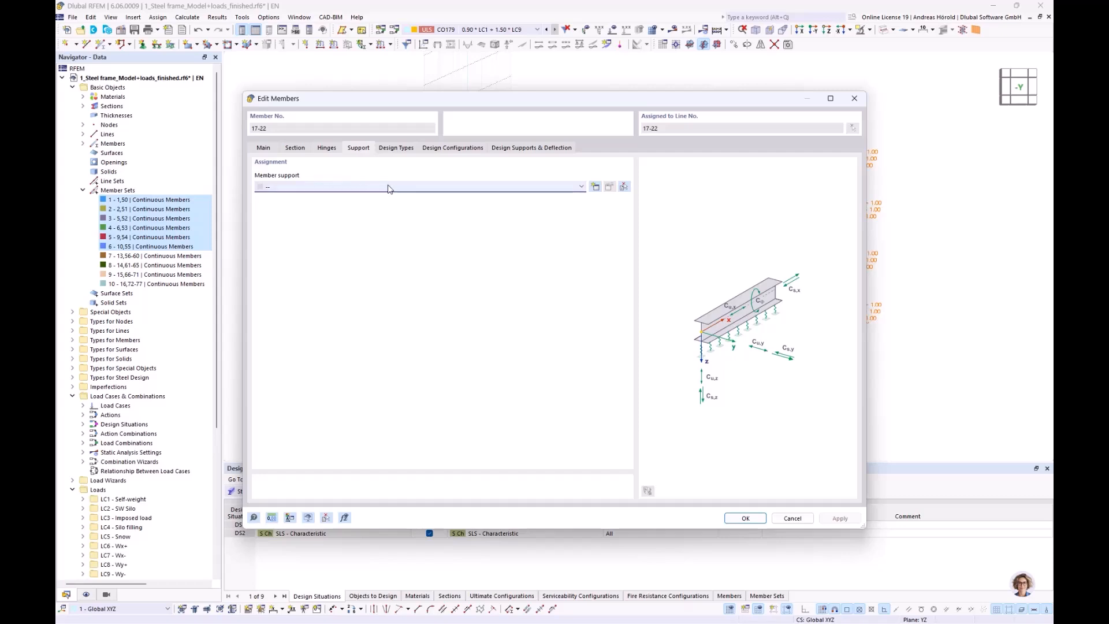
Step: Create a new member support for members 17-22 with a rotational restraint about x
left_click(595, 187)
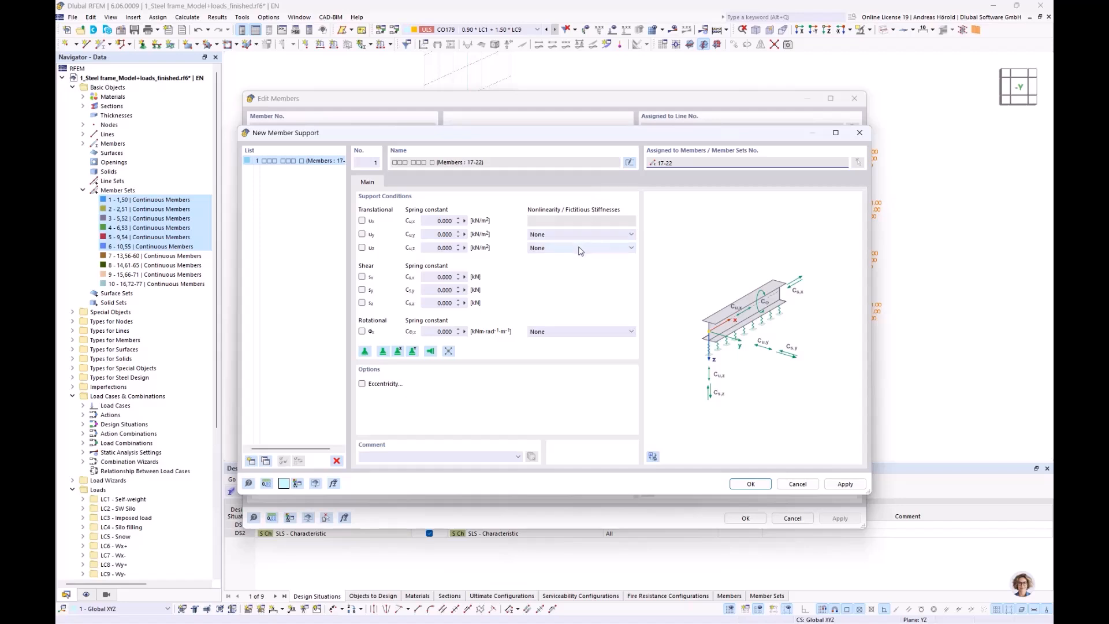
left_click(591, 337)
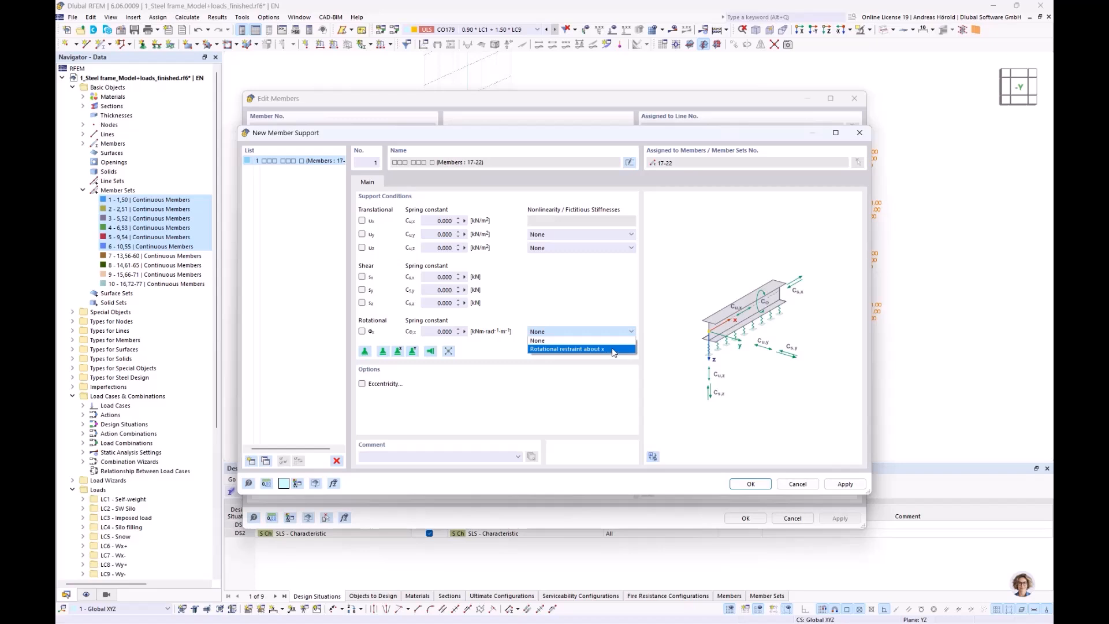
left_click(616, 349)
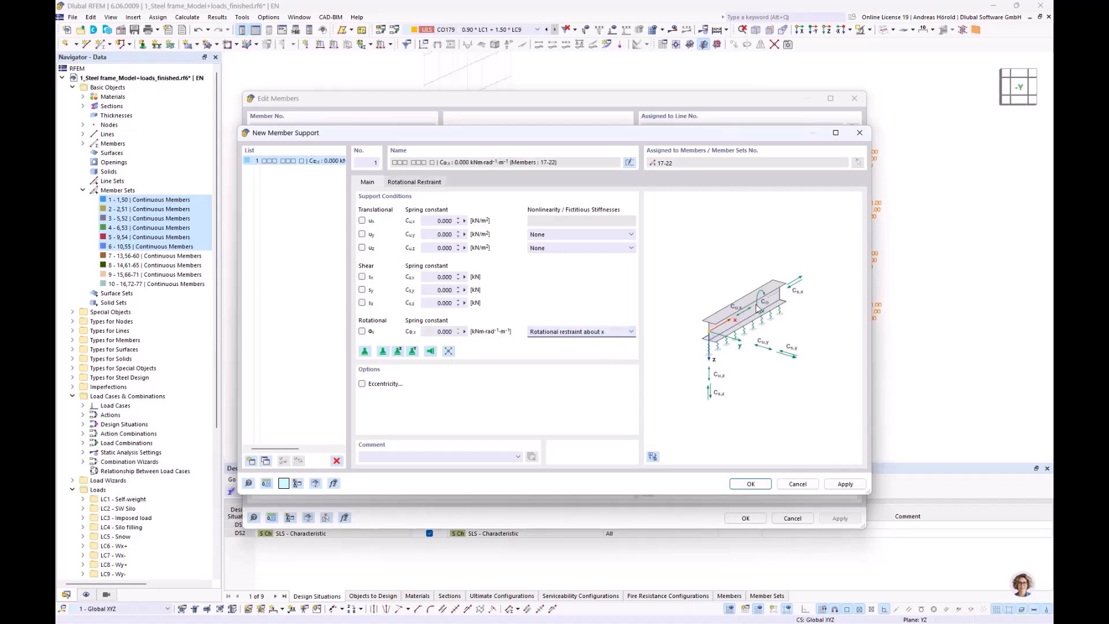
Step: Create a continuous rotational restraint with S235 from the Steel S series of EN 1993-1-1:2005-05 as the sheeting material
left_click(415, 182)
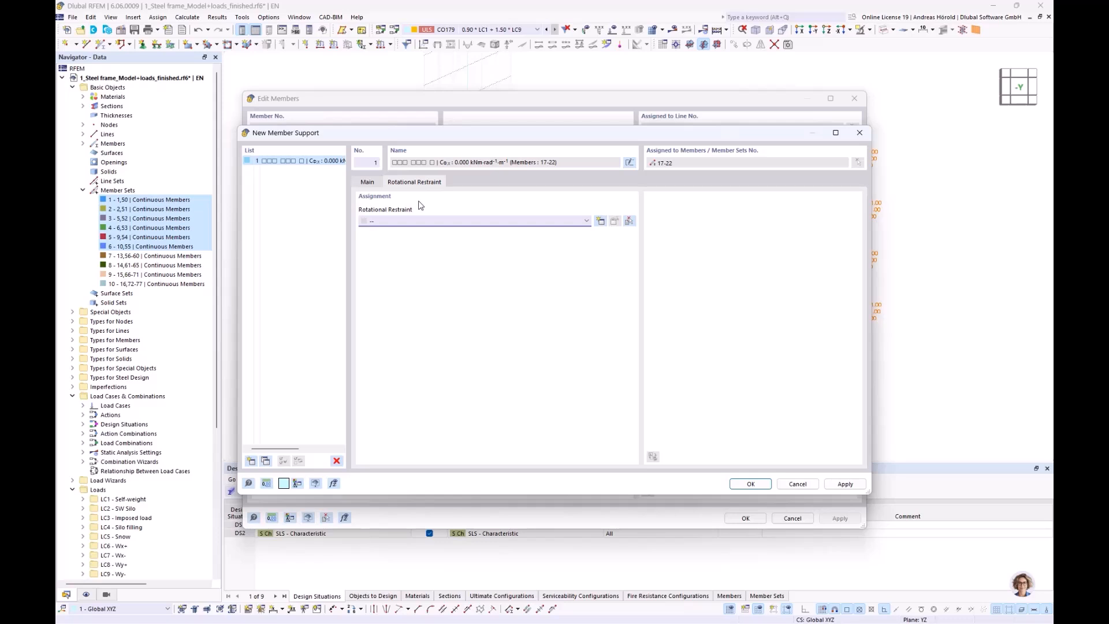
left_click(600, 222)
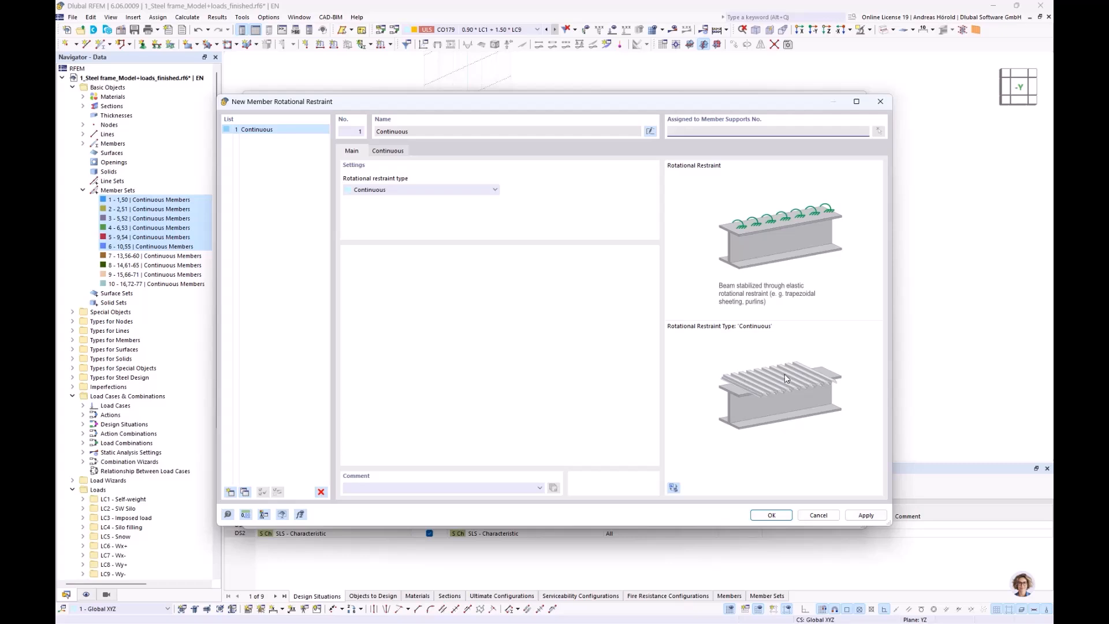
left_click(387, 151)
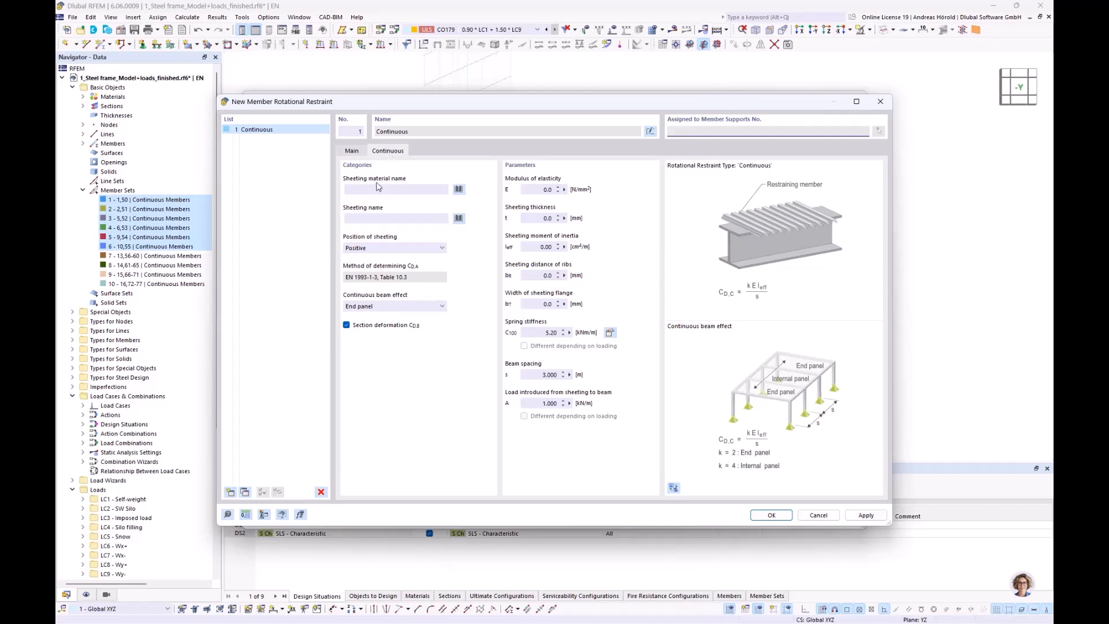
left_click(458, 189)
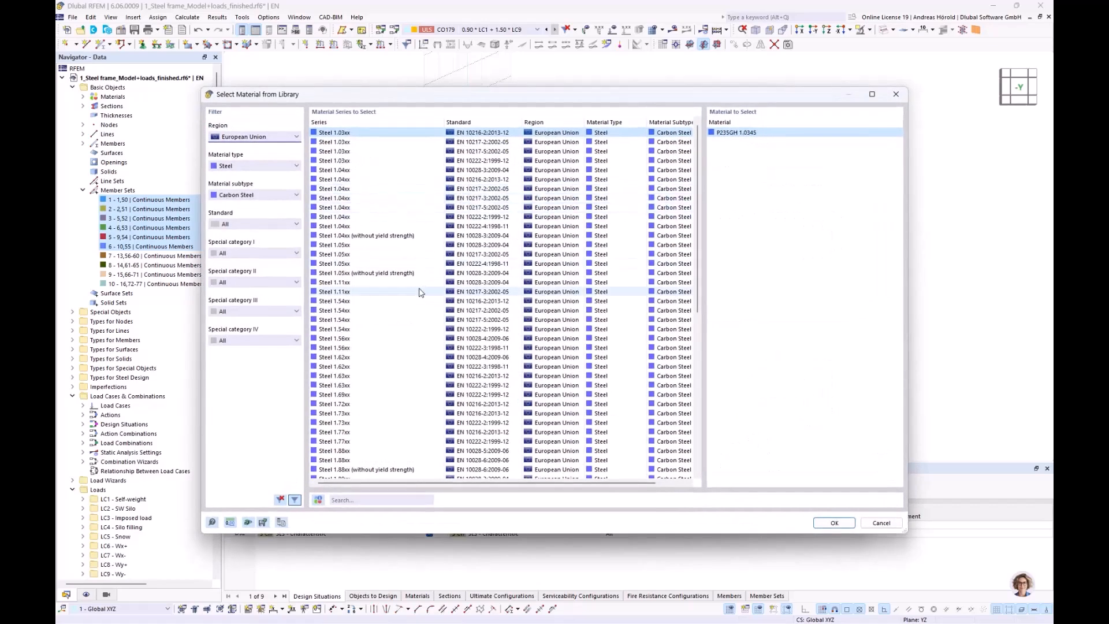
scroll(370, 301, "down", 10)
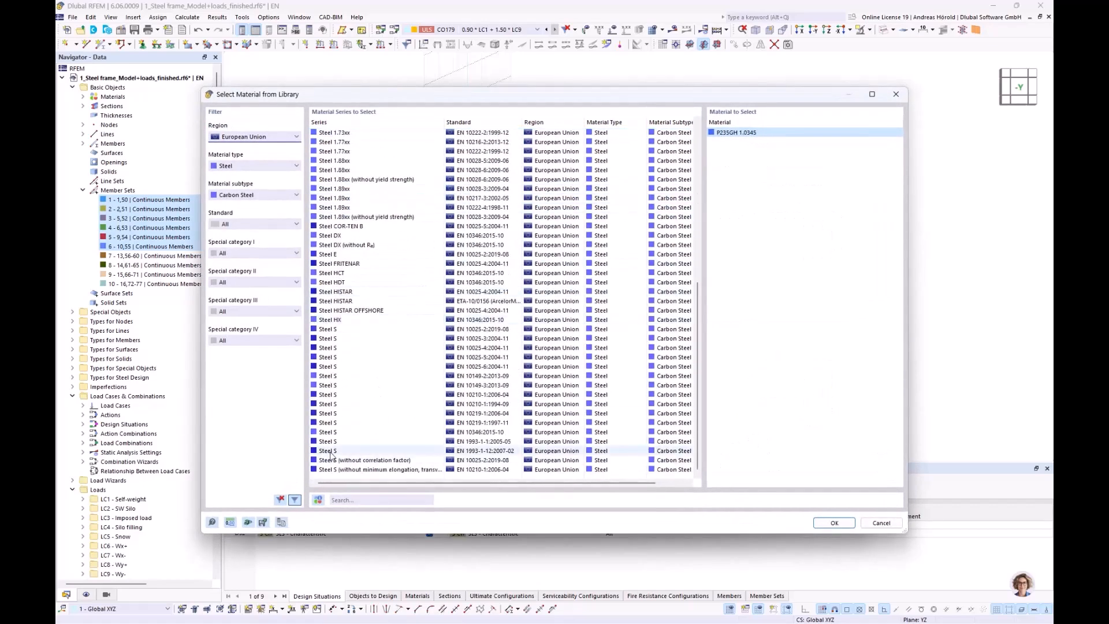
left_click(333, 451)
left_click(334, 442)
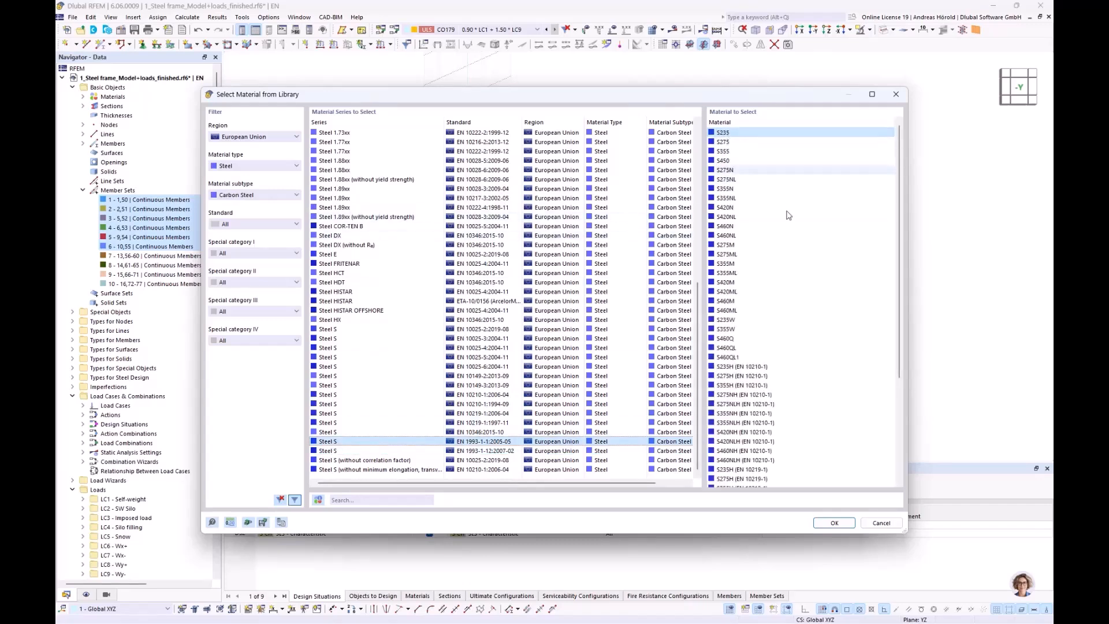
left_click(834, 523)
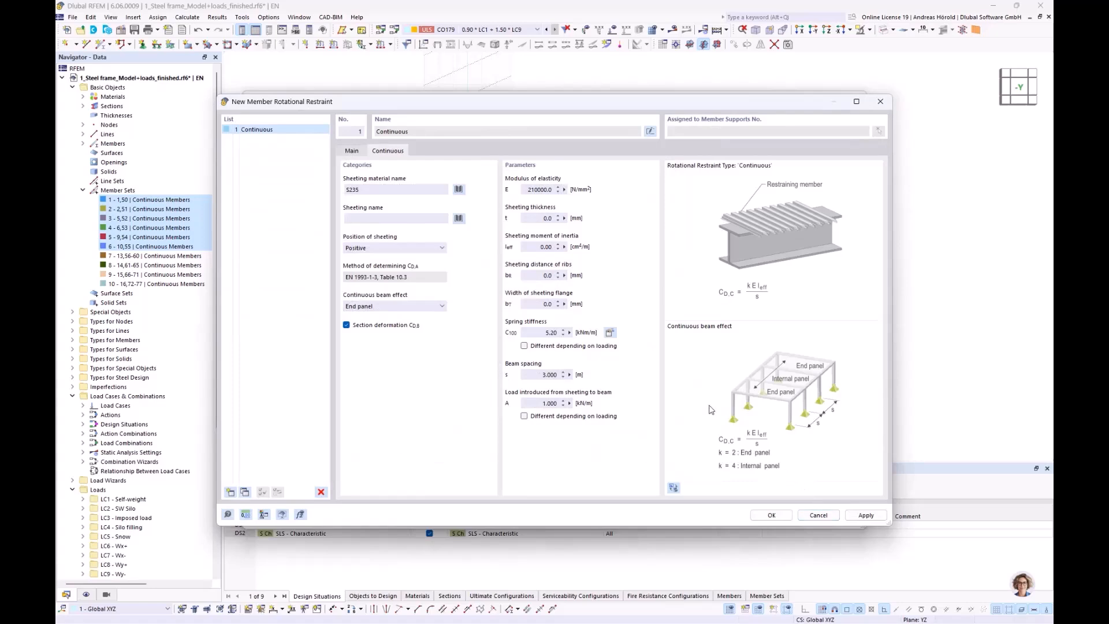
Step: Choose the trapezoidal section Hoesch (+) T50.1 - 0.75 as the restraint's sheeting
left_click(459, 219)
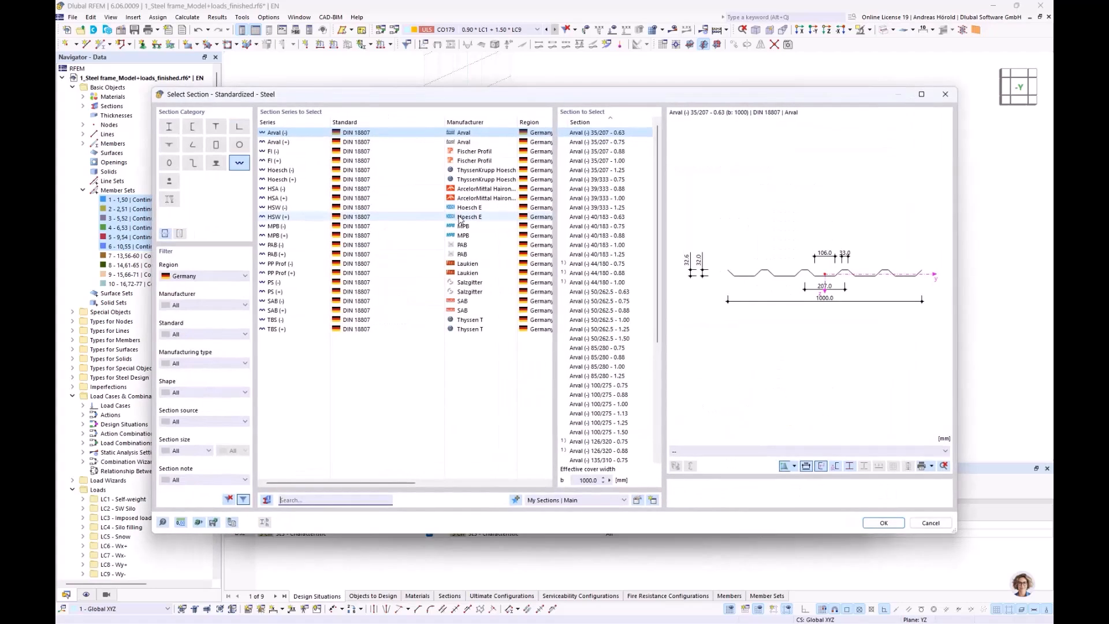
left_click(292, 180)
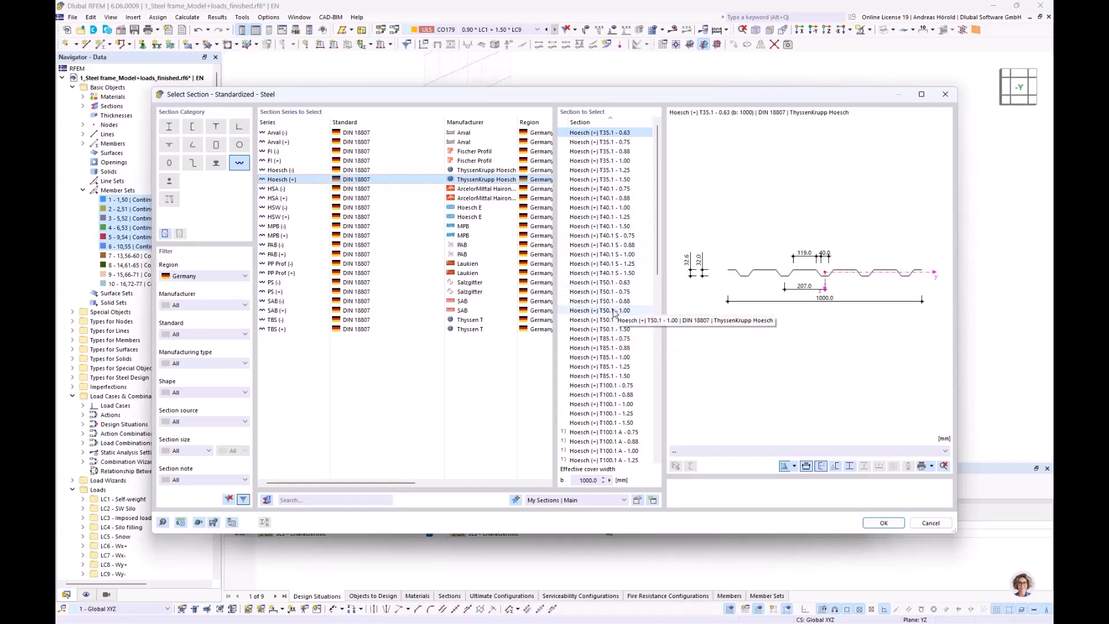
left_click(620, 291)
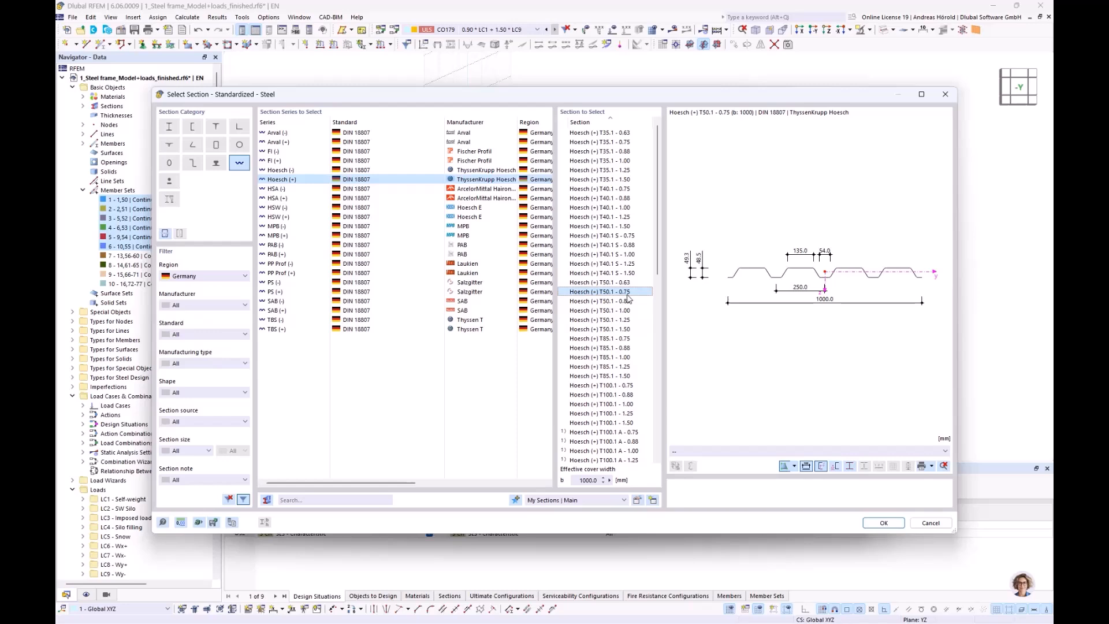
left_click(882, 523)
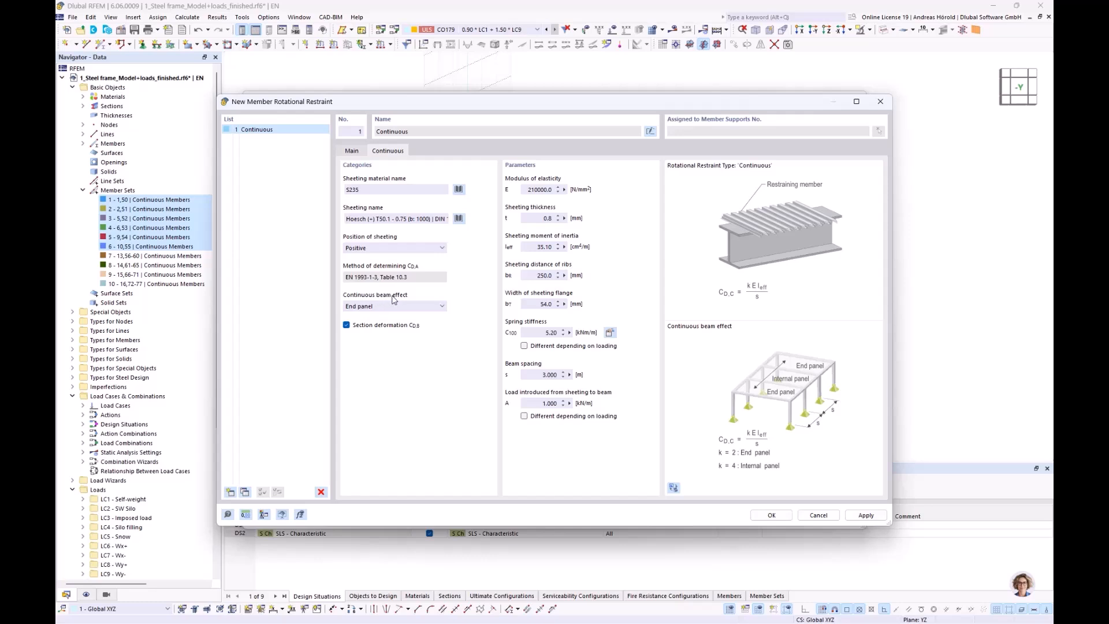
Step: Set the restraint's continuous beam effect to internal panel and import the 5.20 kNm/m spring stiffness C100 from Table 10.3 of EN 1993-1-3
left_click(428, 307)
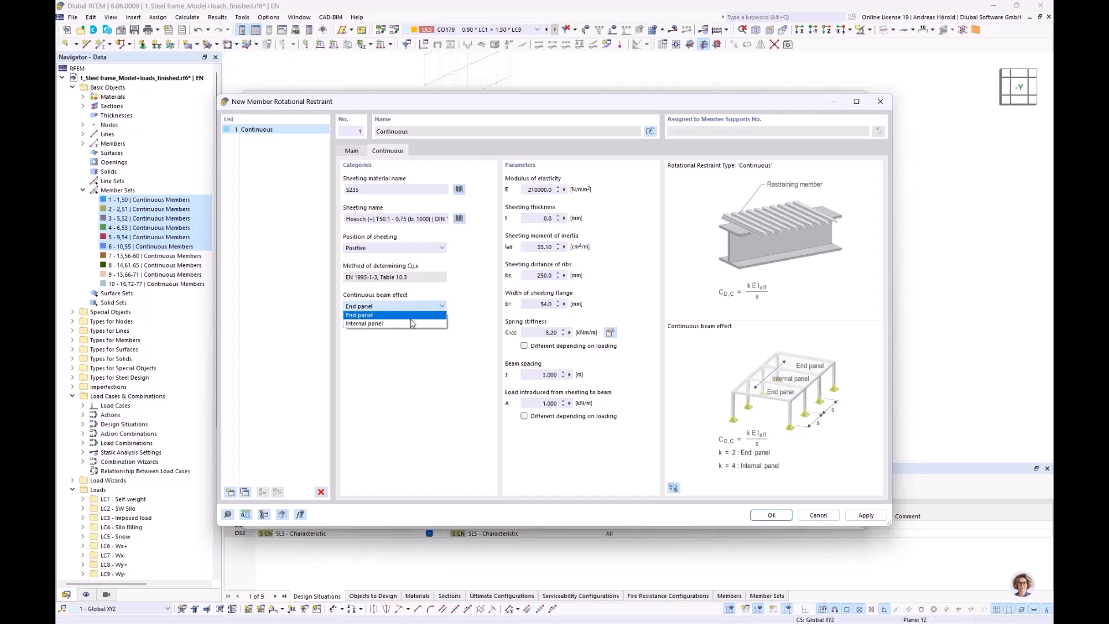
left_click(410, 324)
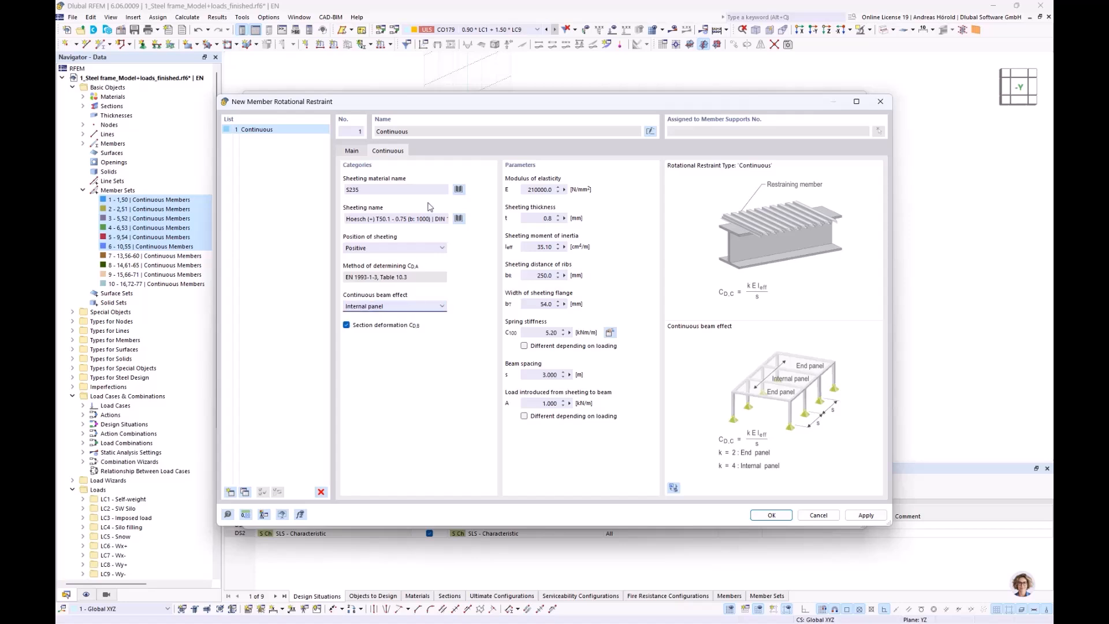
left_click(426, 136)
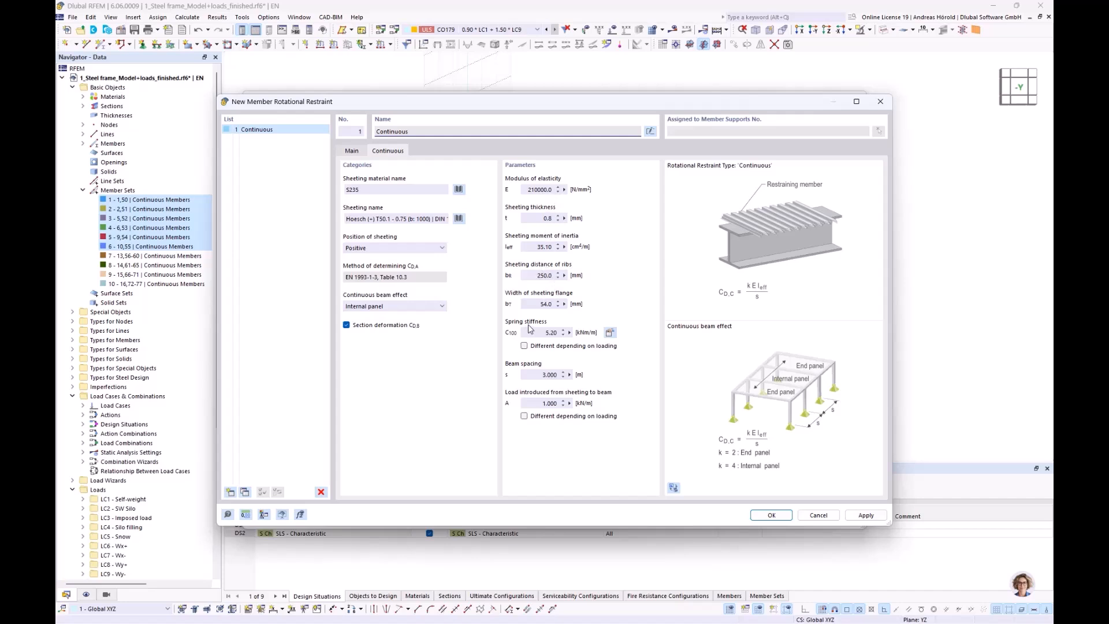
left_click(610, 332)
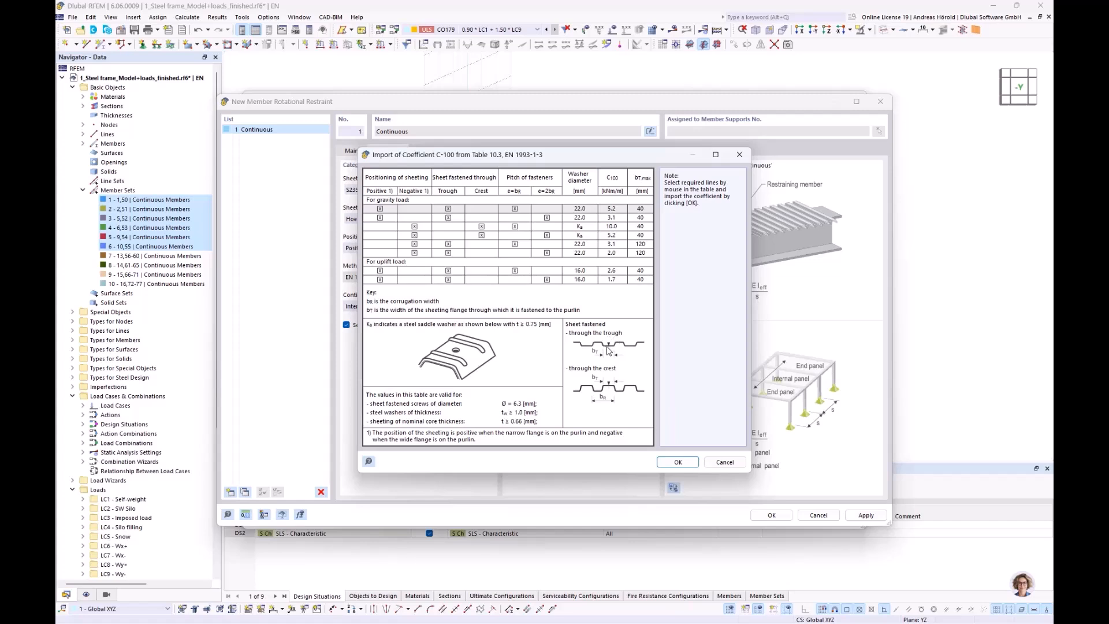
left_click(679, 462)
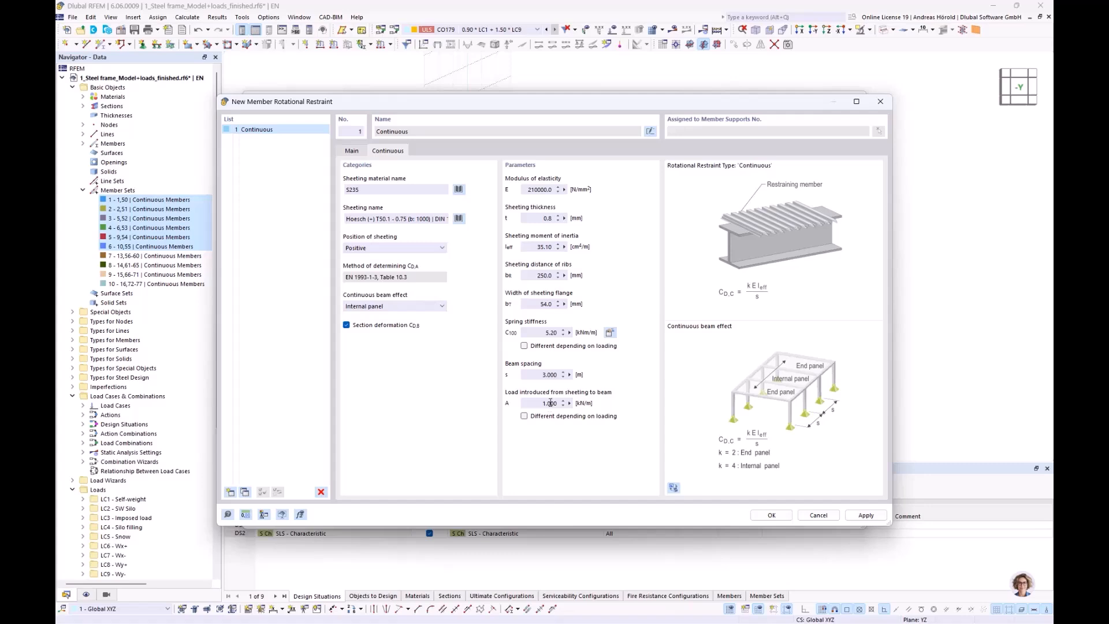
Step: Set the beam spacing to 2.503 m by measuring between the middle frame's upper nodes on two adjacent longitudinal beams
left_click(569, 375)
left_click(606, 401)
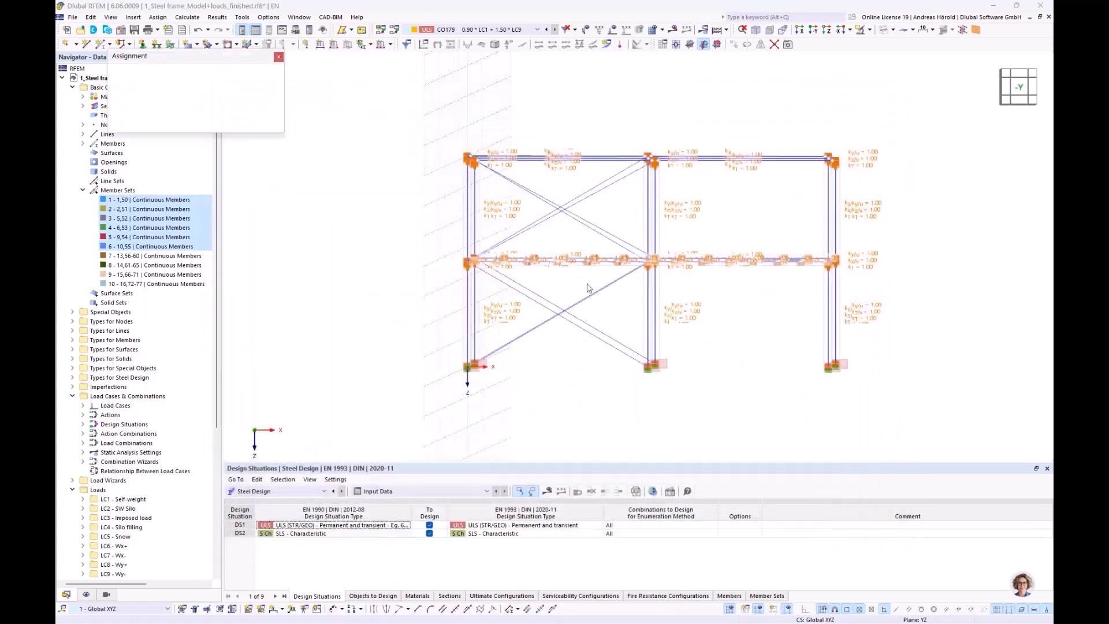
middle_click_drag(414, 266, 468, 344, "ctrl")
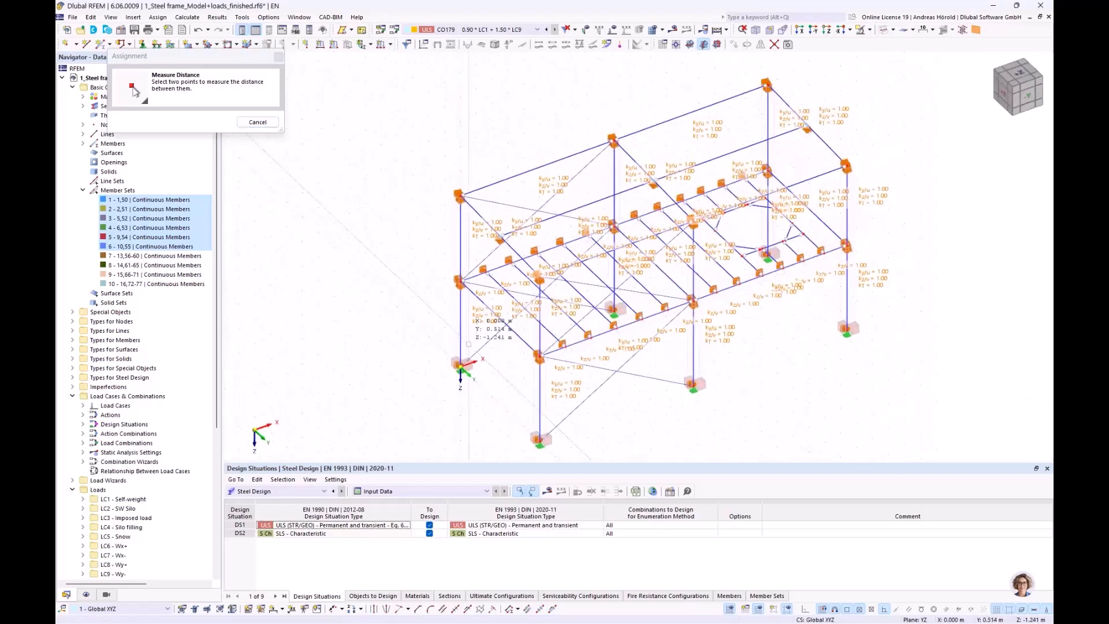
left_click(613, 140)
left_click(652, 182)
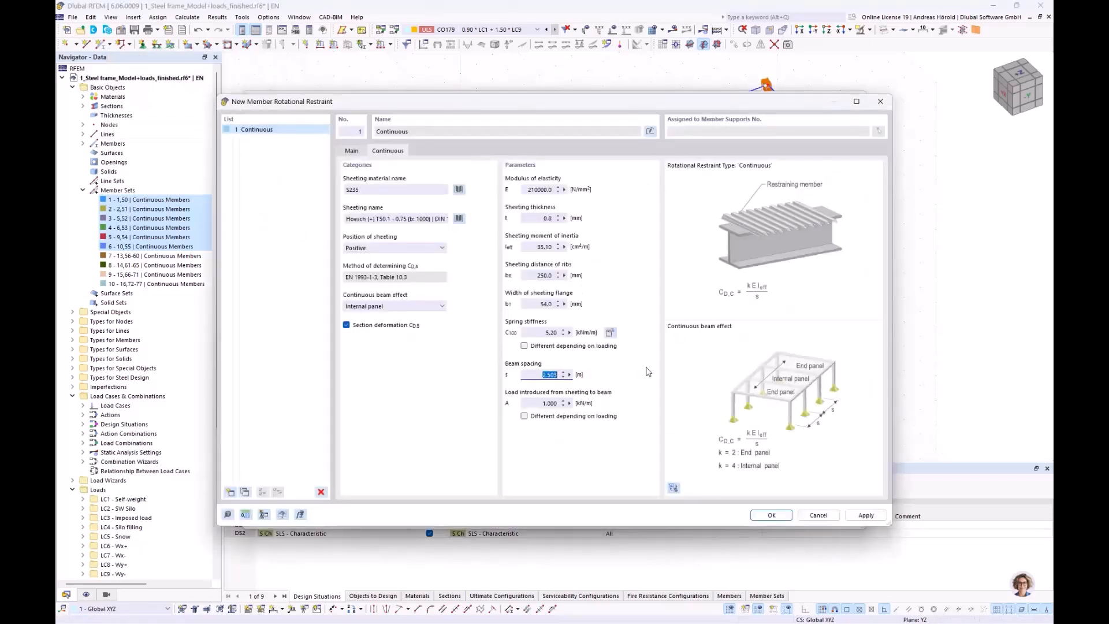
Step: Name the rotational restraint "Con. Internal" and apply it with the new member support to members 17-22
left_click(542, 404)
left_click(650, 131)
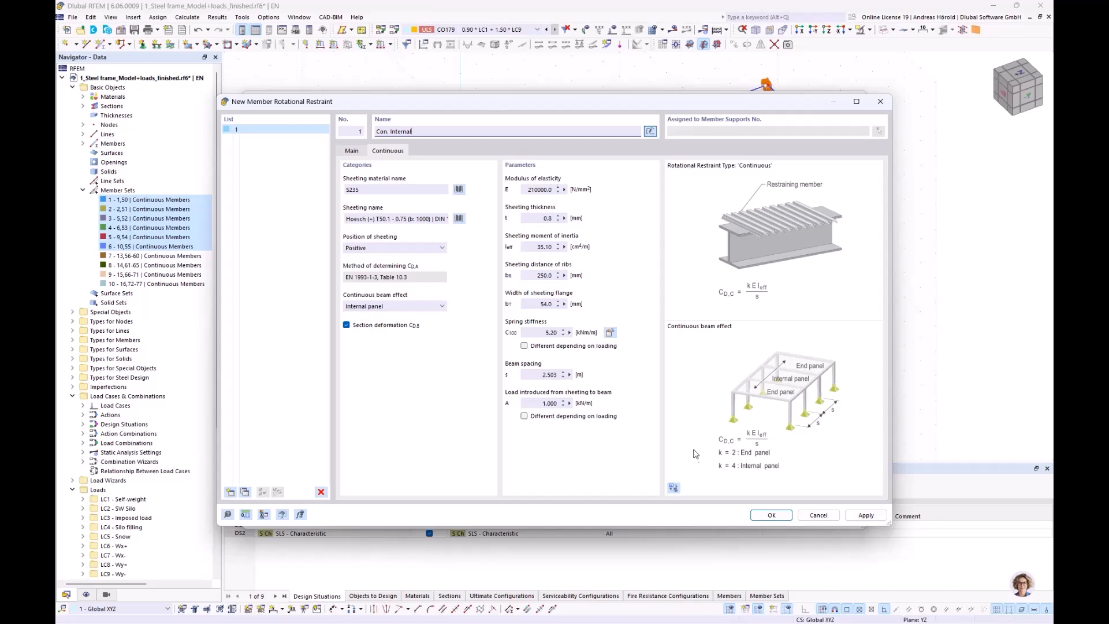
left_click(772, 514)
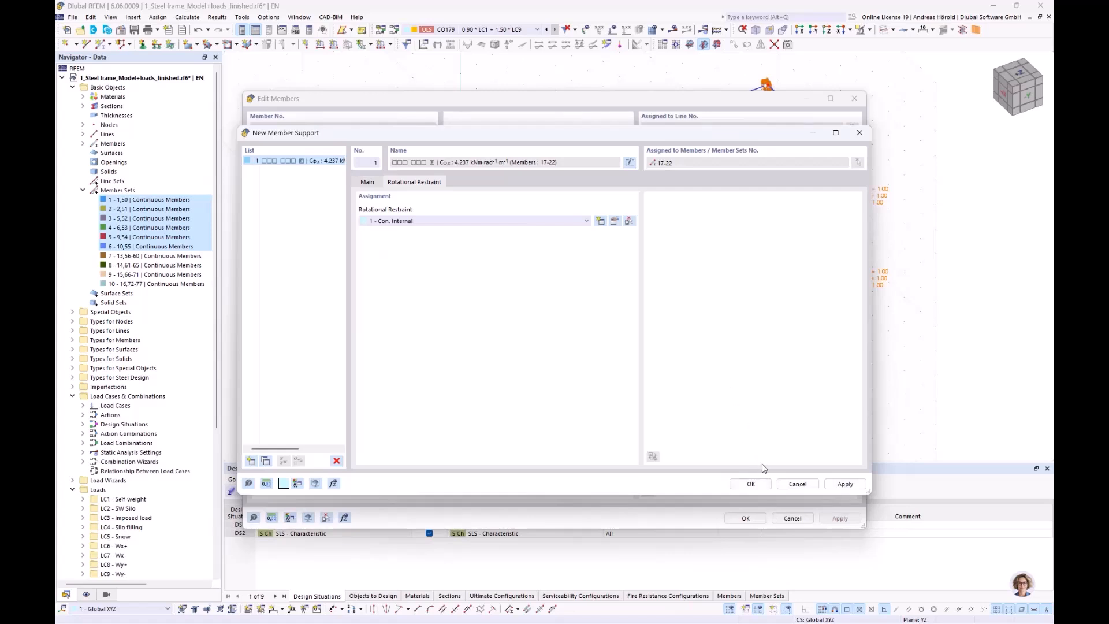
left_click(752, 486)
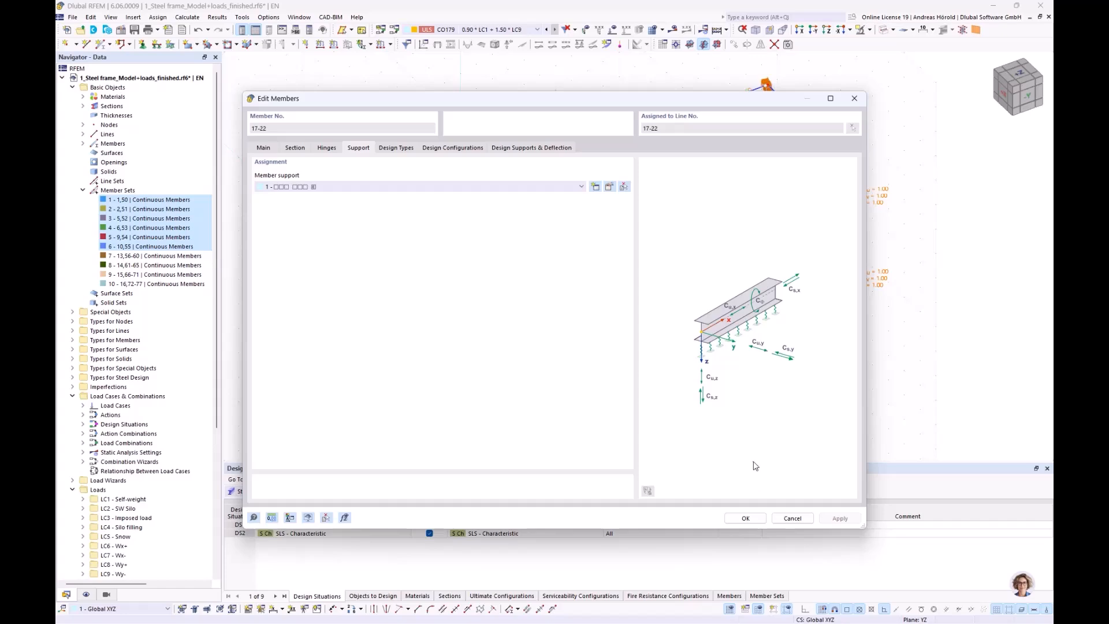
left_click(744, 518)
Step: Select the outer upper longitudinal beams 17, 18, 20 and 21 for joint editing and open their member support assignment
middle_click_drag(724, 391, 692, 368, "ctrl")
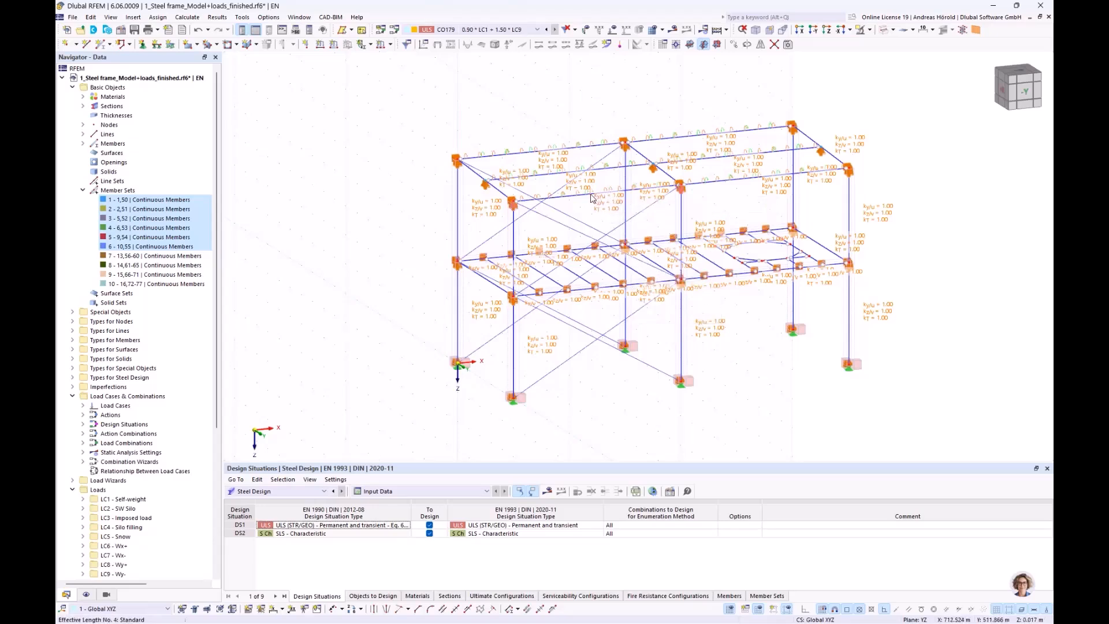
left_click(553, 198)
left_click(516, 153, "ctrl")
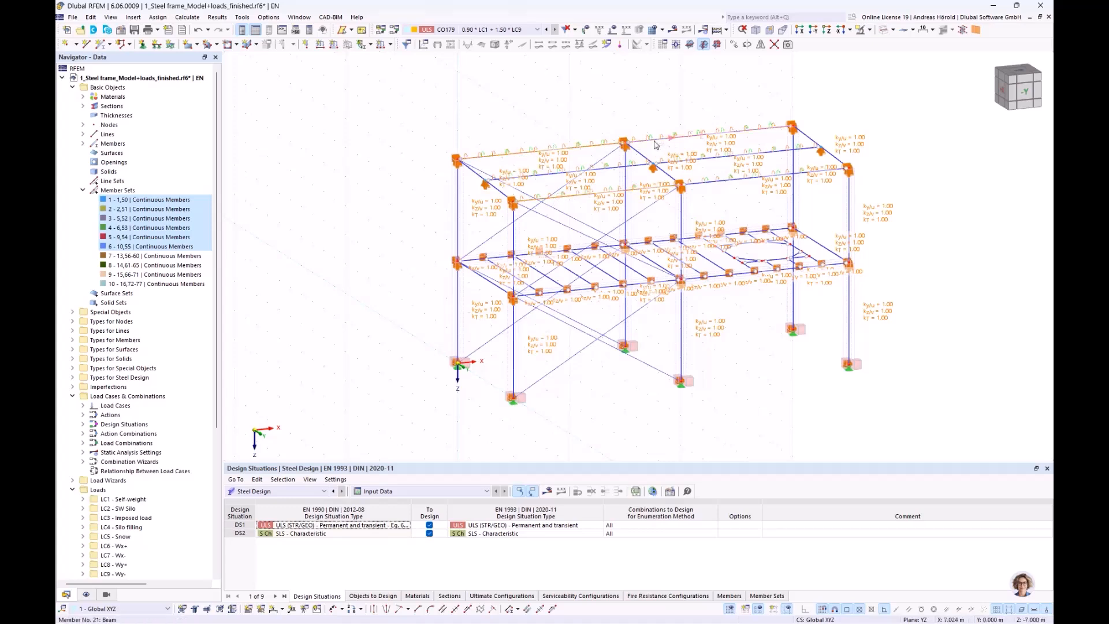
double_click(714, 186)
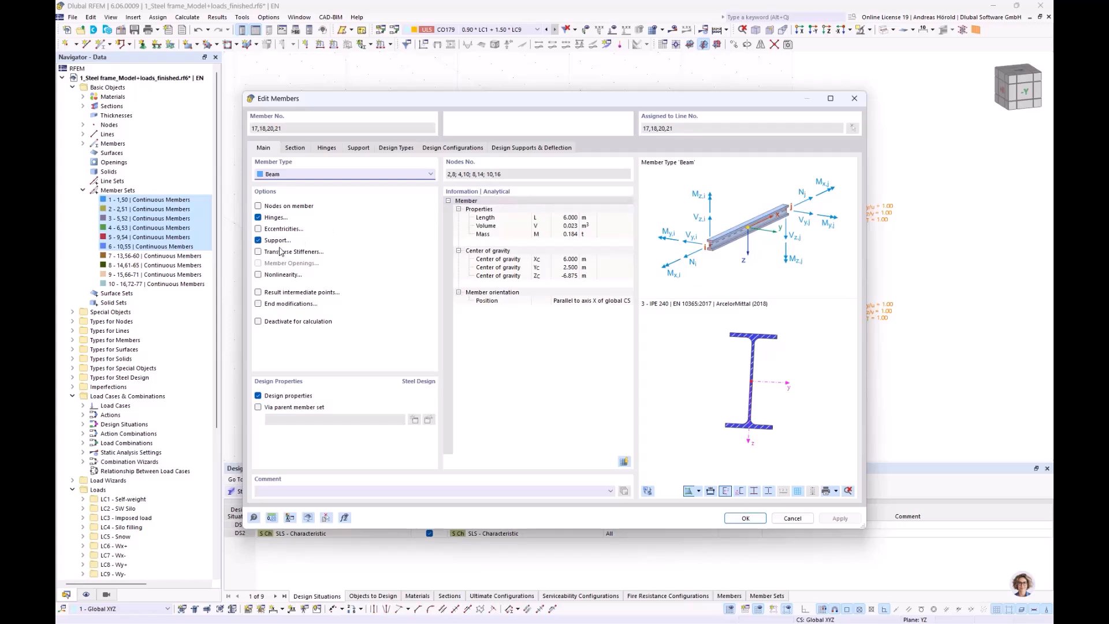
left_click(327, 148)
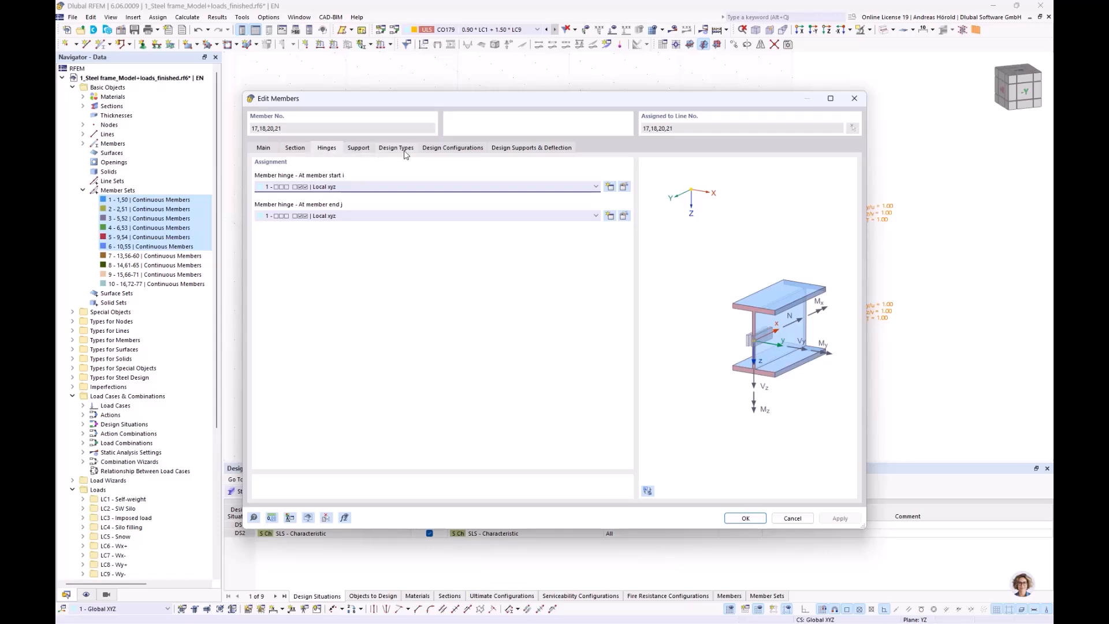
left_click(267, 149)
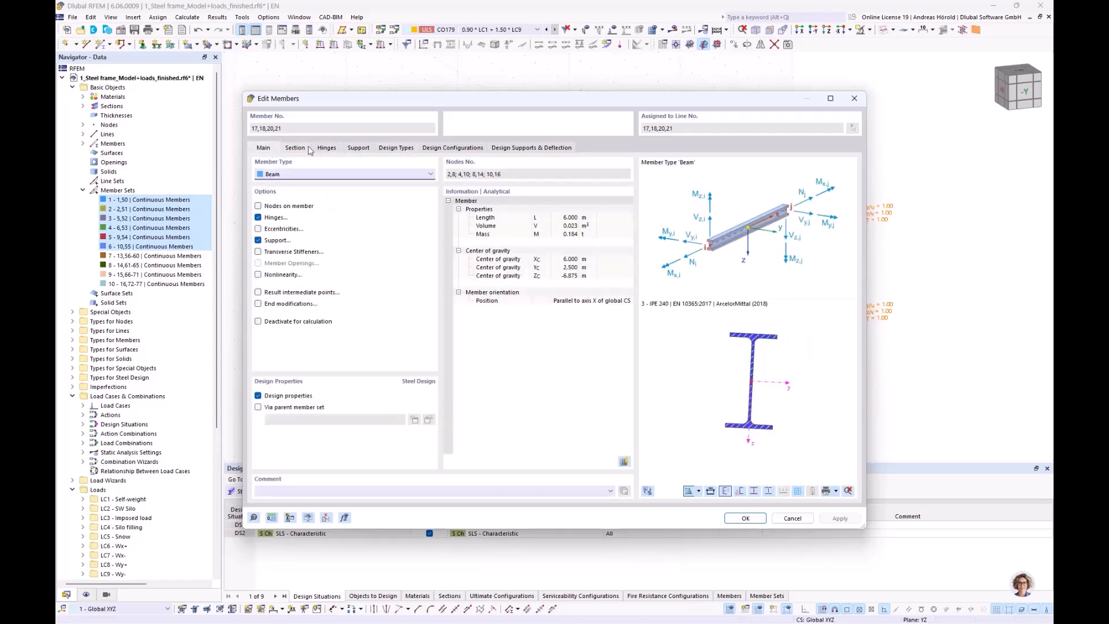
left_click(359, 148)
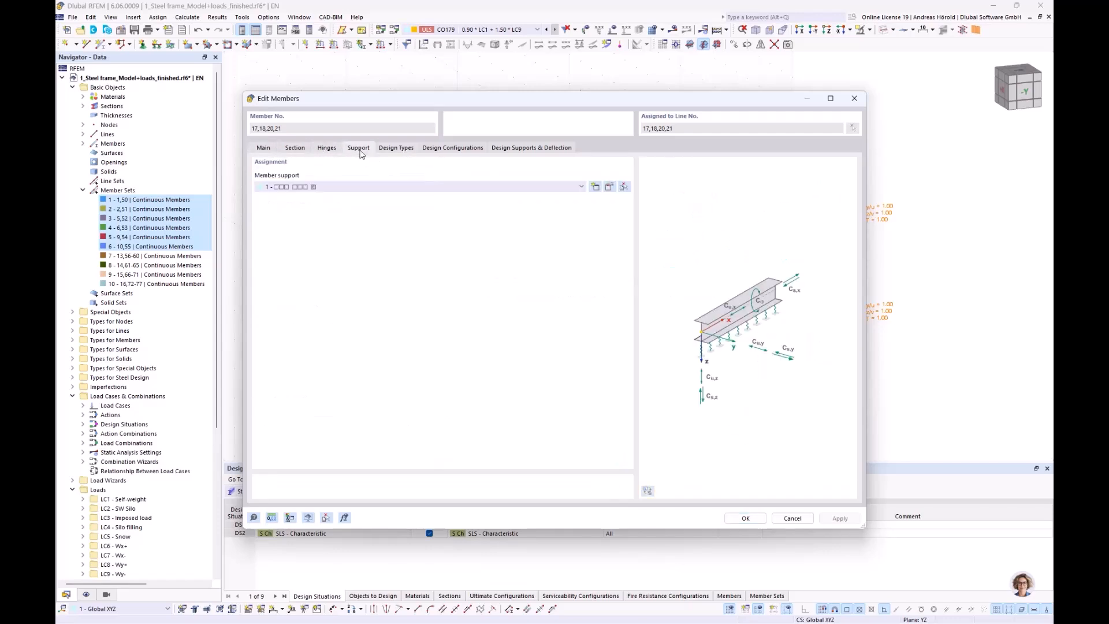
Step: Create a new member support for members 17, 18, 20 and 21 with a rotational restraint about x, assigning Con. Internal
left_click(595, 187)
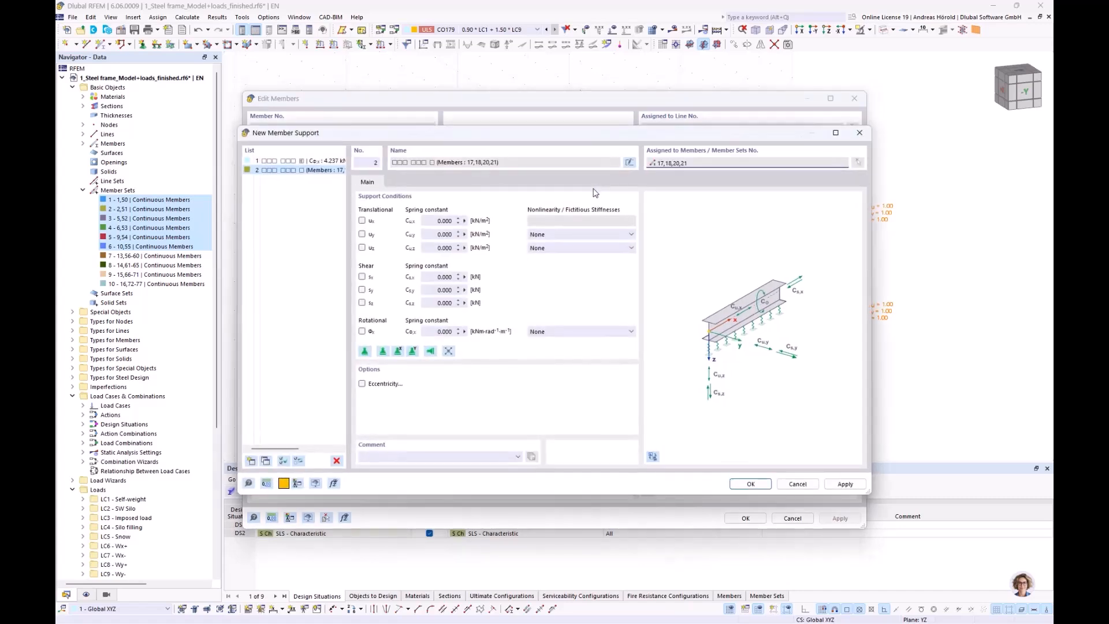
left_click(364, 331)
left_click(363, 332)
left_click(614, 338)
left_click(600, 347)
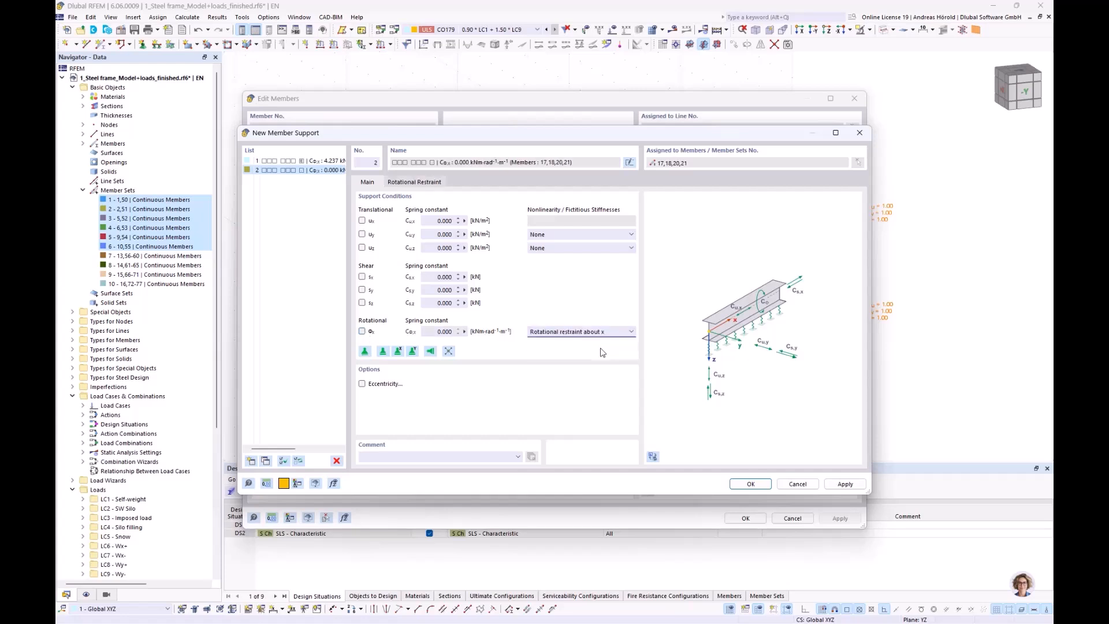
left_click(420, 181)
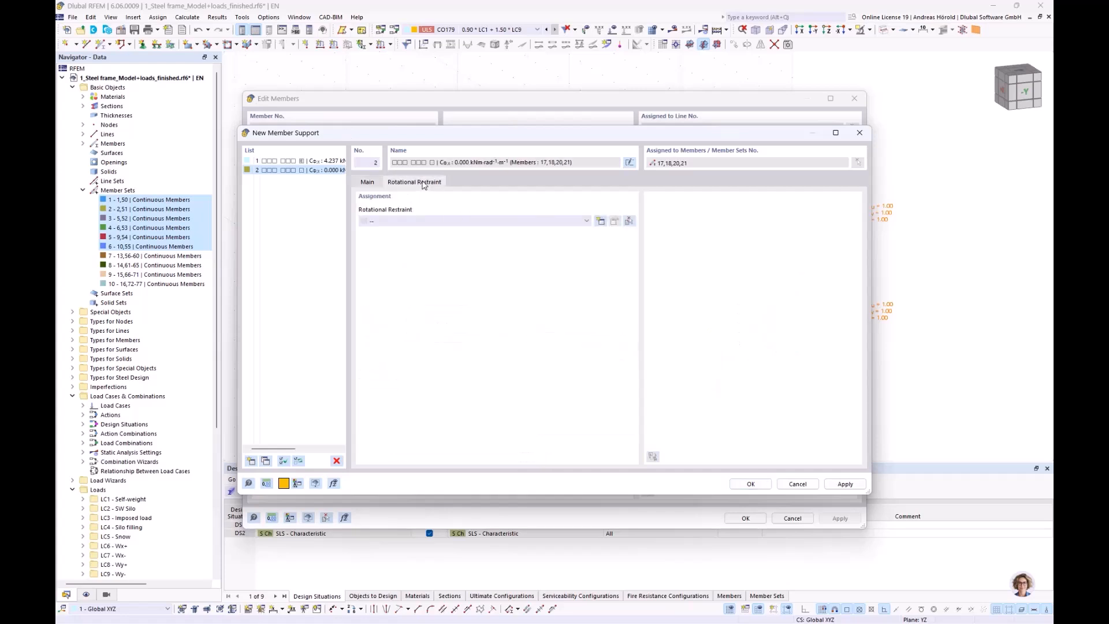
left_click(579, 224)
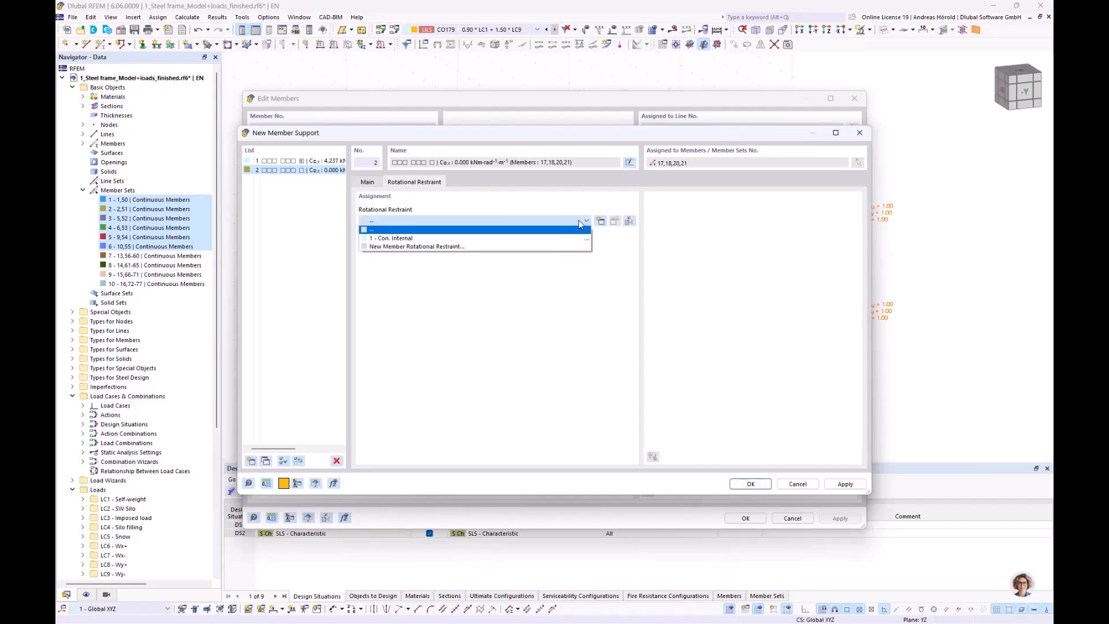
left_click(517, 239)
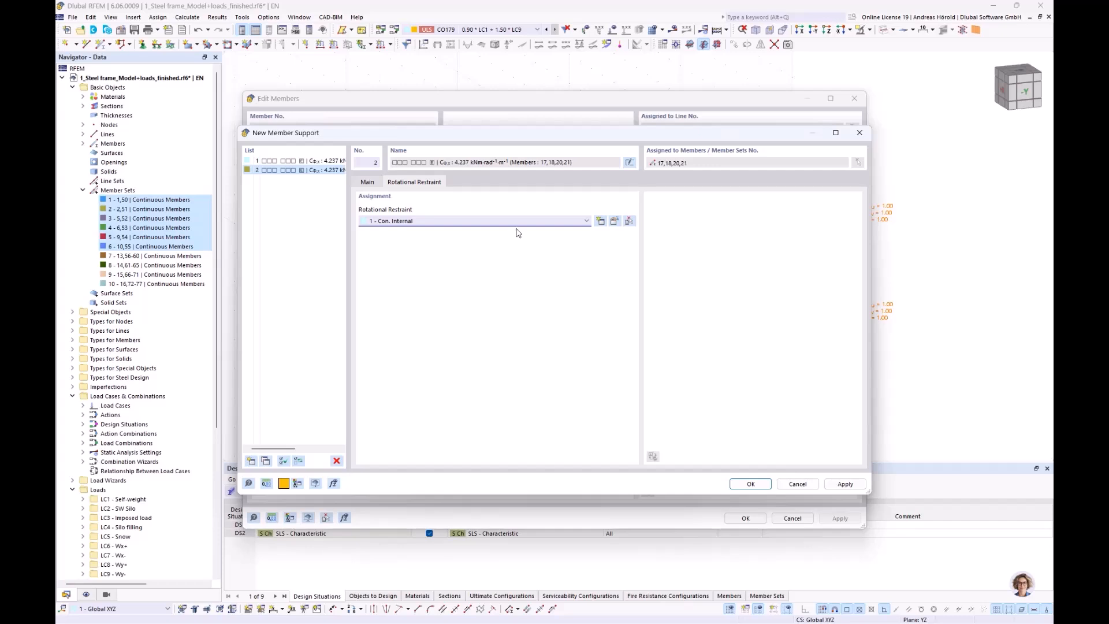
Step: Copy the Con. Internal restraint, set the copy's continuous beam effect to end panel, and apply the new member support to the outer beams
left_click(615, 223)
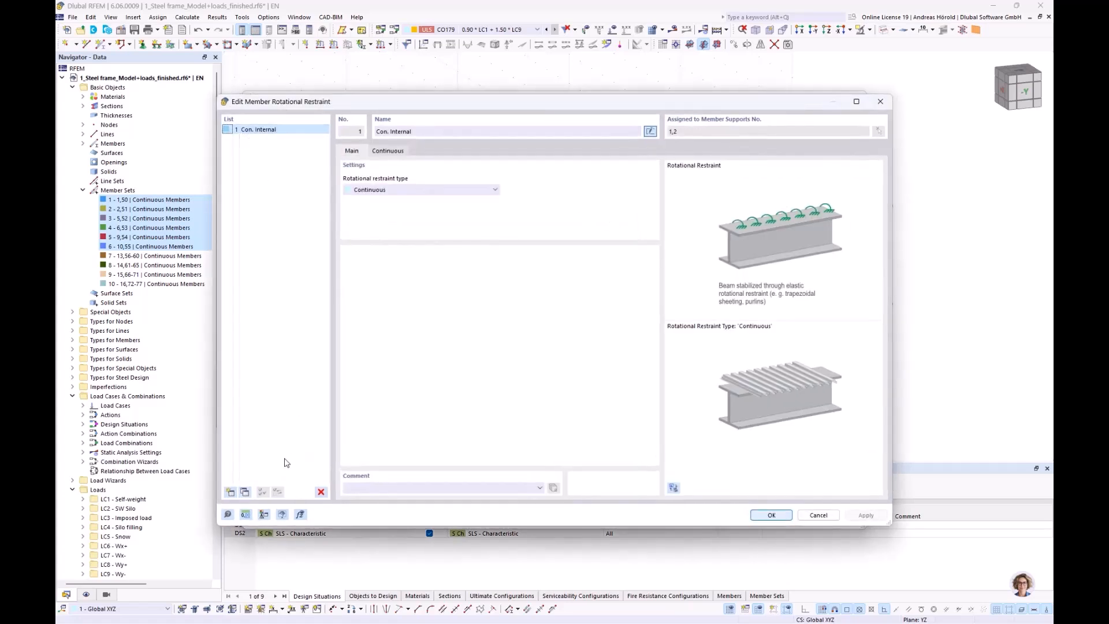
left_click(245, 492)
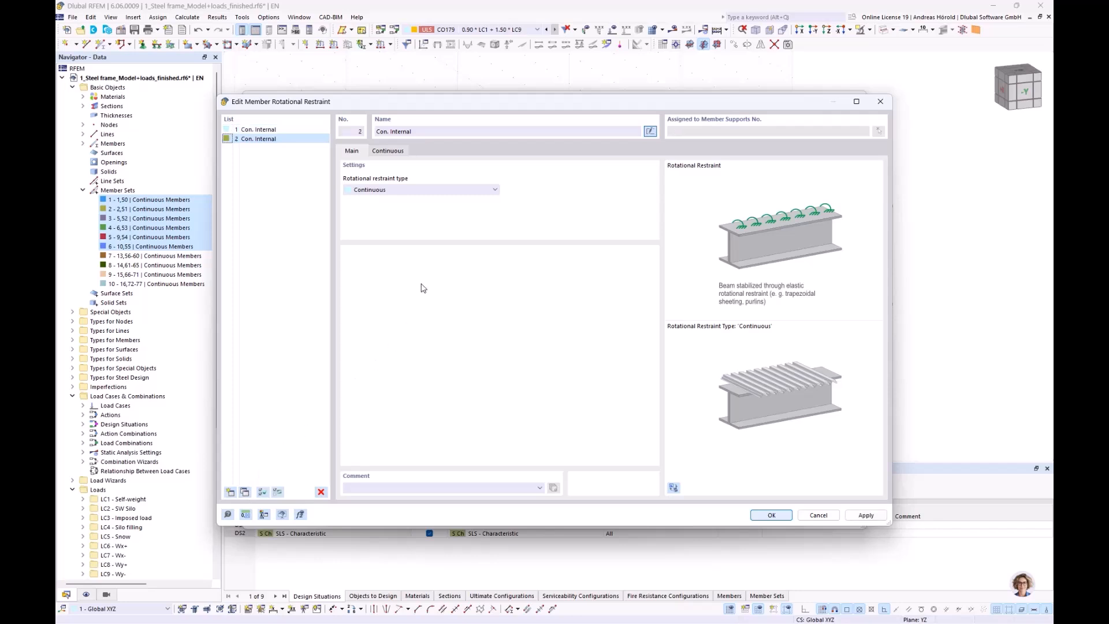
left_click(388, 151)
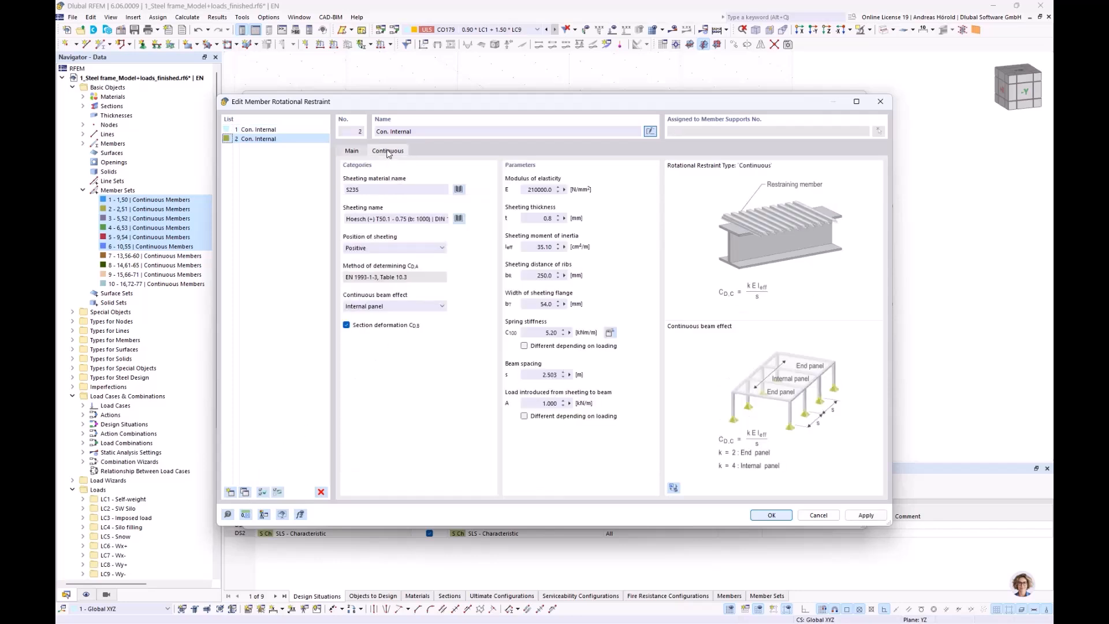
left_click(406, 307)
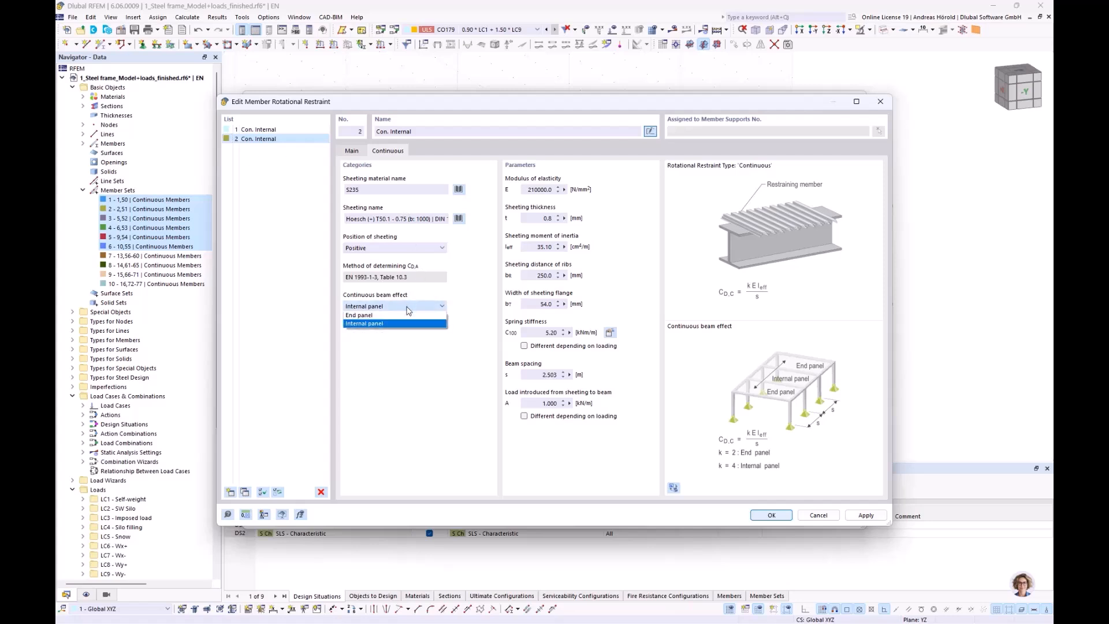
left_click(407, 317)
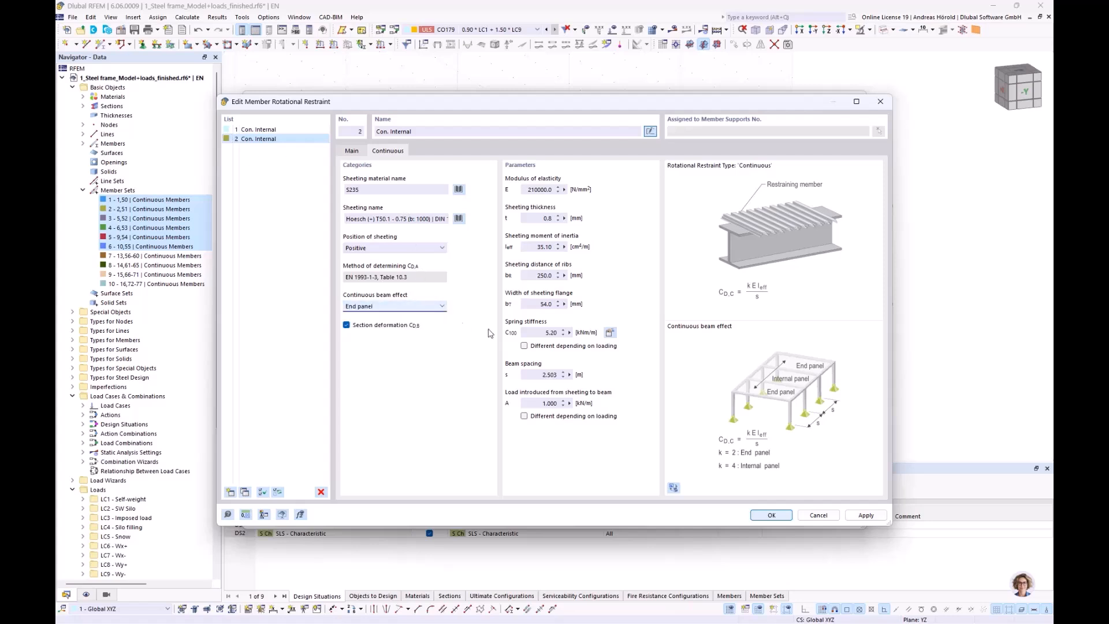
left_click(773, 515)
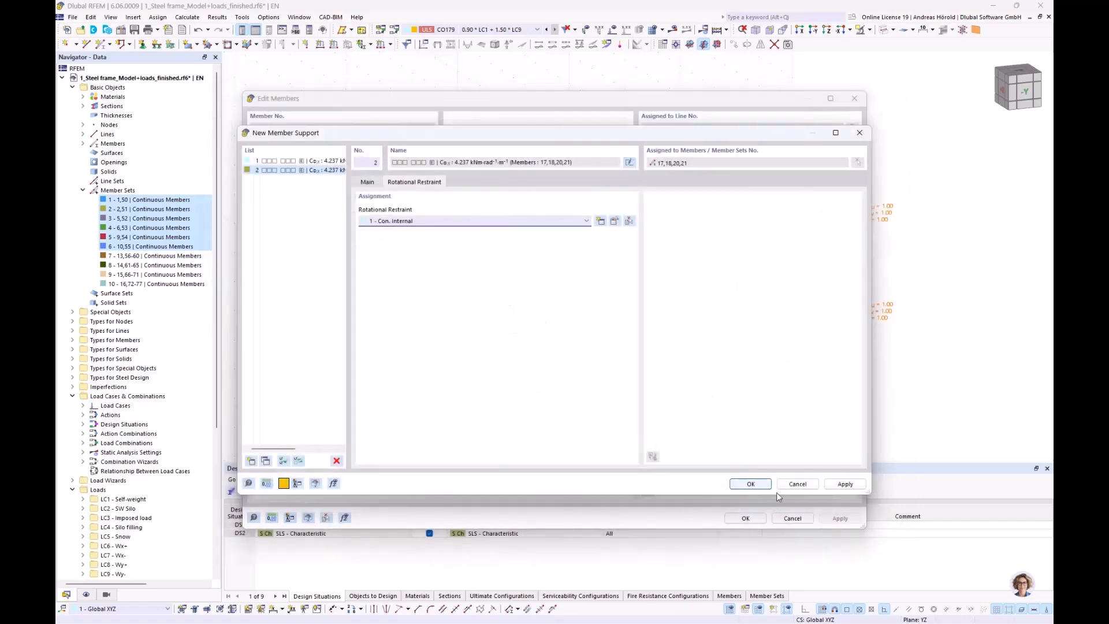
left_click(751, 487)
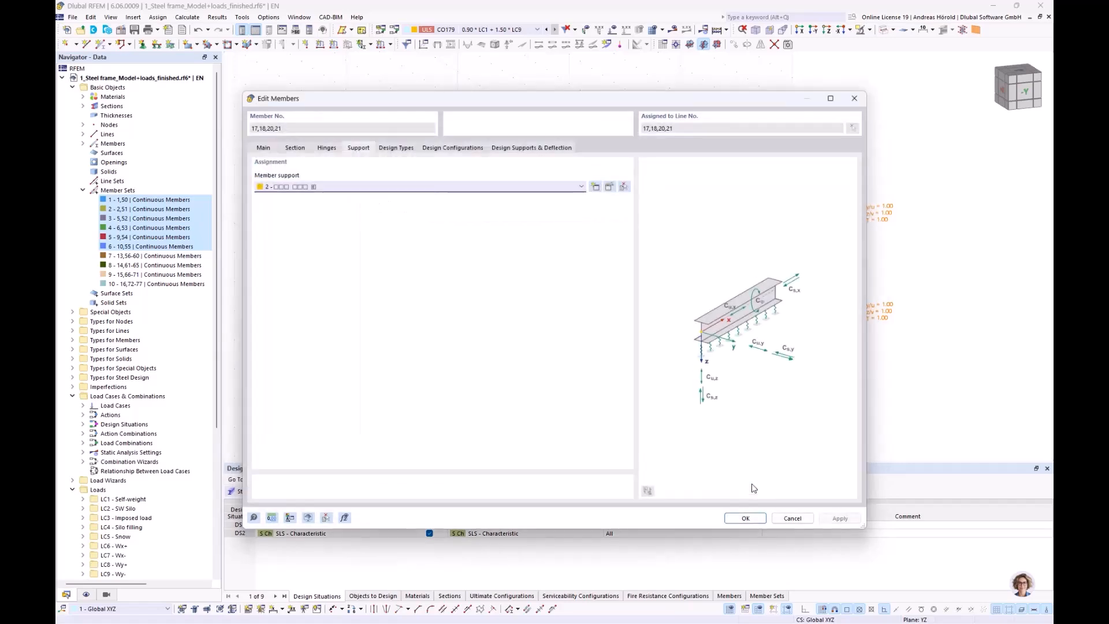
left_click(745, 517)
Step: Inspect the member support and rotational restraint assigned to member 19 on the middle upper longitudinal beam
middle_click_drag(624, 401, 636, 408, "ctrl")
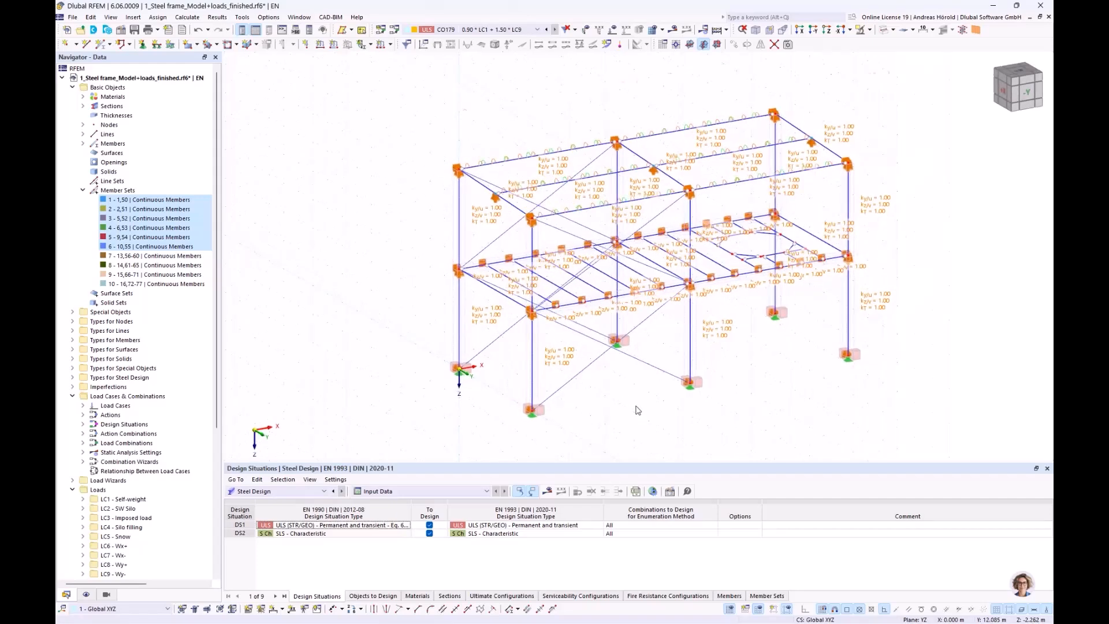
scroll(638, 410, "up", 1)
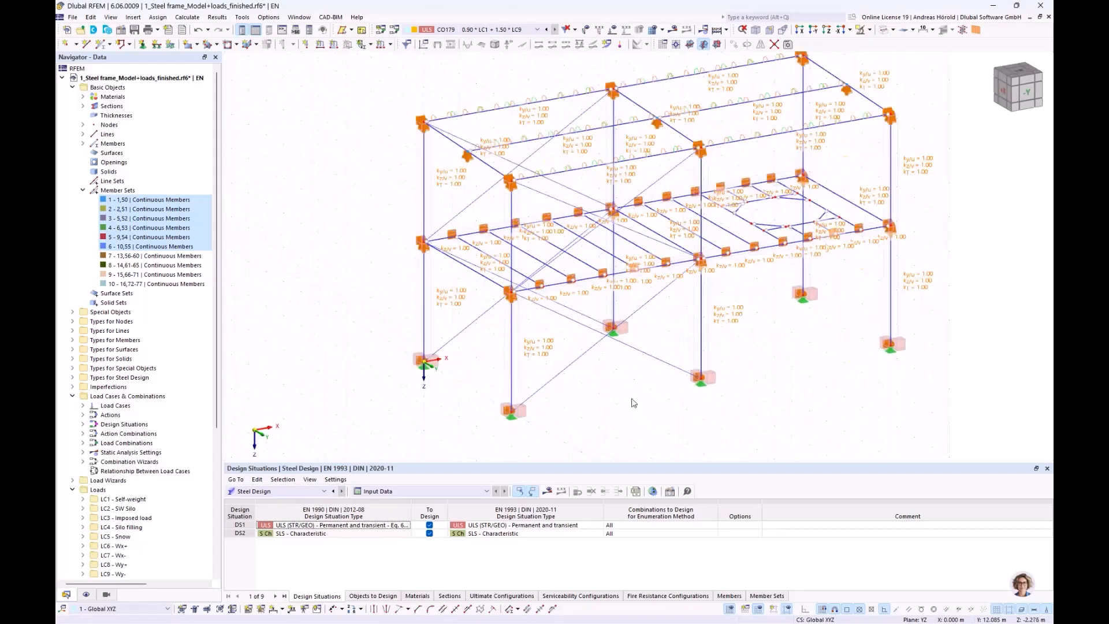
double_click(597, 133)
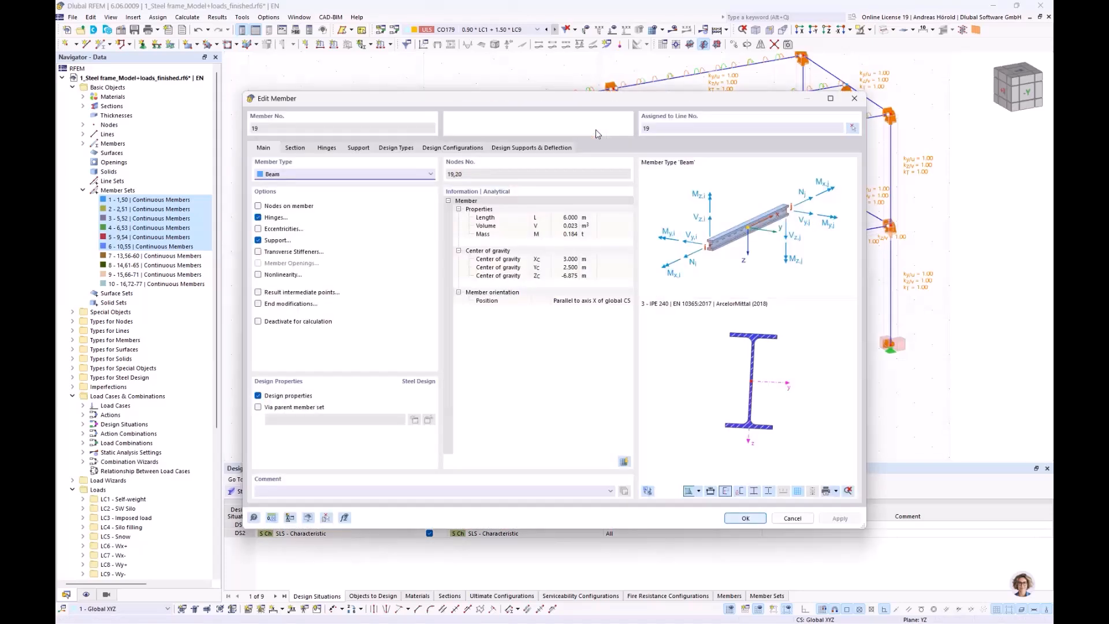
left_click(358, 148)
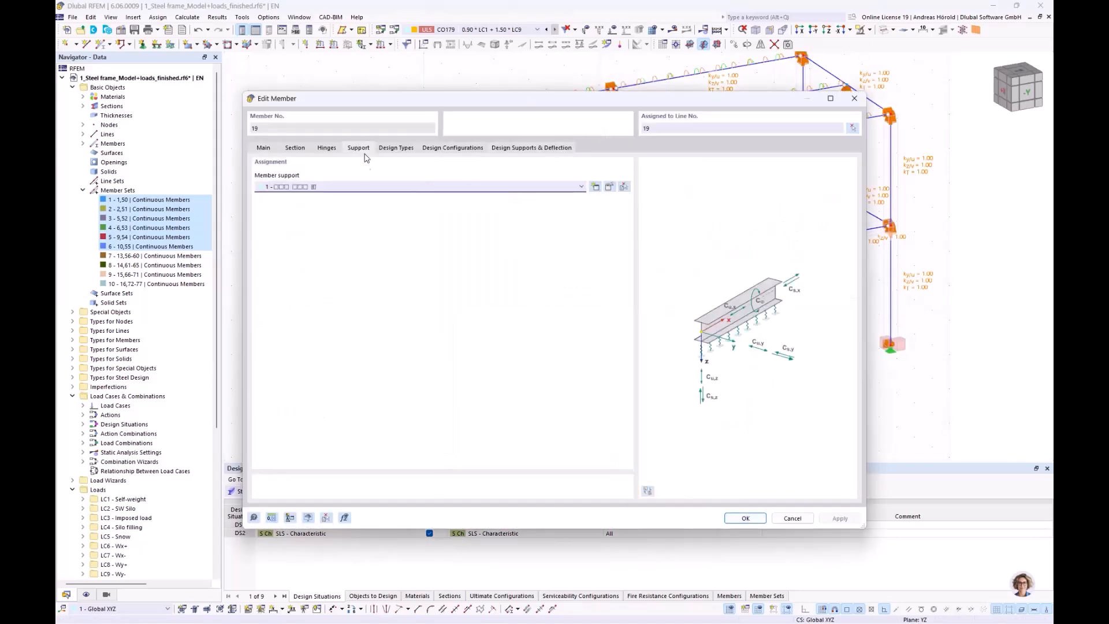
left_click(609, 187)
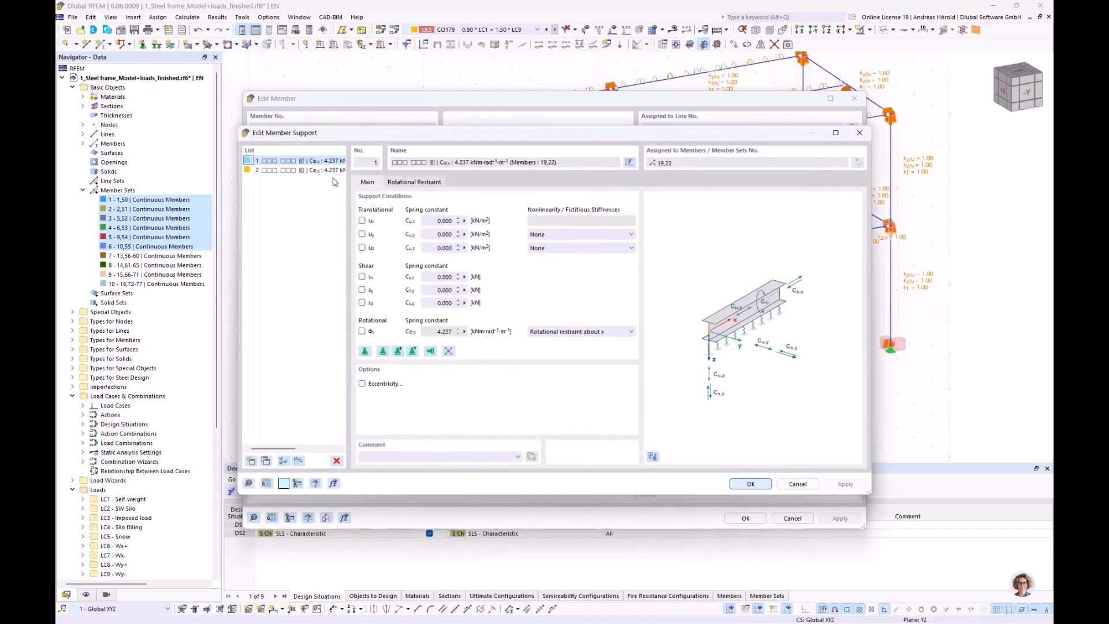
left_click(413, 183)
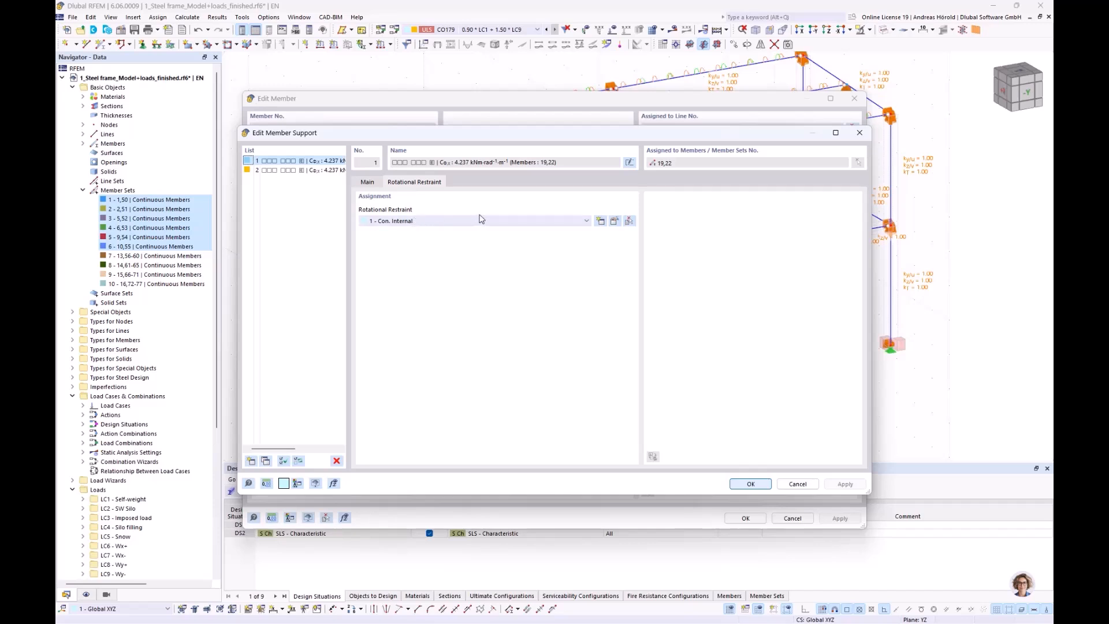
left_click(796, 485)
left_click(792, 516)
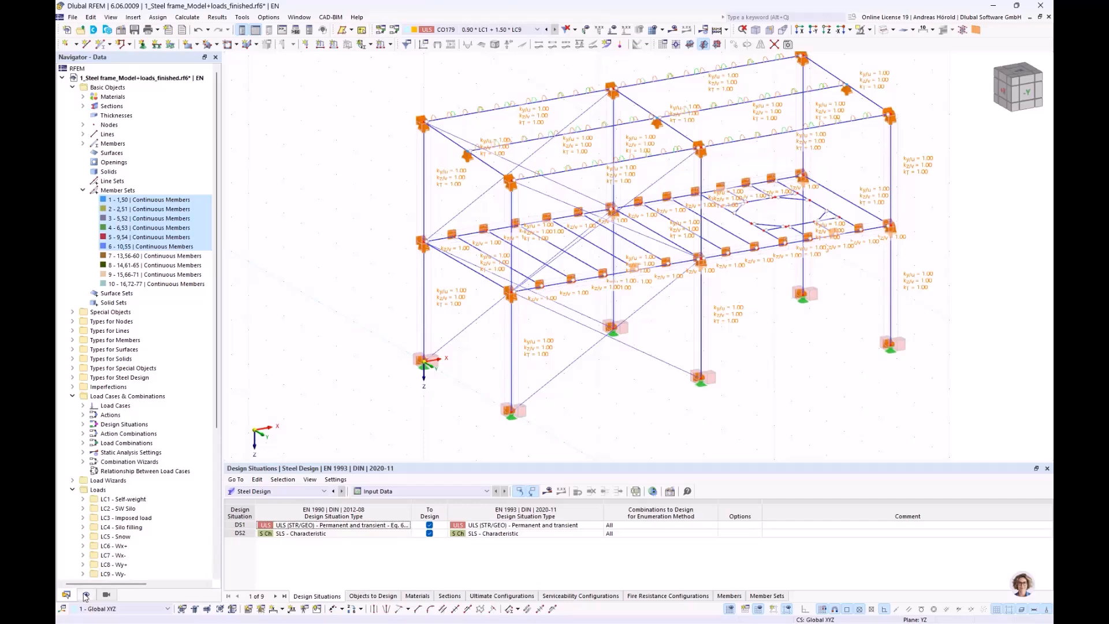
Step: Hide the member effective lengths of the steel design types in the model view
left_click(86, 595)
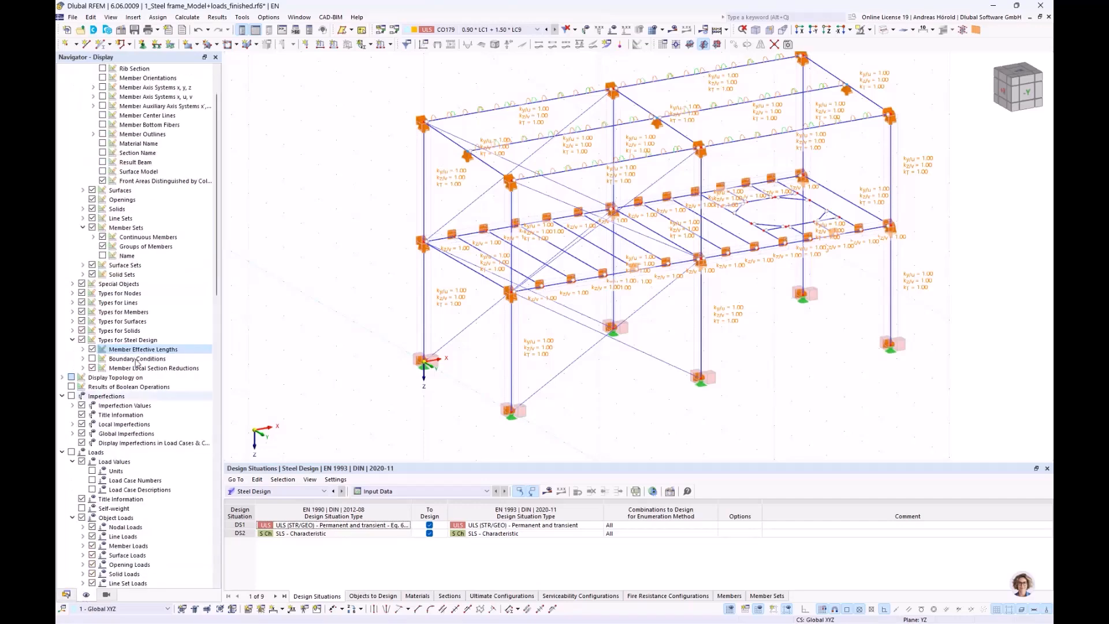
scroll(153, 289, "up", 2)
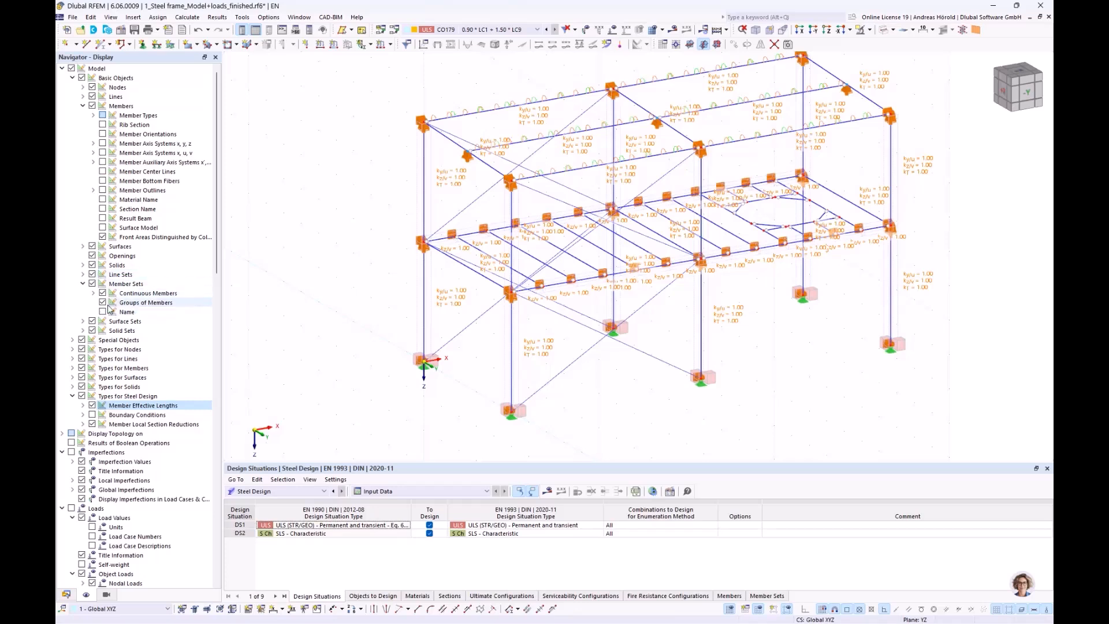
left_click(93, 406)
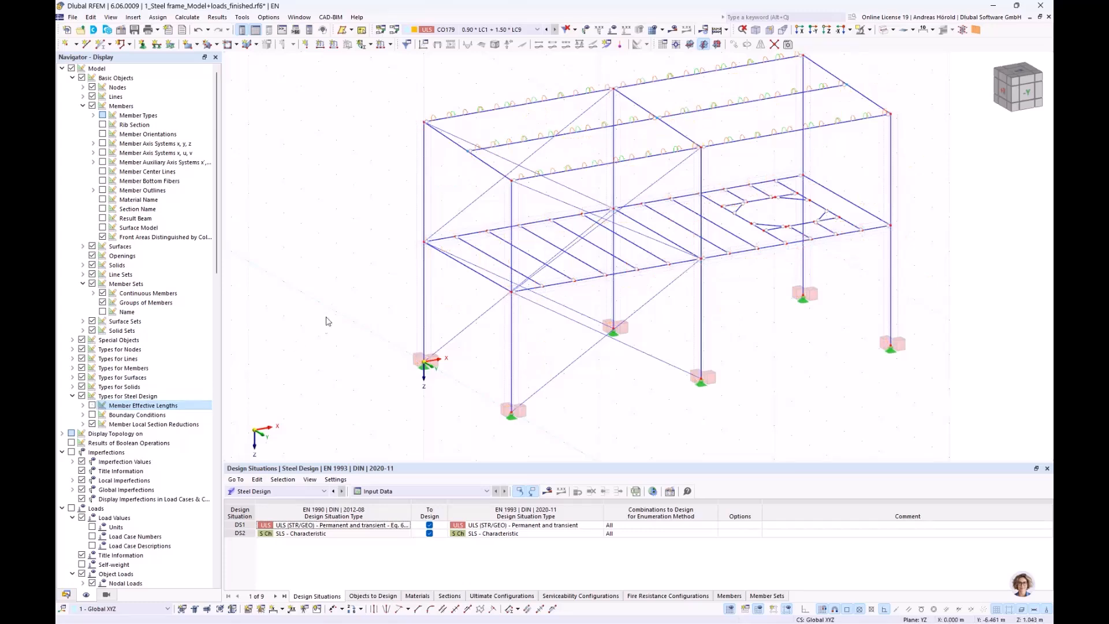
middle_click_drag(338, 295, 449, 229, "ctrl")
left_click_drag(503, 139, 465, 173)
left_click_drag(685, 145, 668, 168)
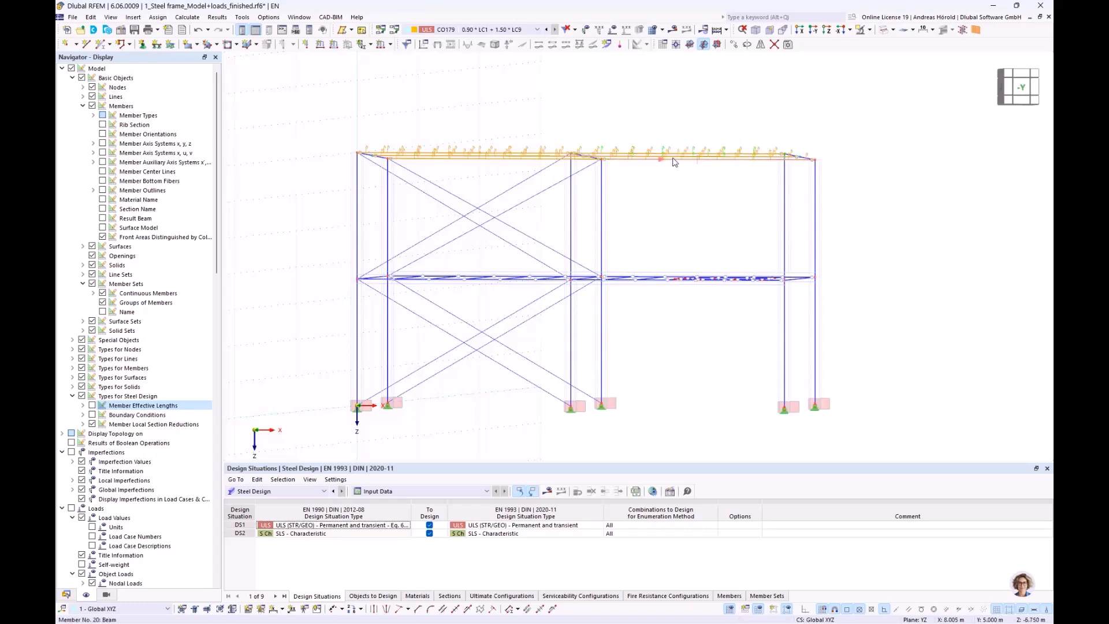
double_click(674, 163)
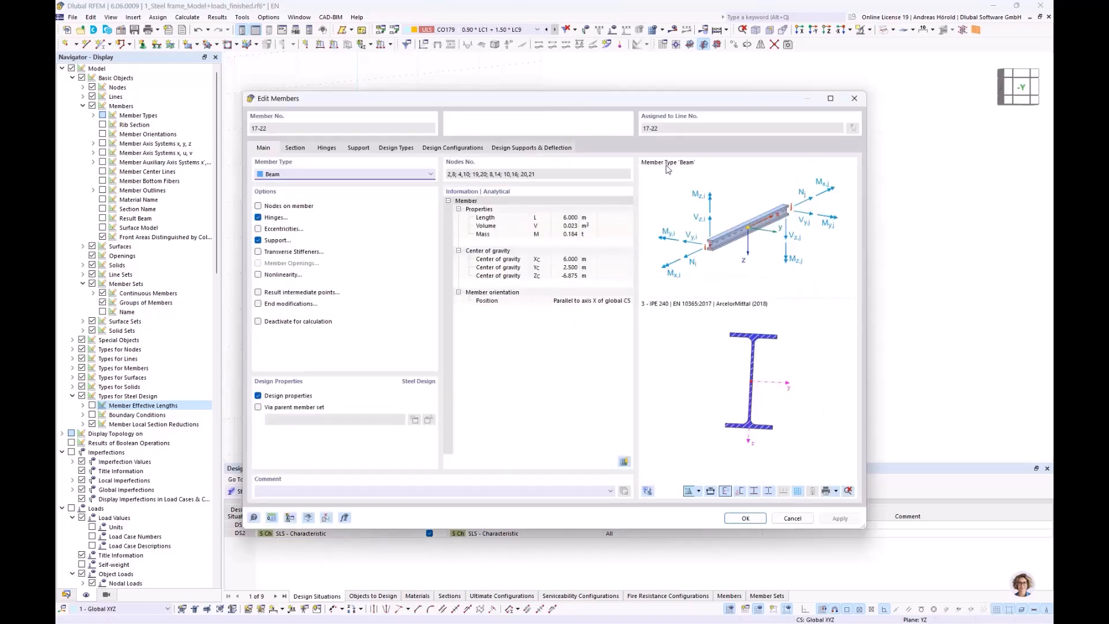
left_click(356, 148)
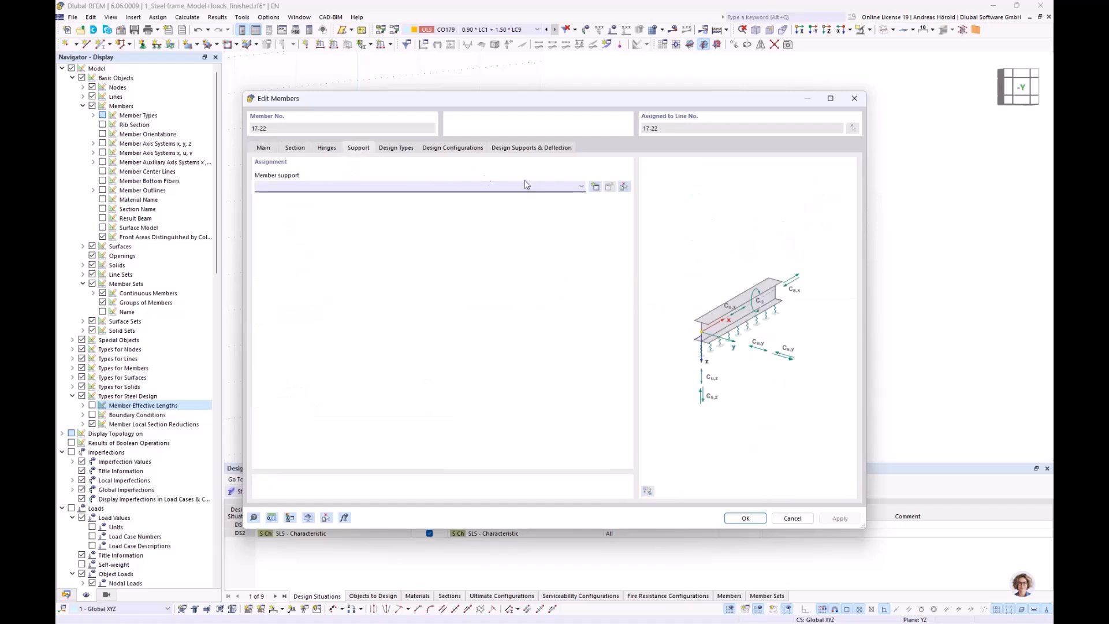
left_click(580, 185)
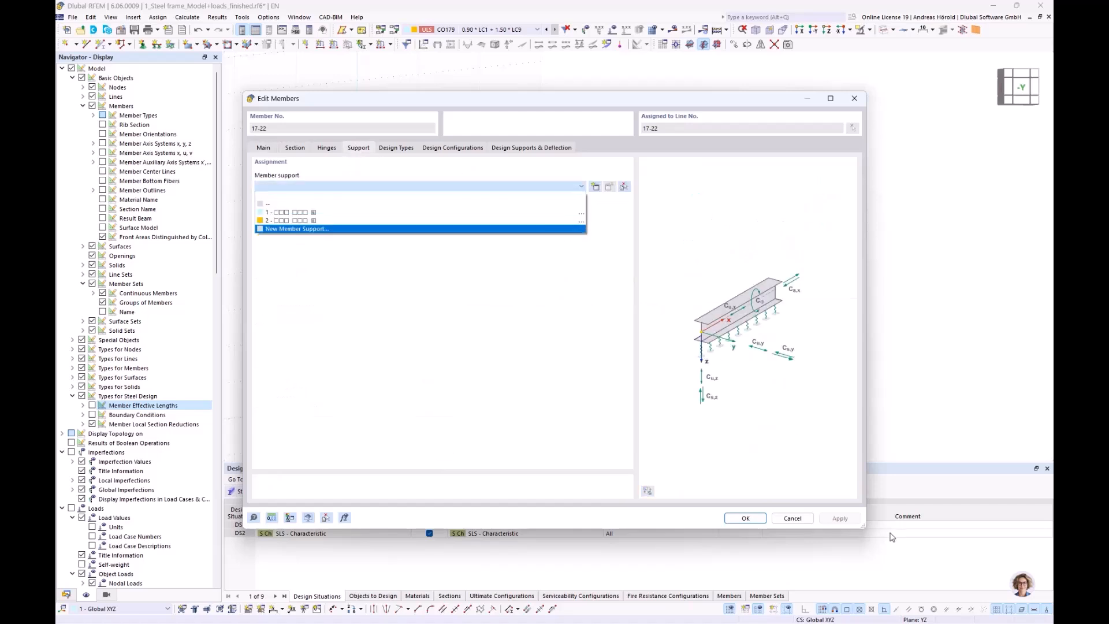
left_click(792, 519)
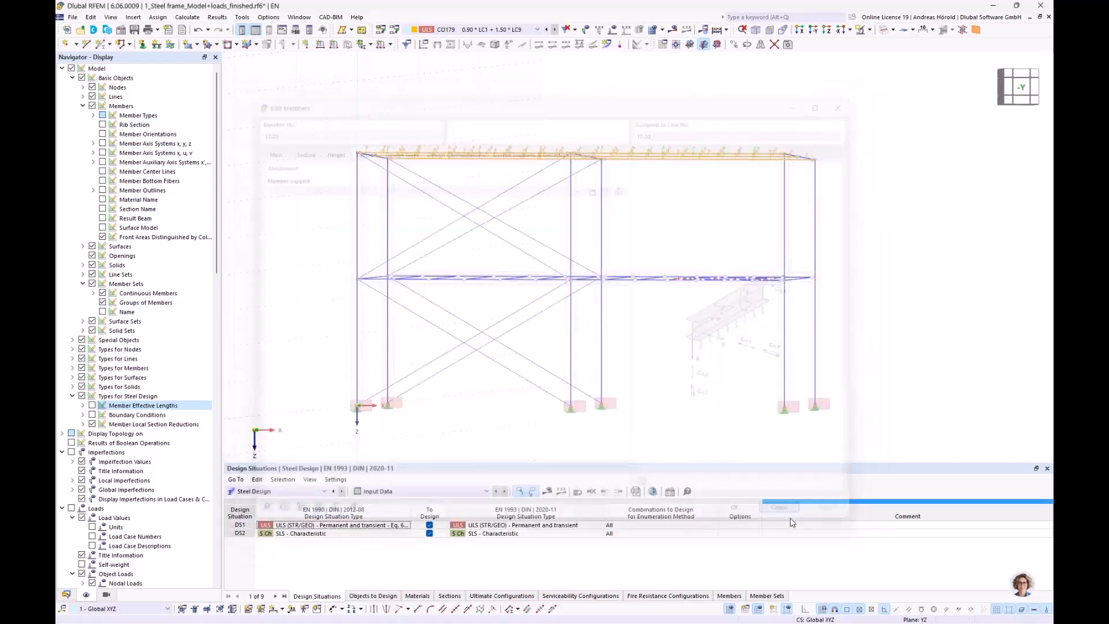
Step: Select both existing member supports, numbers 1 and 2, and open them for joint editing
mouse_move(674, 367)
middle_mouse_down("ctrl")
mouse_move(700, 380)
mouse_move(669, 364)
middle_mouse_up("ctrl")
middle_click_drag(668, 364, 695, 373)
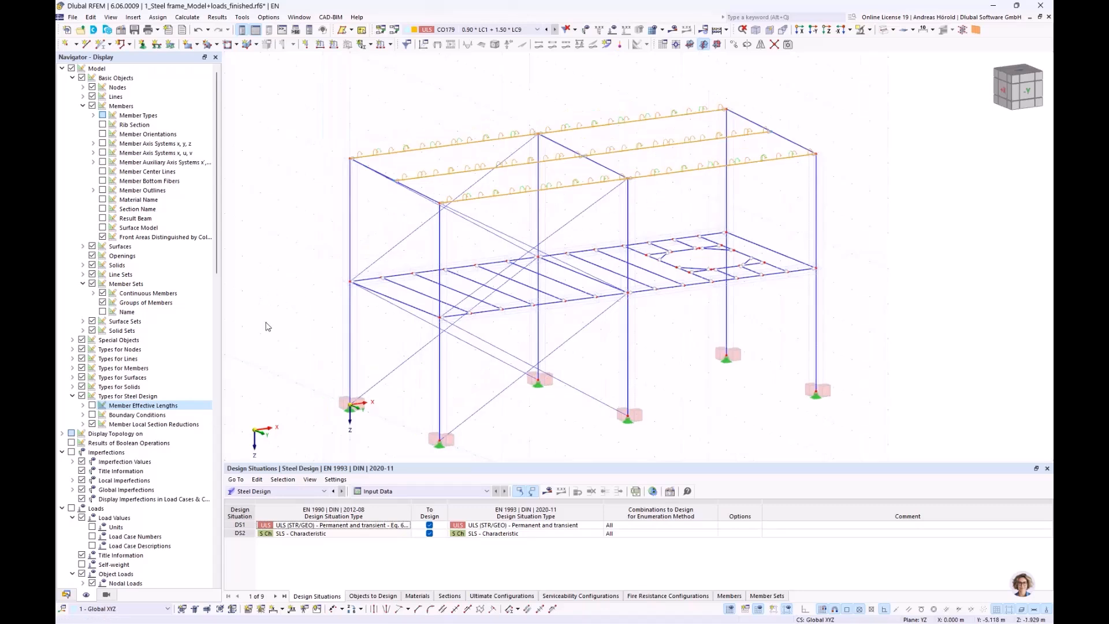
left_click(65, 594)
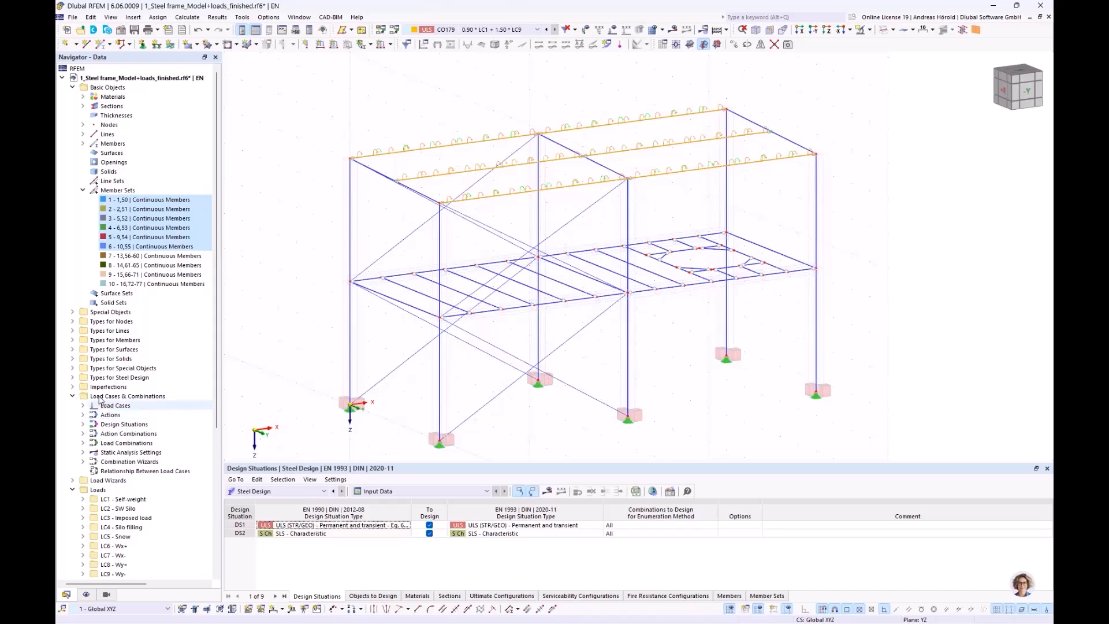
left_click(73, 340)
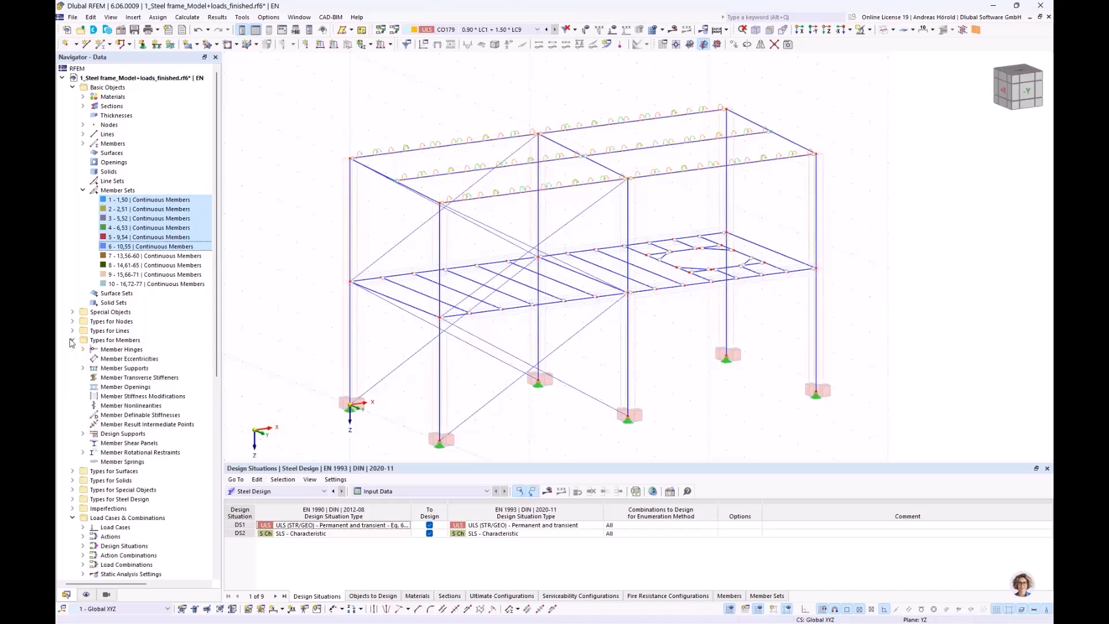
left_click(82, 368)
left_click(144, 378)
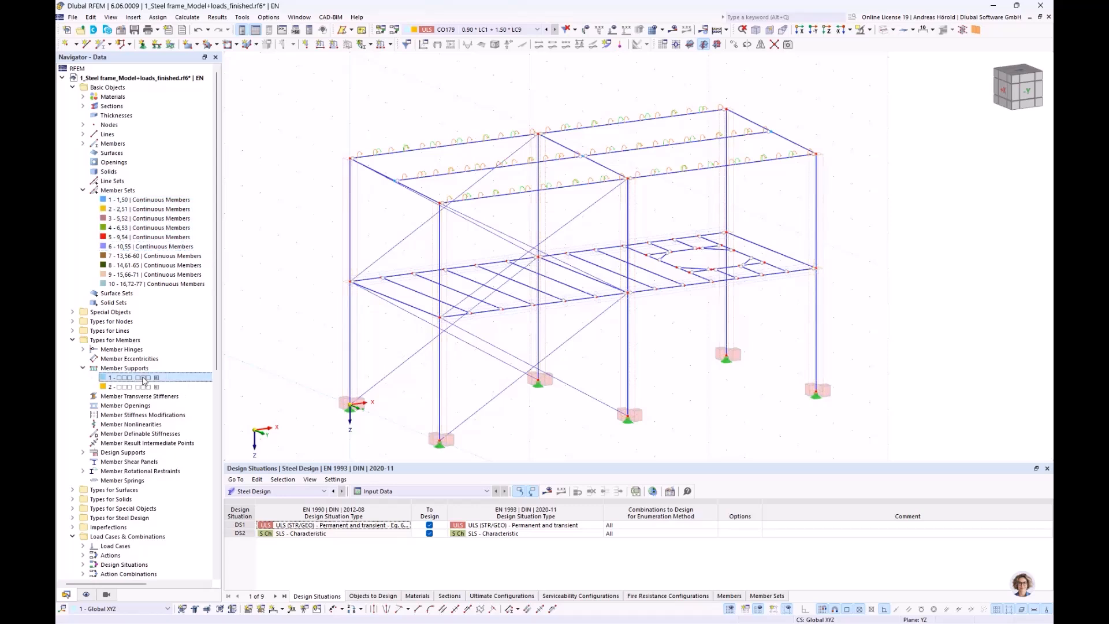
left_click(144, 387, "ctrl")
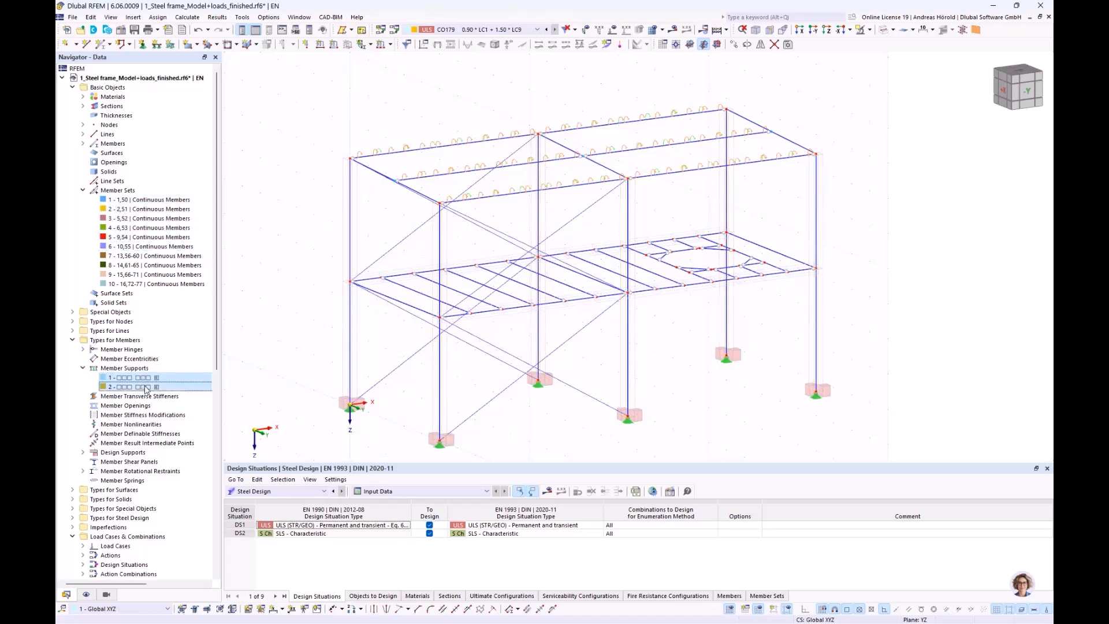
right_click(146, 389)
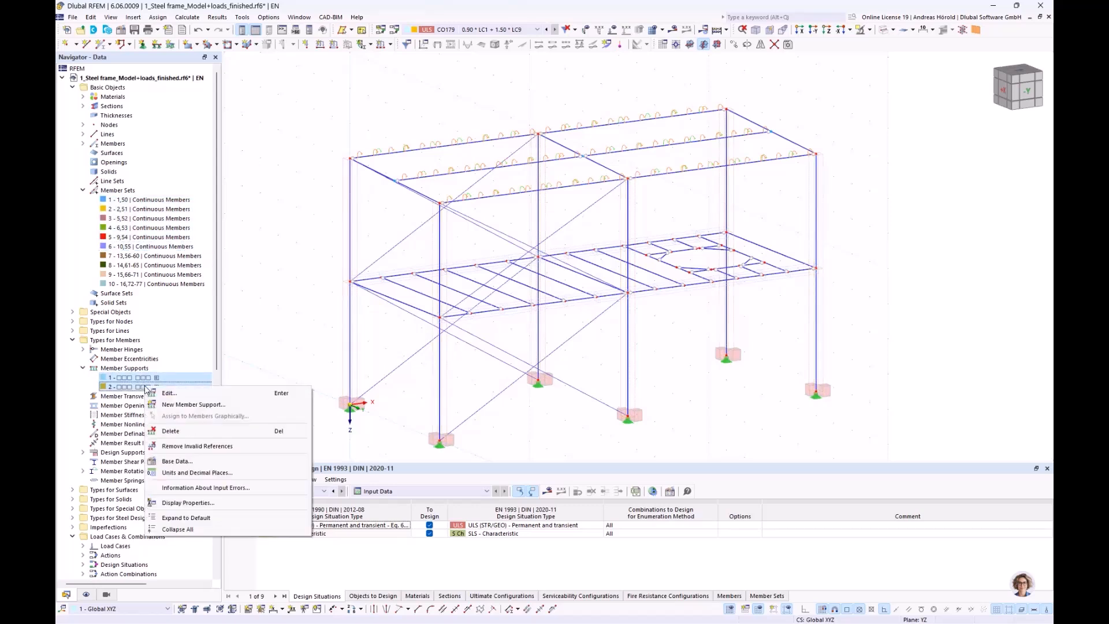
left_click(176, 395)
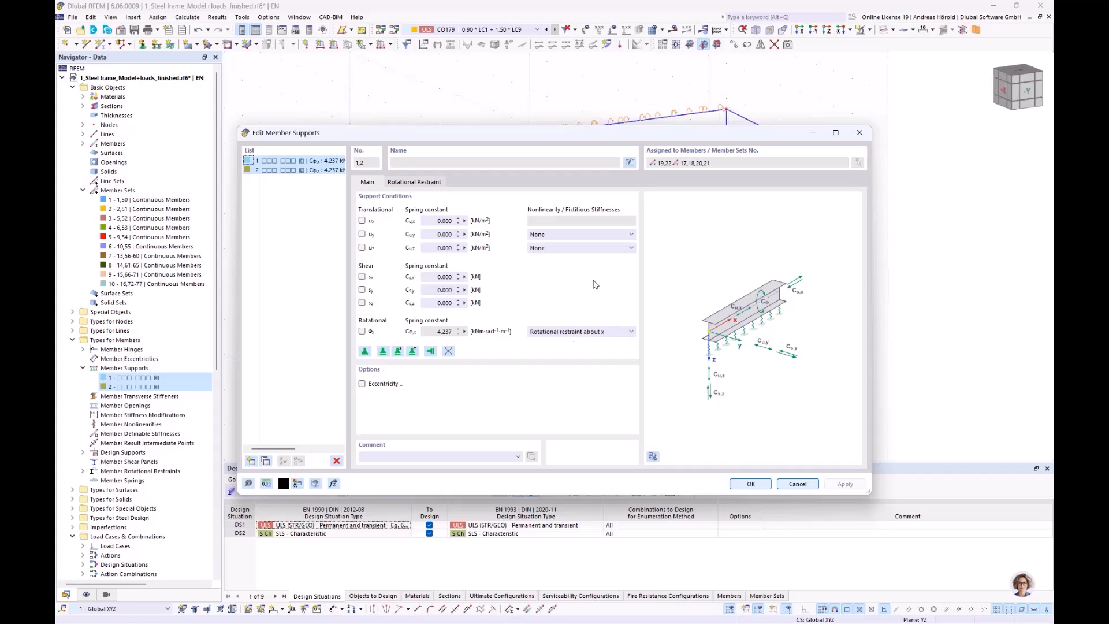
Step: Add a shear panel in y to both member supports and set its eccentricity reference to the section's top middle point
left_click(633, 237)
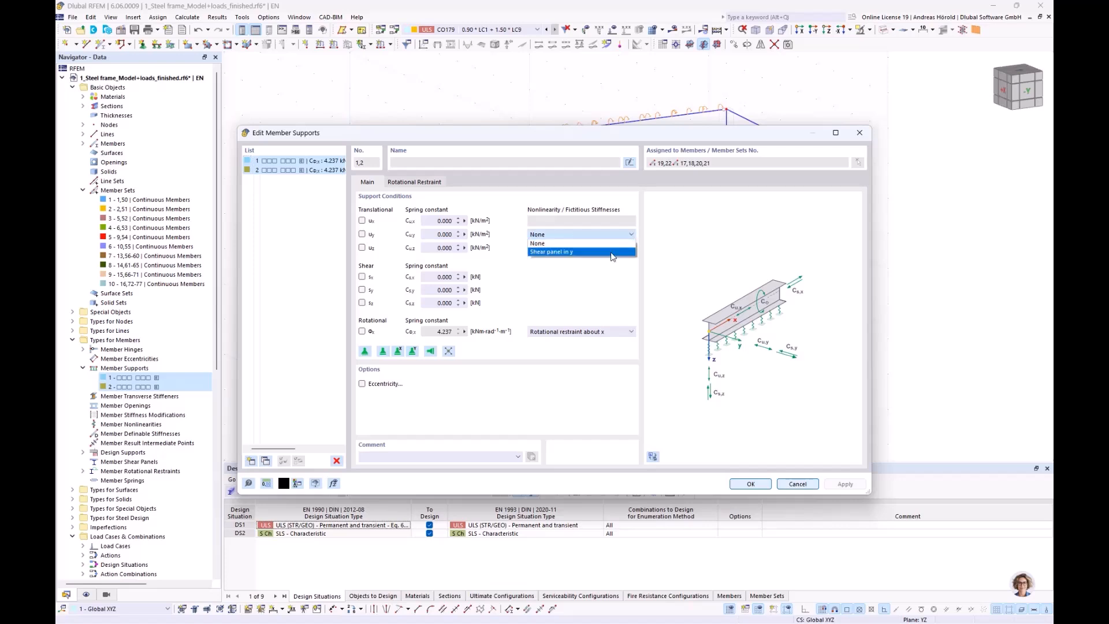
left_click(612, 253)
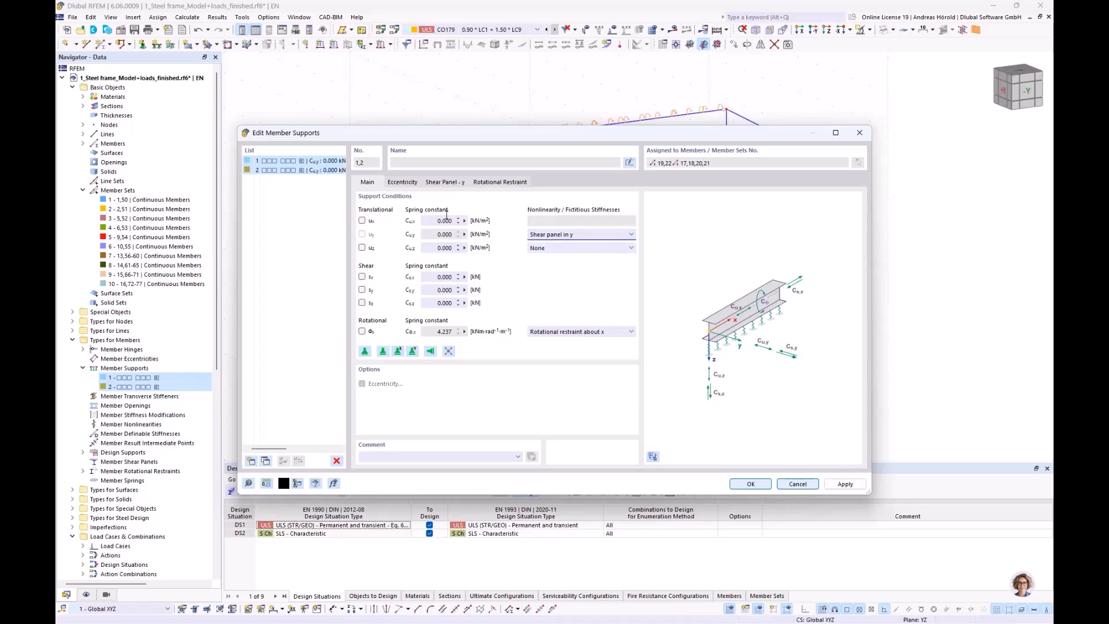
left_click(397, 182)
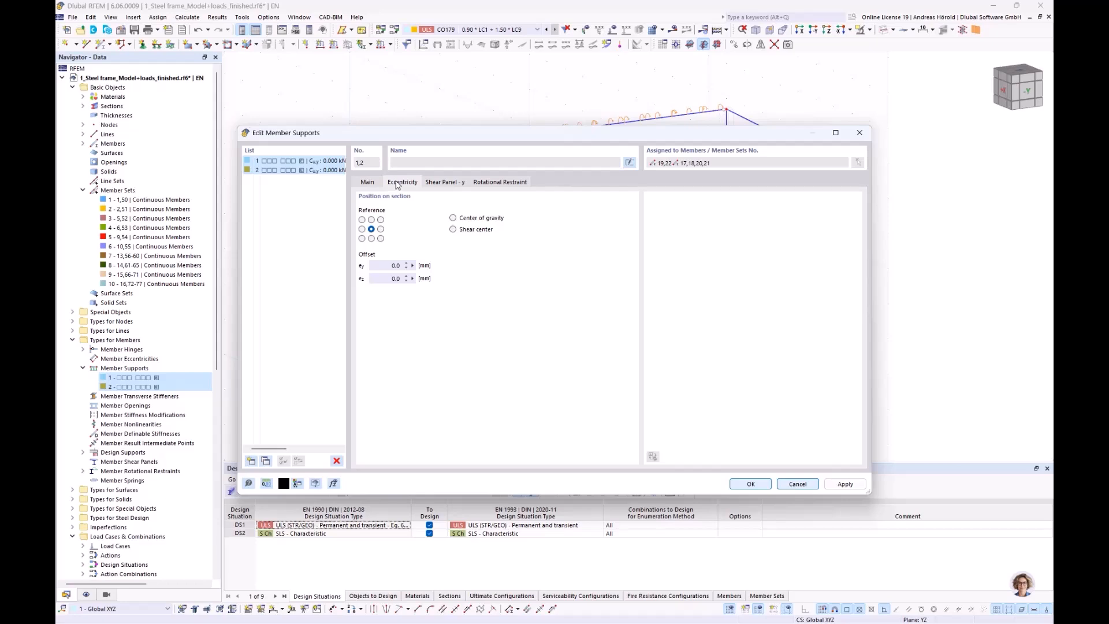
left_click(372, 220)
Step: Create a new member shear panel for both supports, keeping the definition type Trapezoidal sheeting, and open its sheeting parameters
left_click(444, 183)
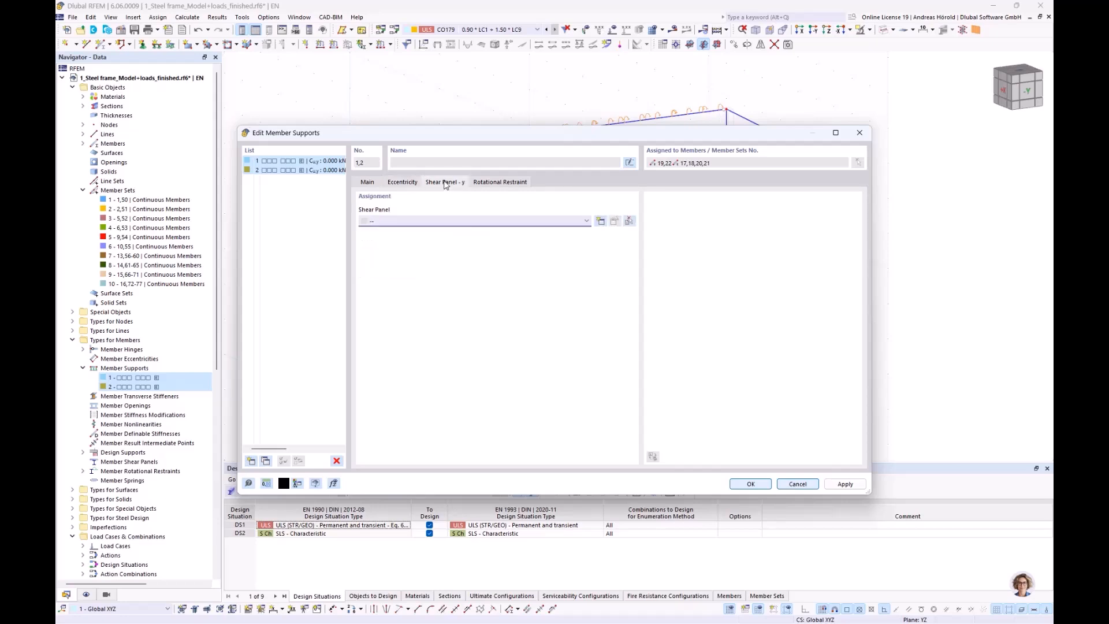
left_click(599, 221)
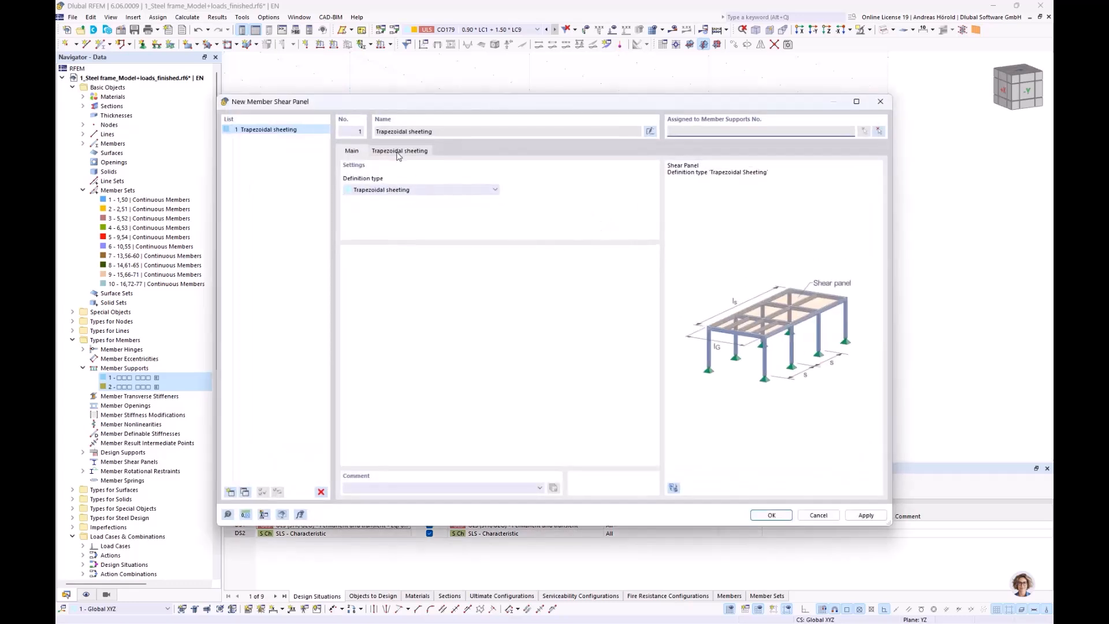
left_click(389, 190)
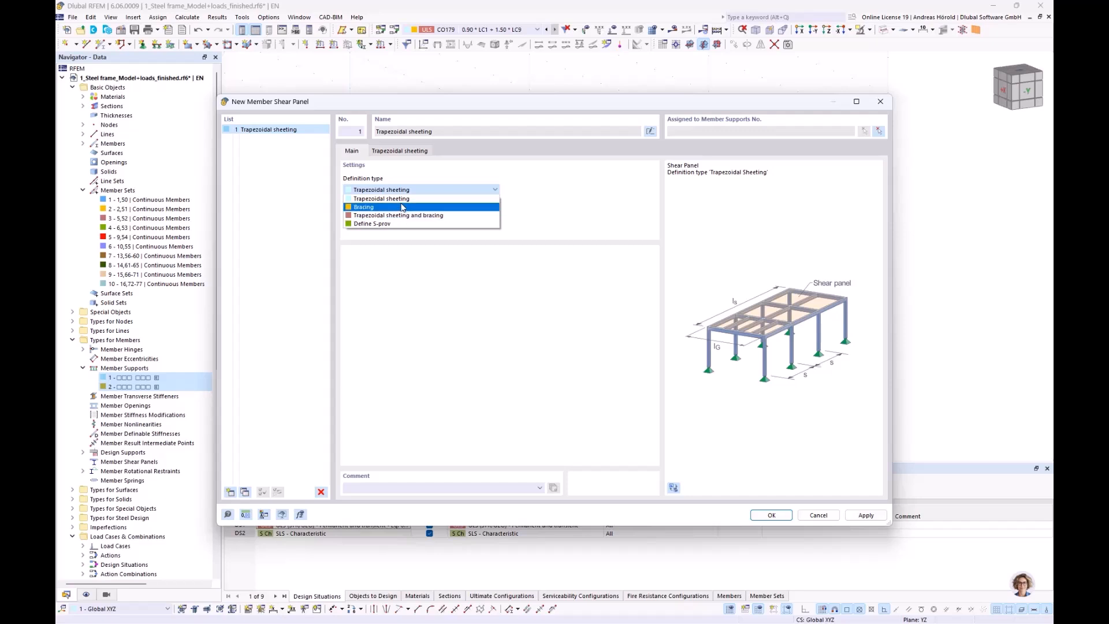
left_click(417, 179)
left_click(389, 152)
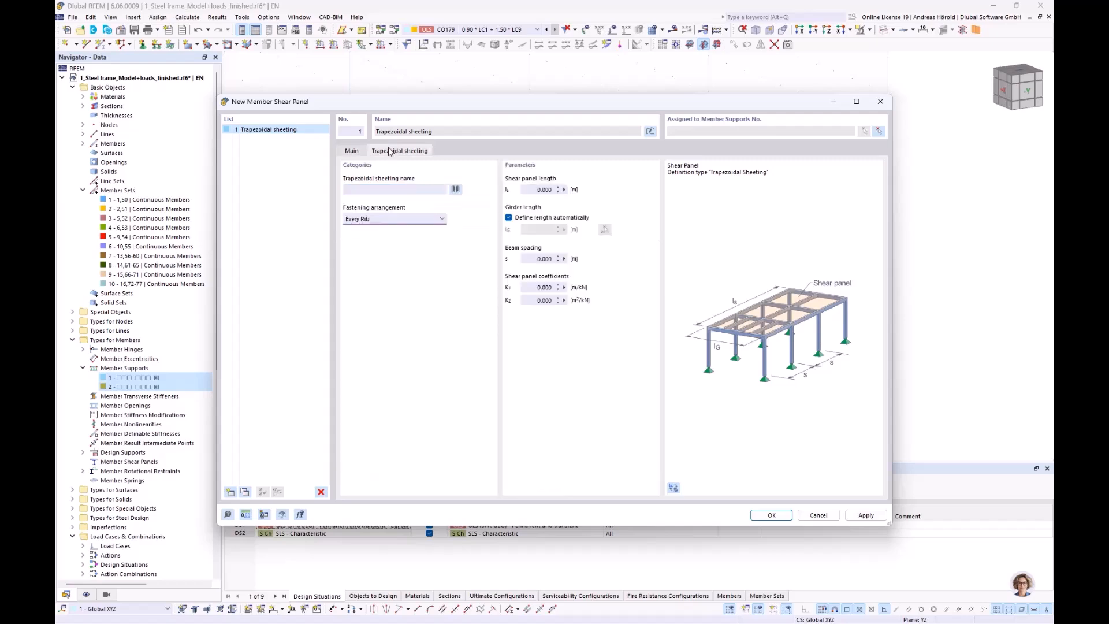
Step: Assign the Hoesch (+) T50.1 - 0.75 section from the DIN 18807 library as the shear panel's trapezoidal sheeting
left_click(455, 190)
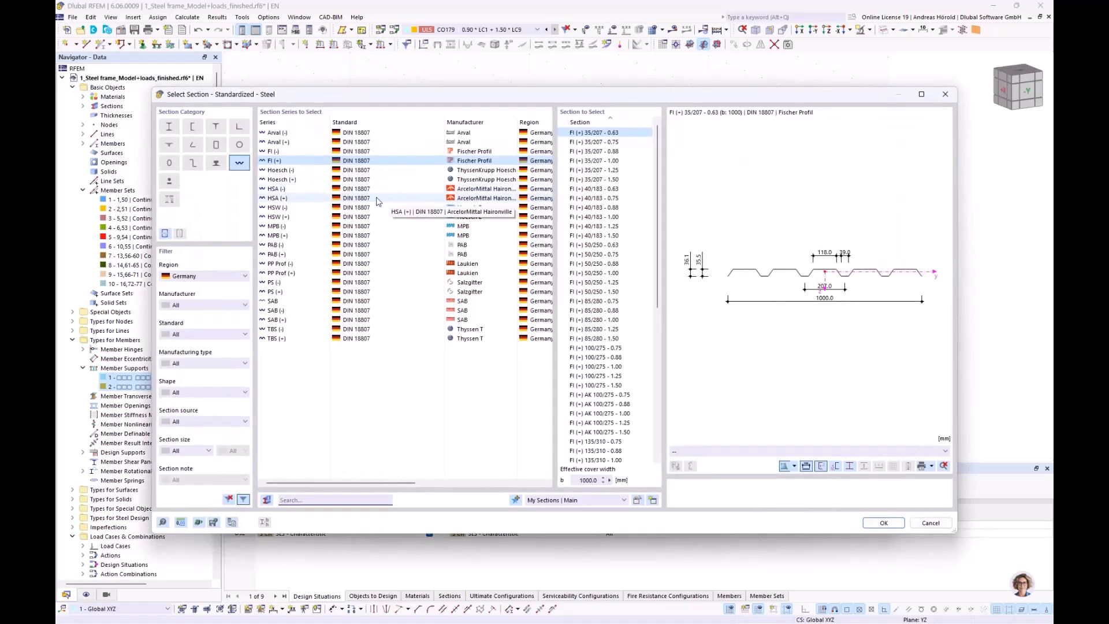
left_click(295, 180)
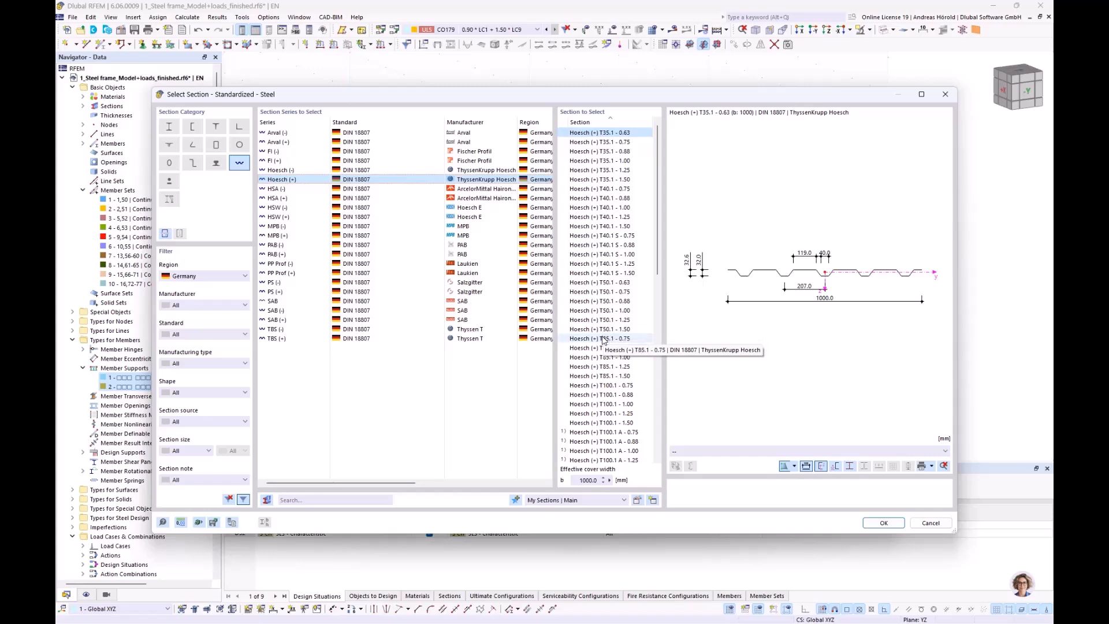
left_click(603, 292)
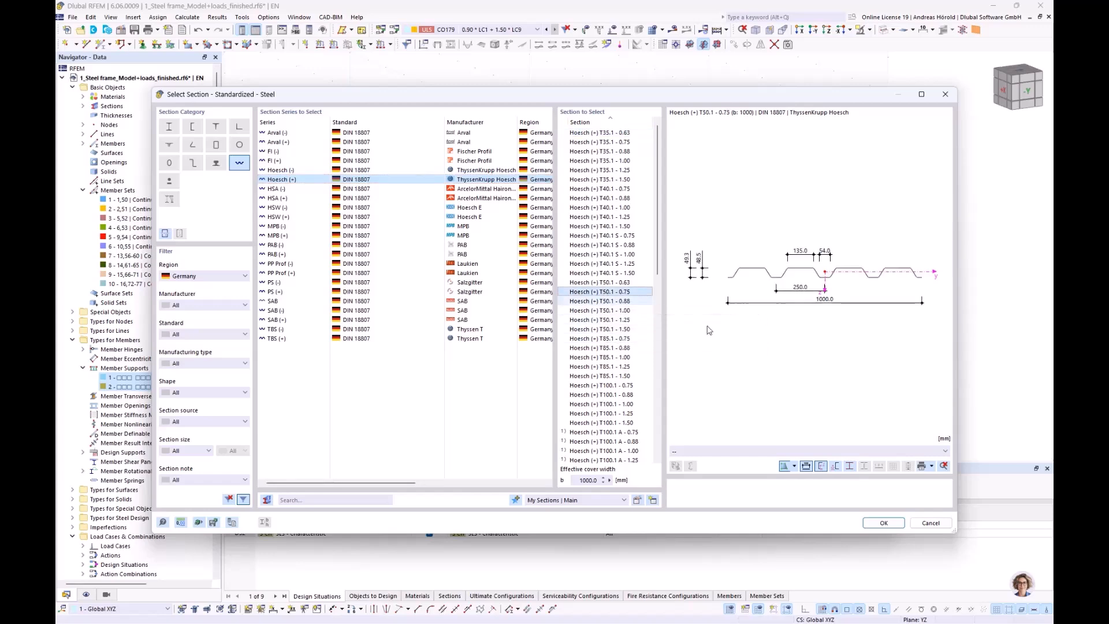
left_click(879, 522)
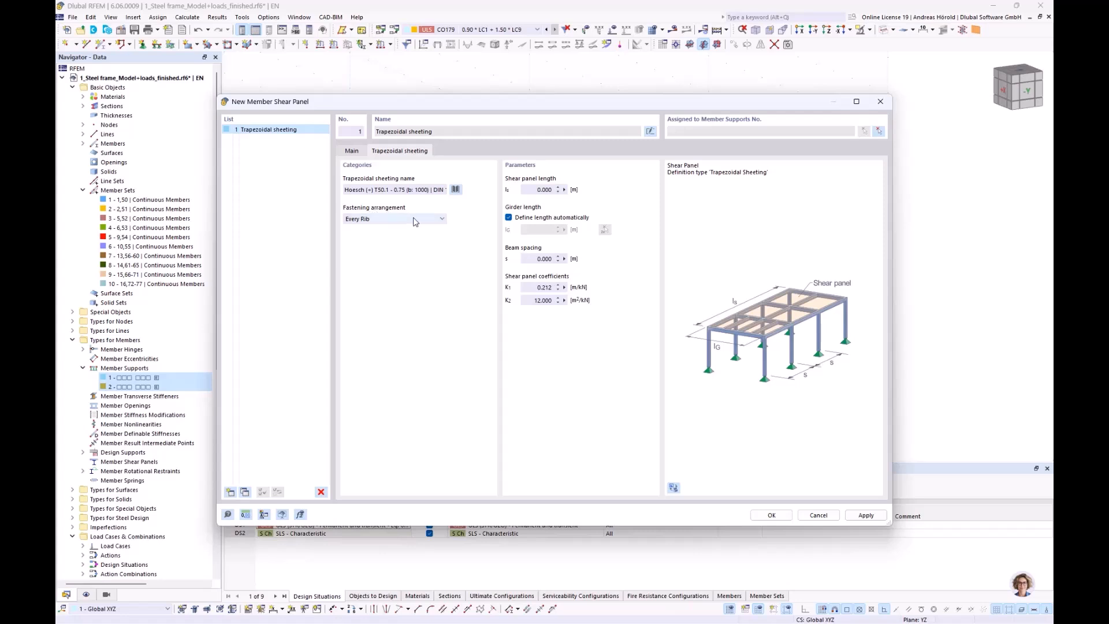
Step: Set the shear panel length to 5.006 m by measuring along the middle transverse roof beam between its end nodes
left_click(564, 190)
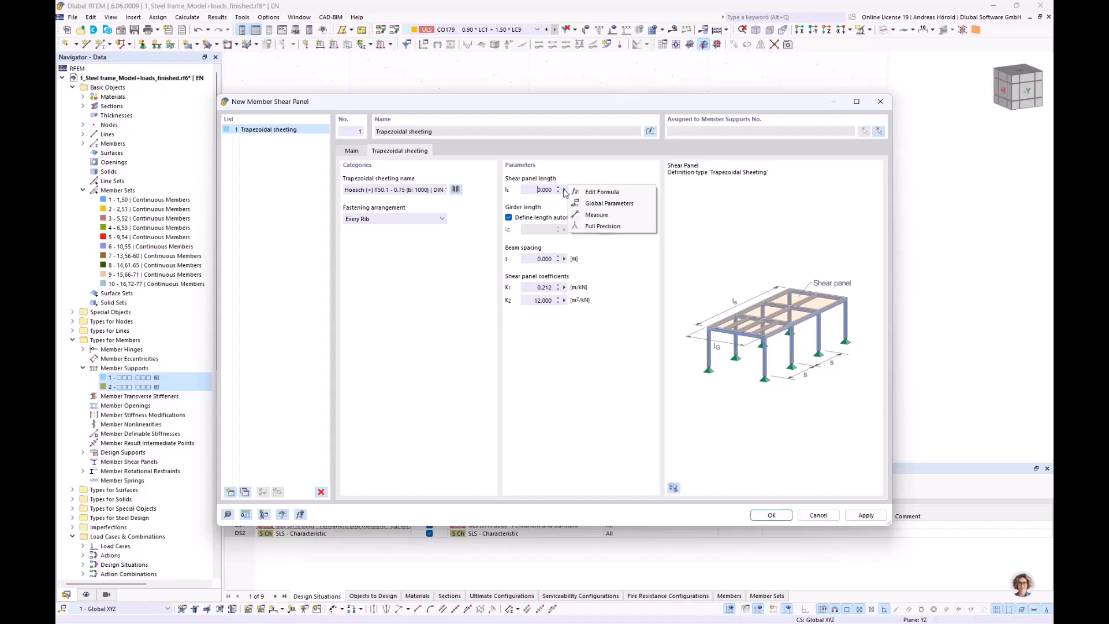
left_click(596, 214)
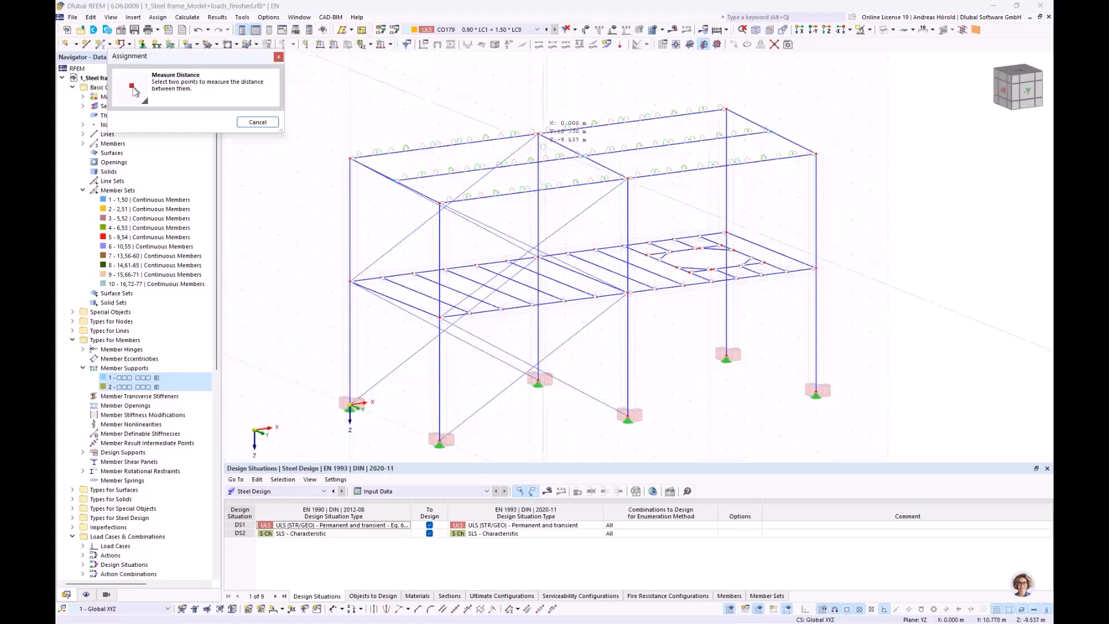
left_click(627, 178)
left_click(627, 178)
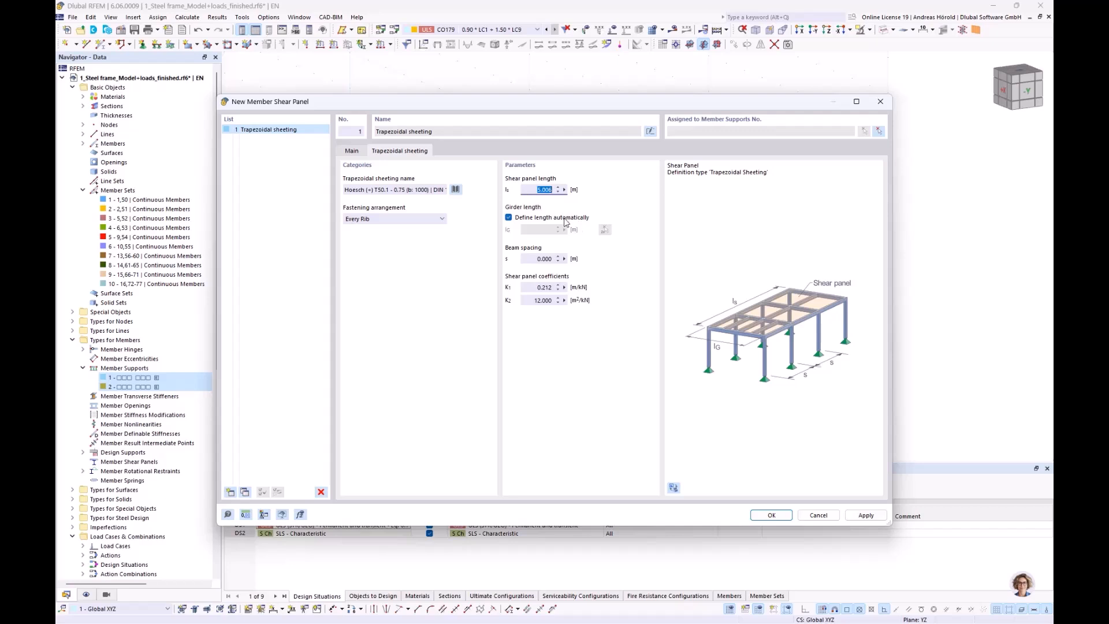
Step: Set the beam spacing by measuring from the outer to the middle upper longitudinal beam, and accept the shear panel and member supports
left_click(565, 260)
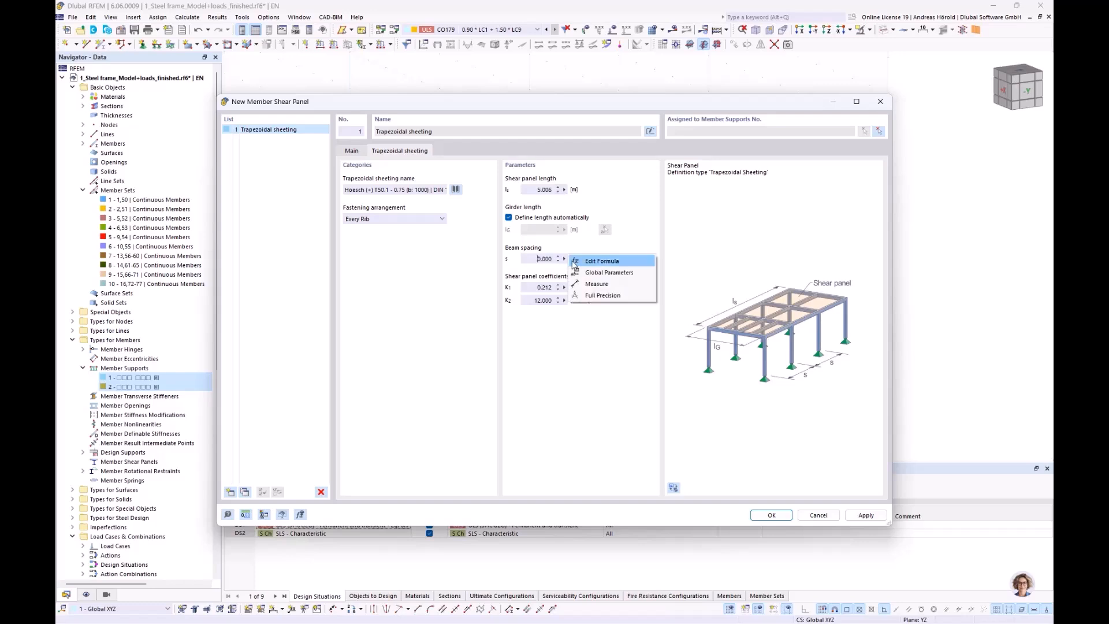
left_click(597, 285)
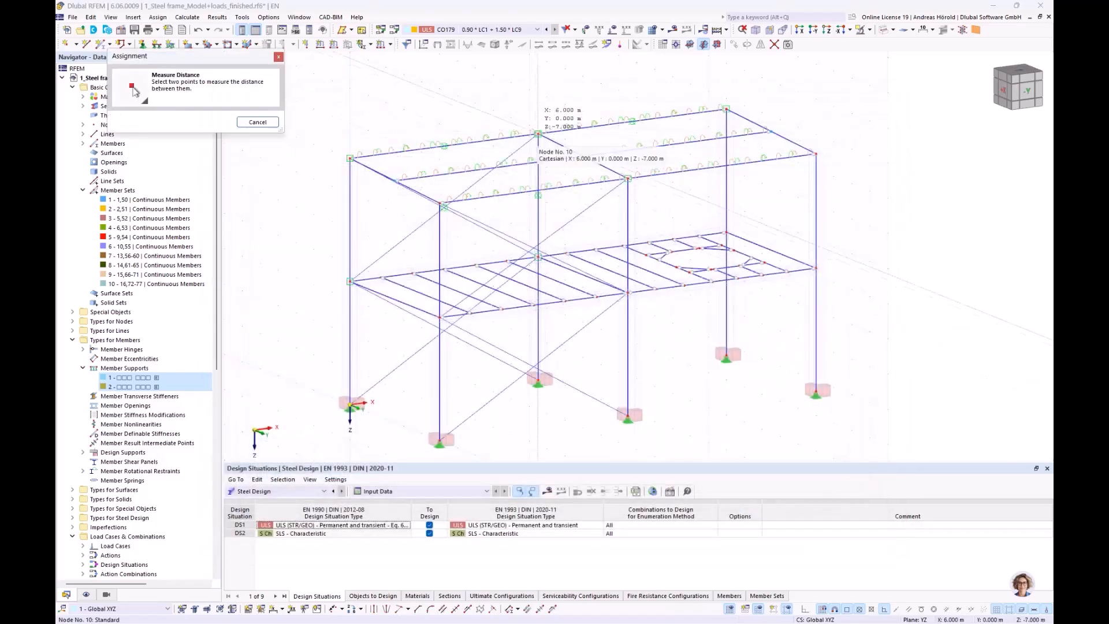
left_click(538, 134)
left_click(583, 155)
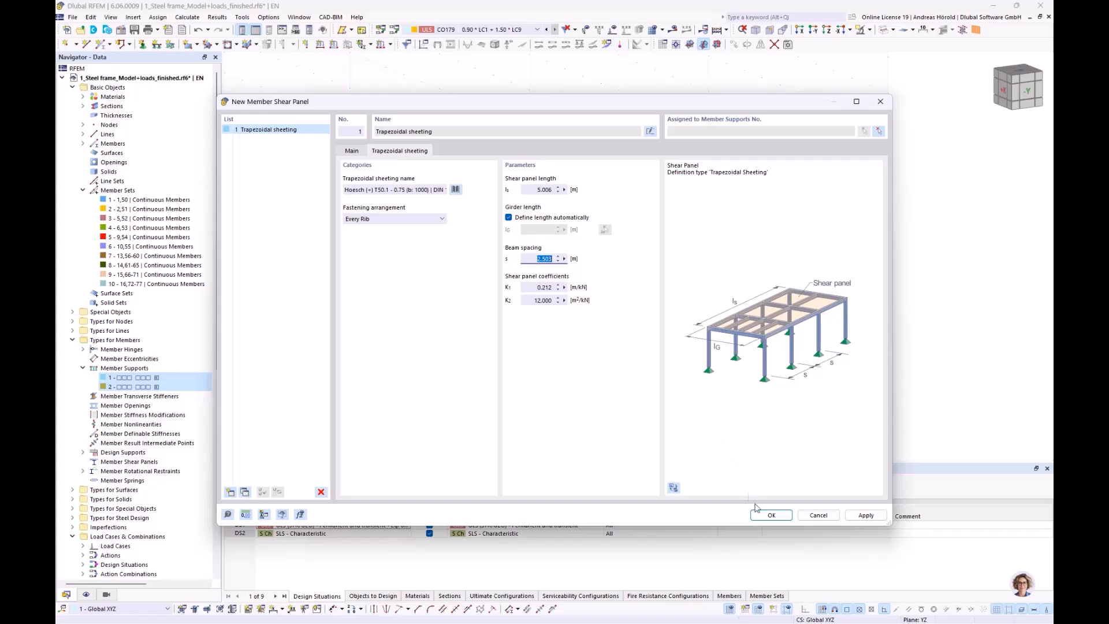
left_click(770, 515)
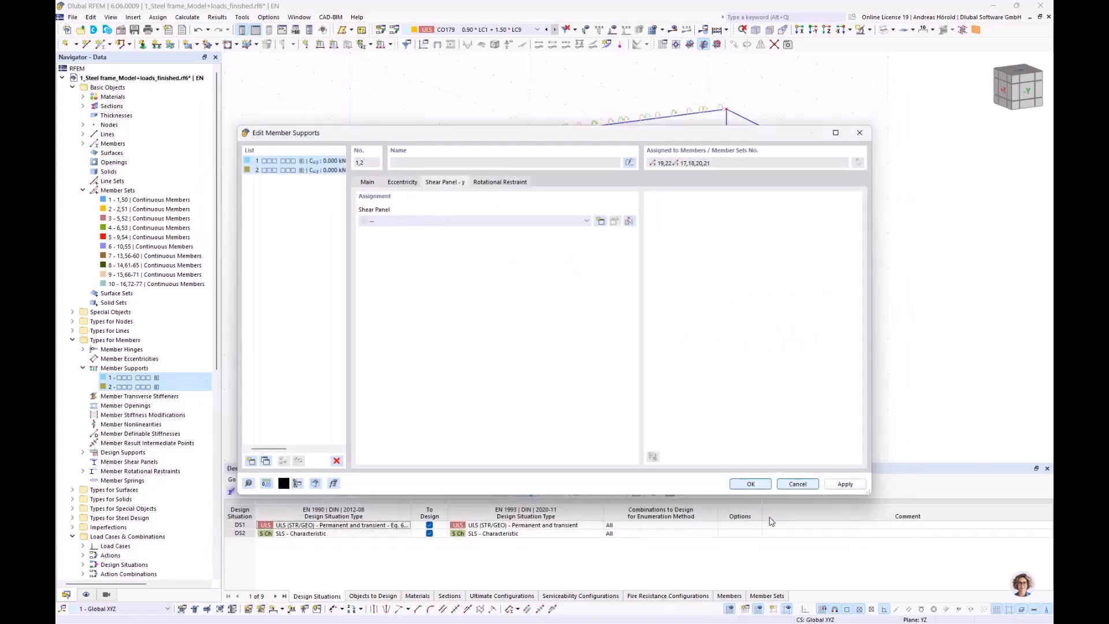
left_click(746, 485)
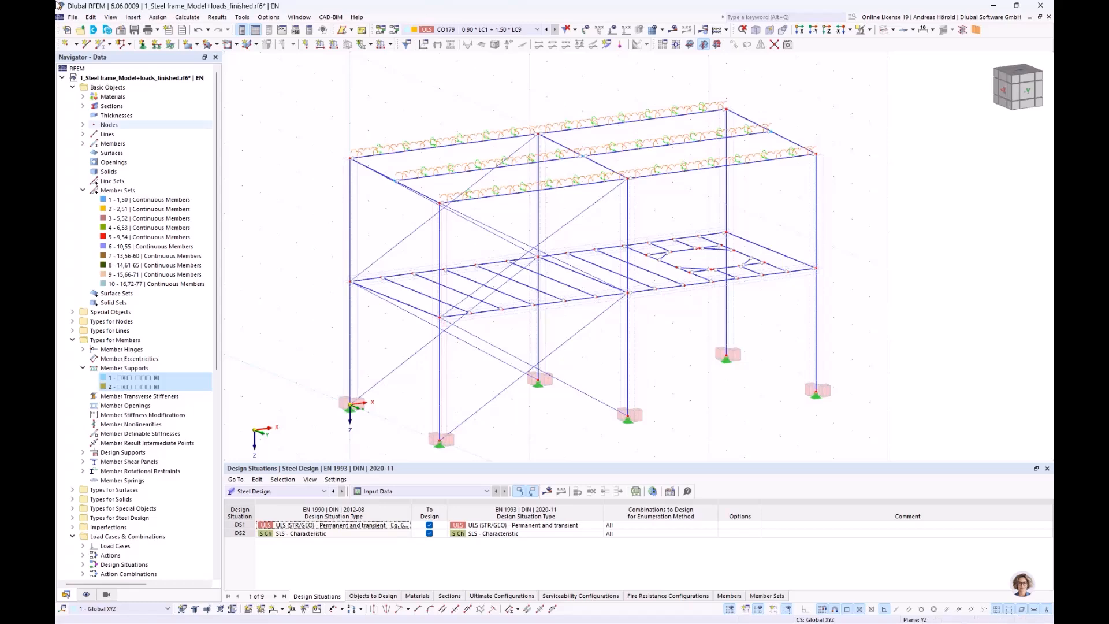
Step: Switch to the model 2_Steel frame_Design_finished.rf6
left_click(62, 77)
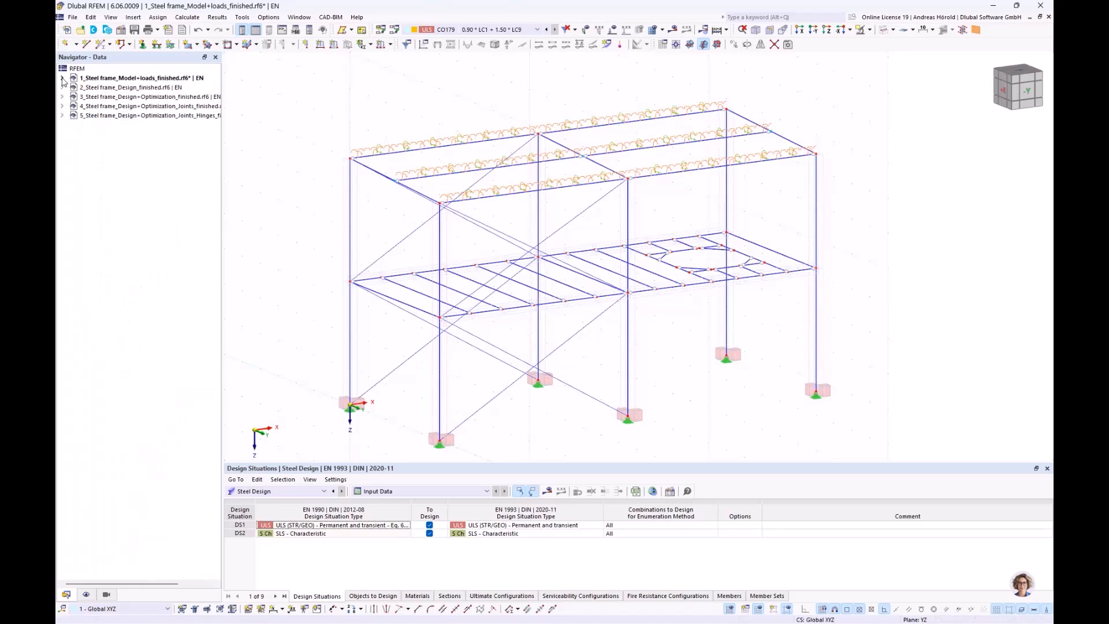
double_click(120, 88)
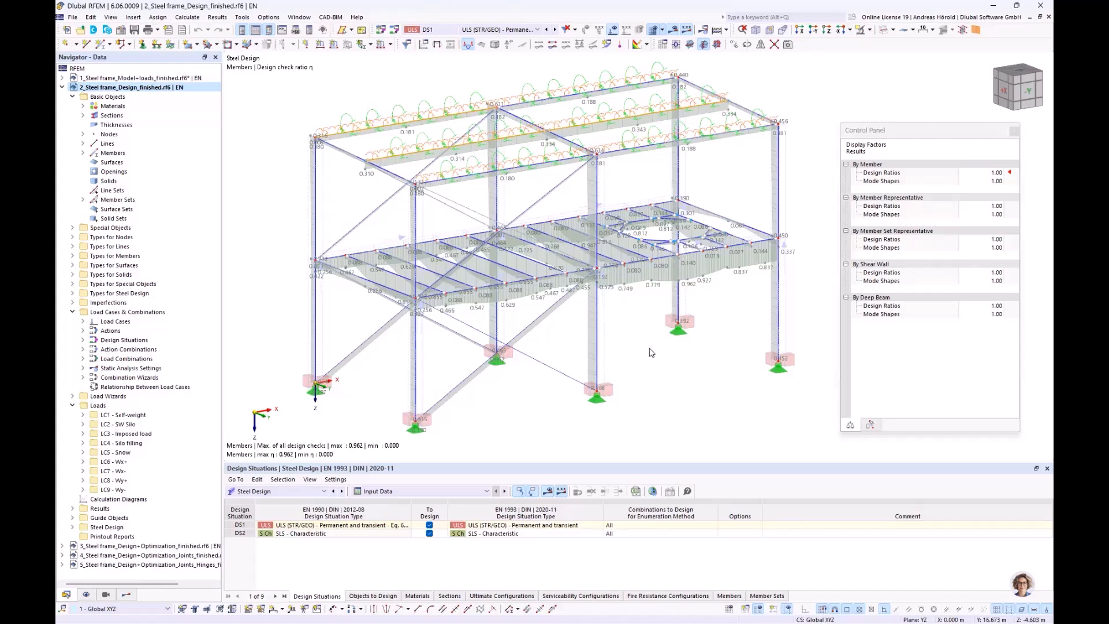
middle_click_drag(649, 348, 644, 358)
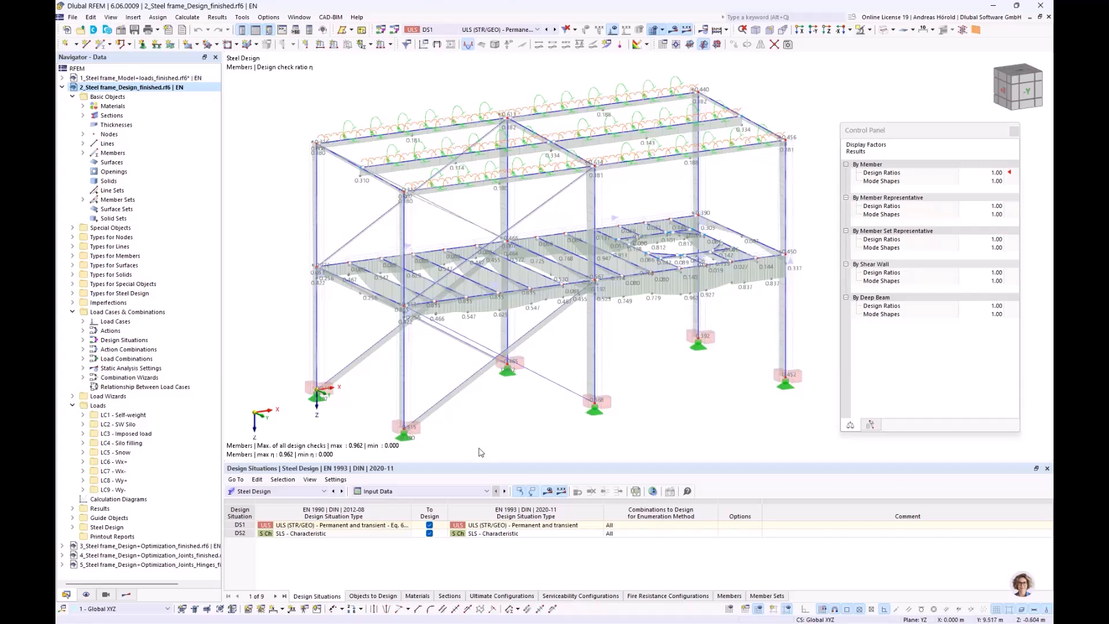
Step: Show the Steel Design results overview and locate the members and member sets affected by each listed warning
left_click(445, 491)
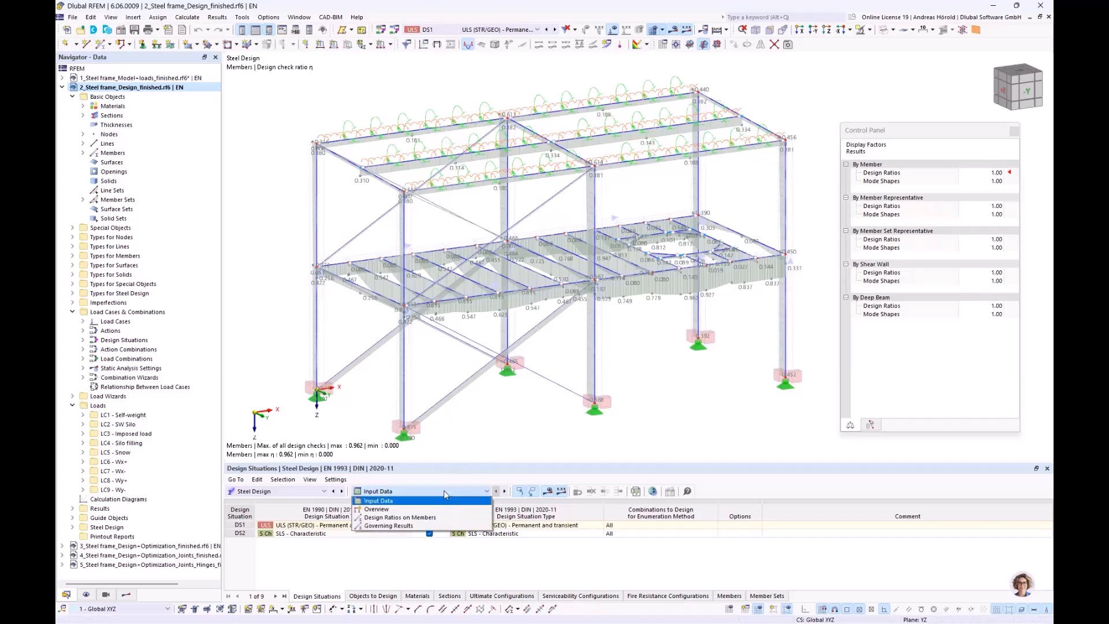
left_click(433, 508)
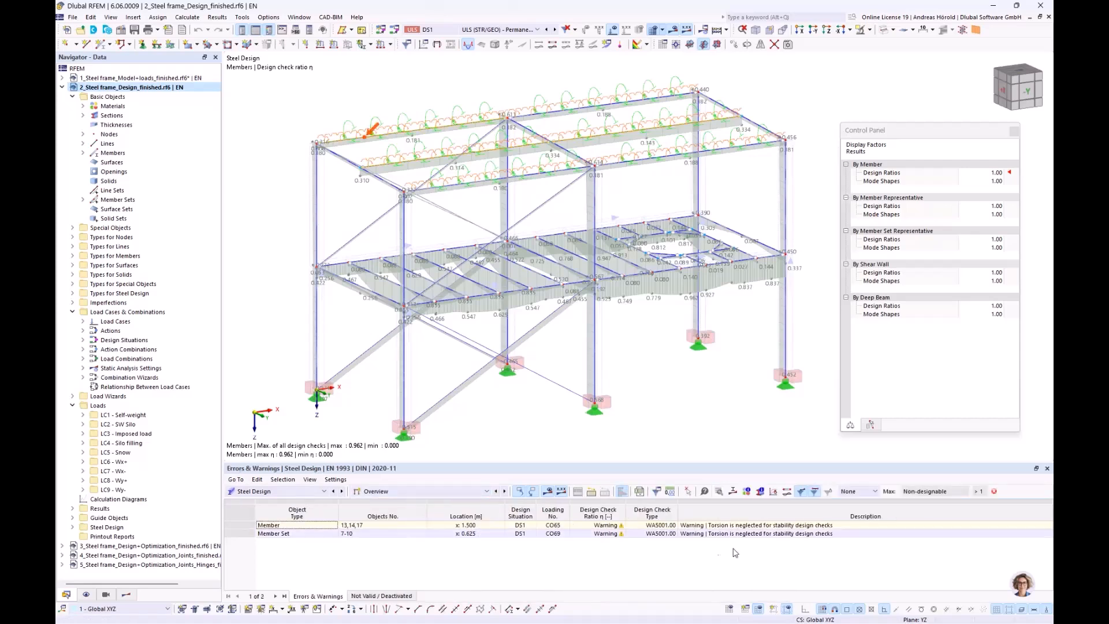
left_click(724, 526)
left_click(729, 526)
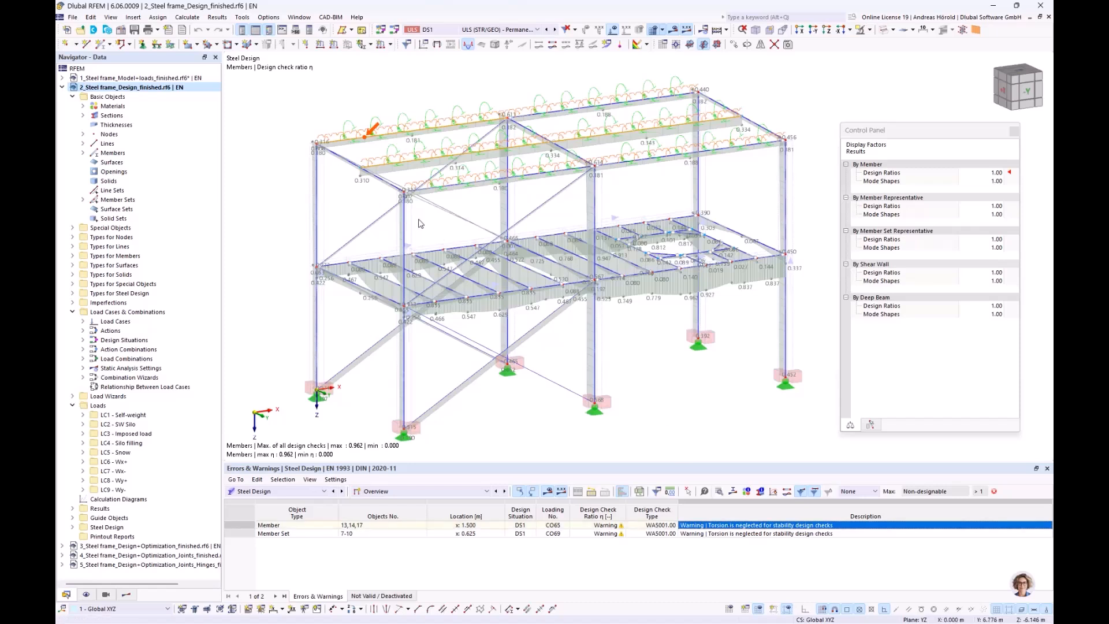
left_click(789, 533)
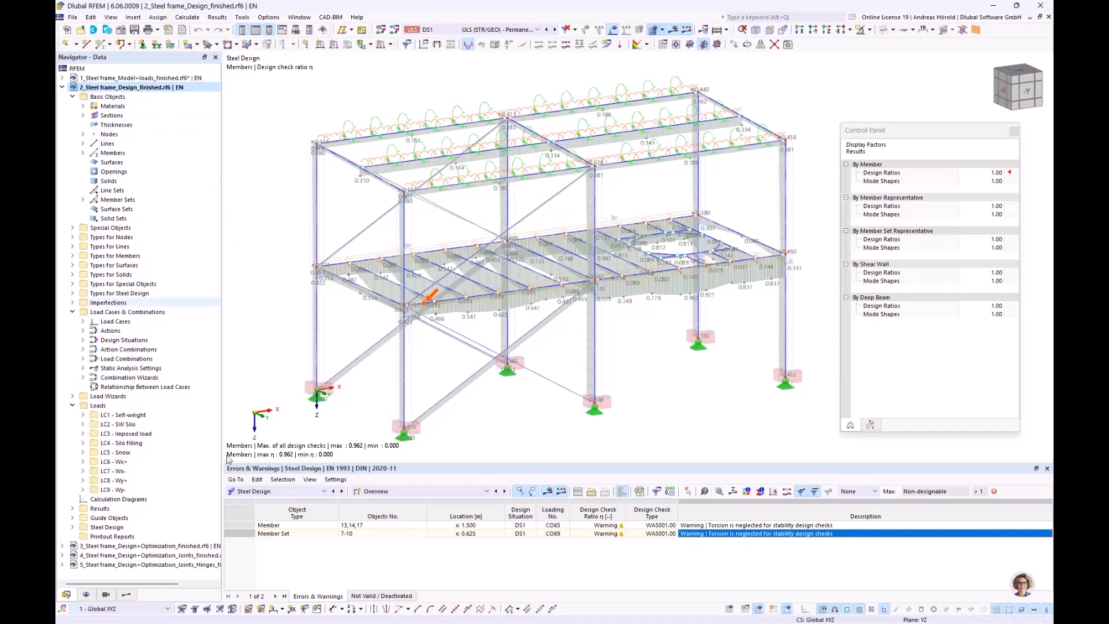
Step: Display the static analysis torsional moments MT on the members
left_click(128, 595)
left_click(139, 70)
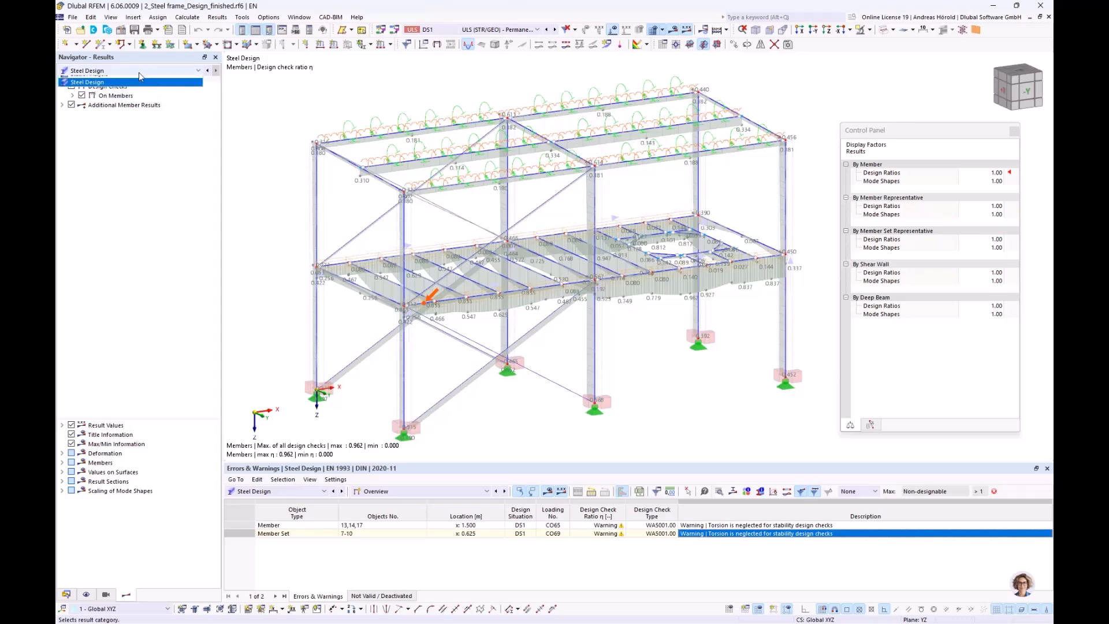
left_click(141, 88)
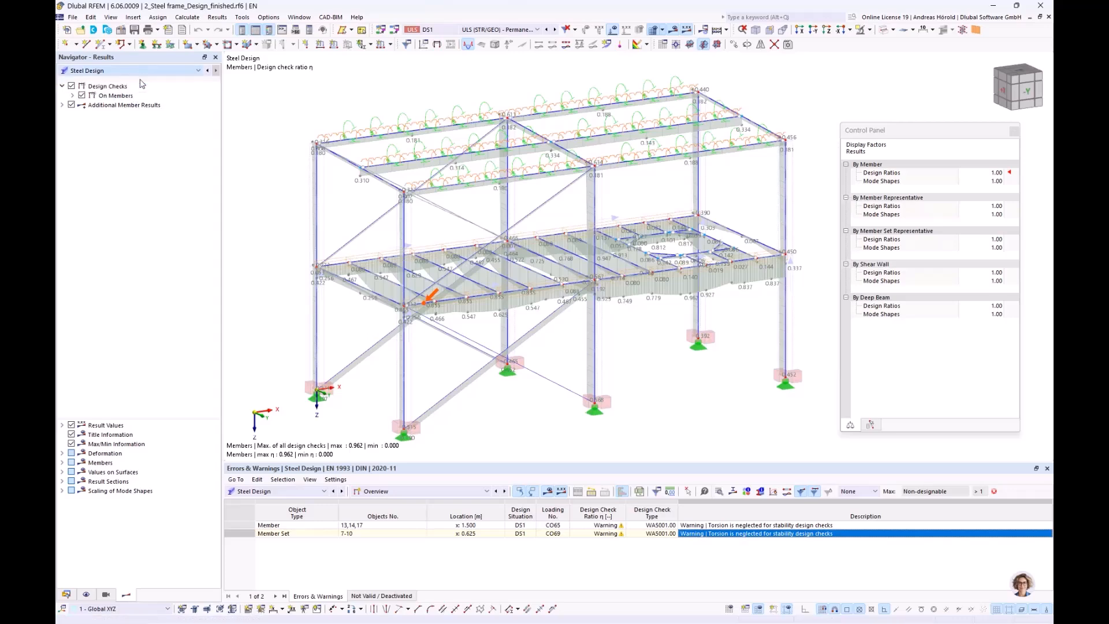
left_click(140, 79)
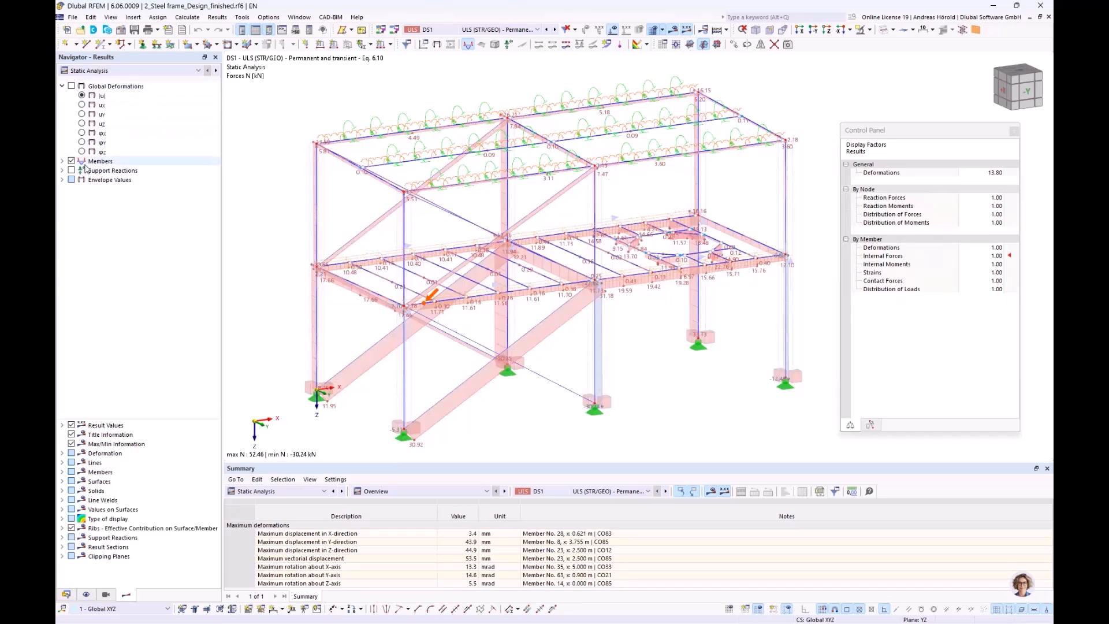
left_click(62, 161)
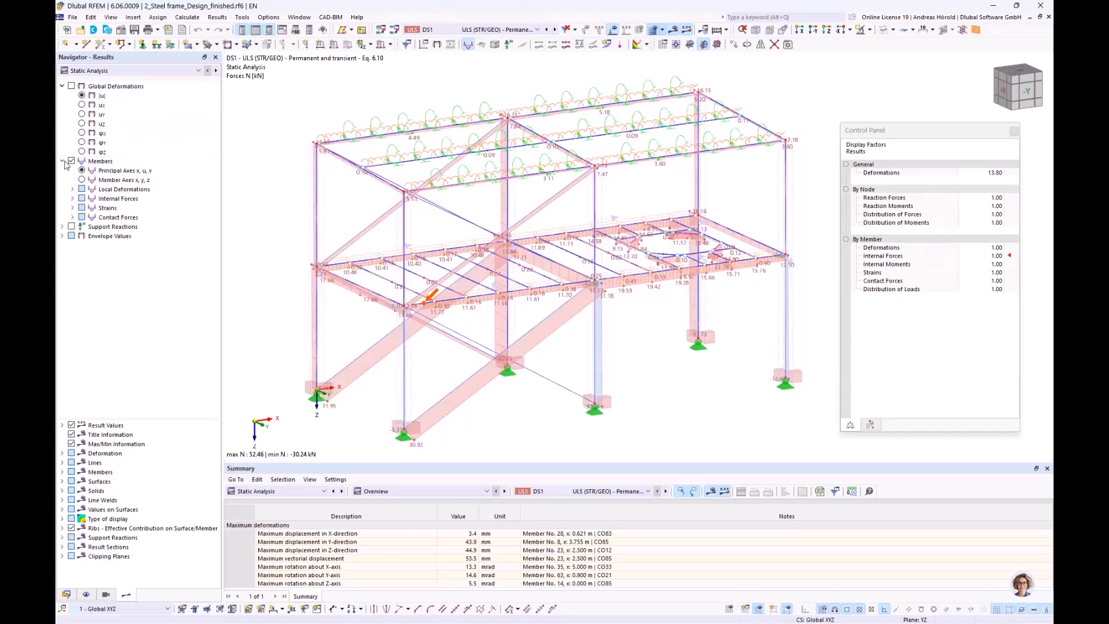
left_click(72, 198)
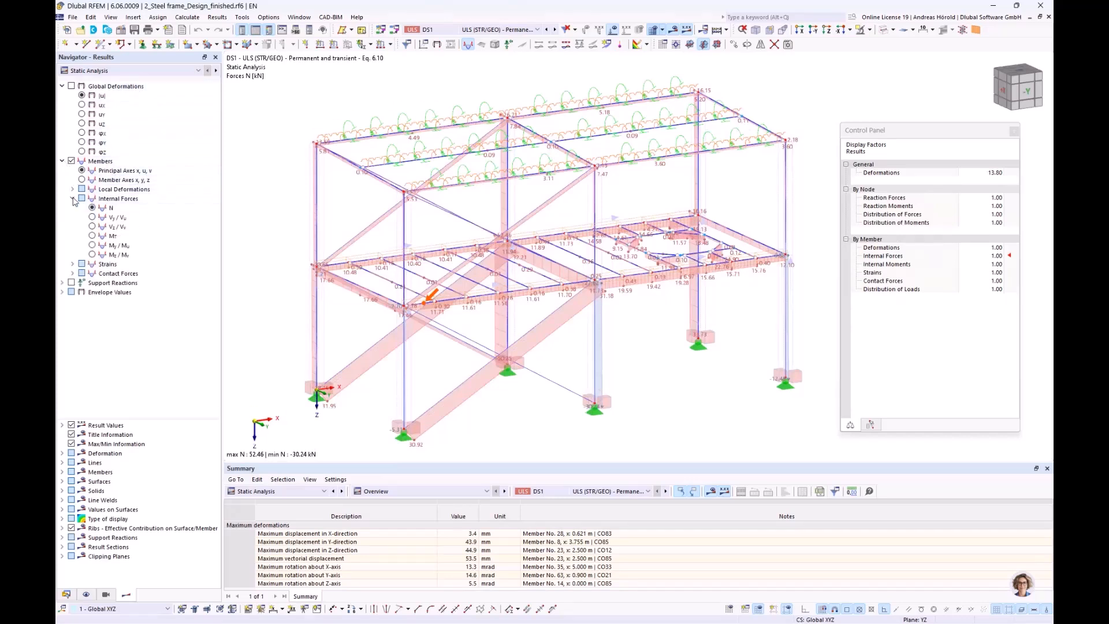
left_click(92, 236)
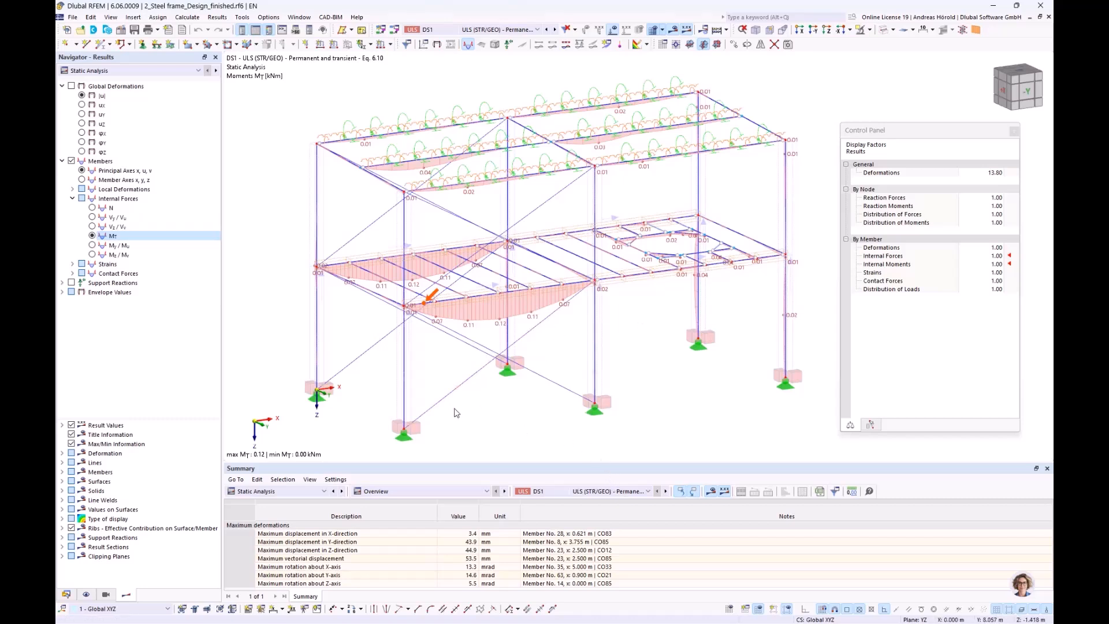
Step: Check the limit value for shear stress due to torsion in the Standard ultimate configuration, leaving the settings unchanged
left_click(67, 595)
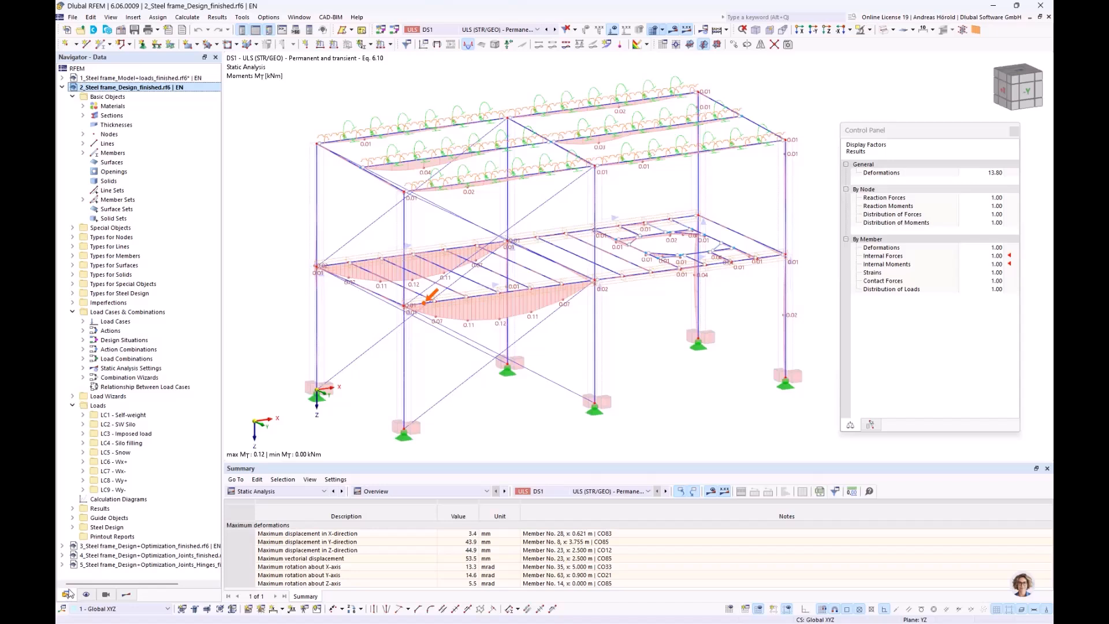
left_click(72, 527)
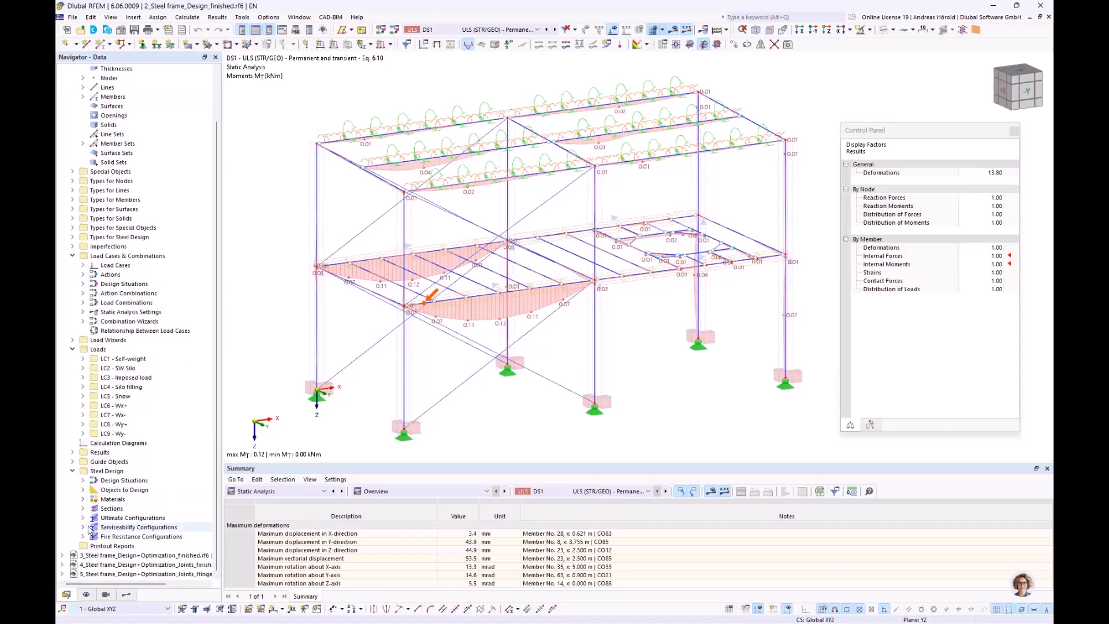
left_click(82, 517)
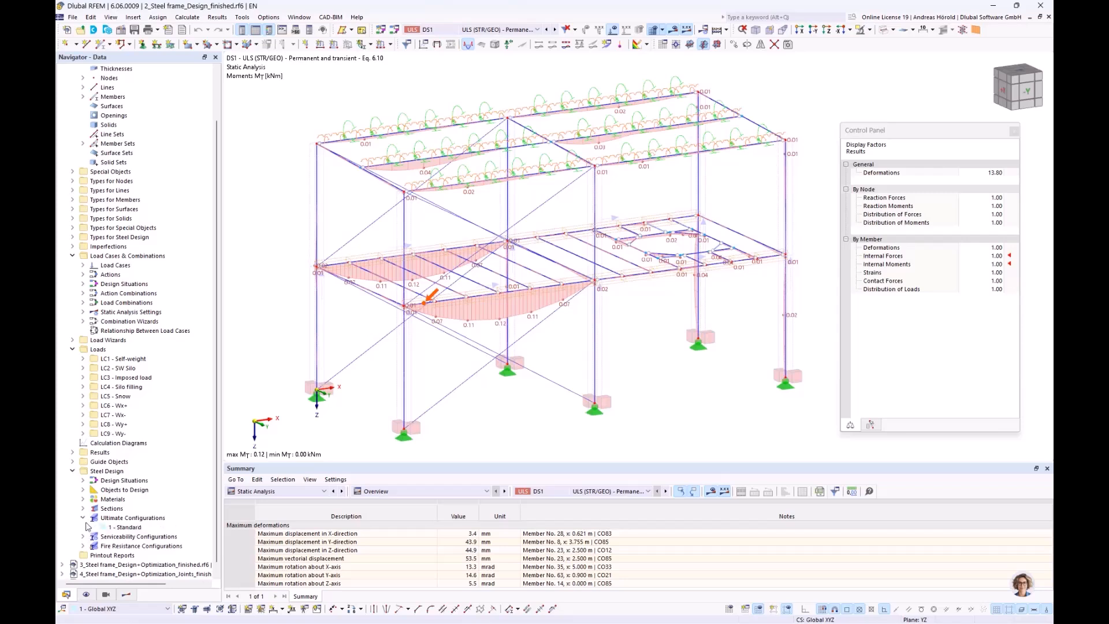
double_click(128, 528)
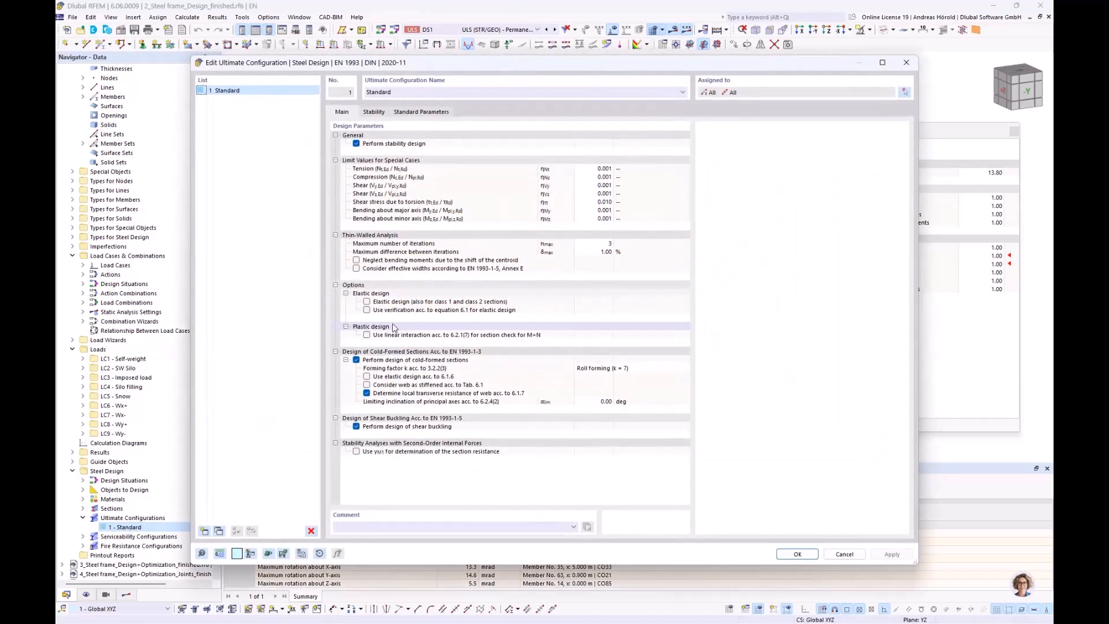
left_click(398, 202)
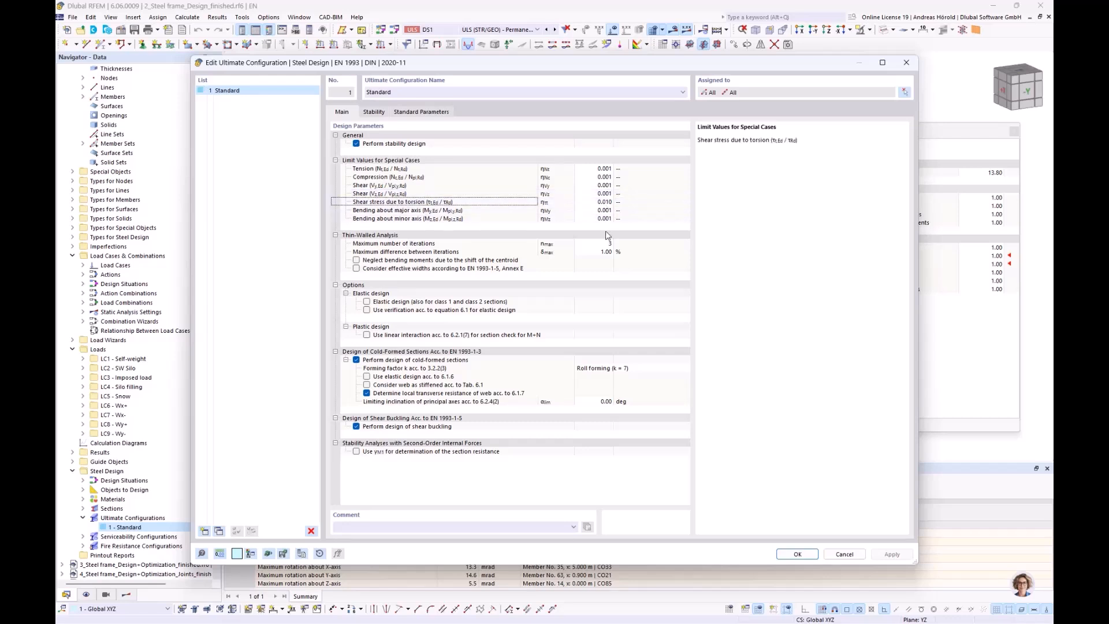
left_click(841, 555)
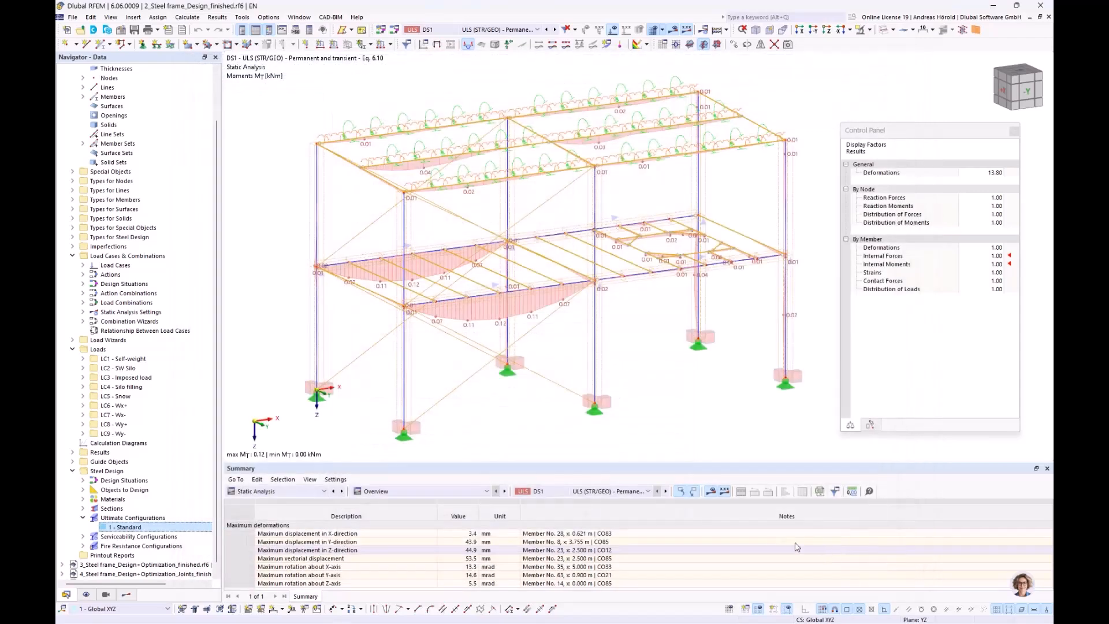
Step: Show the Steel Design table of design ratios on members and enlarge the table area
left_click(306, 491)
left_click(308, 546)
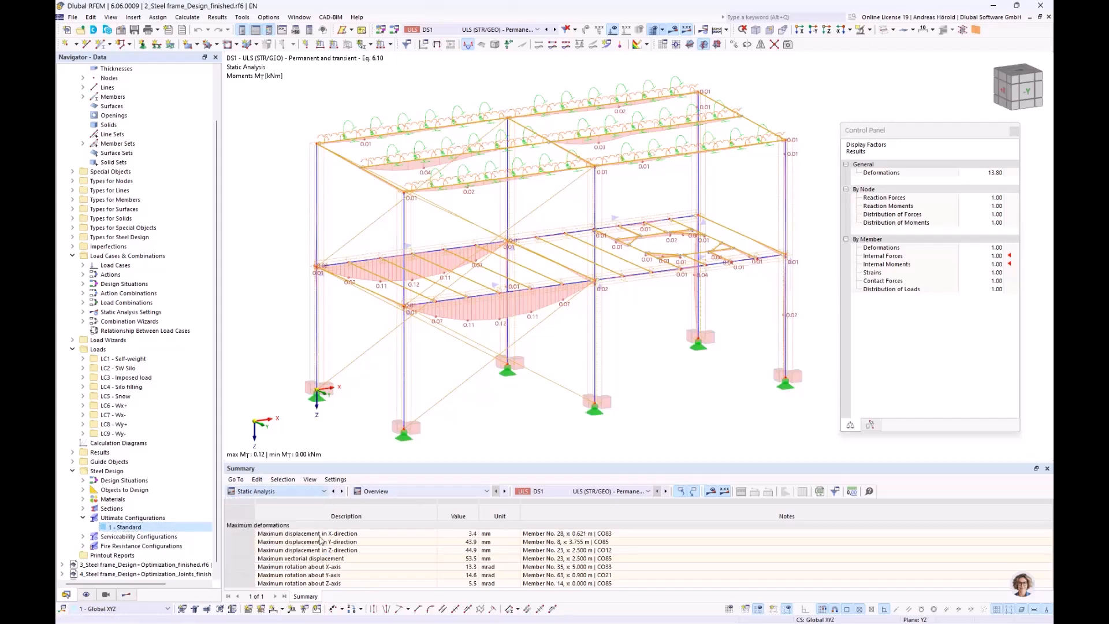
left_click(451, 492)
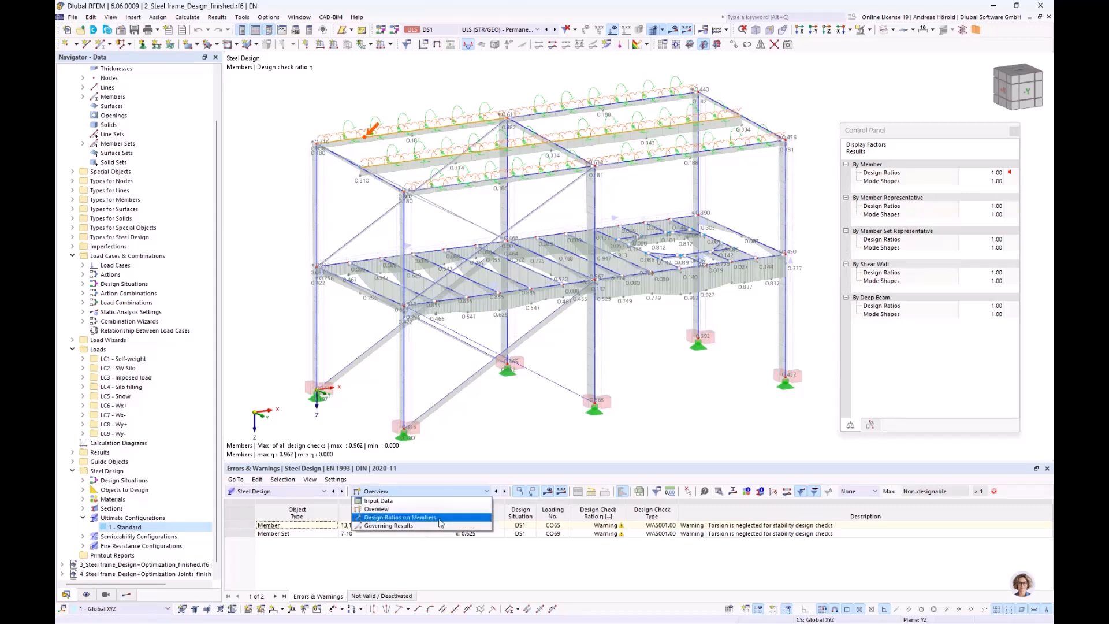
left_click(440, 522)
left_click_drag(525, 464, 525, 377)
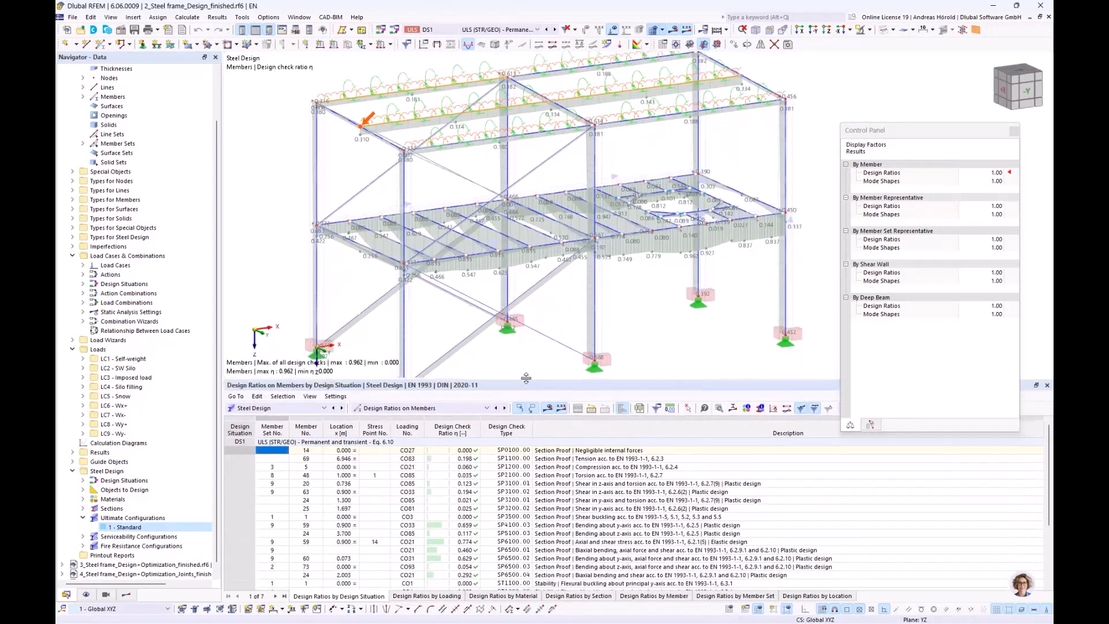
Step: List the design ratios by section and review the section, stability and serviceability checks for the HE 240 B section
left_click(584, 596)
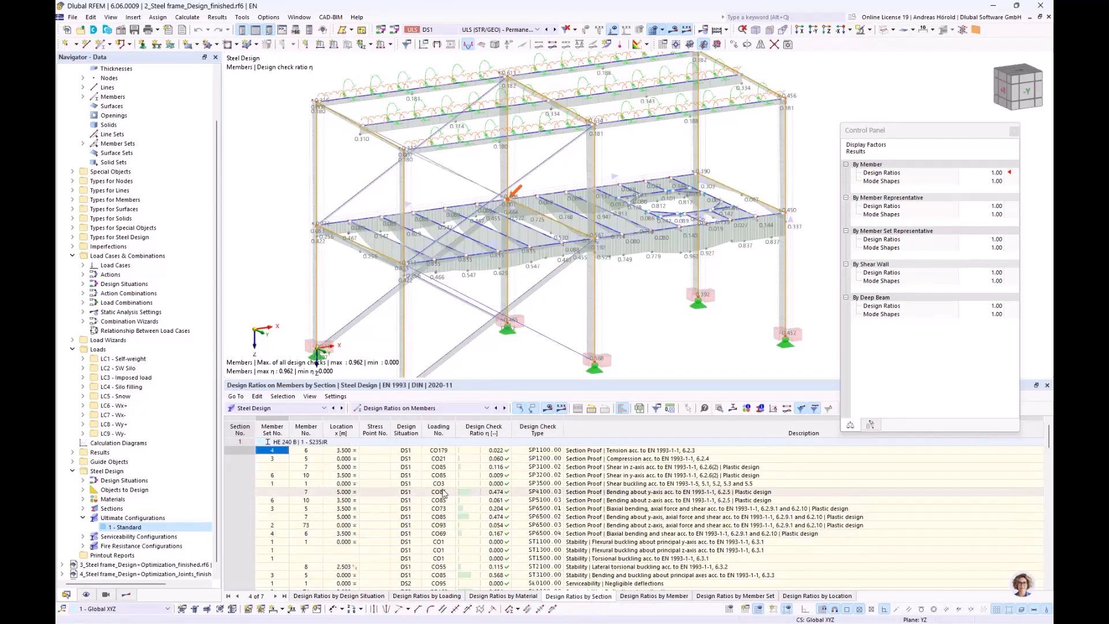
scroll(443, 492, "down", 3)
scroll(443, 492, "up", 3)
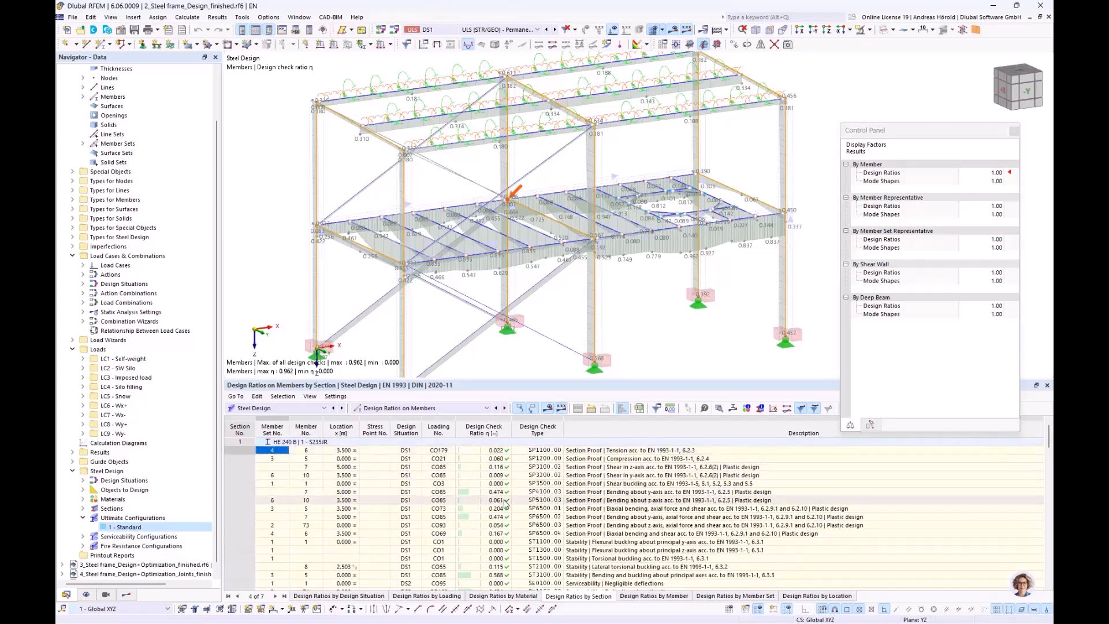
scroll(505, 502, "down", 2)
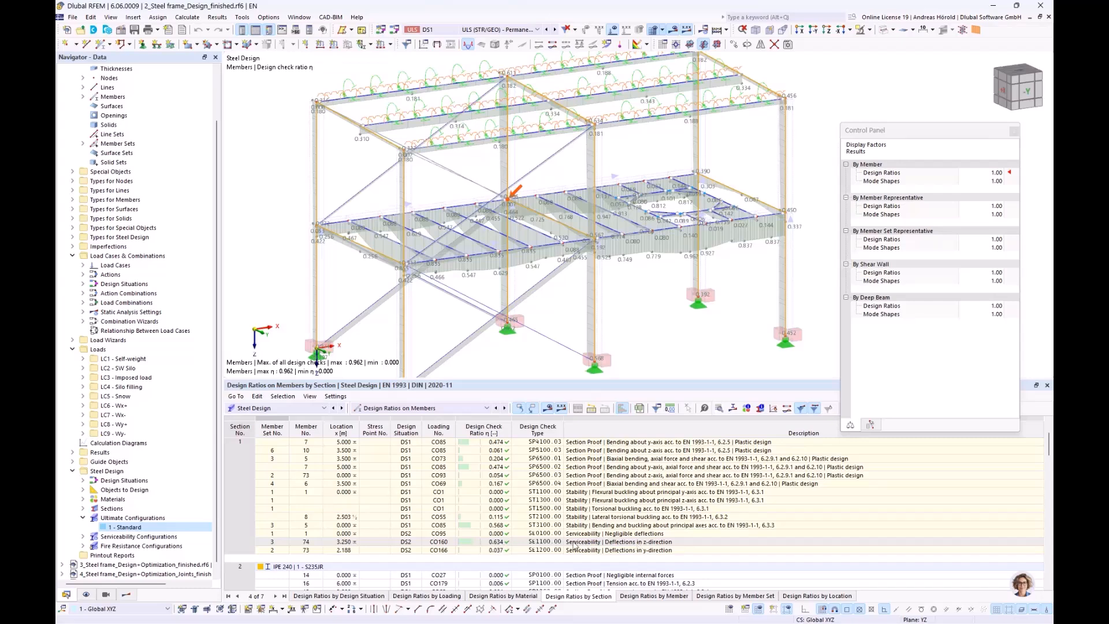
scroll(472, 530, "up", 2)
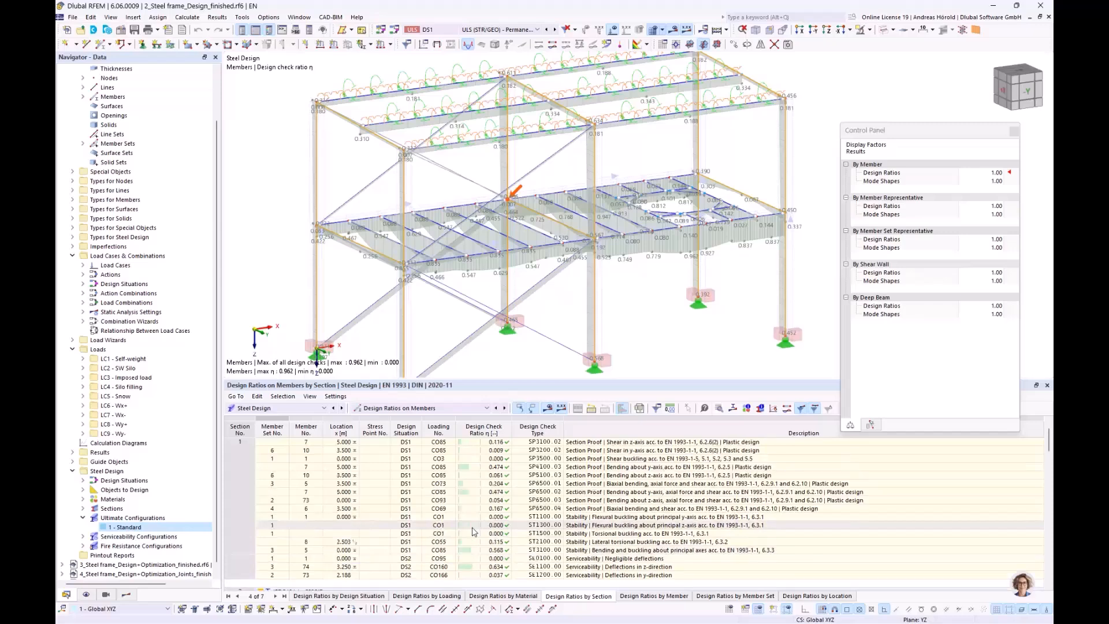
scroll(473, 530, "down", 8)
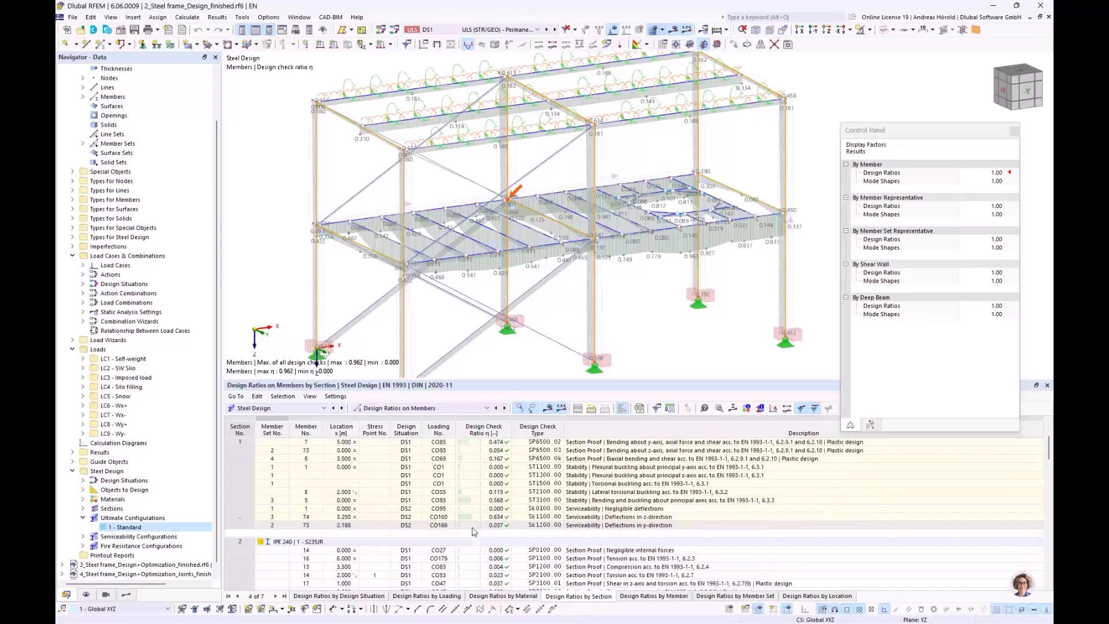
Step: Review the design checks listed for the IPE 240 section and return to the start of the HE 240 B checks
scroll(472, 530, "down", 2)
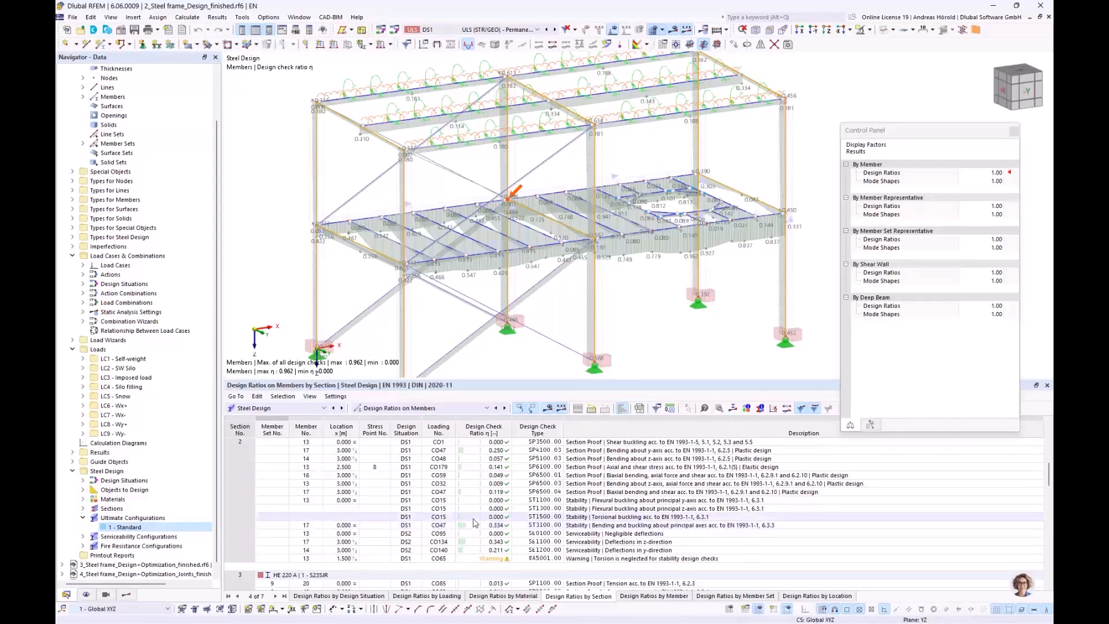
scroll(474, 522, "up", 2)
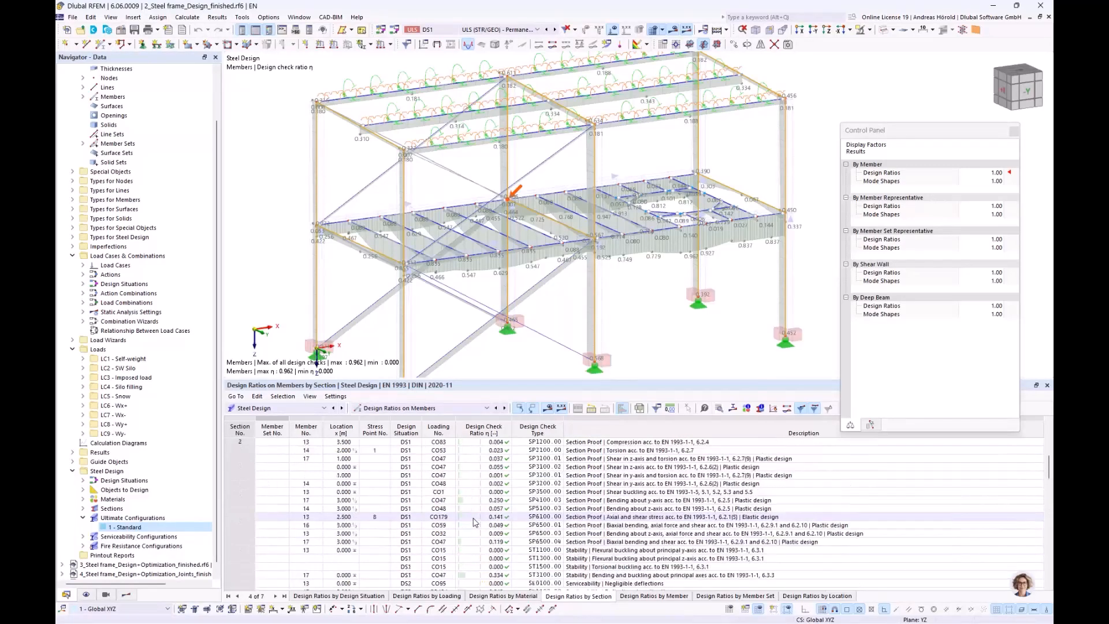
scroll(474, 521, "up", 8)
scroll(695, 207, "down", 1)
mouse_move(695, 207)
middle_mouse_down()
mouse_move(700, 225)
mouse_move(694, 216)
middle_mouse_up()
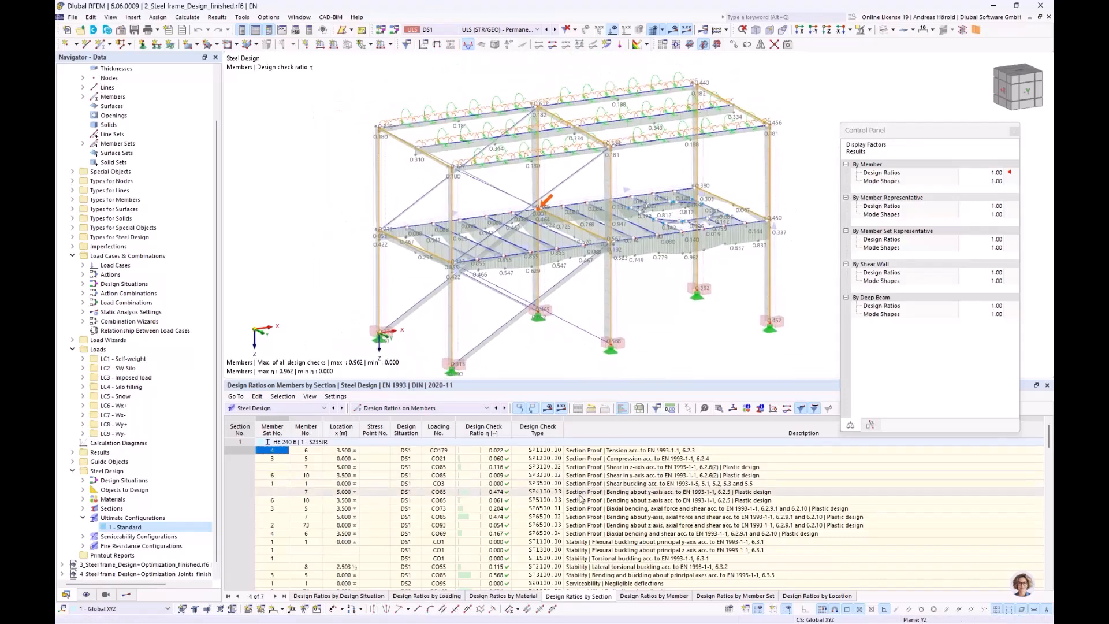
Step: Inspect the design check details and section classification for member 7's SP4100.03 bending about the y-axis check, and close them
left_click(472, 495)
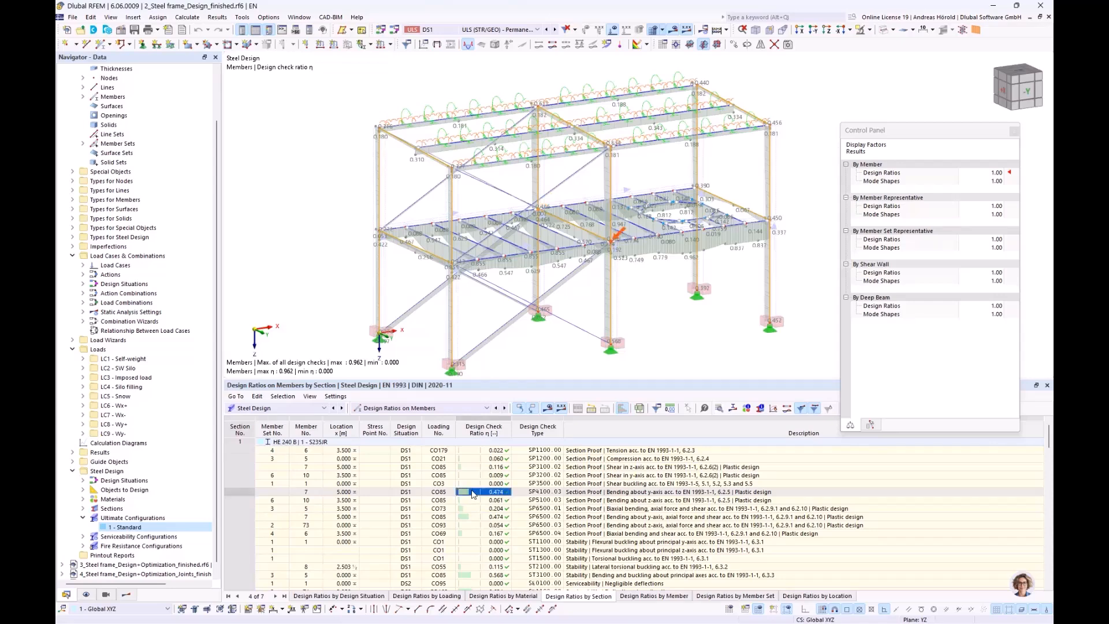
double_click(473, 494)
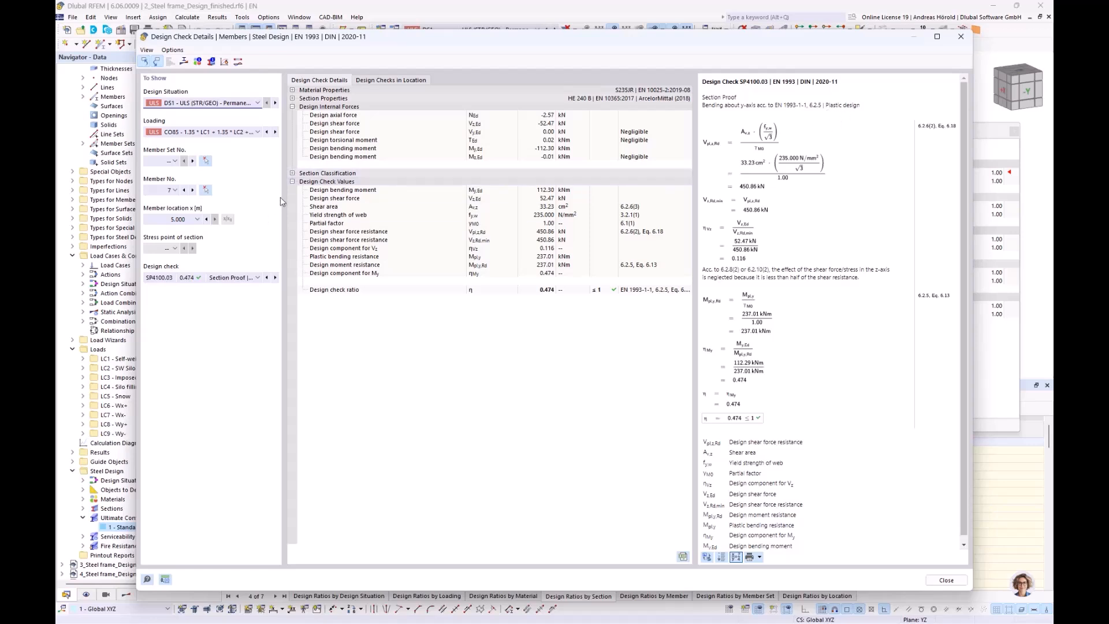
left_click(292, 174)
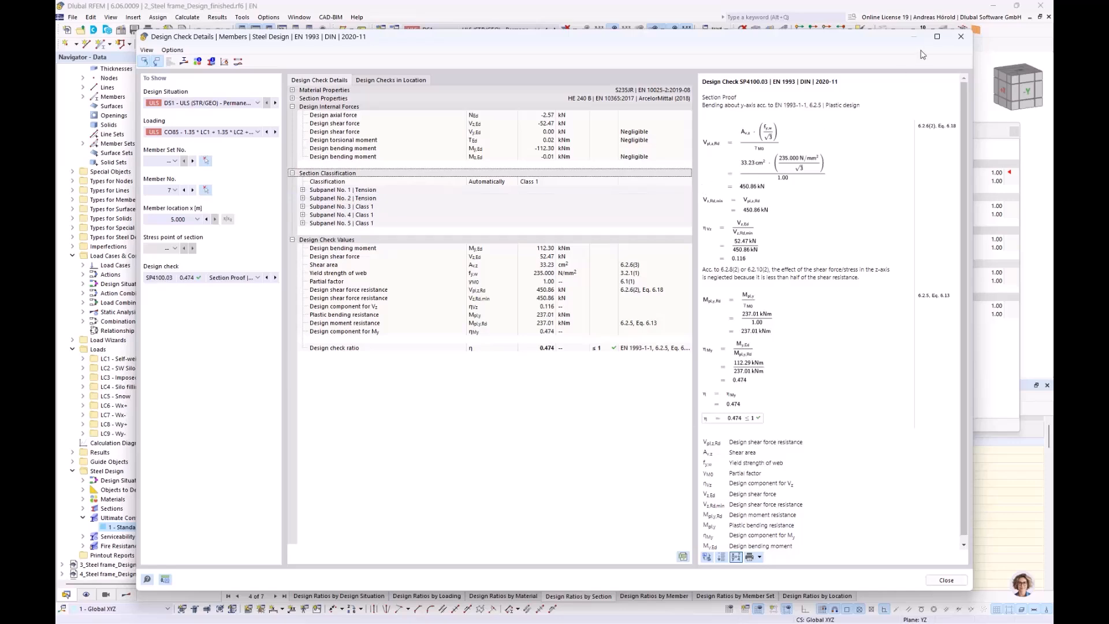
left_click(961, 37)
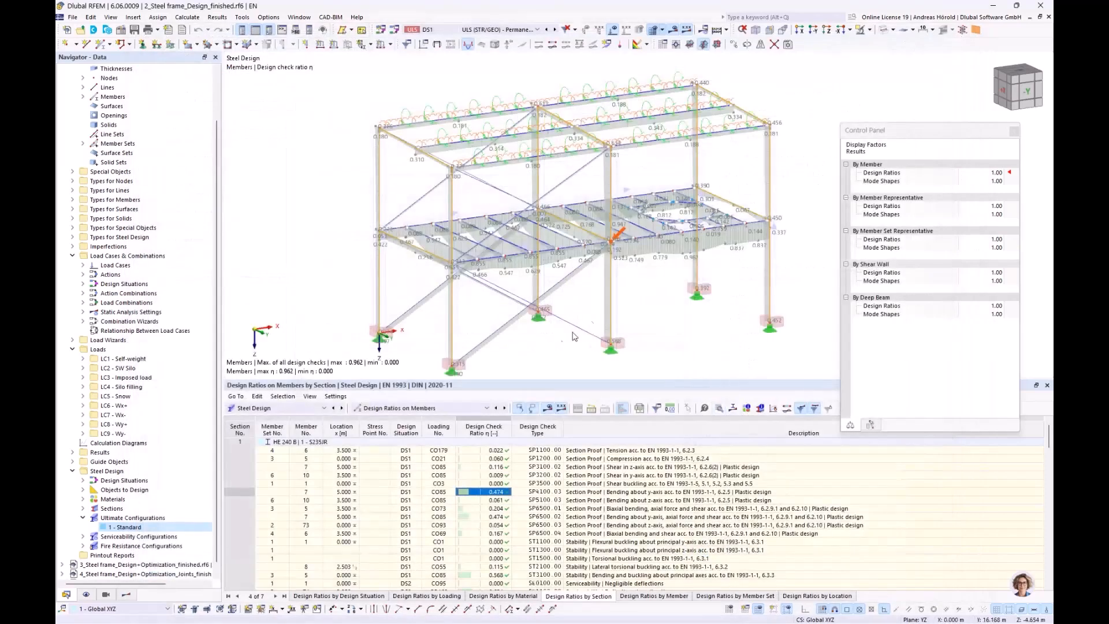
Step: Show the mode shape for the HE 240 B section's ST3100 bending and buckling stability check and open its design check details
scroll(525, 489, "down", 1)
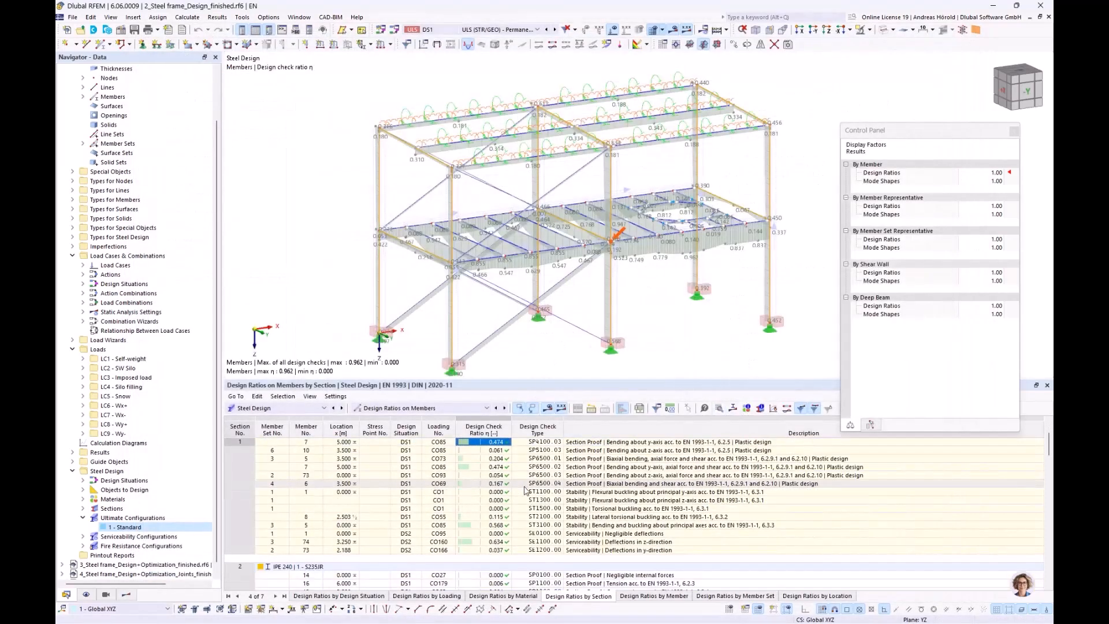
left_click(488, 526)
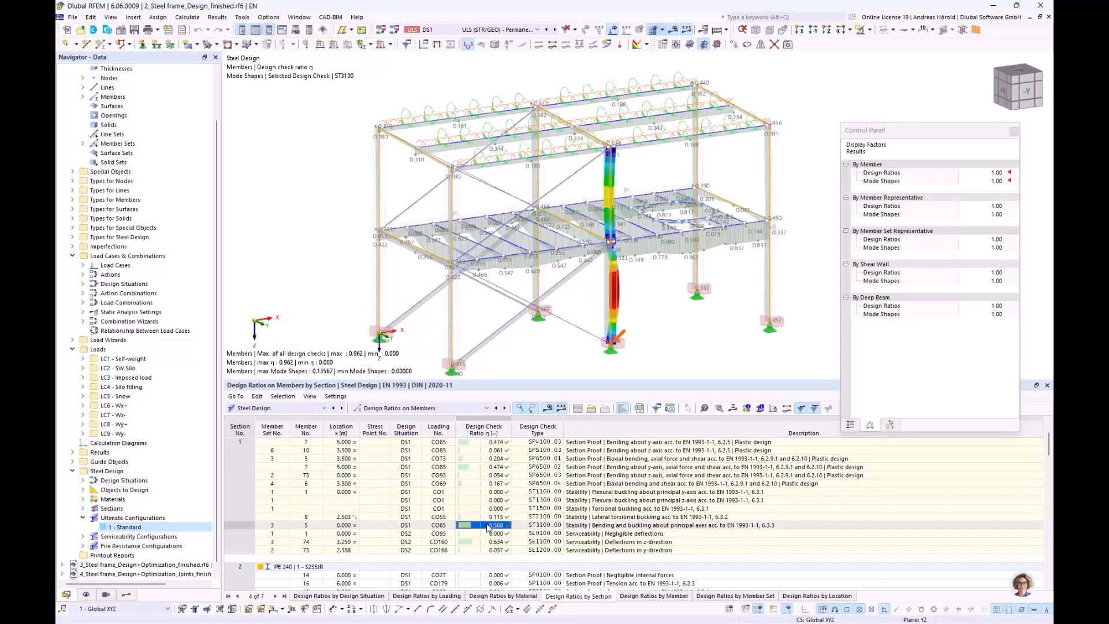
double_click(487, 525)
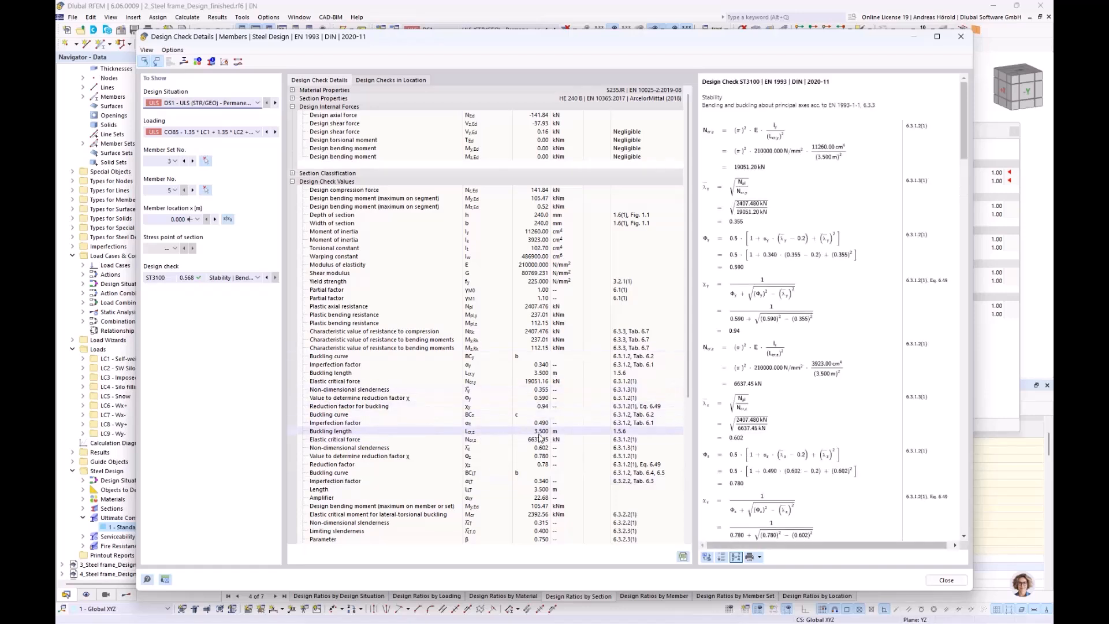
Step: Examine the ST3100 stability check formulas for member 5, from the buckling length about the z-axis to the final design ratio
left_click(527, 433)
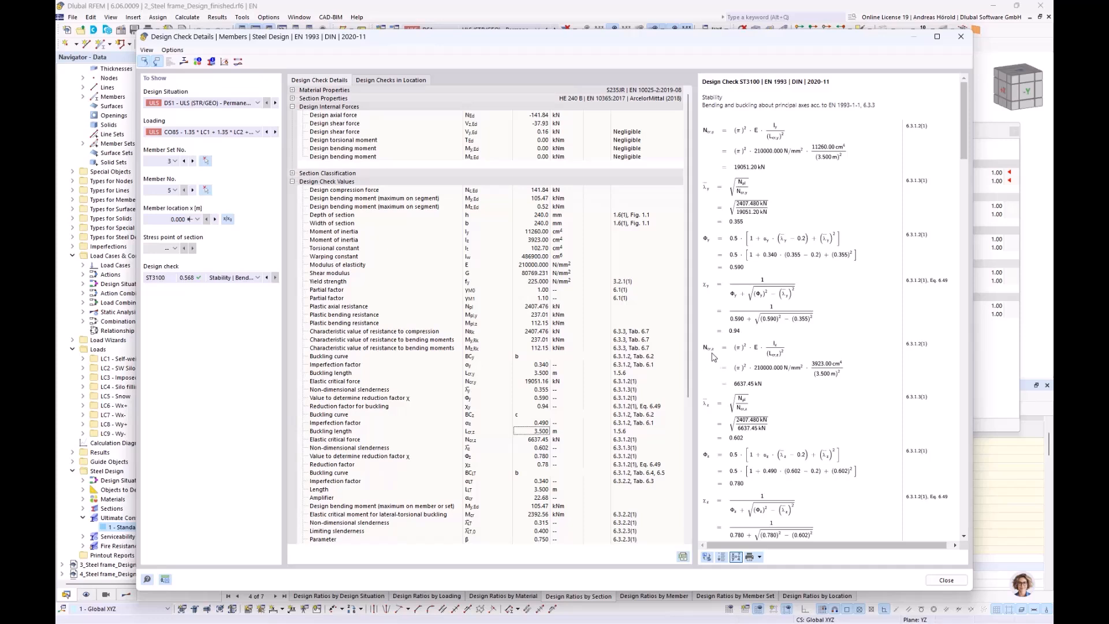
scroll(724, 360, "down", 1)
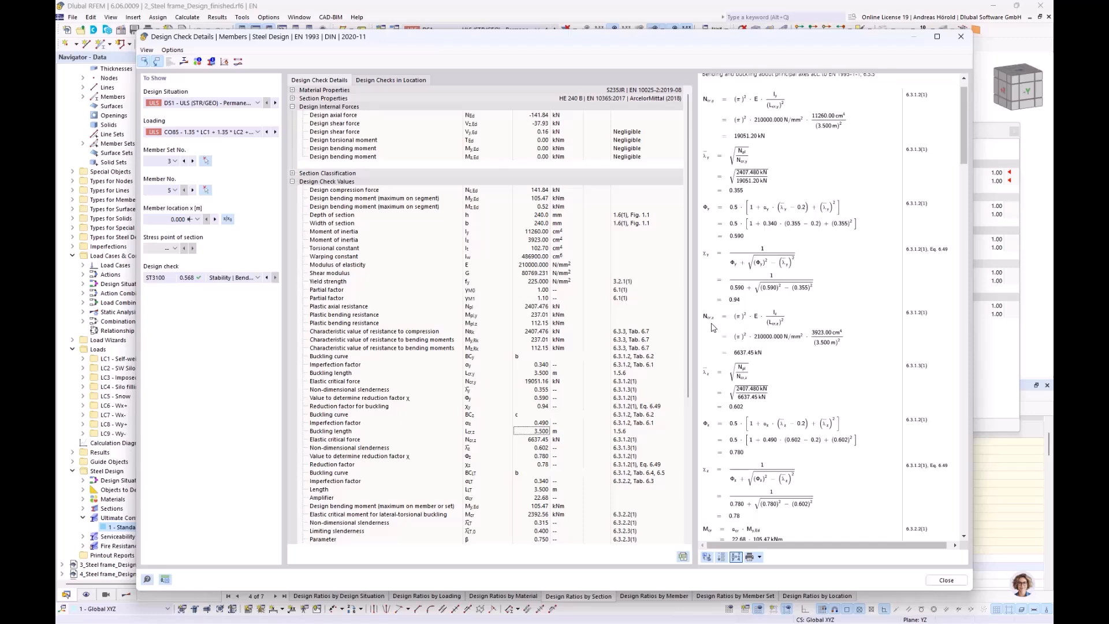
scroll(714, 327, "down", 3)
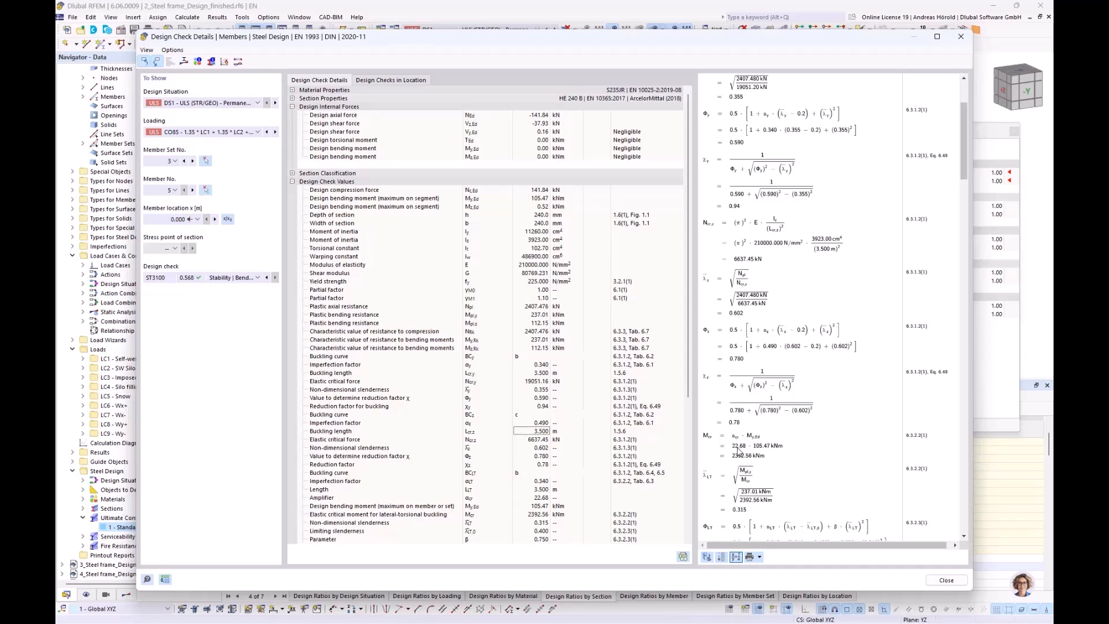
scroll(738, 448, "down", 2)
scroll(728, 437, "down", 3)
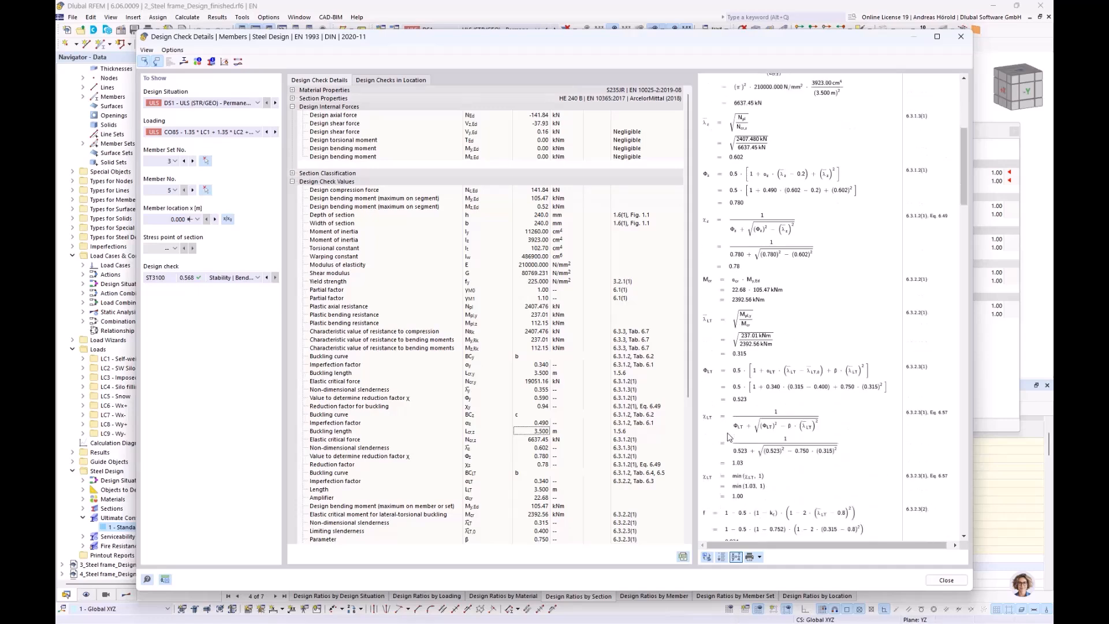
scroll(728, 437, "down", 2)
scroll(728, 437, "down", 8)
scroll(728, 437, "down", 20)
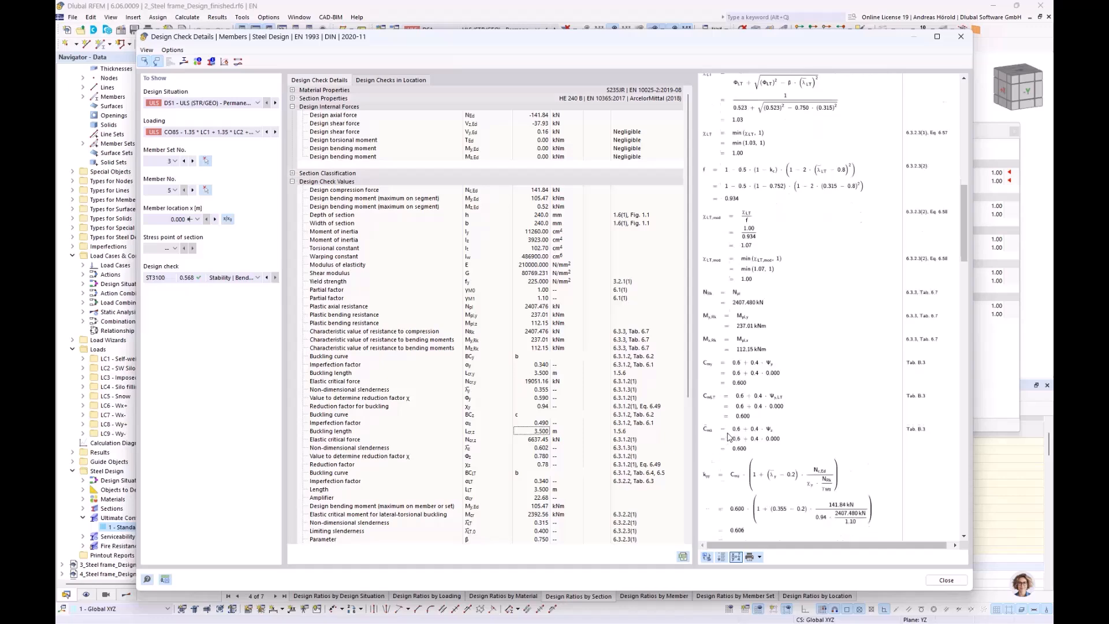
scroll(728, 437, "down", 14)
scroll(730, 422, "up", 9)
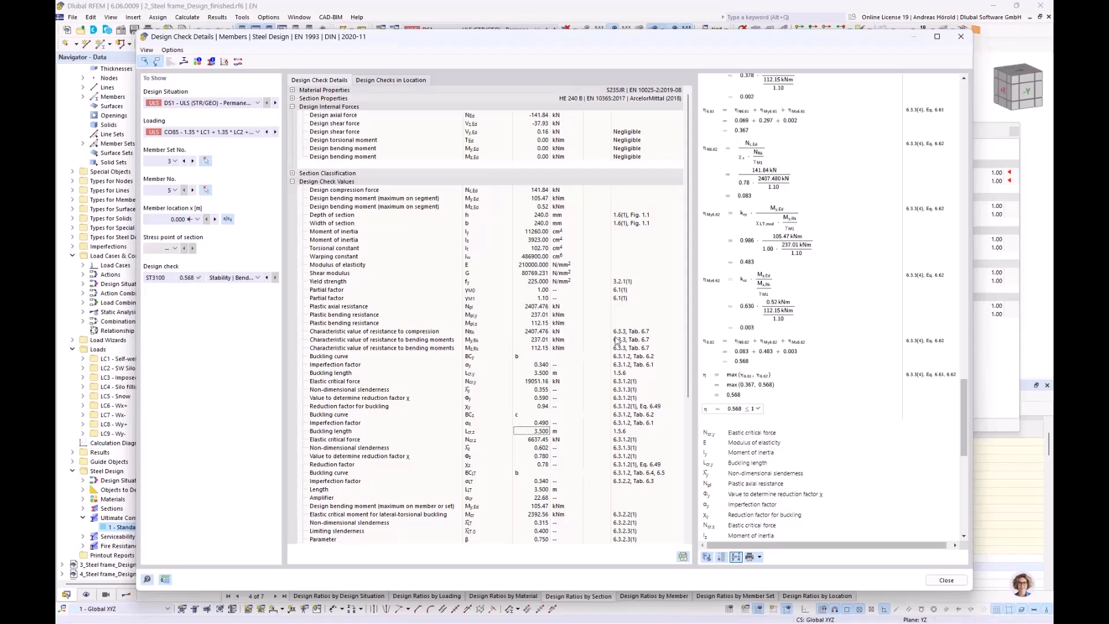
Step: View the HE 240 B section's result diagram for normal stress due to axial force and close the diagram
left_click(183, 62)
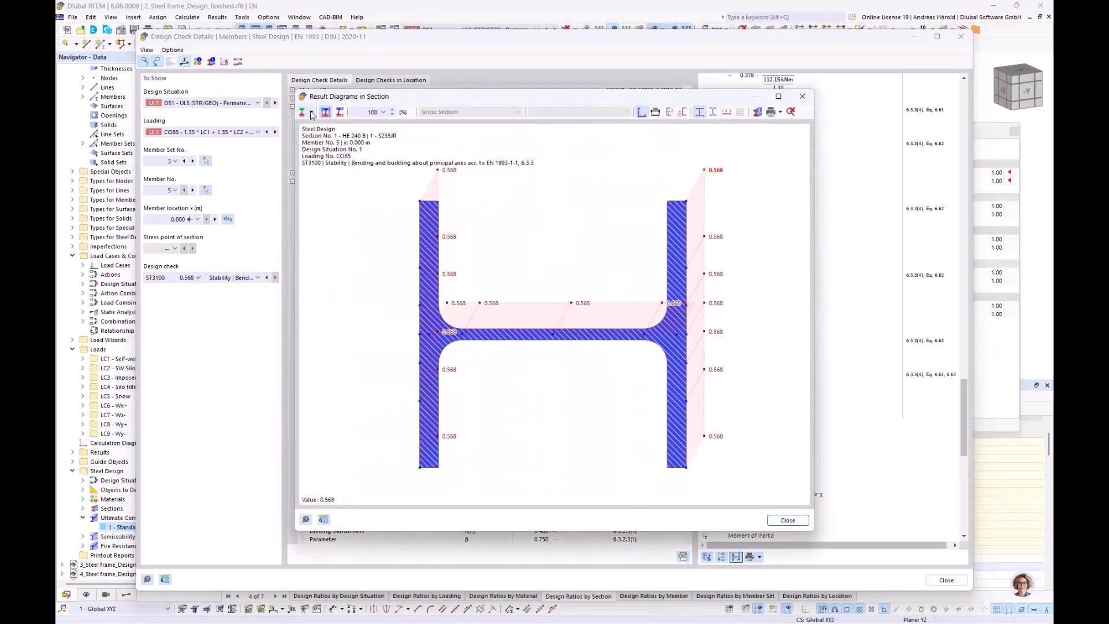
left_click(311, 112)
left_click(325, 138)
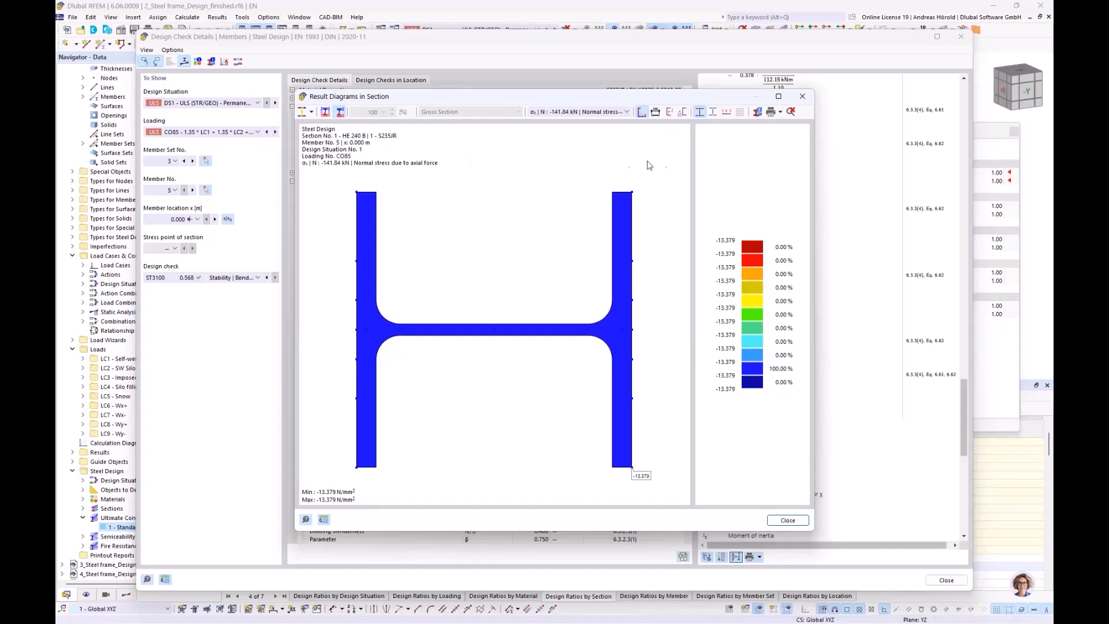
left_click(802, 96)
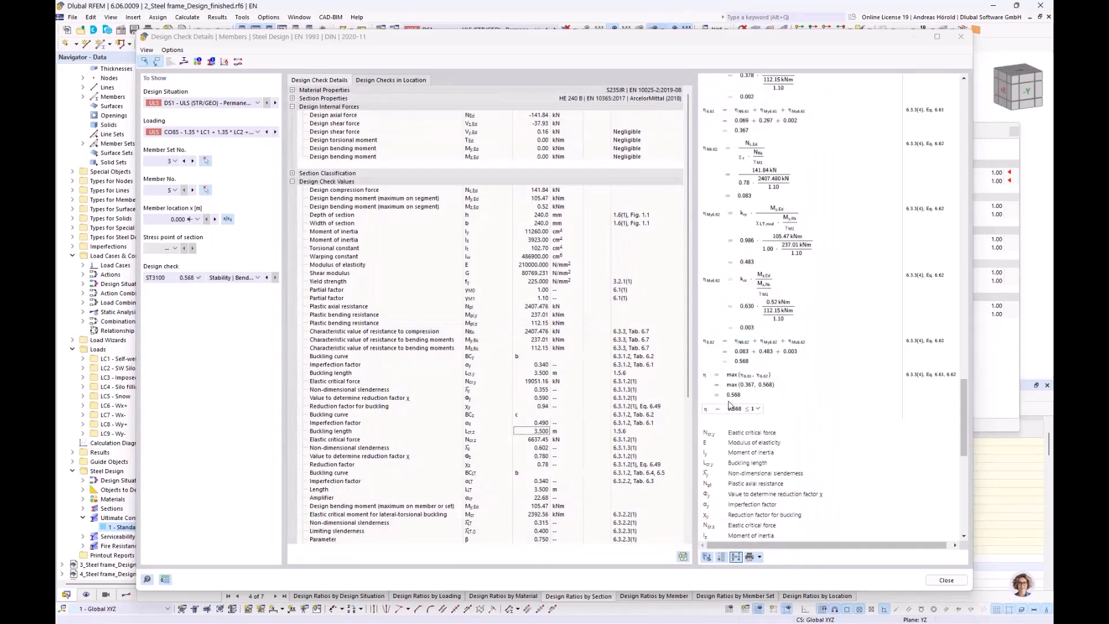
Step: Review the interaction formulas and their print options, and close the design check details
scroll(795, 283, "up", 3)
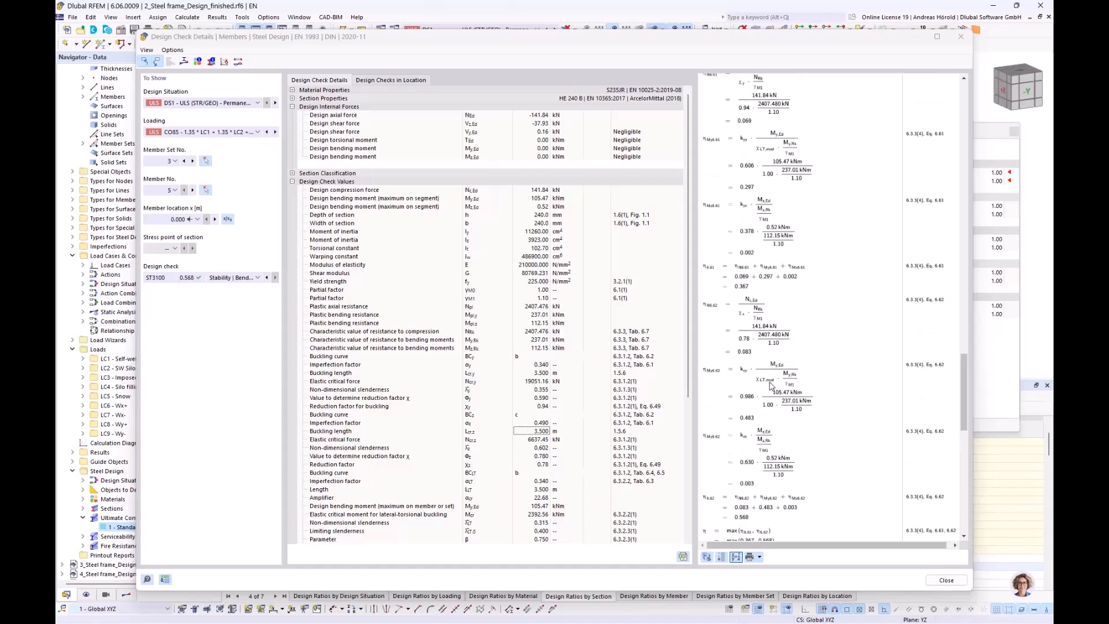
left_click(760, 556)
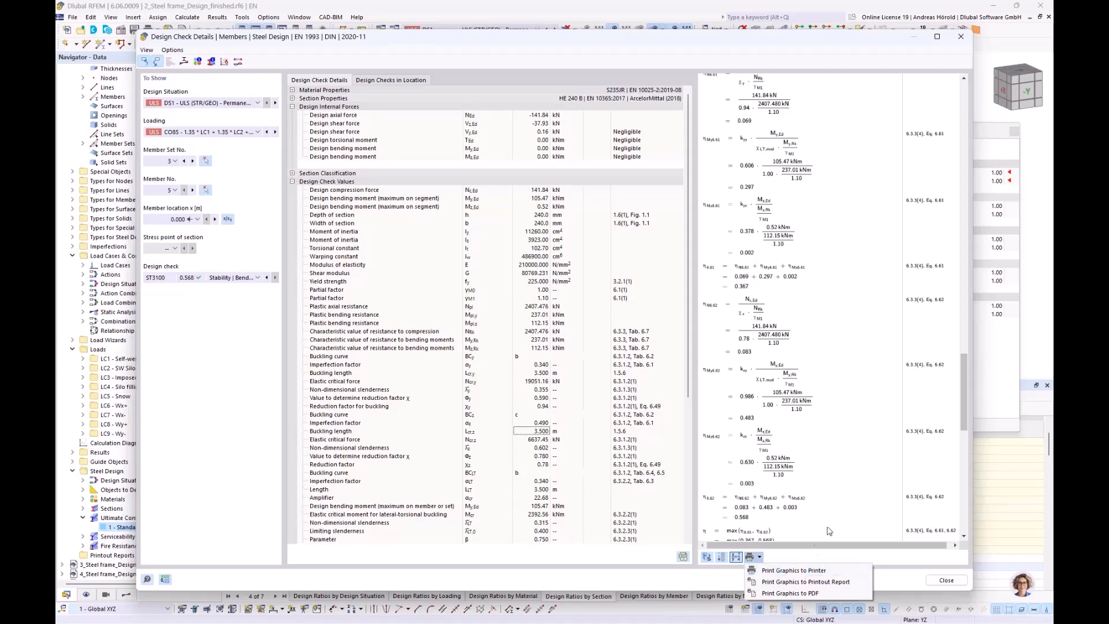
left_click(960, 36)
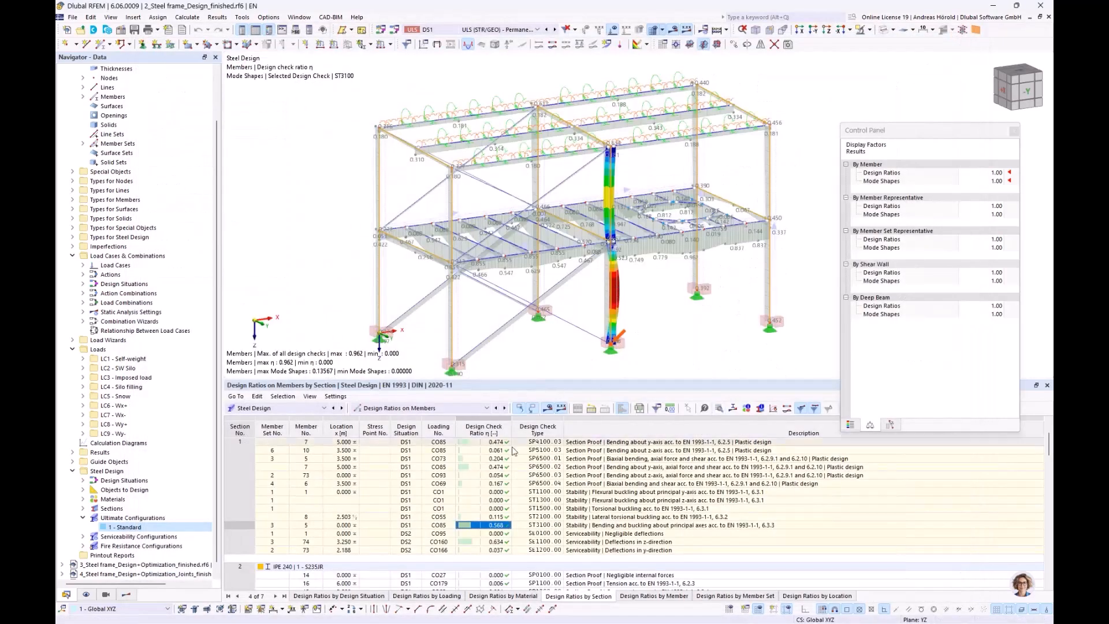
Step: Select the y-direction deflection check SE1200.00 of section 1 and inspect its location on the frame
left_click(472, 491)
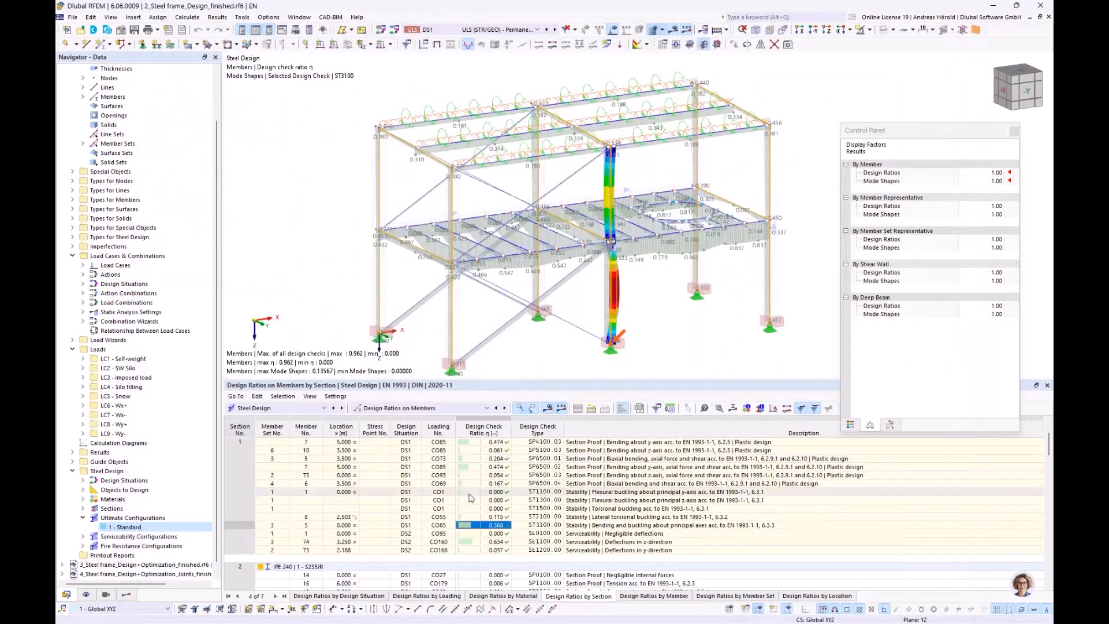
left_click(477, 549)
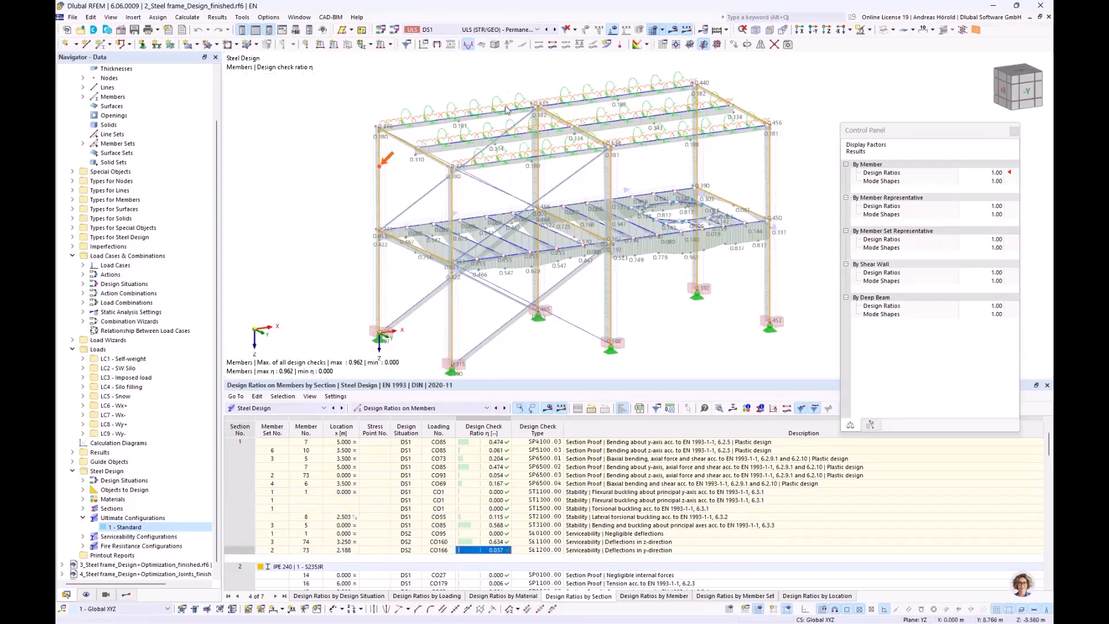
scroll(514, 88, "up", 3)
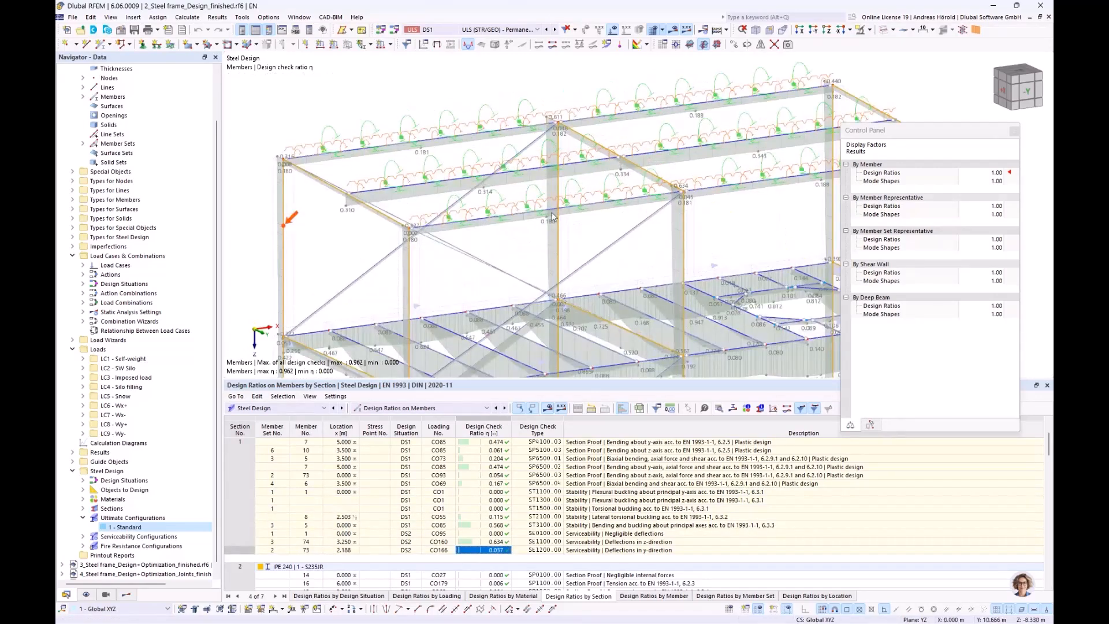
scroll(417, 149, "down", 3)
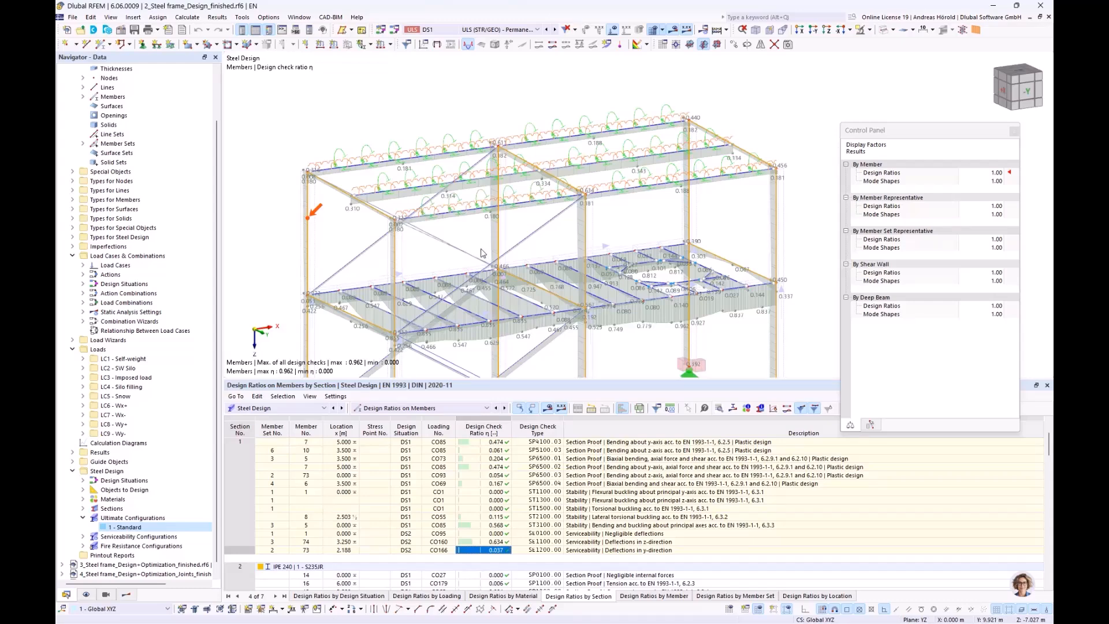
middle_click_drag(471, 232, 452, 231, "ctrl")
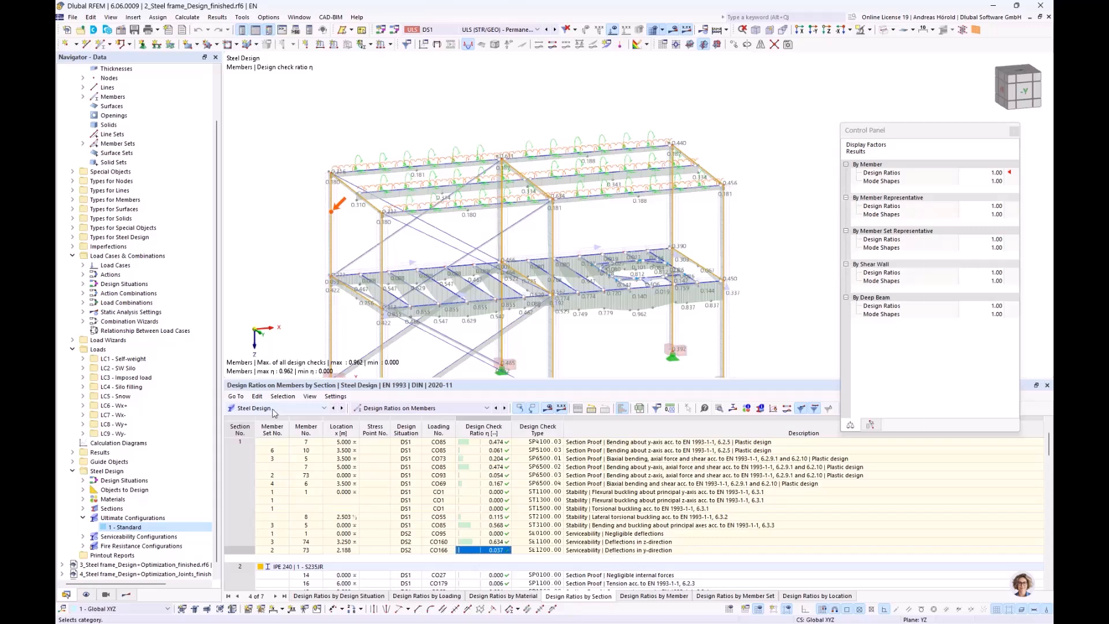
Step: Display the Steel Design input data for the sections and move the Control Panel clear of the table
left_click(420, 408)
left_click(407, 417)
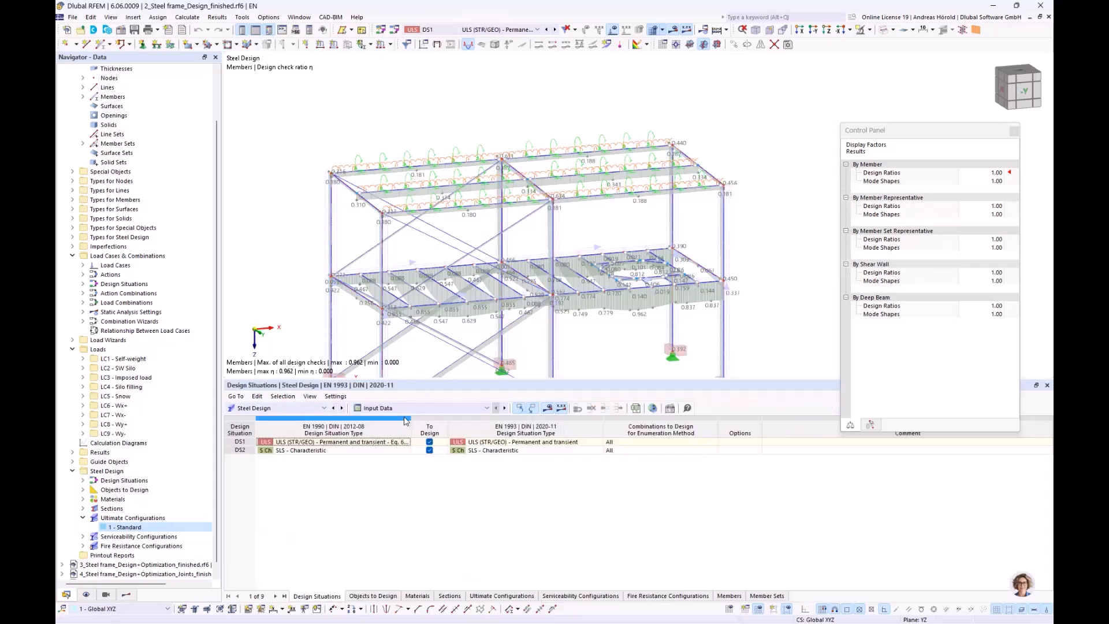
left_click(448, 596)
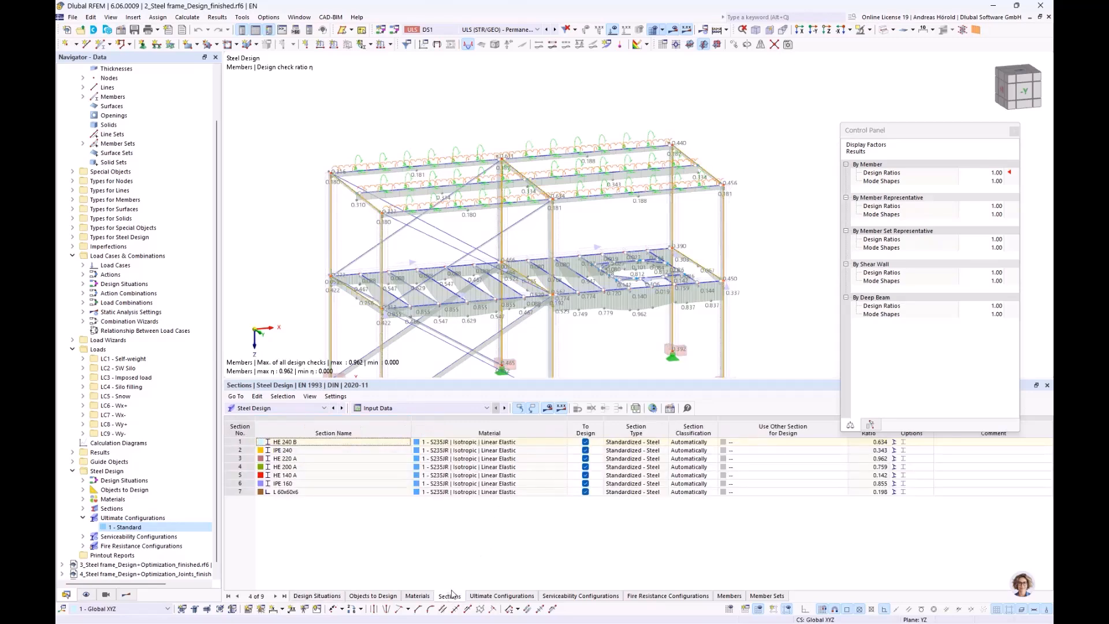
left_click_drag(922, 139, 903, 73)
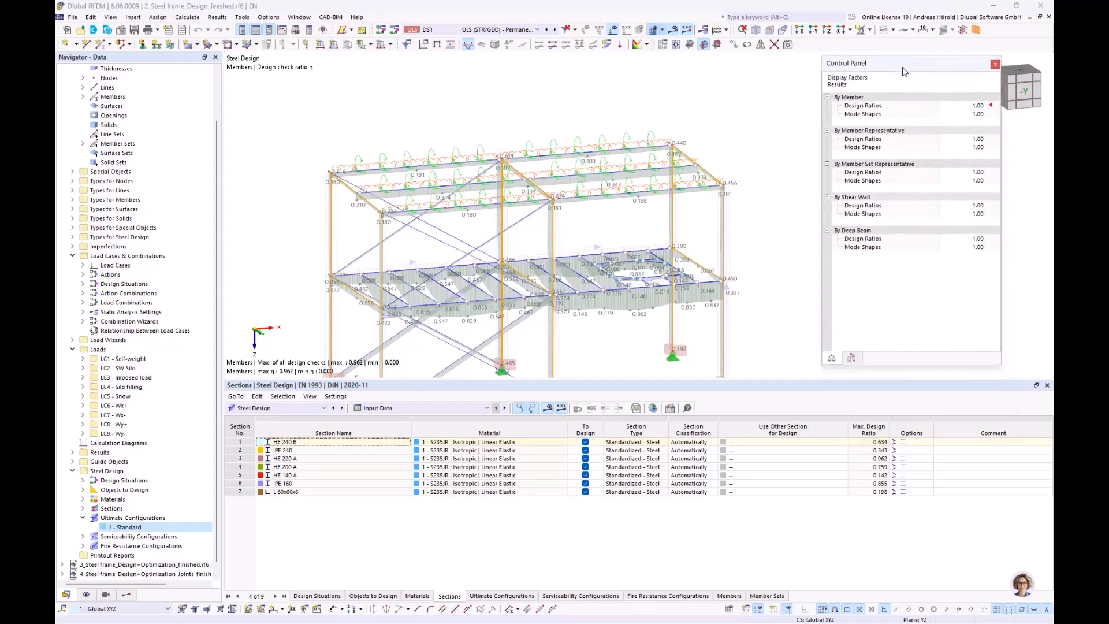
Step: Set the other section for design of IPE 240 to optimize within the current IPE row
left_click(344, 450)
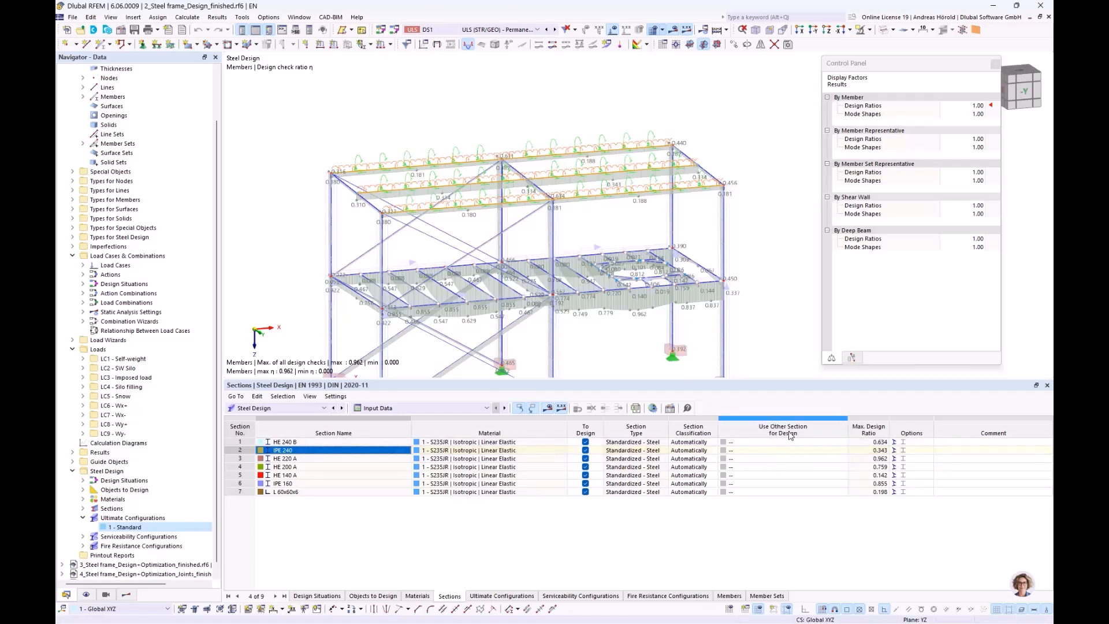
left_click(783, 451)
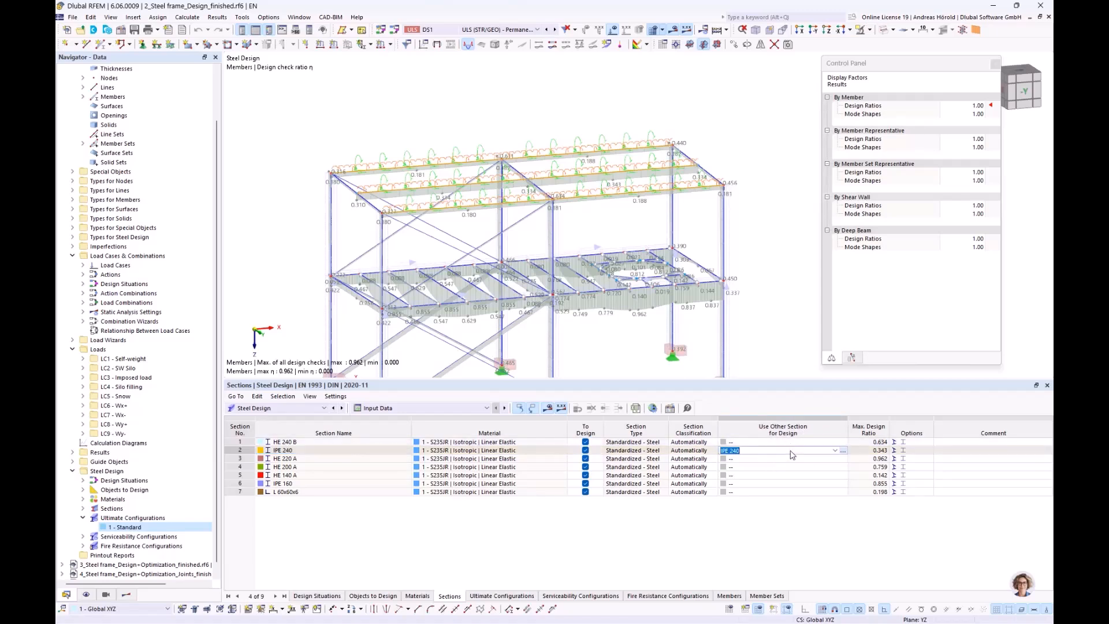
left_click(835, 450)
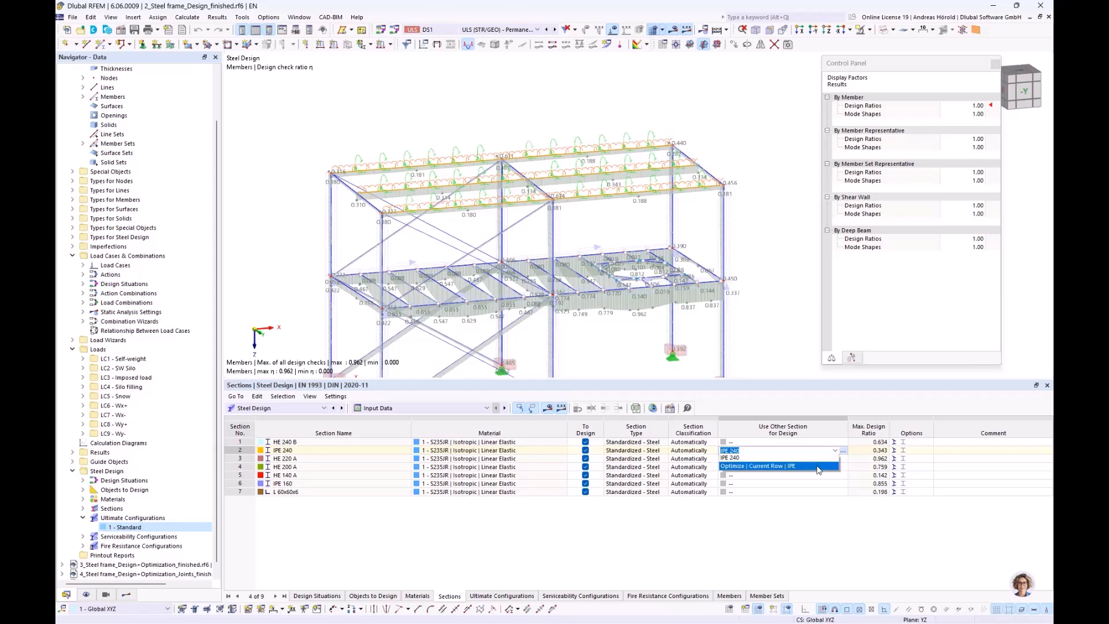
left_click(817, 466)
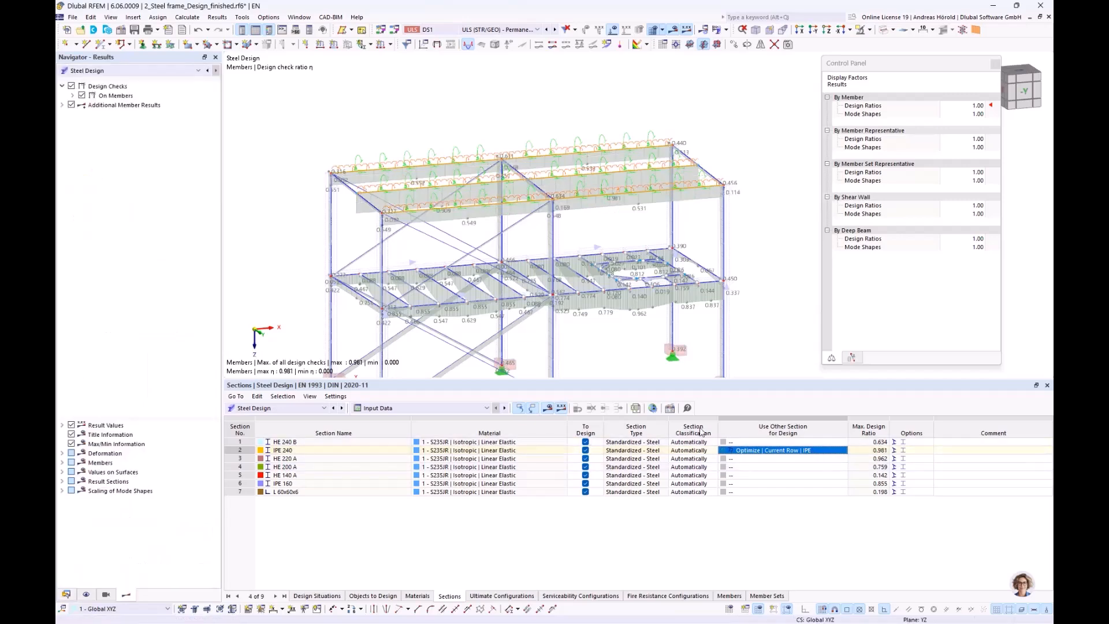
Step: Set the maximum allowable design ratio for section optimization to 0.9 and accept deleting the existing Steel Design results
left_click(653, 408)
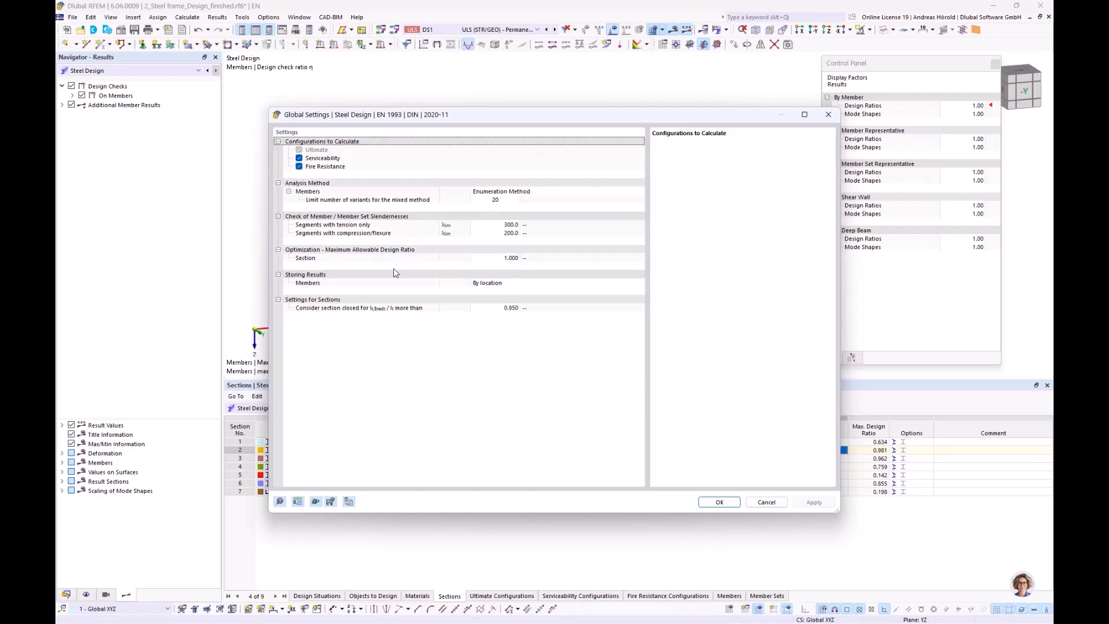
left_click(499, 258)
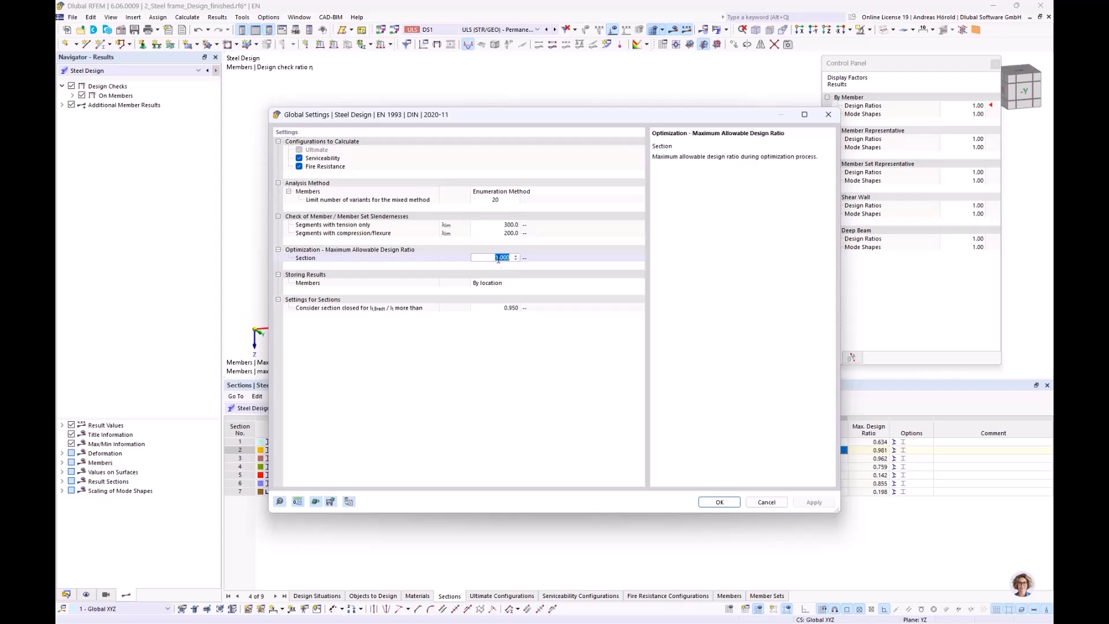
key("BackSpace")
type(".9")
key("Return")
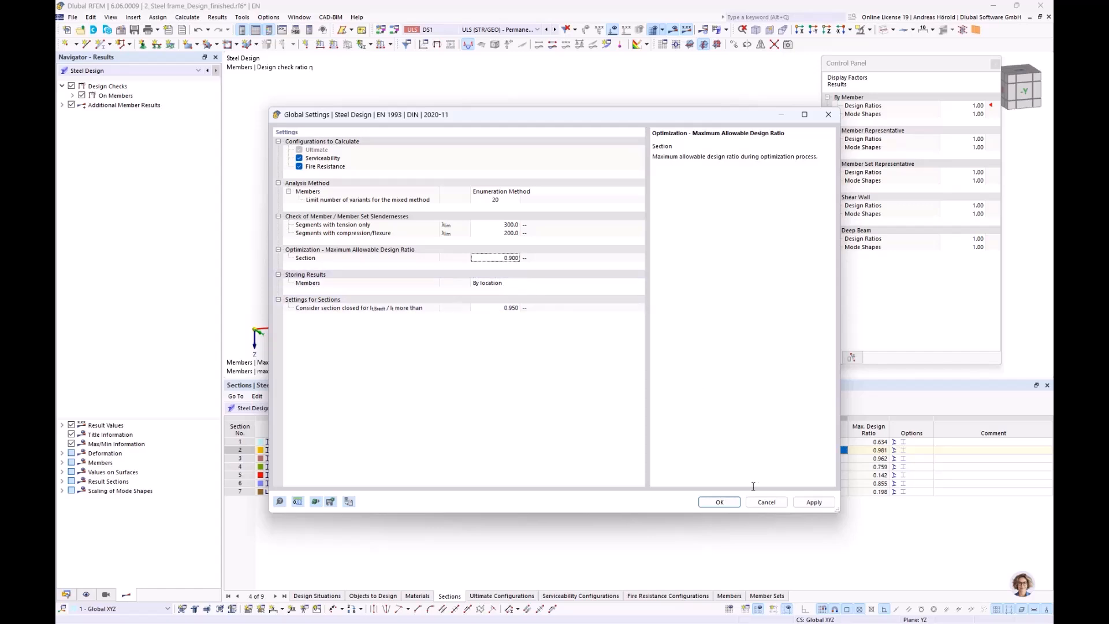
left_click(718, 502)
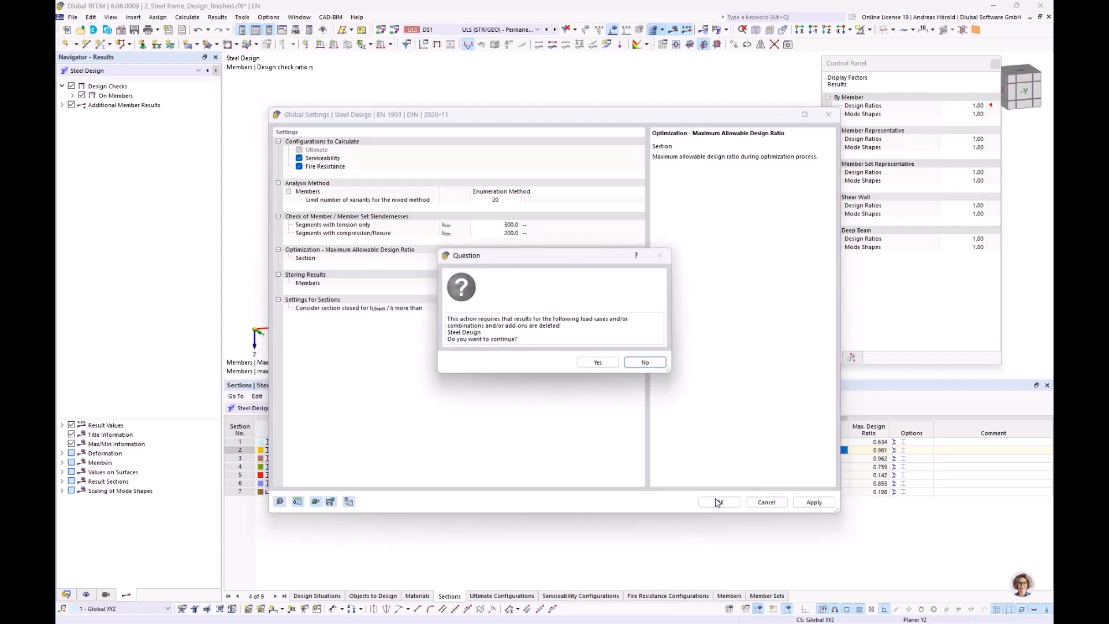
left_click(597, 363)
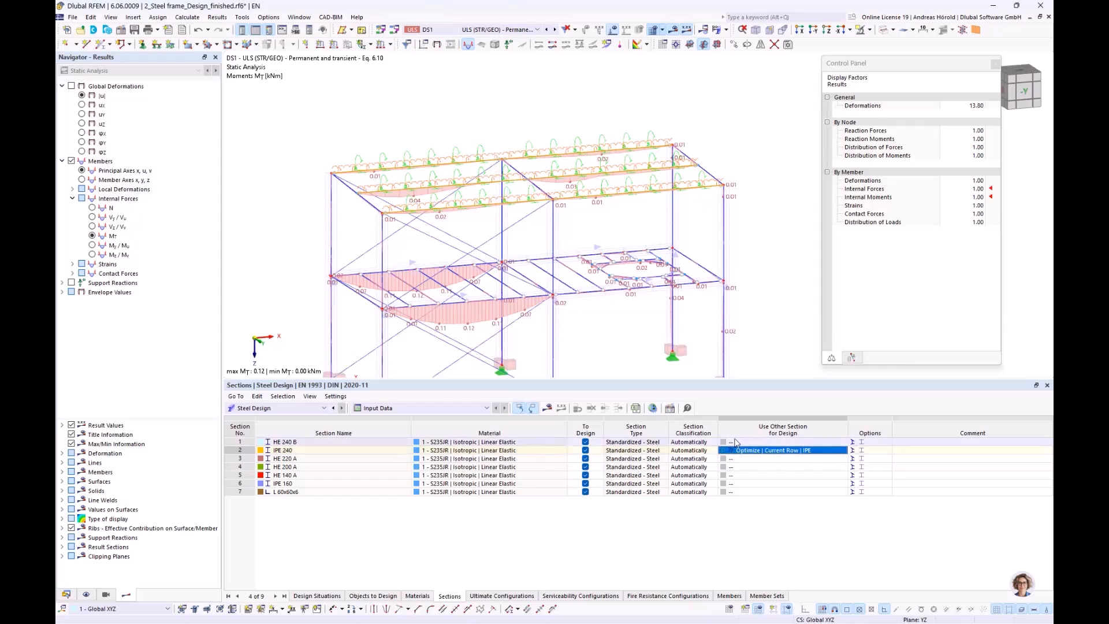
Step: Recalculate the Steel Design and return to the sections input data
left_click(547, 409)
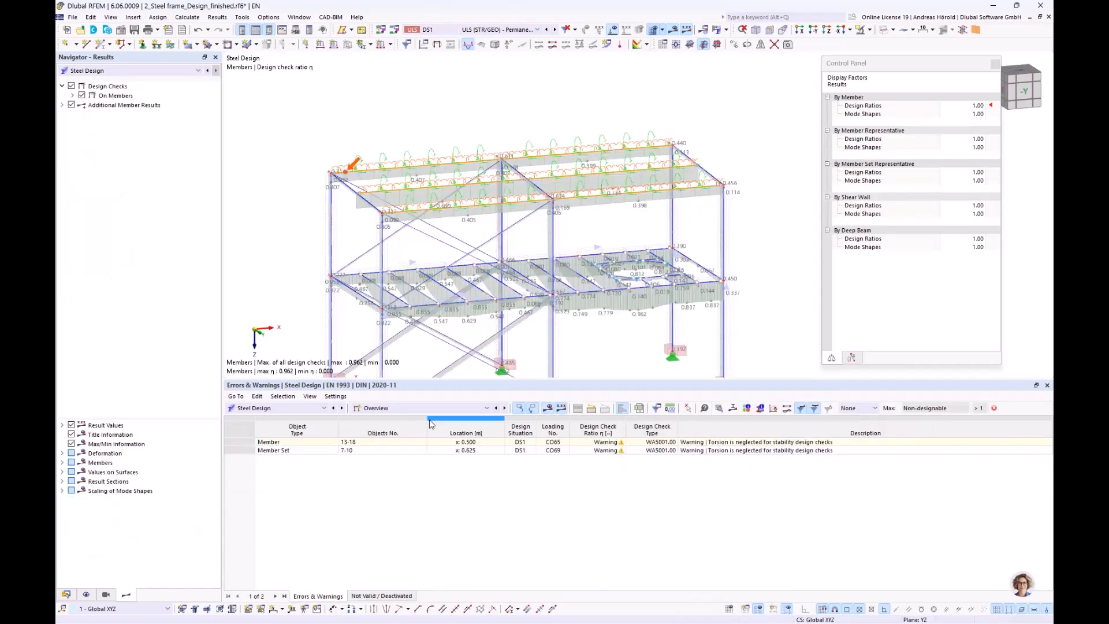
left_click(413, 408)
left_click(413, 418)
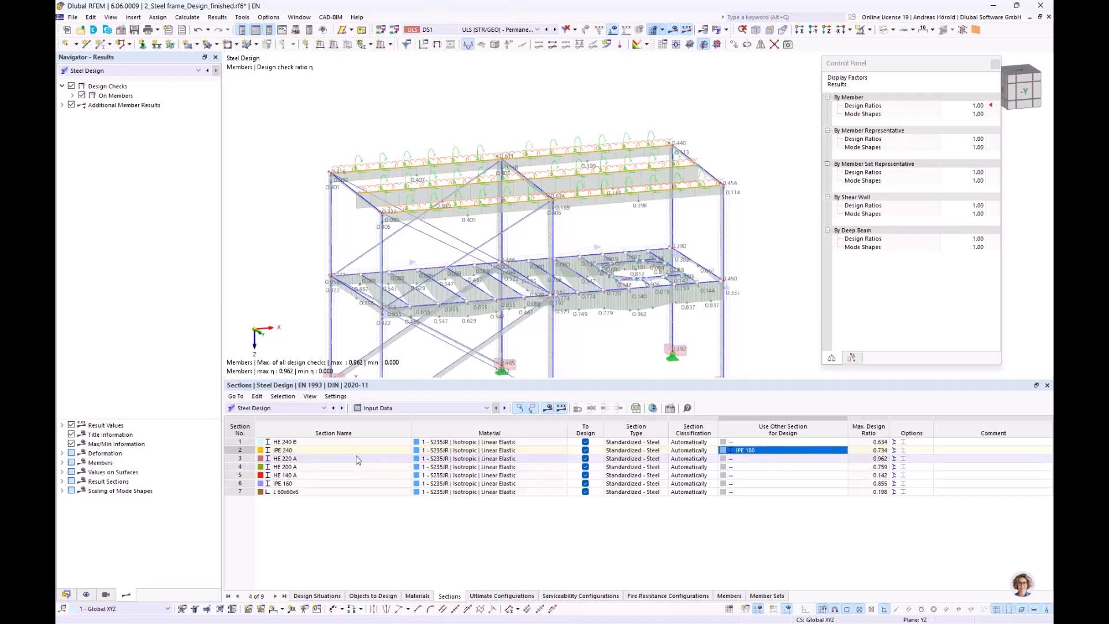
Step: Open the section library for the other design section of IPE 240 and create a My Sections list named "I beams =<180mm"
right_click(780, 456)
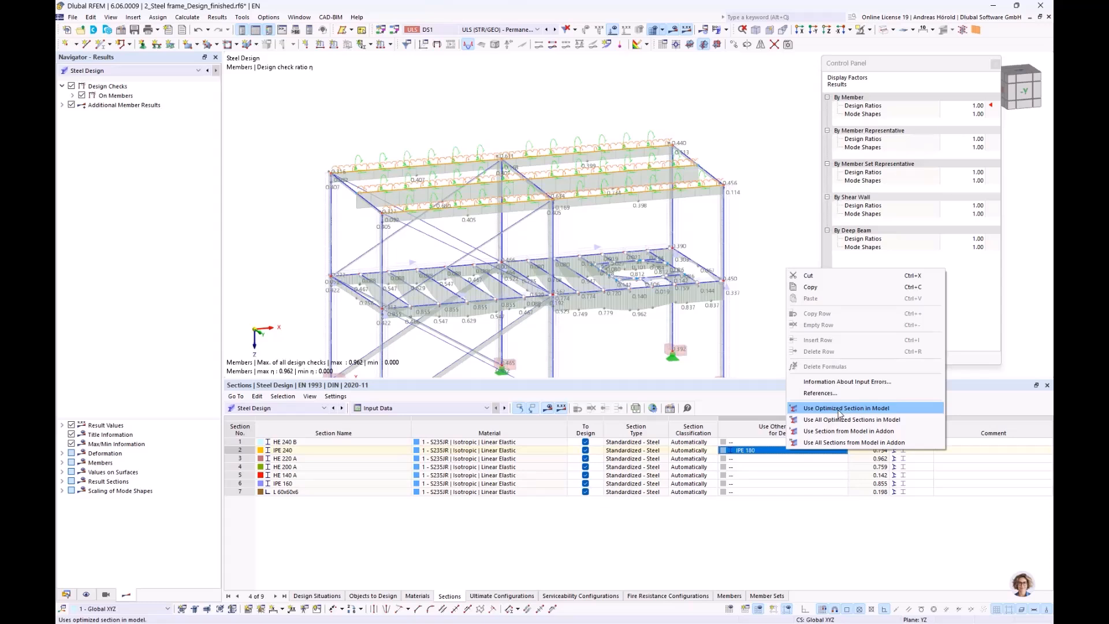
left_click(756, 406)
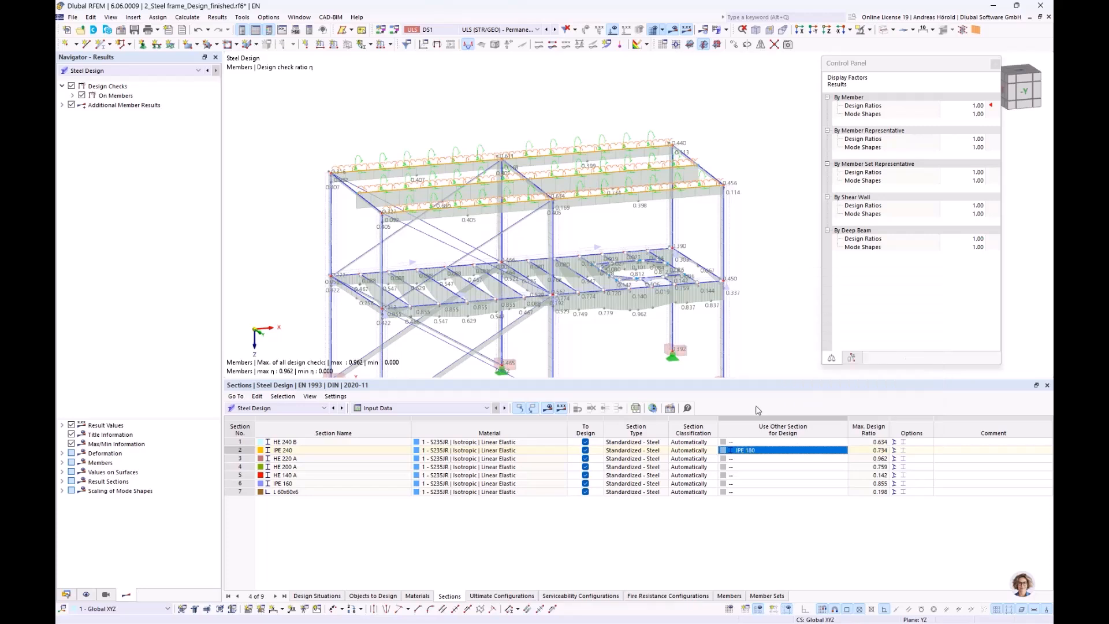
left_click(831, 454)
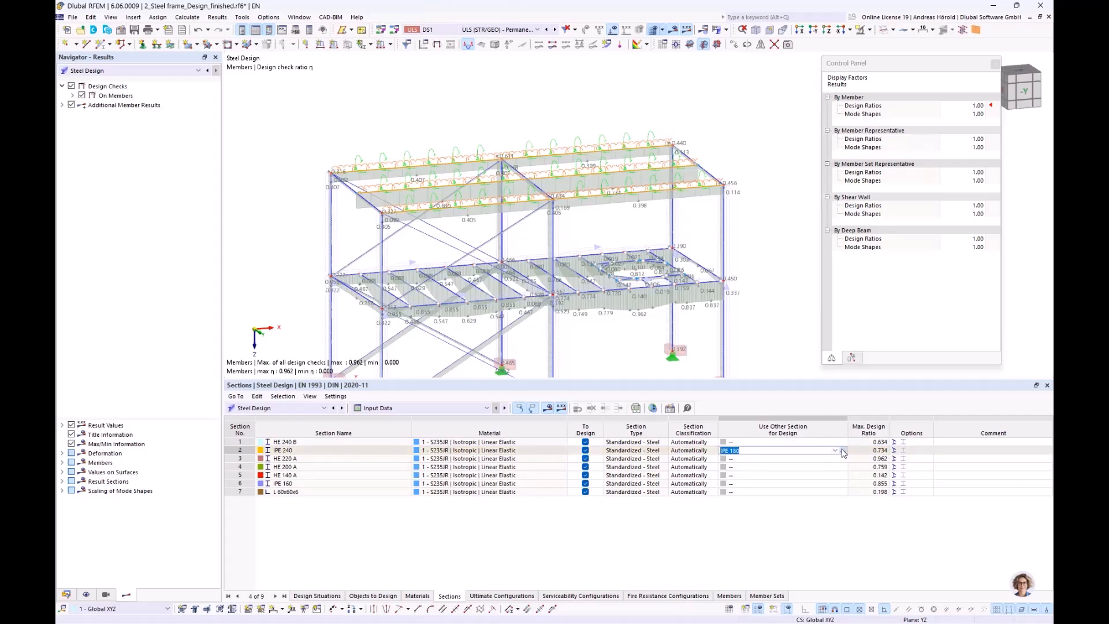
left_click(843, 453)
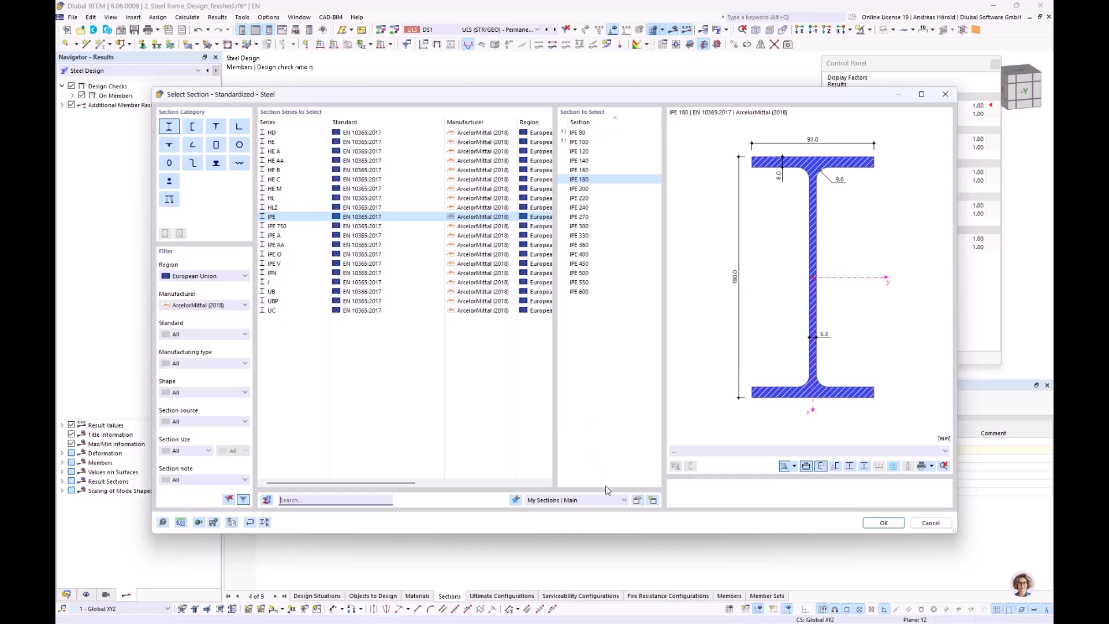
left_click(652, 500)
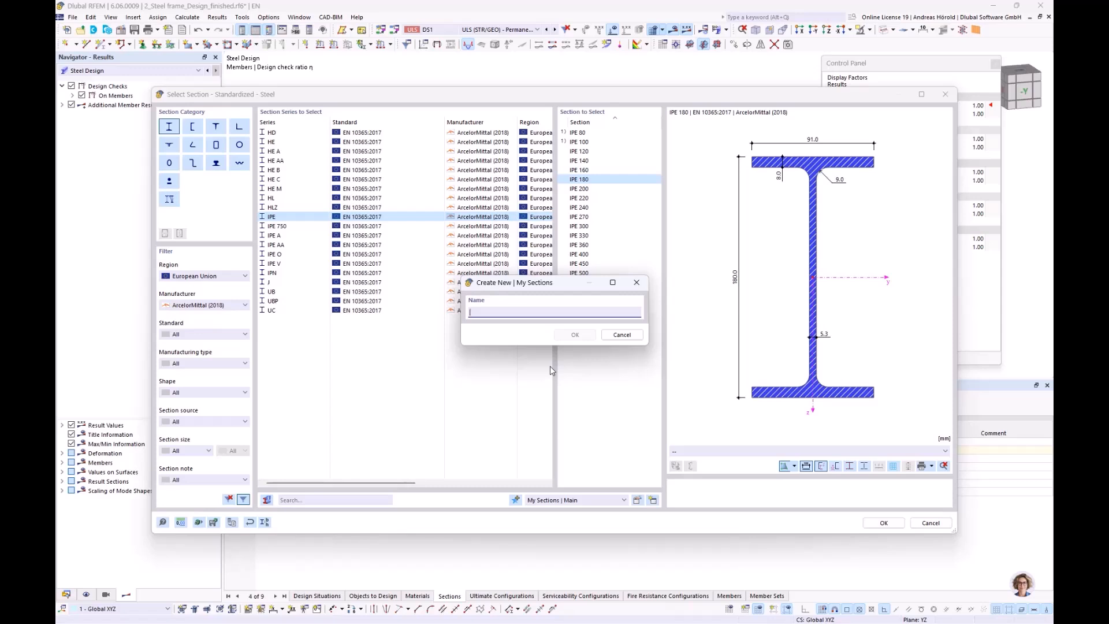
type("I beams")
type("=<180mm")
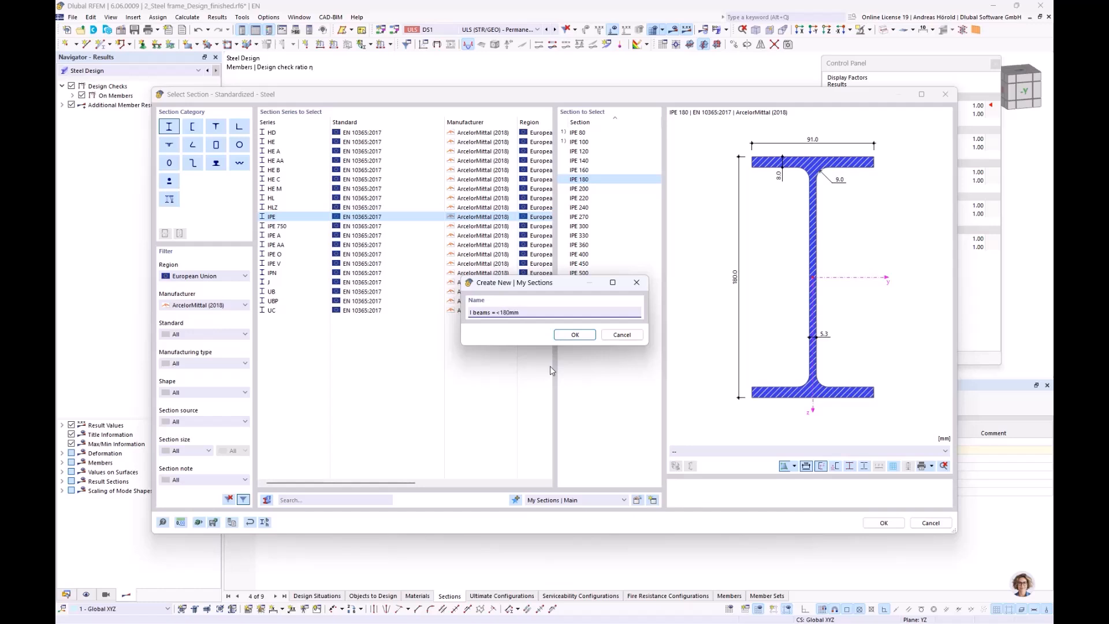
left_click(575, 338)
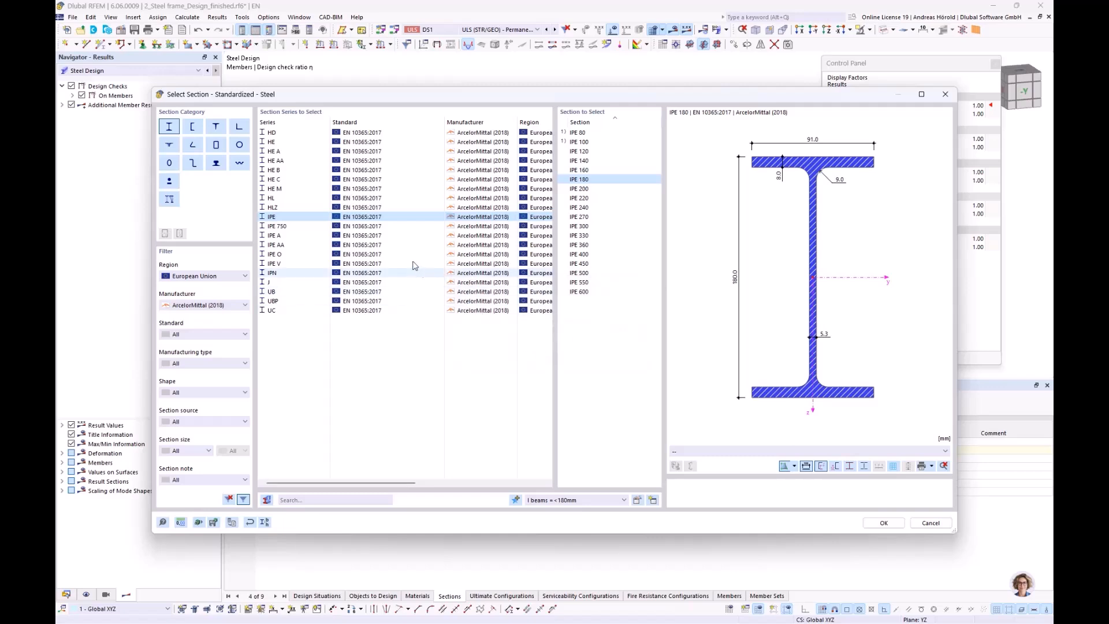
Step: Choose the IPE sections from IPE 80 to IPE 180 for the "I beams =<180mm" list
left_click(582, 133)
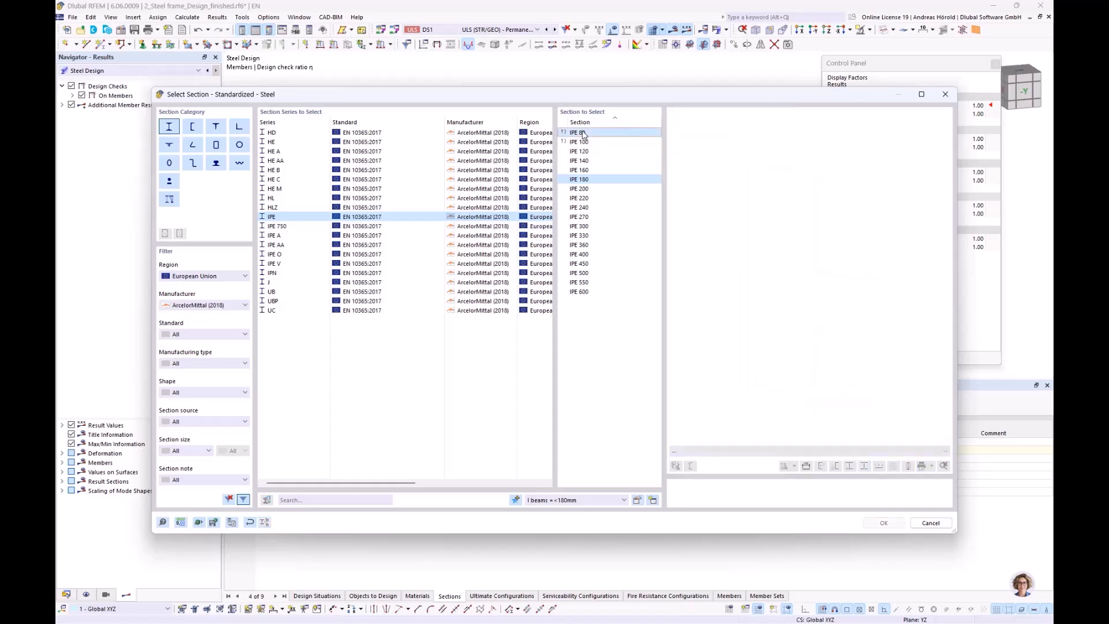
left_click(587, 171, "shift")
left_click(591, 179, "shift")
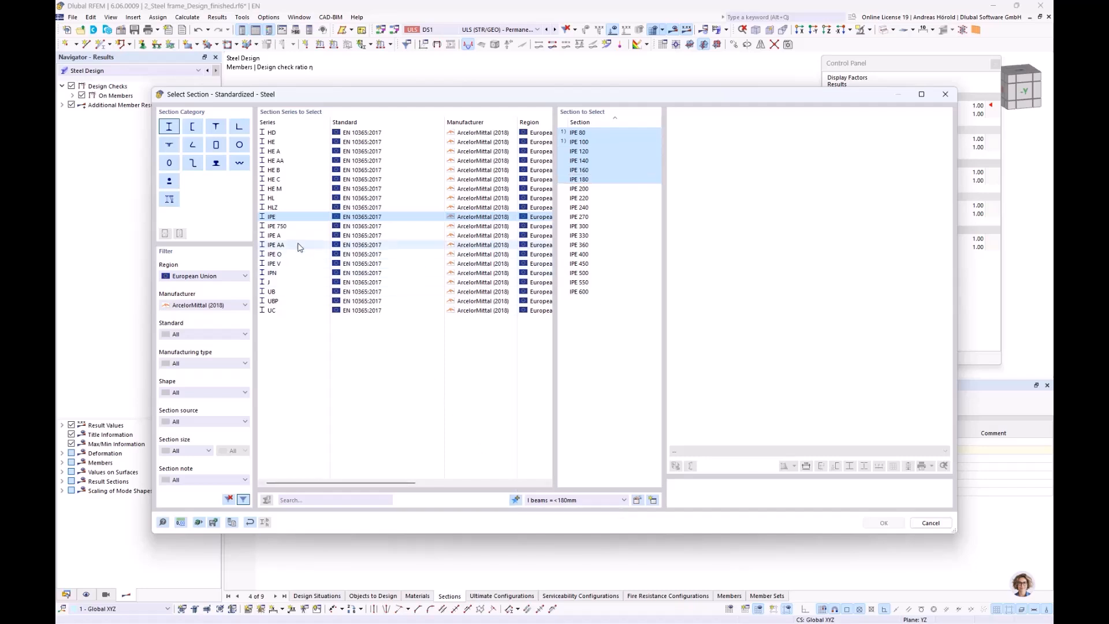
Step: Add the sections HE 100 A to HE 180 A and HE 100 B to HE 180 B to the "I beams =<180mm" list
left_click(283, 152)
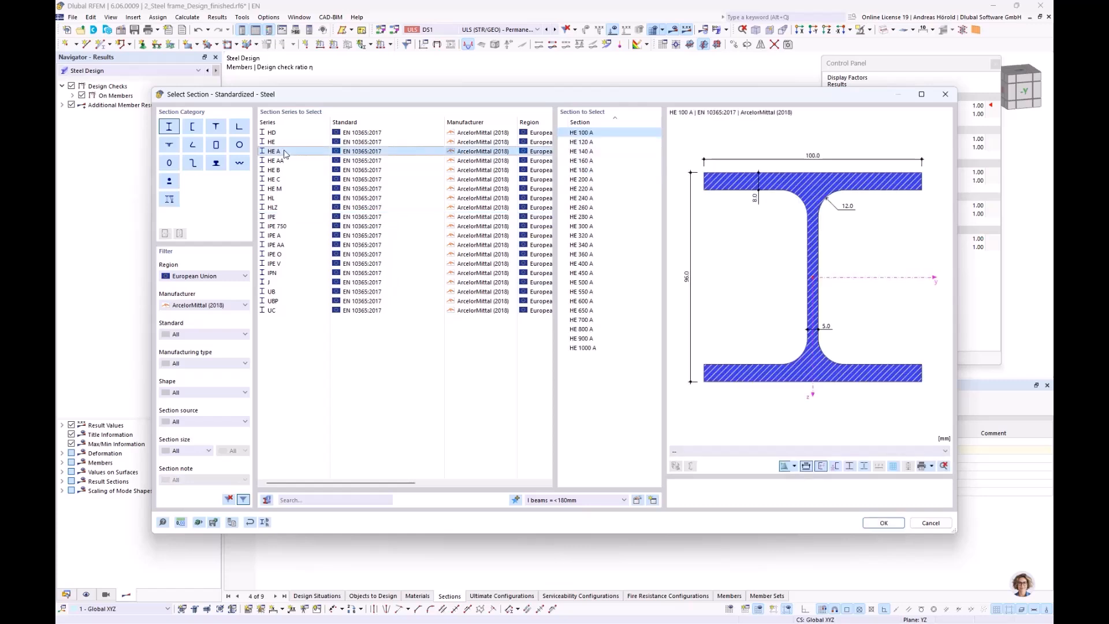
left_click(589, 171, "shift")
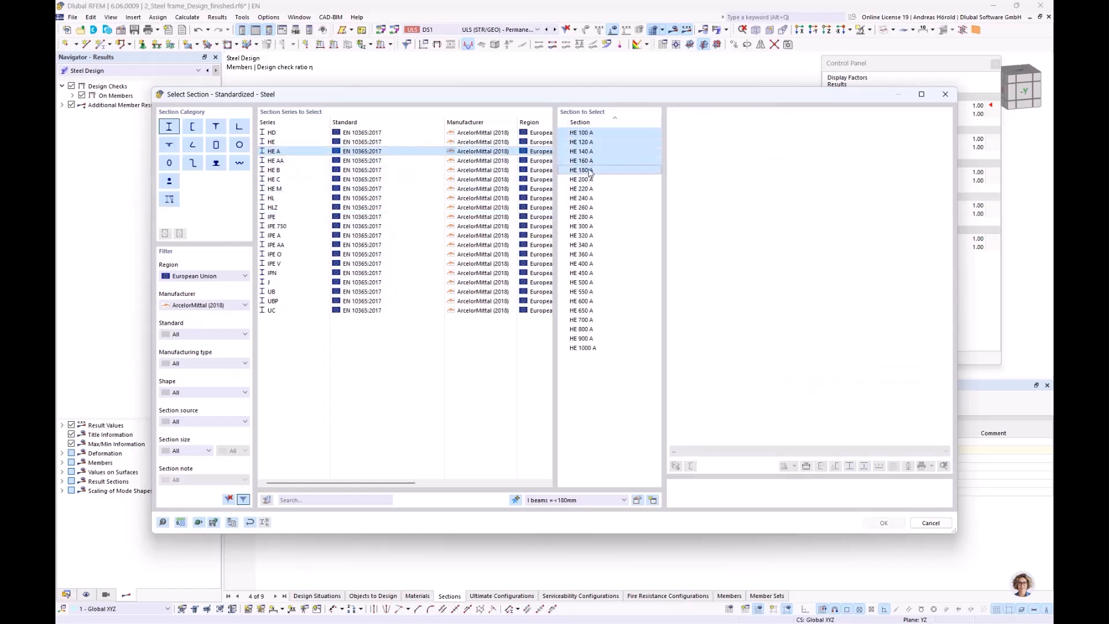
left_click(516, 500)
left_click(301, 170)
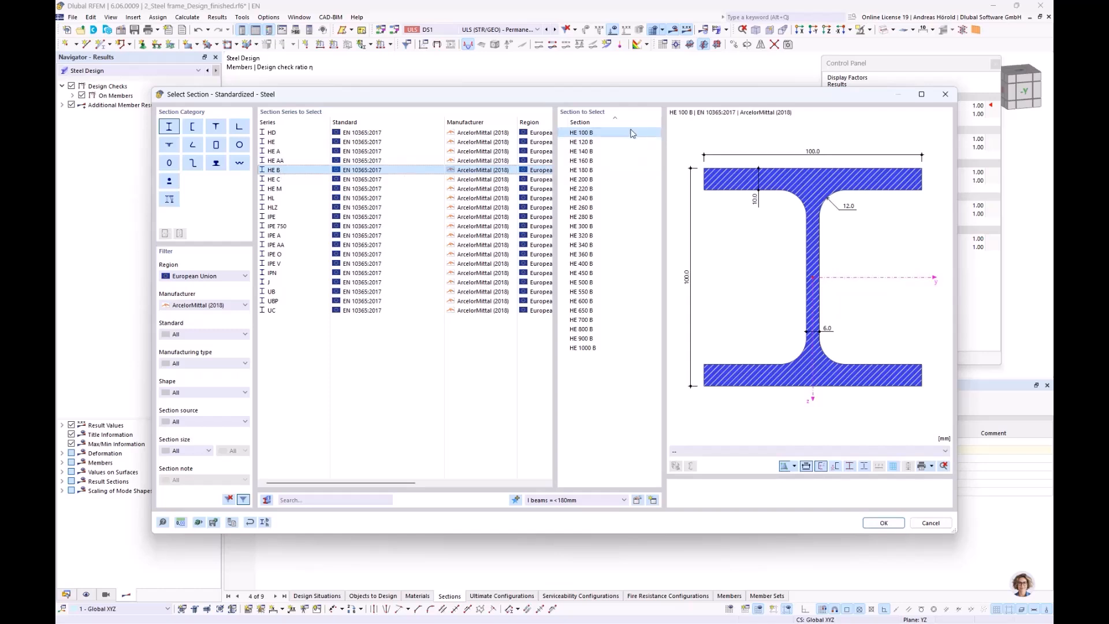
left_click(589, 170, "shift")
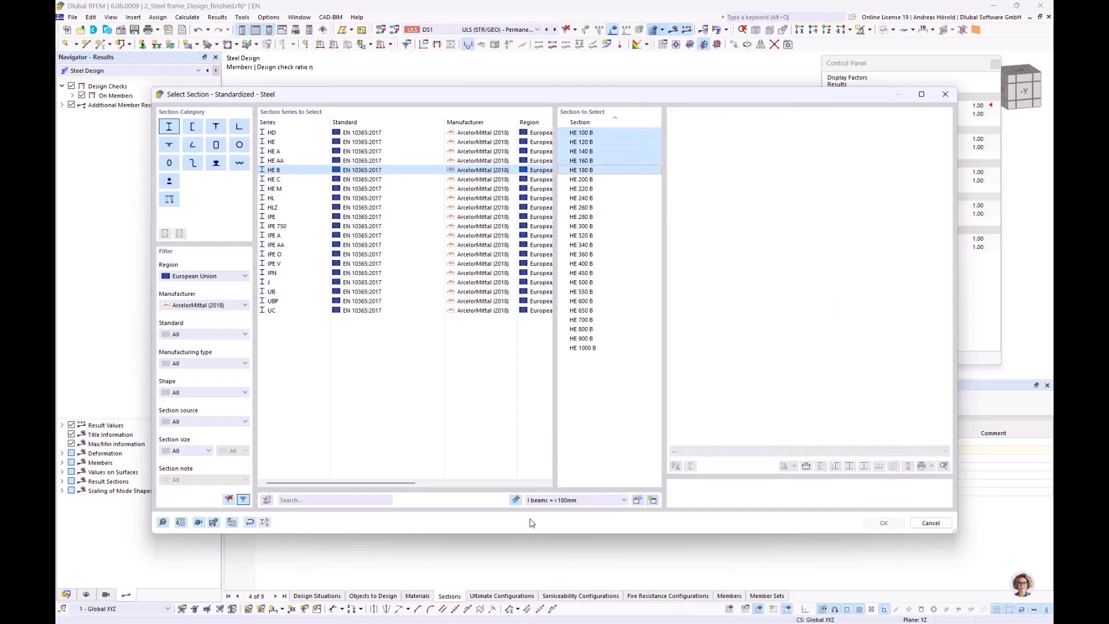
left_click(516, 500)
Step: Review the HE A, HE B and IPE sections stored in the "I beams =<180mm" list and leave the section library
left_click(637, 500)
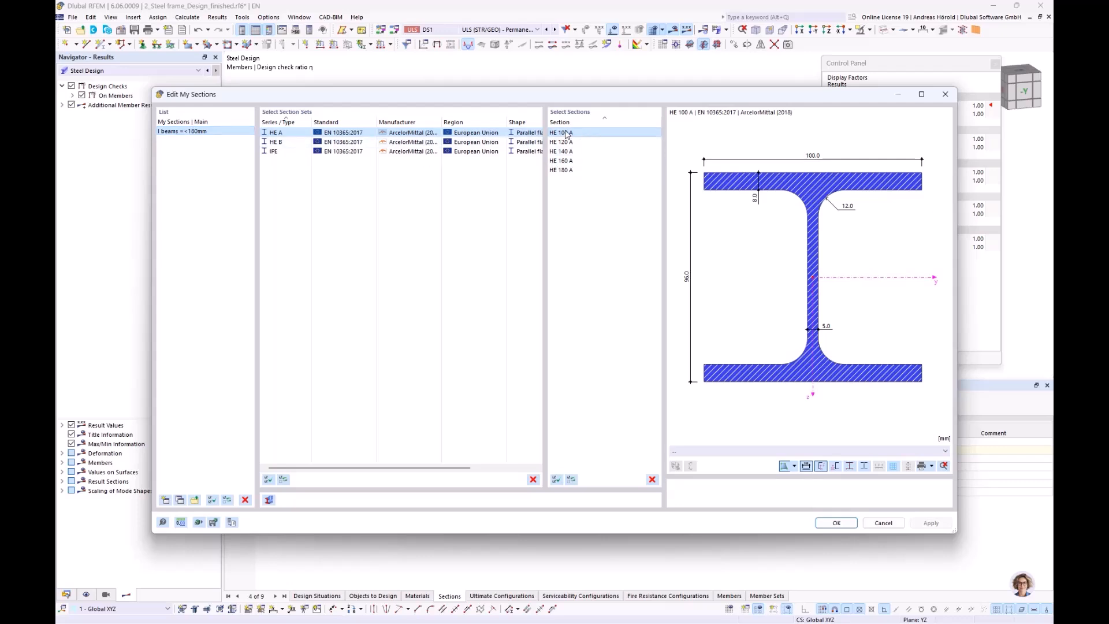
left_click(287, 142)
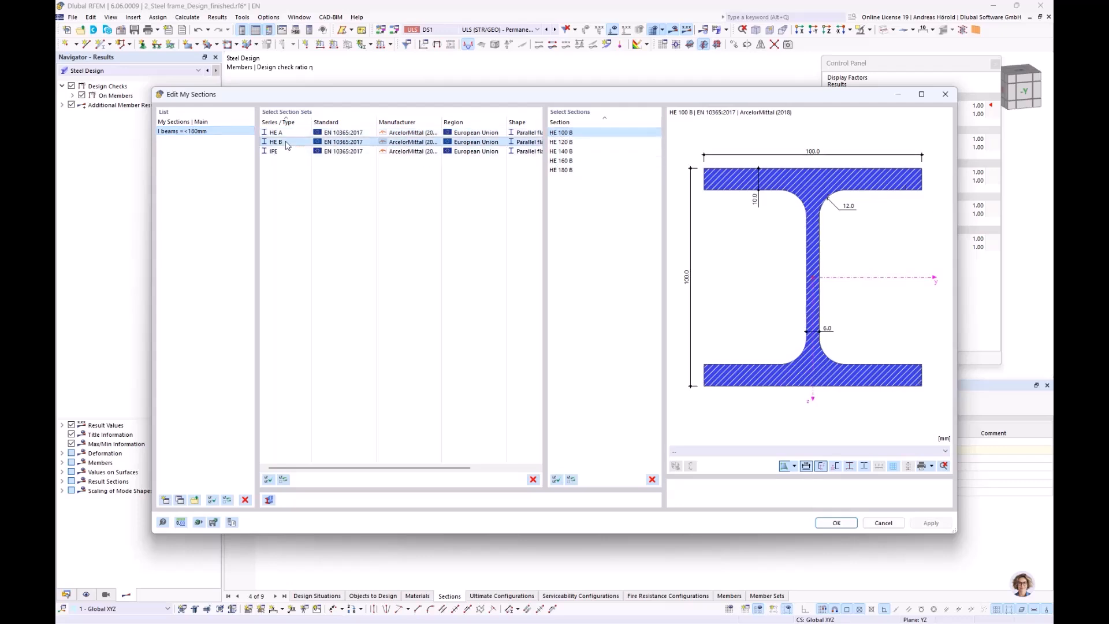
left_click(289, 151)
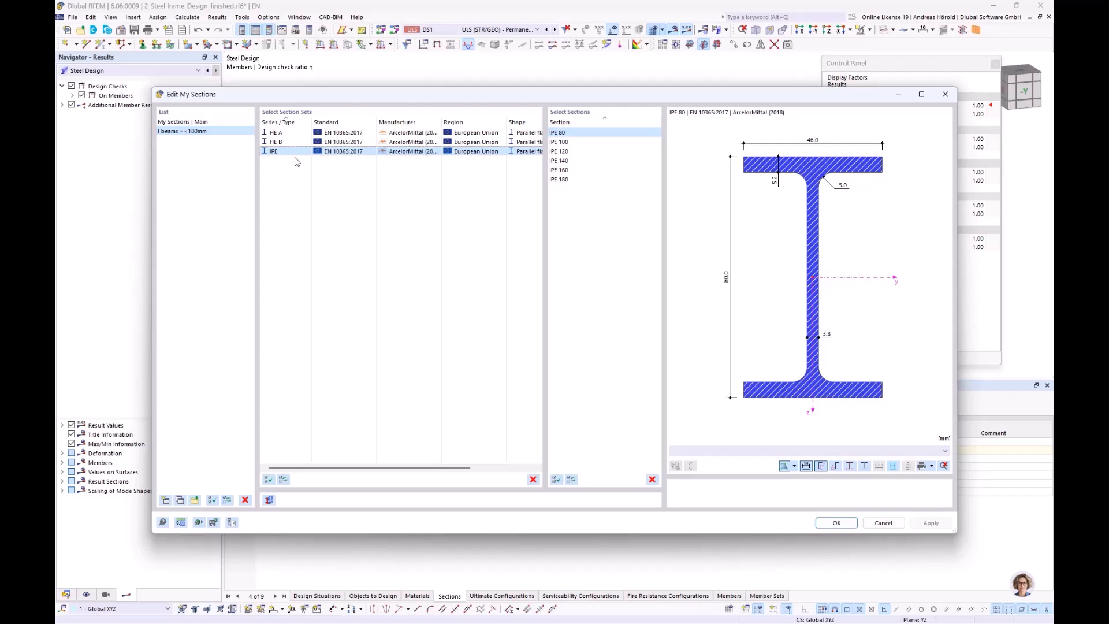
left_click(844, 524)
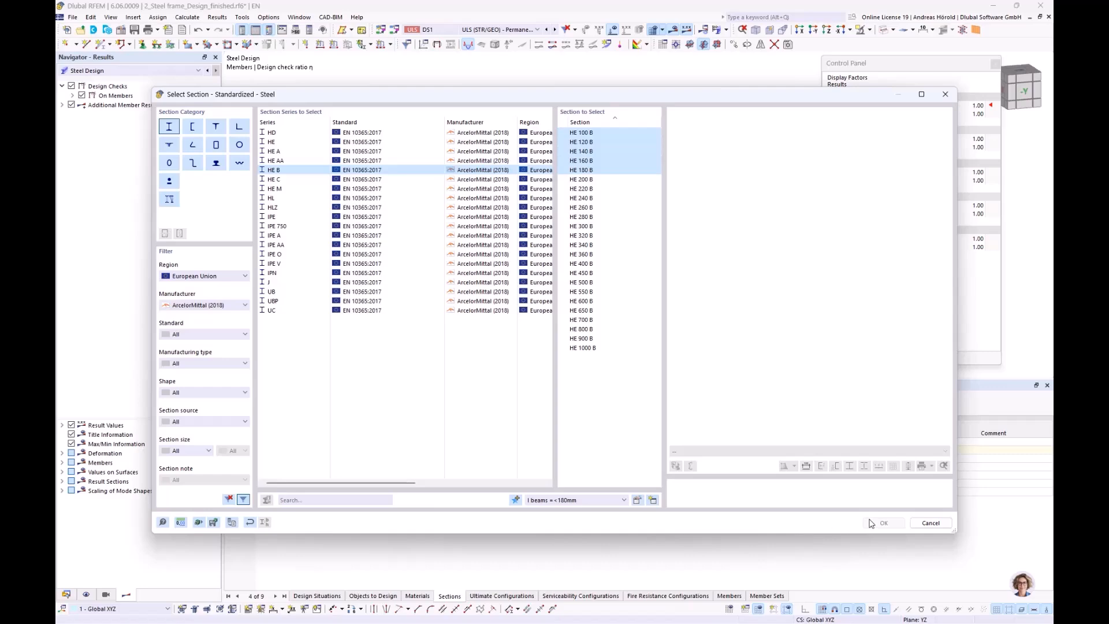
left_click(932, 521)
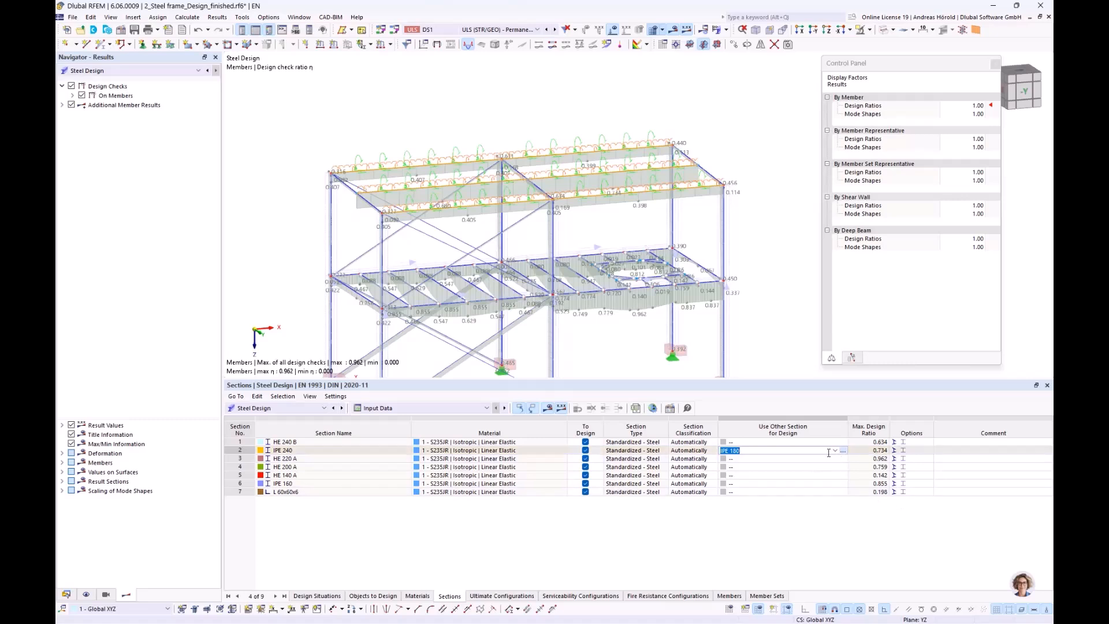
Step: Set the other section for design of IPE 240 to optimize from My Sections "I beams =<180mm", accepting the deletion of the design results
left_click(835, 451)
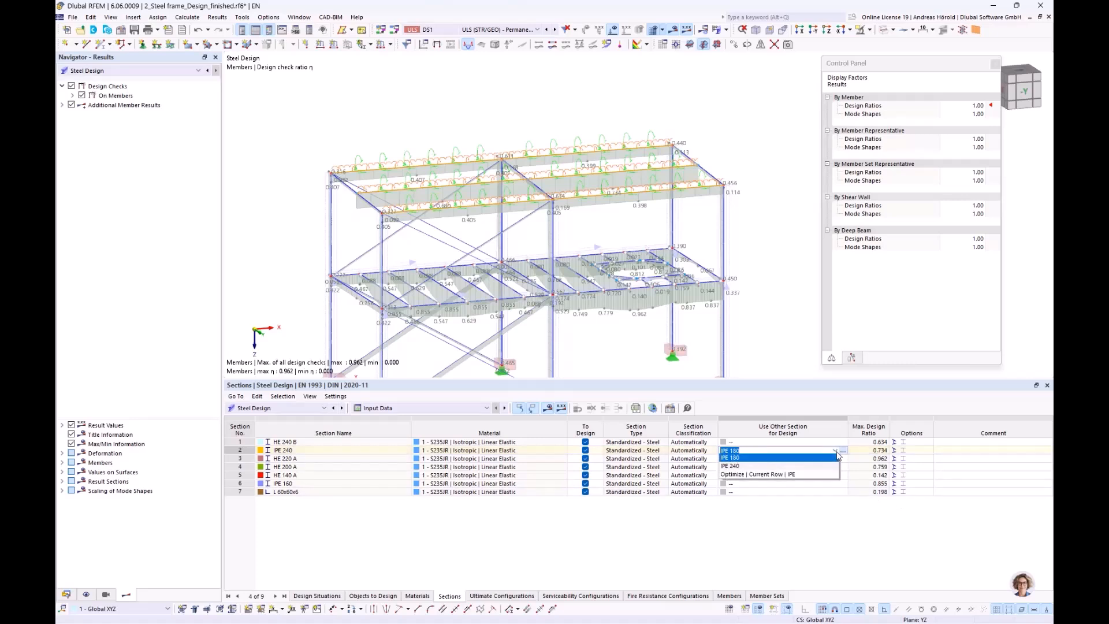
left_click(836, 452)
left_click(835, 451)
left_click(836, 456)
left_click(842, 451)
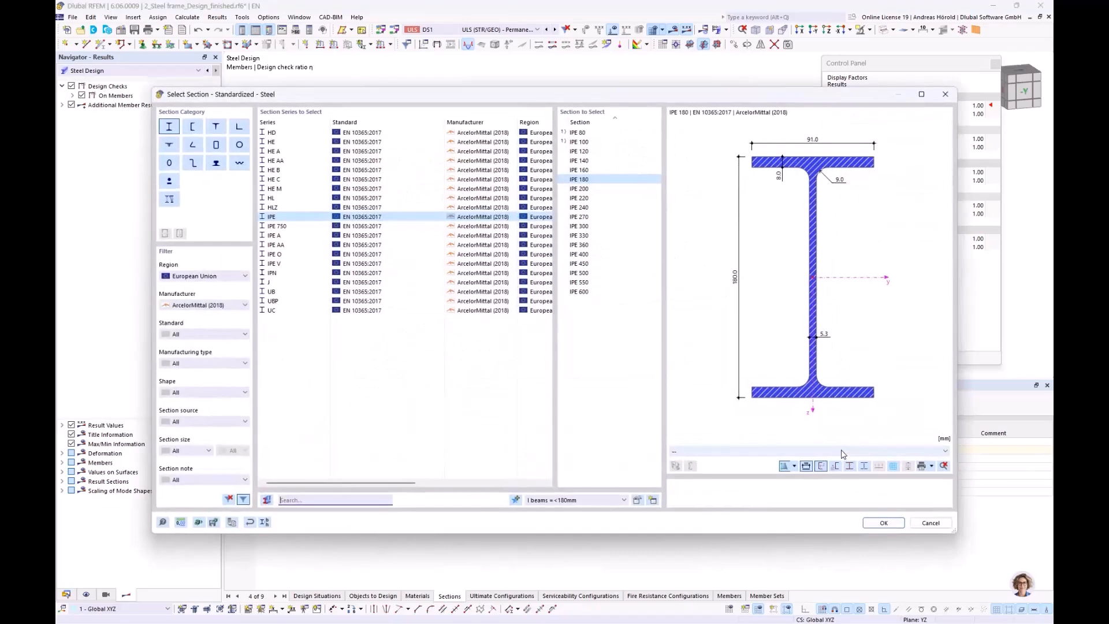
left_click(879, 521)
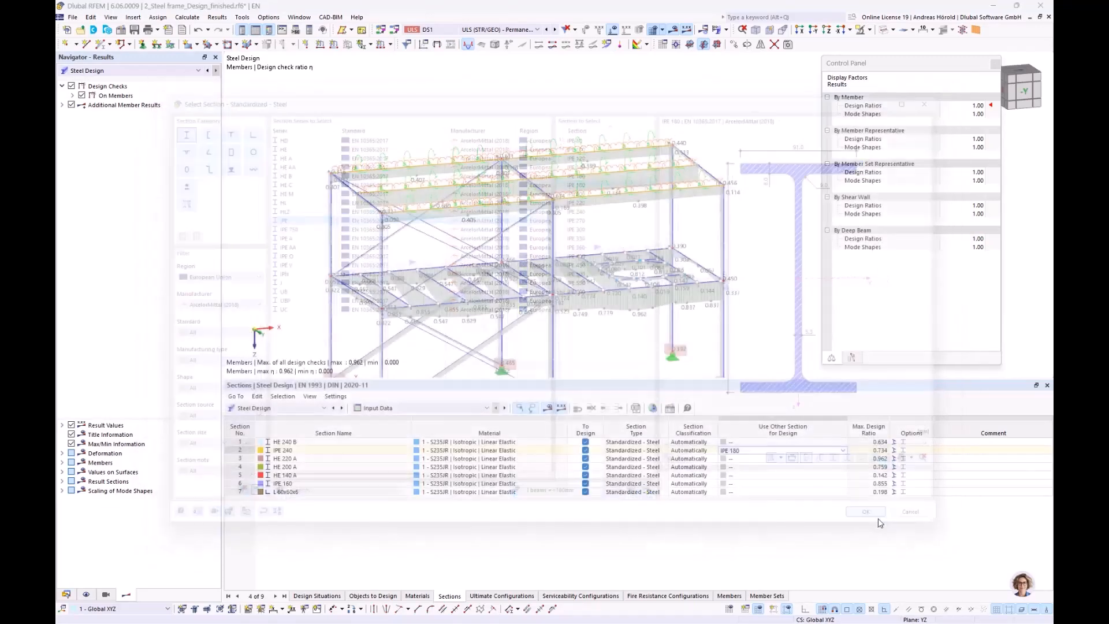
left_click(597, 362)
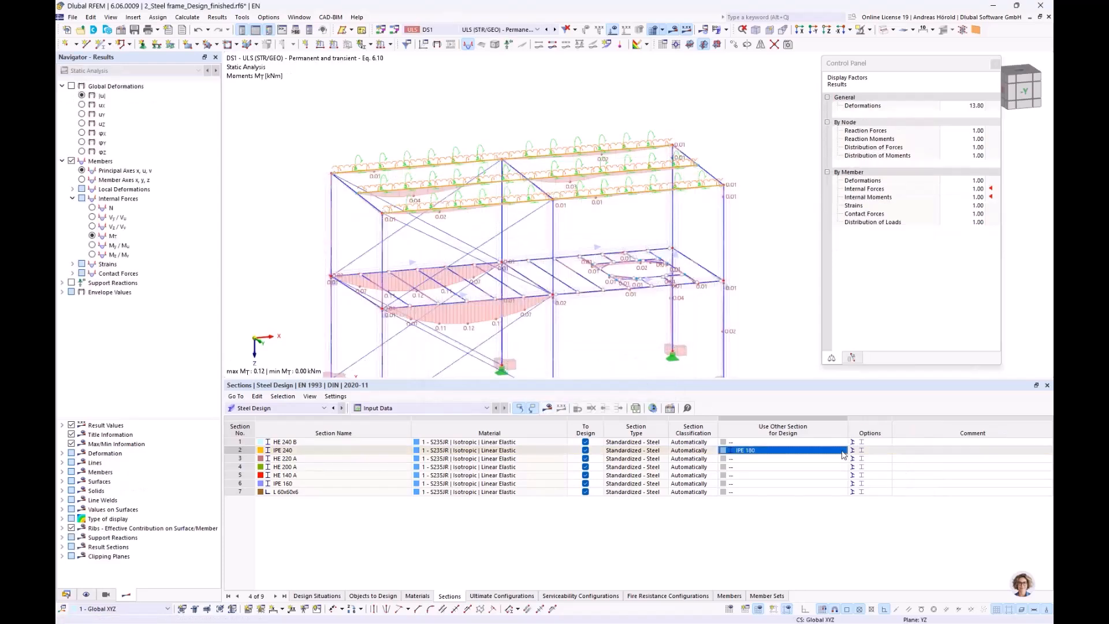
left_click(842, 452)
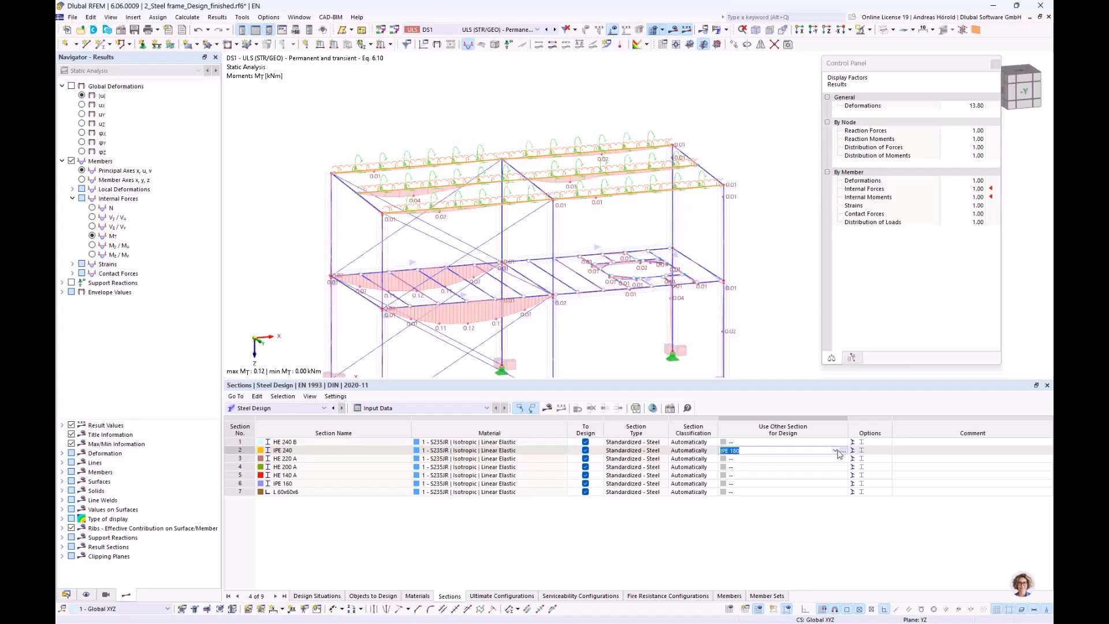
left_click(834, 450)
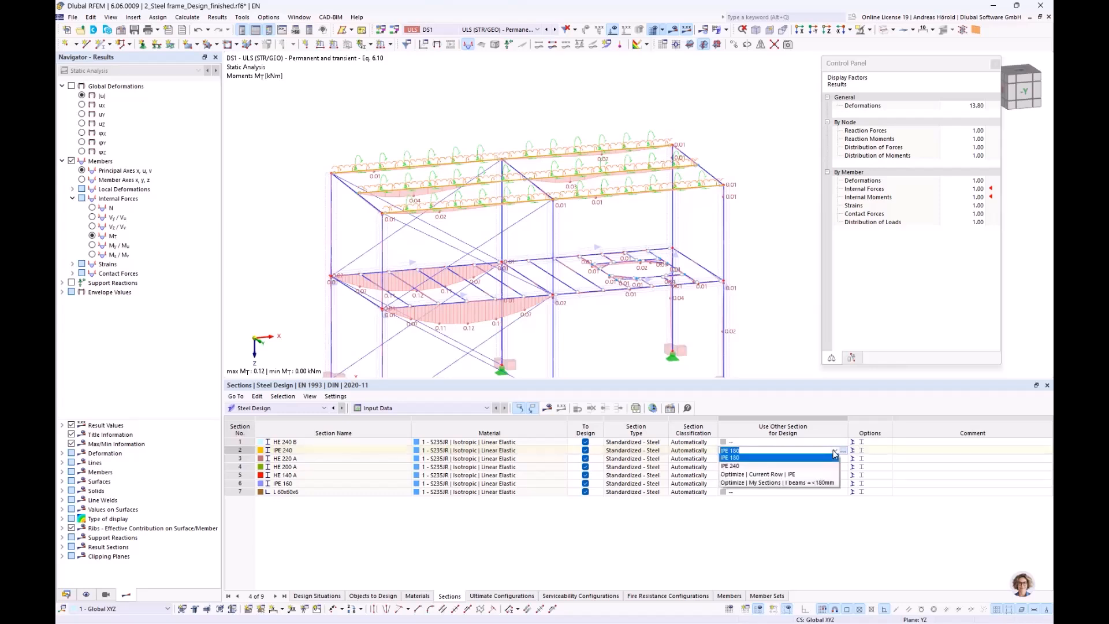
left_click(811, 483)
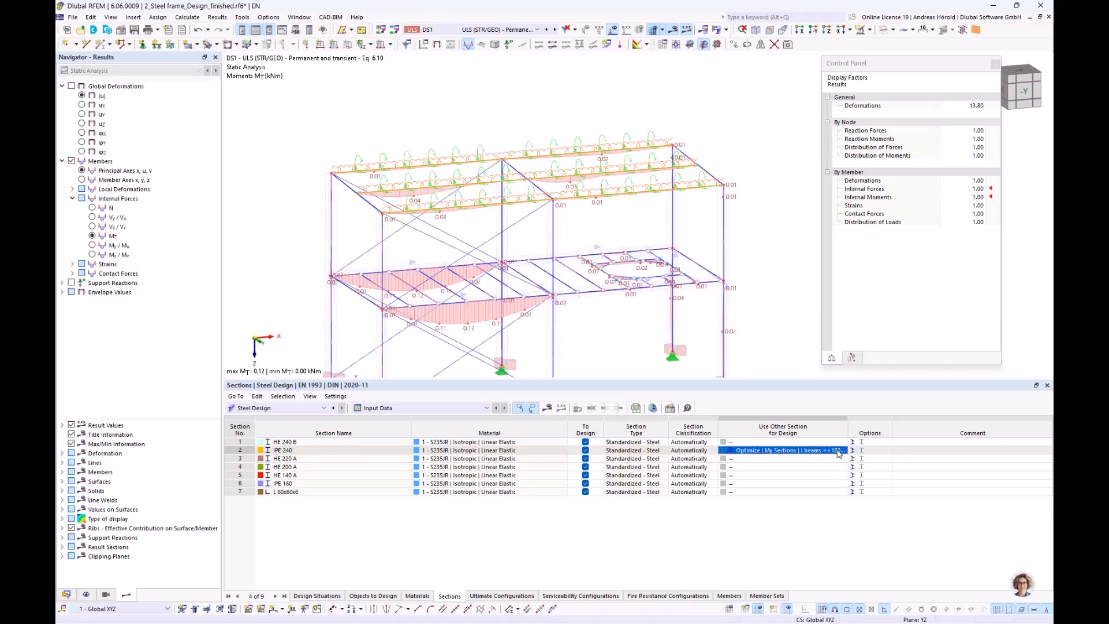
Step: Set the other section for design of IPE 240 to IPE 180 and use it in the model, accepting the deletion of all results
left_click(794, 449)
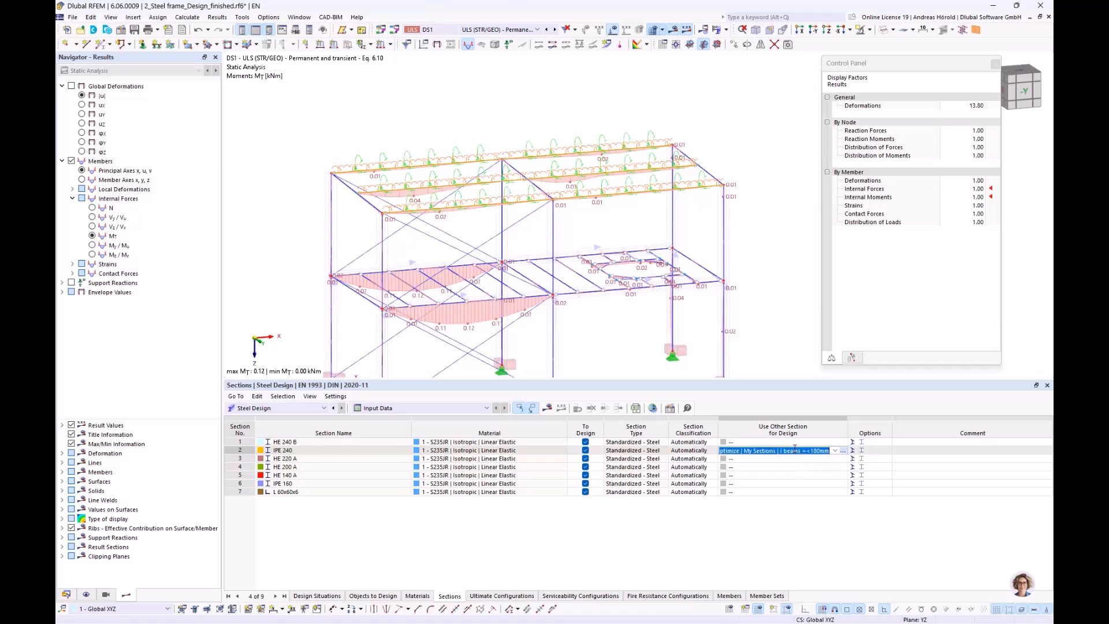
left_click(835, 450)
left_click(767, 458)
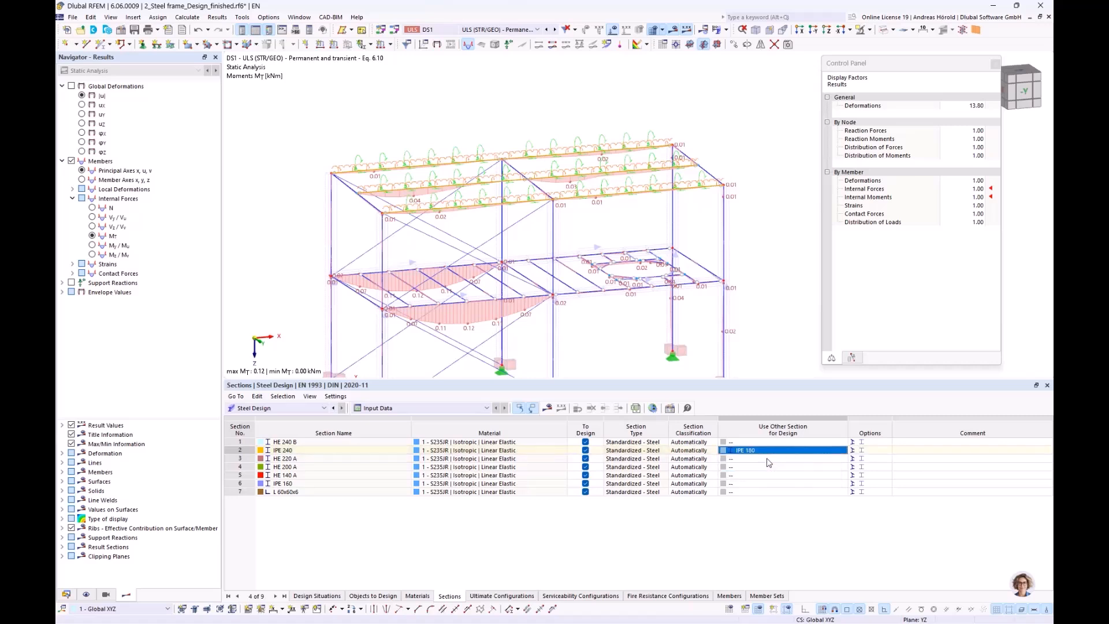
right_click(830, 453)
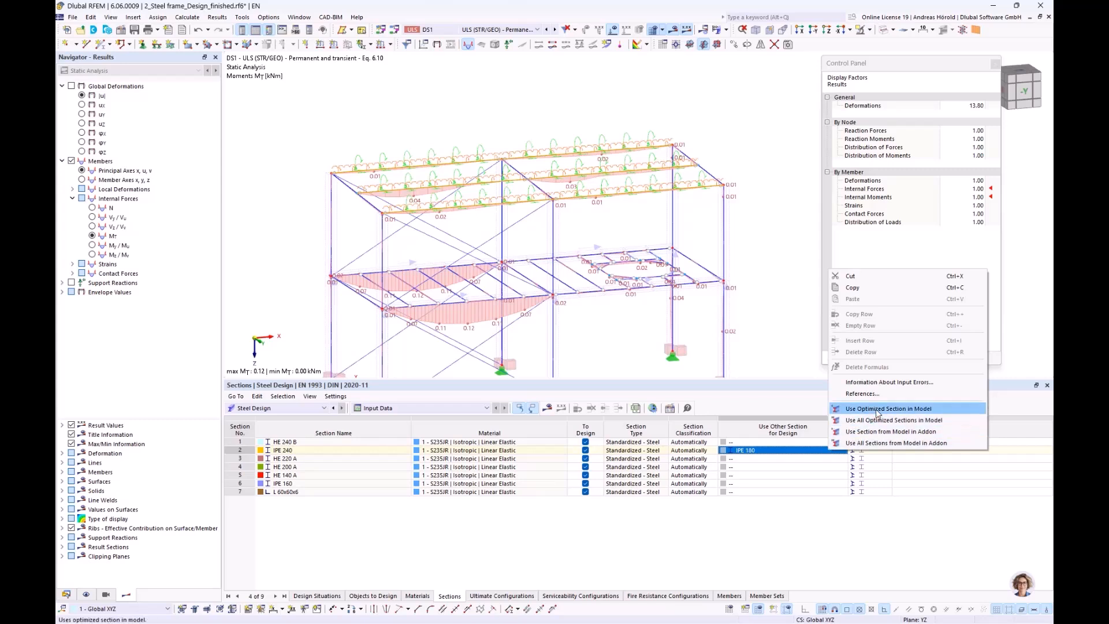
left_click(907, 412)
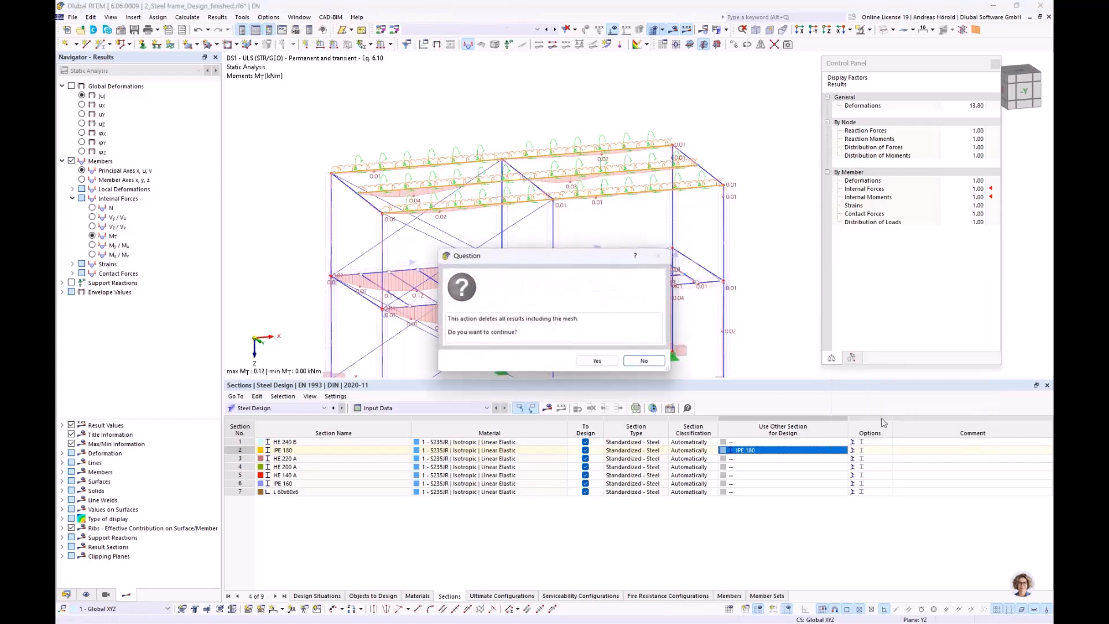
left_click(598, 364)
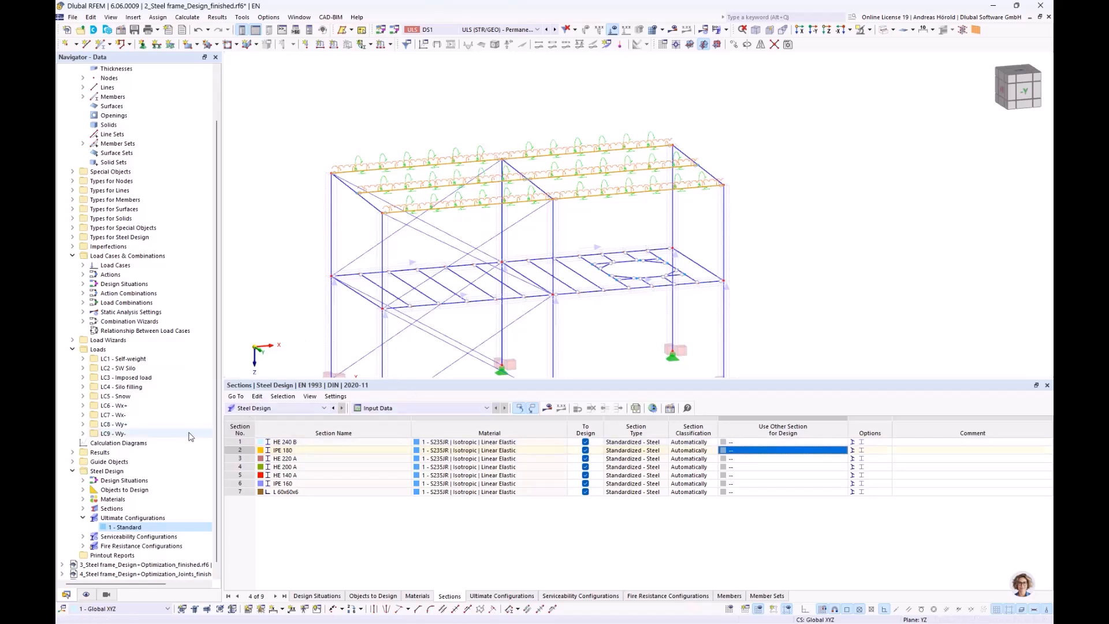
Step: Activate the model 3_Steel frame_Design+Optimization_finished.rf6, enlarge its model view and inspect the design ratios on the IPE 180 roof beams
scroll(188, 439, "down", 1)
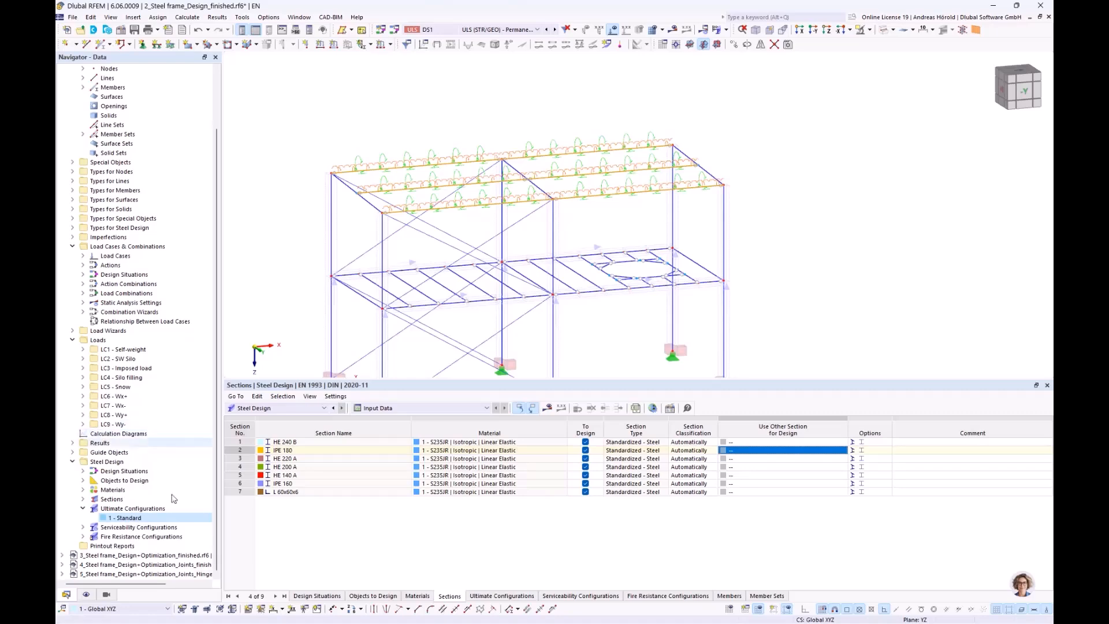
double_click(159, 555)
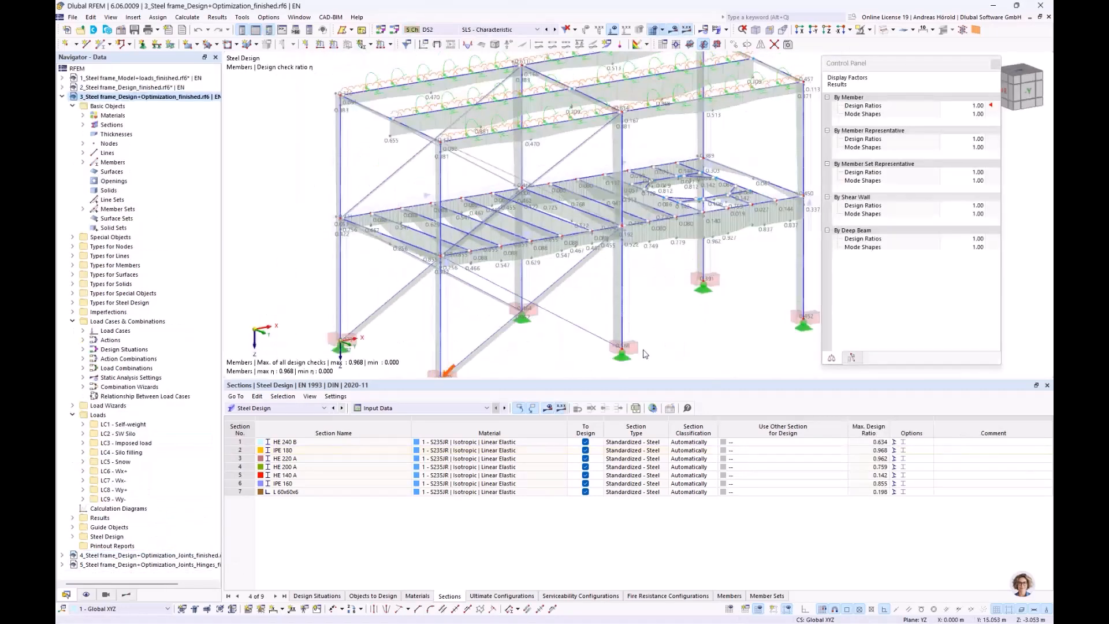
left_click_drag(673, 380, 664, 488)
middle_click_drag(682, 423, 661, 435)
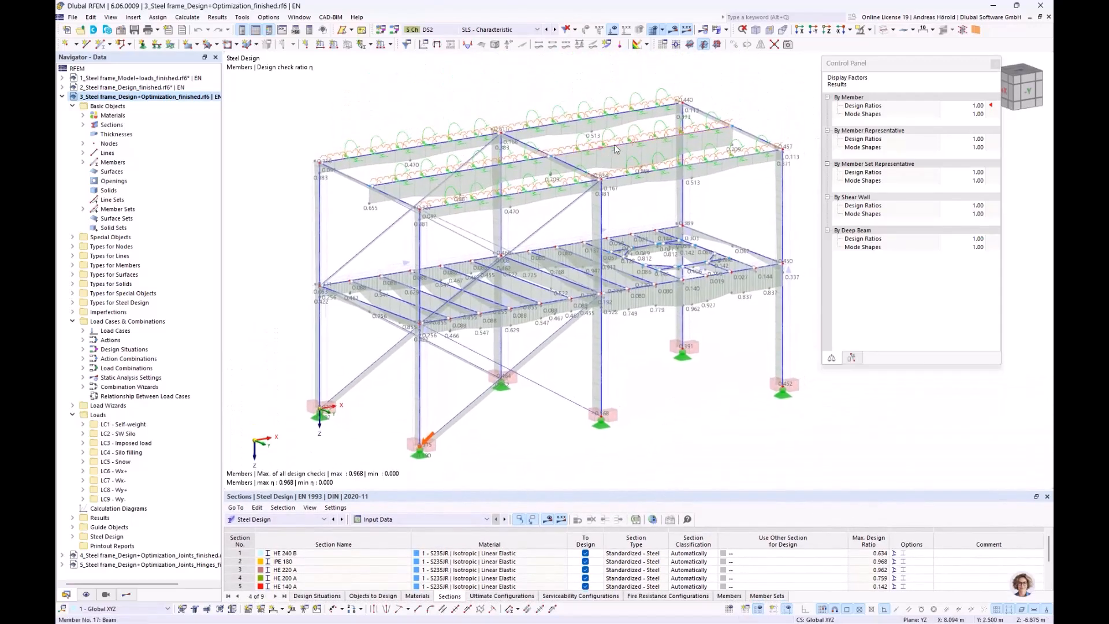
mouse_move(616, 149)
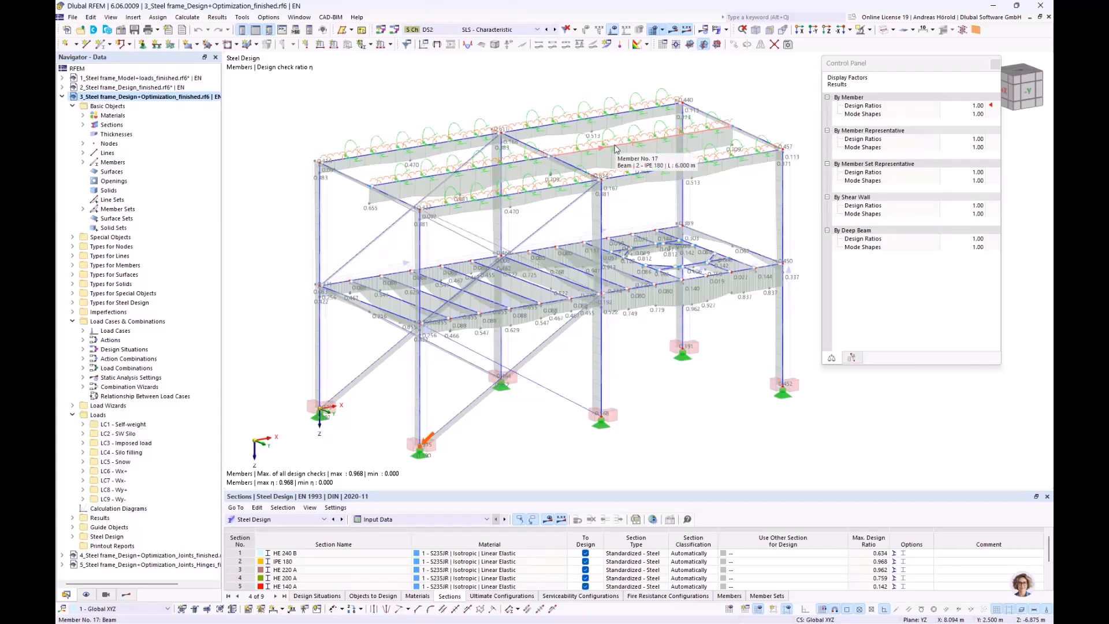
middle_click_drag(615, 149, 642, 170, "ctrl")
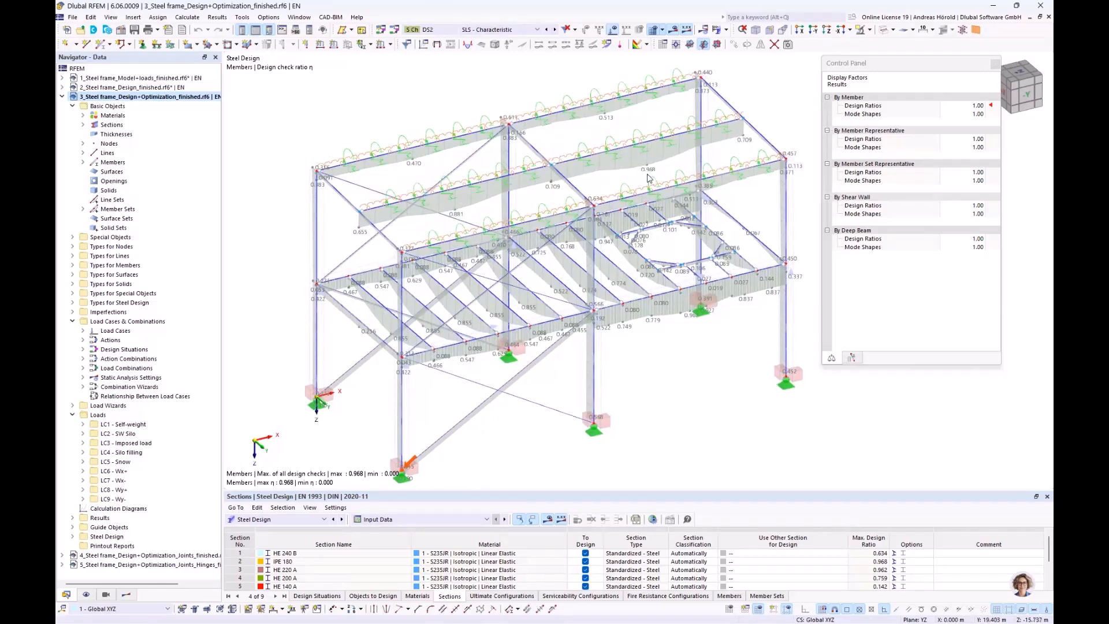
middle_click_drag(615, 179, 619, 143, "ctrl")
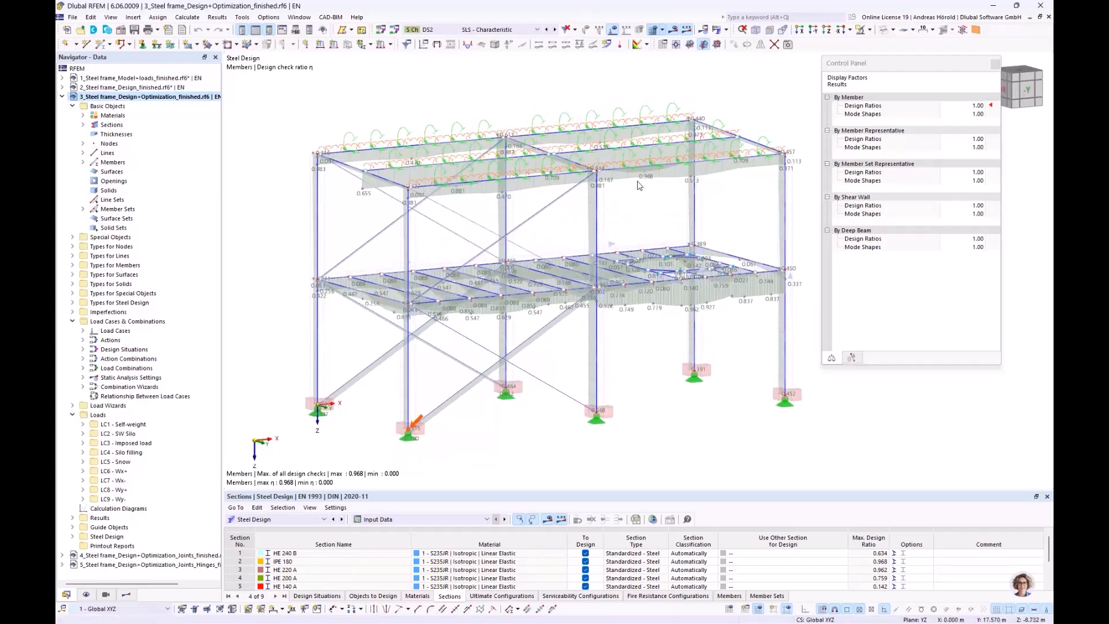
middle_click_drag(639, 376, 651, 377, "ctrl")
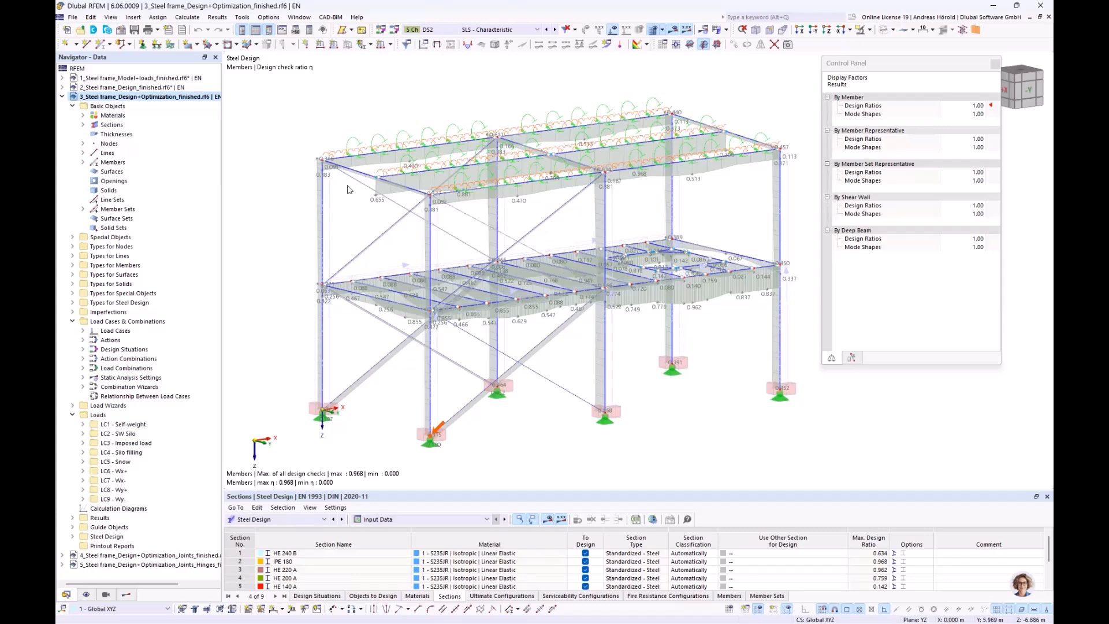
Step: Activate the Steel Joints add-on in the model's base data and set its standard to EN 1993 with national annex DIN | 2020-11
left_click(121, 32)
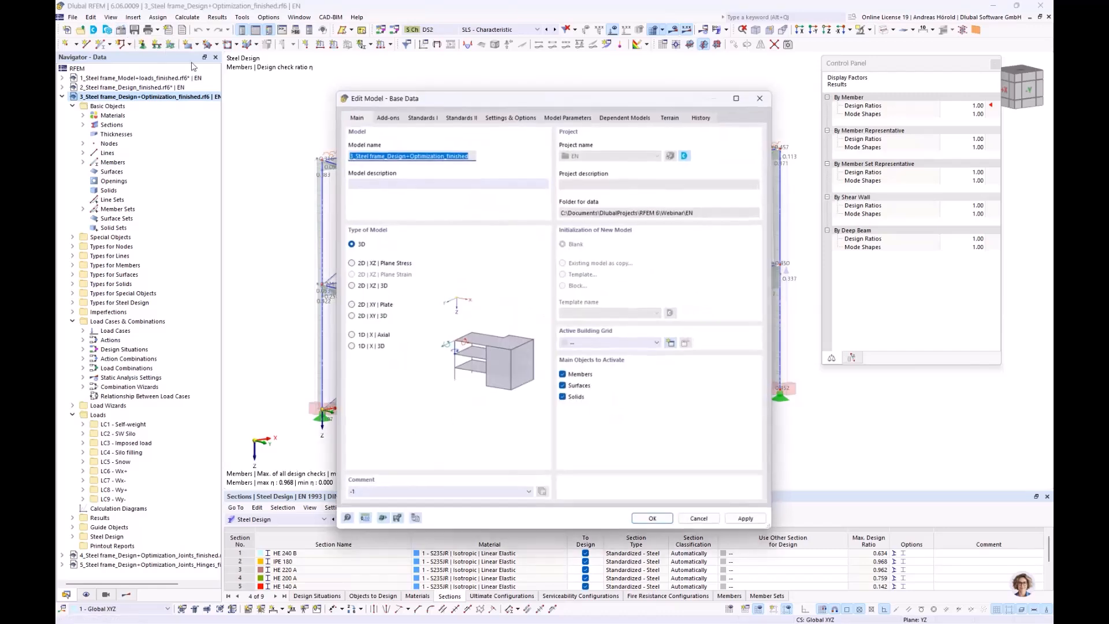
left_click(383, 115)
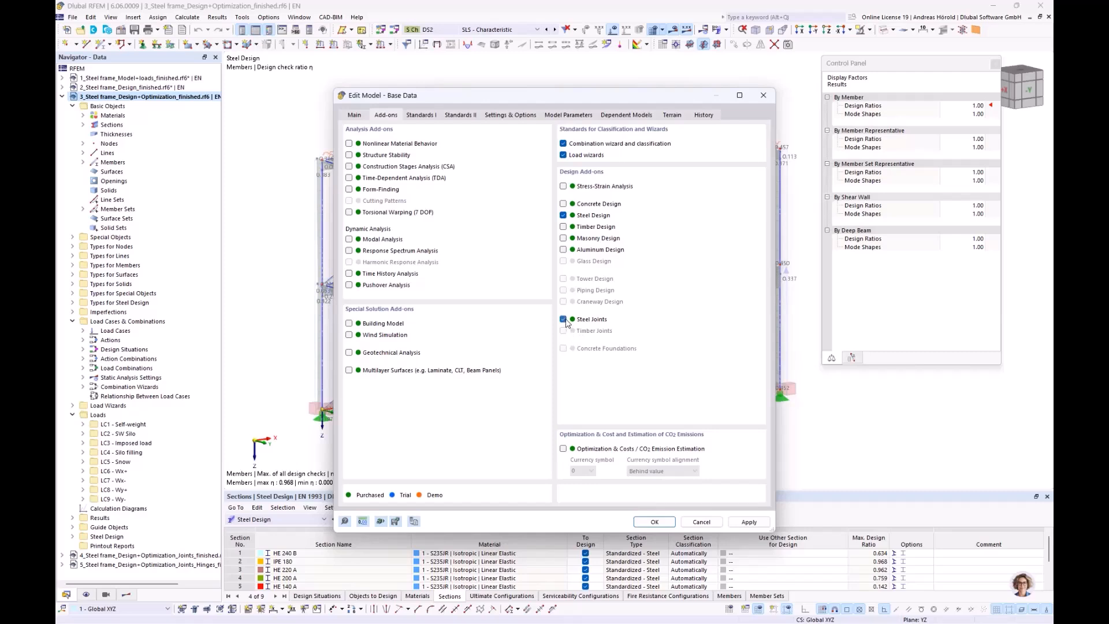
left_click(460, 116)
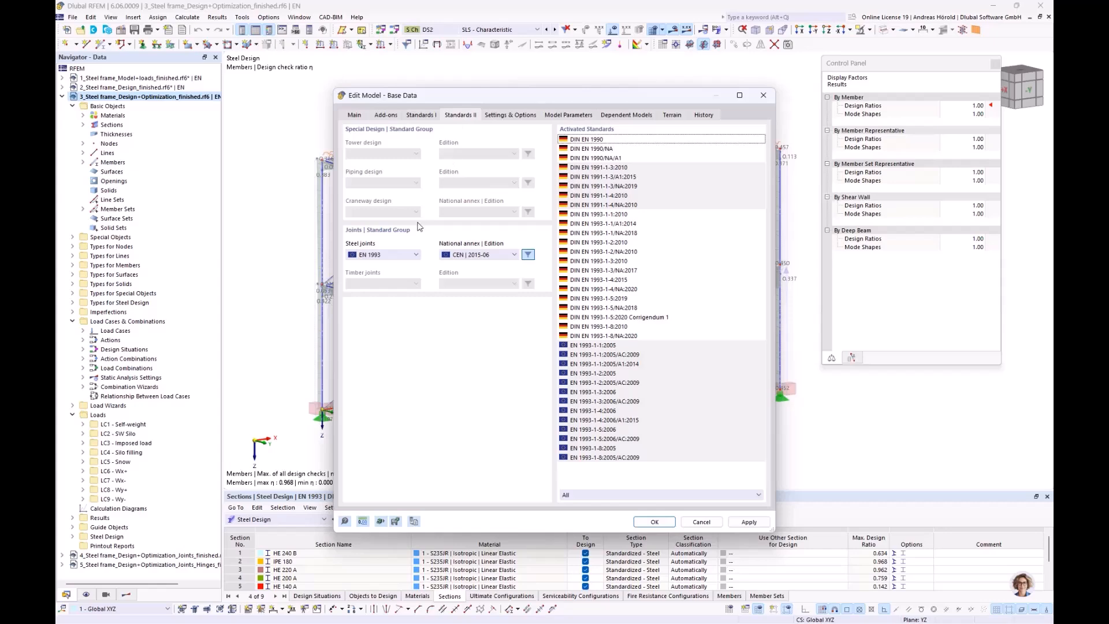
left_click(390, 257)
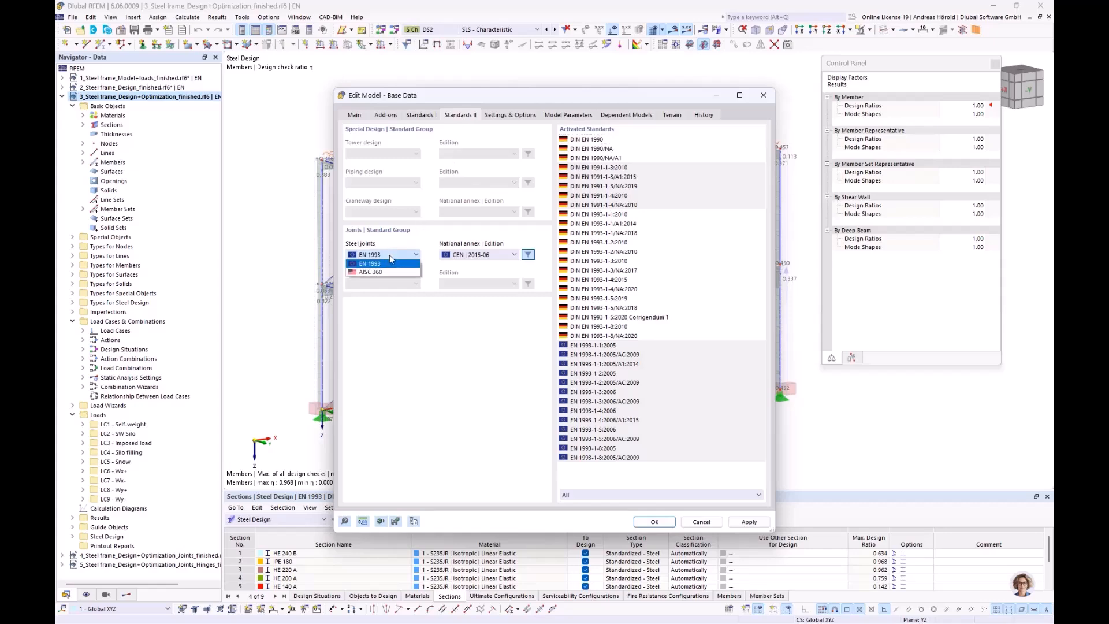
left_click(390, 259)
left_click(484, 255)
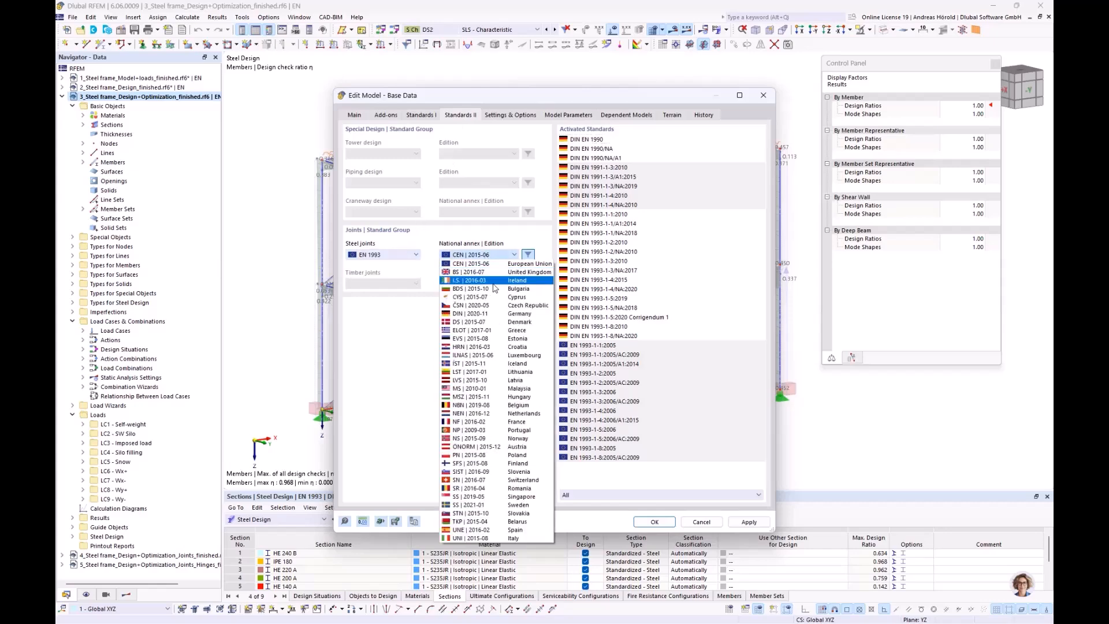
left_click(494, 313)
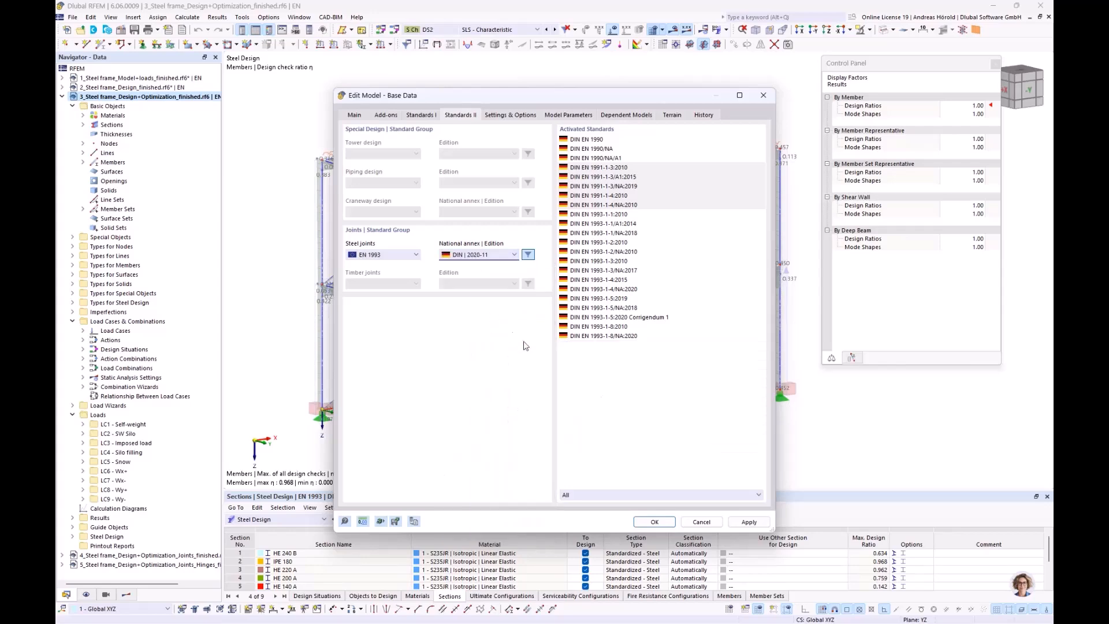
left_click(661, 523)
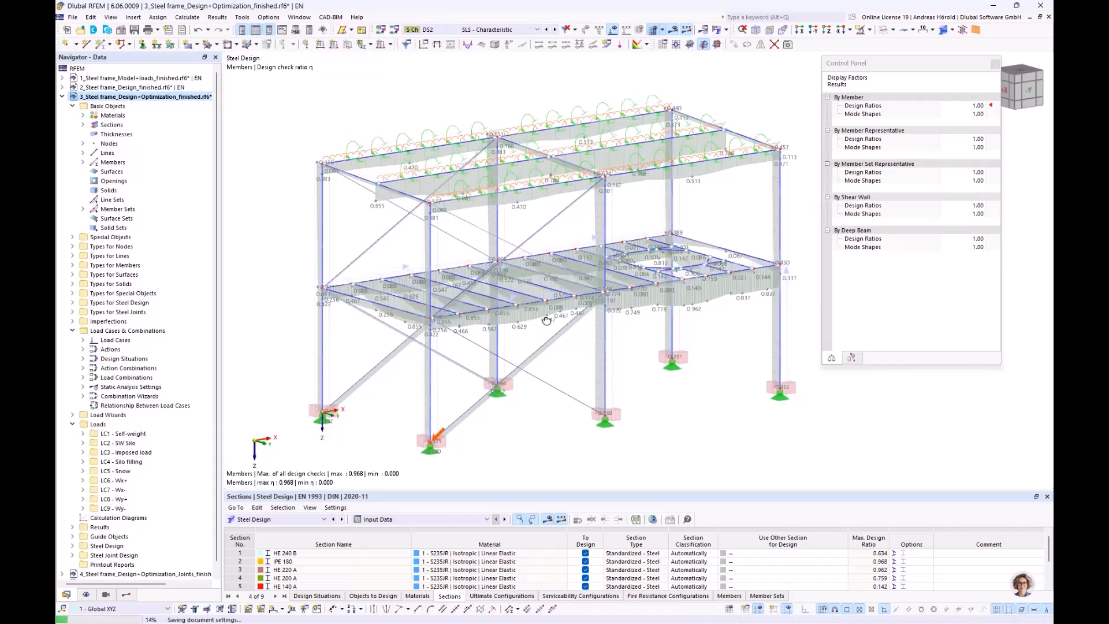
Step: Hide the design results in the model and check the commands available for node 11 on the middle column
scroll(543, 304, "up", 3)
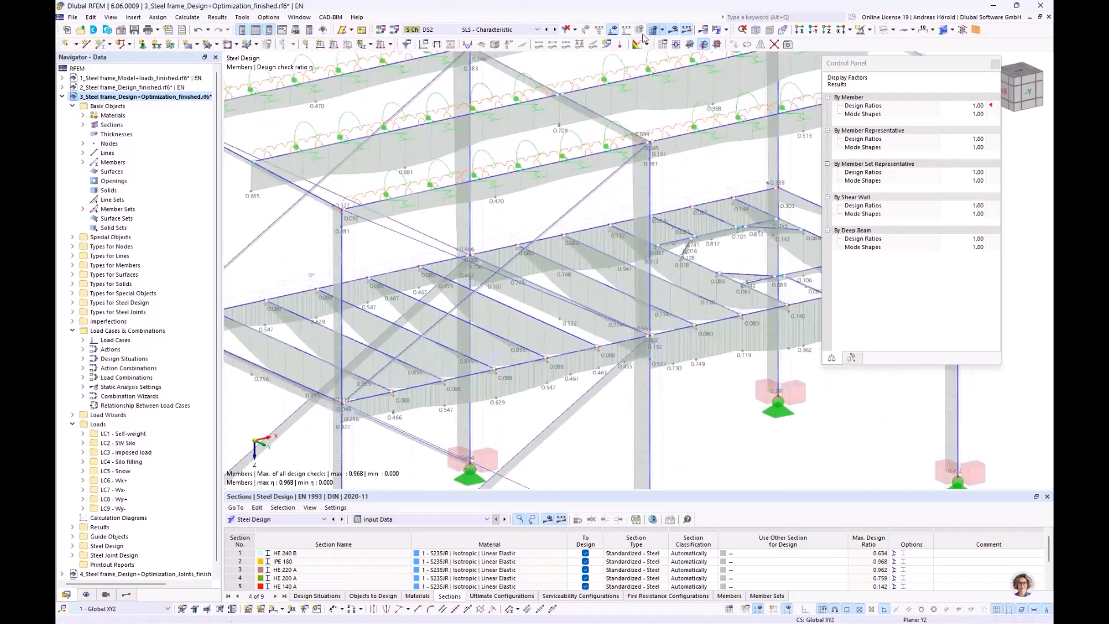
left_click(672, 31)
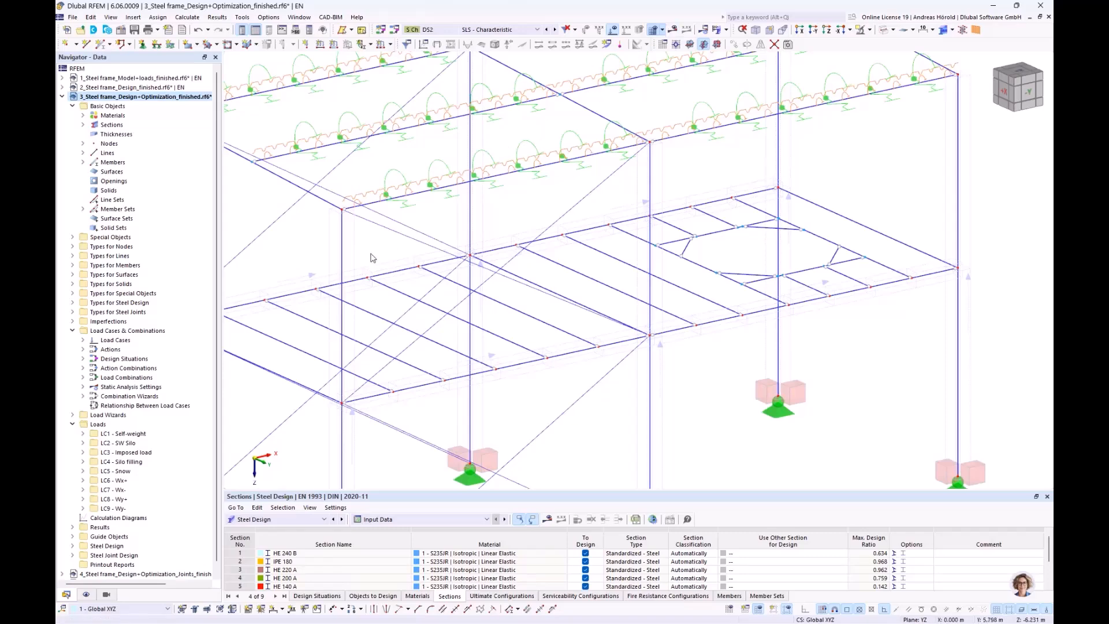
right_click(472, 259)
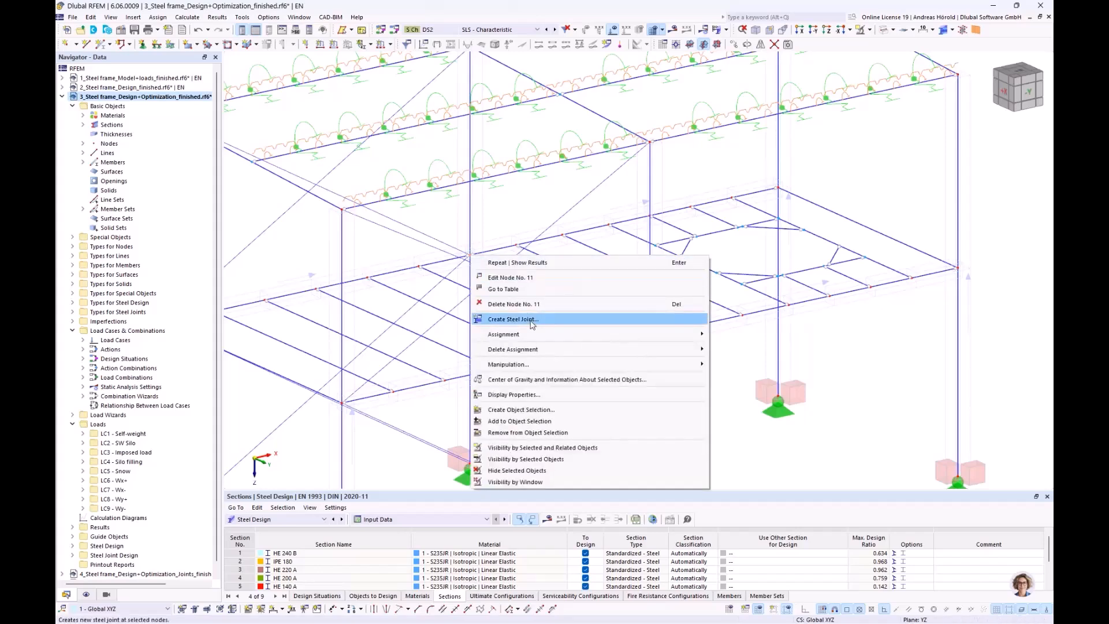
left_click(511, 214)
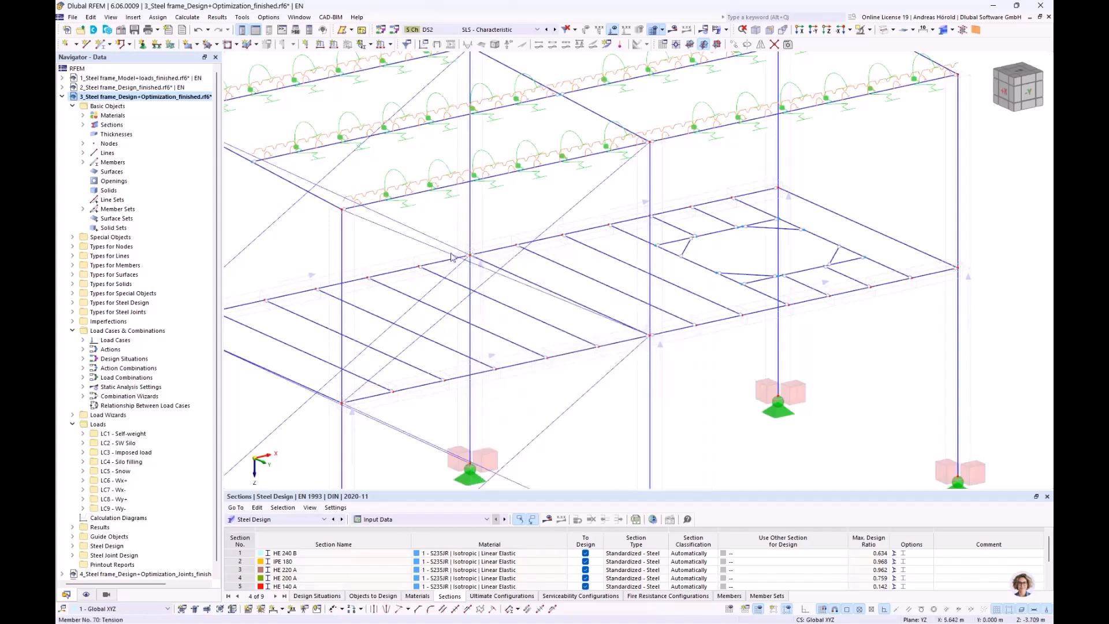
Step: Create a new steel joint and assign it to node 11, where the floor beams meet the middle column
left_click(72, 312)
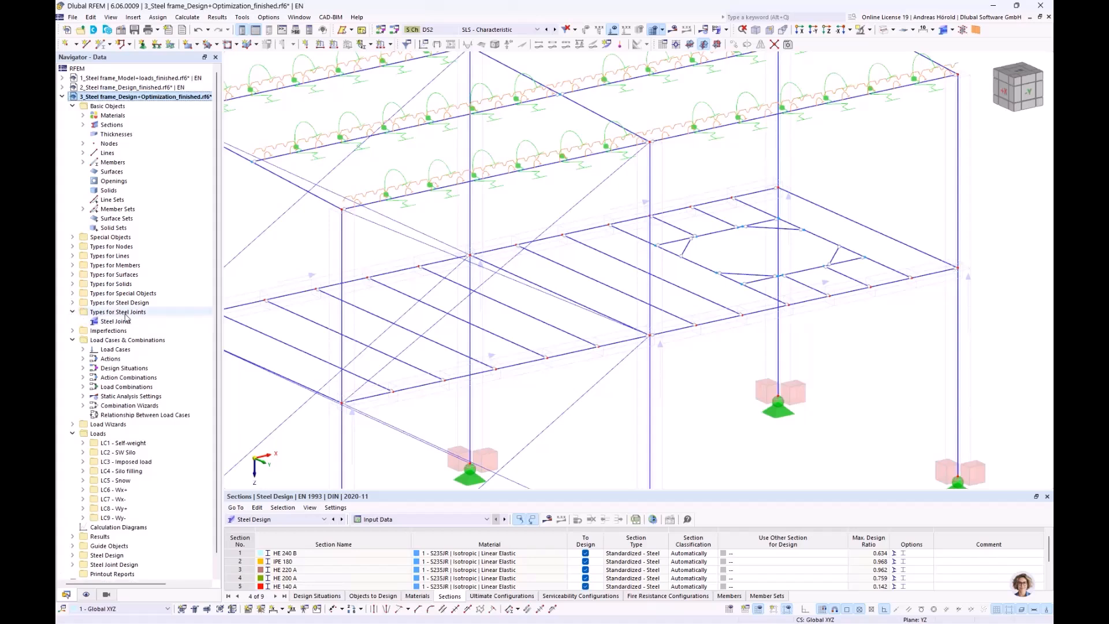
right_click(112, 322)
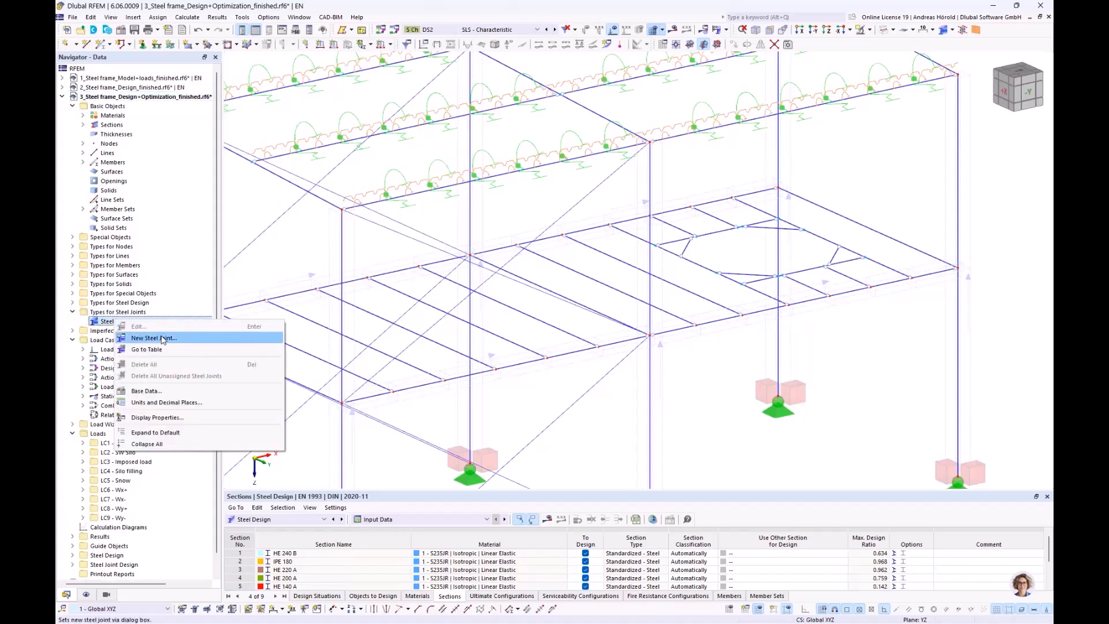
left_click(152, 338)
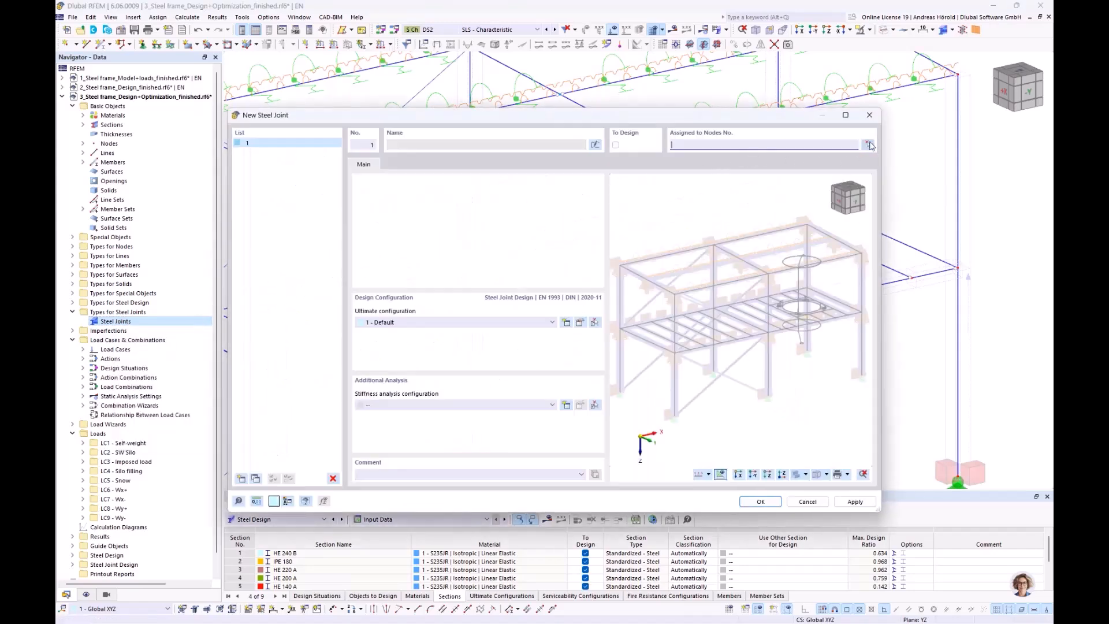
left_click(867, 145)
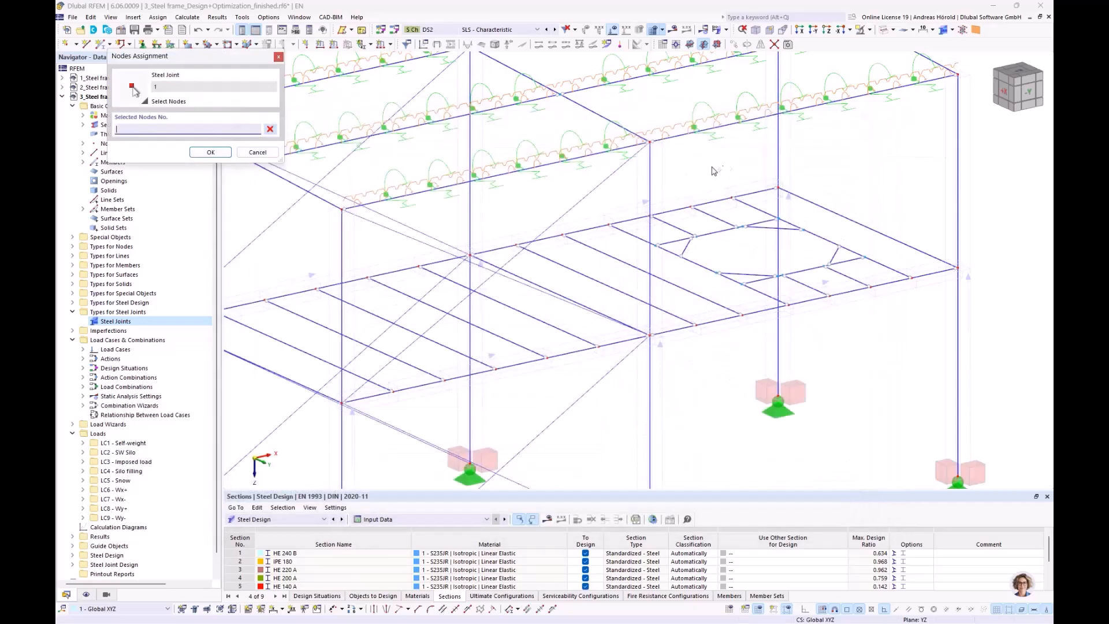
left_click(471, 255)
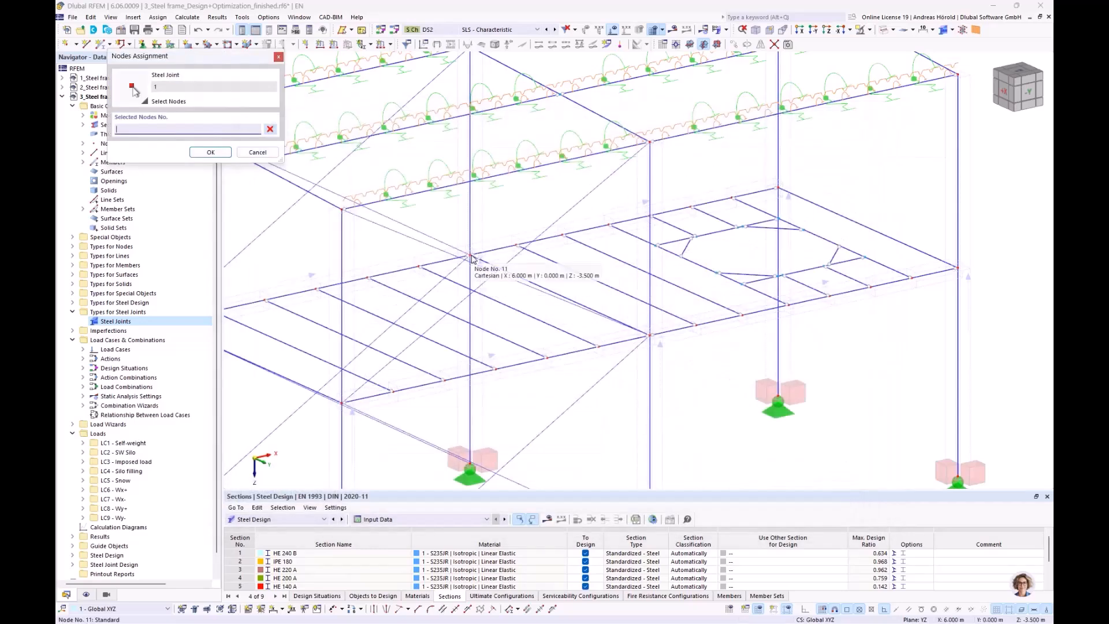
left_click(211, 152)
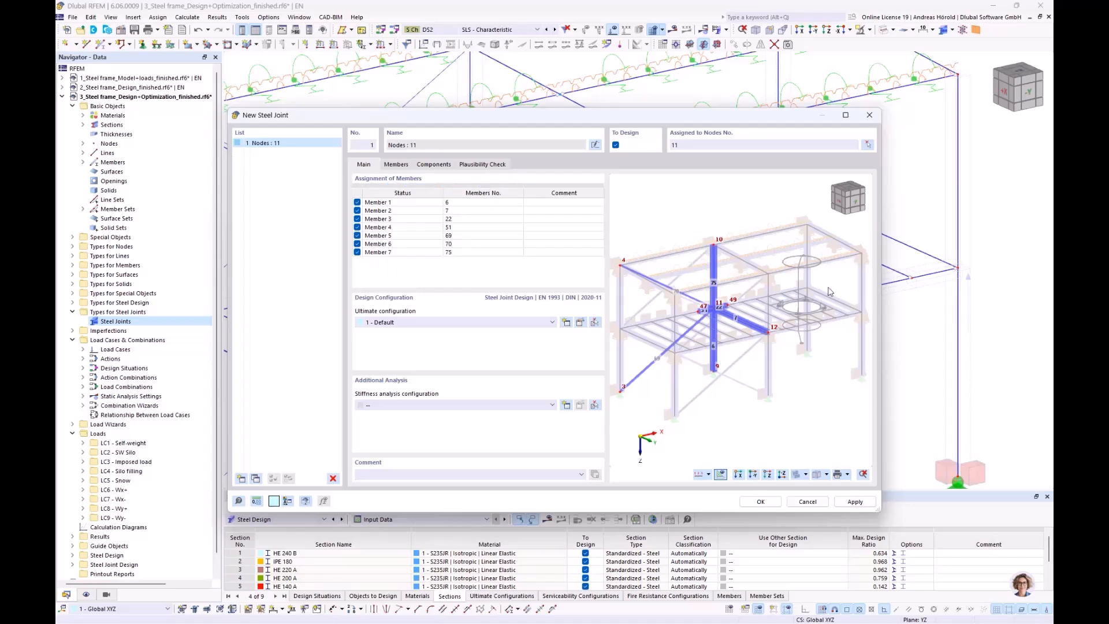
Step: Identify the first members connected at the joint in the preview and exclude members No. 22 and 51 from it
scroll(708, 304, "up", 5)
scroll(707, 303, "up", 1)
middle_click_drag(707, 303, 745, 285)
double_click(403, 204)
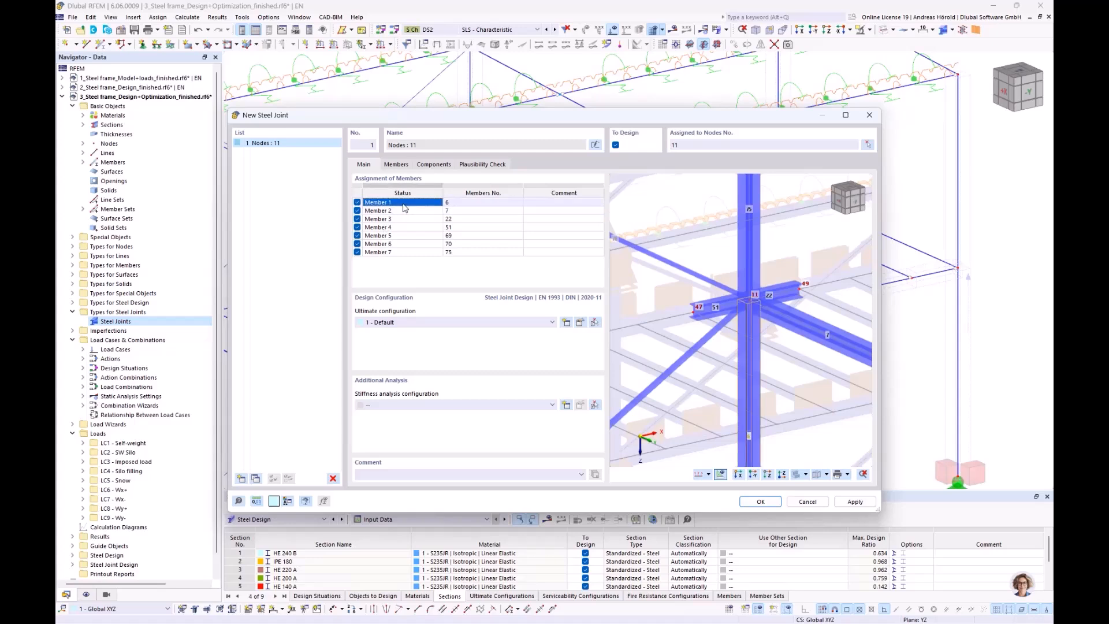
double_click(406, 211)
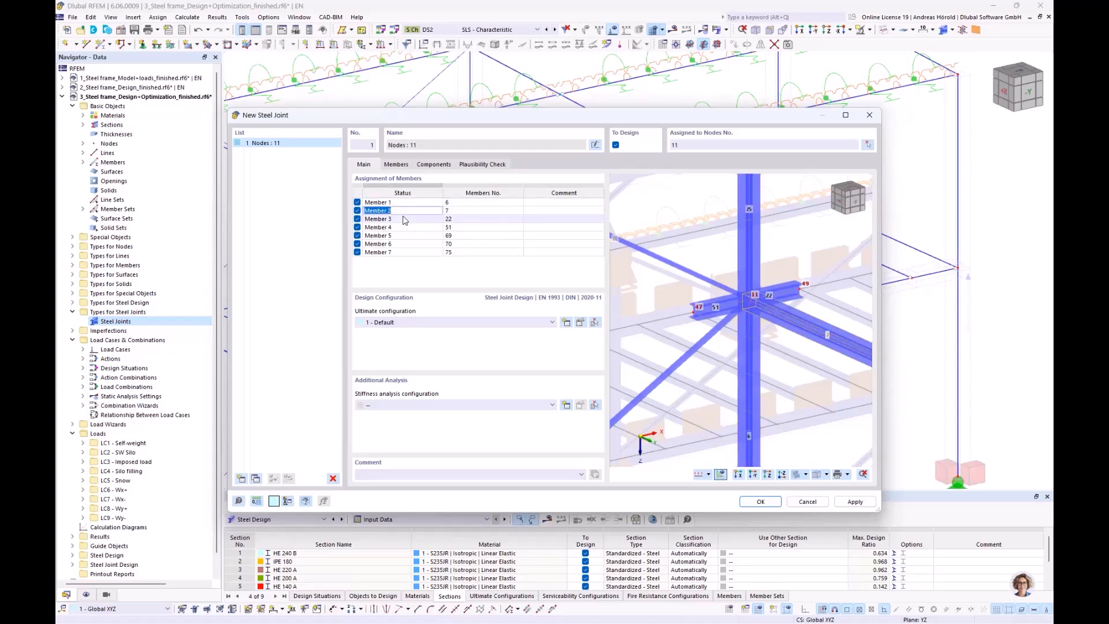
double_click(403, 218)
left_click(357, 219)
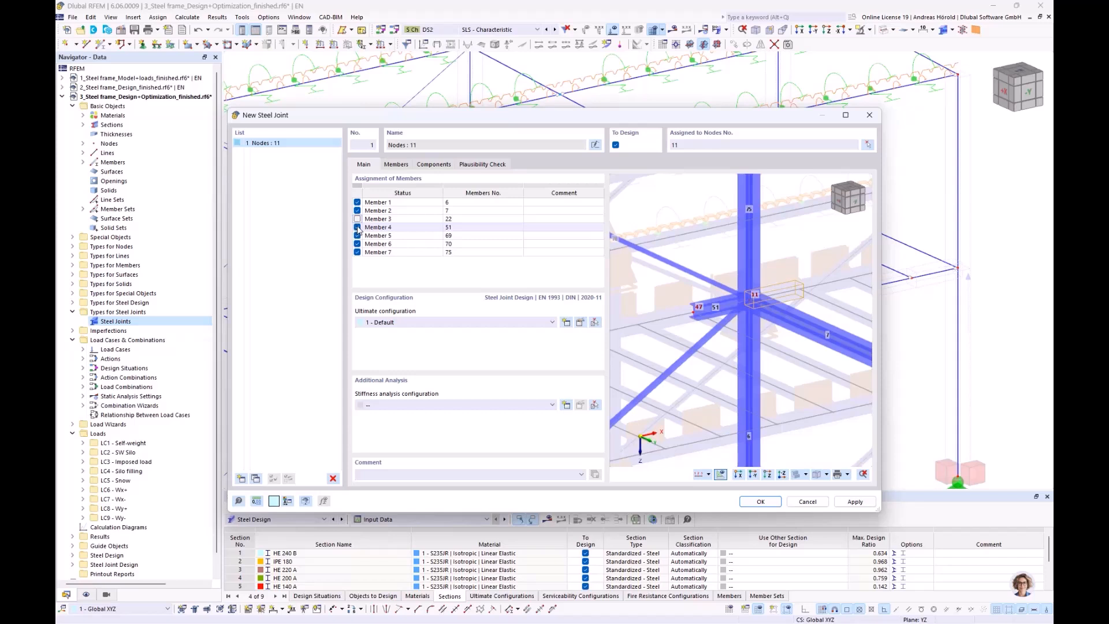
left_click(357, 228)
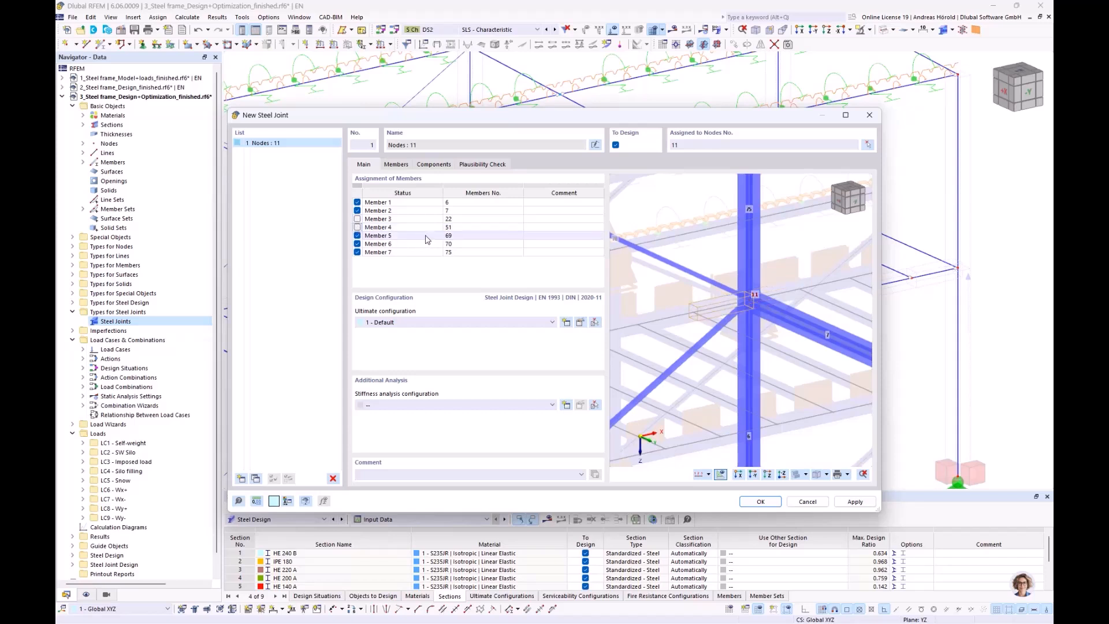
Step: Exclude the diagonal members No. 69 and 70 from the joint, keeping member No. 75 assigned
double_click(359, 237)
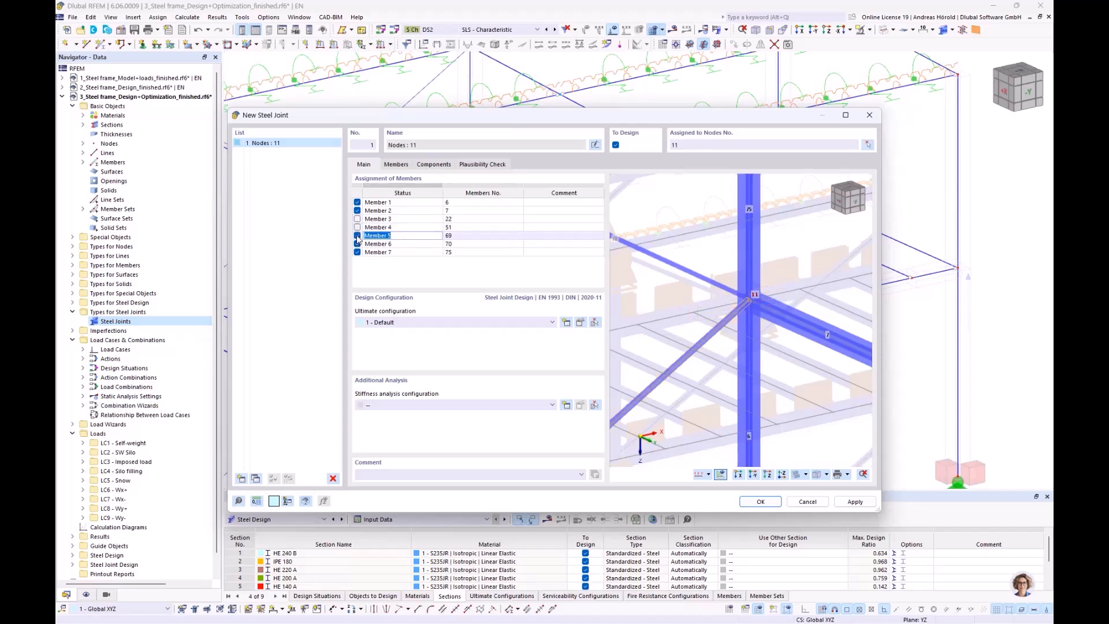
left_click(356, 235)
double_click(398, 244)
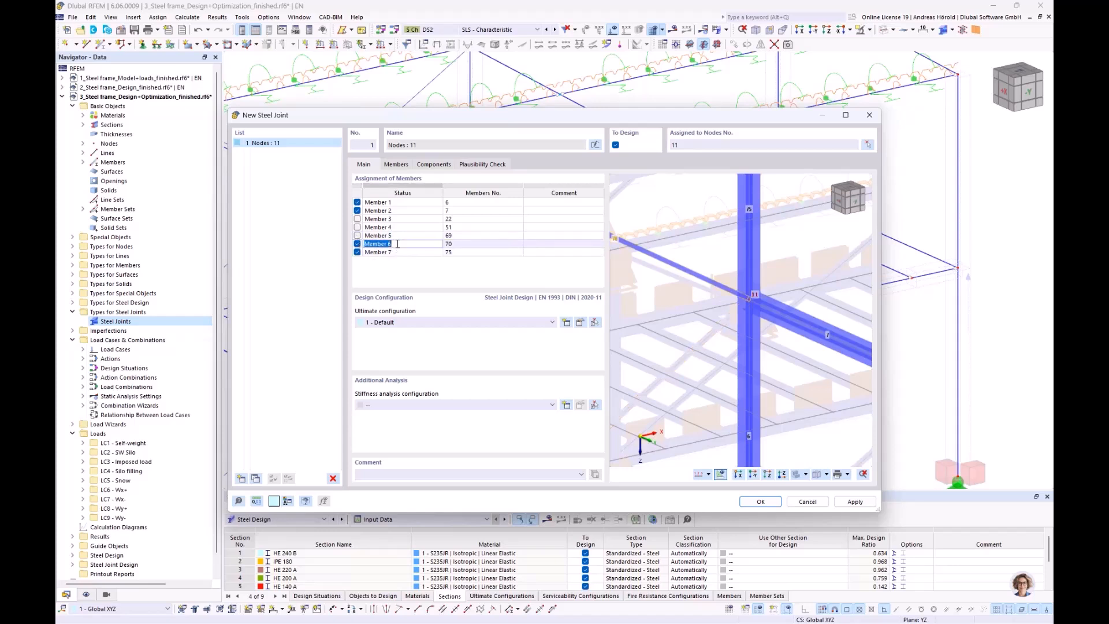
left_click(357, 244)
double_click(403, 253)
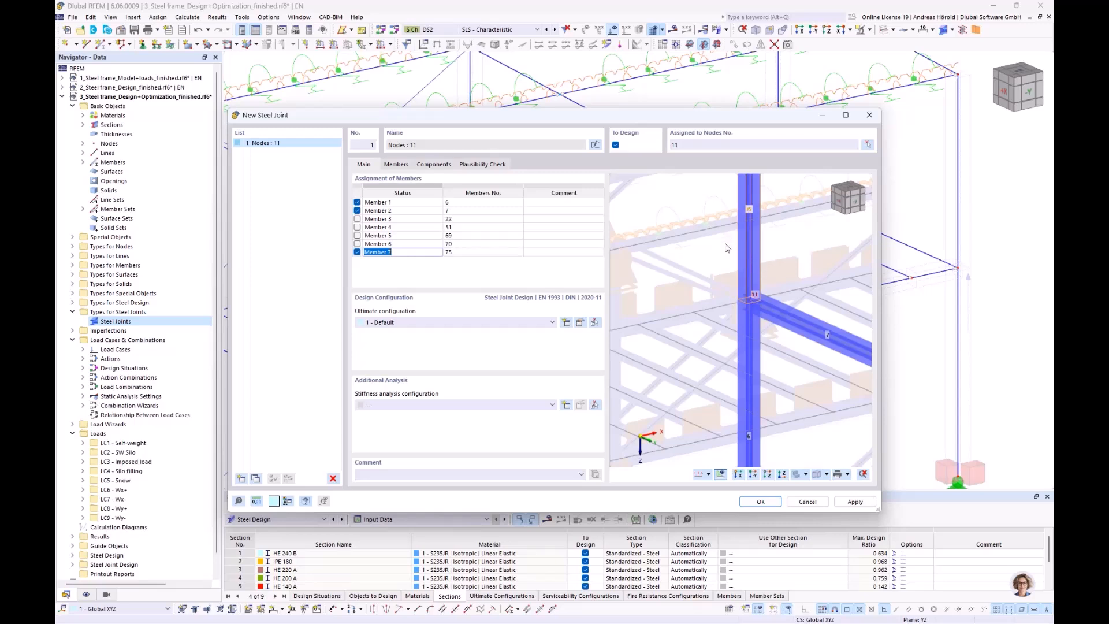
Step: Assign the stiffness analysis configuration "Initial stiffness | No interaction" to the joint and review its design parameters
left_click(414, 407)
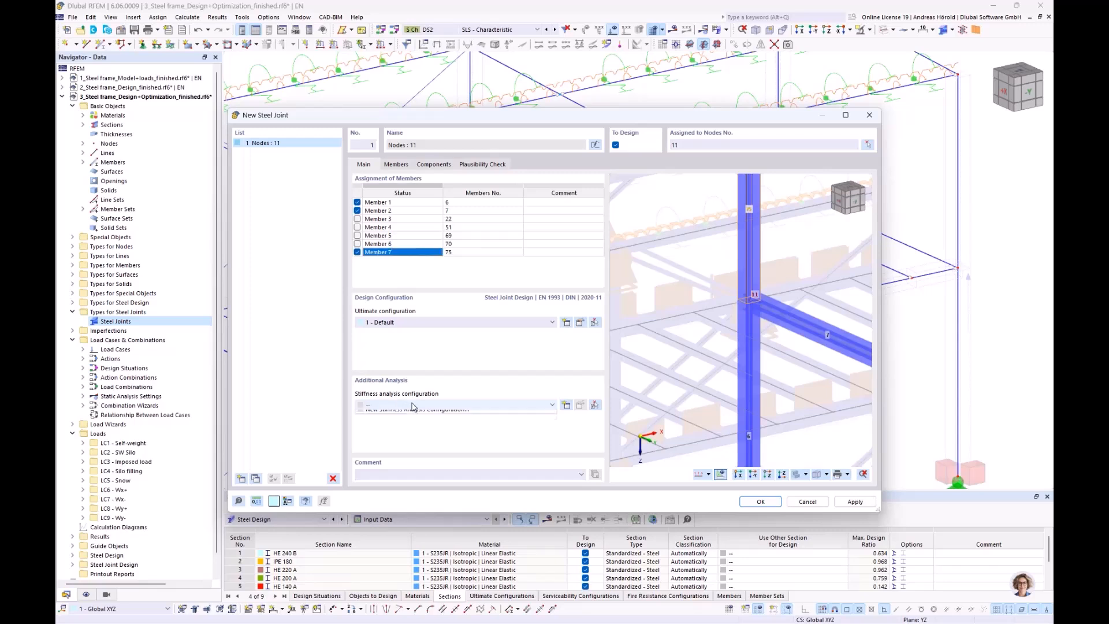
left_click(415, 424)
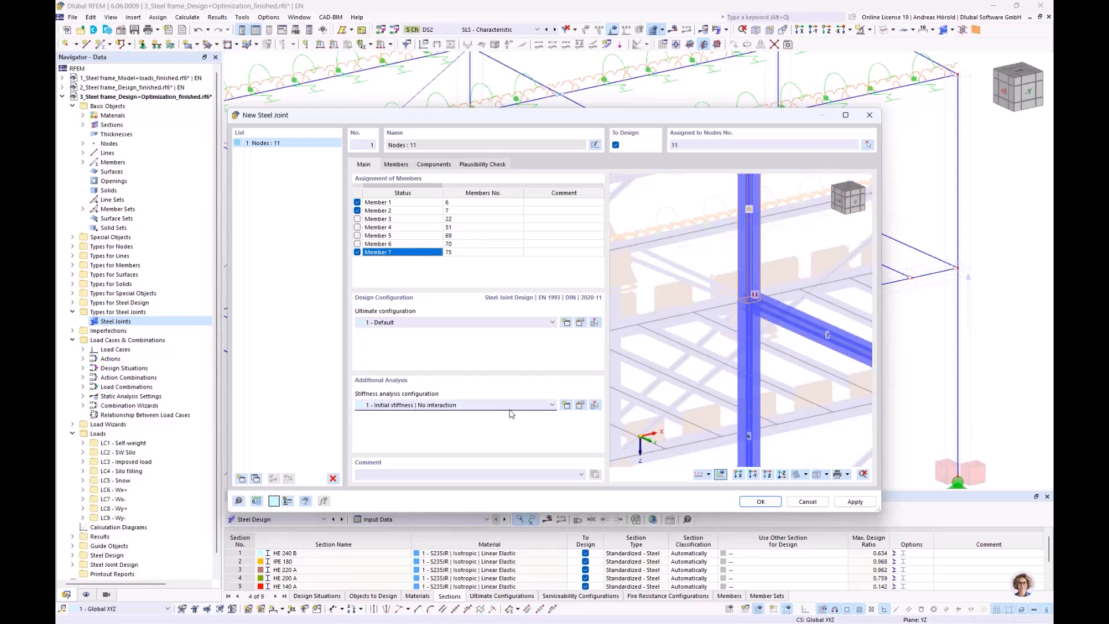
left_click(581, 405)
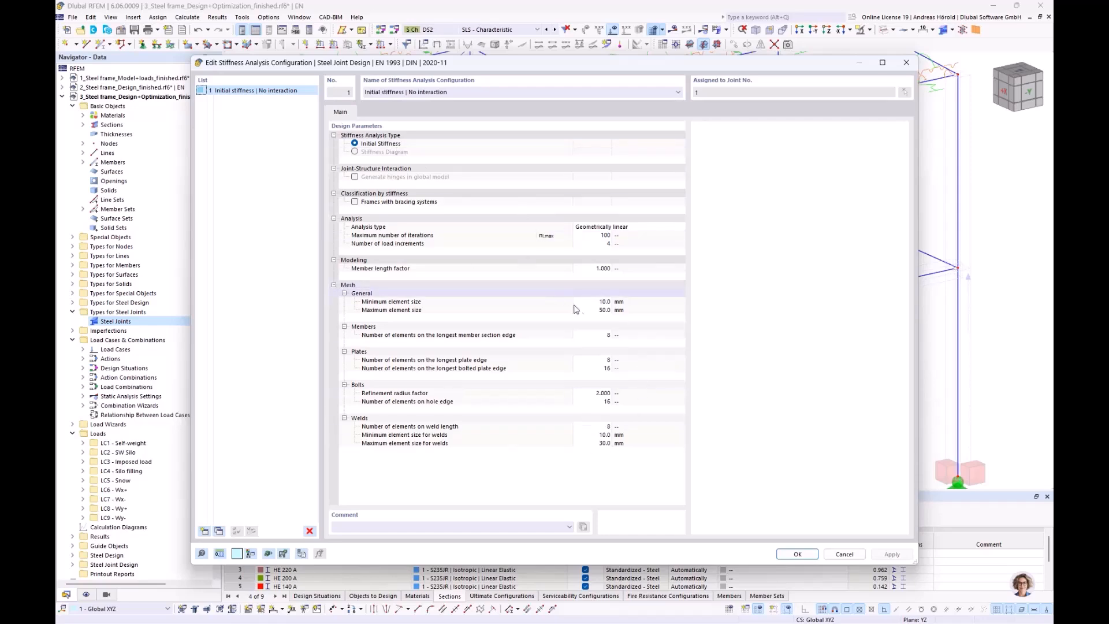
left_click(797, 554)
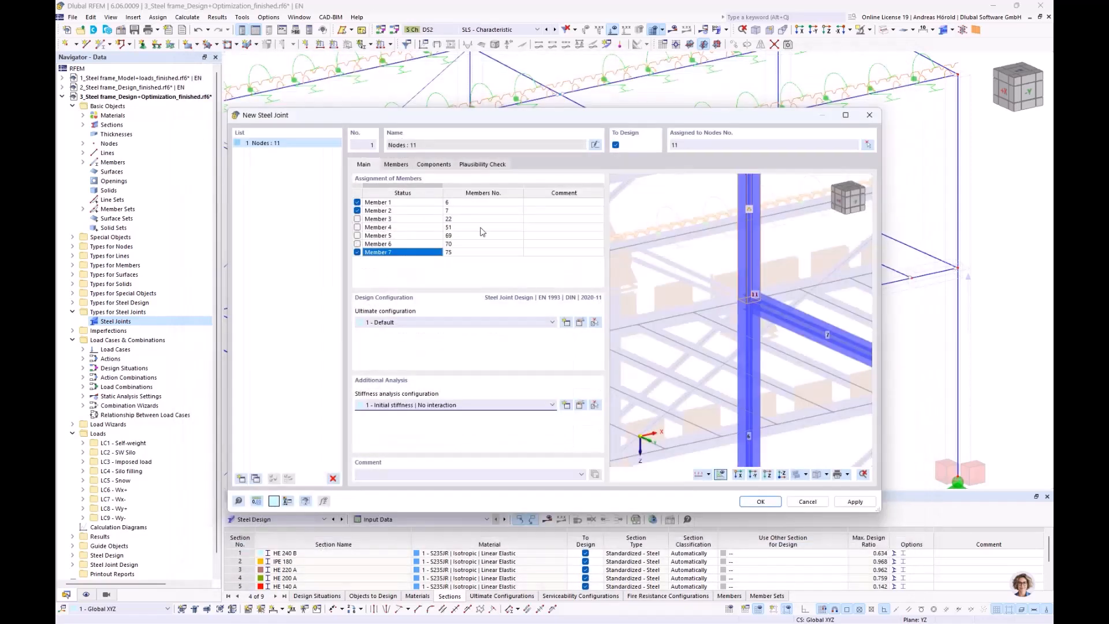
Step: Set the type of Member 1, the lower column segment, to Continuous in the joint and check Member 7's type
left_click(390, 166)
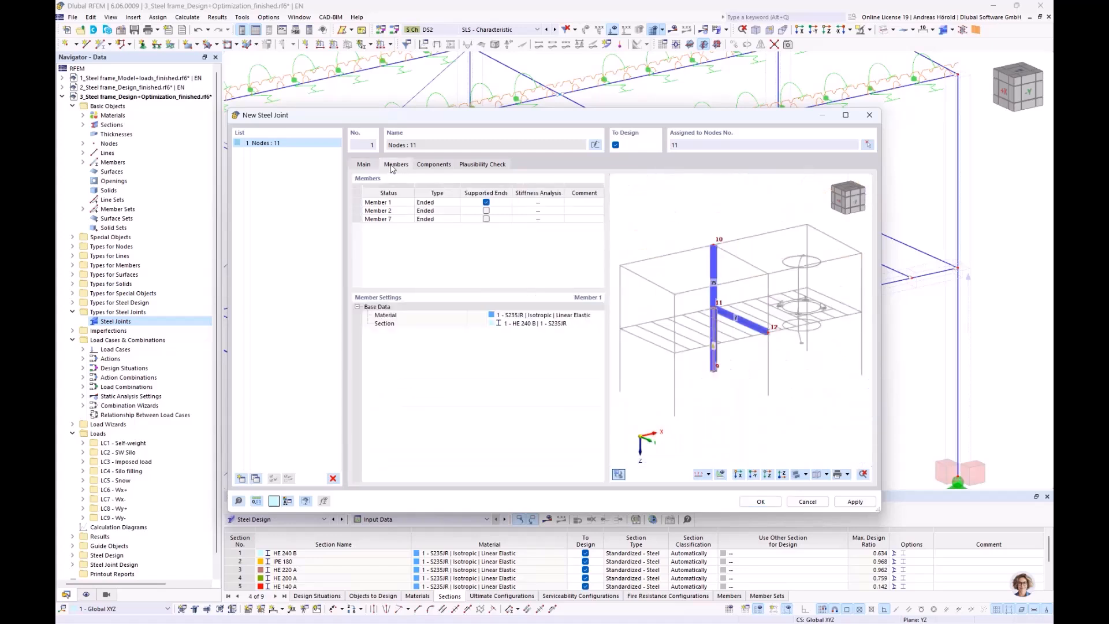
left_click(467, 203)
scroll(725, 313, "up", 5)
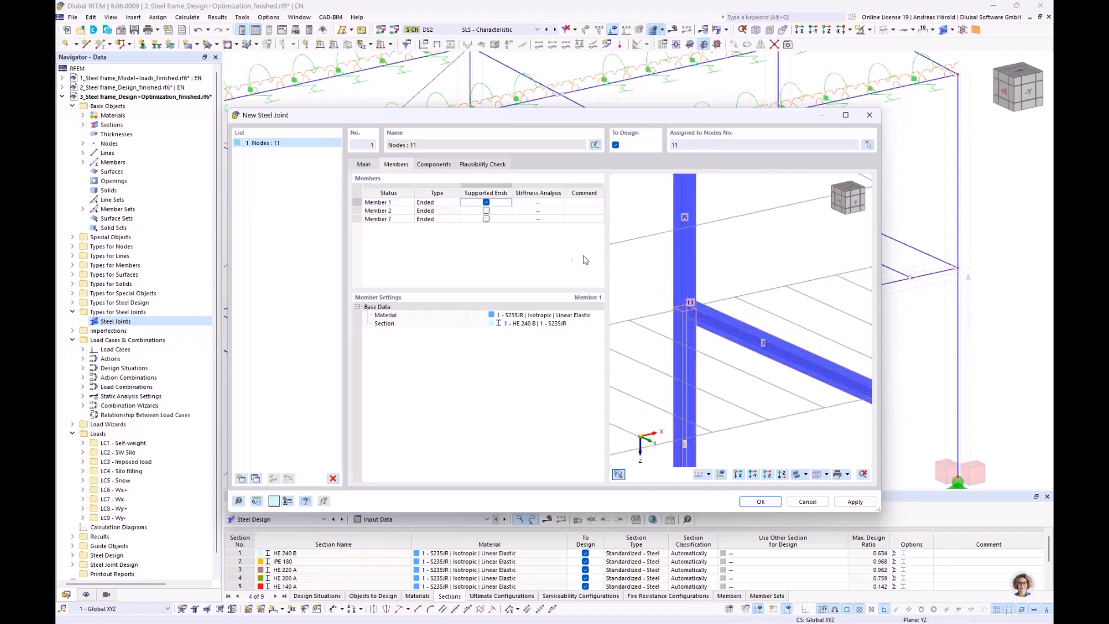
left_click(435, 203)
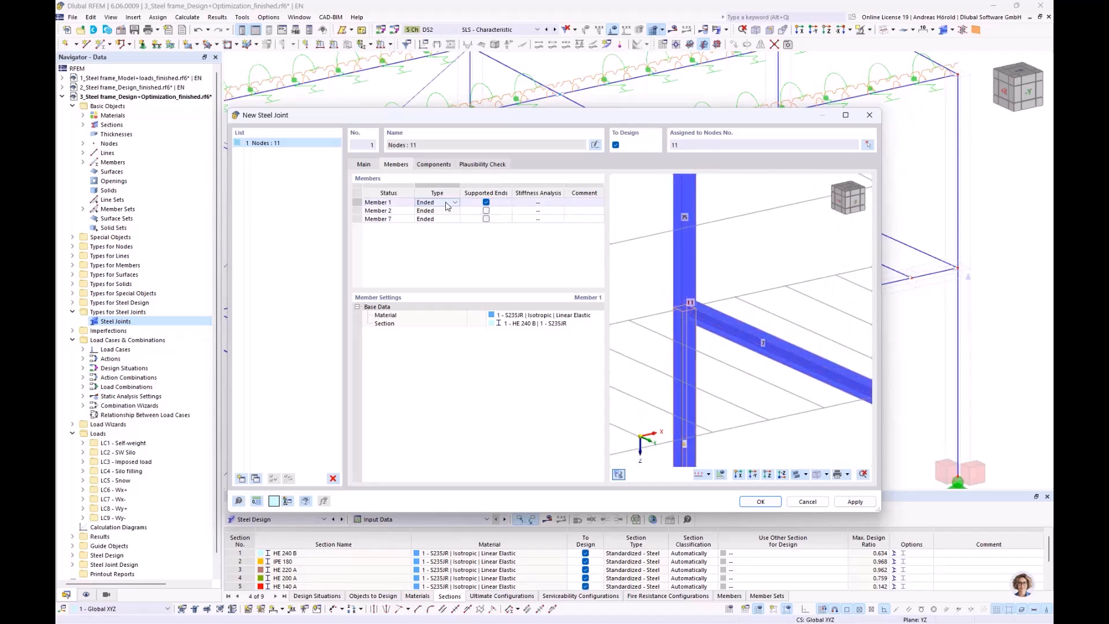
left_click(455, 202)
left_click(433, 218)
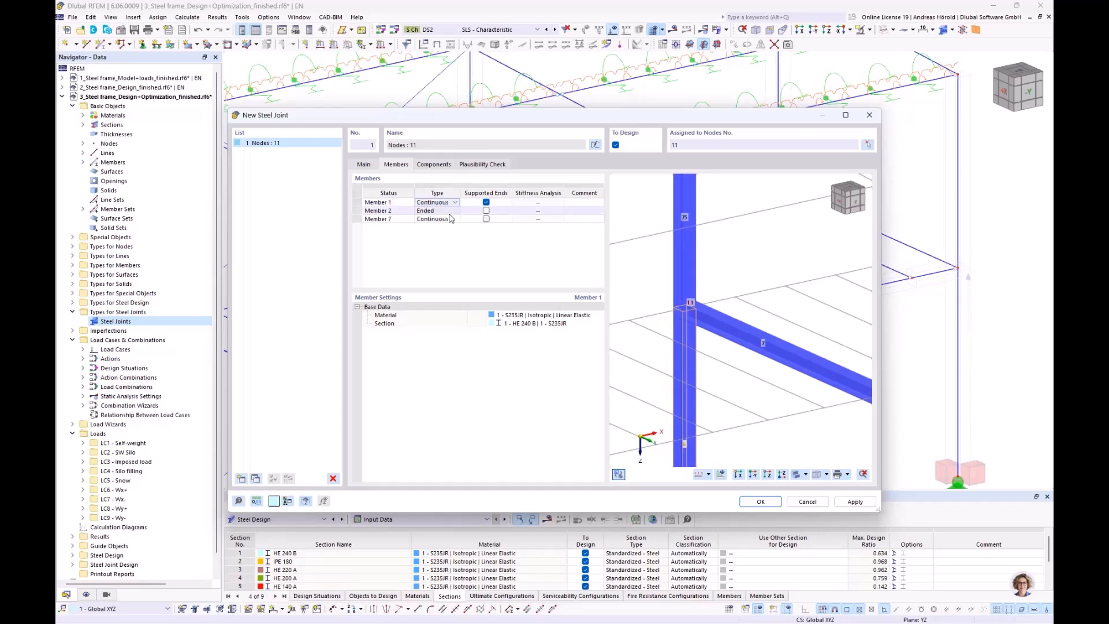
left_click(451, 219)
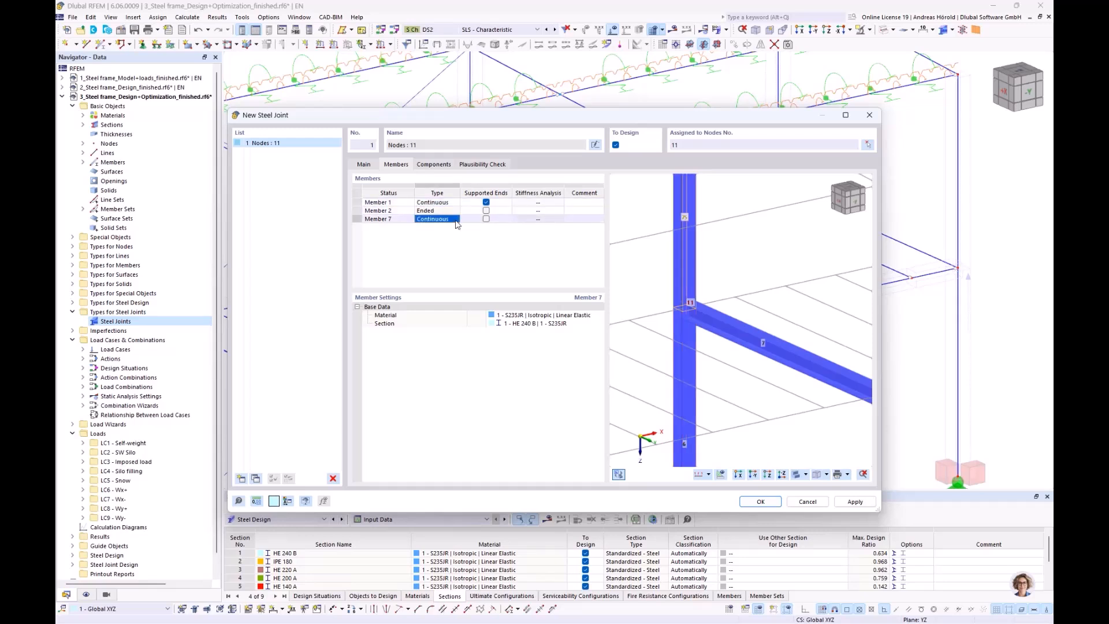
Step: Examine the stiffness analysis options N, My and Mz available for Member 2, the horizontal beam
left_click(537, 212)
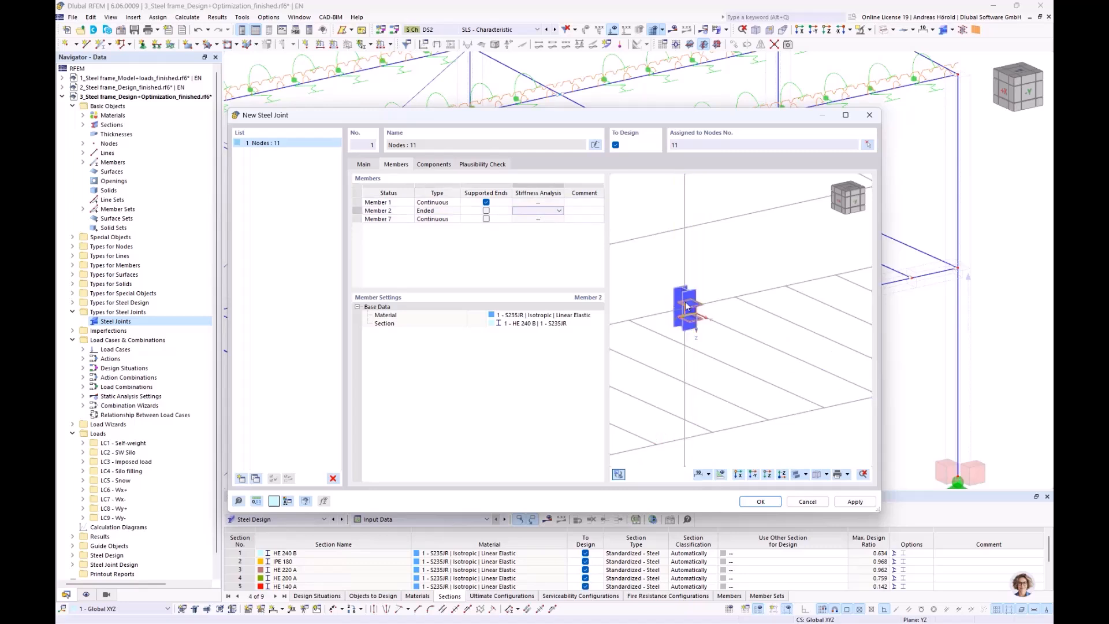
scroll(685, 301, "up", 5)
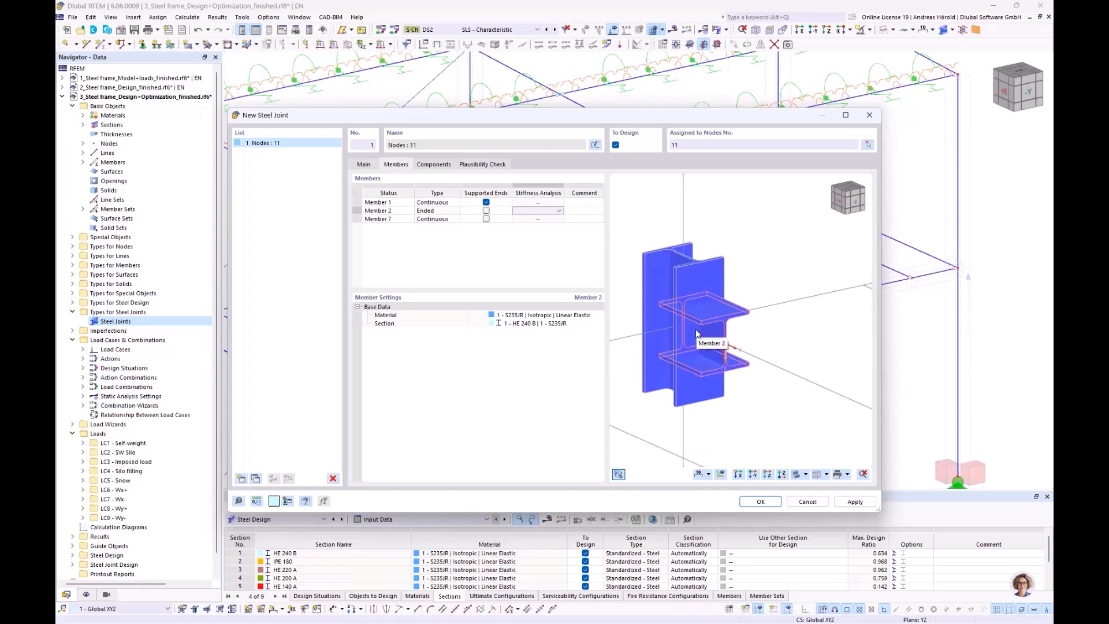
left_click(559, 212)
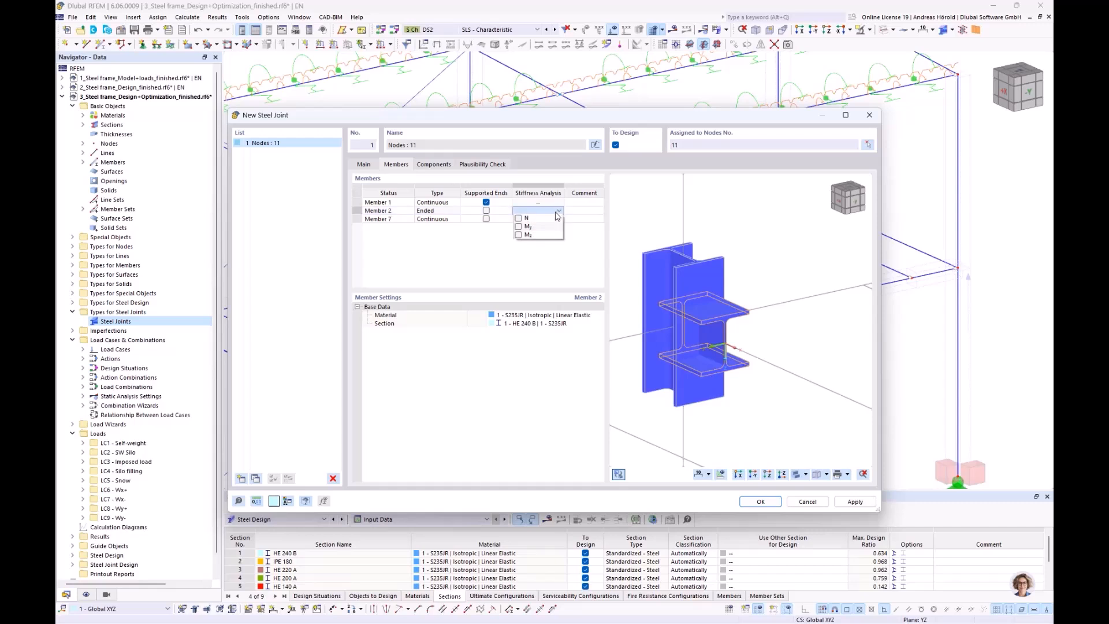
left_click(519, 219)
left_click(519, 226)
left_click(462, 257)
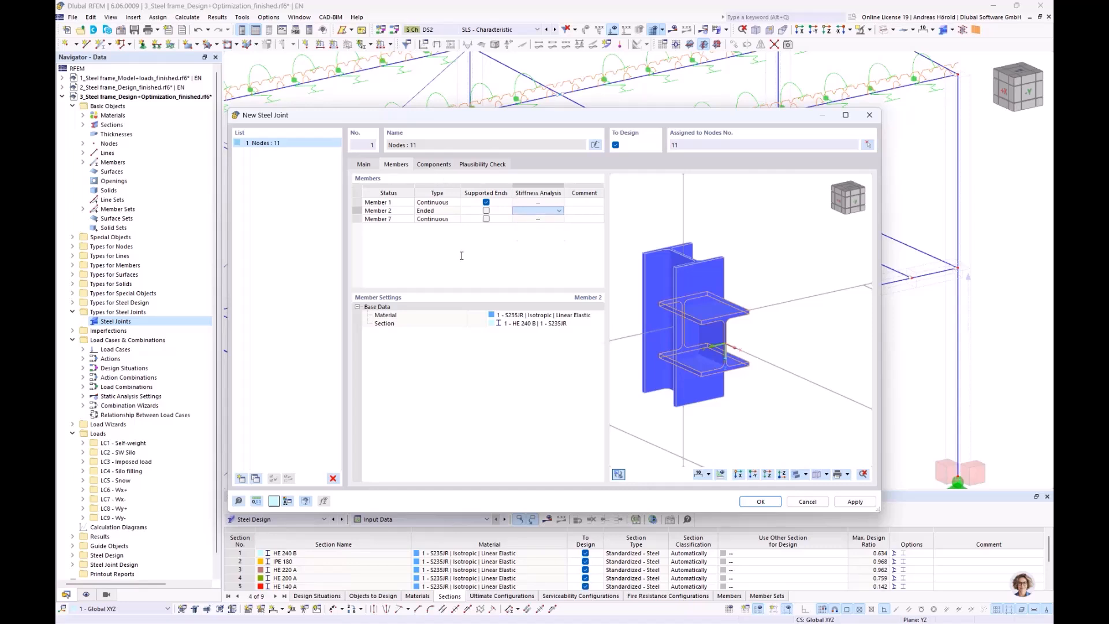
Step: Insert the joint components from the "End Plate | Column Stiffeners" template in the "Beam to Continuous Column" subcategory
left_click(434, 165)
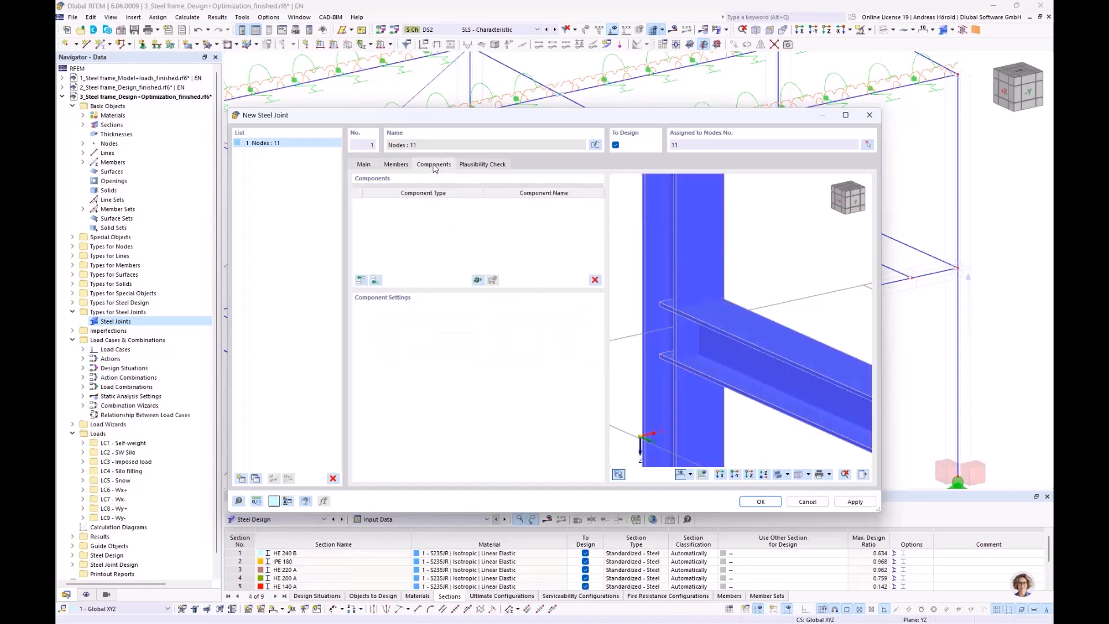
left_click(478, 281)
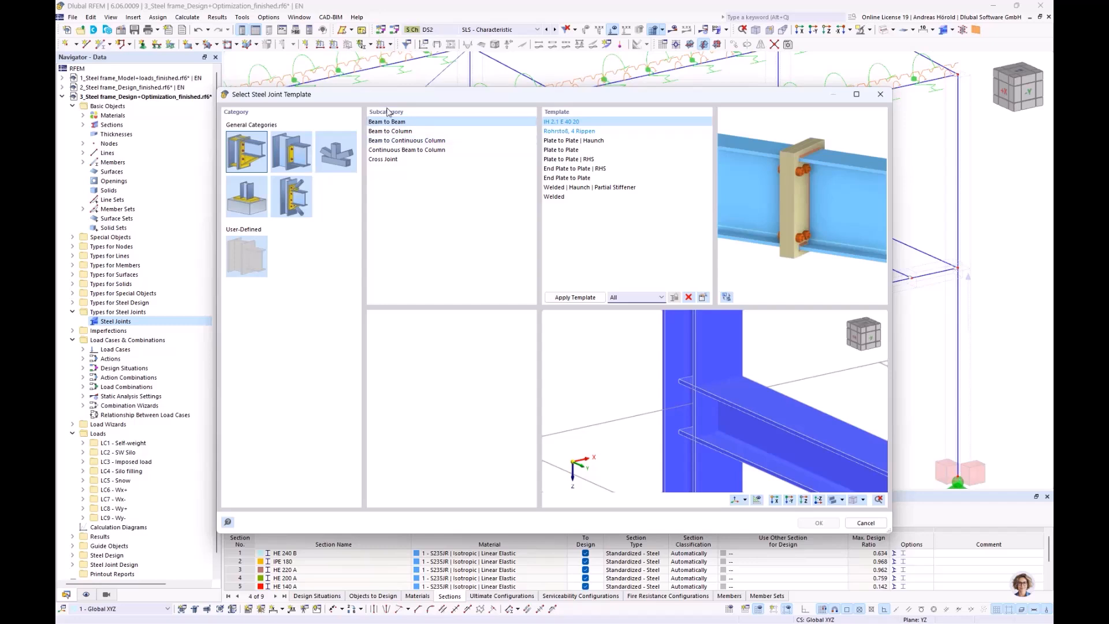
left_click(397, 142)
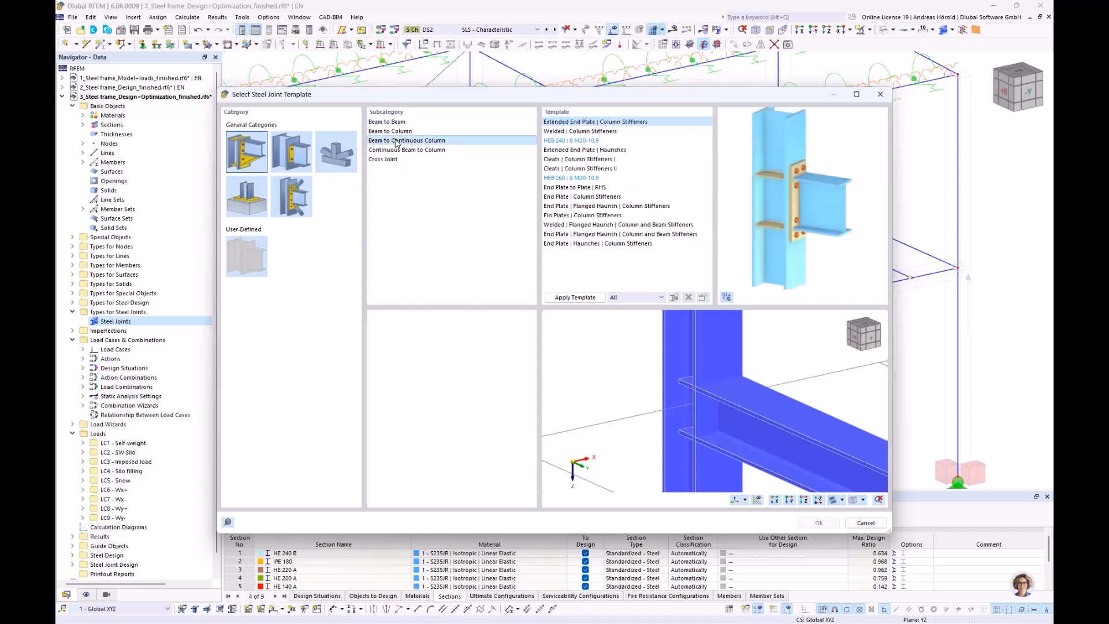
left_click(596, 197)
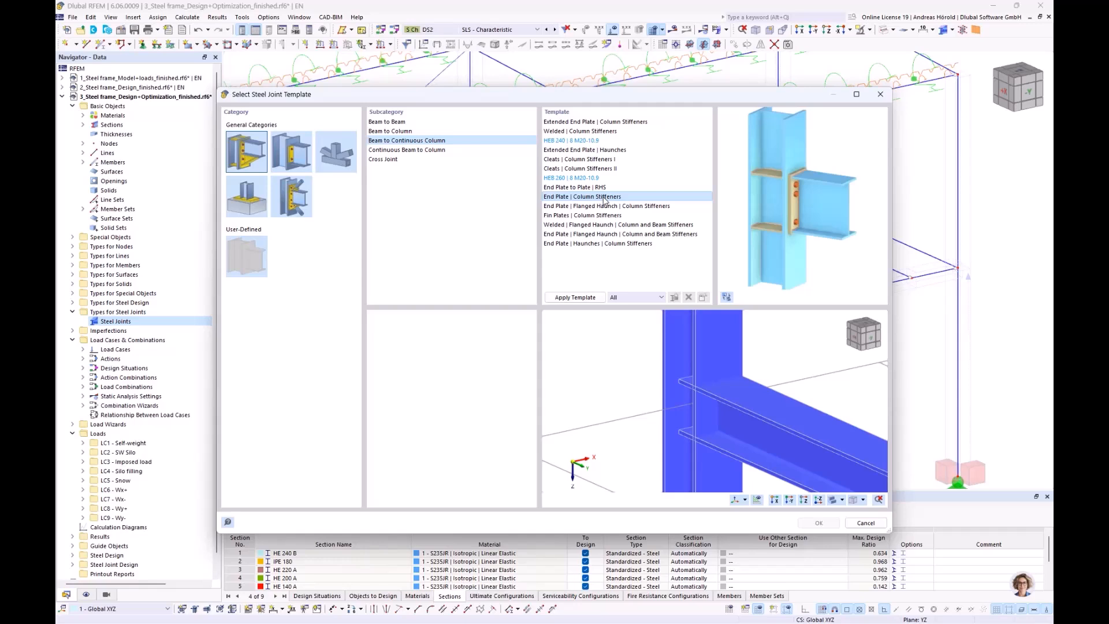
left_click(577, 294)
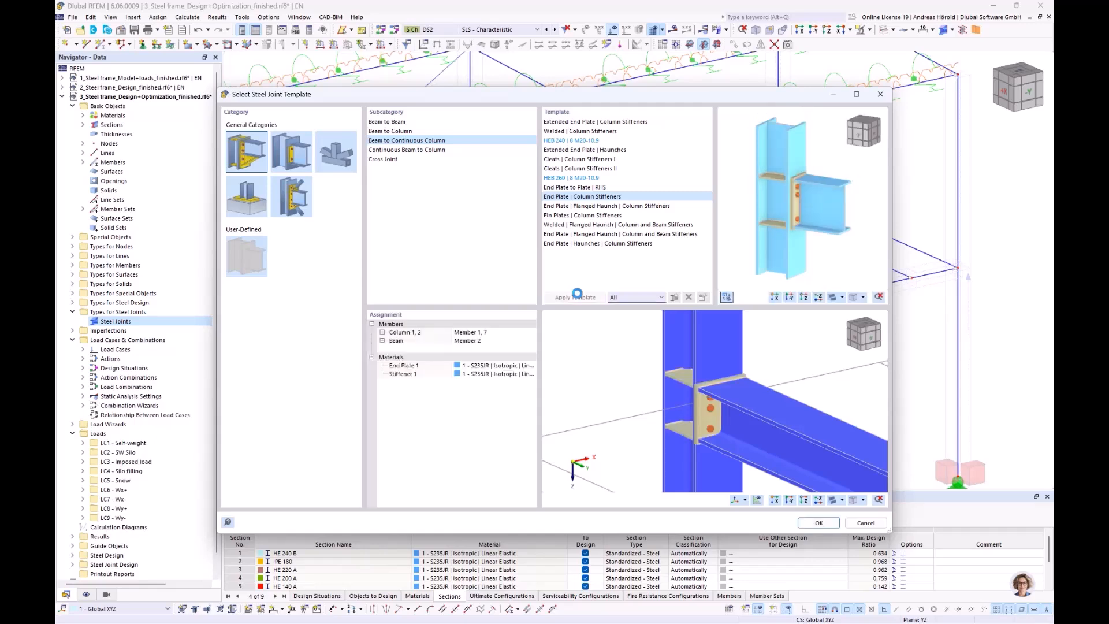
scroll(695, 412, "up", 3)
middle_click_drag(696, 412, 693, 379, "ctrl")
scroll(734, 400, "down", 1)
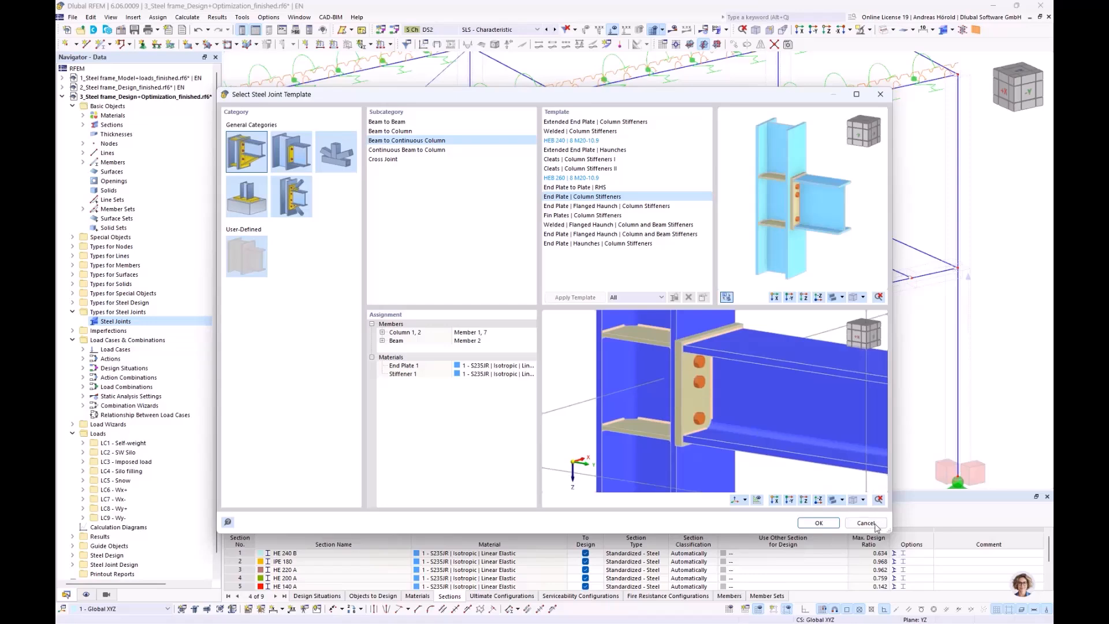
left_click(816, 523)
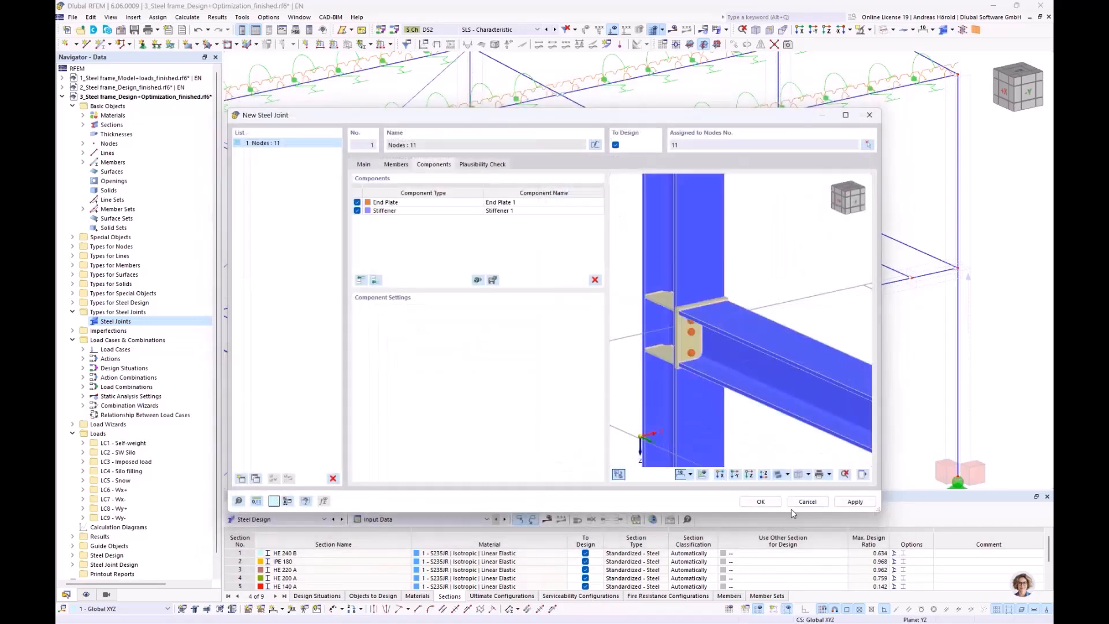
Step: Select the End Plate 1 component and set its plate thickness to 25 mm
double_click(529, 203)
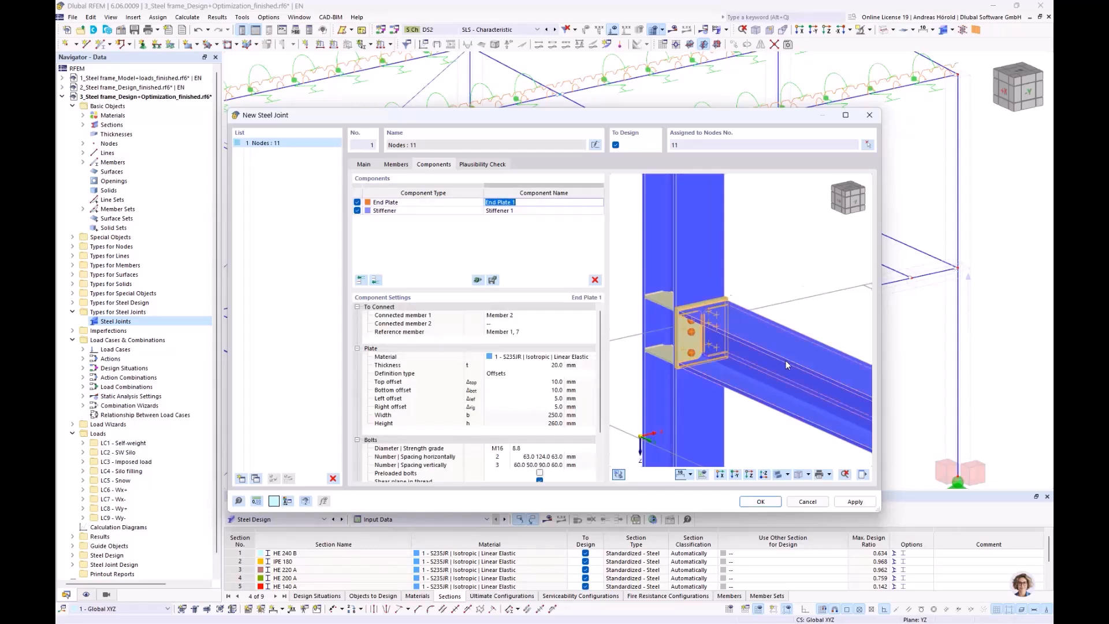
scroll(649, 314, "up", 5)
mouse_move(753, 329)
middle_mouse_down()
mouse_move(779, 333)
mouse_move(758, 331)
middle_mouse_up()
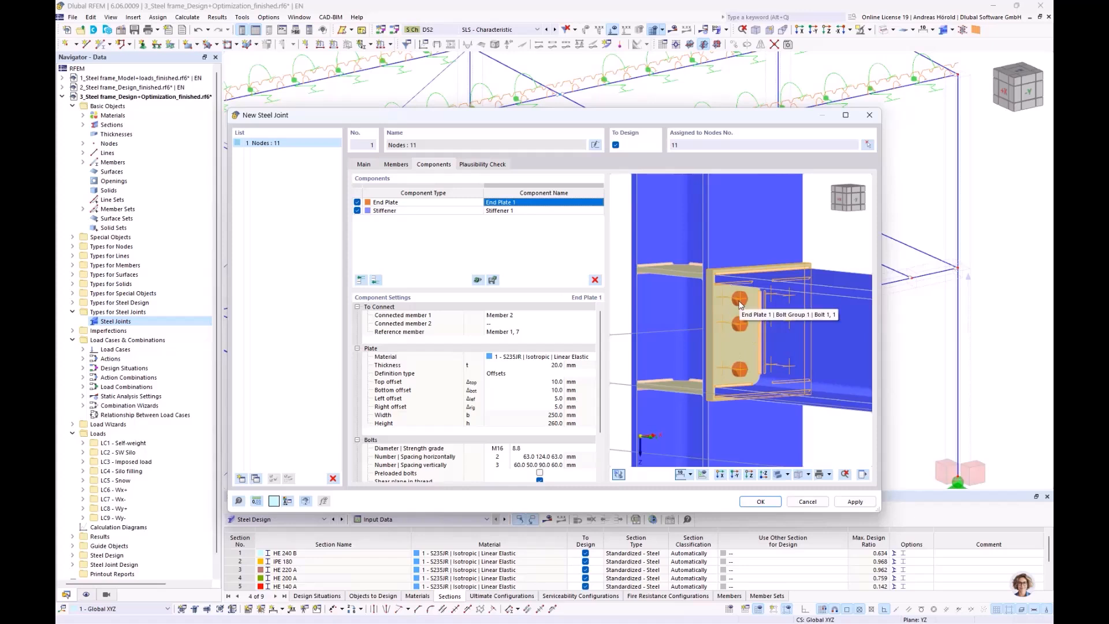
left_click(551, 366)
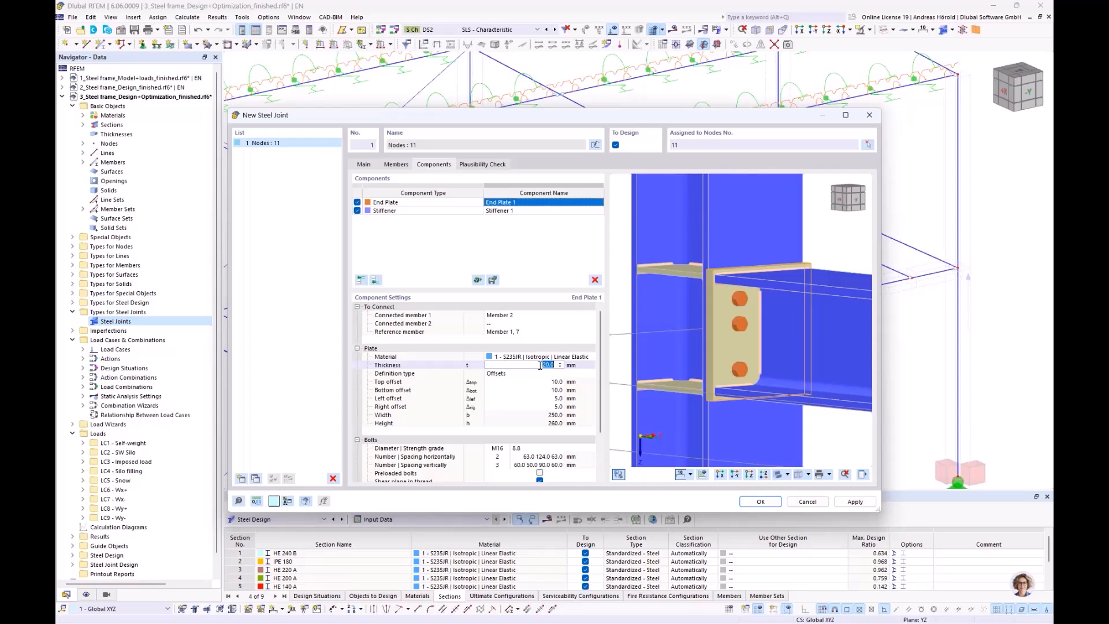
type("25")
Step: Set the end plate's top and bottom offsets to 90 mm each
left_click(549, 381)
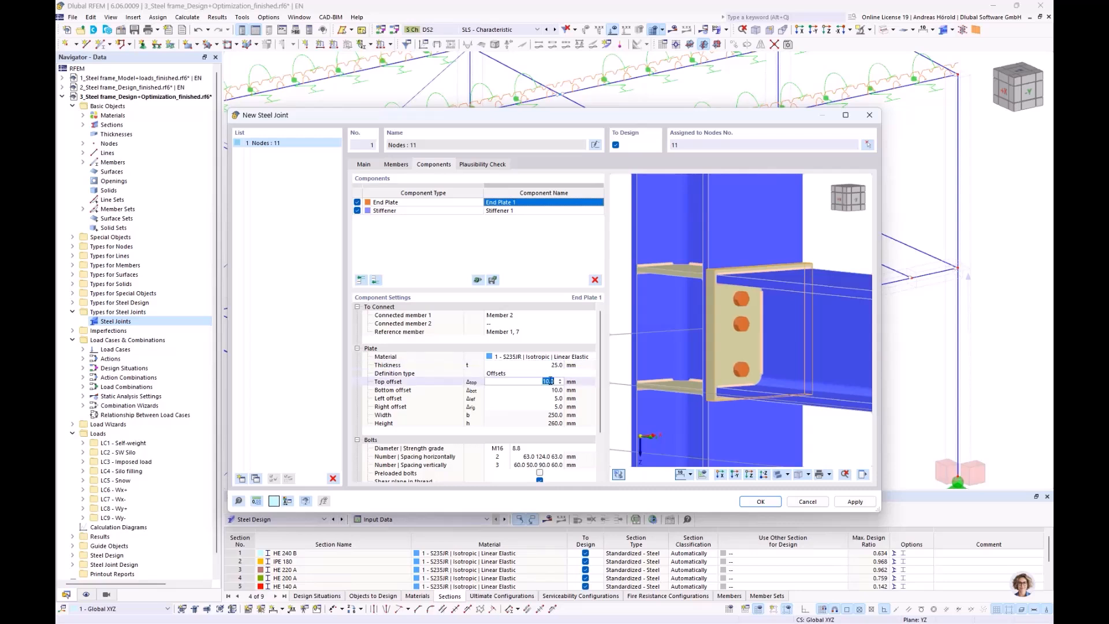
type("5")
type("0")
left_click(555, 390)
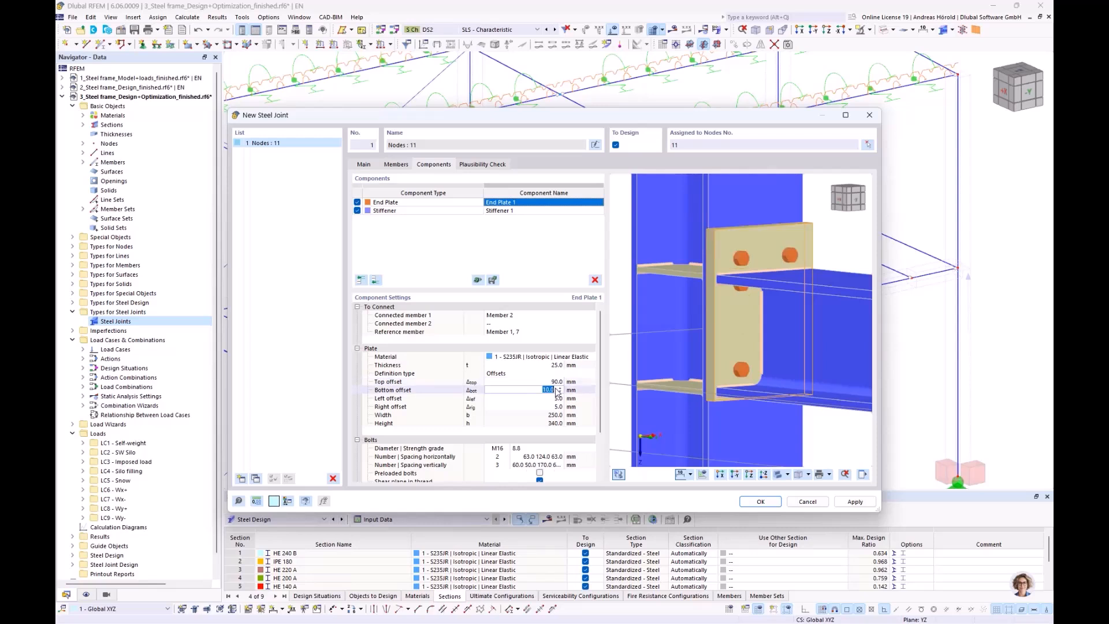
type("90")
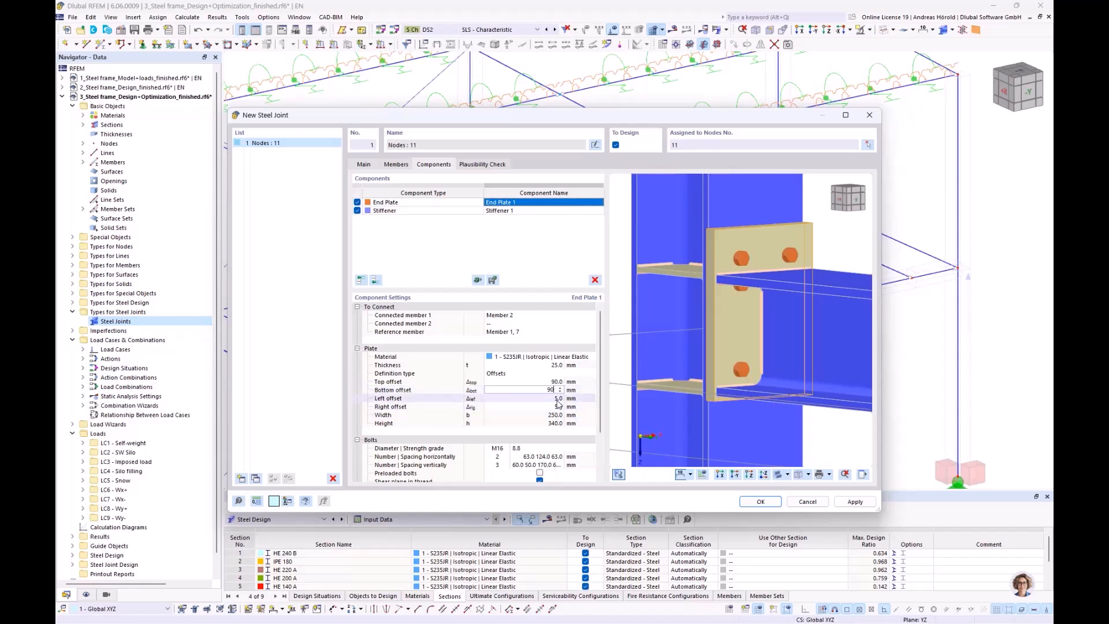
Step: Set the end plate's left and right offsets to 0 mm
left_click(557, 399)
type("0")
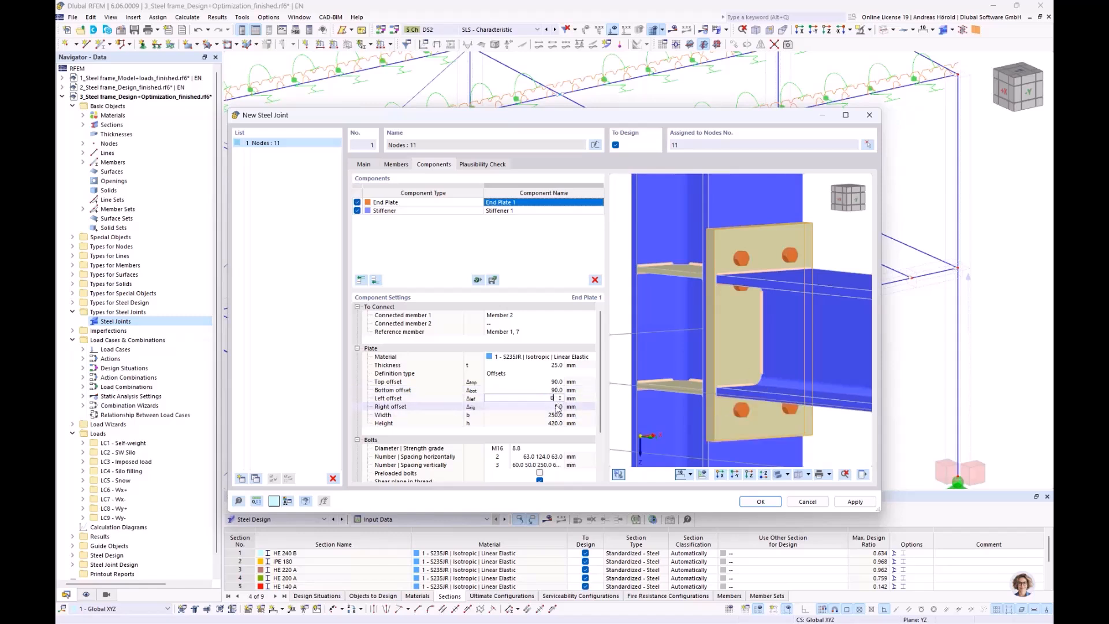
left_click(556, 406)
type("0")
left_click(556, 414)
Step: Change the end plate's bolts to diameter M24 with strength grade 10.9
scroll(556, 414, "down", 3)
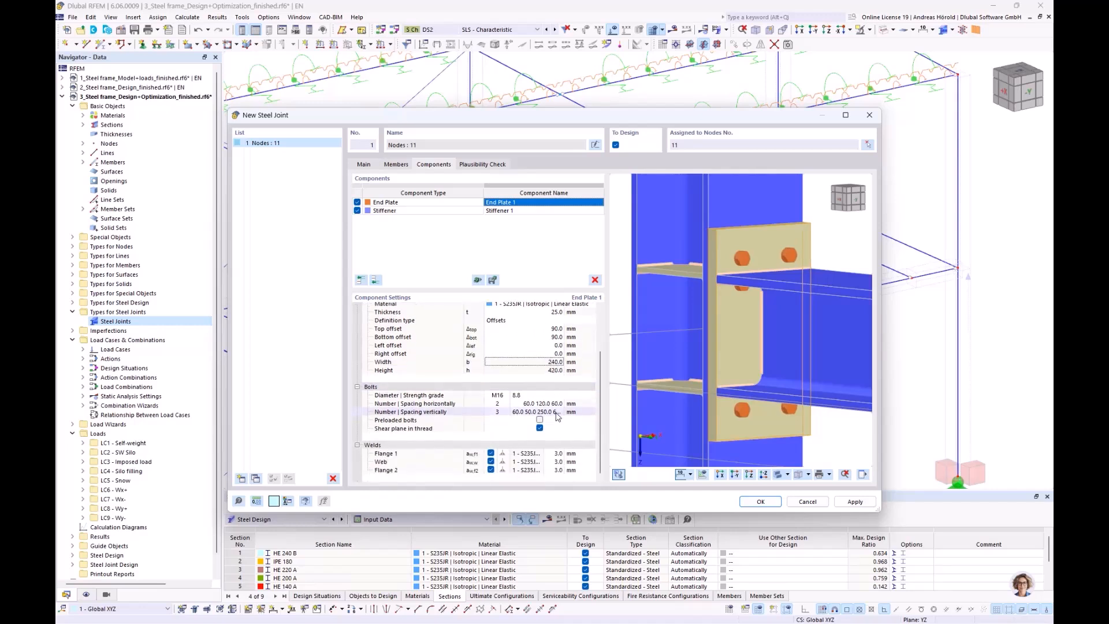
left_click(500, 397)
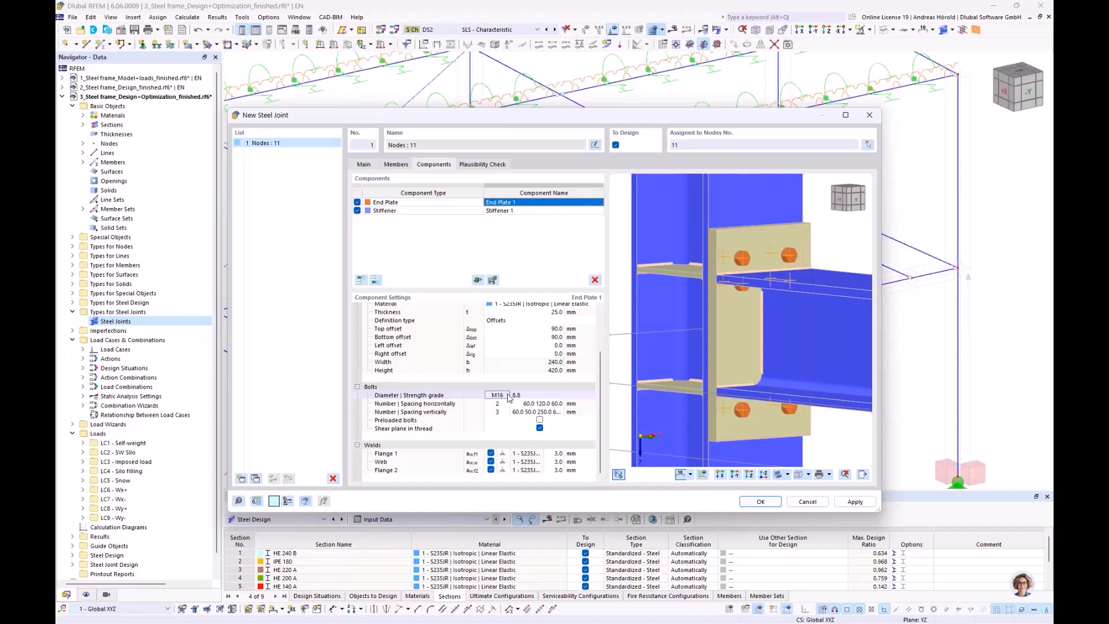
left_click(506, 395)
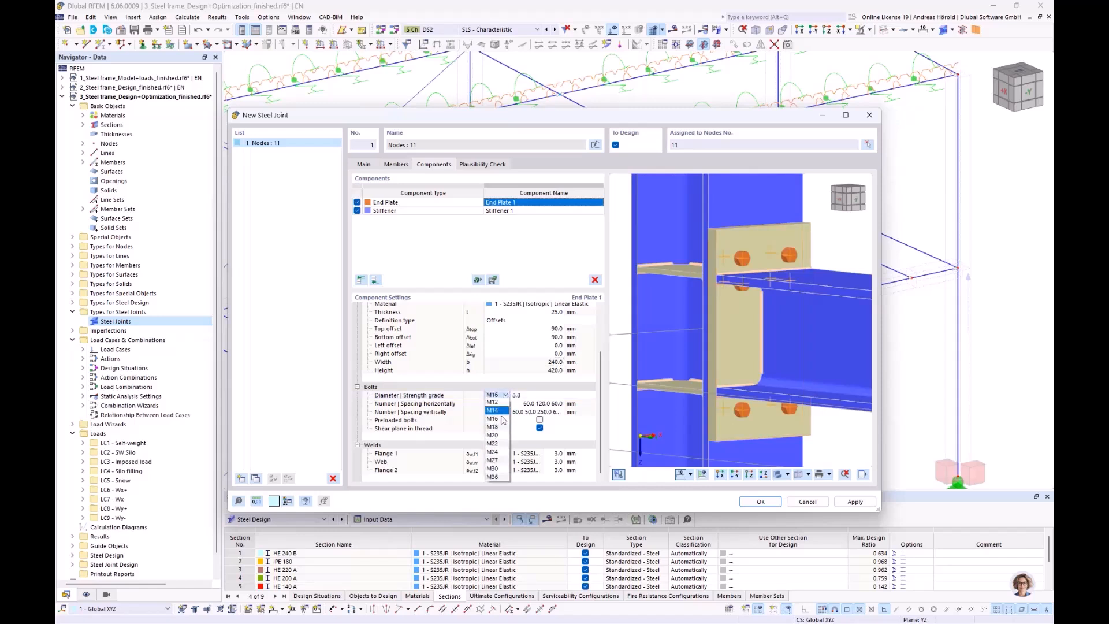
left_click(496, 452)
left_click(534, 397)
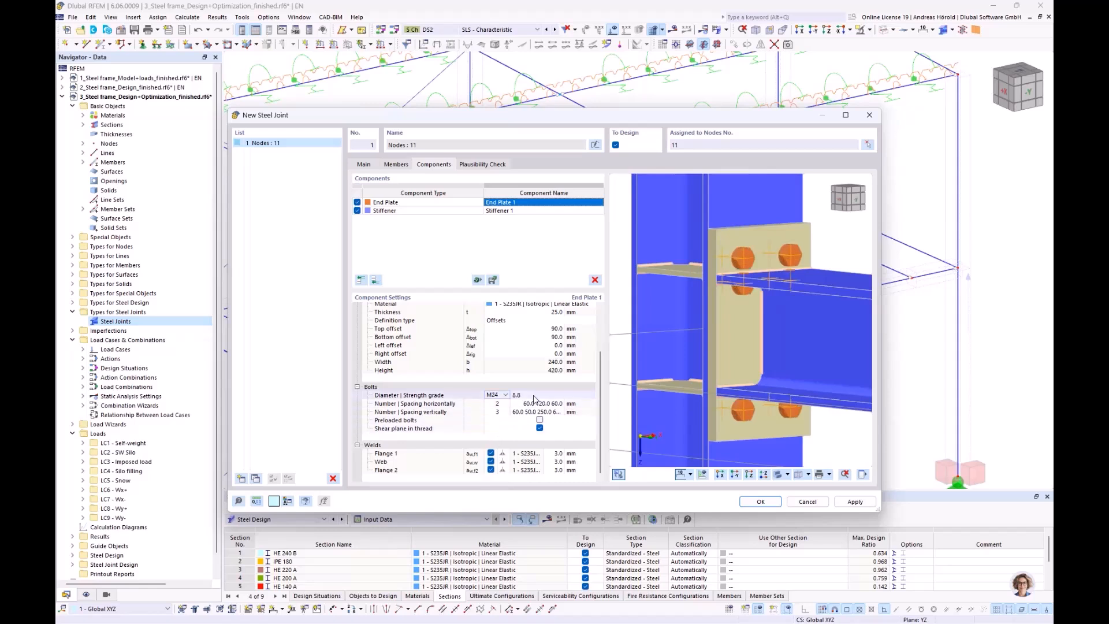
left_click(553, 397)
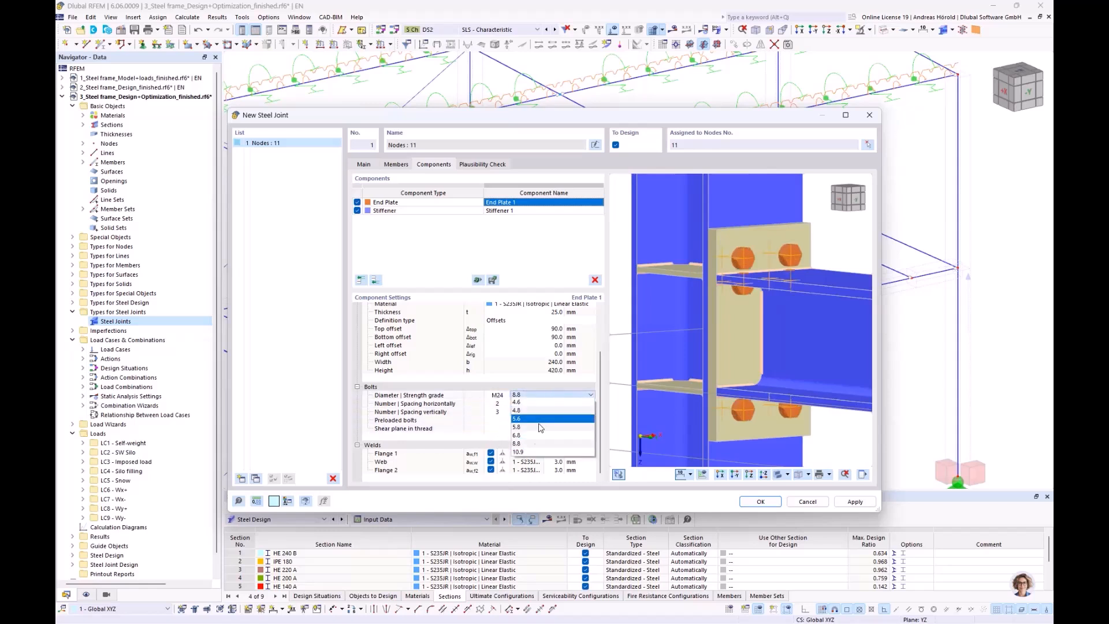
left_click(531, 456)
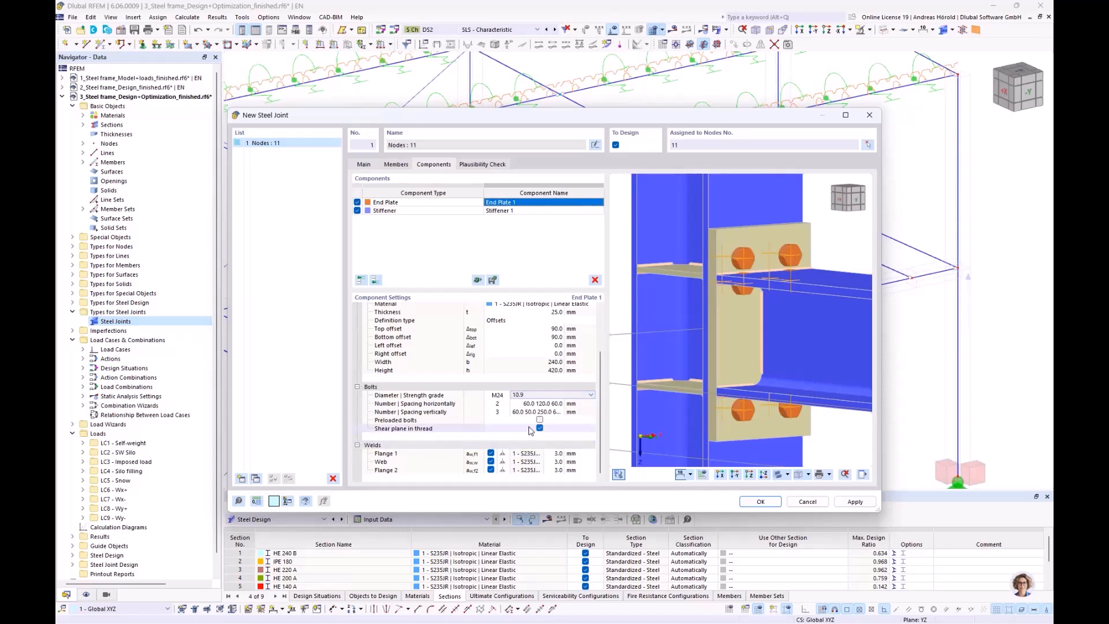
Step: Arrange the end plate bolts vertically in 4 rows spaced 45, 100, 130, 100 and 45 mm, widening the dialog to check the full list
left_click(542, 404)
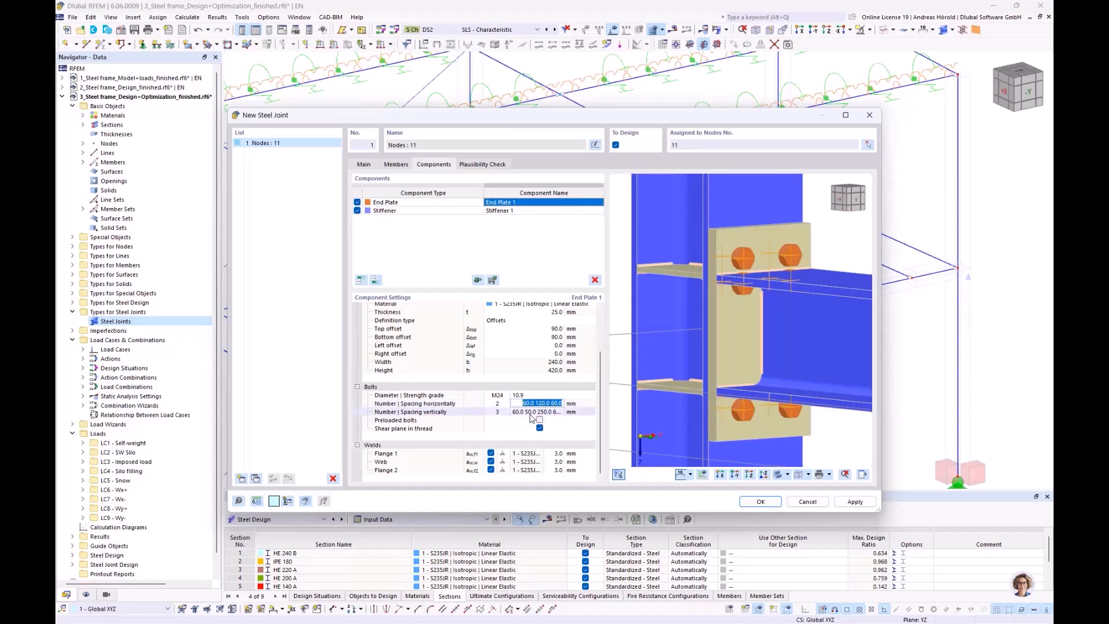
left_click(532, 412)
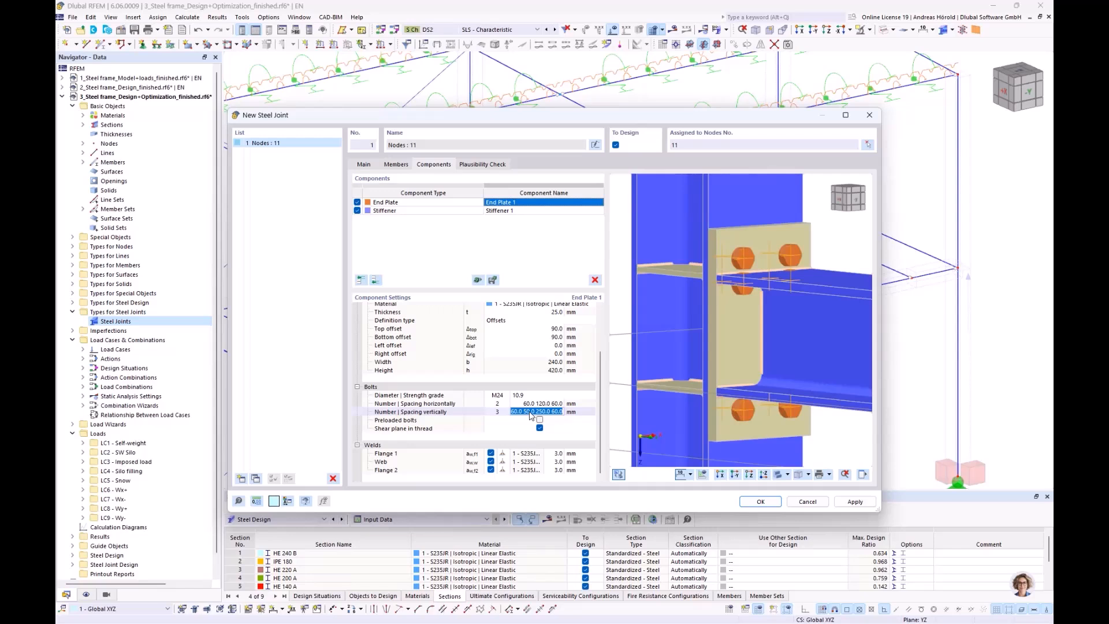
type("45 100 130")
key("Return")
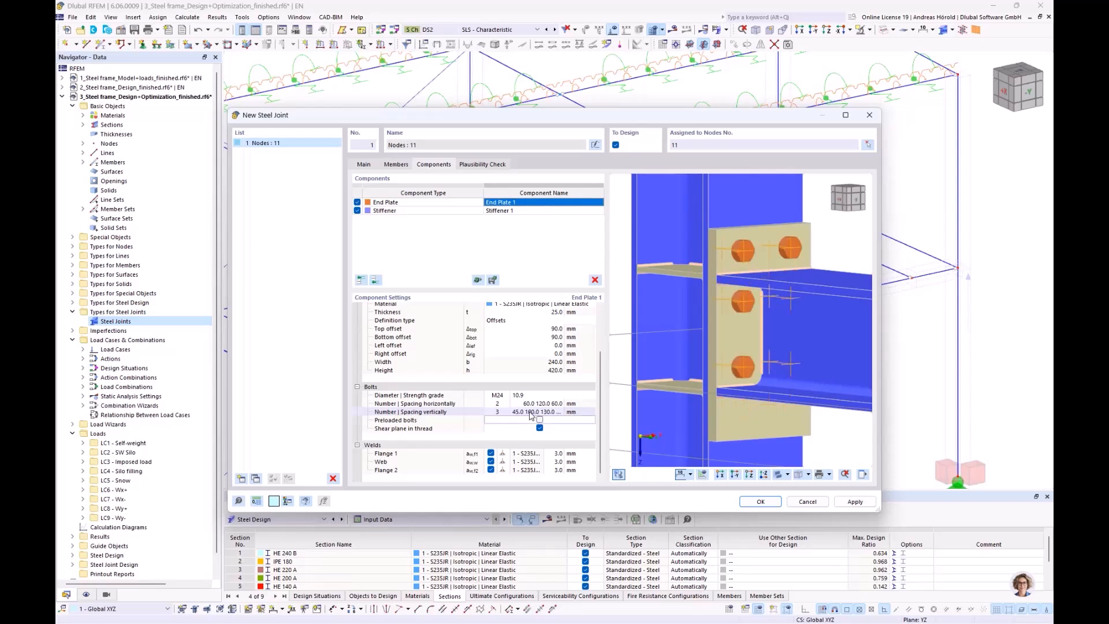
left_click(500, 412)
left_click(506, 411)
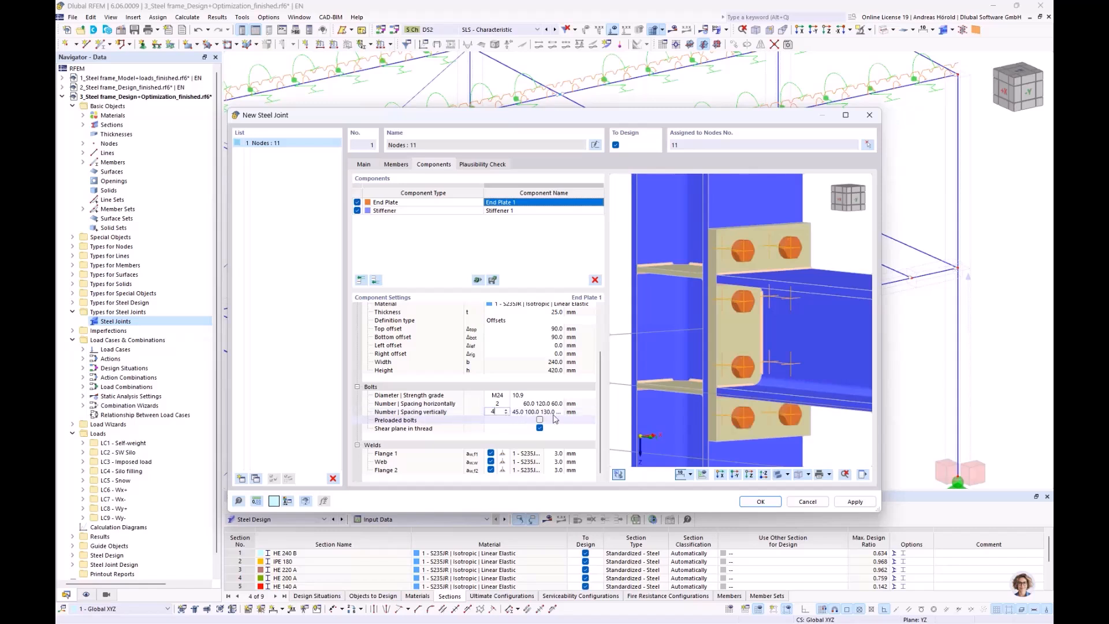
left_click(529, 412)
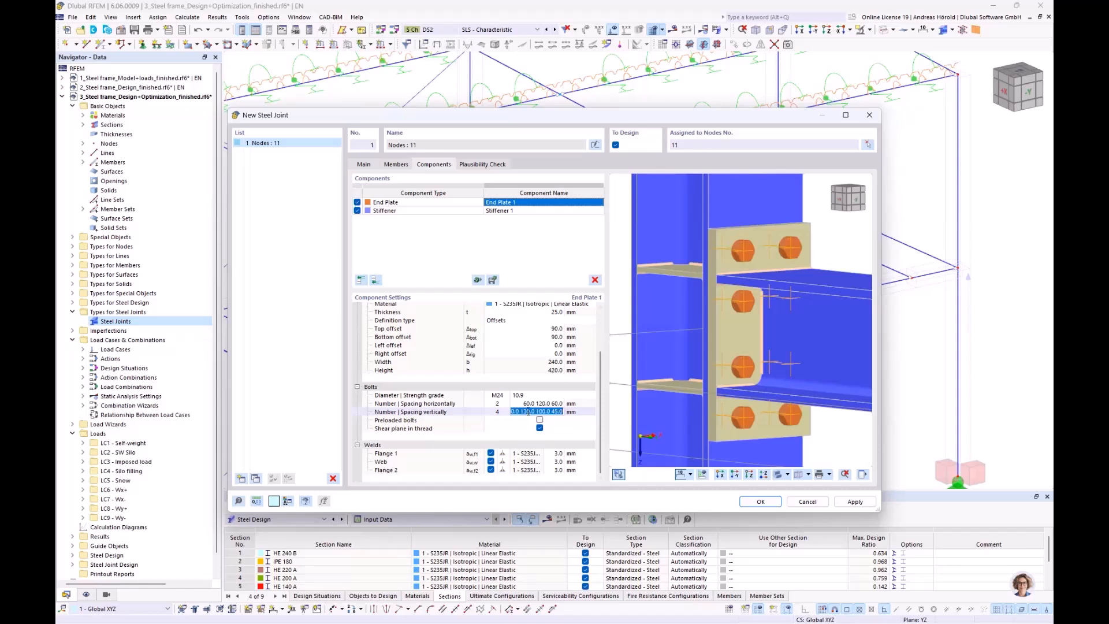
left_click_drag(229, 330, 72, 317)
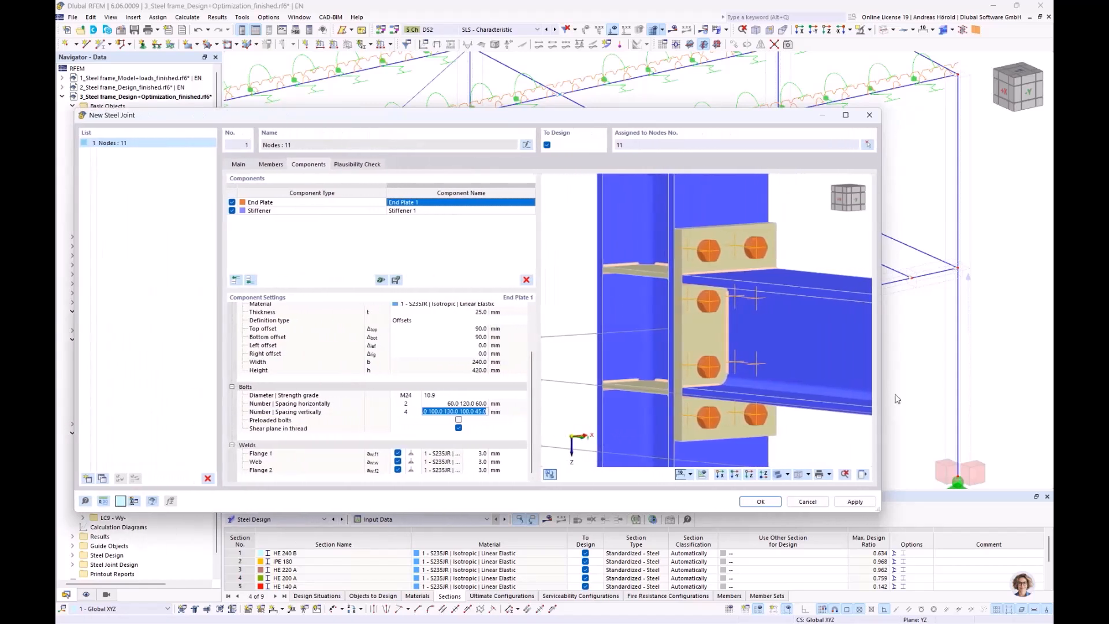
left_click_drag(881, 382, 996, 384)
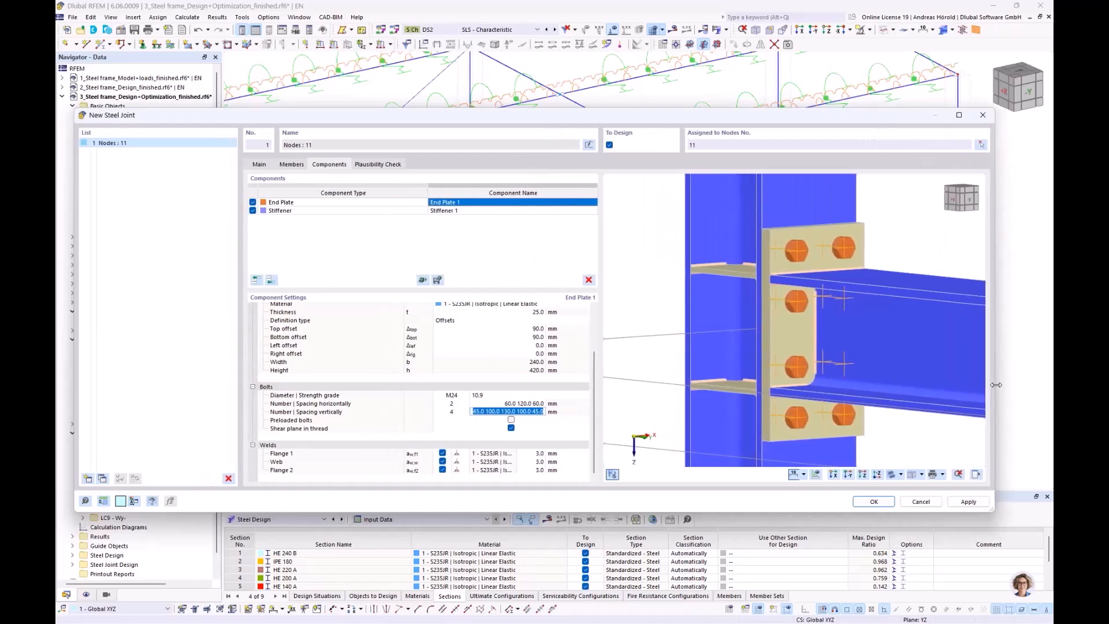
Step: Define the end plate bolts as preloaded and deactivate the shear plane in thread option
left_click(515, 421)
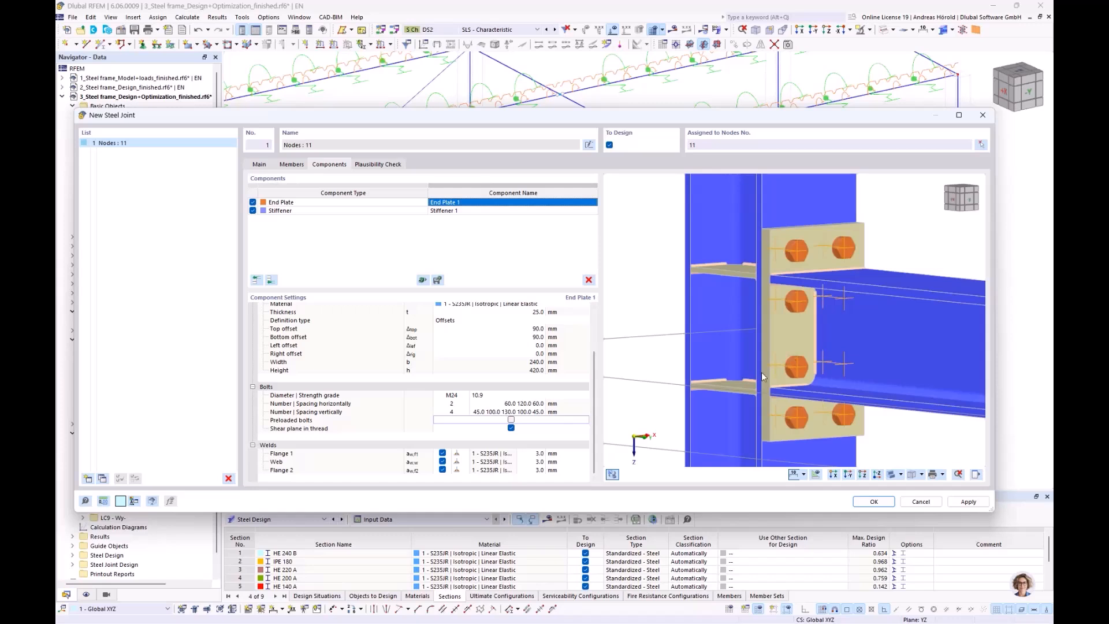
left_click(512, 420)
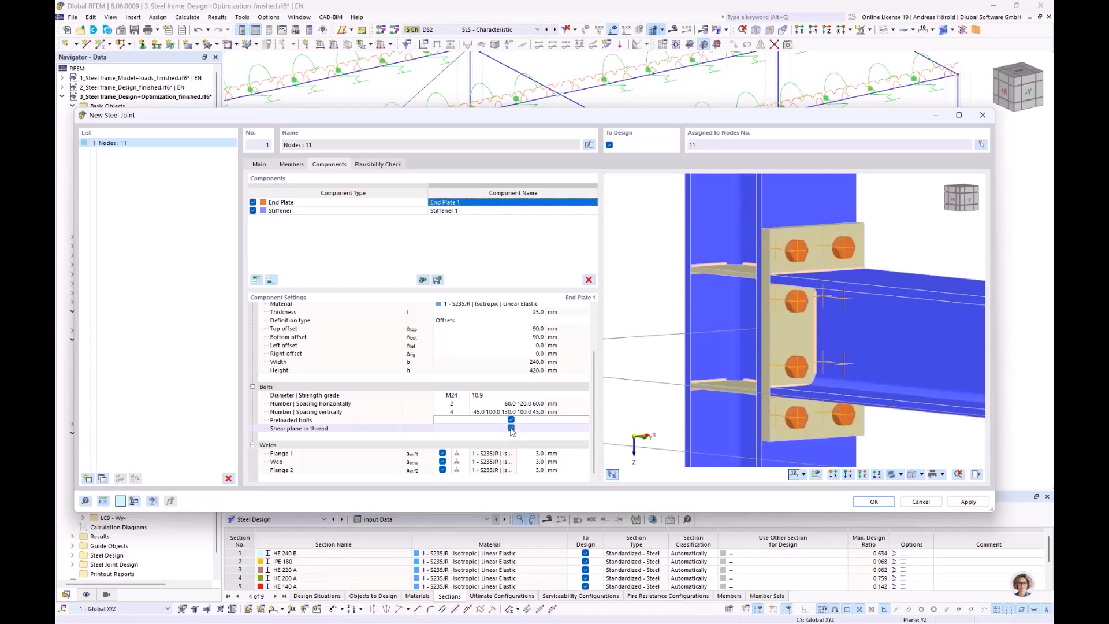
left_click(511, 428)
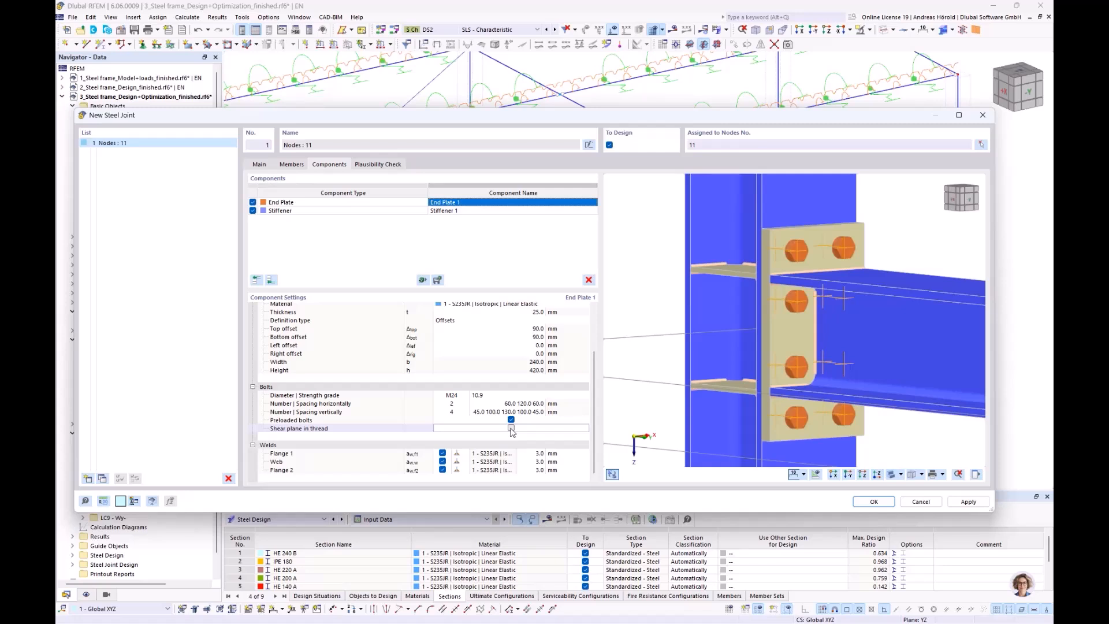
Step: Set the end plate's weld thicknesses to 6 mm on flange 1, 4 mm on the web and 6 mm on flange 2
left_click(539, 454)
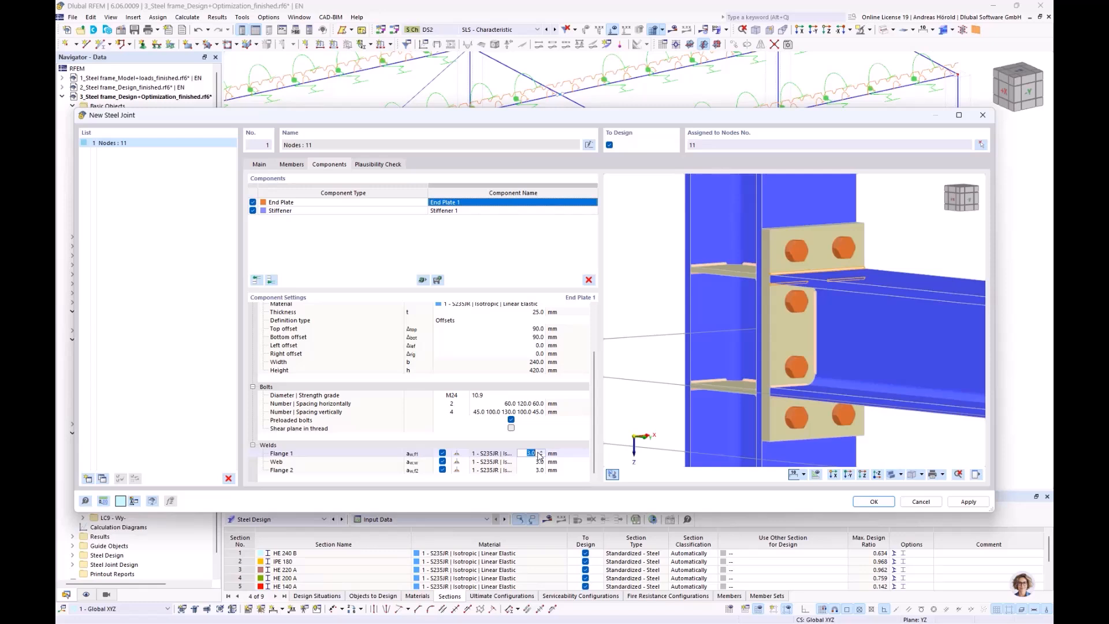
type("6")
left_click(532, 462)
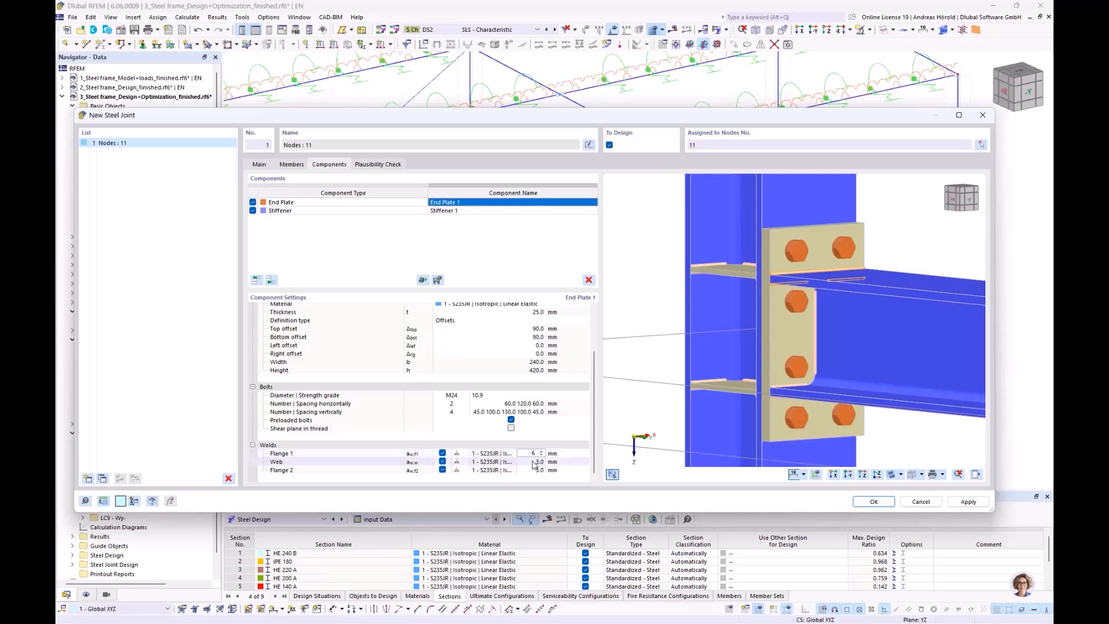
type("4")
left_click(533, 470)
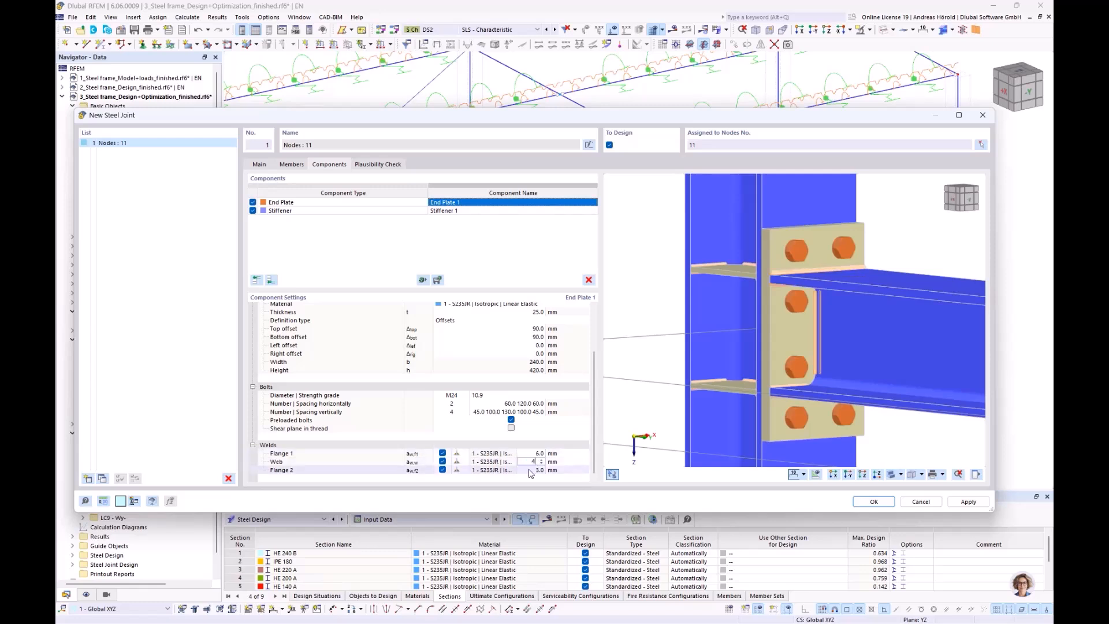
type("6")
left_click(549, 454)
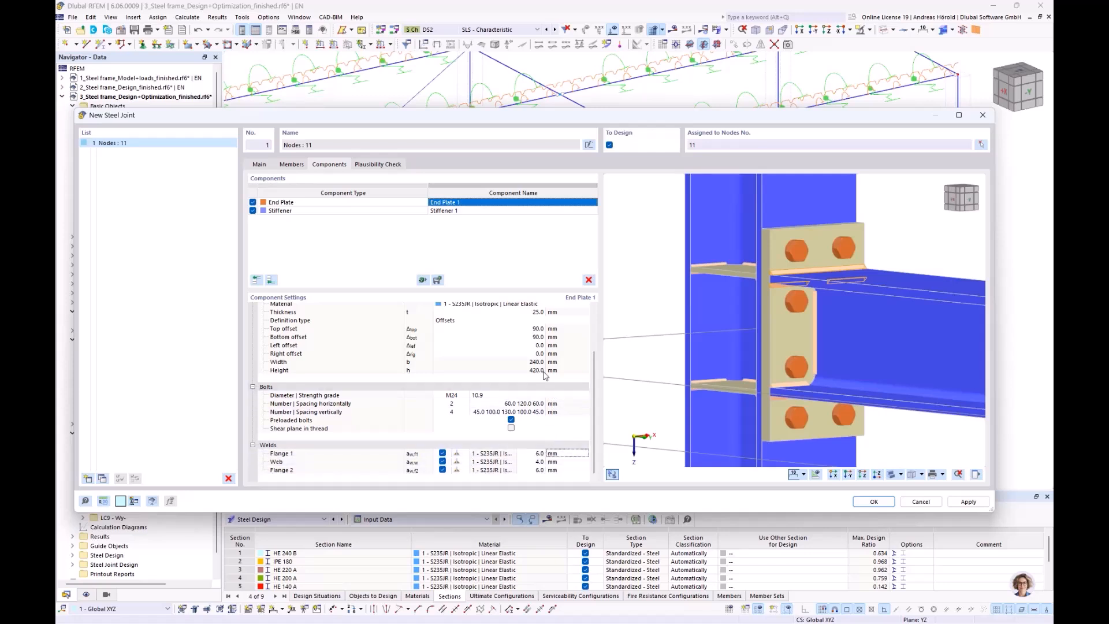
Step: Set the stiffener's flange 1 and flange 2 welds to a thickness of 5 mm
left_click(467, 210)
left_click(466, 211)
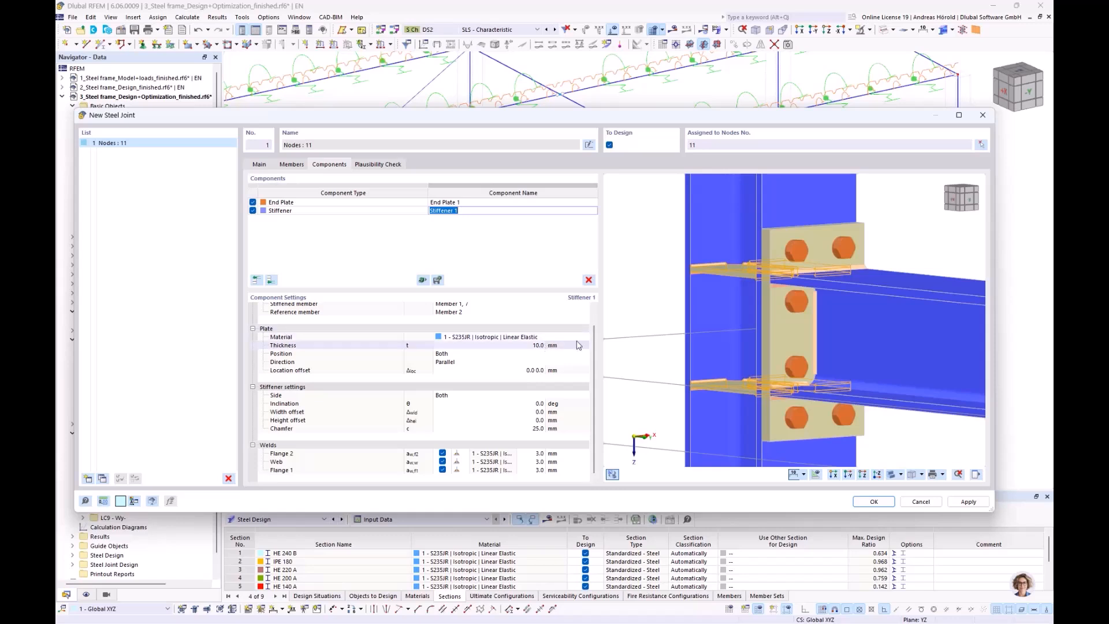
middle_click_drag(726, 348, 766, 350, "ctrl")
scroll(765, 347, "up", 1)
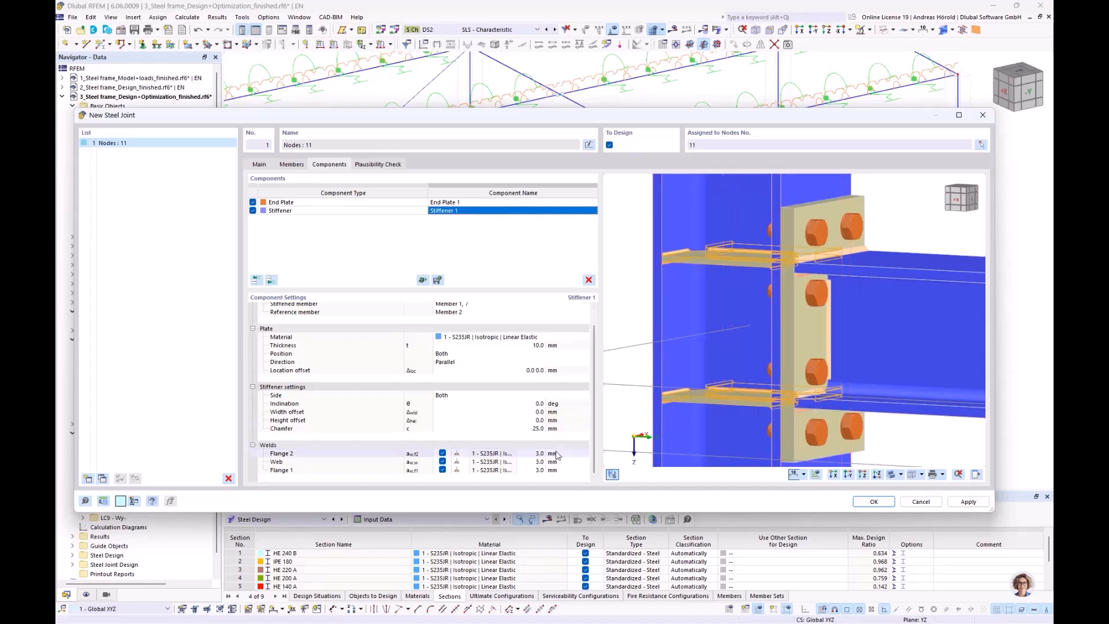
left_click(537, 455)
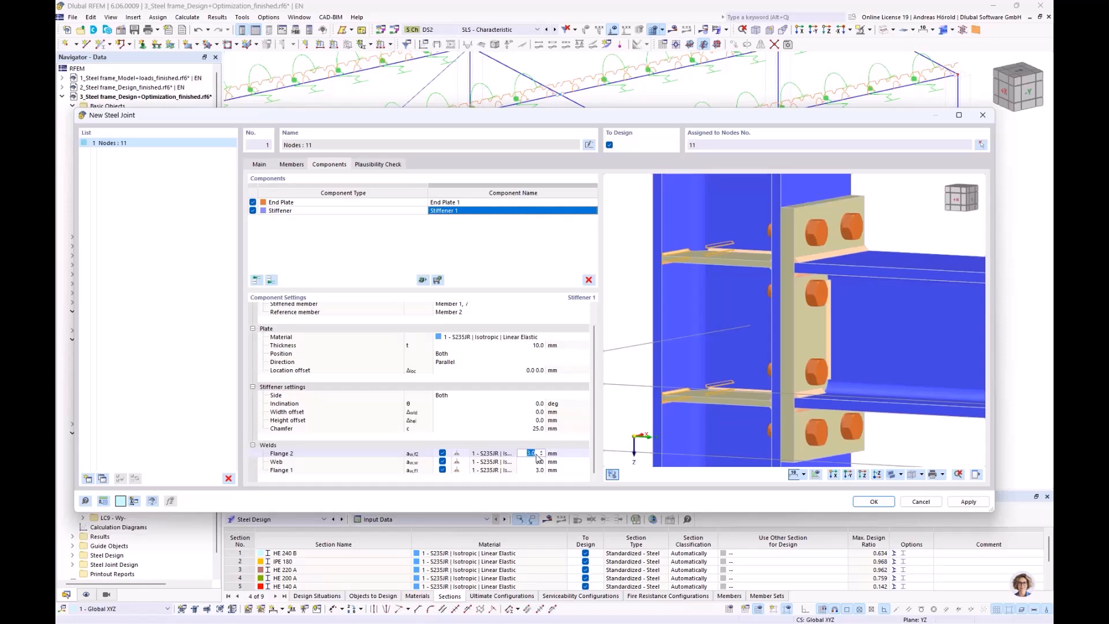
type("5")
left_click(541, 470)
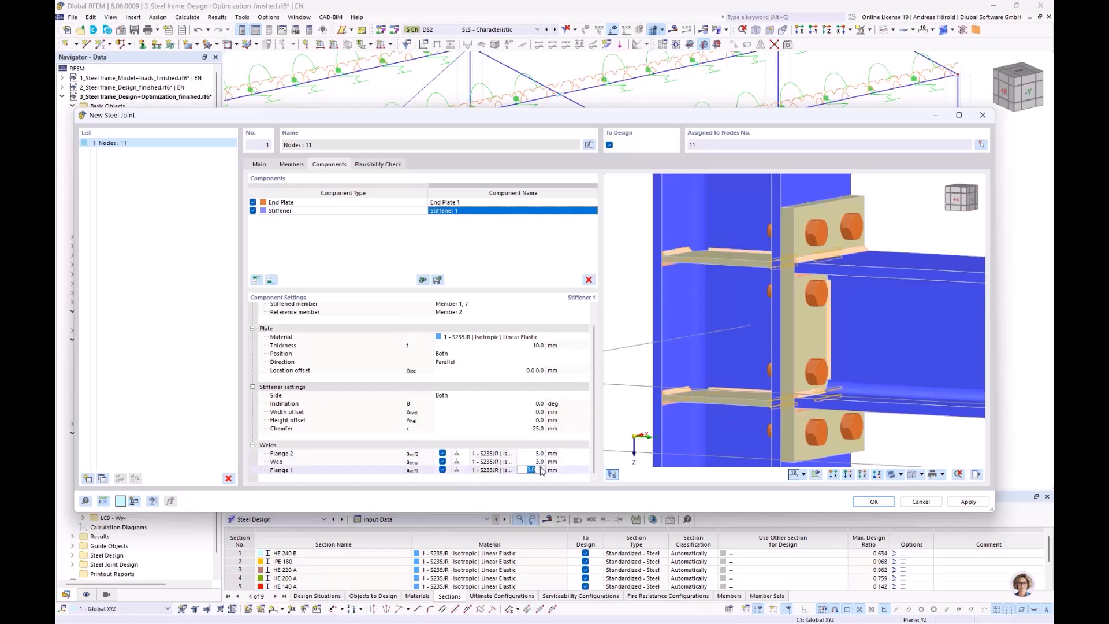
type("5")
left_click(533, 453)
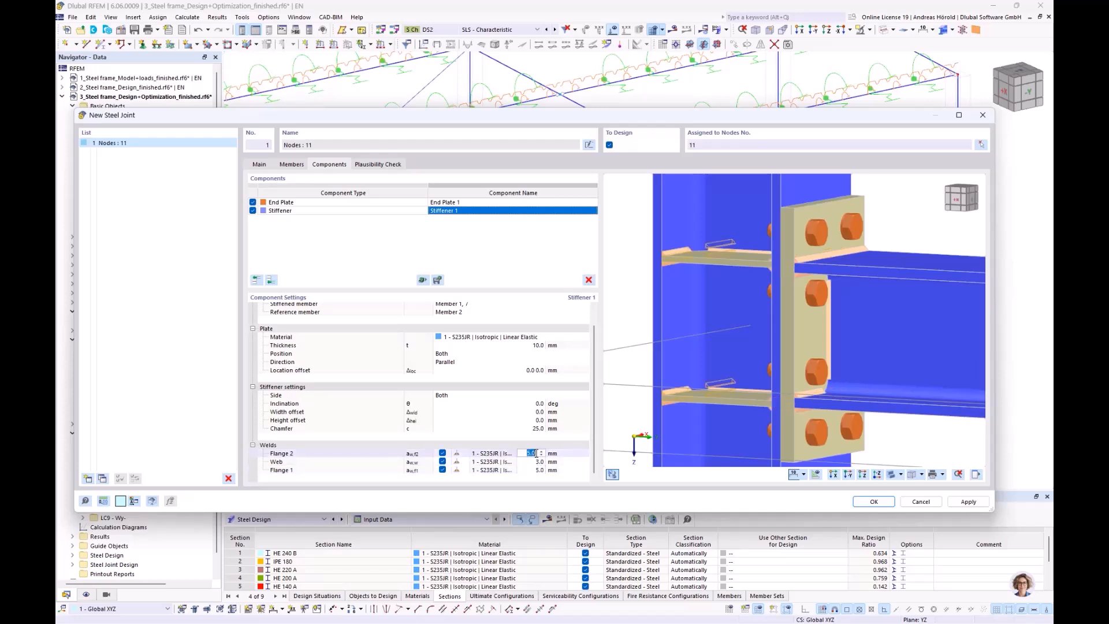
Step: Run the joint's plausibility check, assign the joint to node 12 in addition to node 11, and save it
left_click(383, 166)
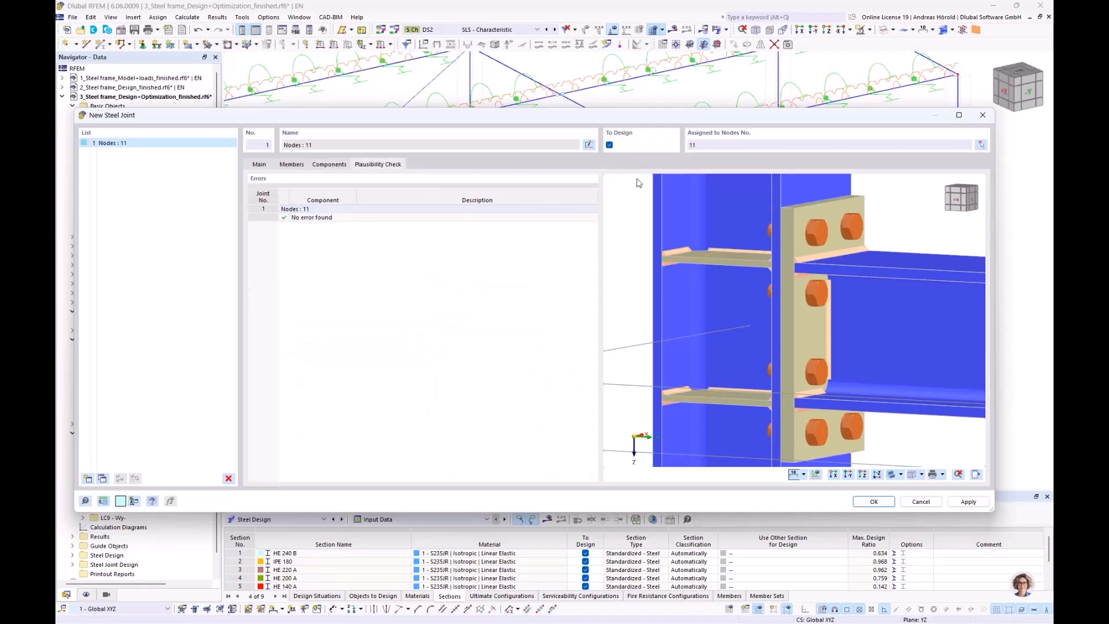
left_click(982, 145)
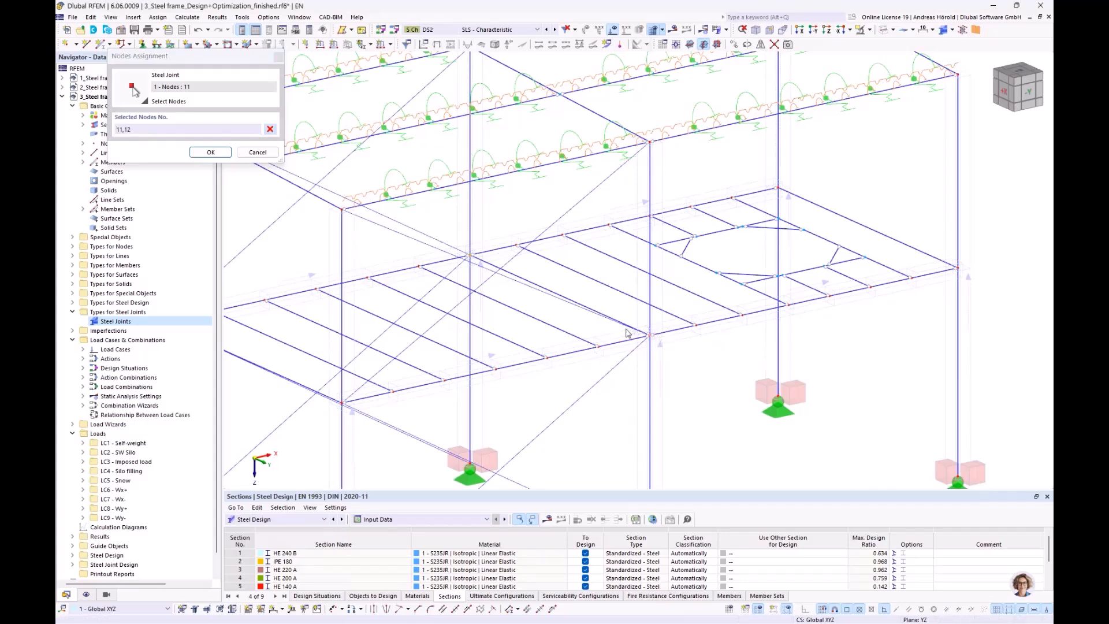
left_click(211, 152)
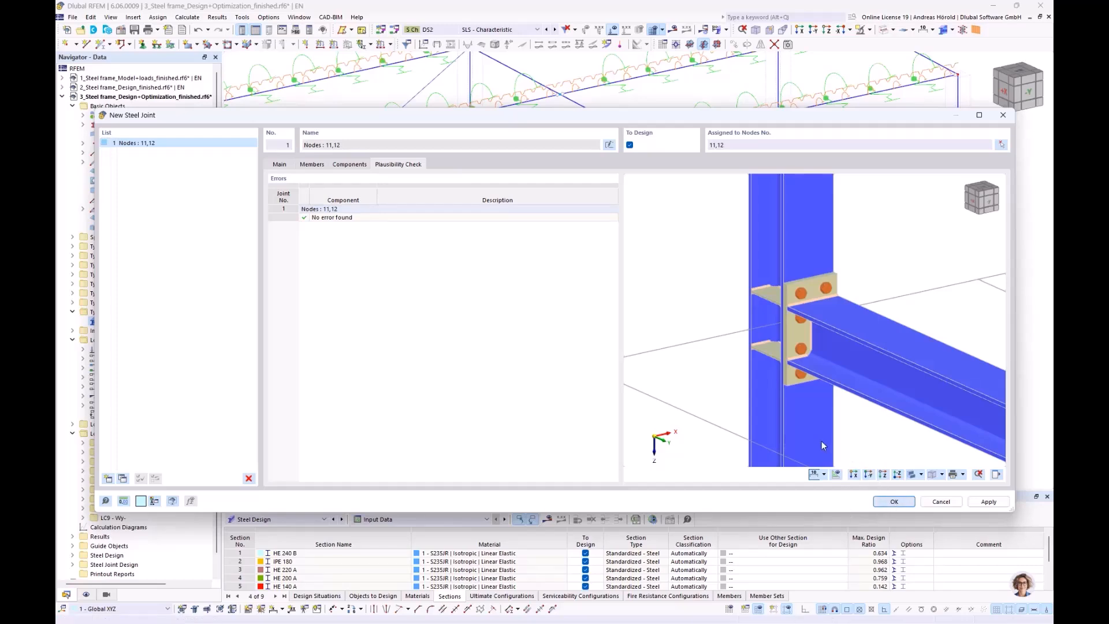
key("Return")
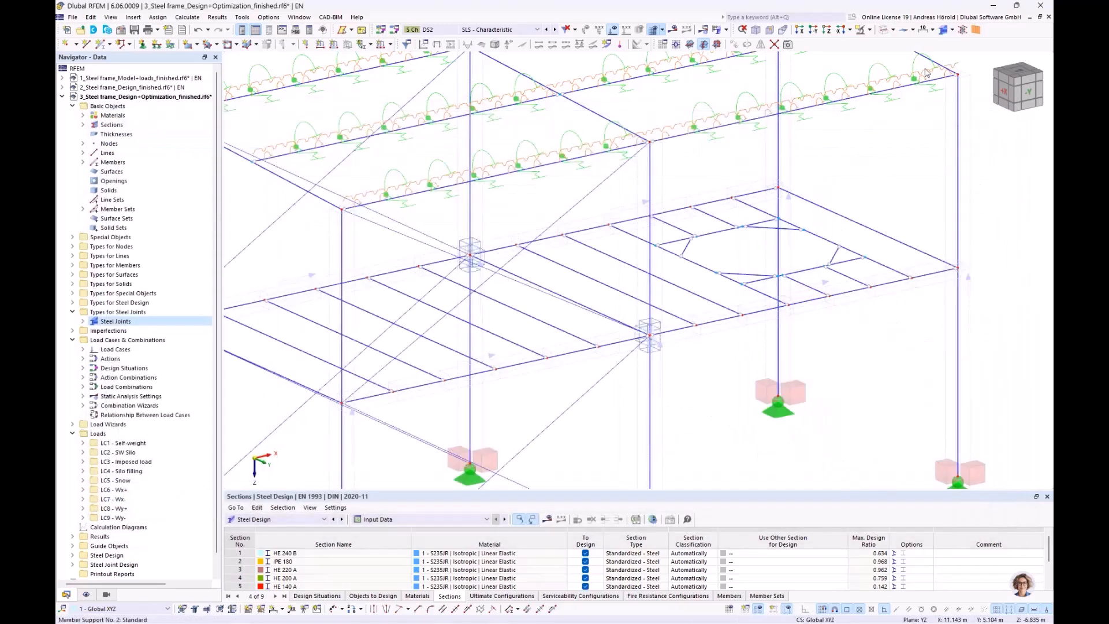
Step: Display the steel joints in the frame as the Detailed Joint Model
left_click(953, 31)
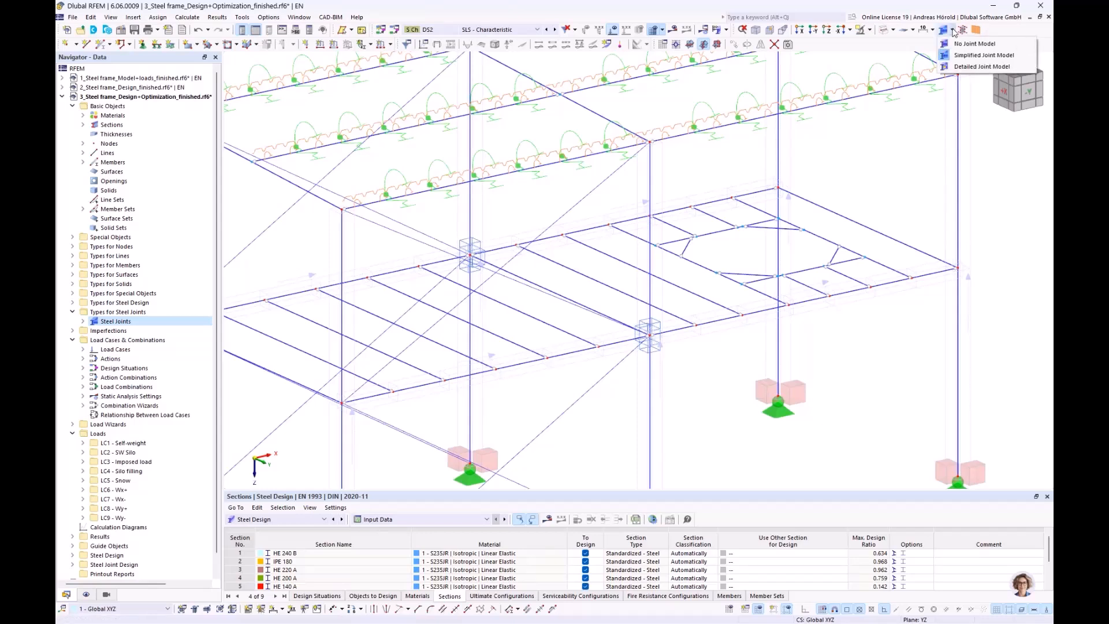
left_click(967, 67)
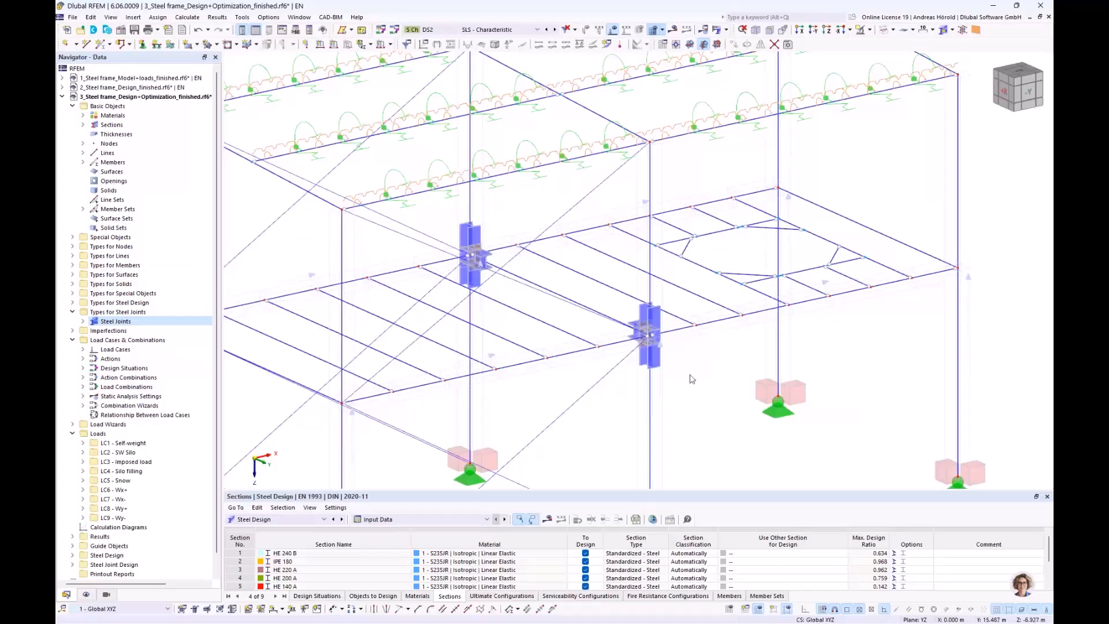
scroll(677, 385, "down", 3)
mouse_move(674, 381)
middle_mouse_down("ctrl")
mouse_move(693, 356)
mouse_move(682, 369)
middle_mouse_up("ctrl")
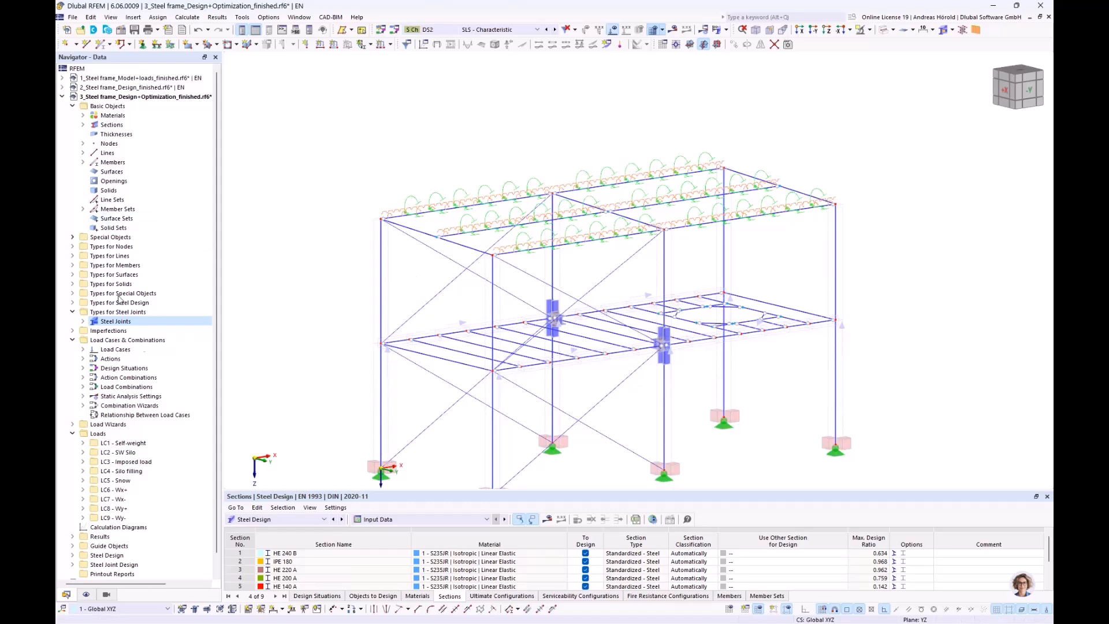
Step: Switch to the 4_Steel frame_Design+Optimization_Joints_finished model and bring the whole frame into view
left_click(65, 97)
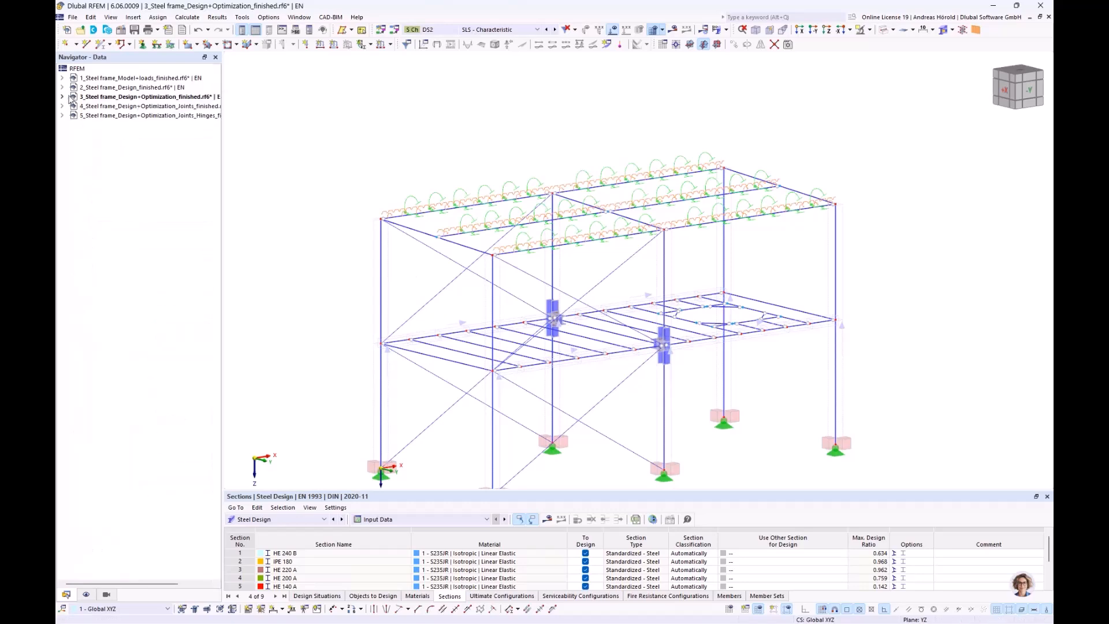
left_click(122, 107)
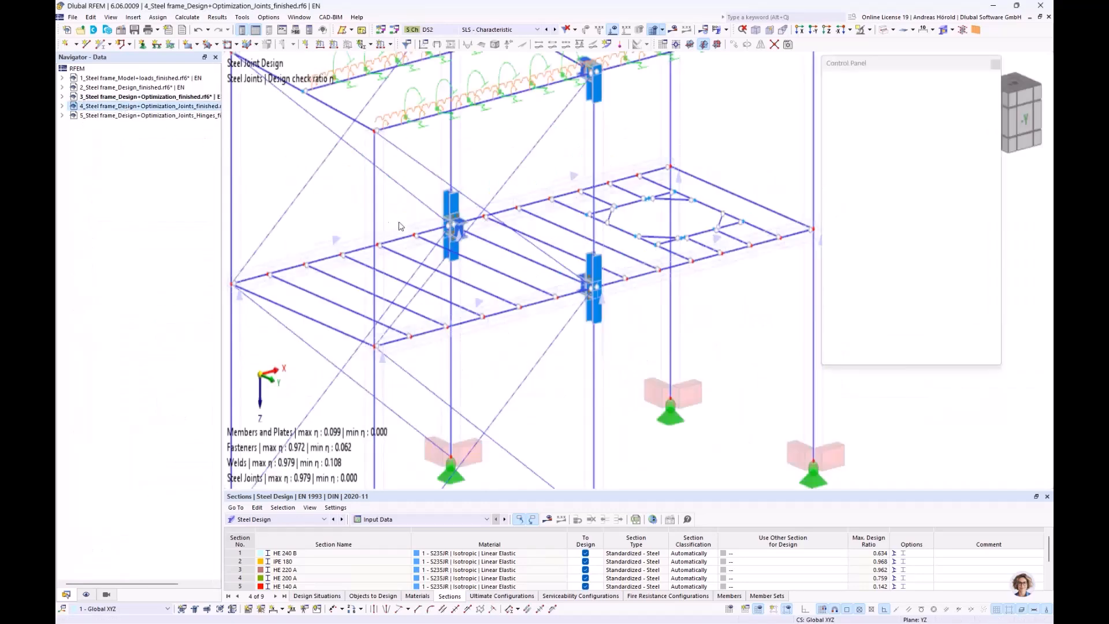
middle_click_drag(520, 210, 539, 248)
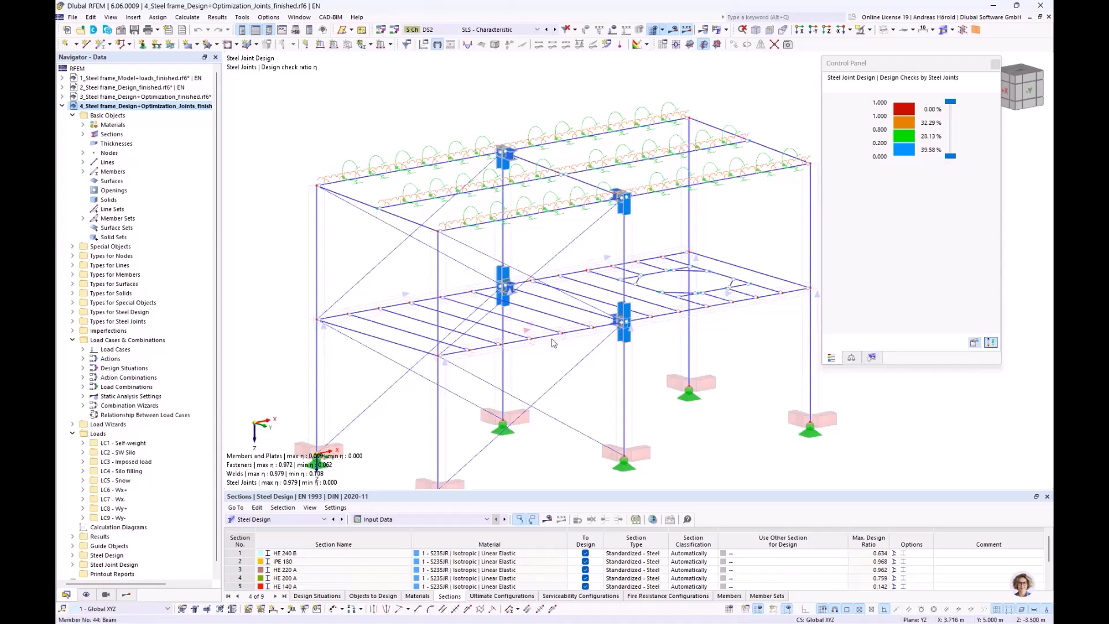
Step: Show the Steel Joint Design stress-strain results in an enlarged table and examine the design ratios by joint
left_click(443, 517)
left_click(295, 519)
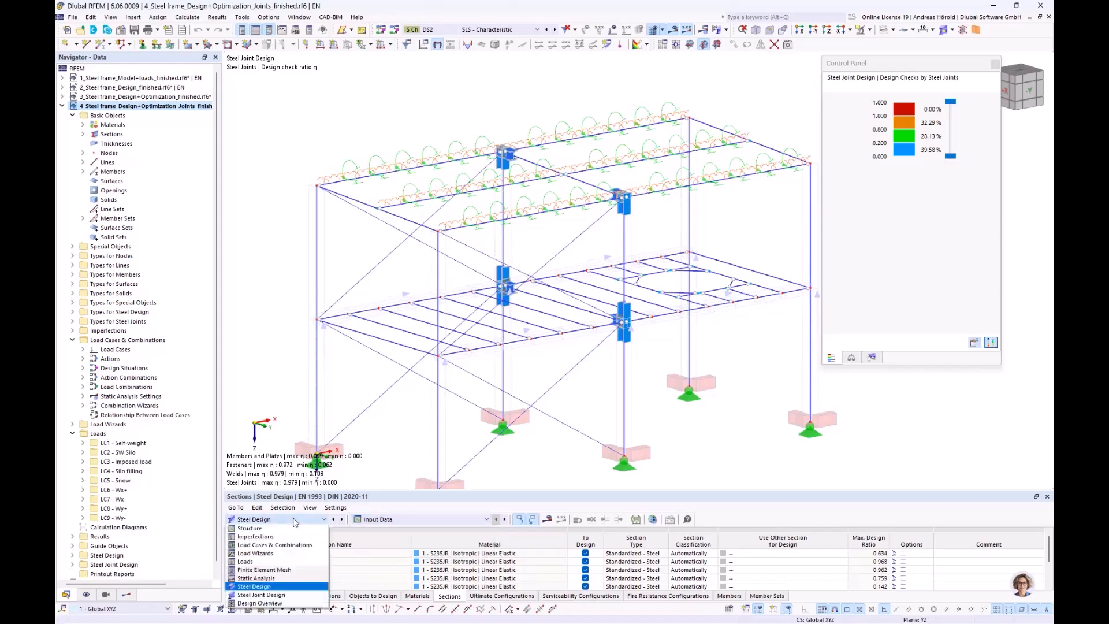
left_click(298, 594)
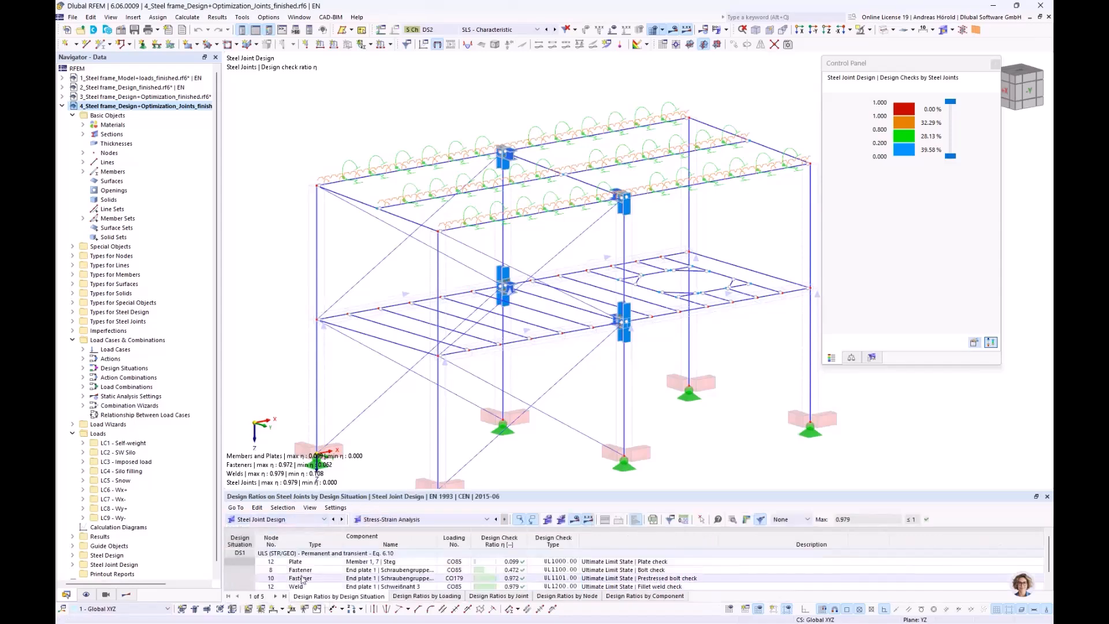
left_click_drag(547, 498, 548, 407)
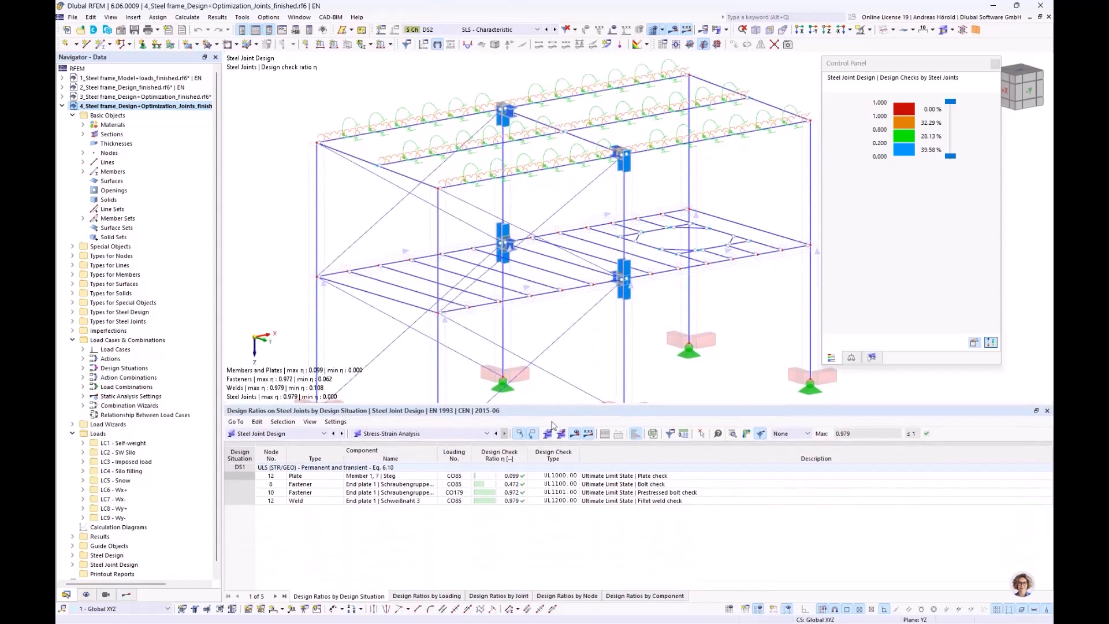
left_click(492, 595)
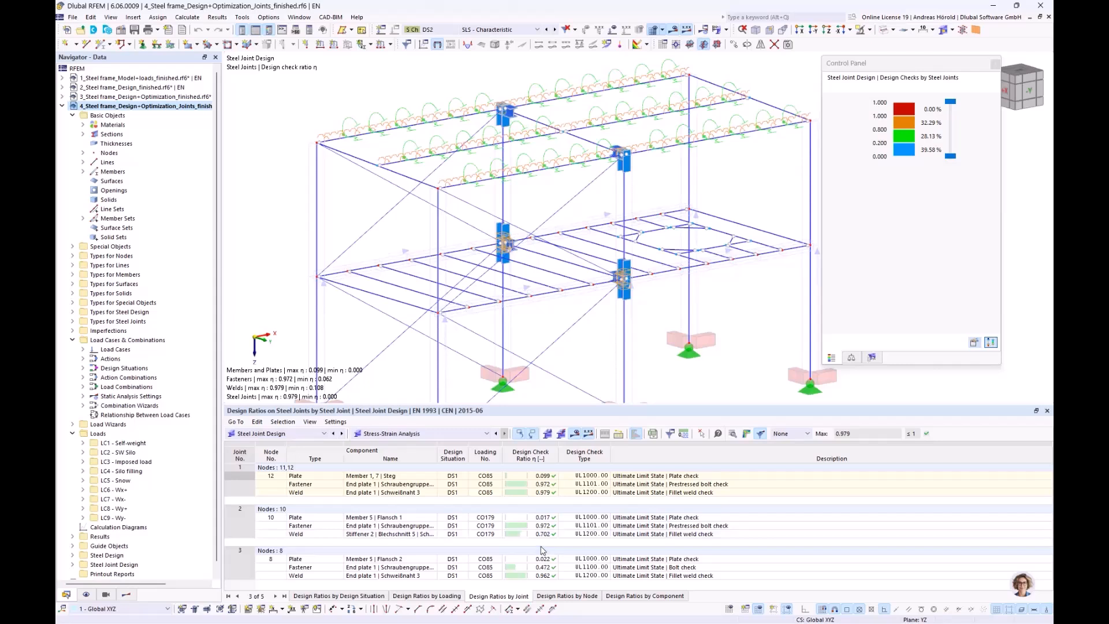
Step: Examine the Stiffness Analysis results, comparing the rotational stiffness of the connected members at nodes 11,12, node 10 and node 8
left_click(413, 434)
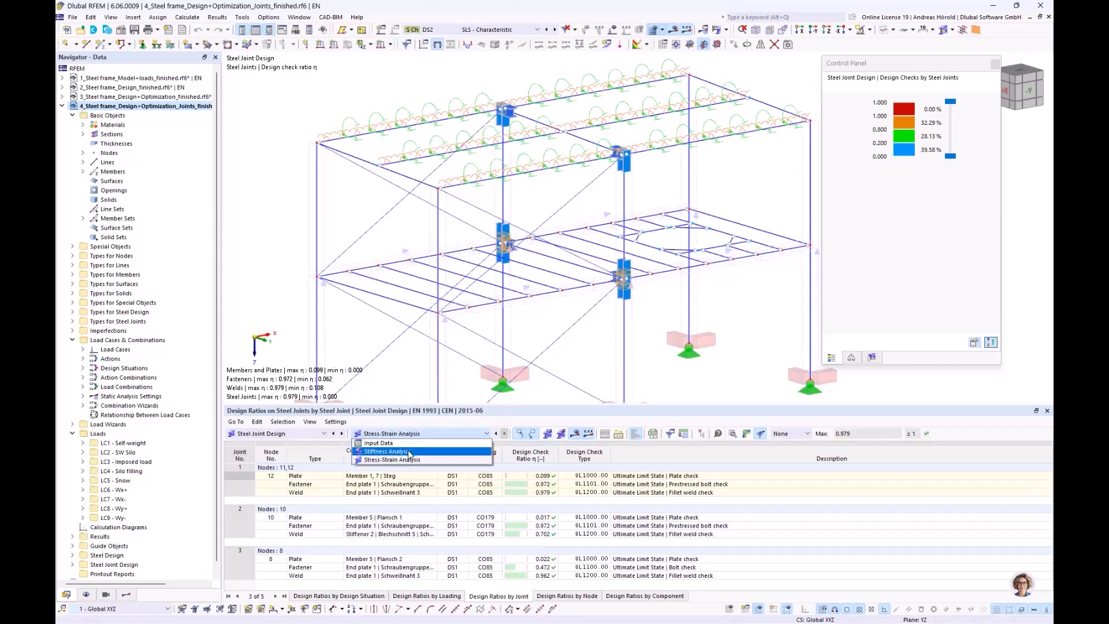
left_click(409, 452)
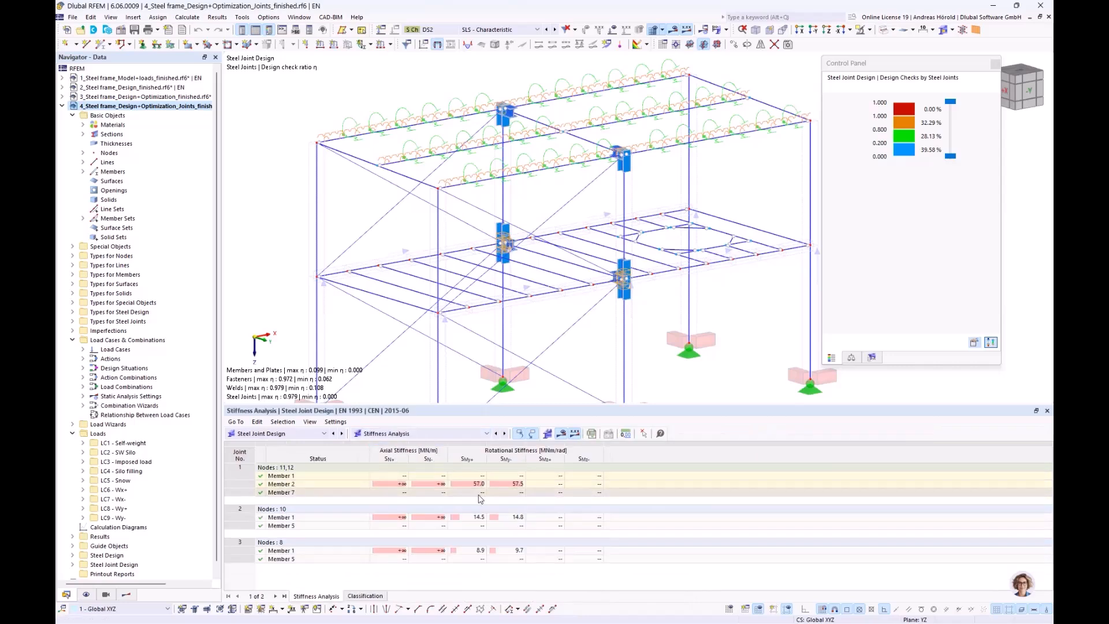
left_click(467, 484)
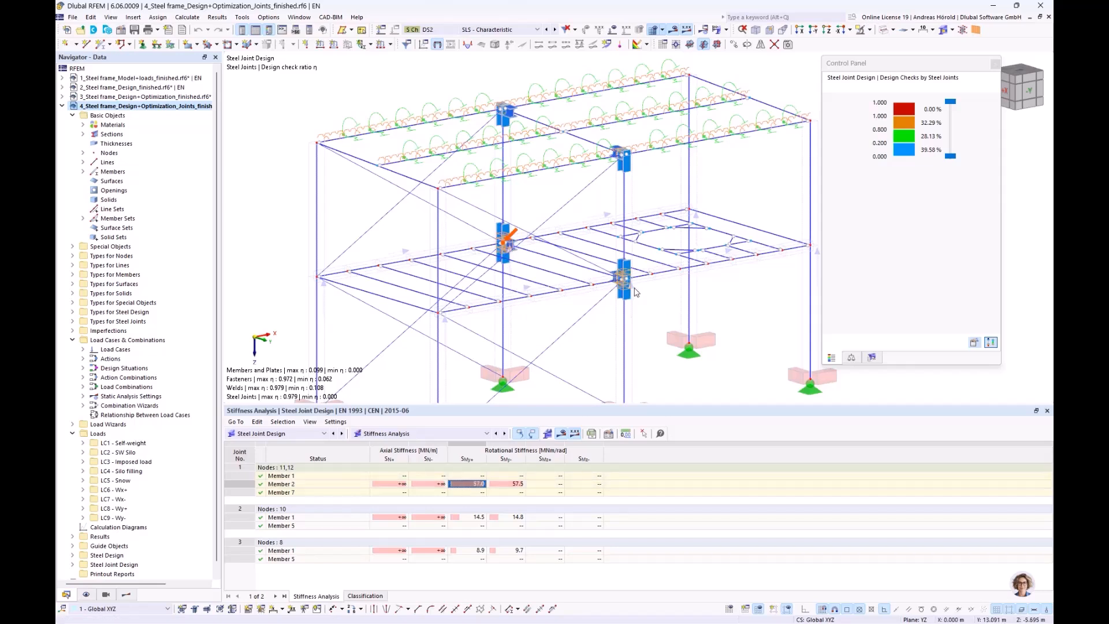
left_click(472, 518)
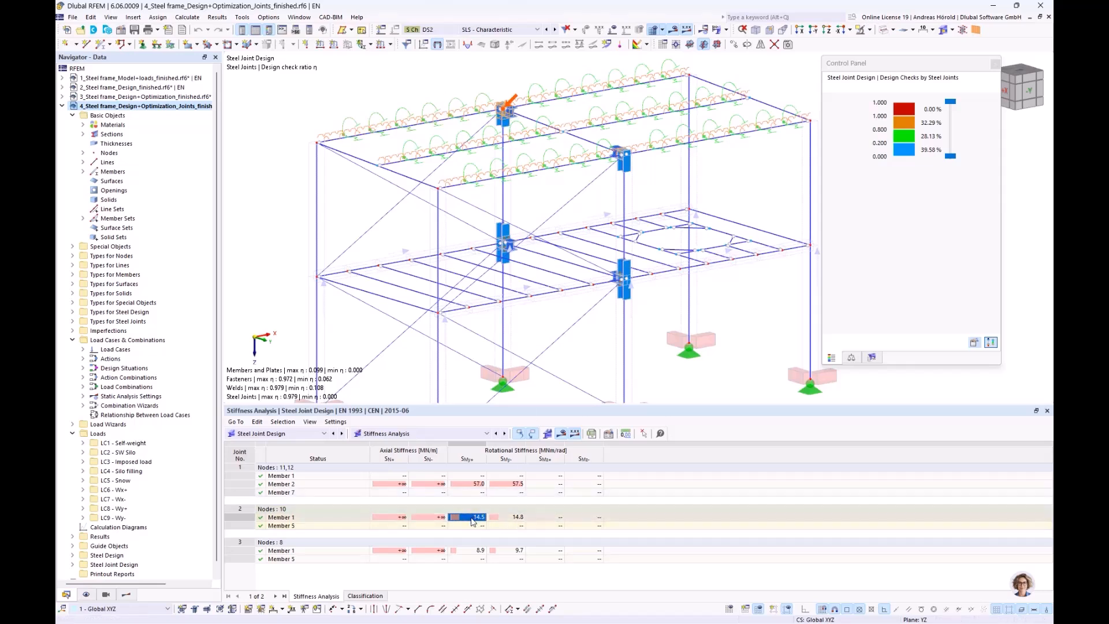
left_click(480, 550)
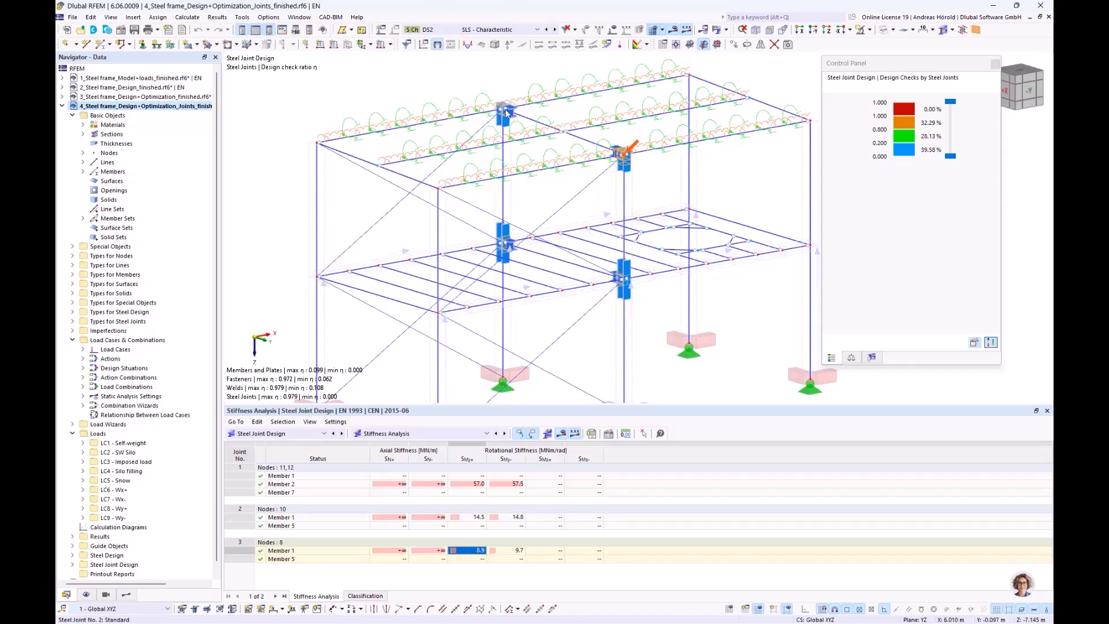
left_click(478, 516)
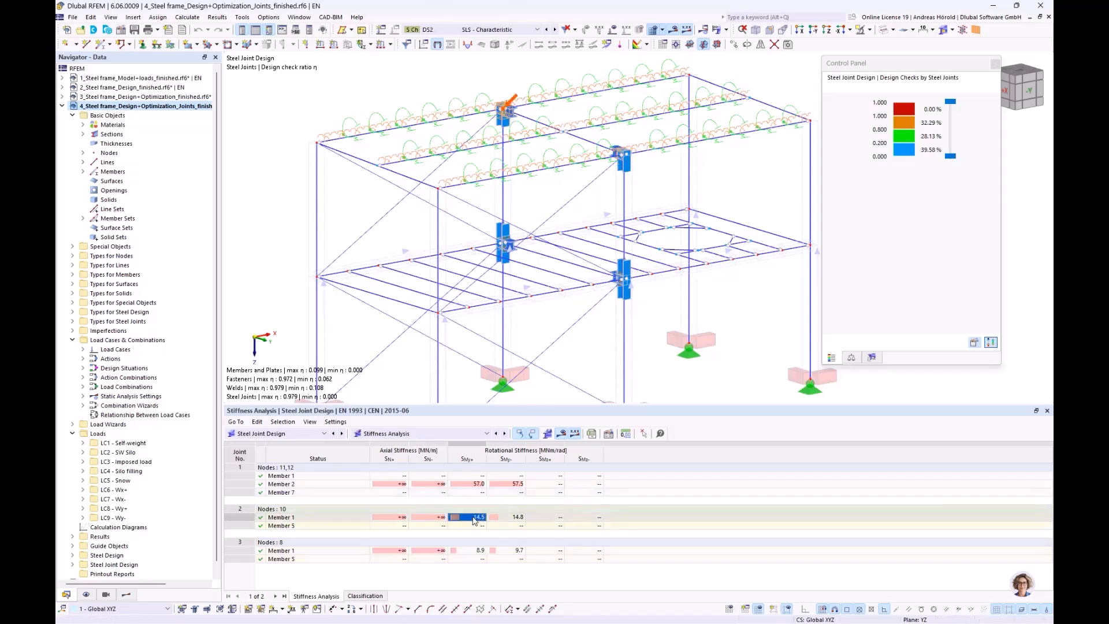
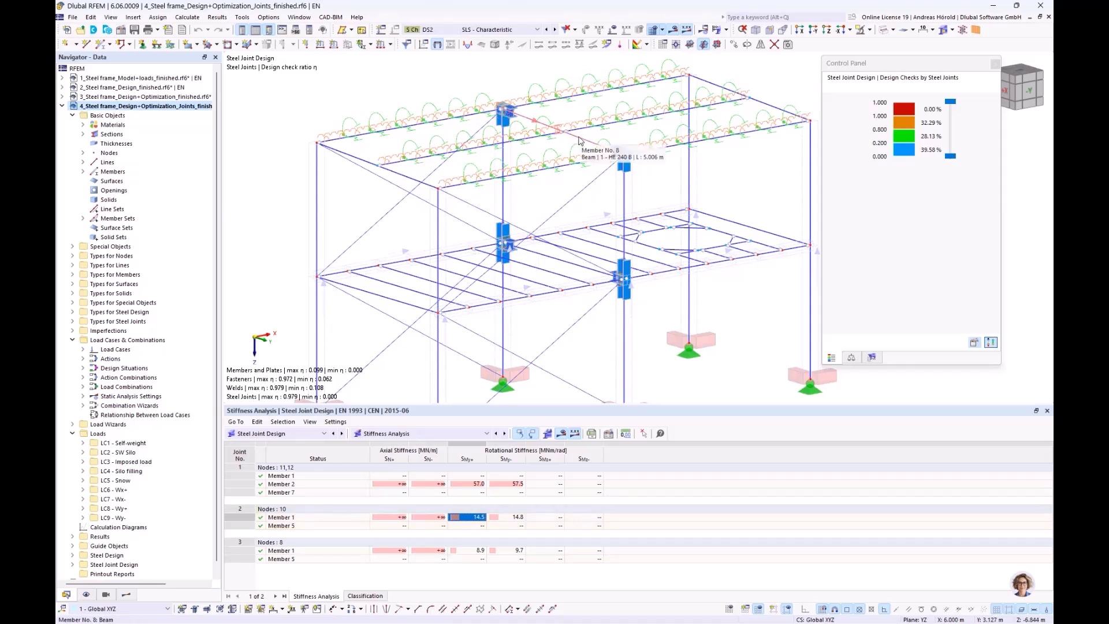
Step: Activate hinges for the upper beam, member no. 8, and open its hinge assignment
double_click(580, 140)
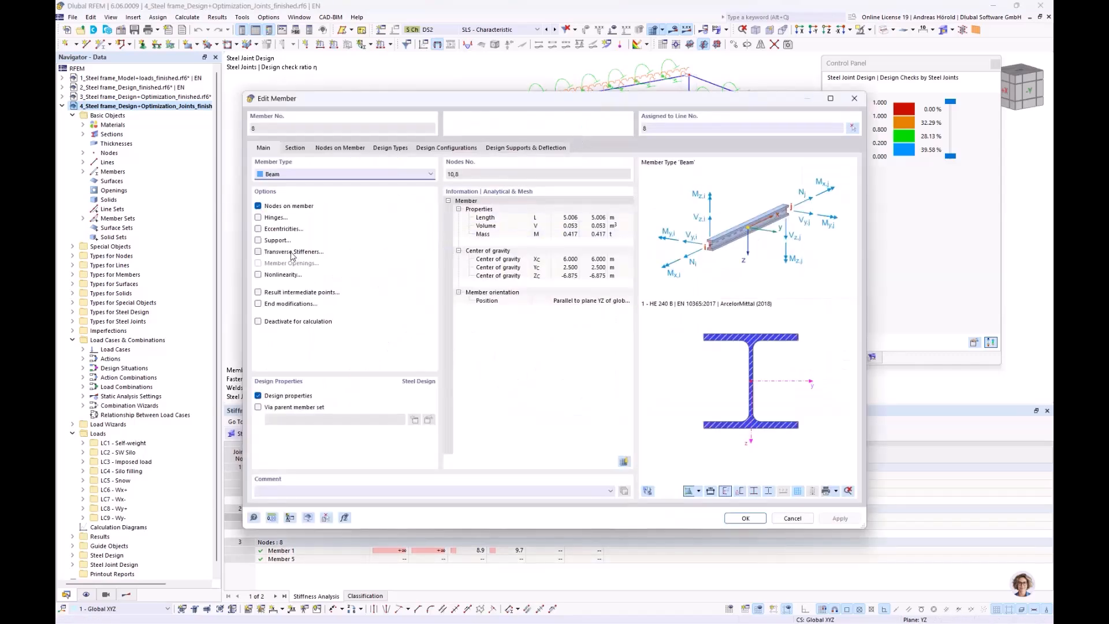
left_click(258, 218)
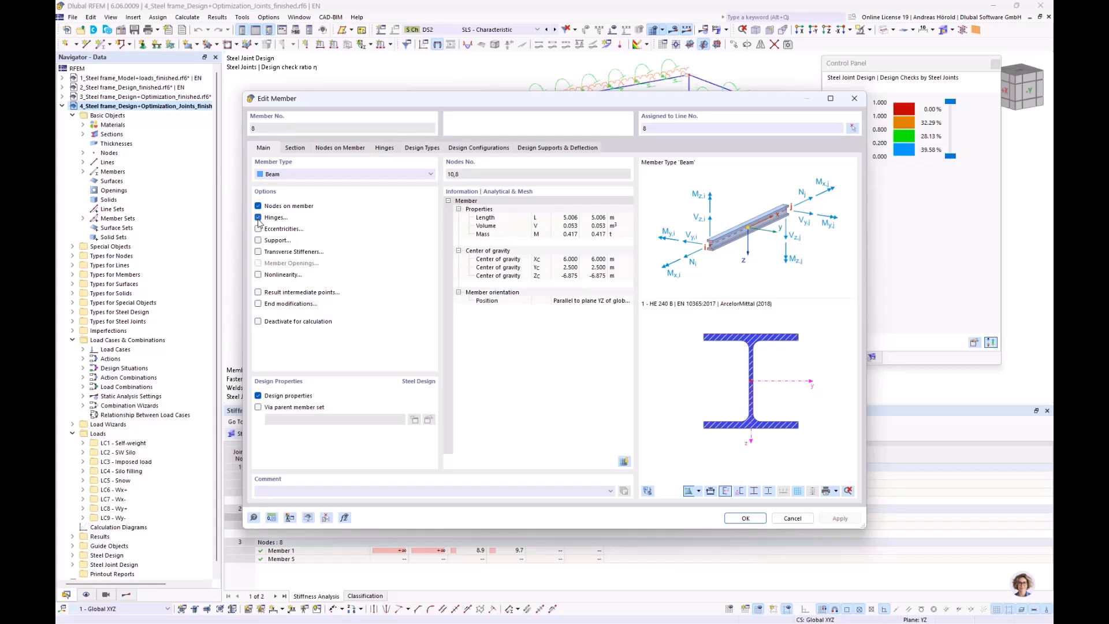
left_click(384, 149)
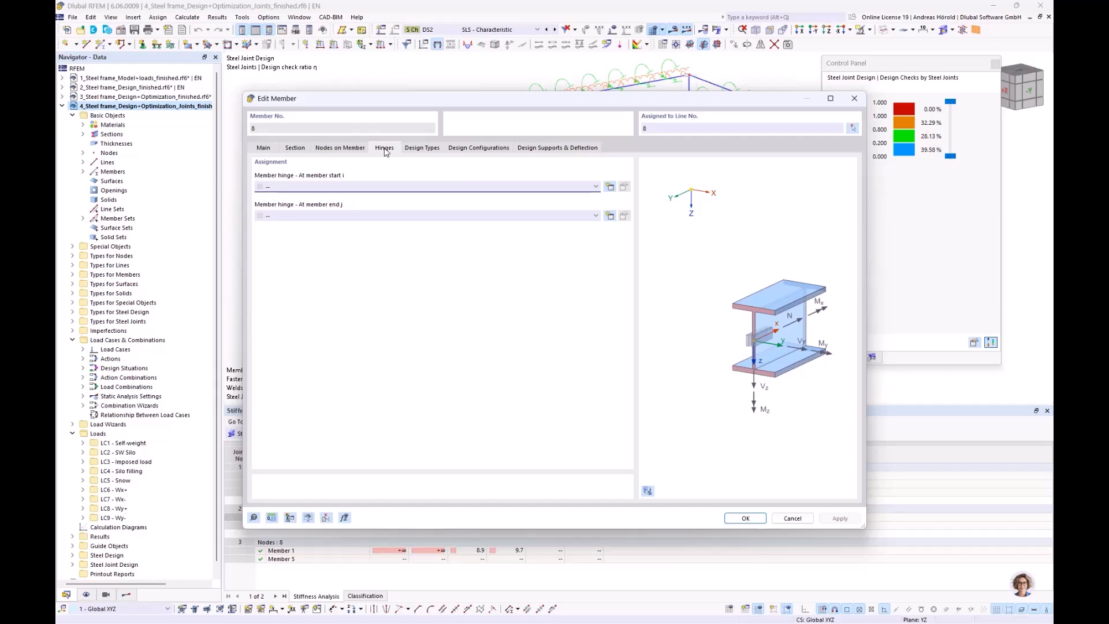
Step: Create a hinge for the start of member 8 with a rotational spring constant φy of 57000 kNm/rad
left_click(610, 188)
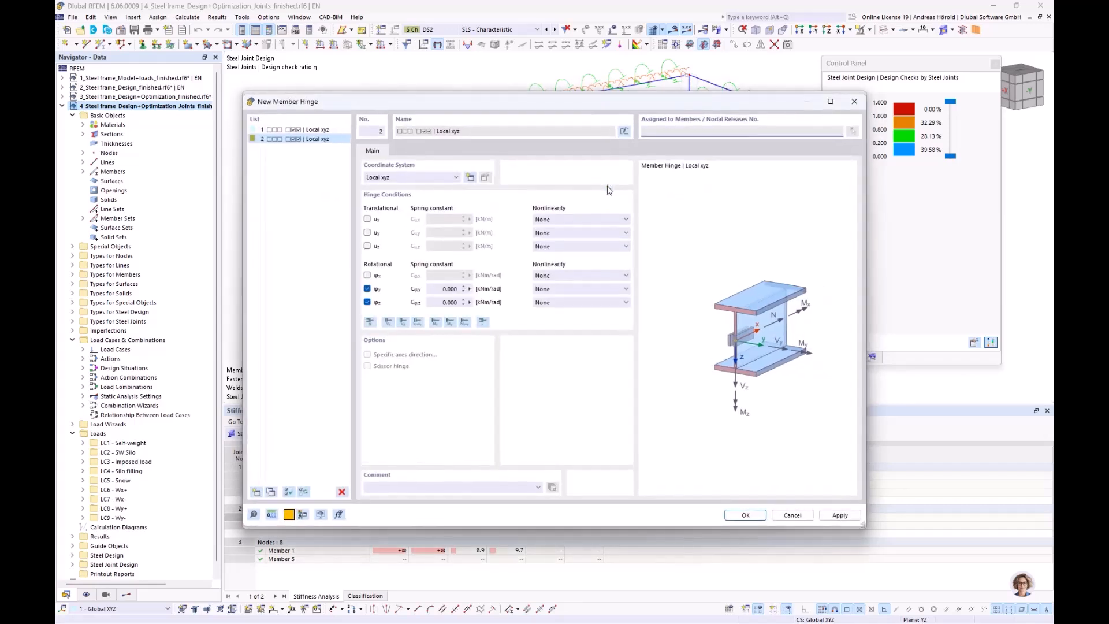
left_click(438, 289)
type("57")
left_click_drag(543, 103, 560, 75)
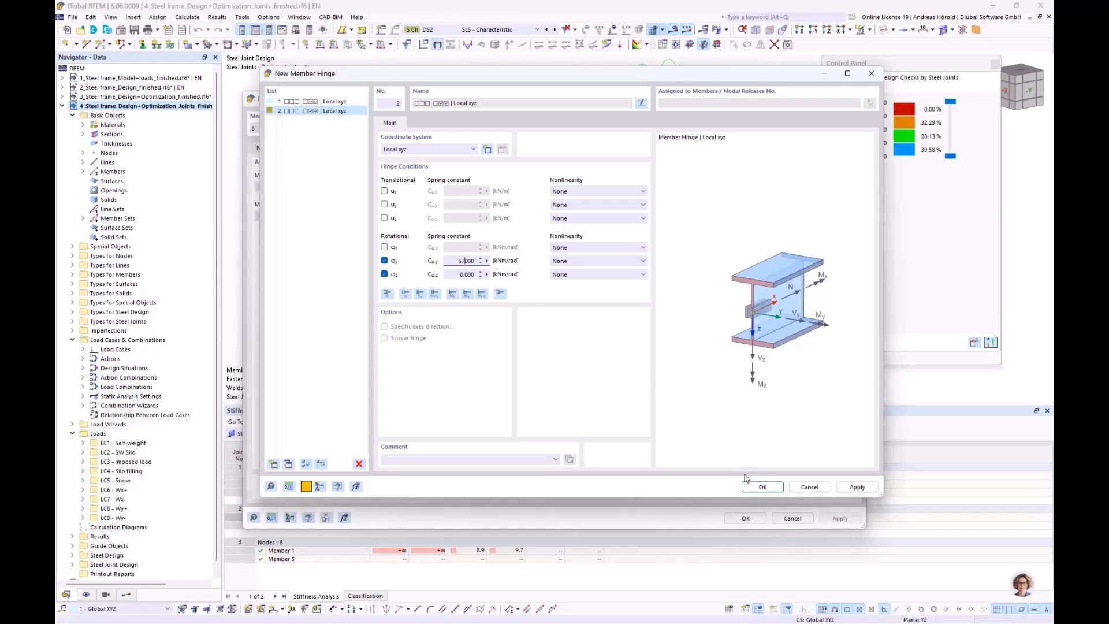
left_click(762, 488)
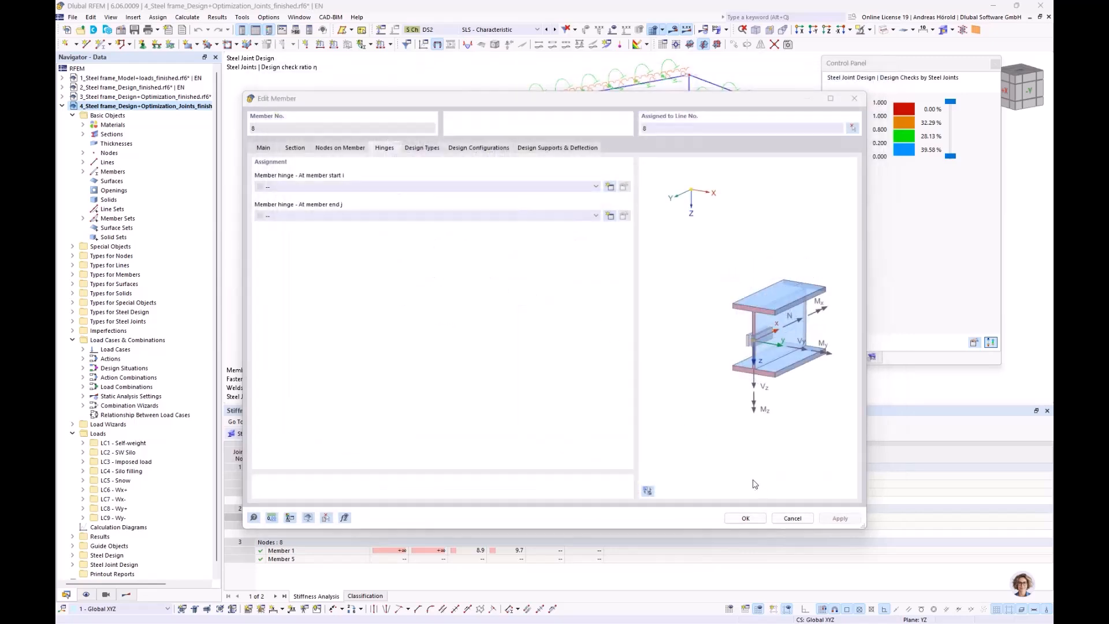
Step: Assign the same 57000 kNm/rad hinge to the end of member 8 and accept the deletion of the existing results
left_click(483, 217)
left_click(482, 241)
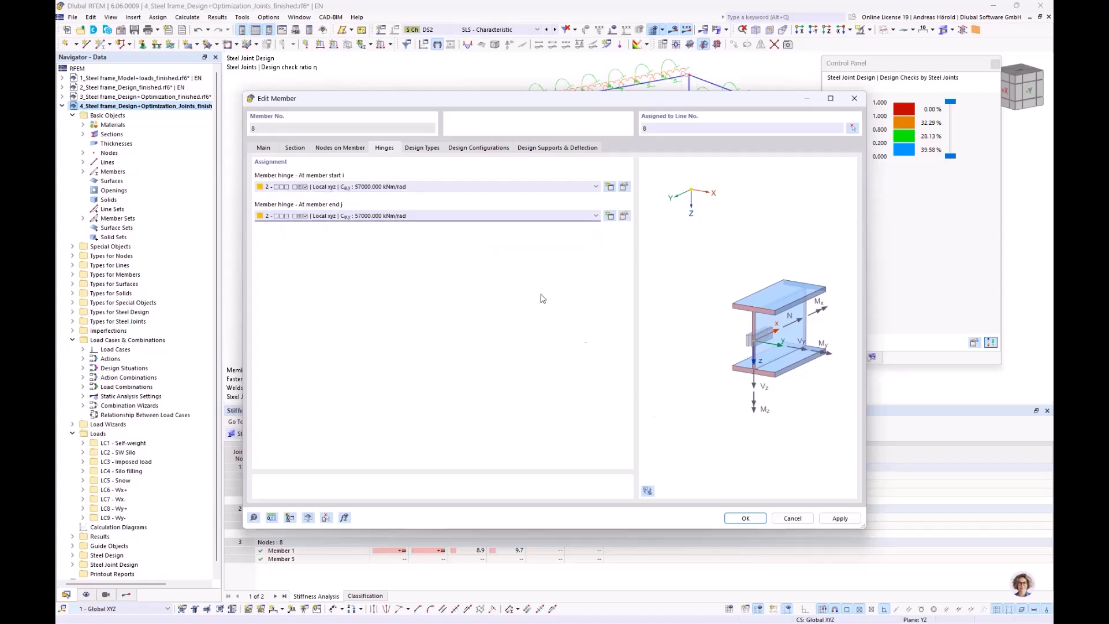
left_click(745, 519)
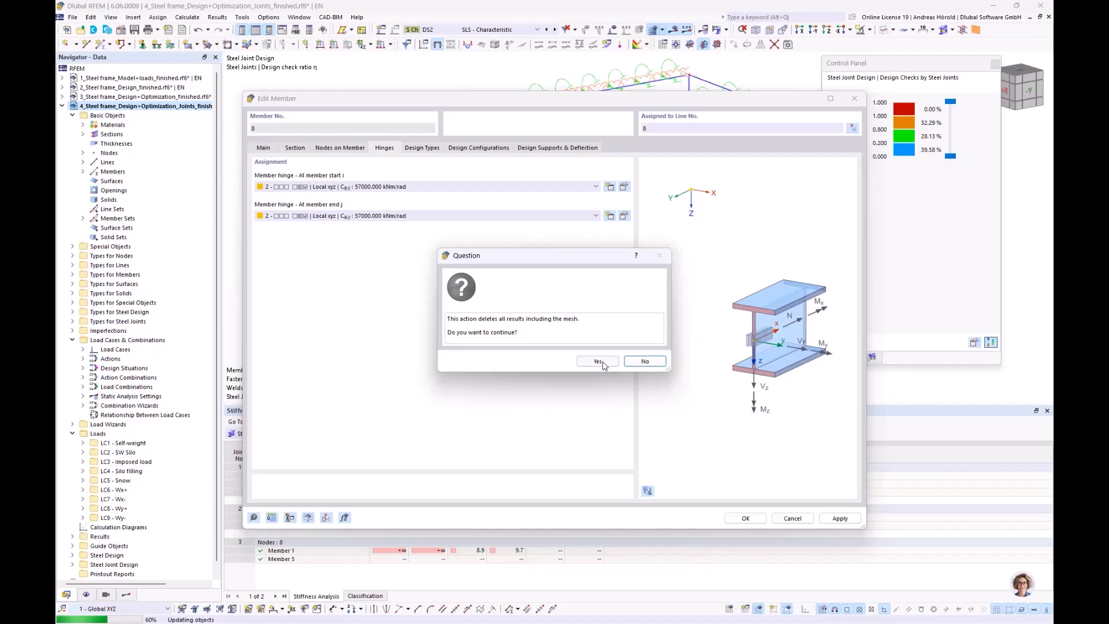
left_click(597, 361)
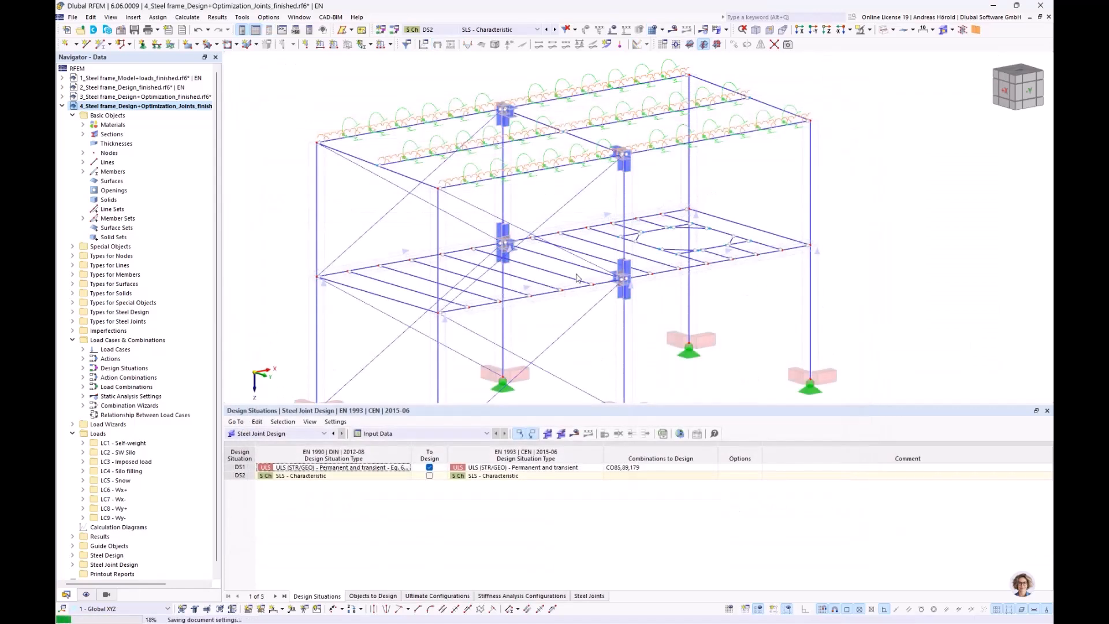
double_click(577, 269)
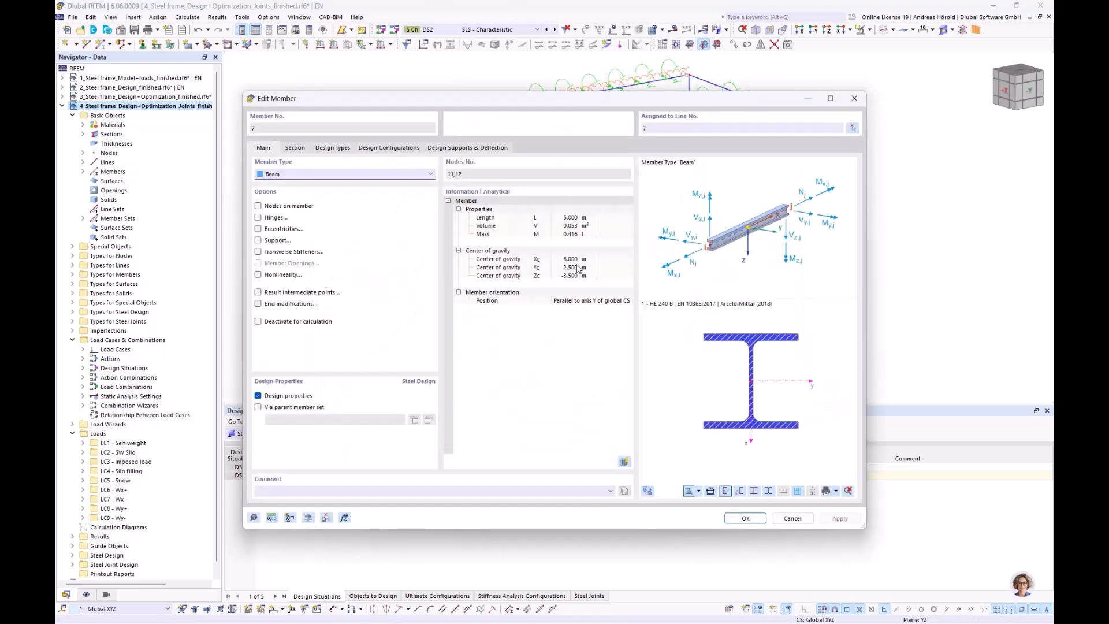
left_click(258, 217)
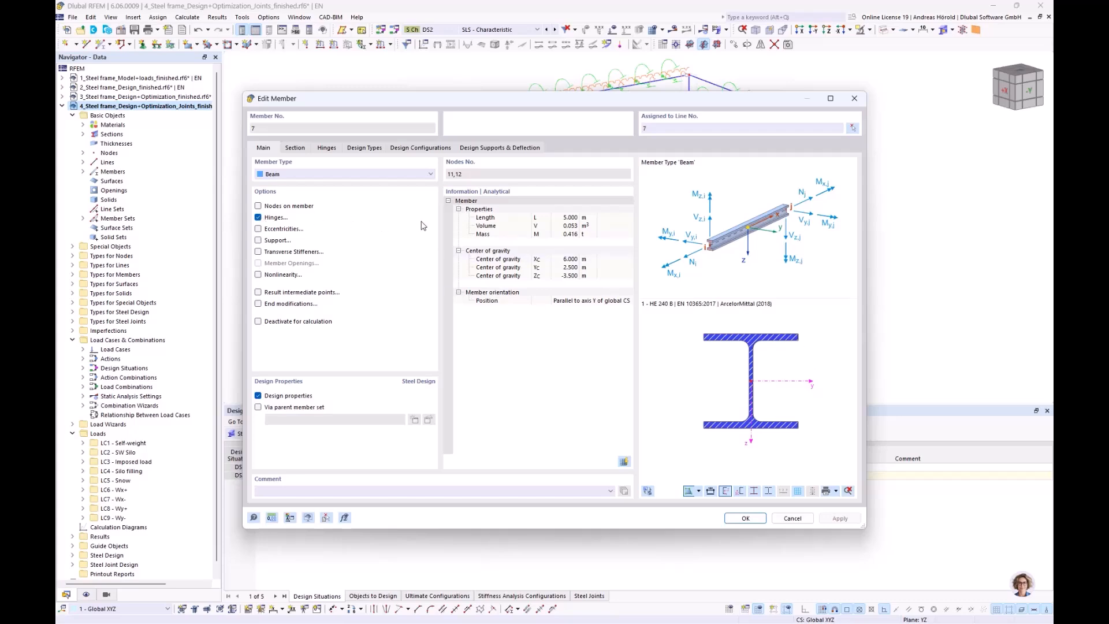
left_click(795, 521)
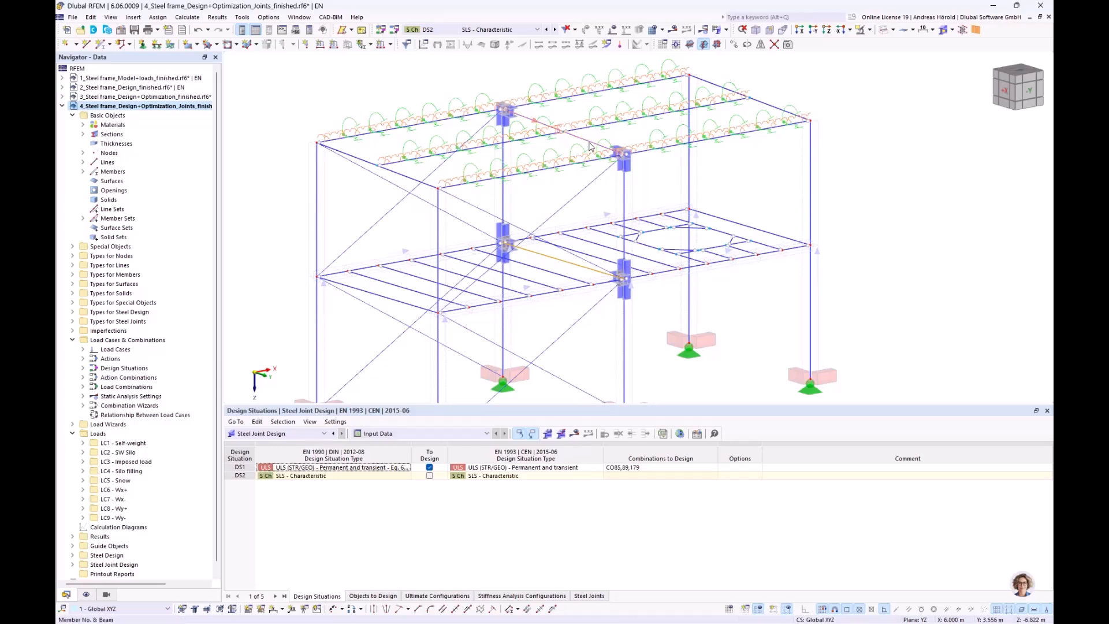
Step: Set the rotational spring constant φy of the upper beam's hinge, member no. 8, to 14500 kNm/rad
double_click(589, 146)
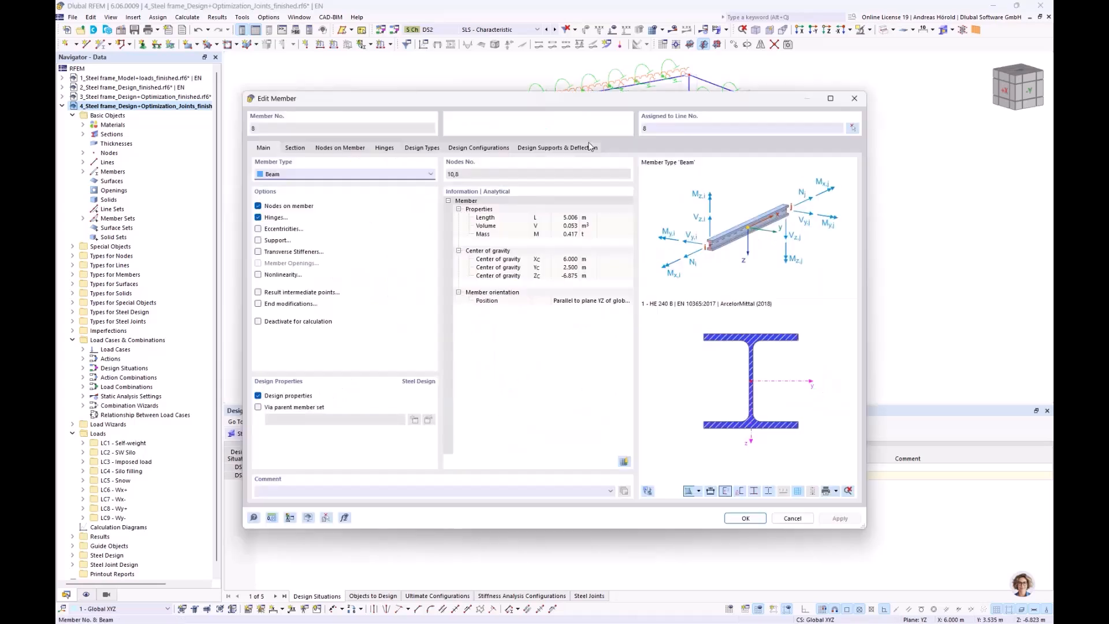
left_click(385, 149)
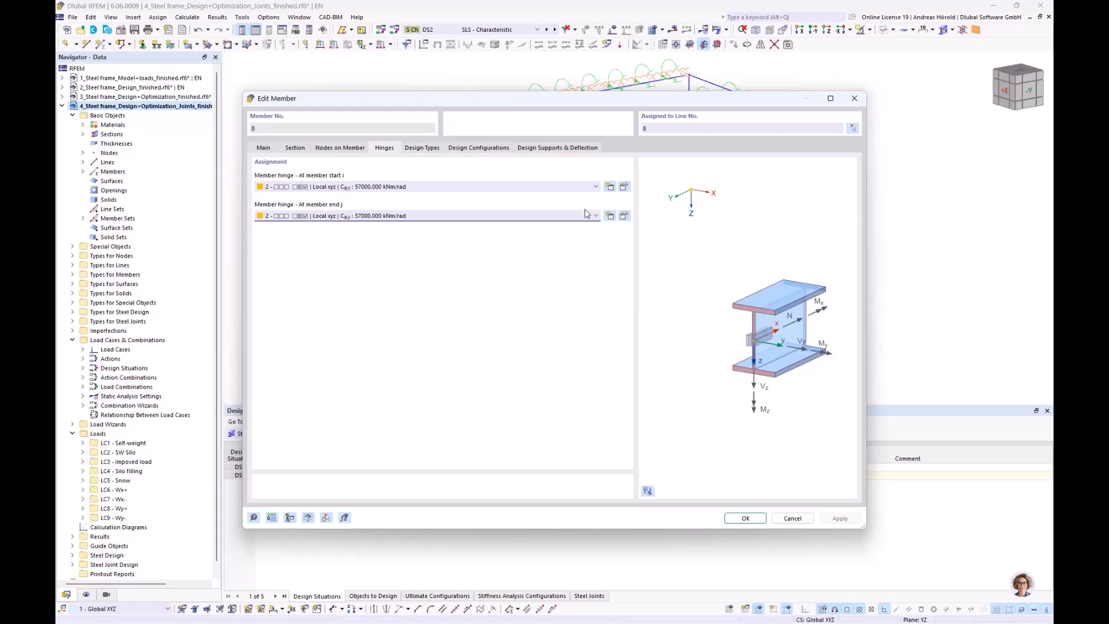
left_click(623, 188)
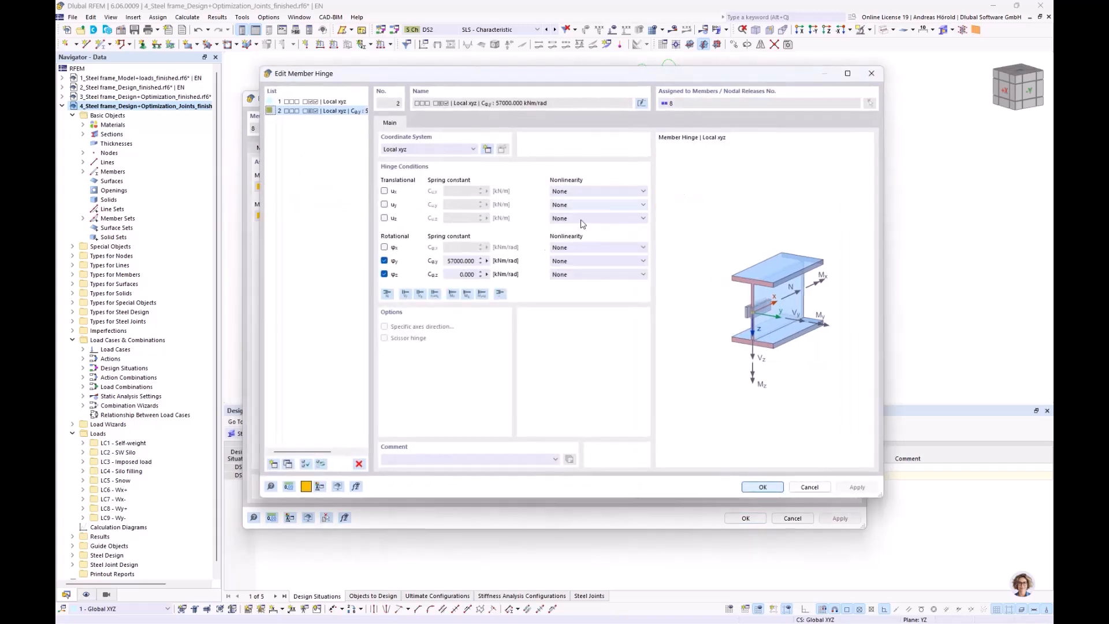
left_click_drag(447, 260, 481, 263)
type("14")
type("501.0")
left_click(480, 259)
double_click(460, 260)
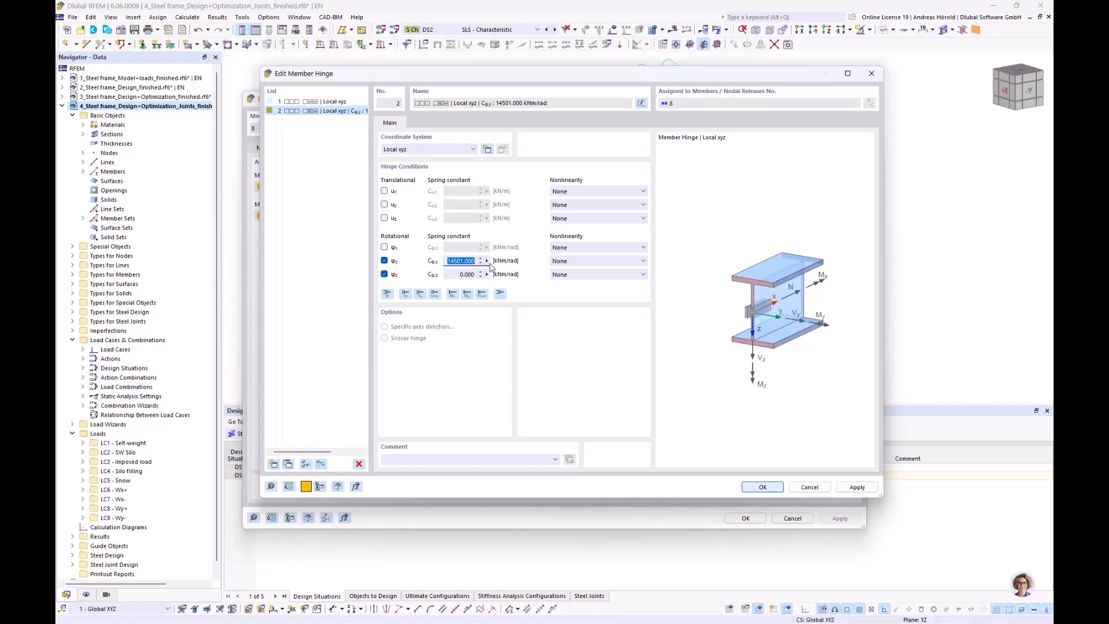
type("1")
left_click(761, 487)
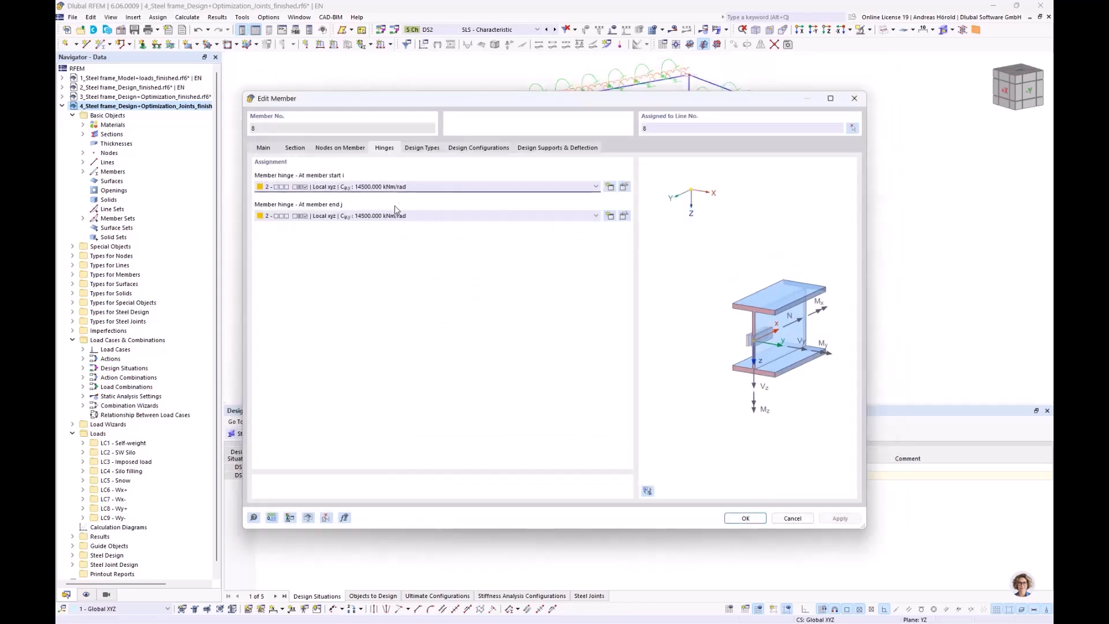
left_click(739, 518)
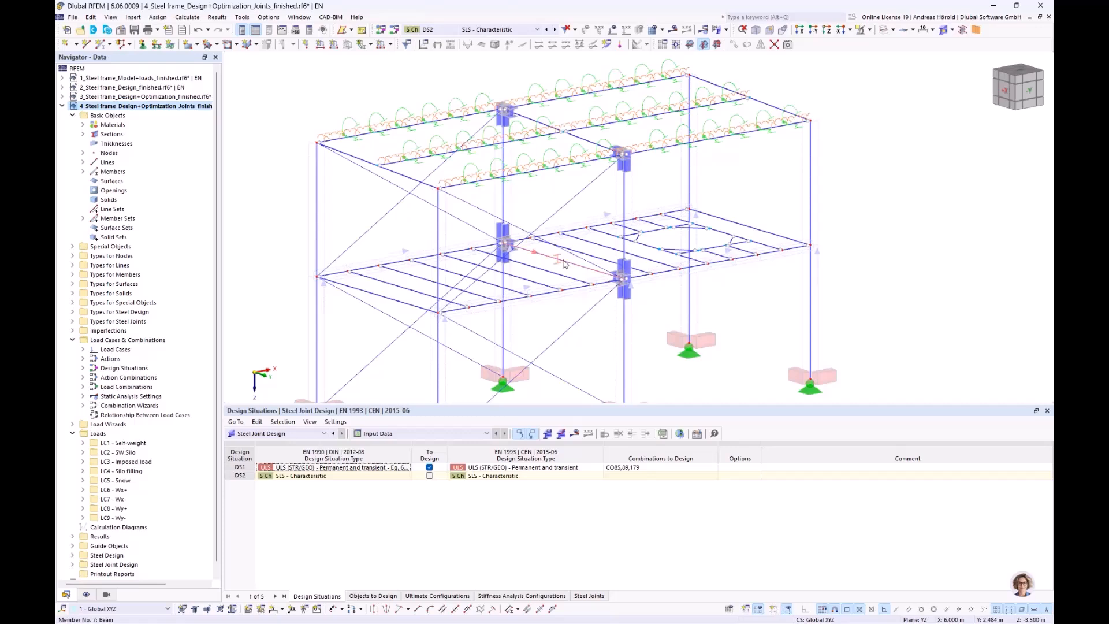
Step: Activate hinges for the lower beam, member no. 7, and create a start hinge with a rotational spring constant φy of 57000 kNm/rad
double_click(564, 263)
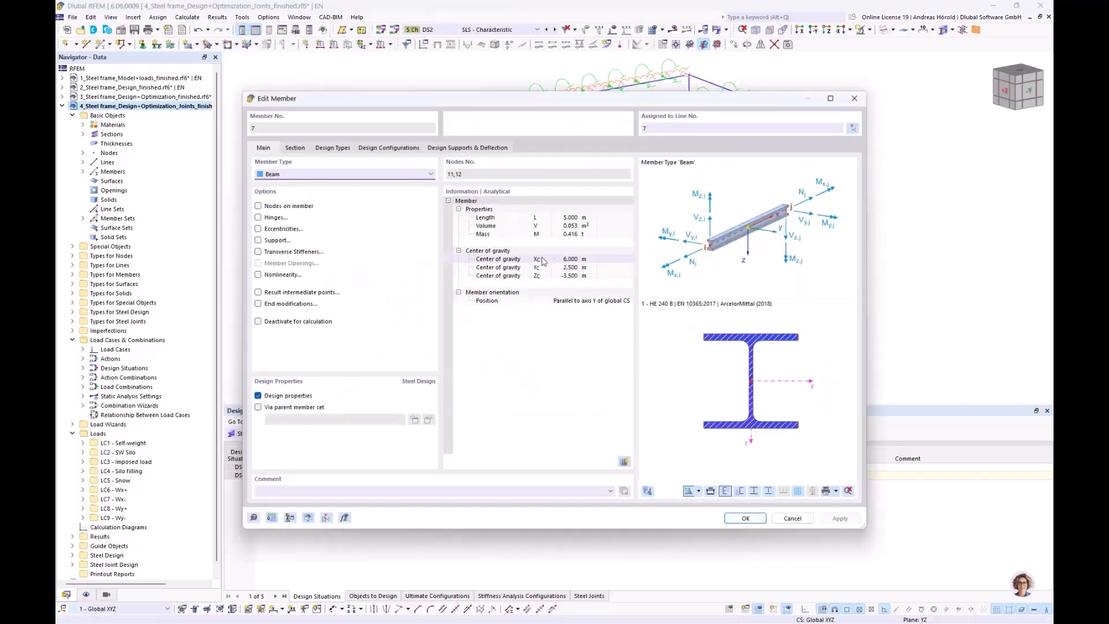
left_click(258, 217)
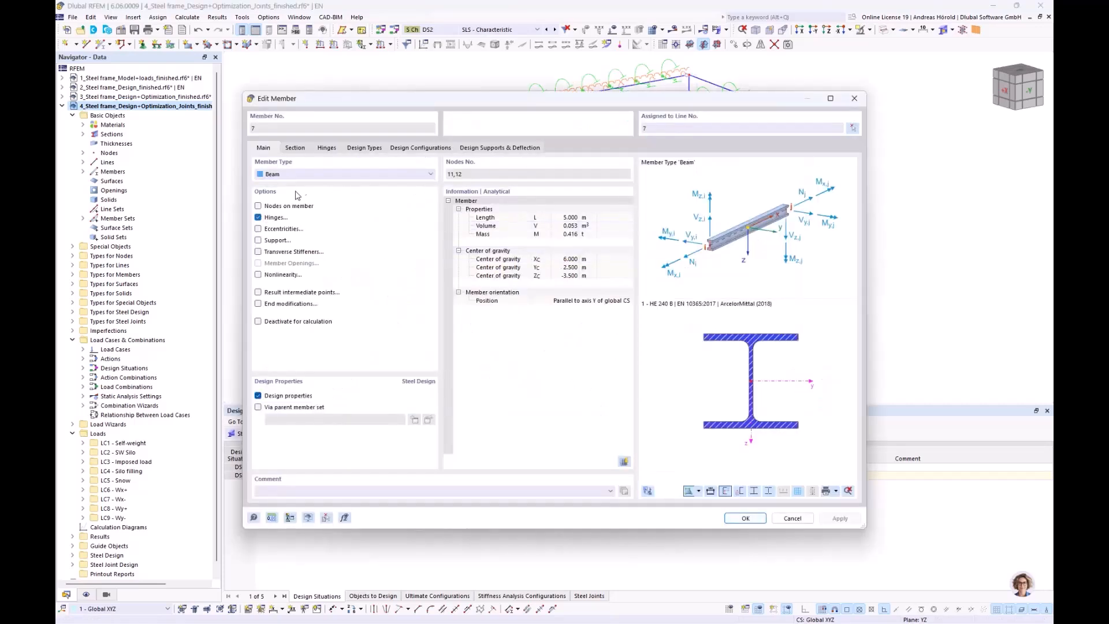
left_click(327, 148)
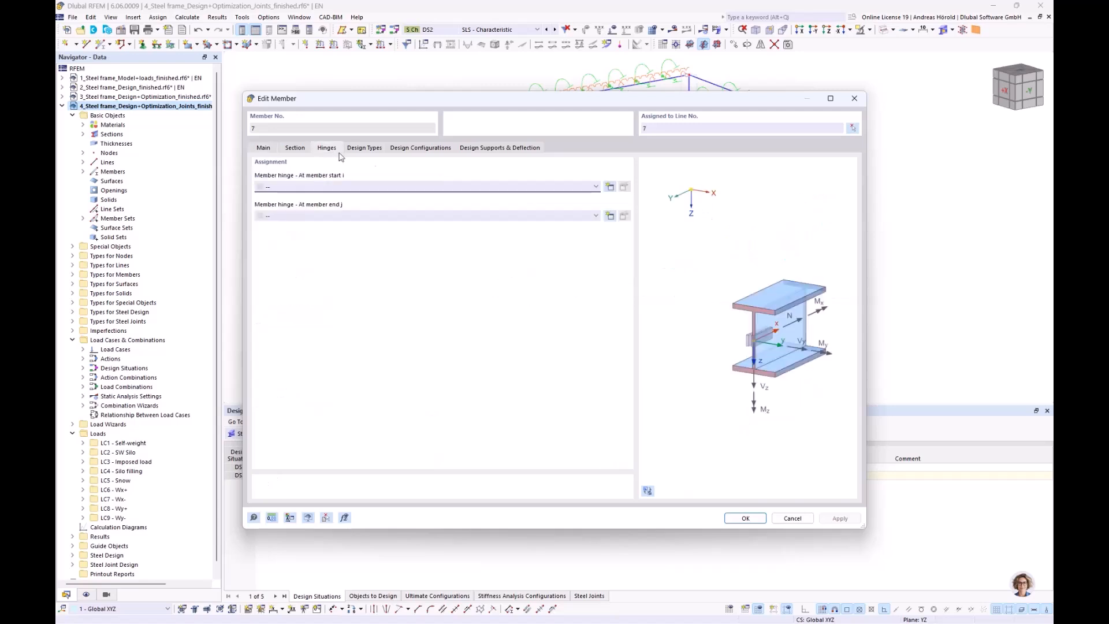
left_click(610, 187)
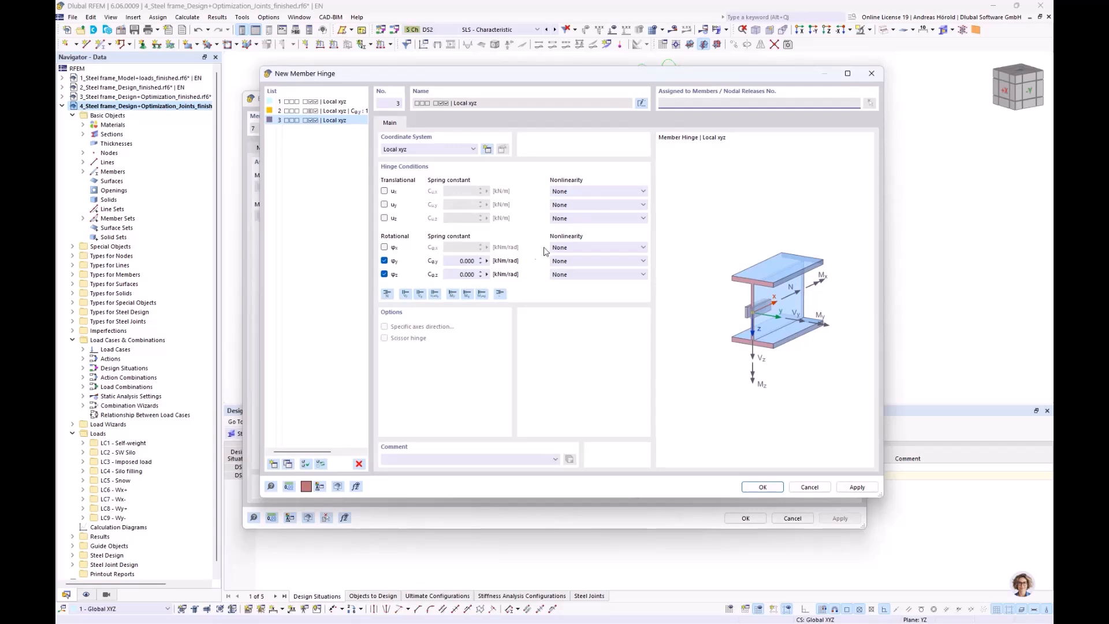
double_click(457, 261)
type("57")
left_click(761, 487)
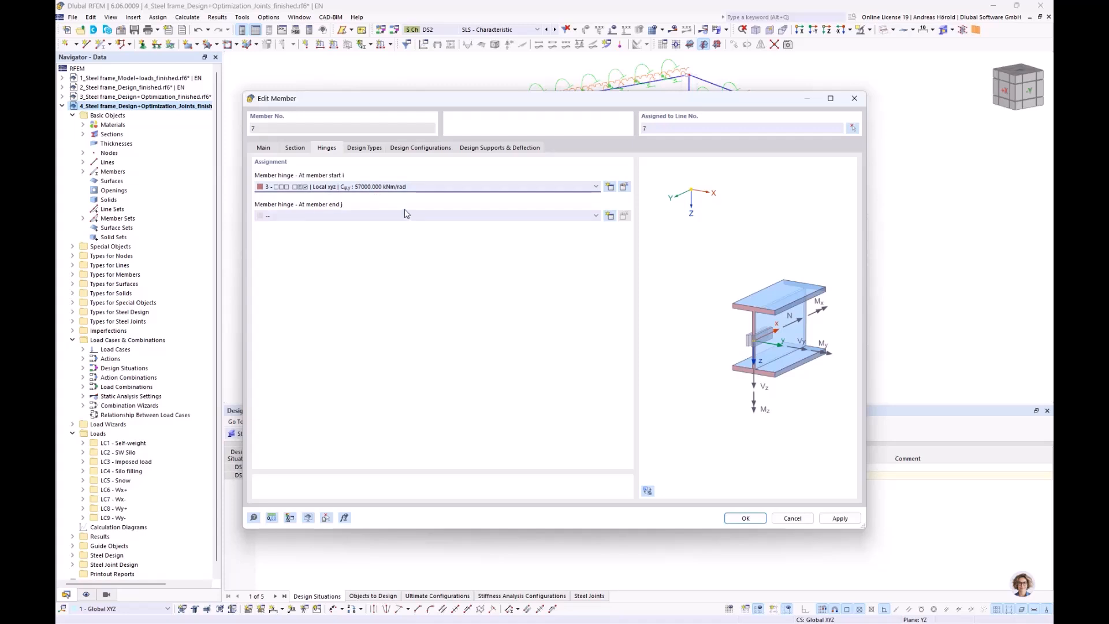
Step: Assign the 57000 kNm/rad hinge to the end of member 7 as well and apply the member changes
left_click(417, 216)
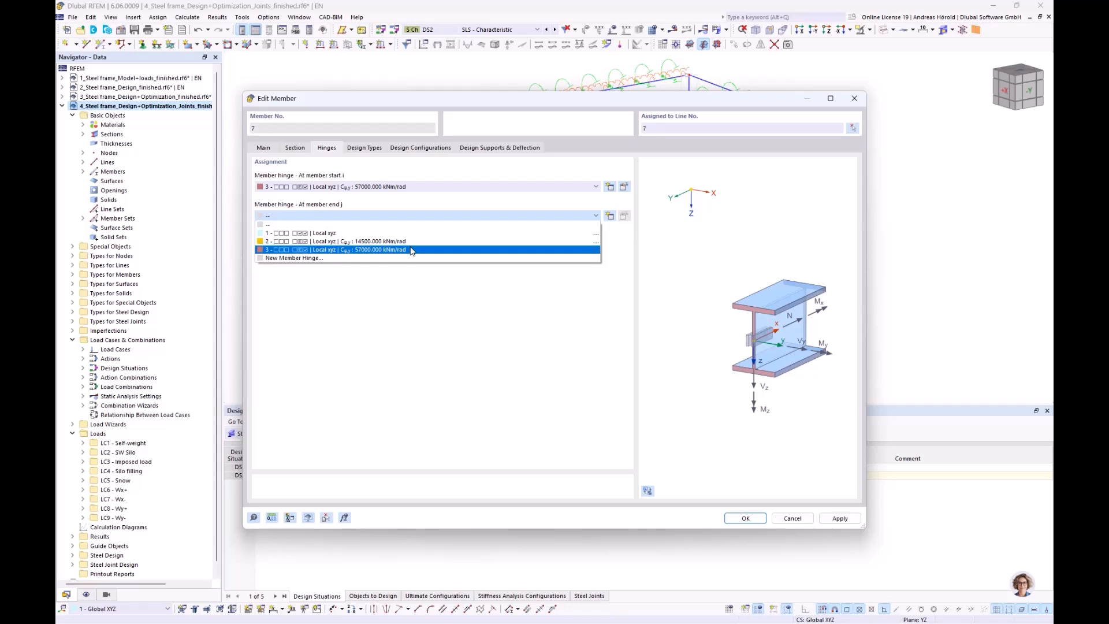
left_click(412, 250)
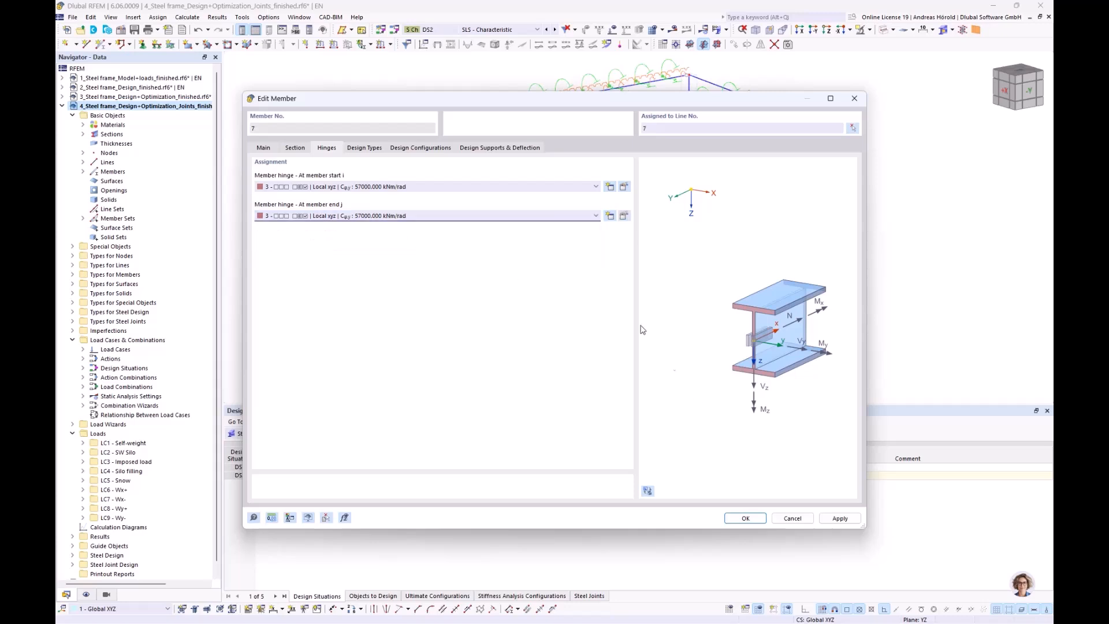
left_click(746, 518)
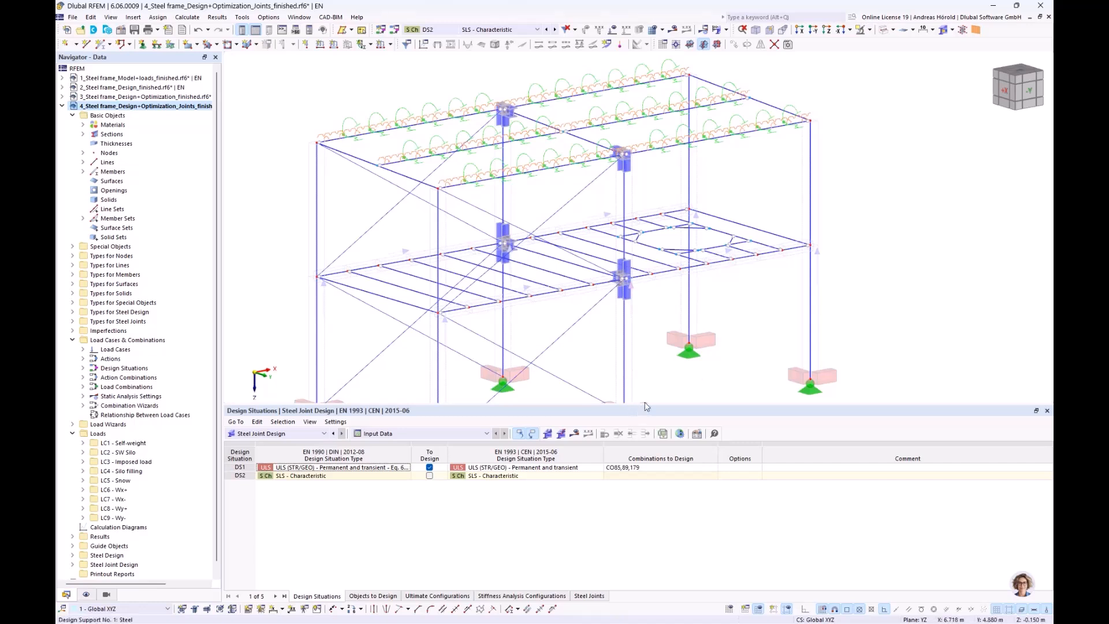
Step: Switch to the 5_Steel frame_Design+Optimization_Joints_Hinges_finished model
left_click_drag(645, 410, 640, 474)
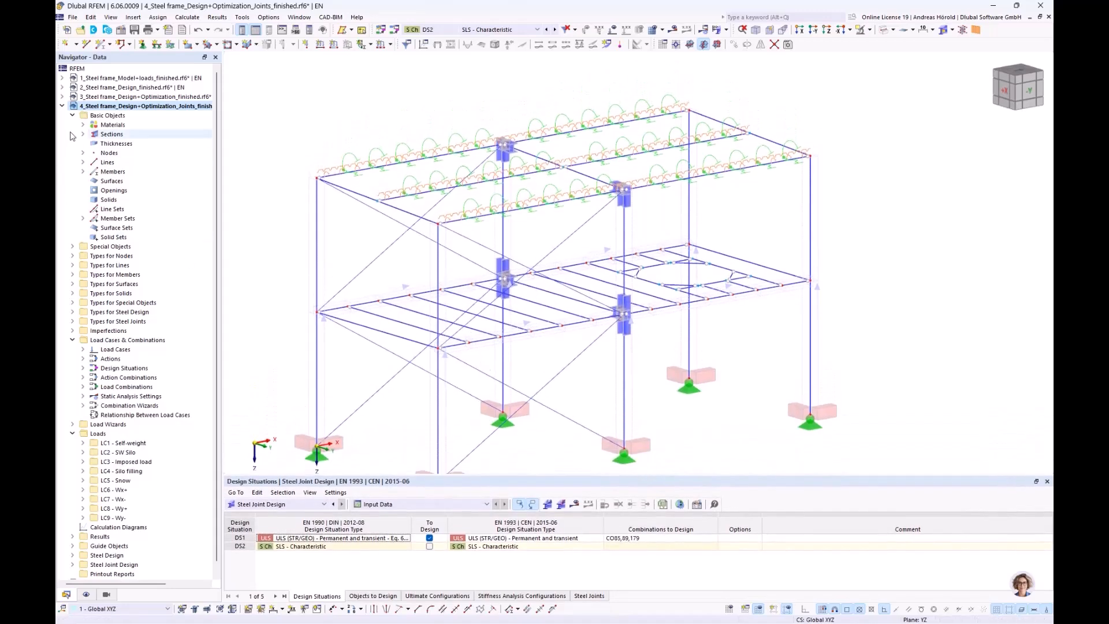
left_click(62, 105)
left_click(119, 116)
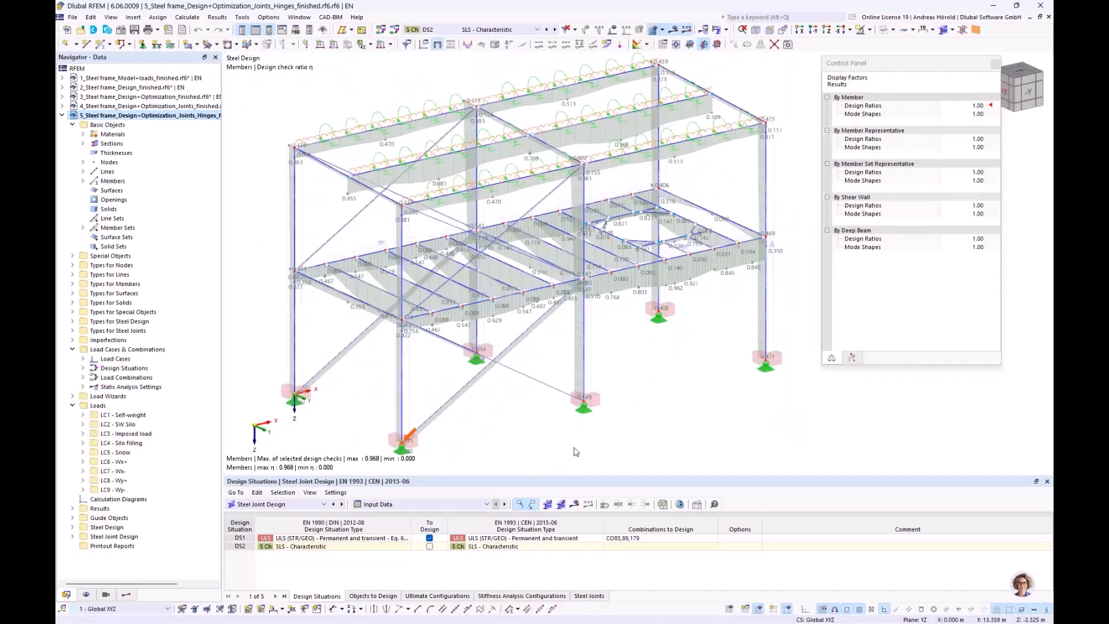
Step: Show the Steel Joint Design stress-strain results by joint in an enlarged table and examine the design ratios
left_click(575, 505)
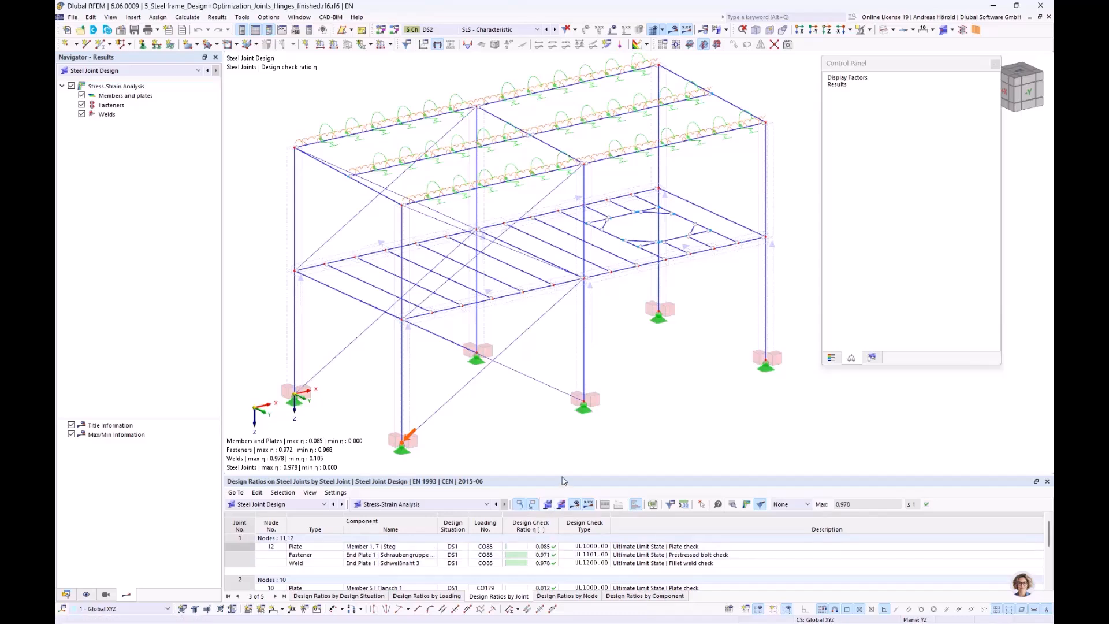
left_click_drag(561, 474, 564, 401)
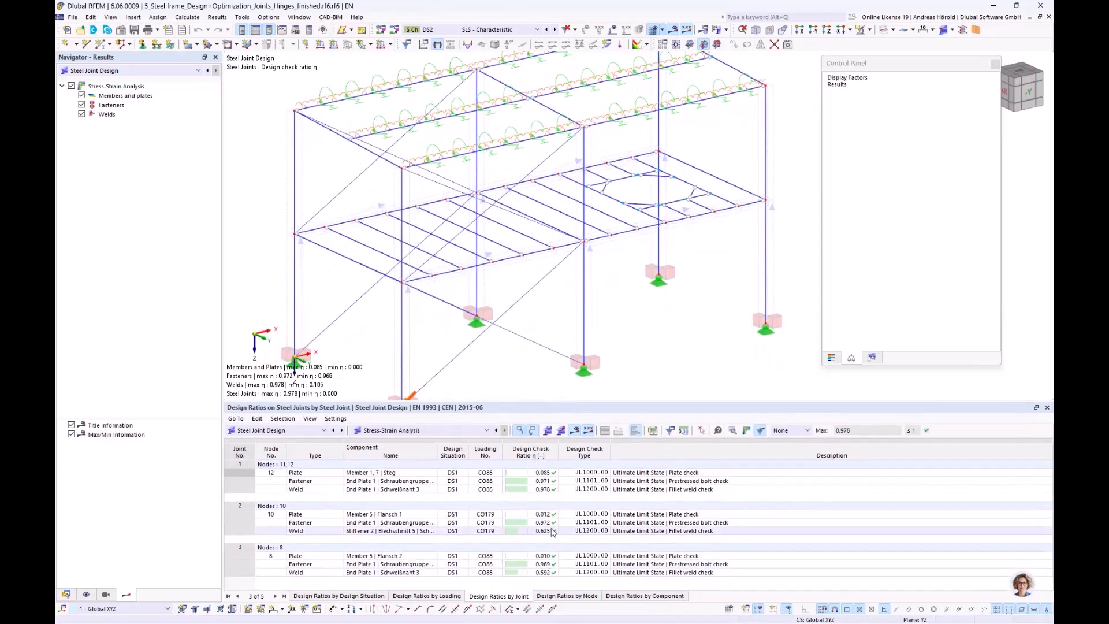
left_click(303, 430)
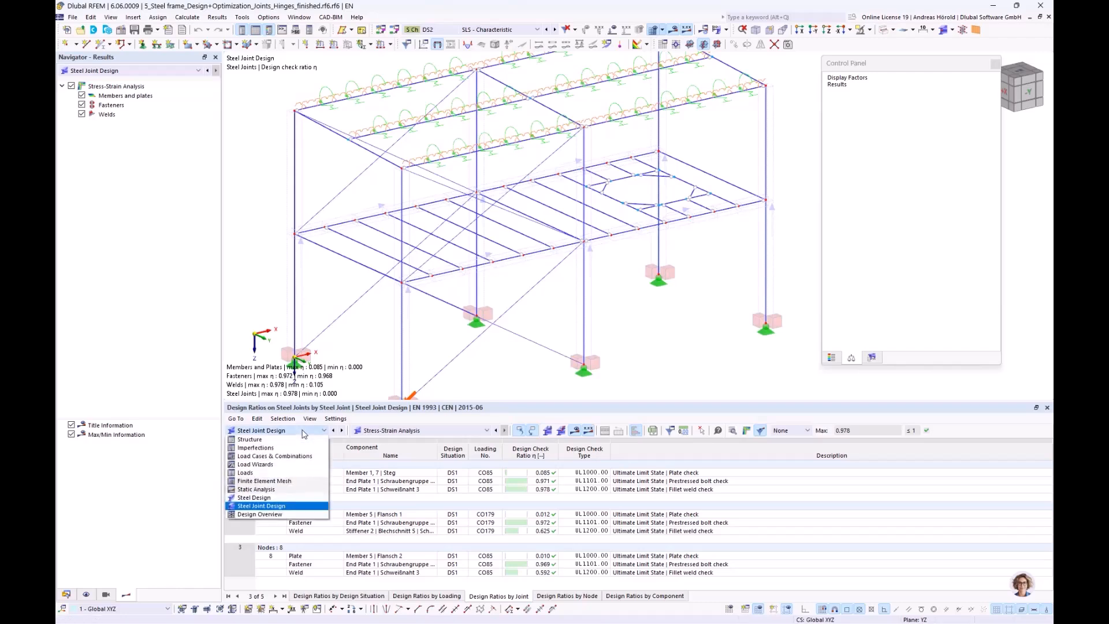
left_click(301, 505)
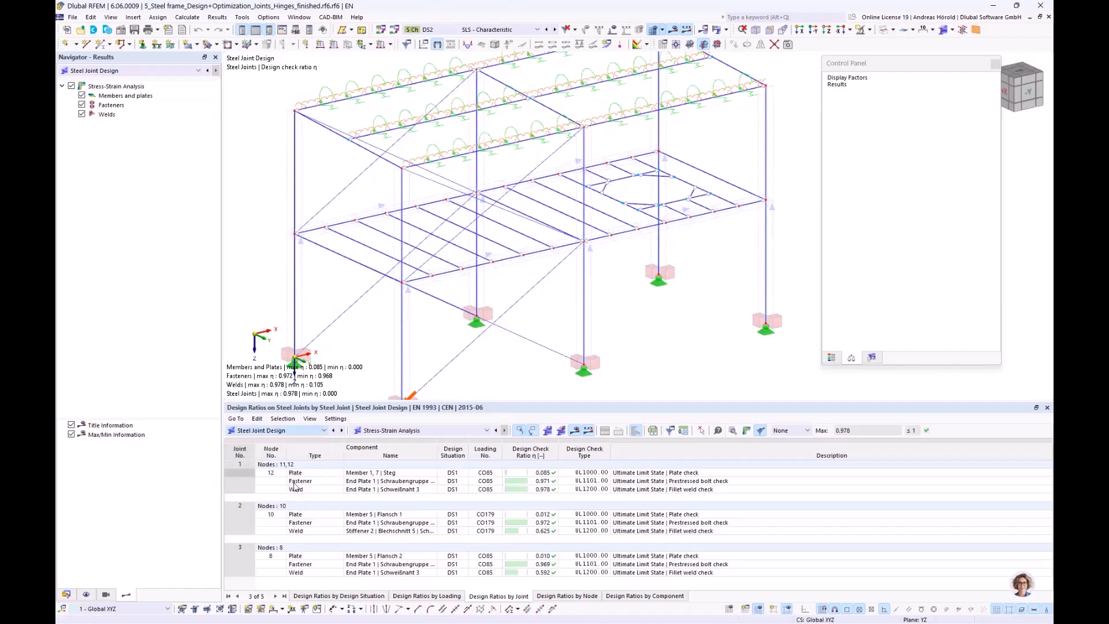
Step: Show the Steel Design results as design ratios on members by section and examine the listed design checks
left_click(298, 435)
left_click(288, 503)
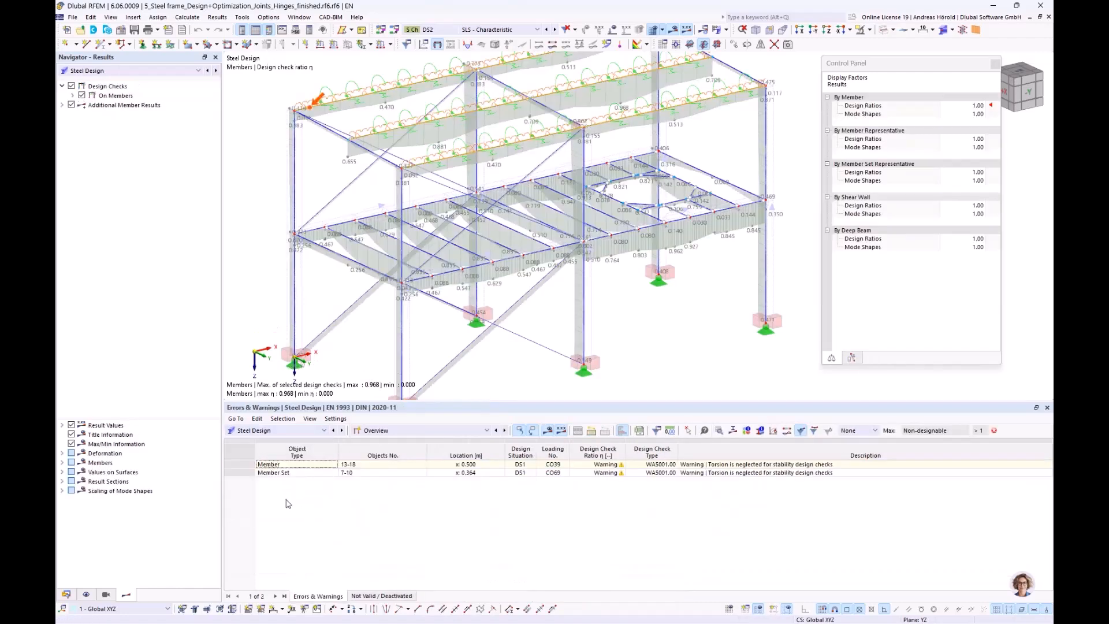
left_click(438, 434)
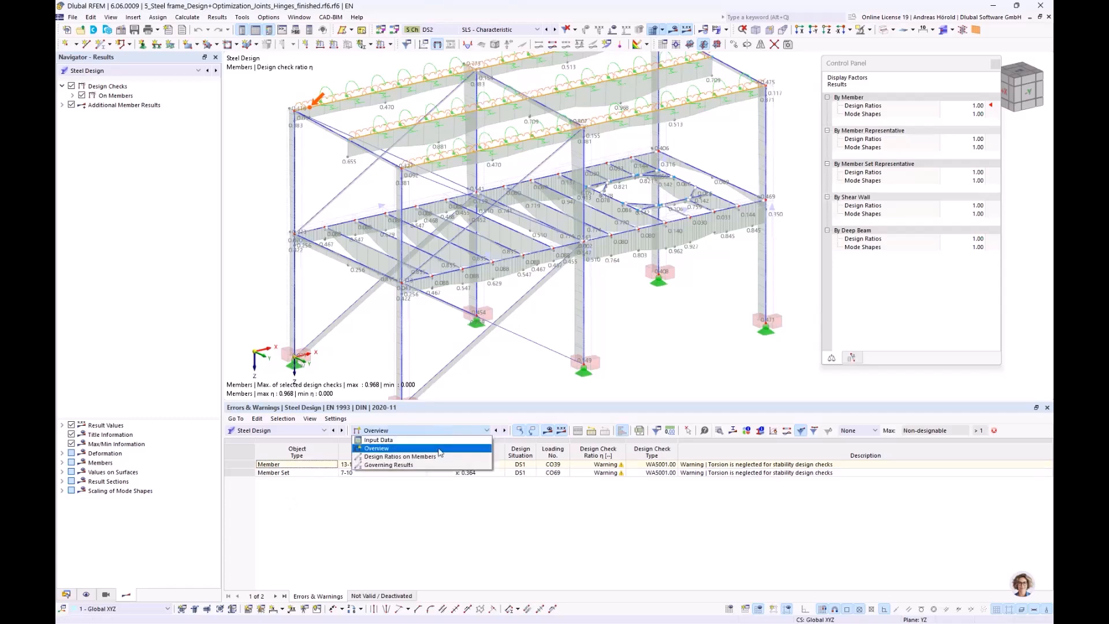
left_click(440, 457)
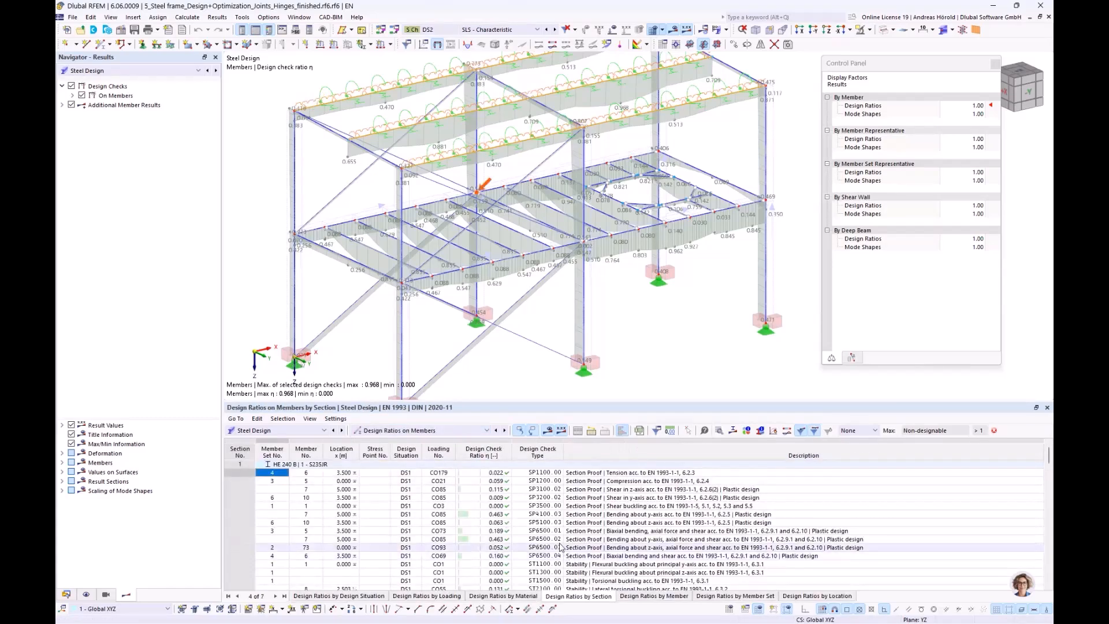
scroll(549, 508, "down", 3)
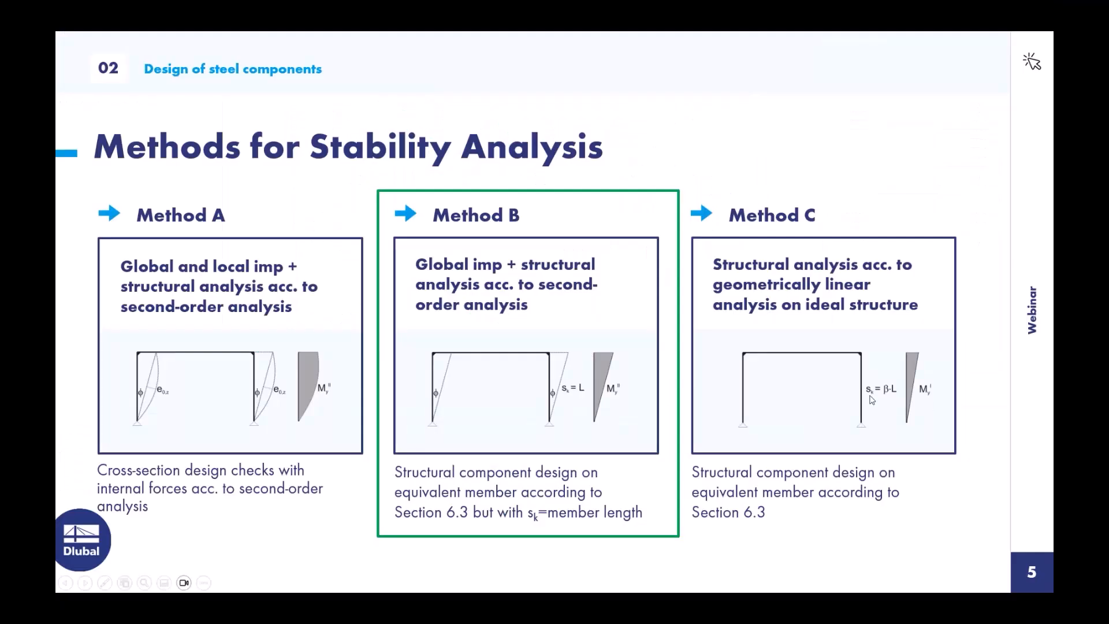
key("Right")
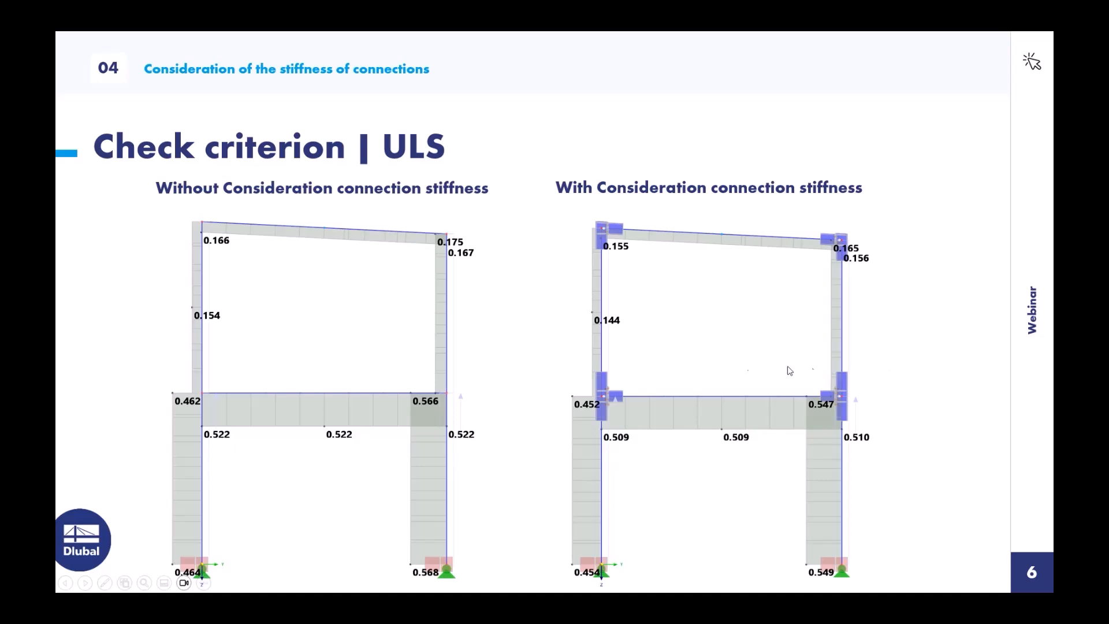
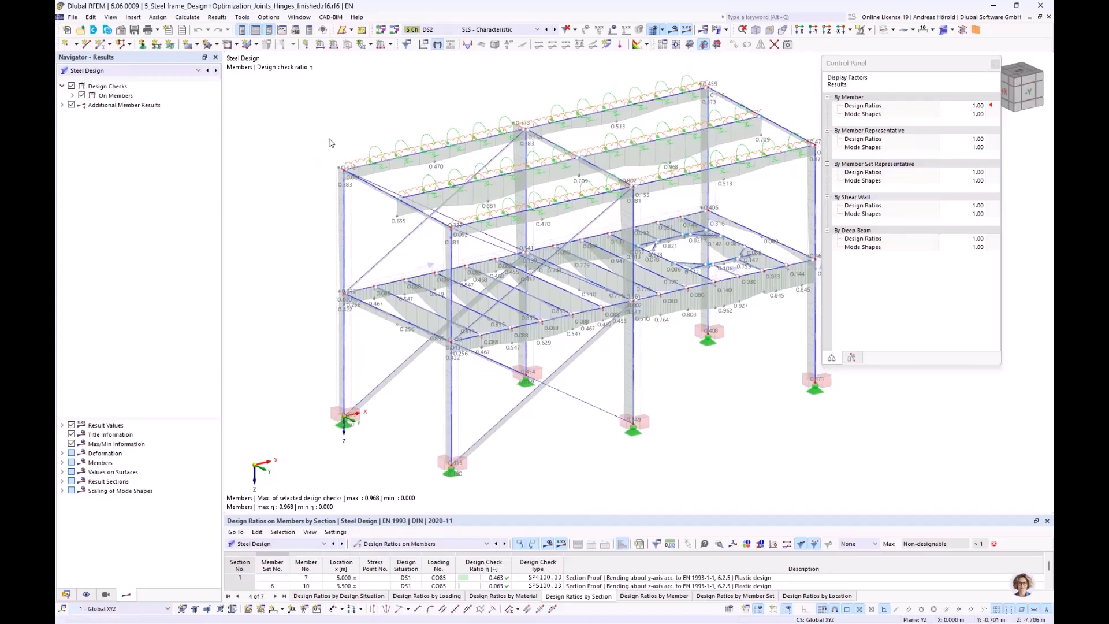
Step: Send the current design ratio graphic to a new printout report as a window-filling picture
left_click(159, 32)
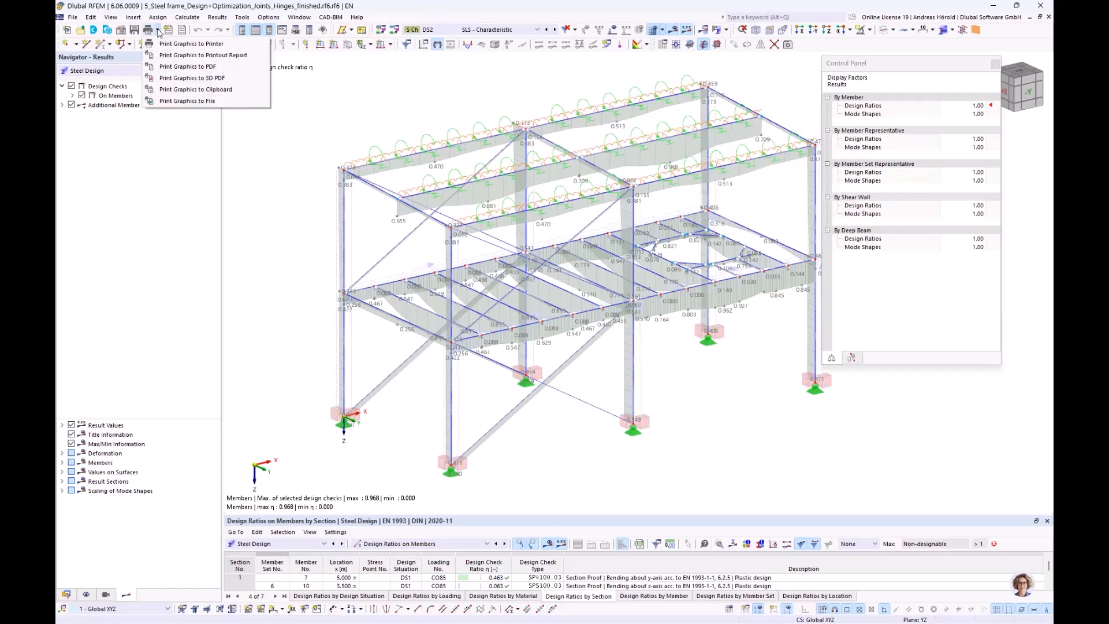
left_click(186, 55)
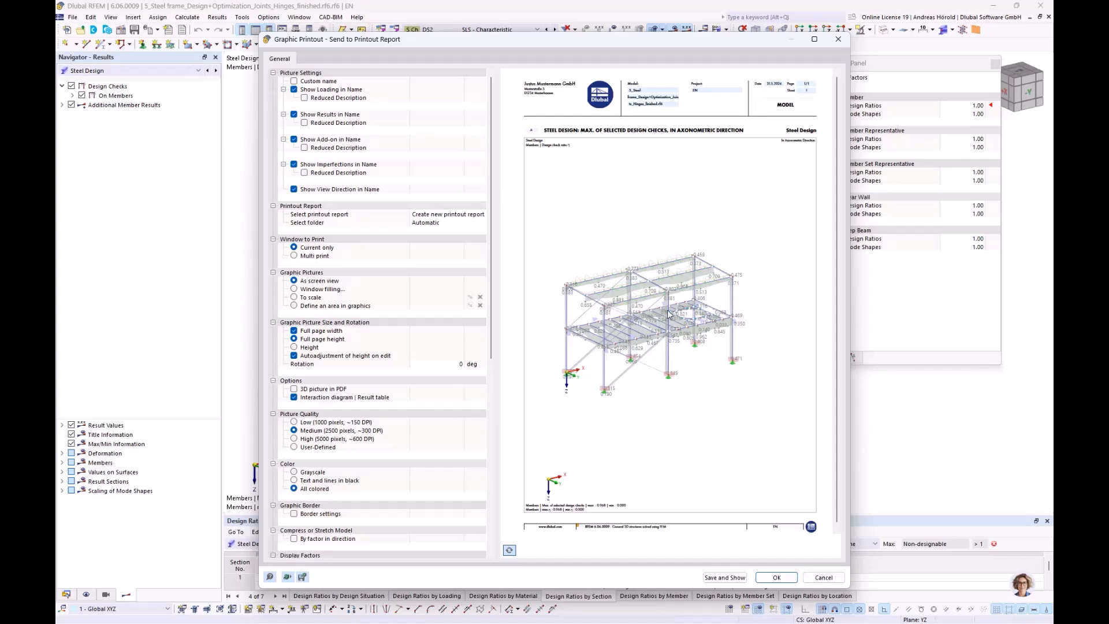
left_click(294, 290)
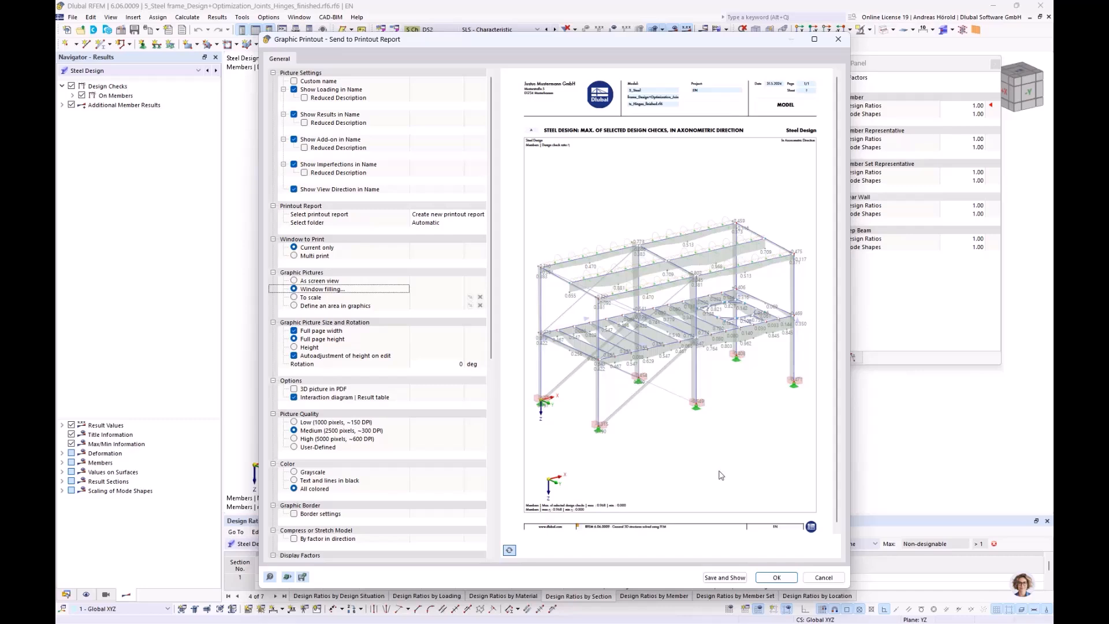
left_click(725, 577)
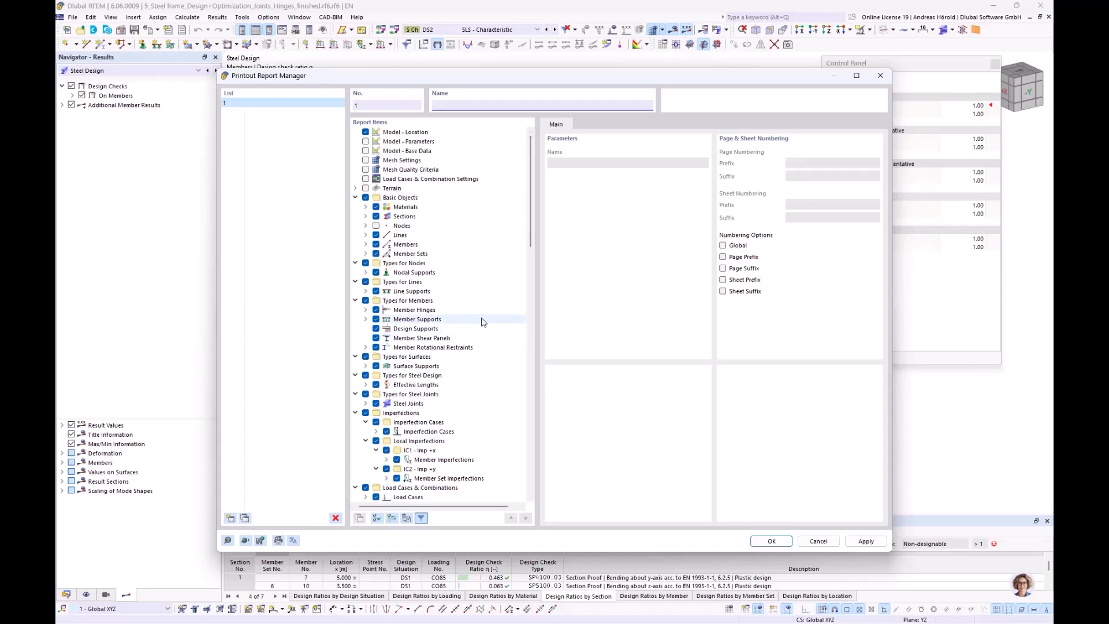
Step: Review the report items preselected for the new printout report and generate it with that selection
scroll(481, 307, "down", 2)
scroll(445, 275, "down", 12)
scroll(448, 351, "down", 4)
scroll(434, 267, "down", 4)
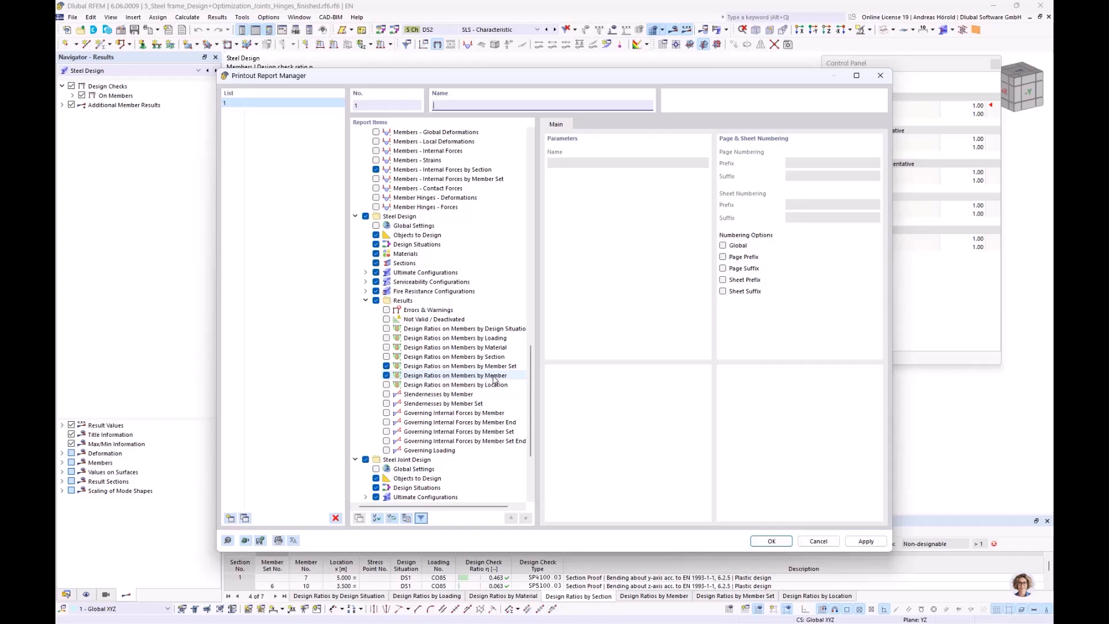
scroll(488, 390, "down", 4)
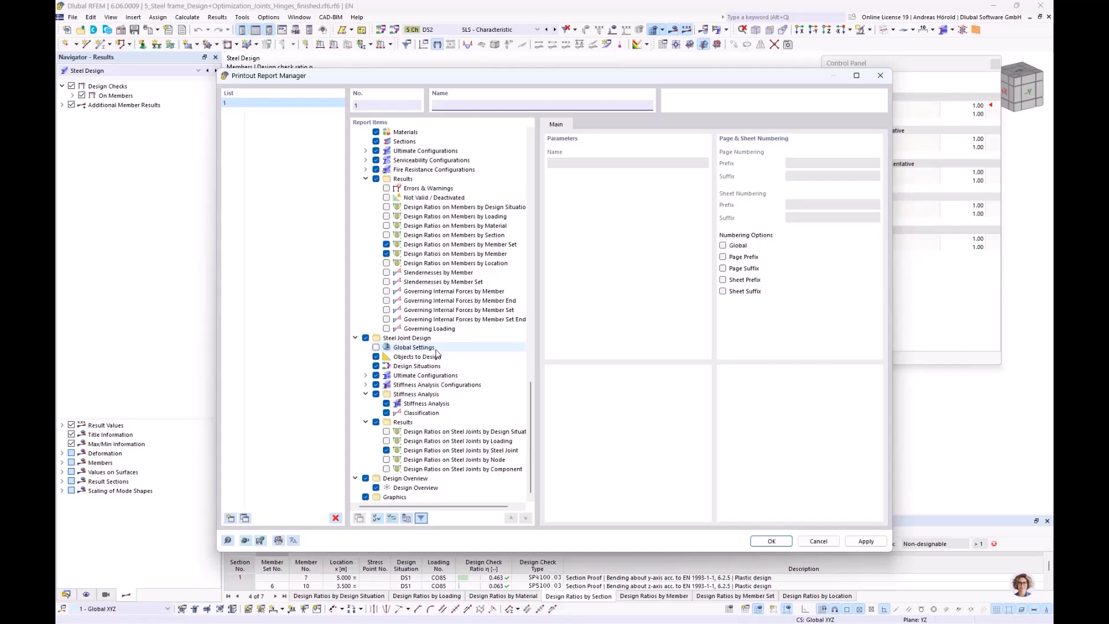
scroll(436, 354, "up", 4)
scroll(436, 353, "down", 4)
left_click(767, 542)
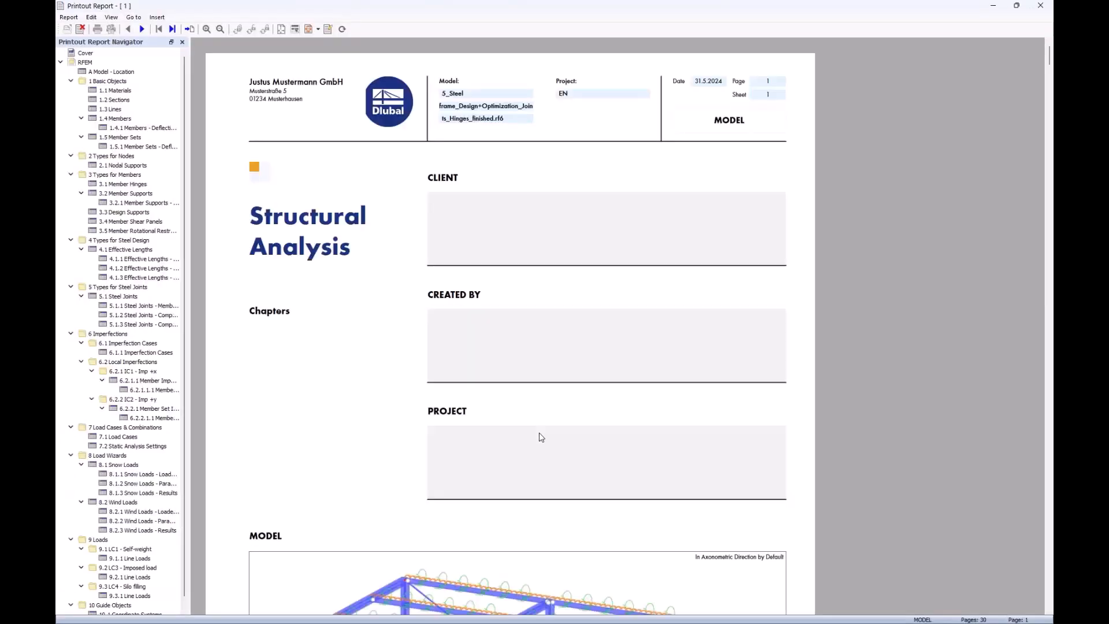
Step: Examine the report's cover page, model picture and chapter structure
scroll(379, 396, "down", 2)
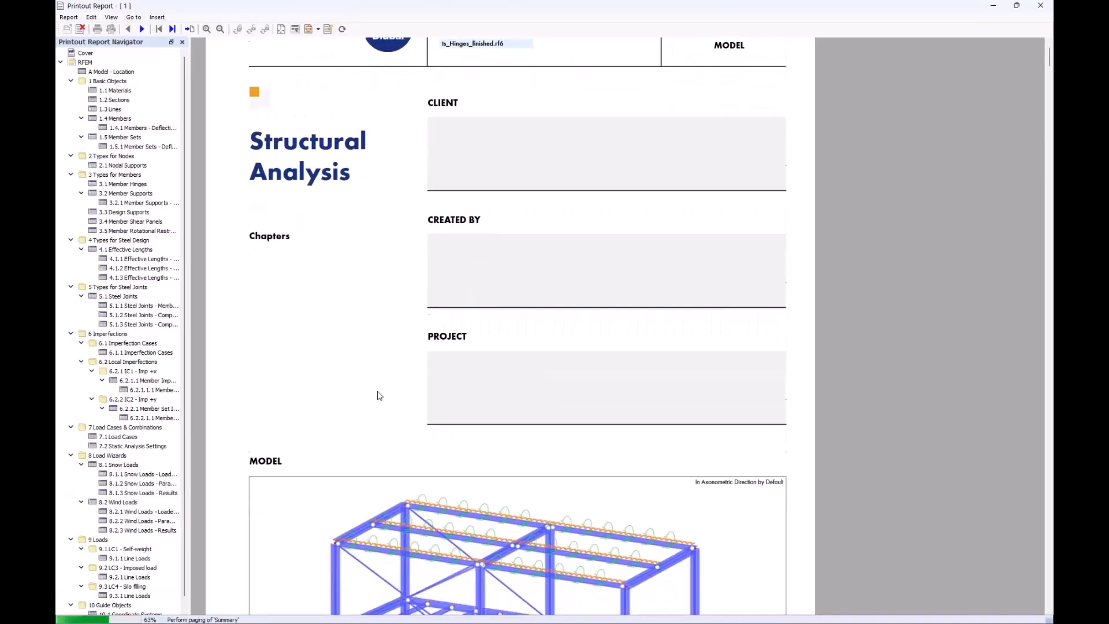
scroll(380, 395, "down", 9)
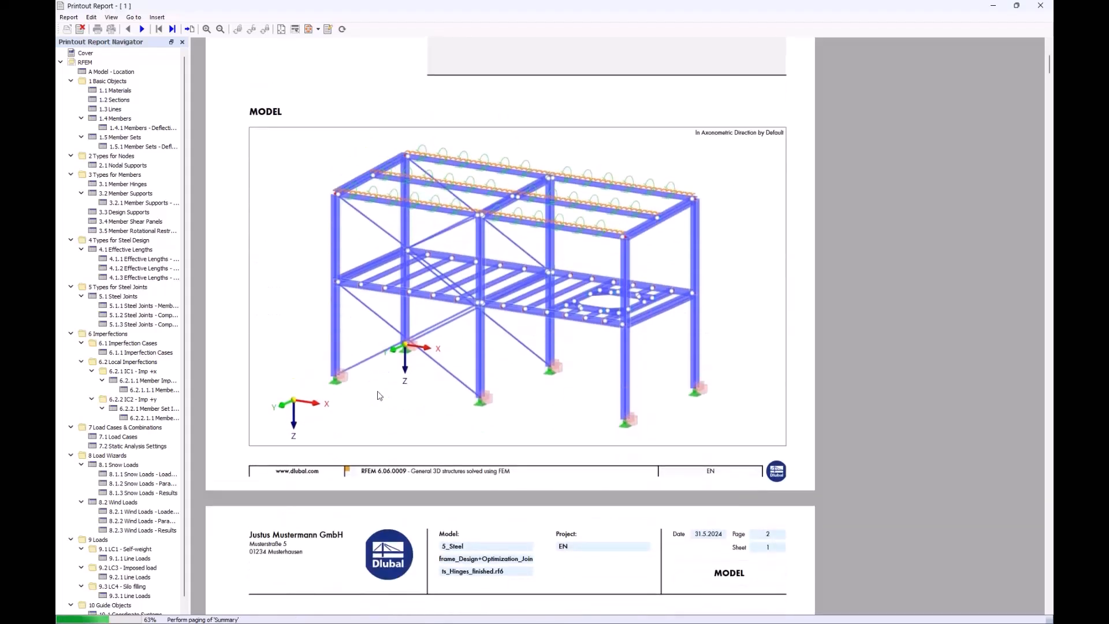
scroll(379, 395, "up", 8)
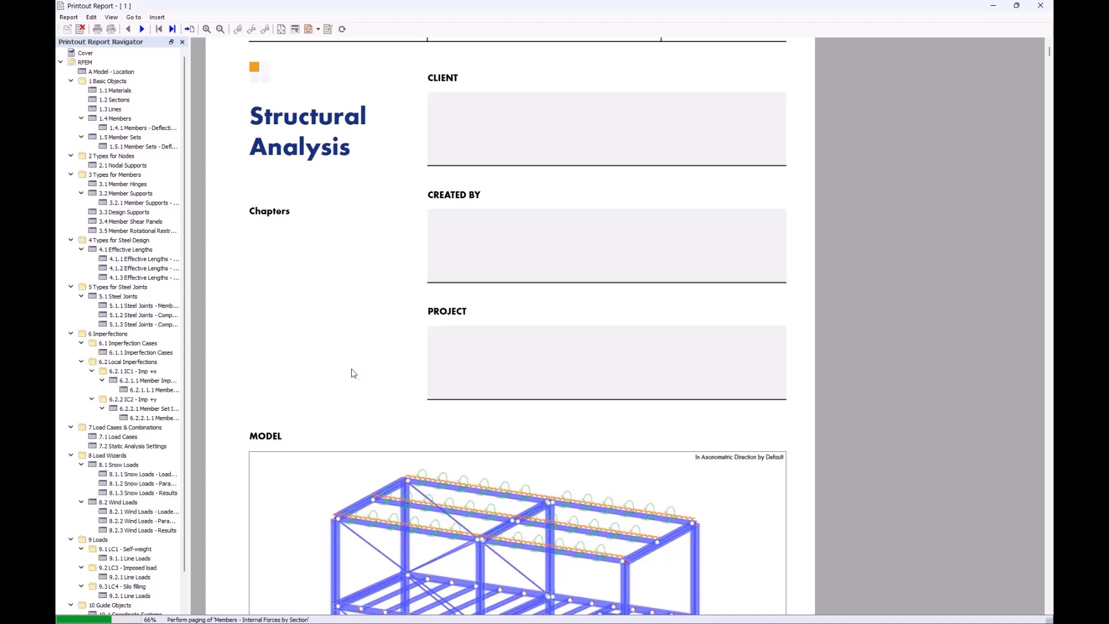
scroll(139, 379, "down", 2)
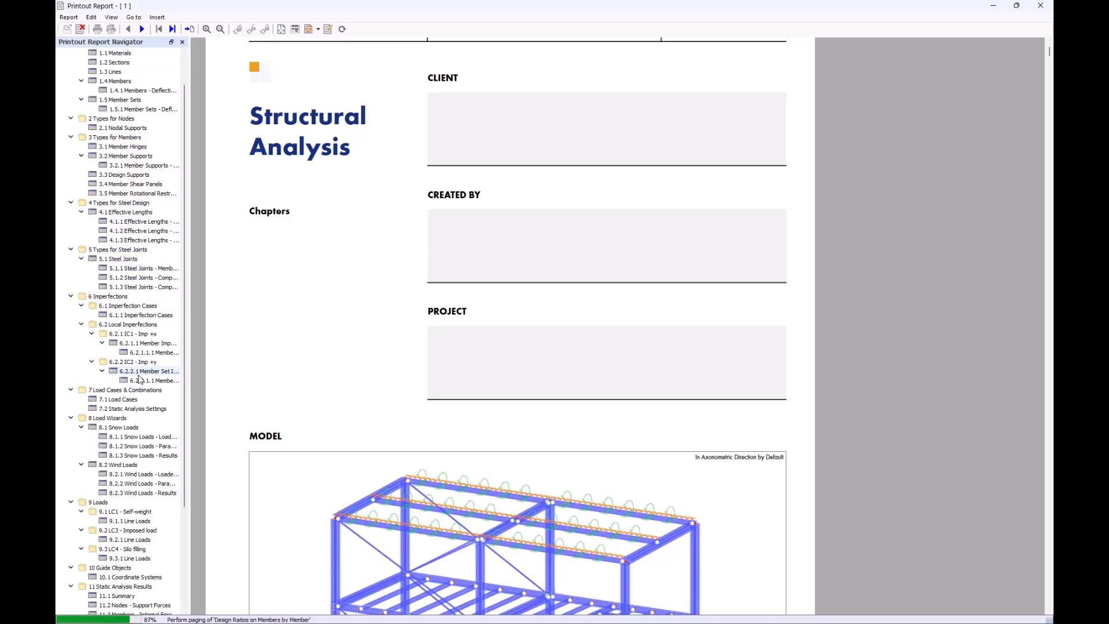
scroll(139, 378, "down", 4)
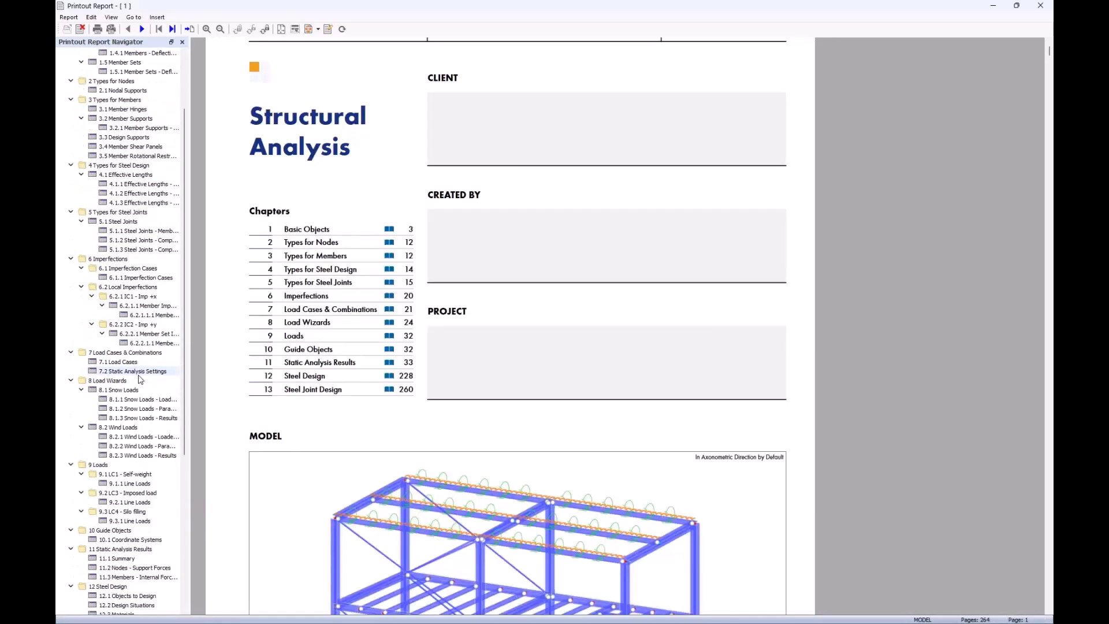
scroll(139, 379, "down", 2)
scroll(139, 399, "up", 3)
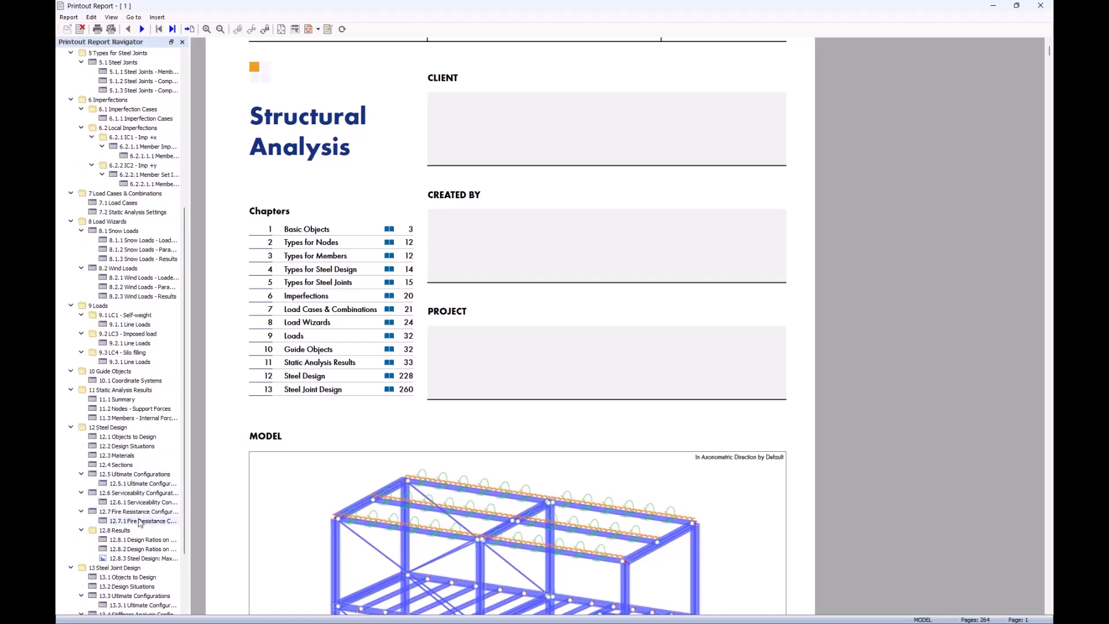
Step: Show the Steel Design graphic of maximum design checks in section 12.8.3 of the report
left_click(129, 558)
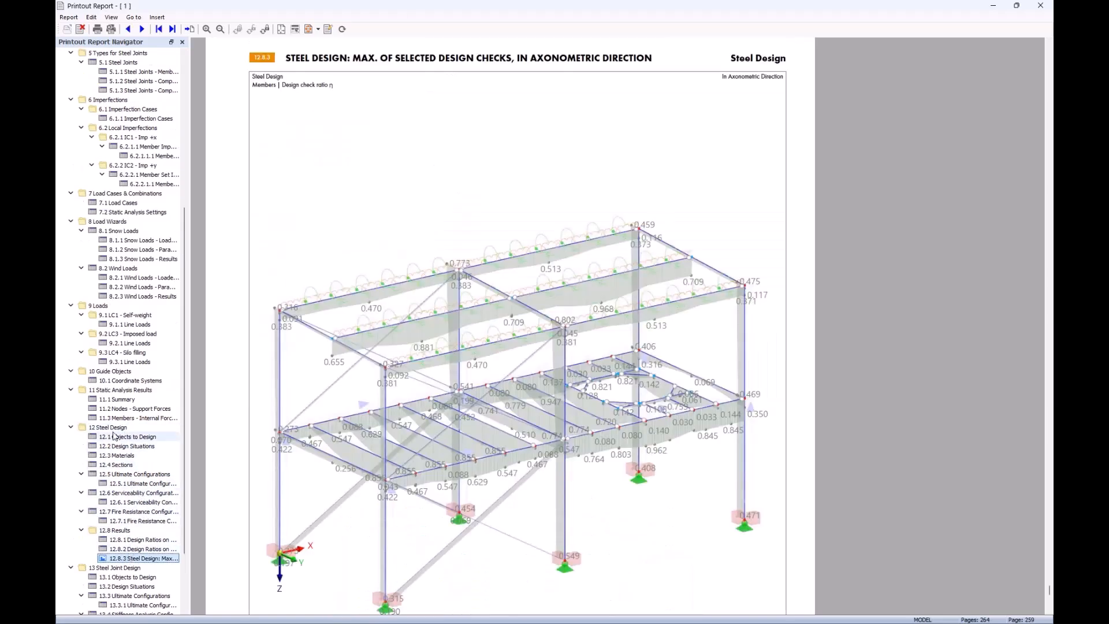
scroll(130, 456, "down", 3)
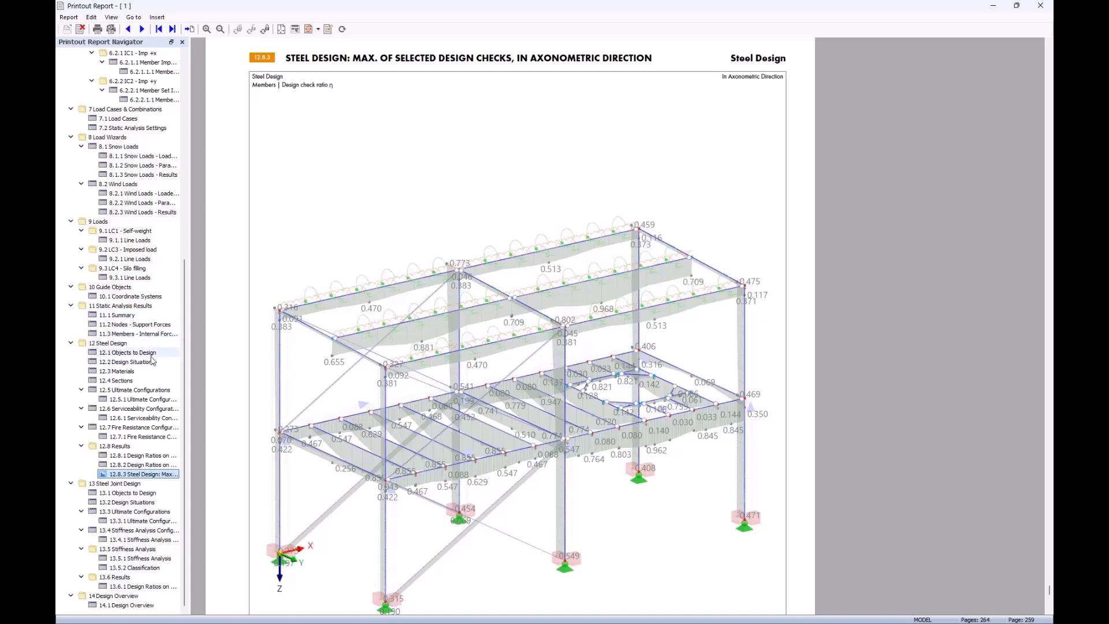
scroll(322, 362, "down", 1)
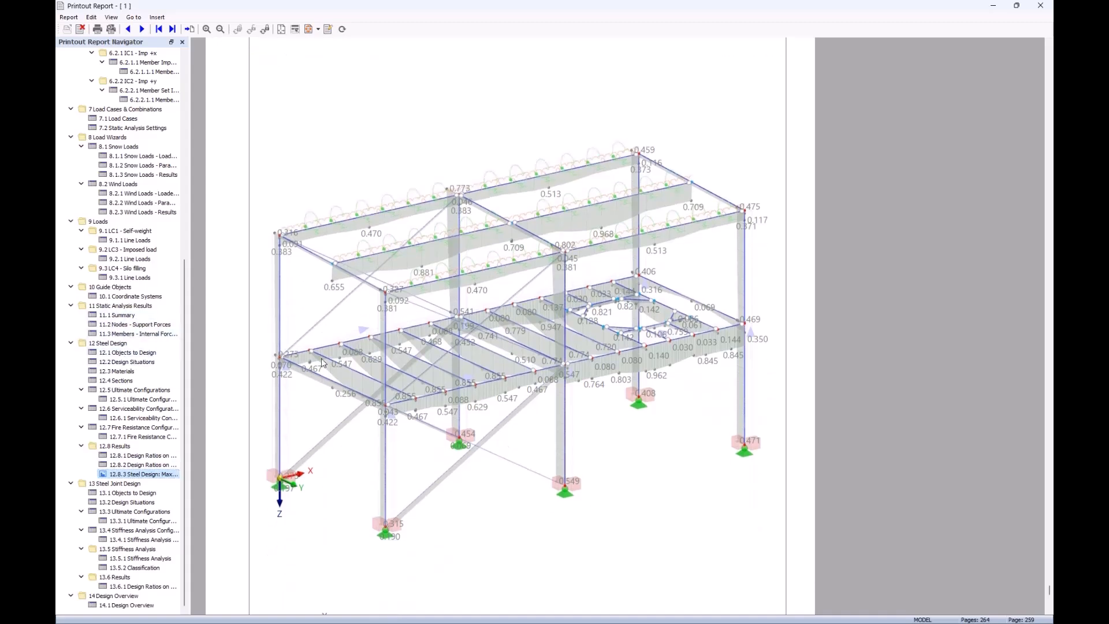
Step: Show the Design Ratios on Members by Member chapter and look through its tables
left_click(139, 465)
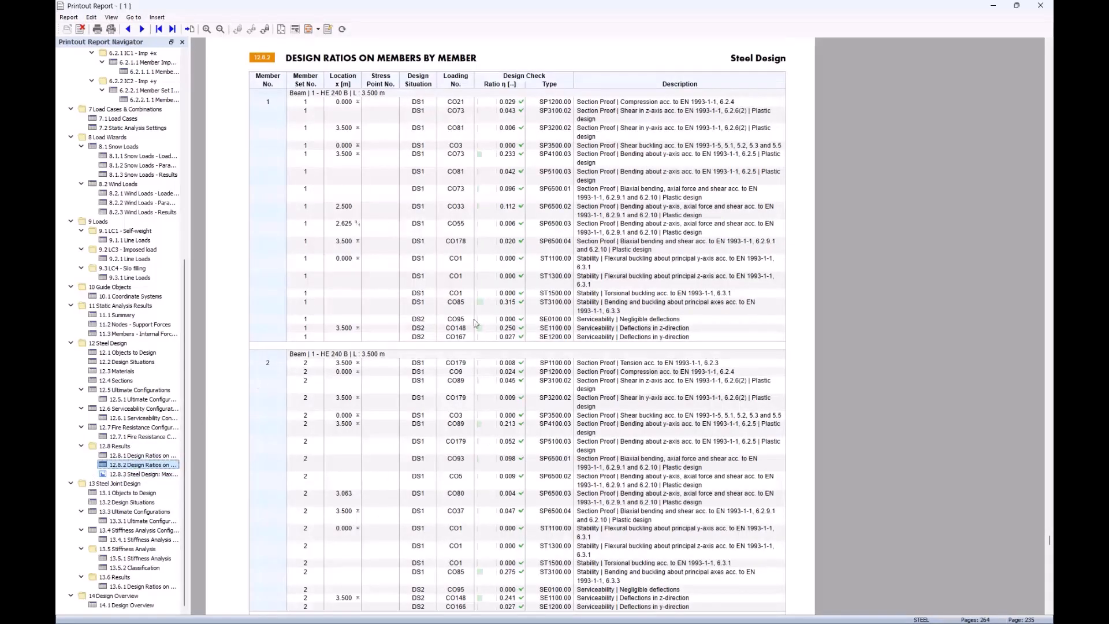
scroll(511, 313, "down", 15)
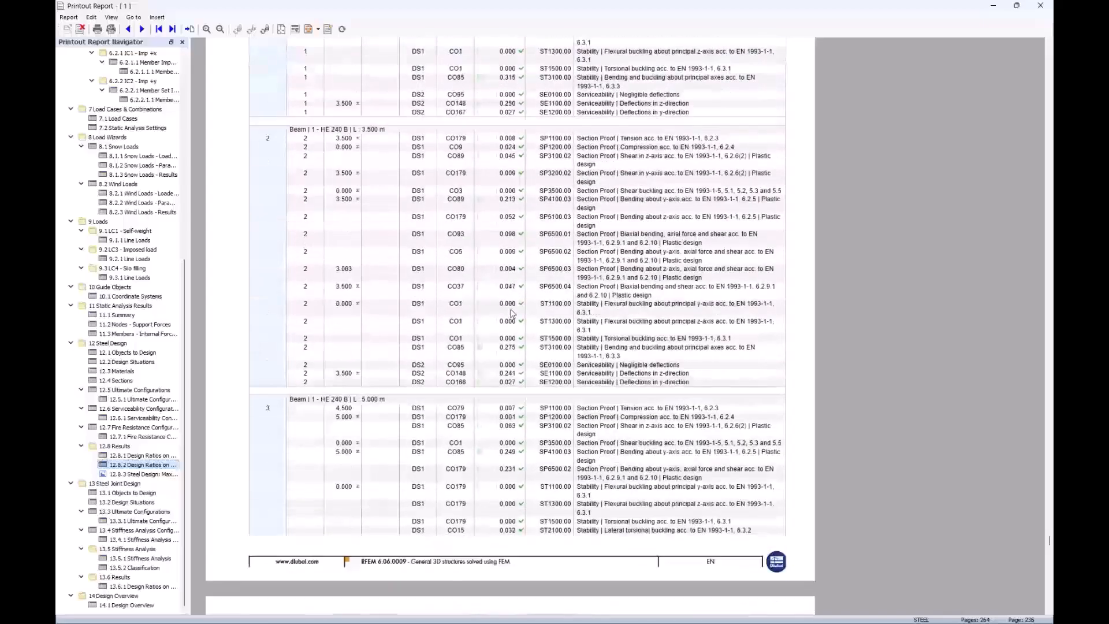
scroll(510, 314, "down", 15)
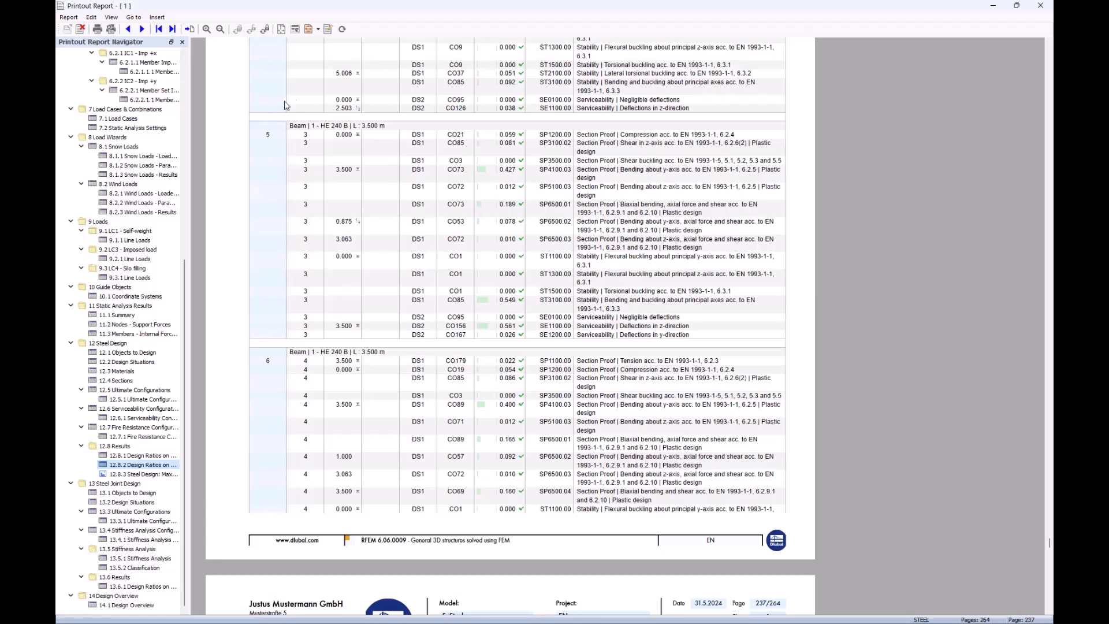
Step: Reopen the report's item selection, look through the available contents and close it without changes
left_click(327, 29)
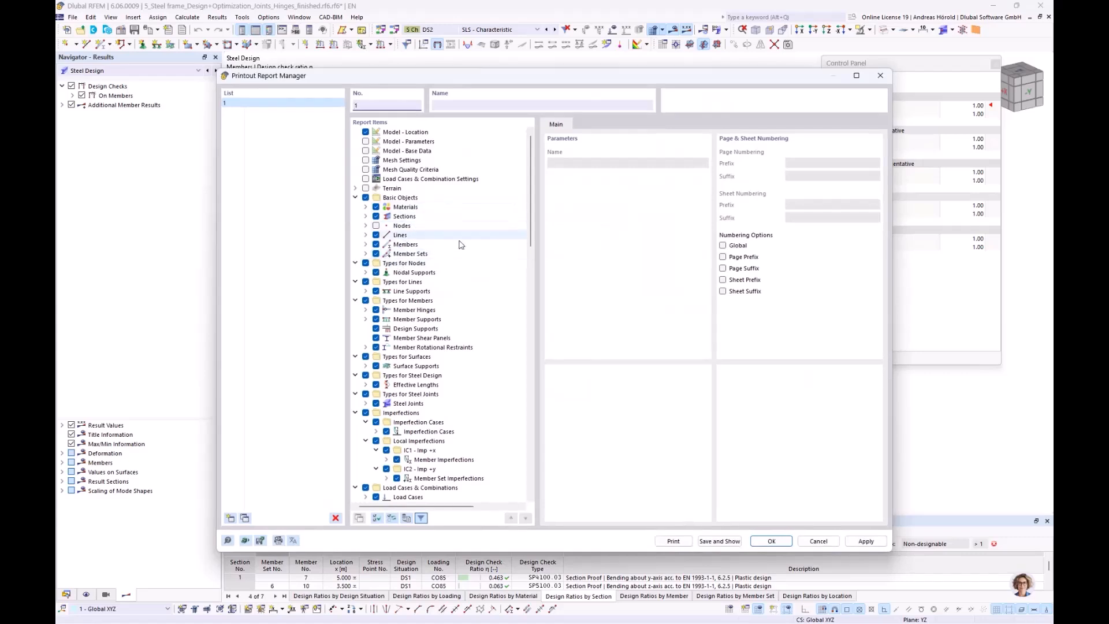
scroll(481, 305, "down", 18)
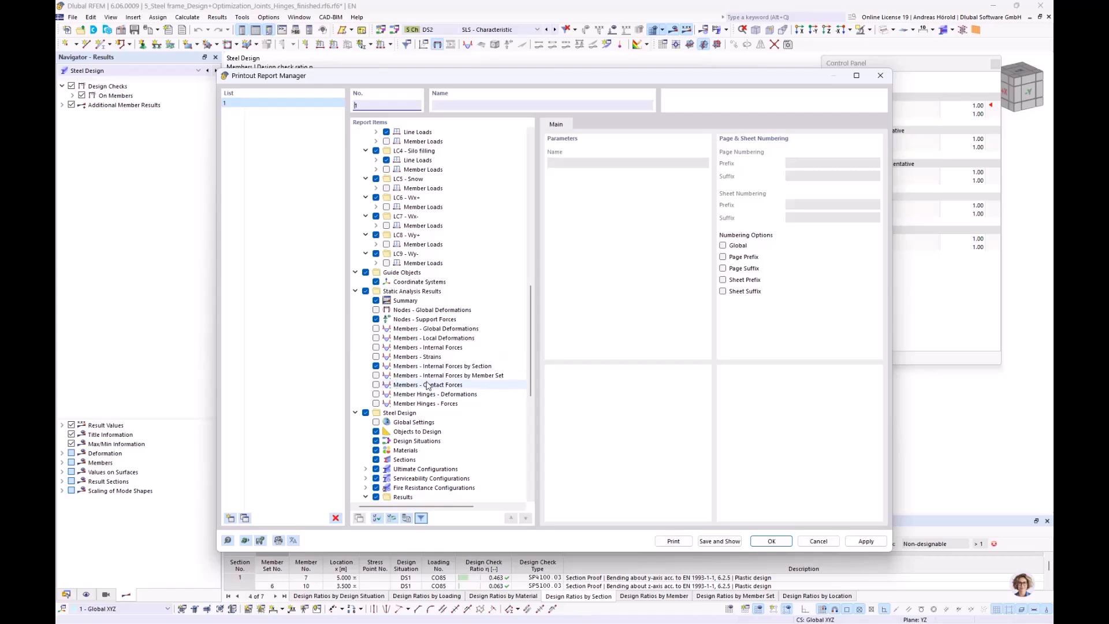
scroll(410, 392, "down", 1)
left_click(817, 541)
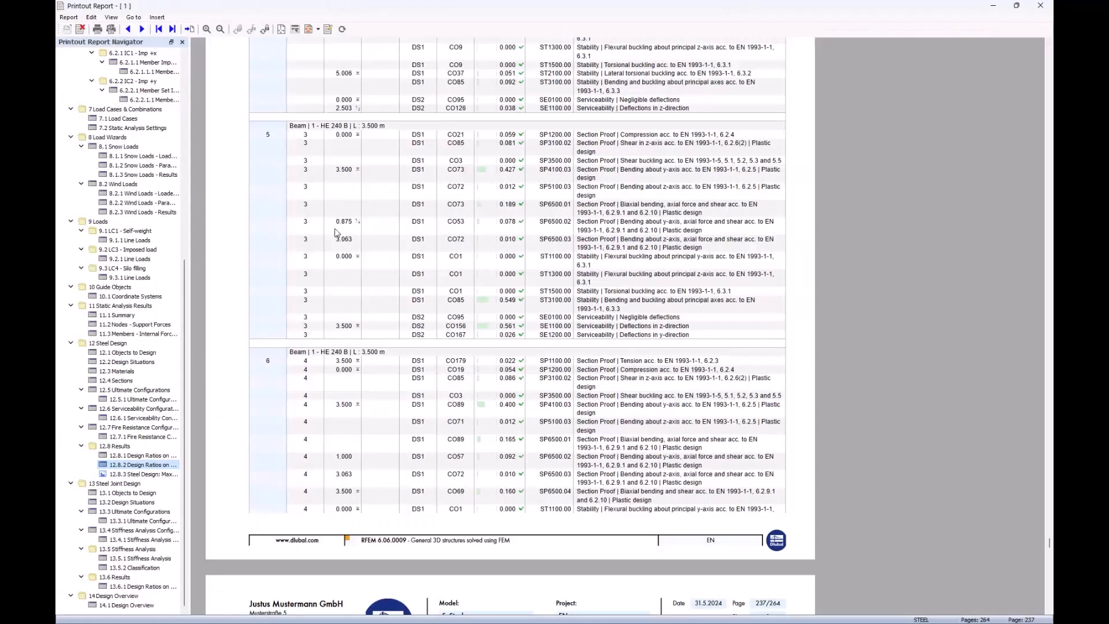
Step: Return to the report's cover and open its page settings for editing
scroll(336, 232, "up", 5)
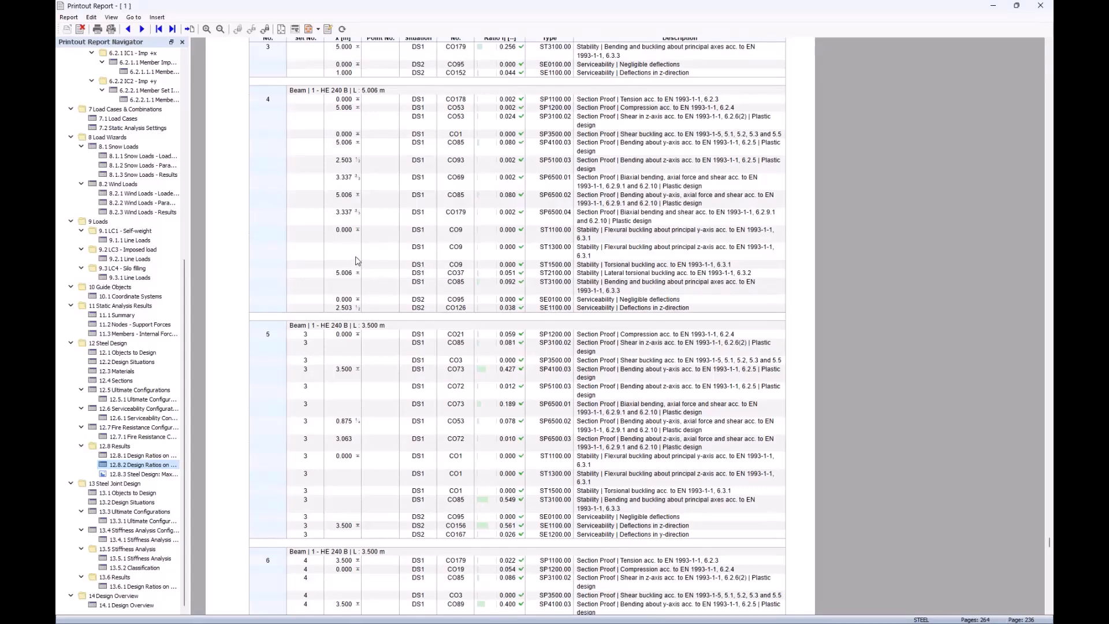
scroll(356, 261, "up", 5)
scroll(148, 71, "up", 12)
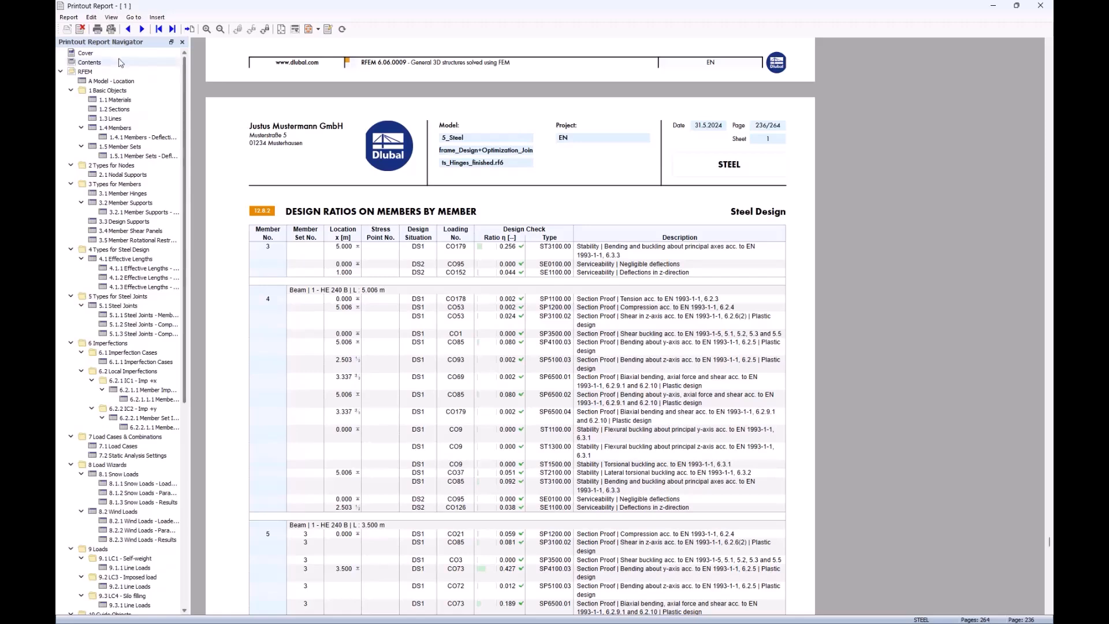
left_click(96, 52)
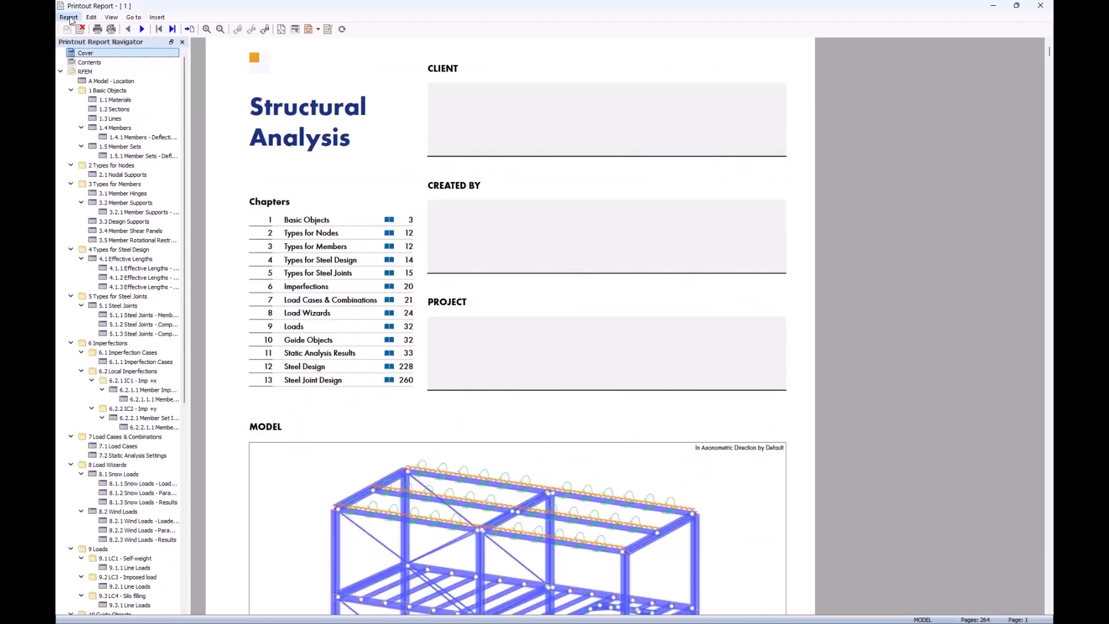
right_click(110, 55)
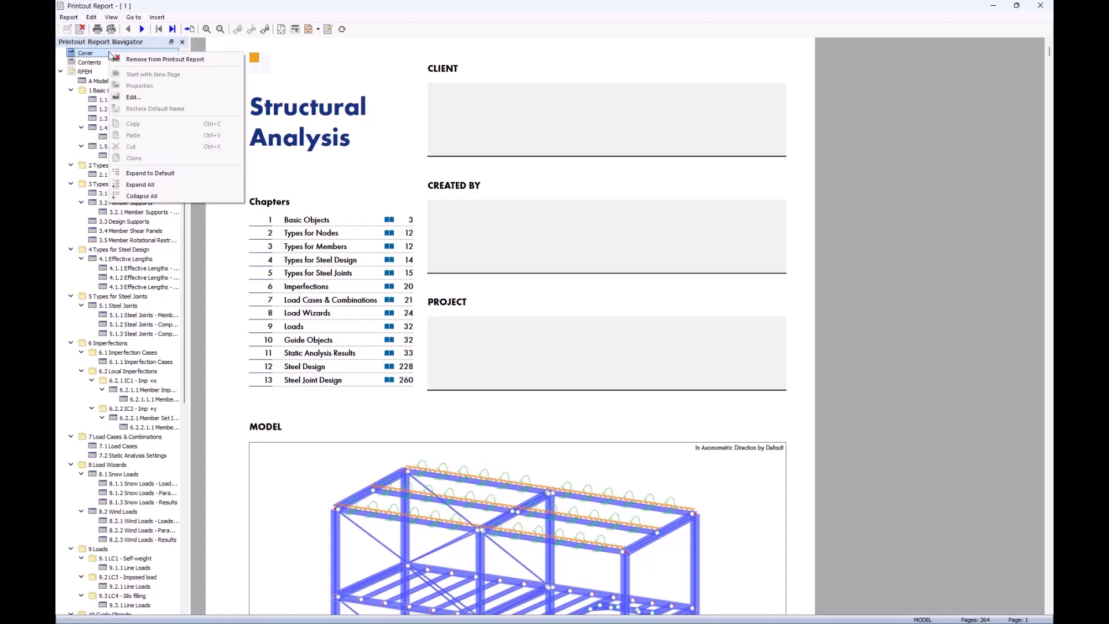
left_click(145, 99)
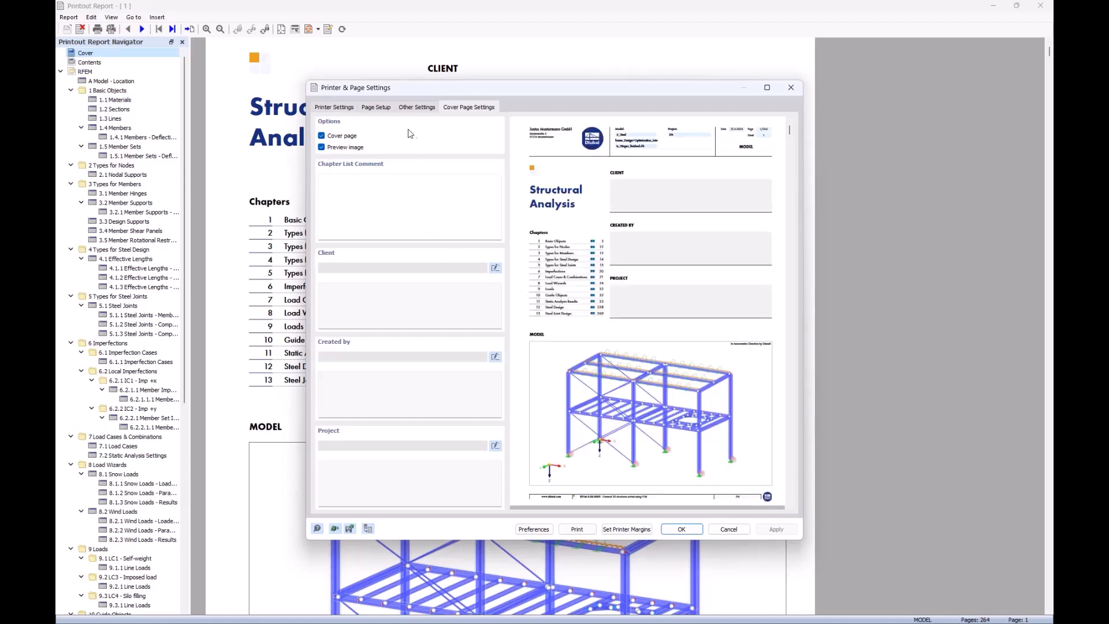
Step: Check the page setup and header settings and load the Dlubal page settings template
left_click(377, 108)
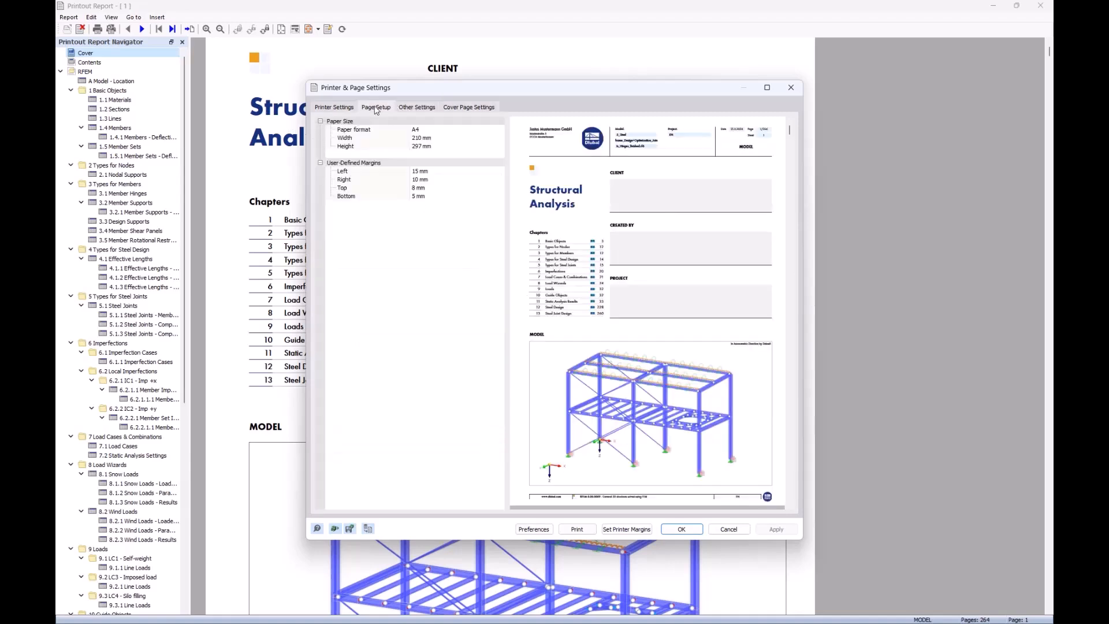
left_click(414, 110)
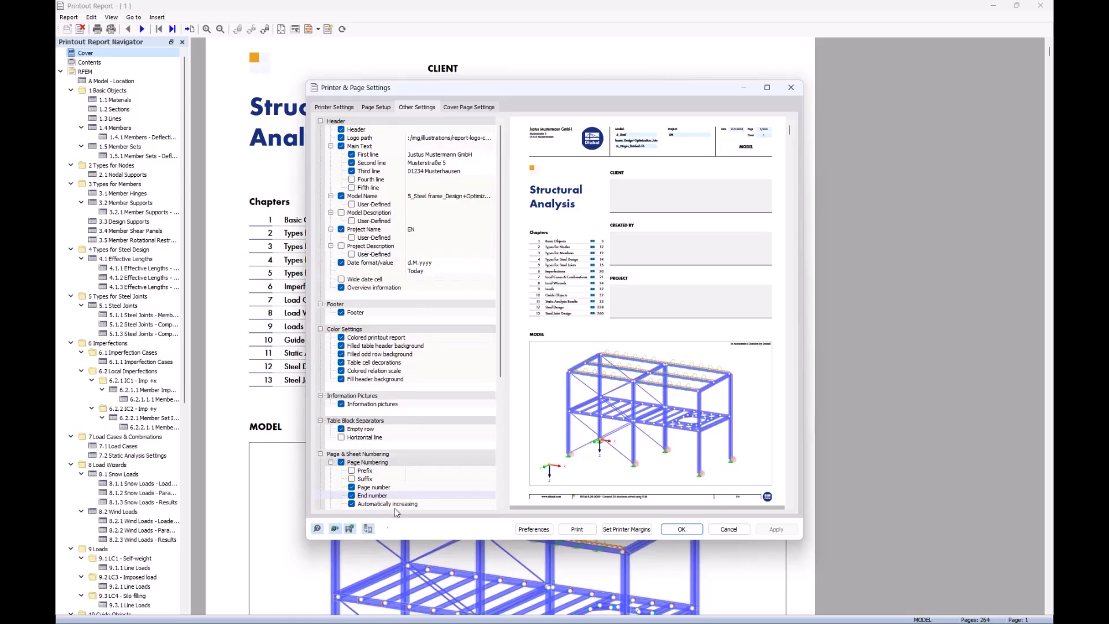
left_click(335, 529)
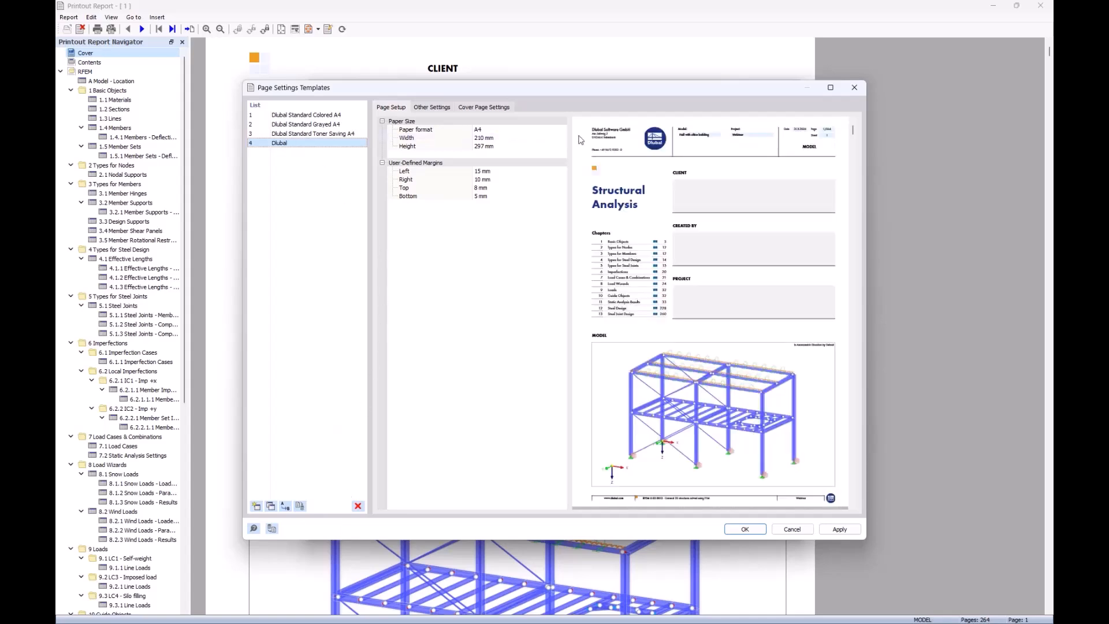
left_click(744, 528)
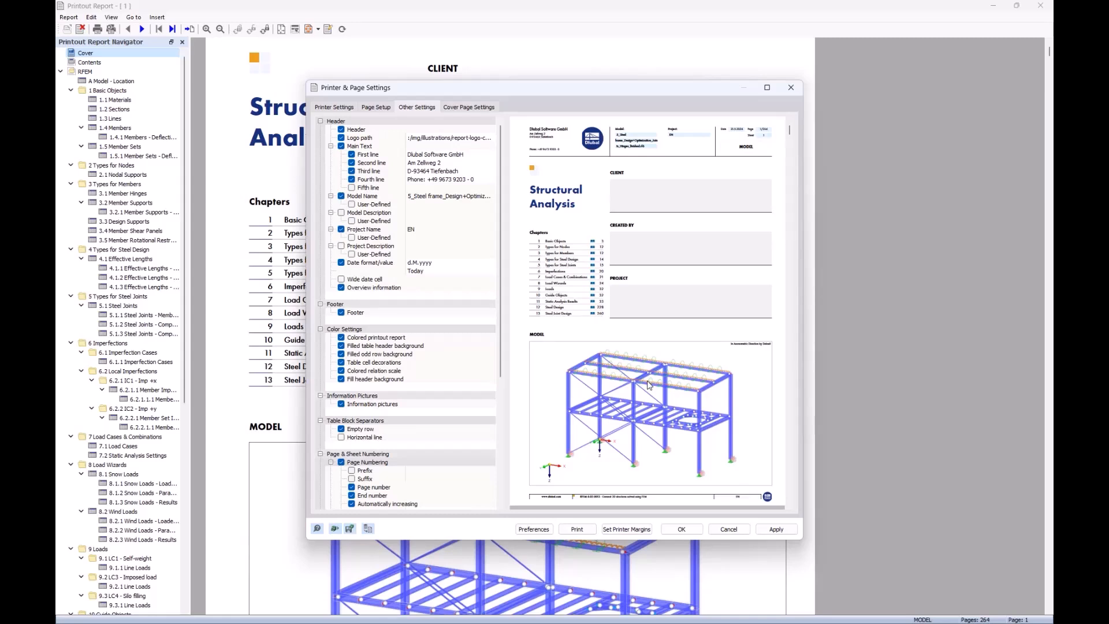
Step: Set the bottom page margin to 10 mm and apply the page settings to the report
left_click(682, 529)
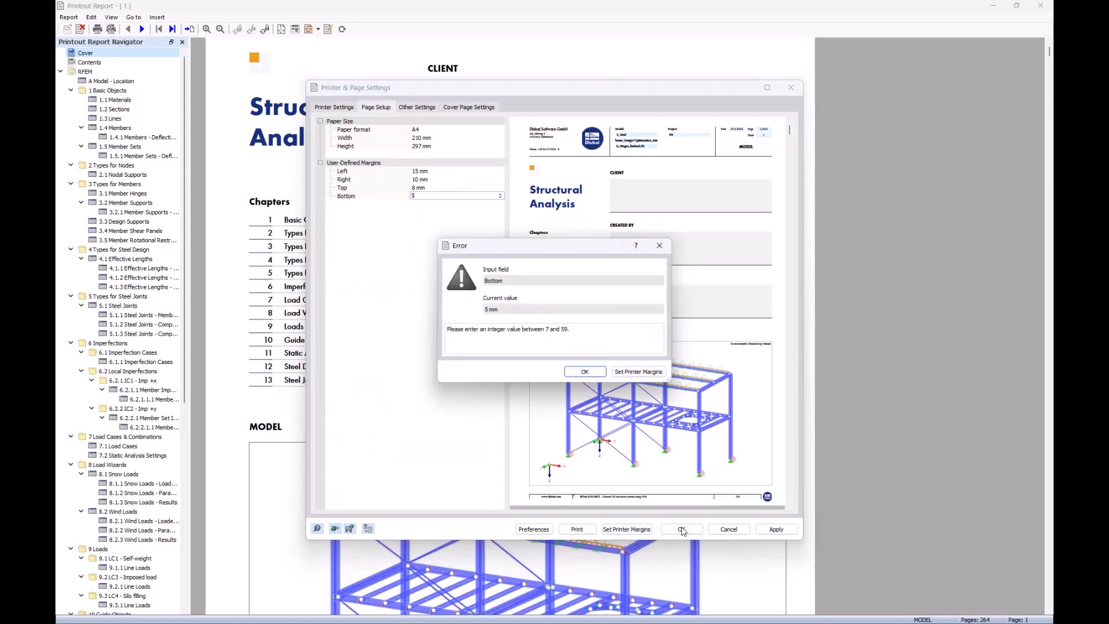
left_click(580, 372)
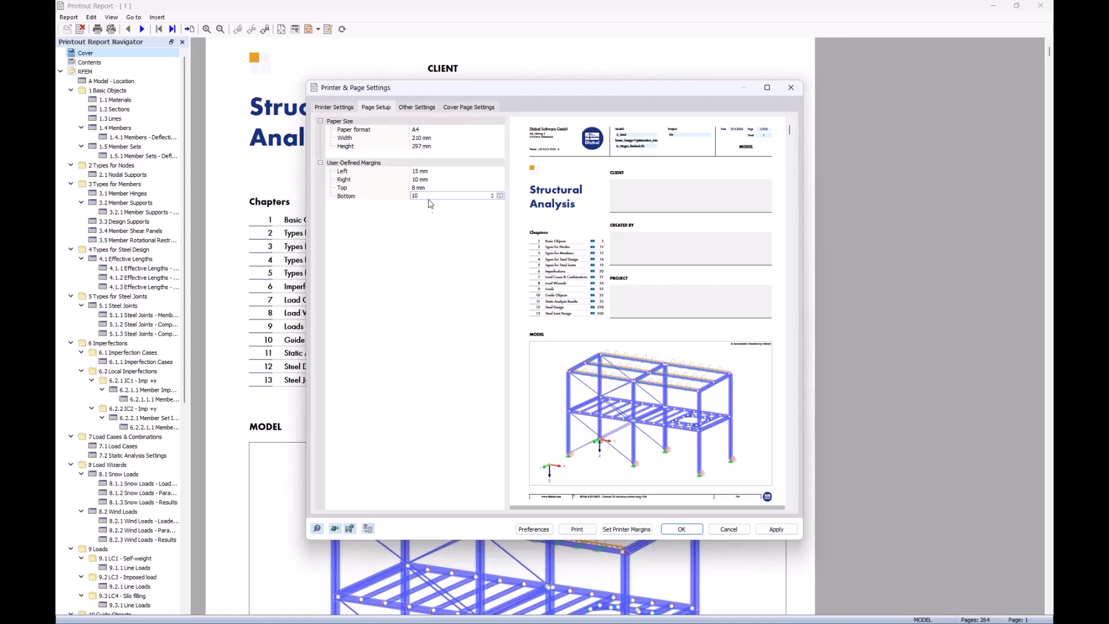
left_click(682, 529)
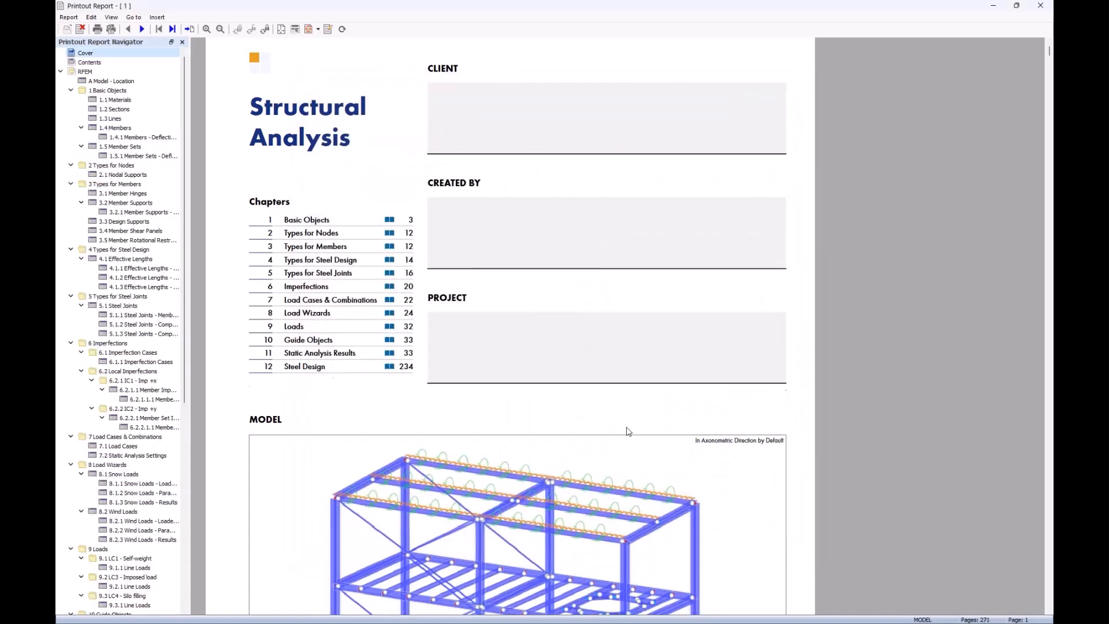
scroll(629, 432, "up", 3)
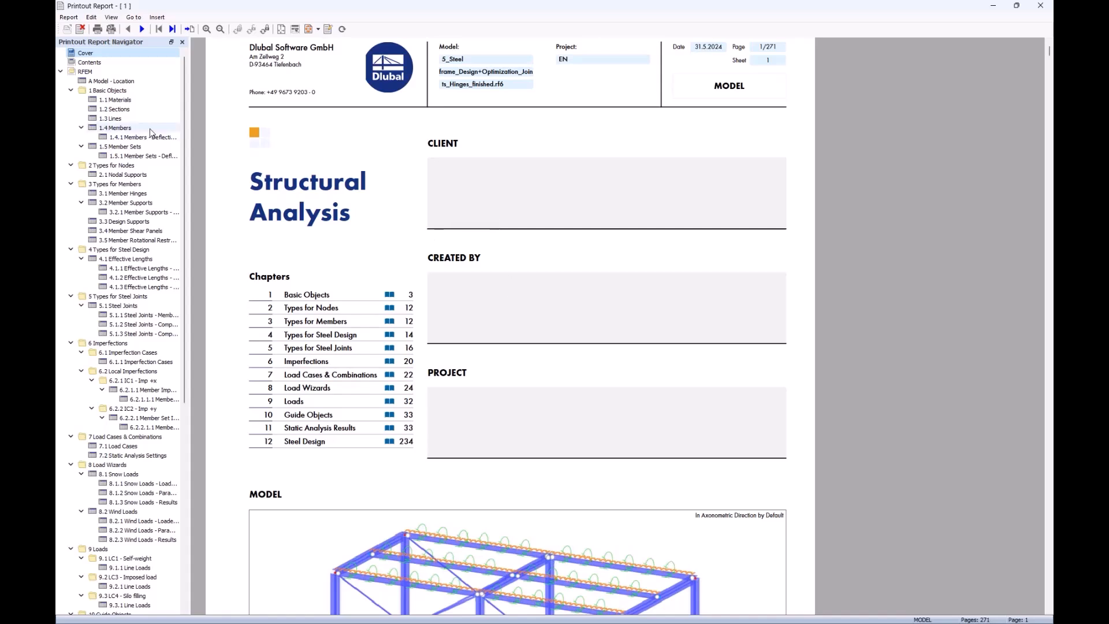
Step: Edit the report's cover page, fill in the client's name and apply the cover page settings
right_click(96, 55)
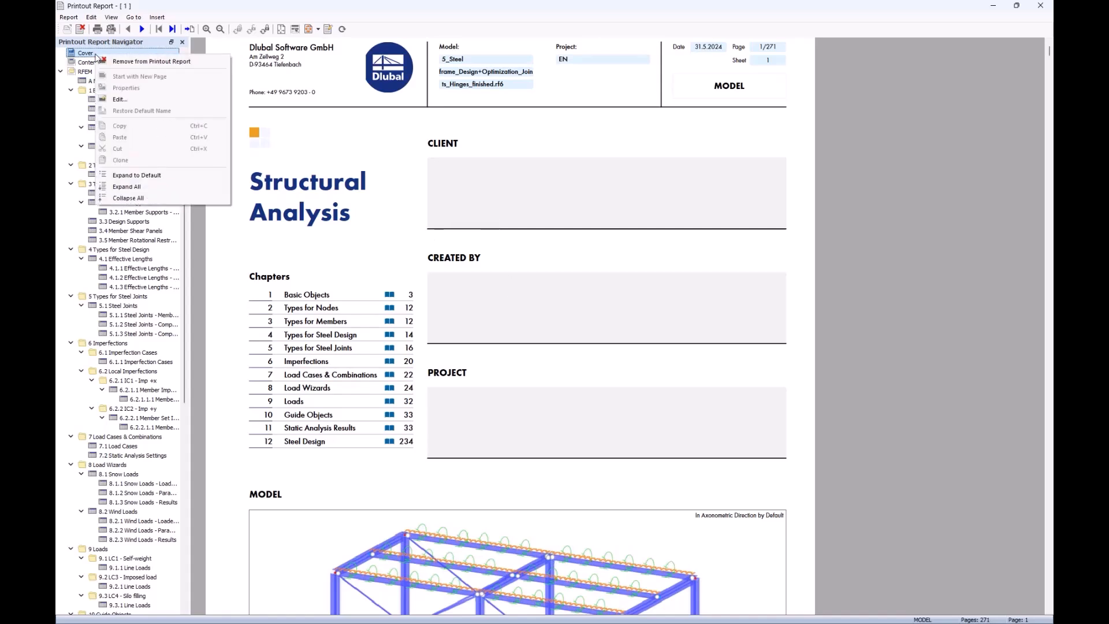
left_click(133, 99)
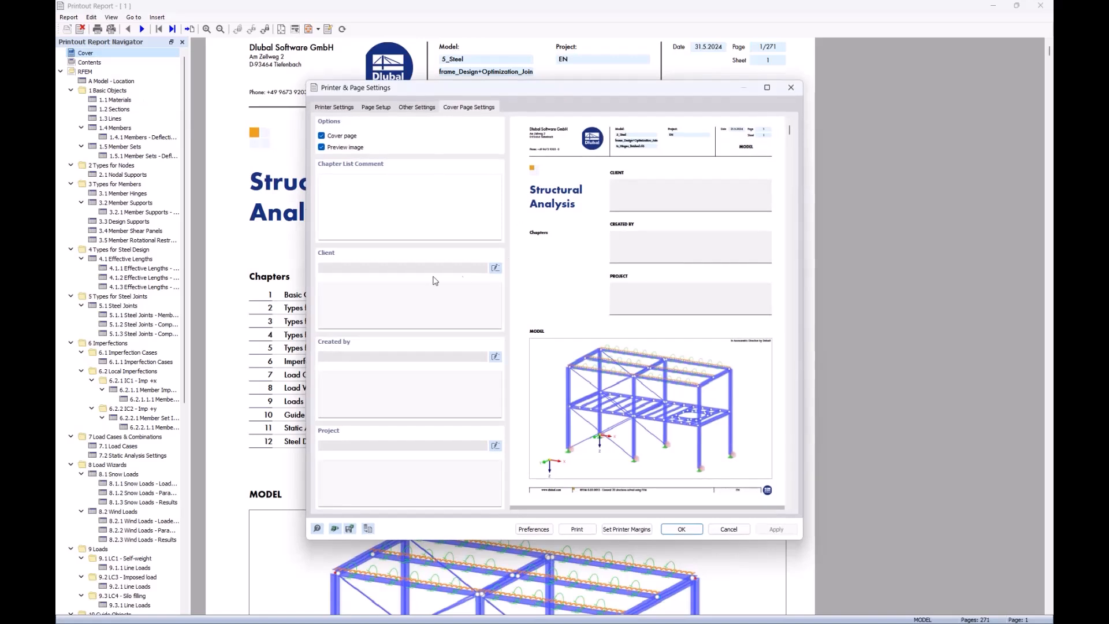
left_click(494, 267)
left_click(404, 292)
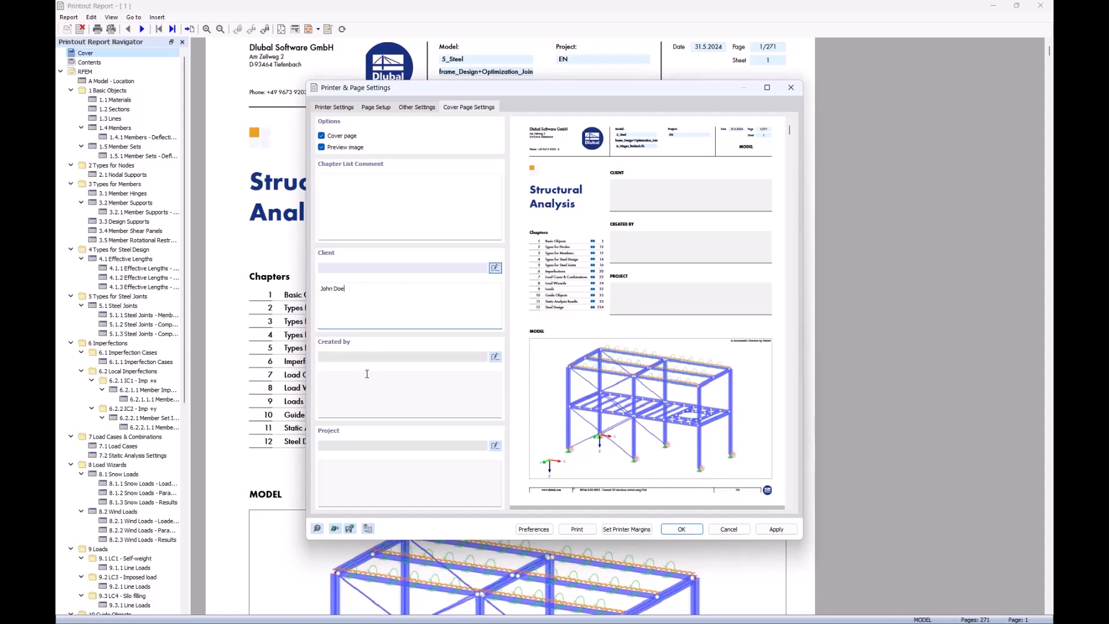
left_click(681, 529)
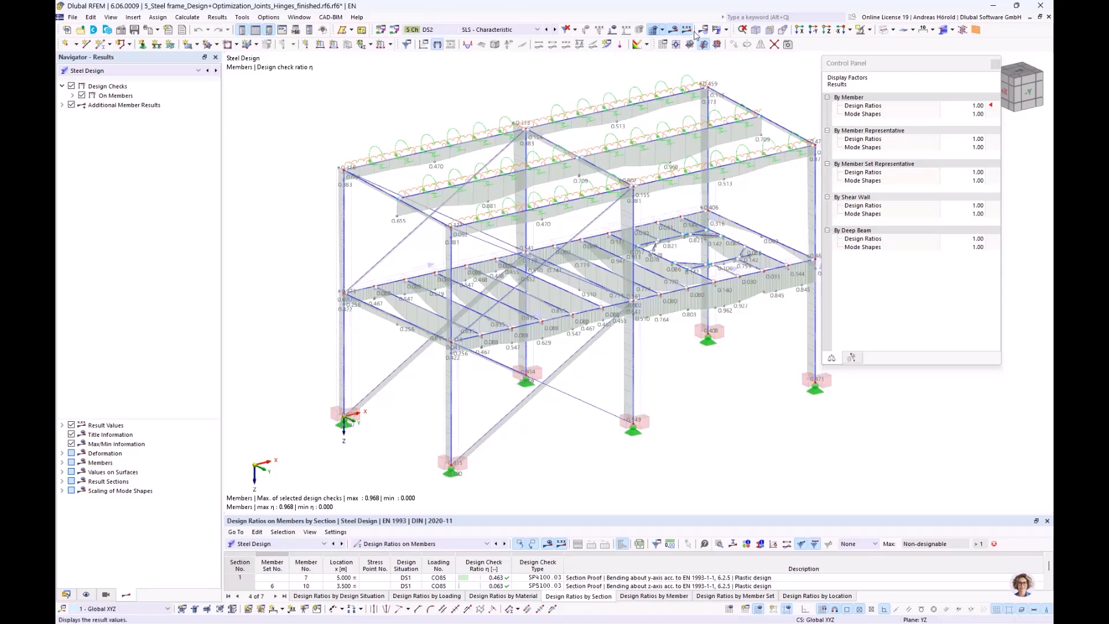
Step: Hide the results in the model view and set up a graphic printout to the printout report as a multi print
left_click(673, 30)
middle_click_drag(883, 317, 899, 321)
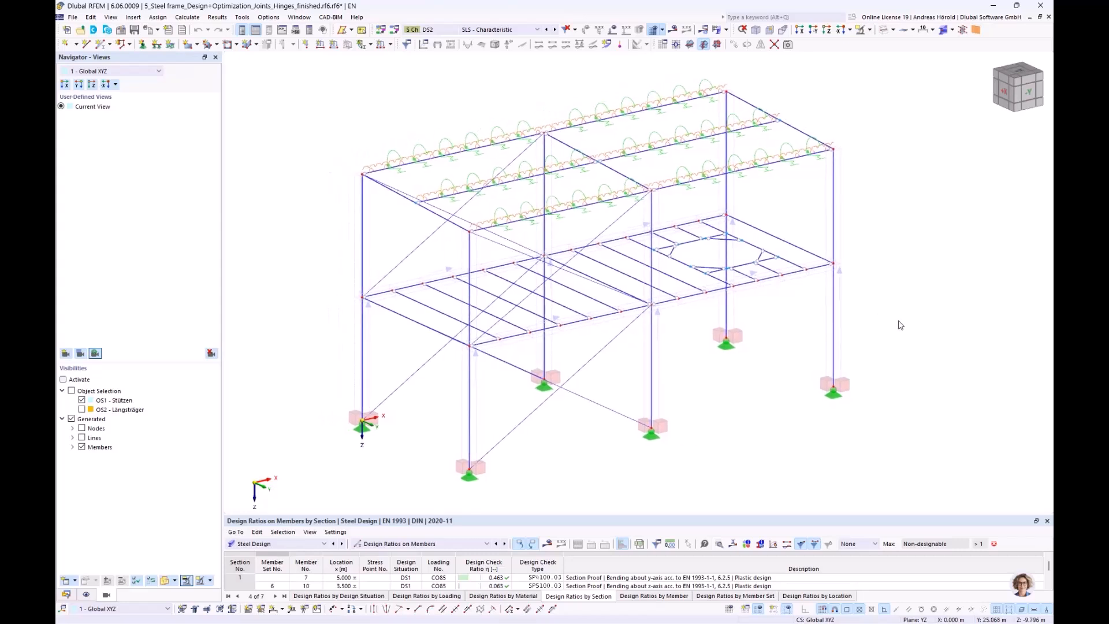
left_click(159, 30)
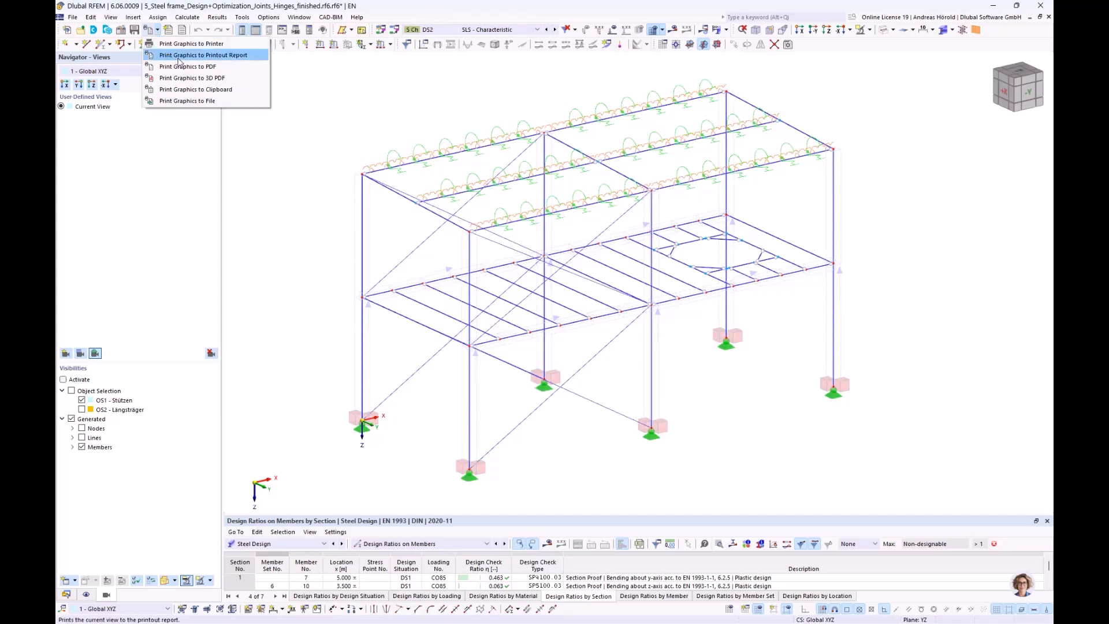
left_click(230, 58)
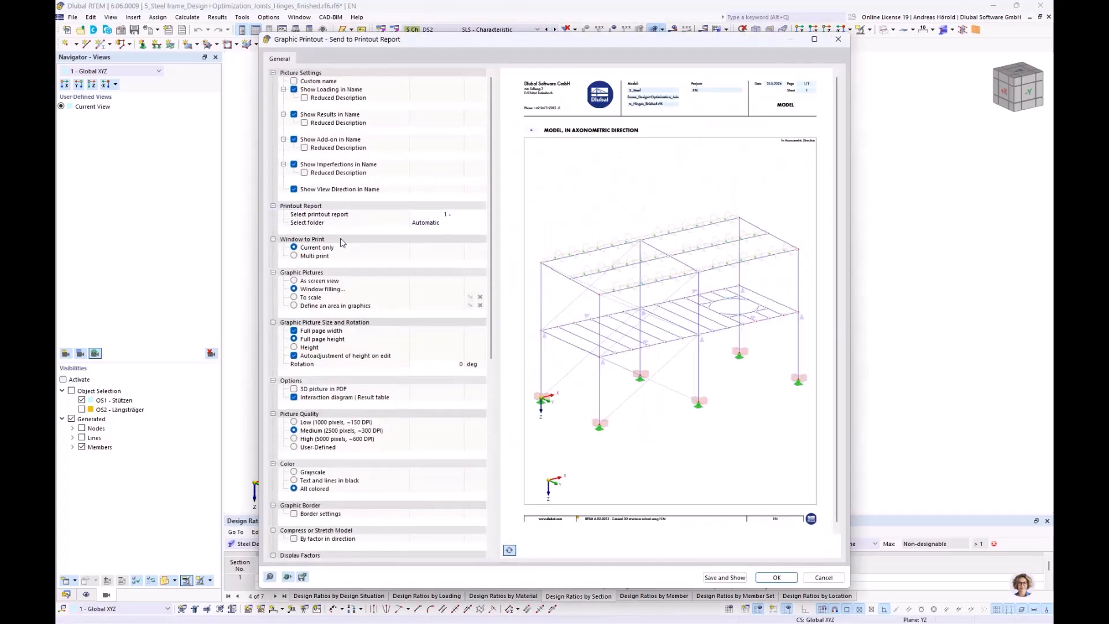
left_click(295, 257)
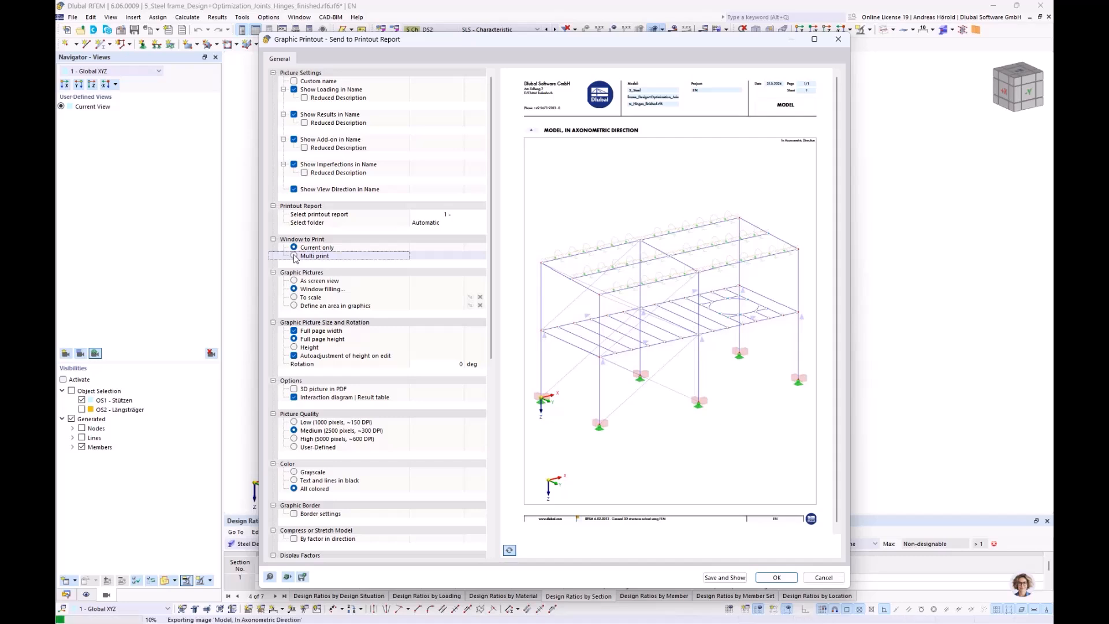
left_click(295, 256)
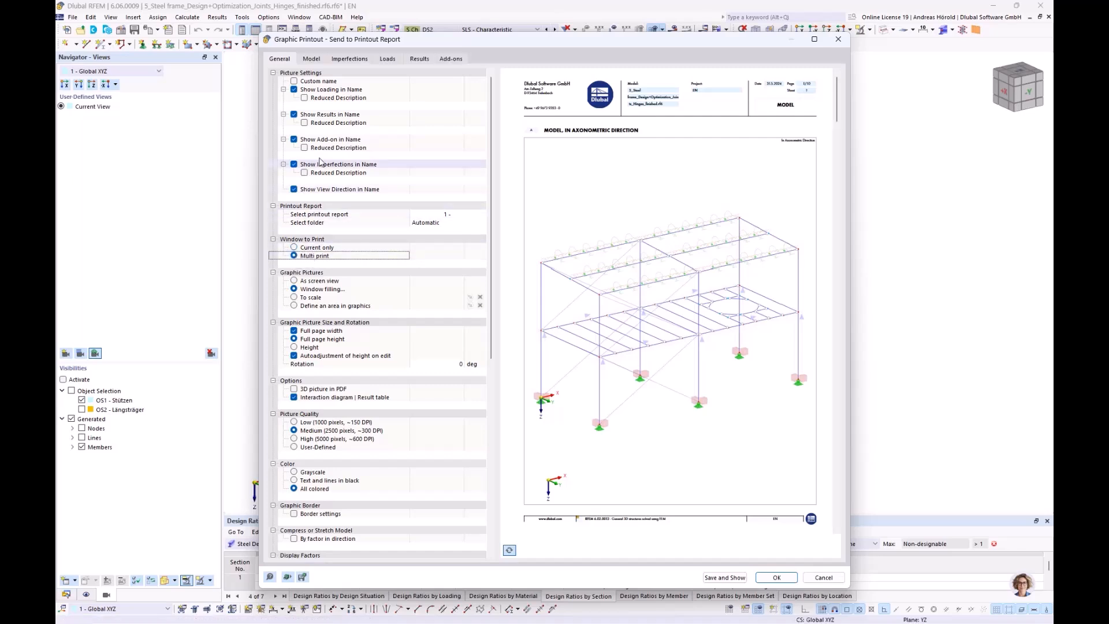
Step: Exclude the model views and the load case graphics from the multi print, leaving imperfections out as well
left_click(311, 60)
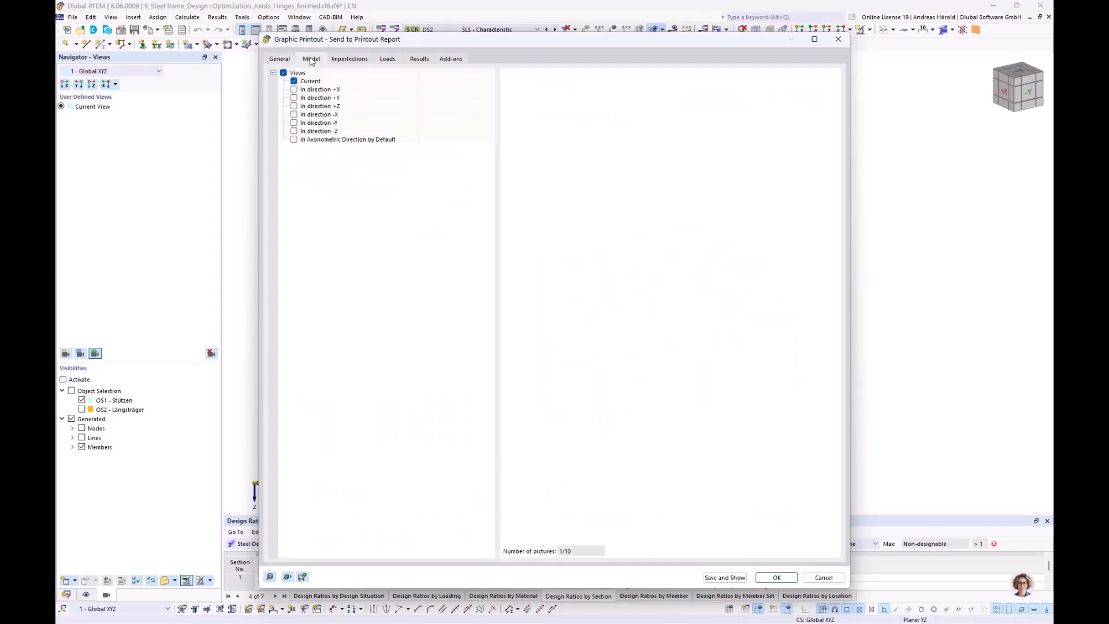
left_click(283, 73)
left_click(283, 74)
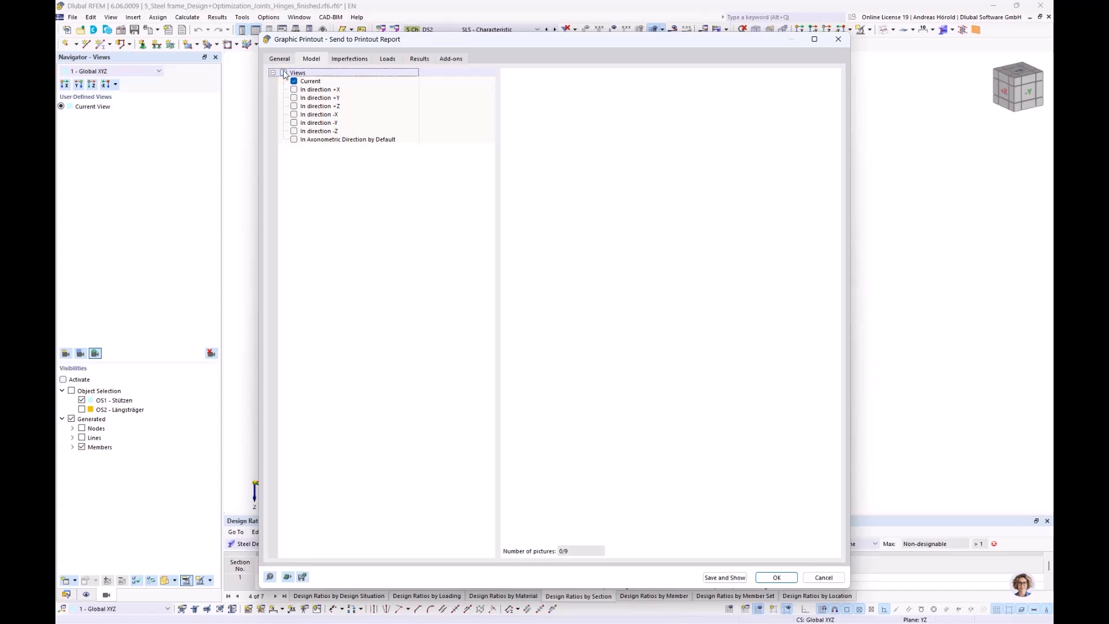
left_click(349, 60)
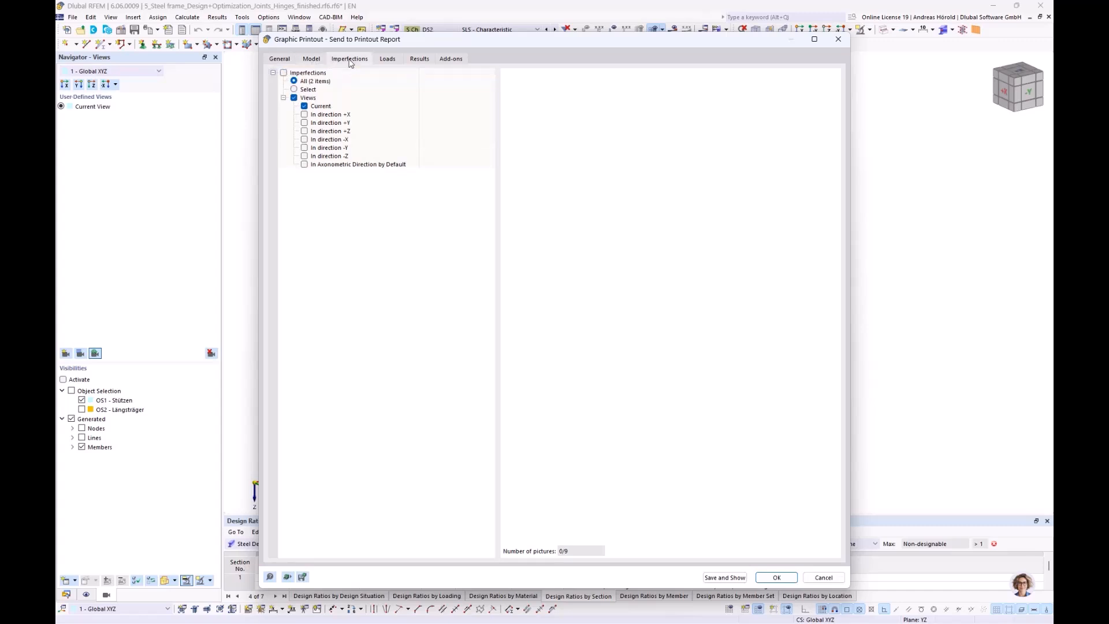
left_click(386, 60)
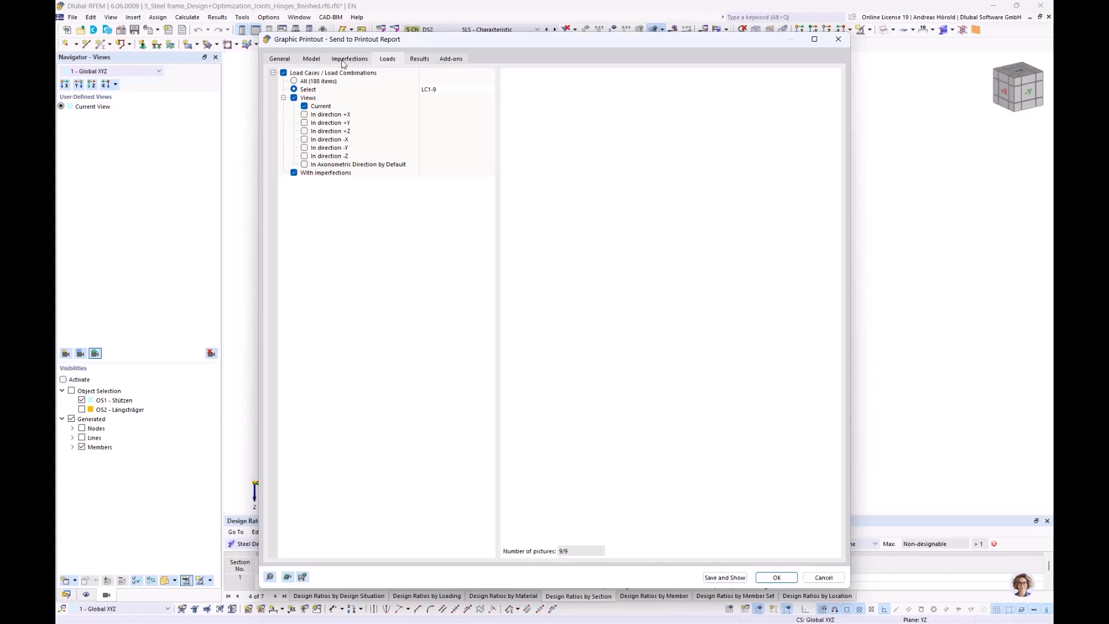
left_click(283, 73)
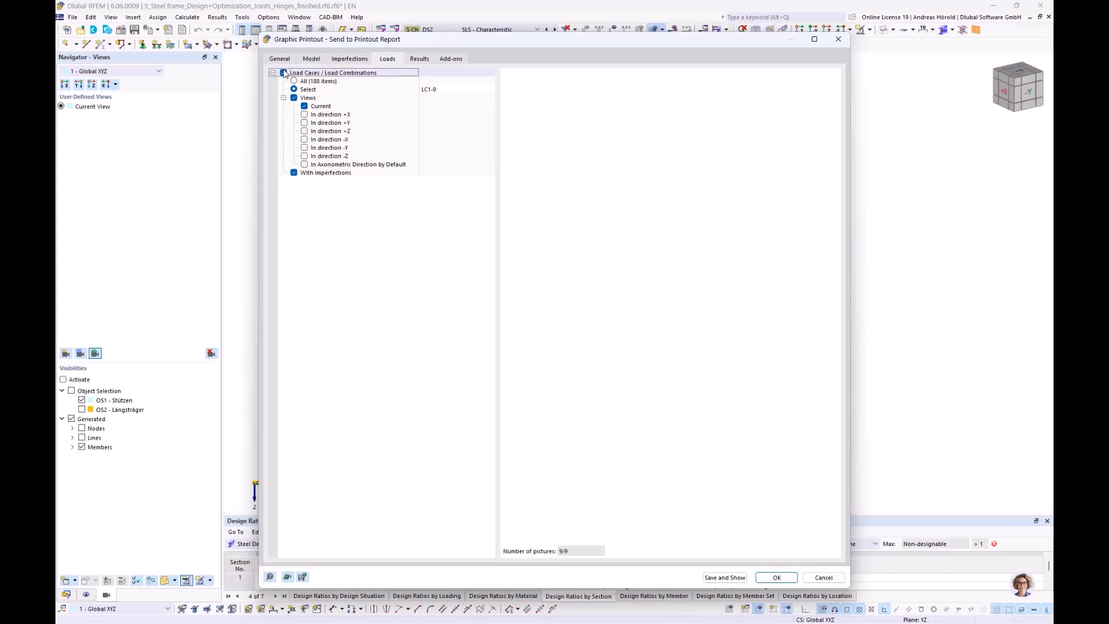
left_click(284, 73)
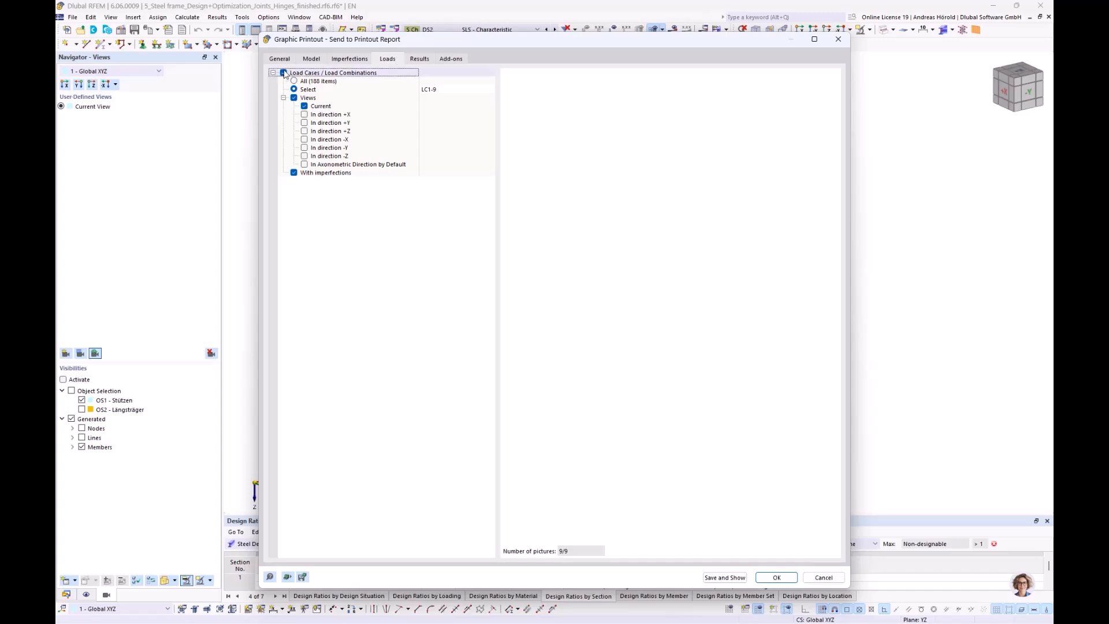
Step: Select design situation DS1 as the loading for the result graphics and exclude the global deformations
left_click(425, 61)
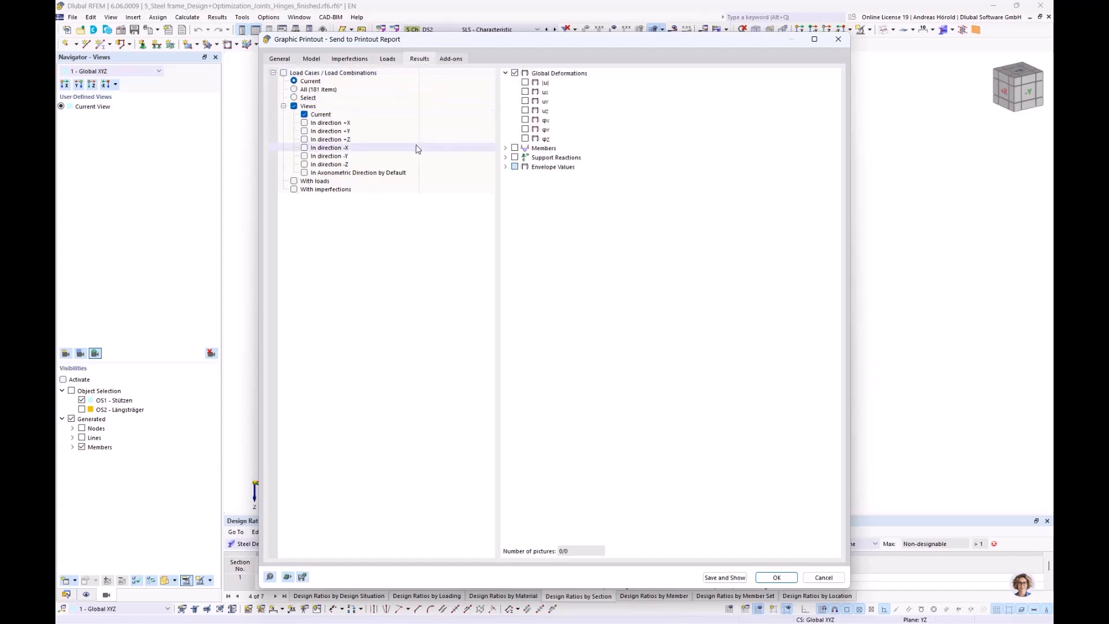
left_click(294, 99)
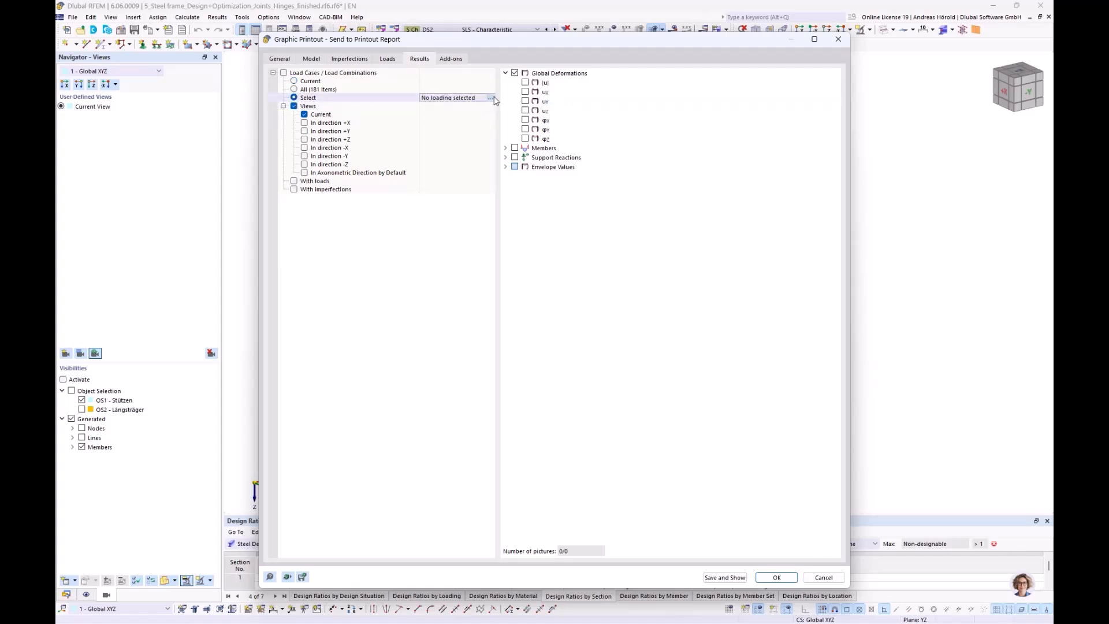
left_click(493, 99)
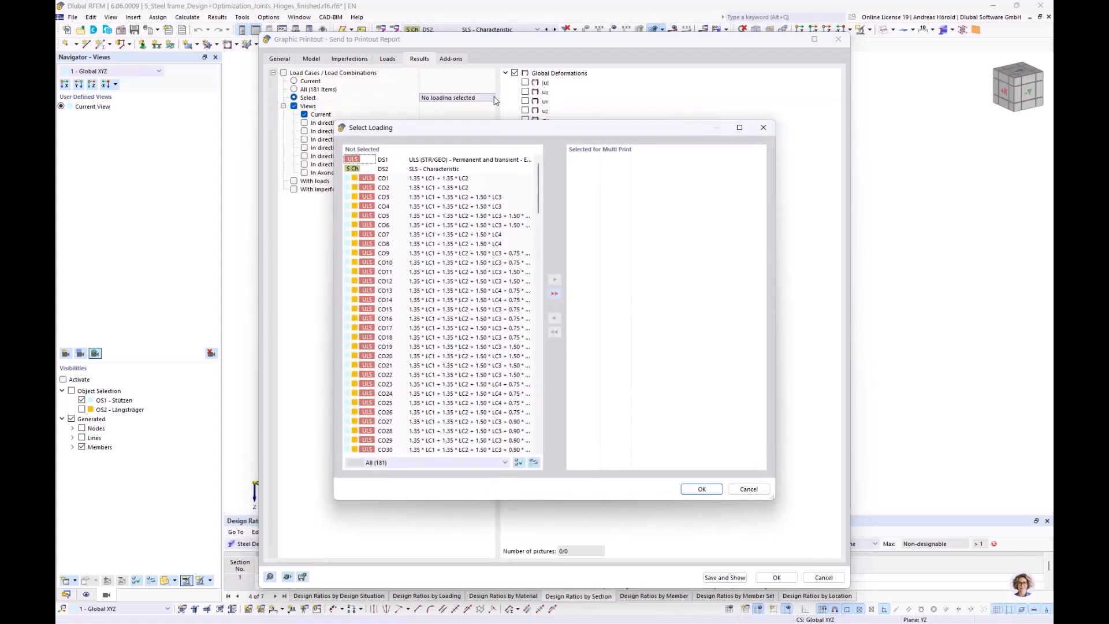
double_click(440, 163)
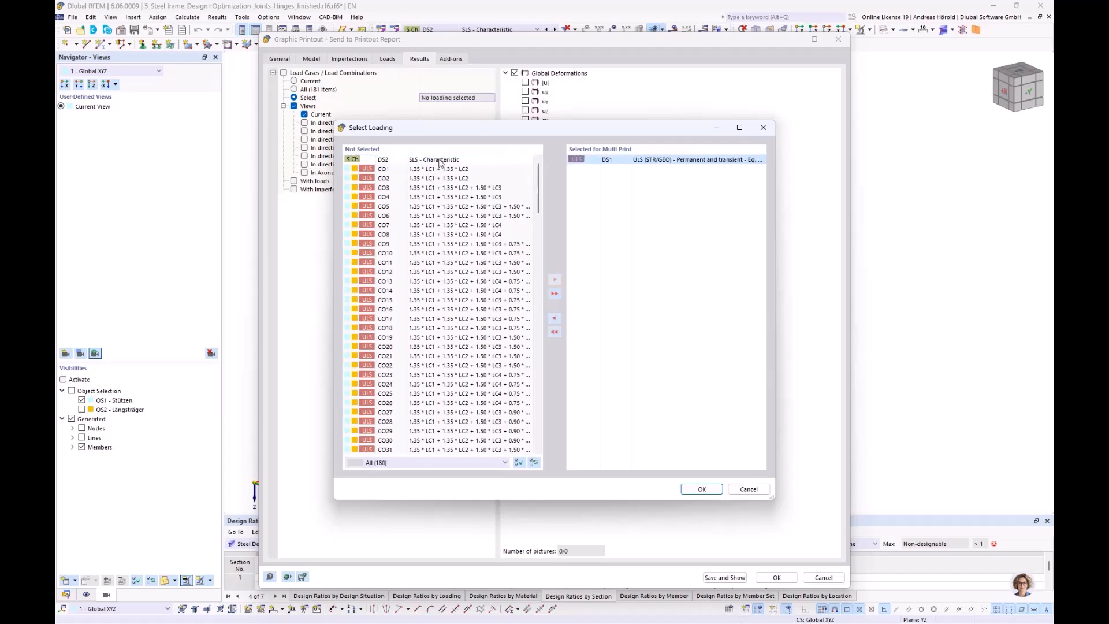
left_click(702, 489)
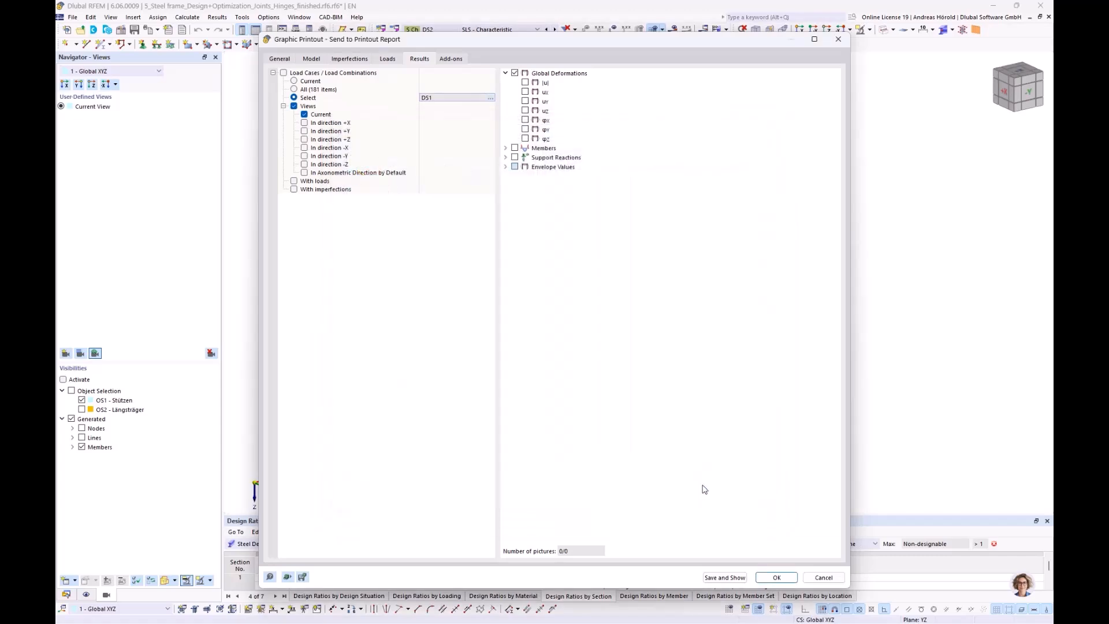
left_click(515, 74)
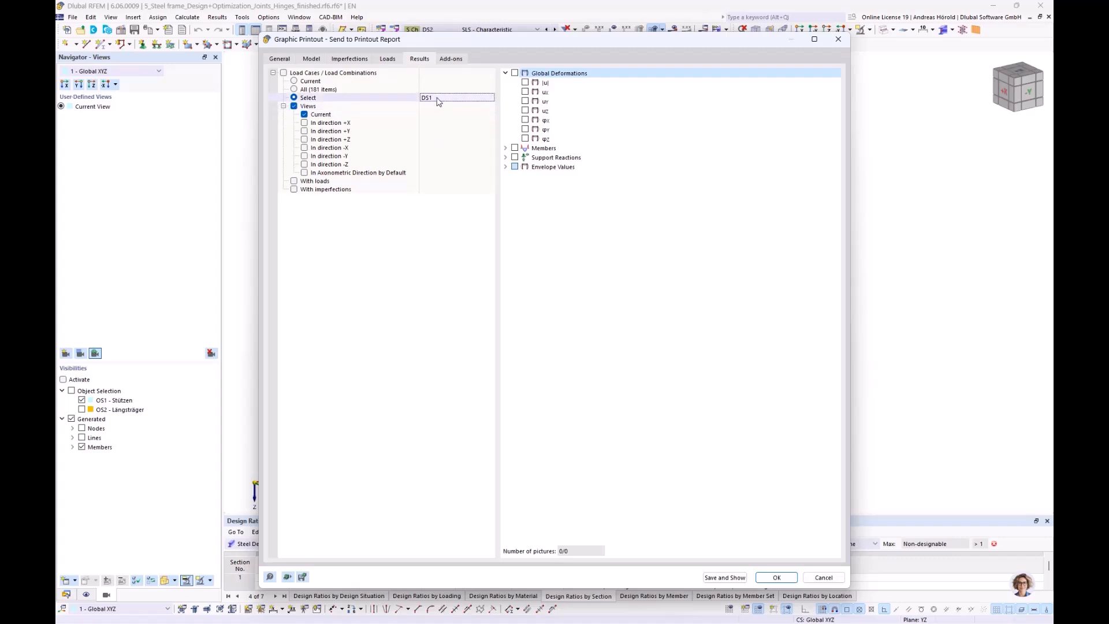
Step: Include the member internal forces N, Vy/Vu, Vz/Vv, MT, My/Mu and Mz/Mv in the result graphics
left_click(506, 148)
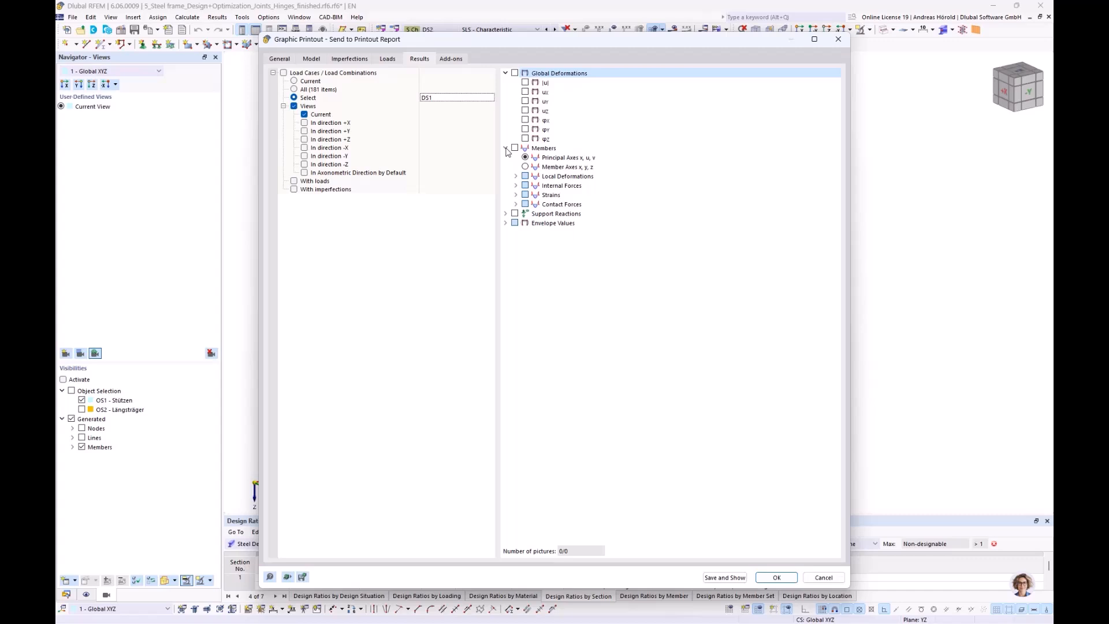
left_click(514, 148)
left_click(516, 186)
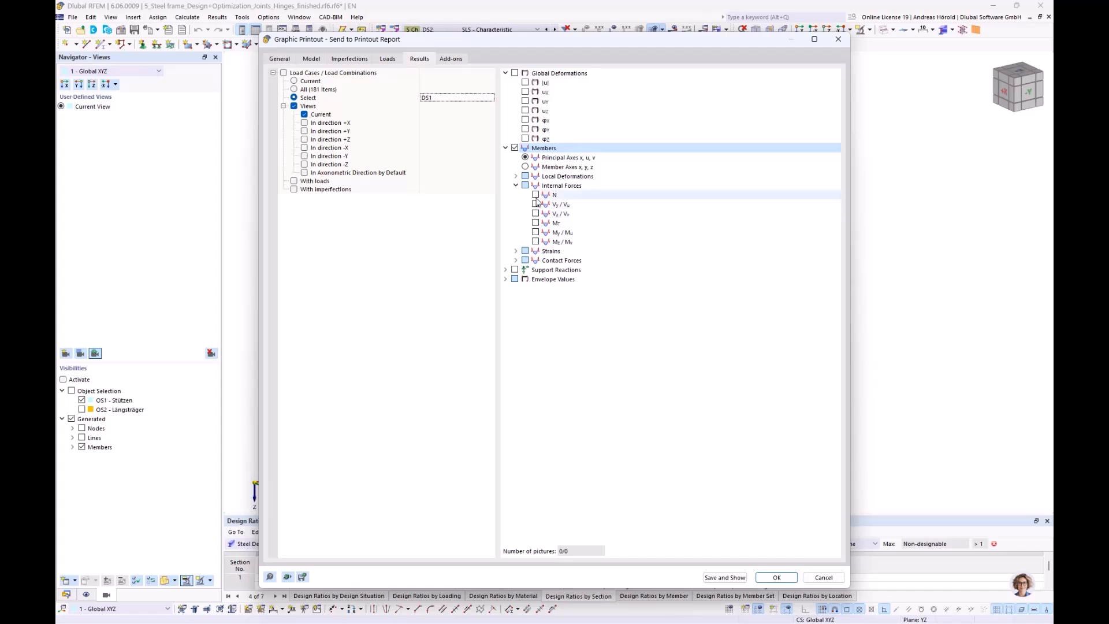
left_click(536, 195)
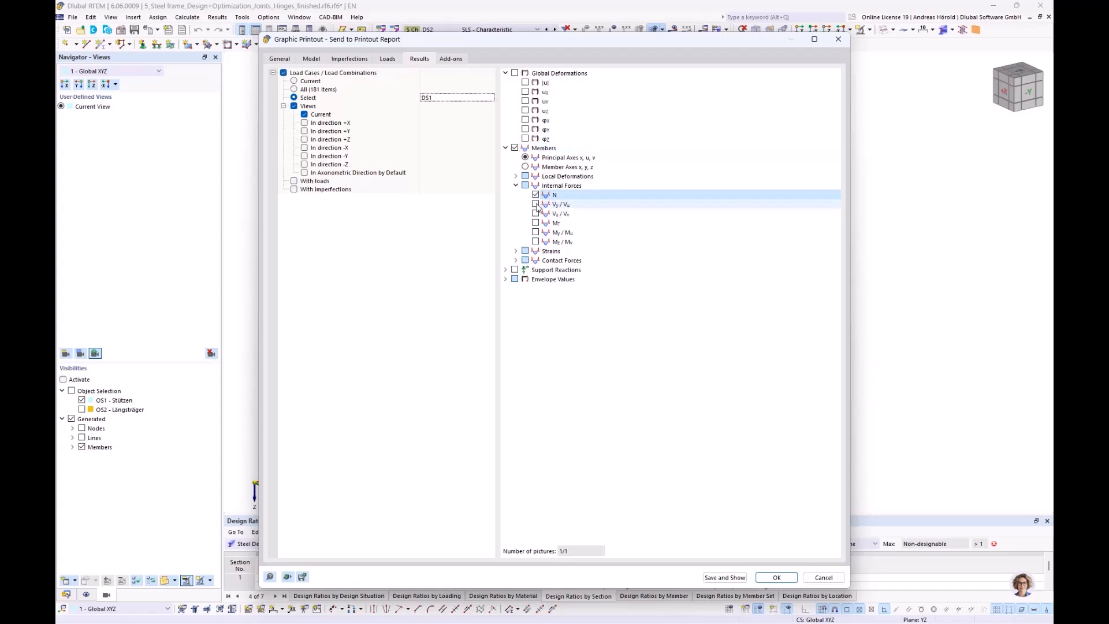
left_click(535, 204)
left_click(535, 214)
left_click(535, 223)
left_click(536, 232)
left_click(535, 242)
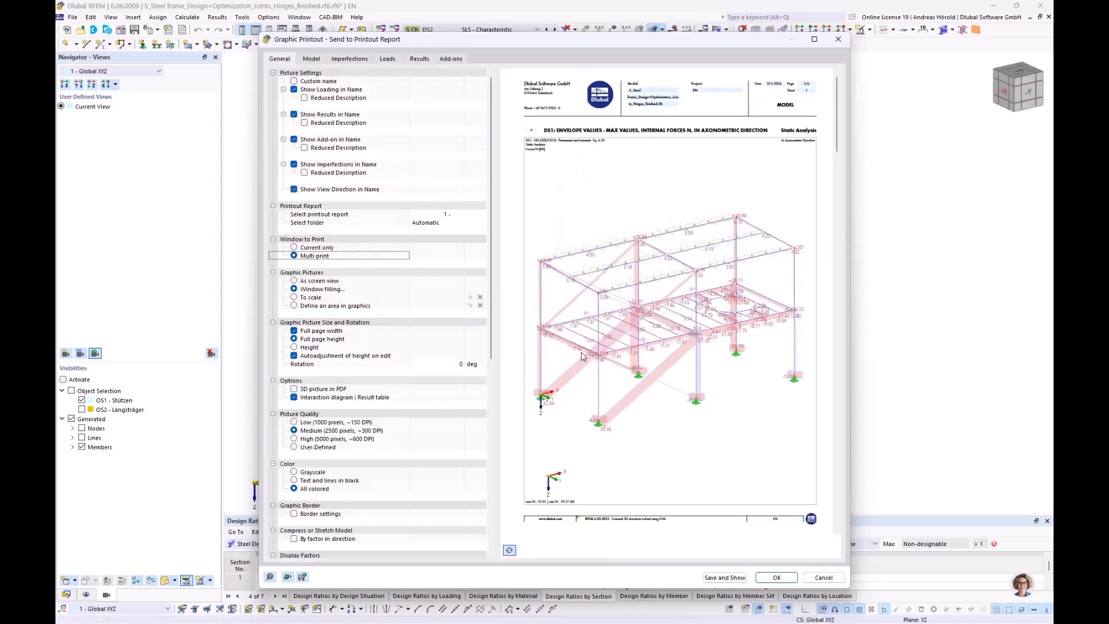
Step: Look through the print preview pages of the DS1 internal force graphics
scroll(549, 285, "down", 1)
scroll(651, 253, "down", 1)
scroll(651, 253, "up", 1)
scroll(650, 253, "down", 10)
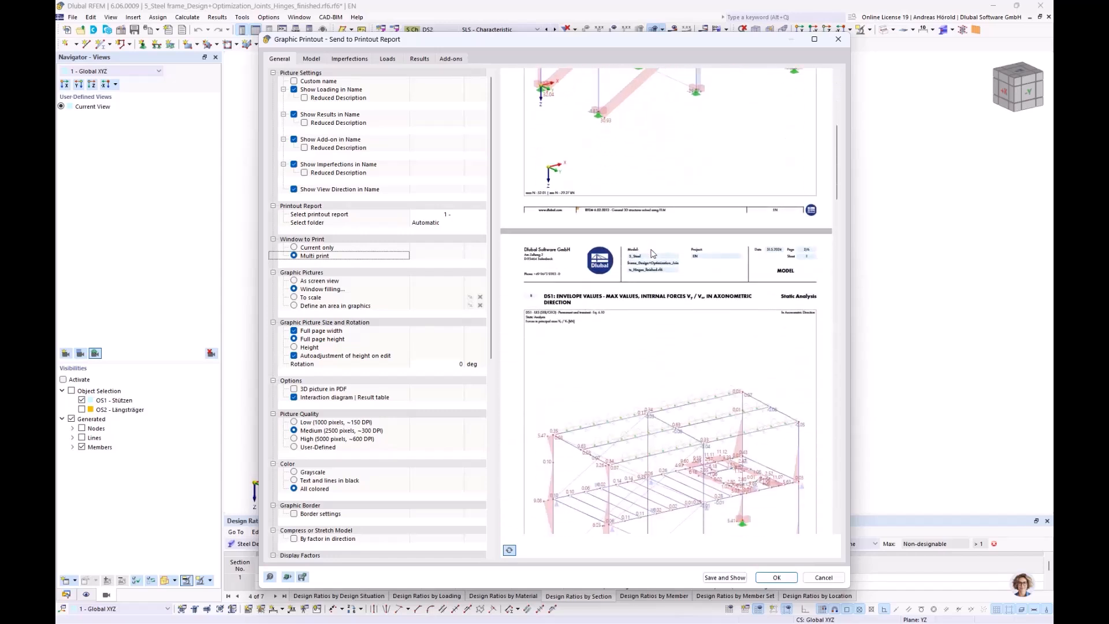
scroll(650, 253, "down", 18)
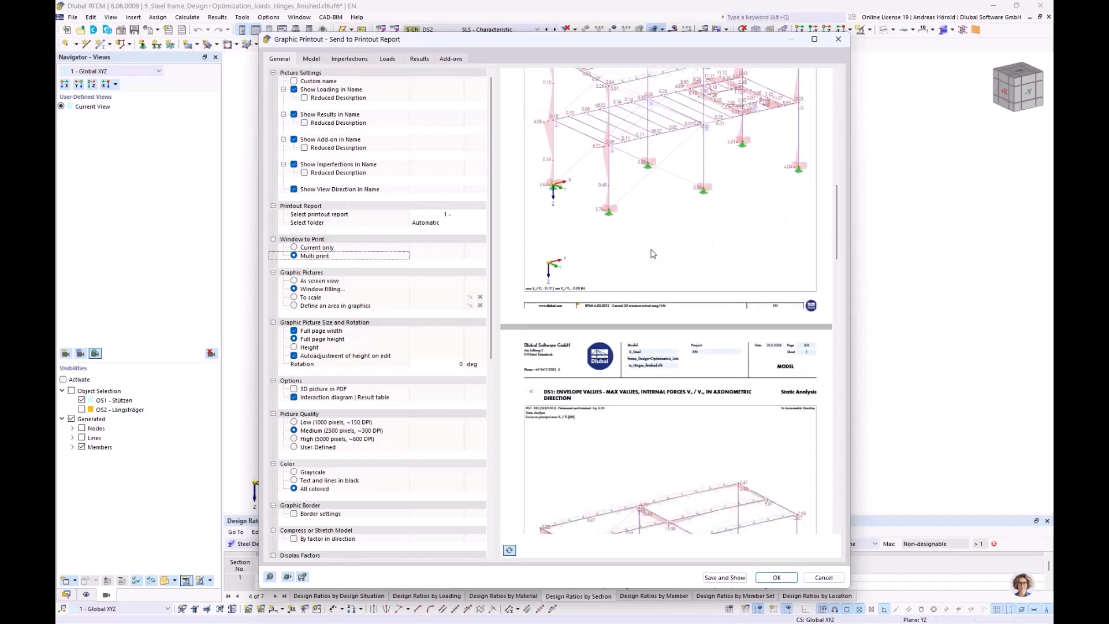
scroll(652, 254, "down", 16)
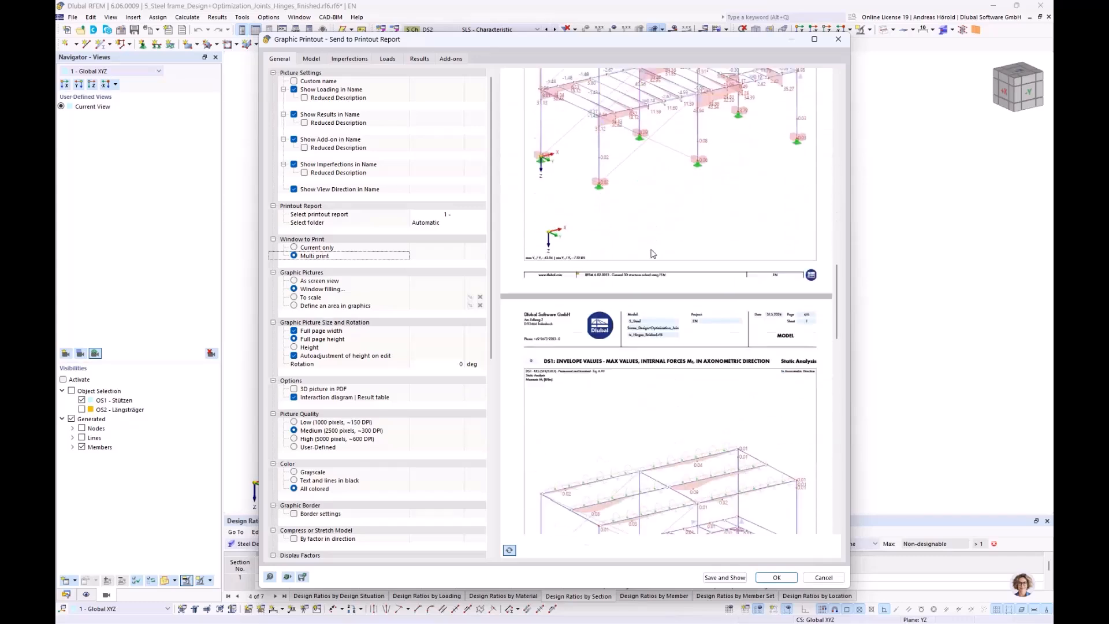
scroll(652, 255, "down", 3)
scroll(655, 312, "down", 3)
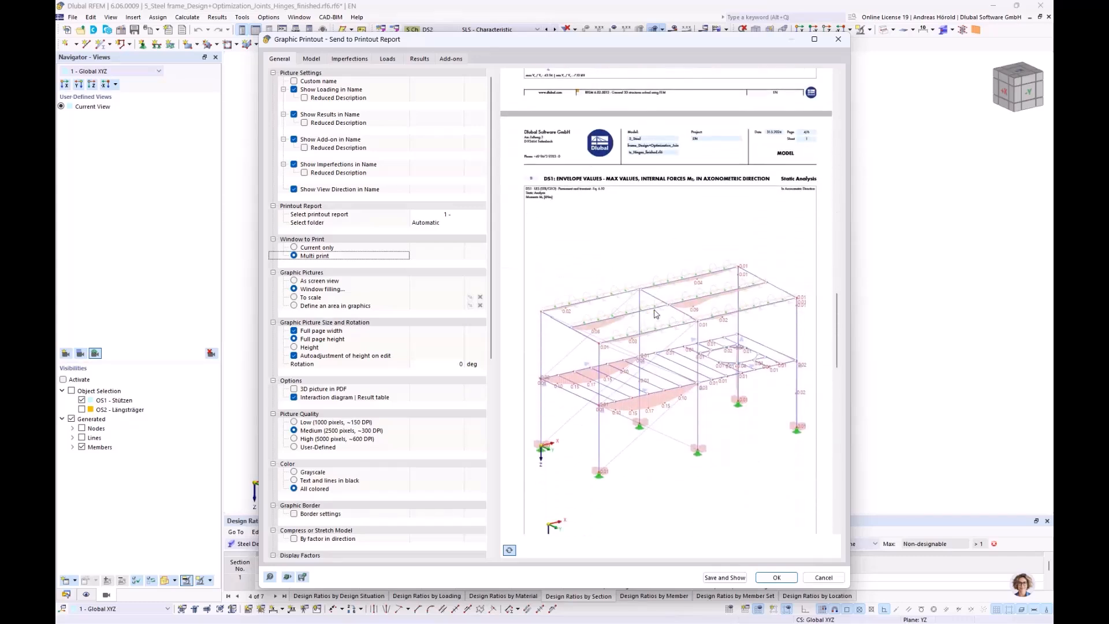
scroll(629, 261, "down", 6)
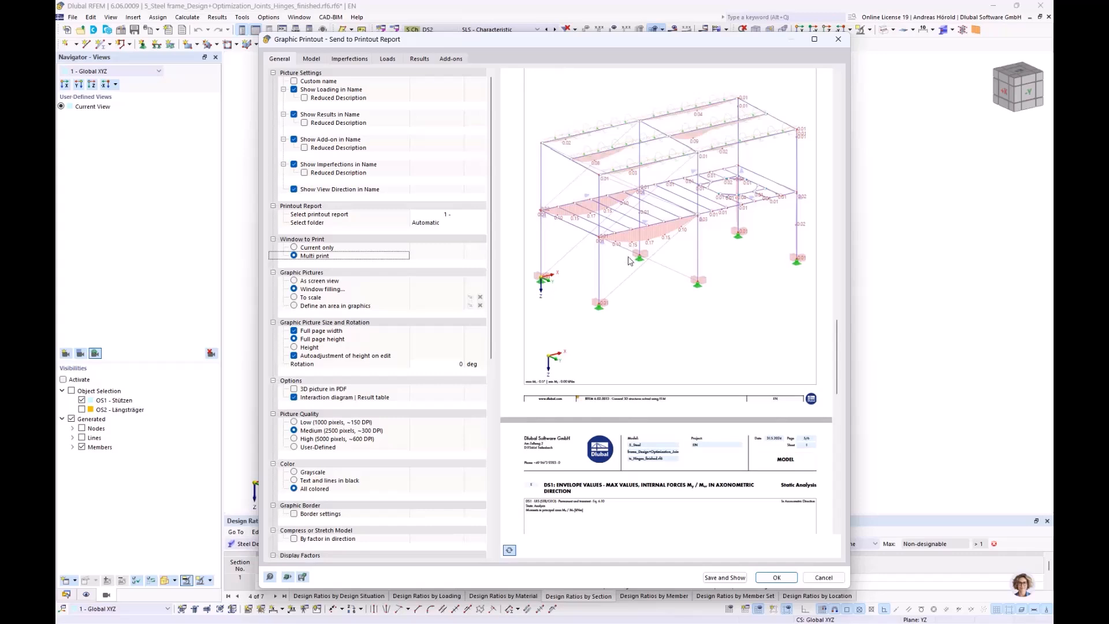
scroll(630, 260, "down", 16)
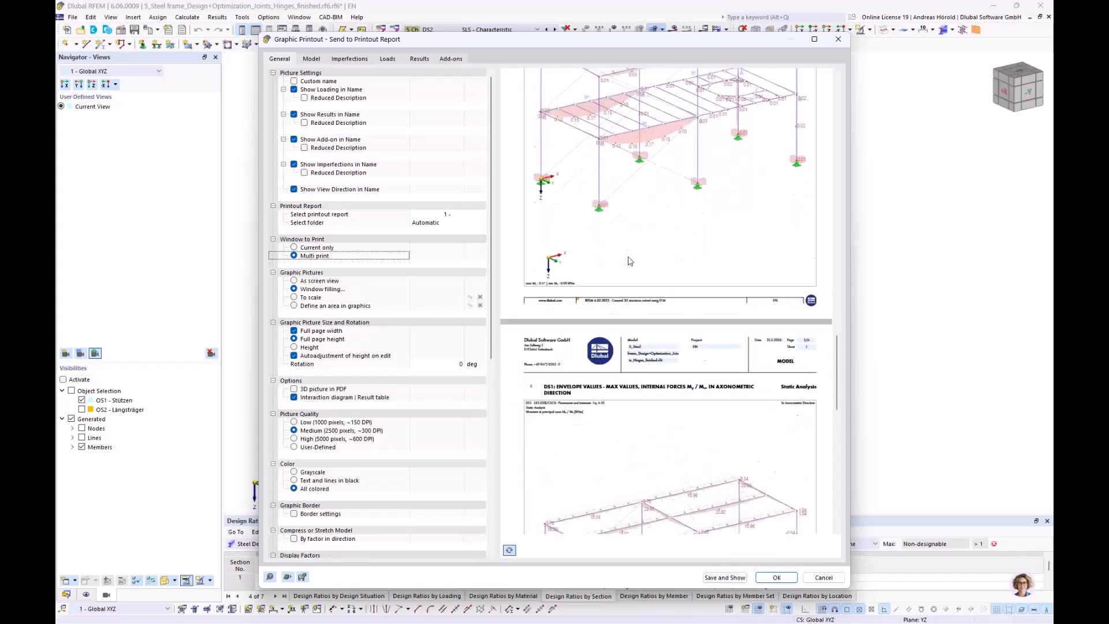
scroll(629, 260, "down", 4)
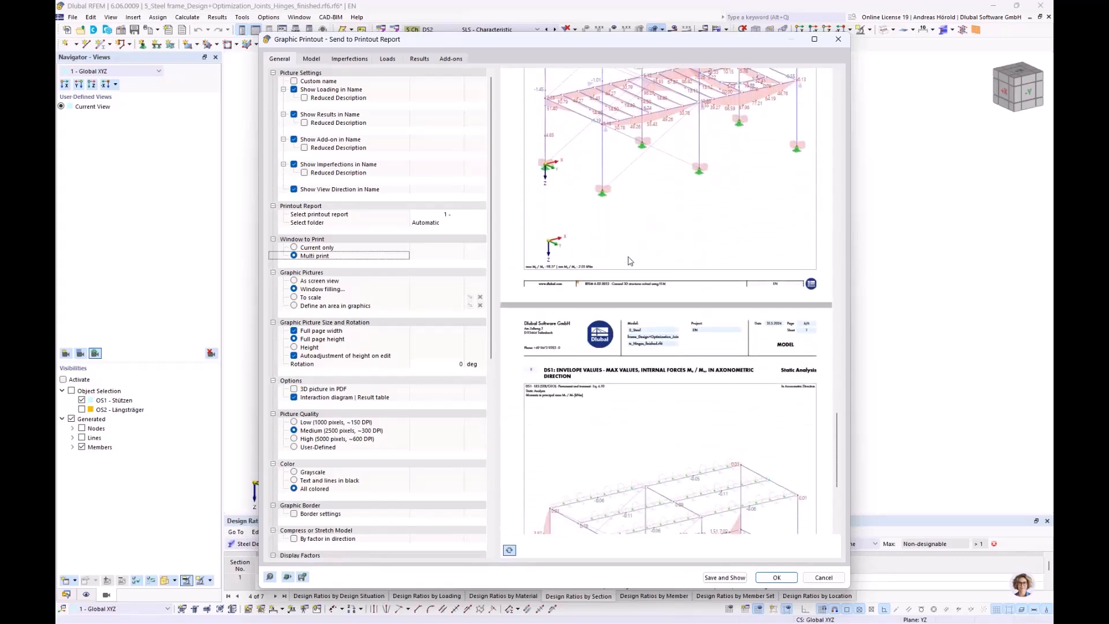
scroll(630, 260, "down", 5)
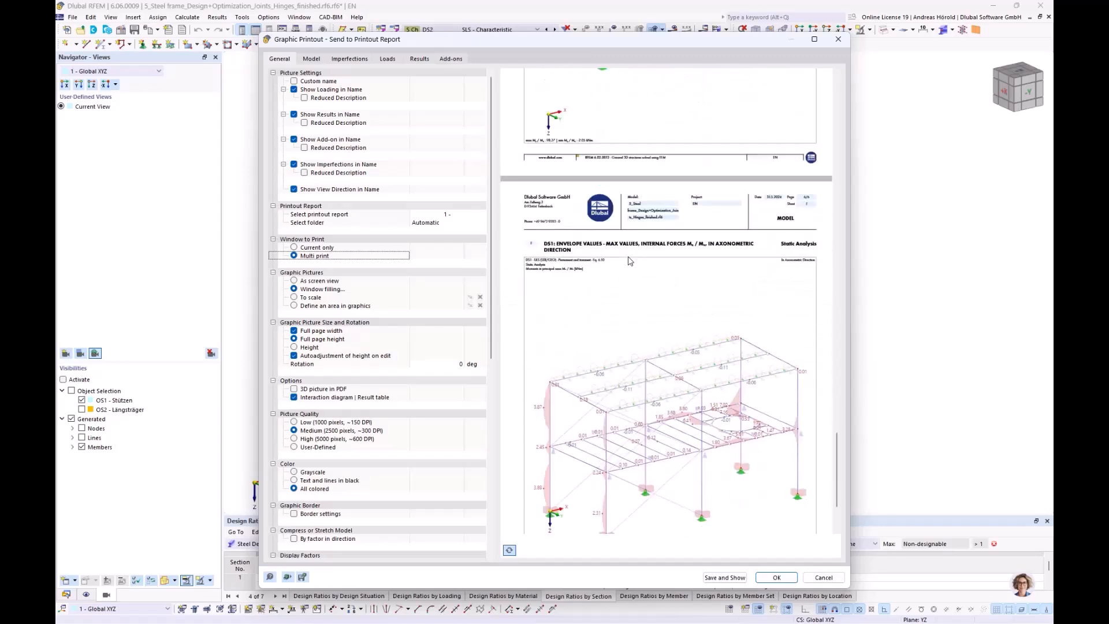
Step: Save the graphics to the printout report and review the DS1 envelope internal force pages under Static Analysis Results
left_click(724, 578)
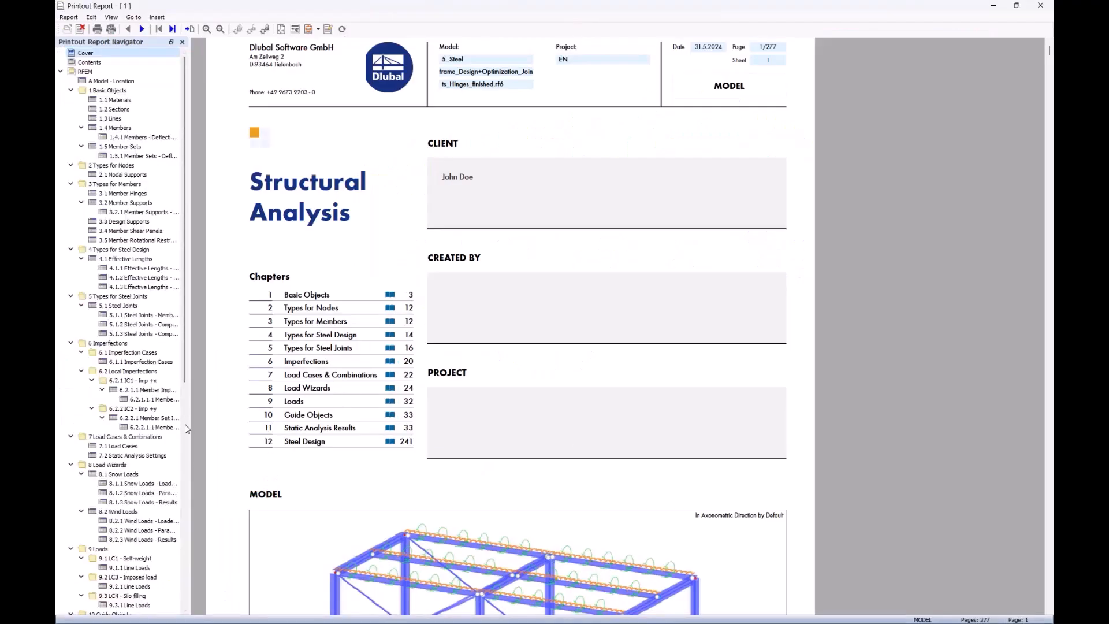
scroll(149, 443, "down", 8)
scroll(149, 444, "down", 5)
left_click(132, 306)
left_click(134, 315)
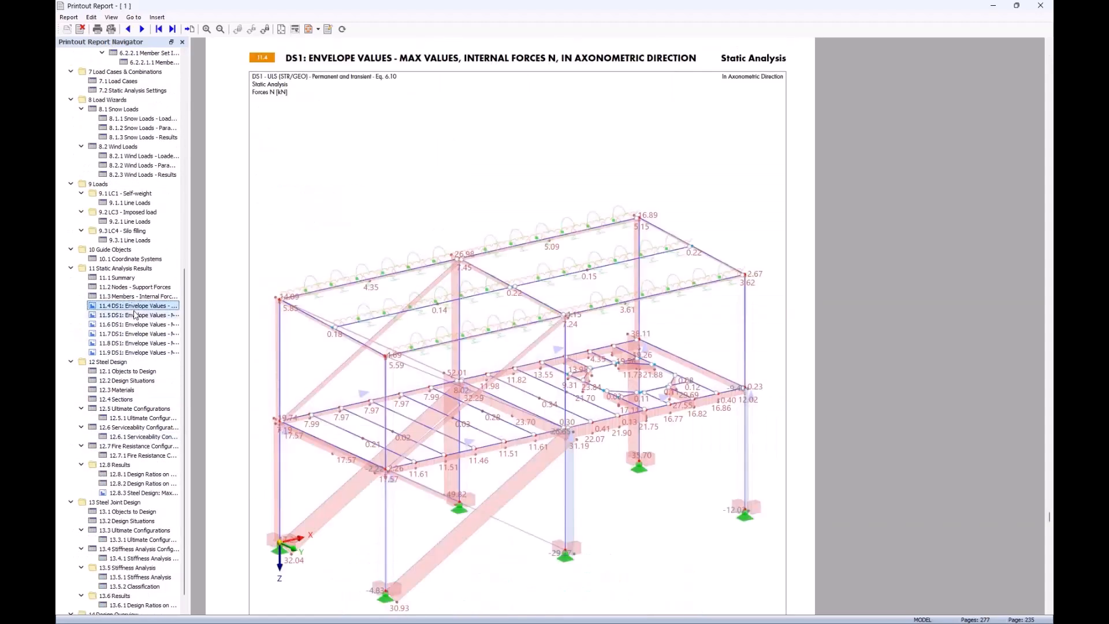
left_click(136, 324)
left_click(137, 334)
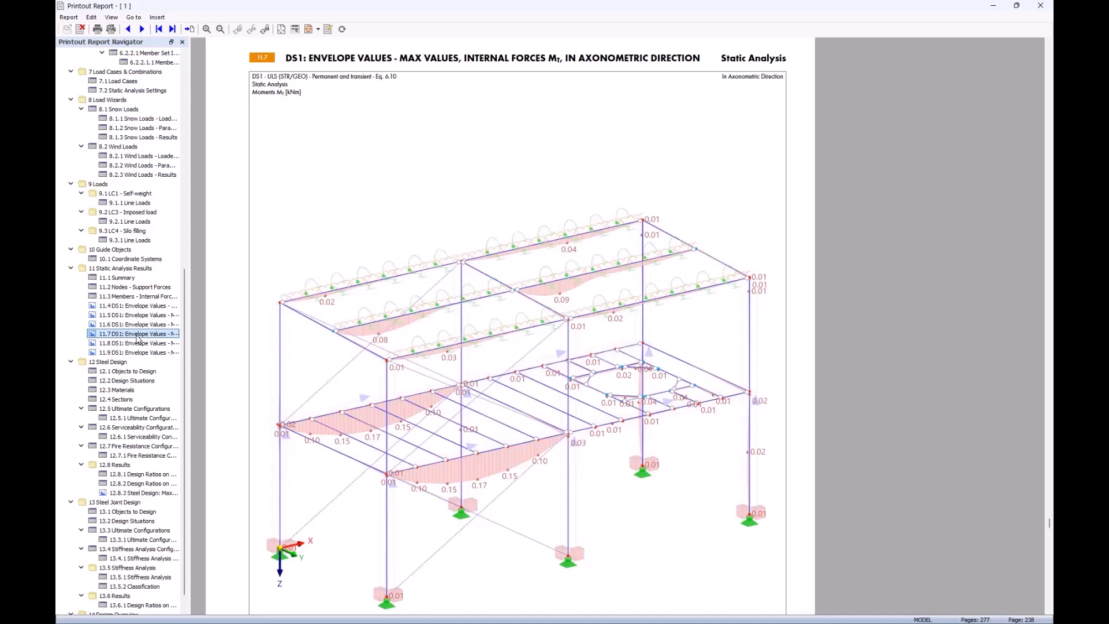
left_click(137, 343)
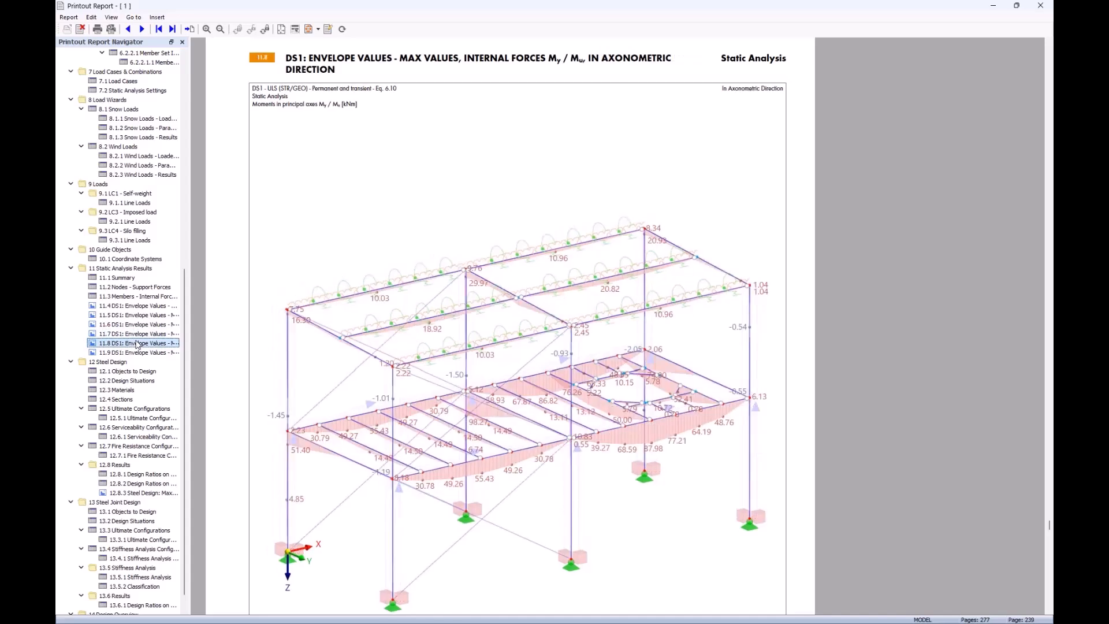